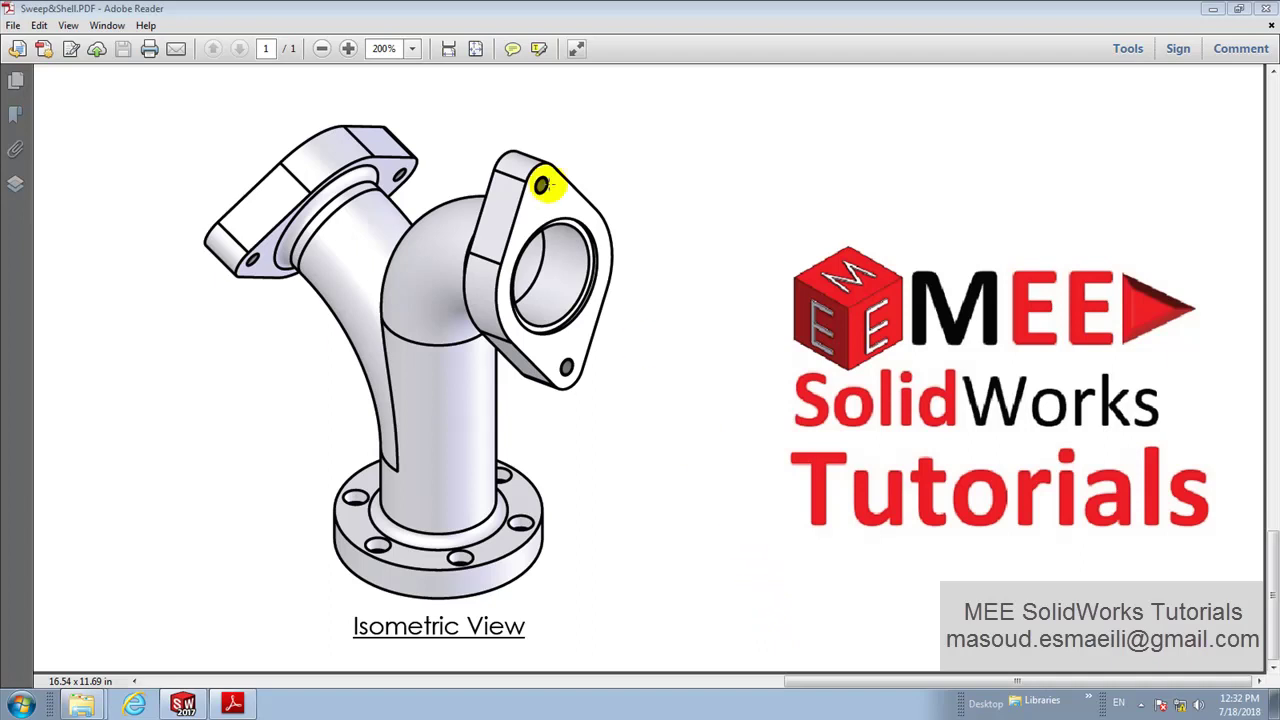
Step: Review the whole Sweep&Shell drawing at 100% in Adobe Reader, then switch to SOLIDWORKS
{"action": "left_click", "coordinate": [475, 48]}
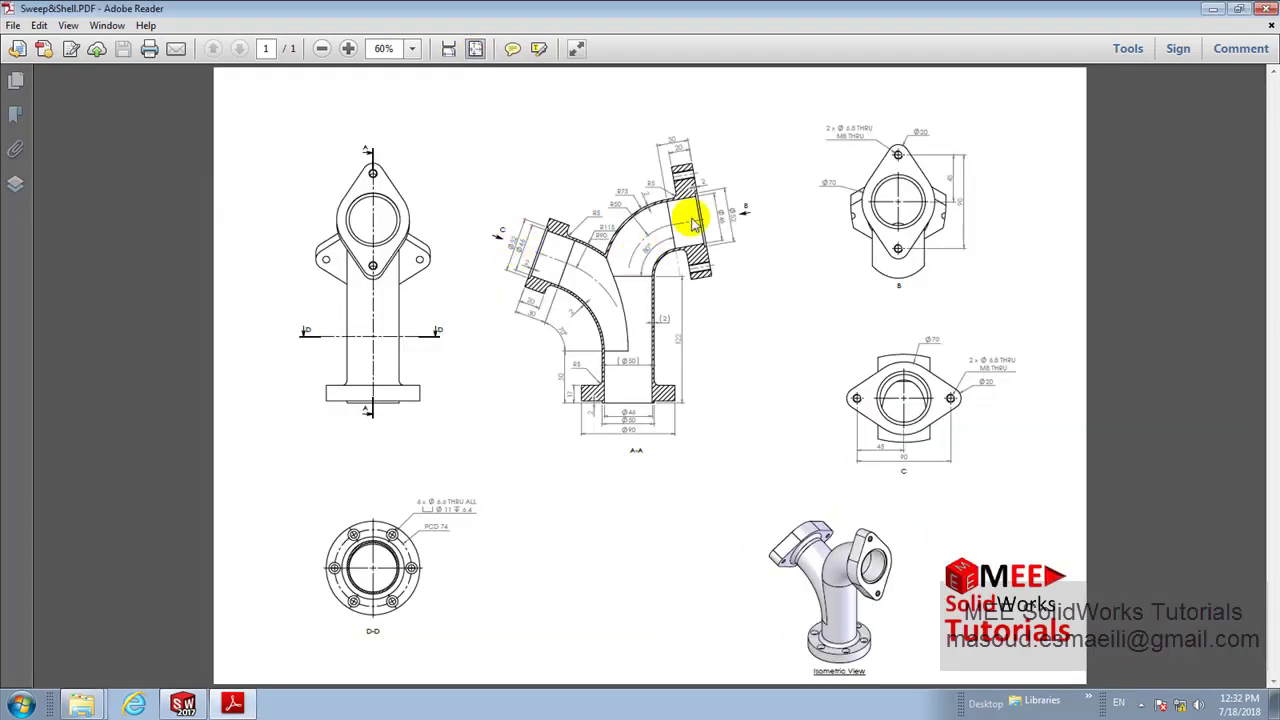
{"action": "scroll", "coordinate": [700, 190], "scroll_direction": "up", "scroll_amount": 1, "text": "ctrl"}
{"action": "scroll", "coordinate": [710, 177], "scroll_direction": "up", "scroll_amount": 1, "text": "ctrl"}
{"action": "scroll", "coordinate": [710, 177], "scroll_direction": "up", "scroll_amount": 1, "text": "ctrl"}
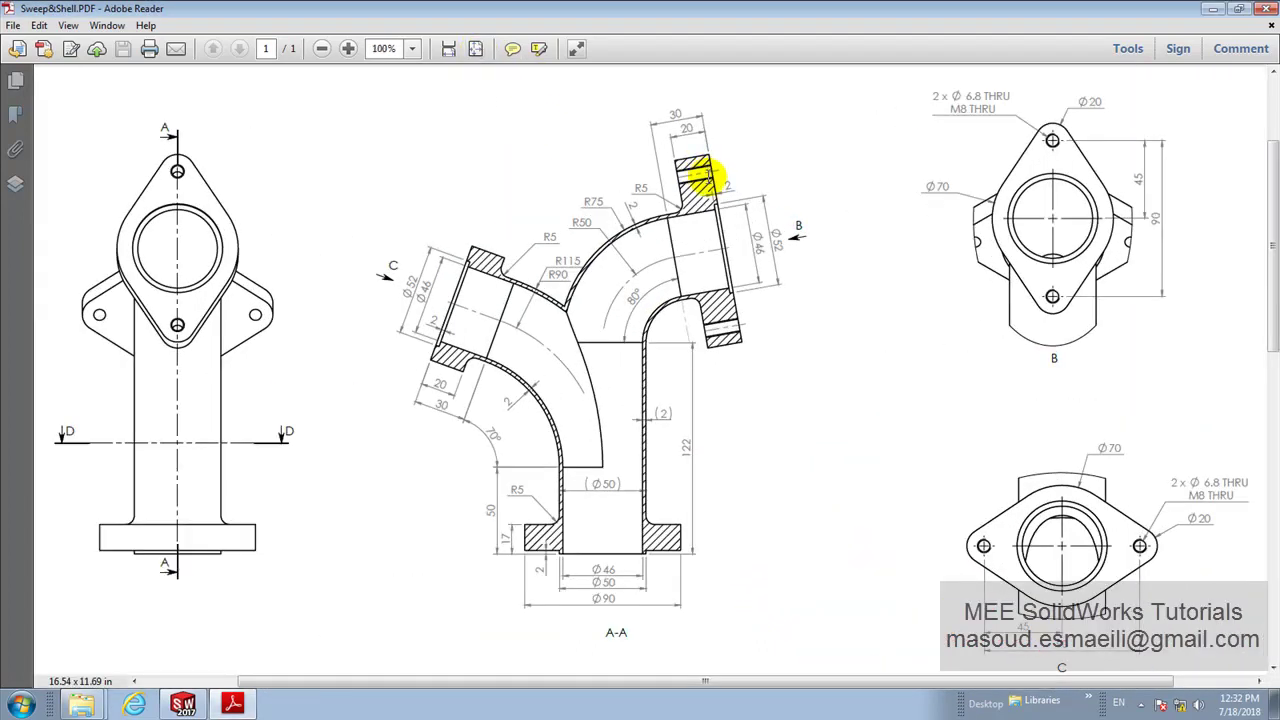
{"action": "left_click", "coordinate": [183, 705]}
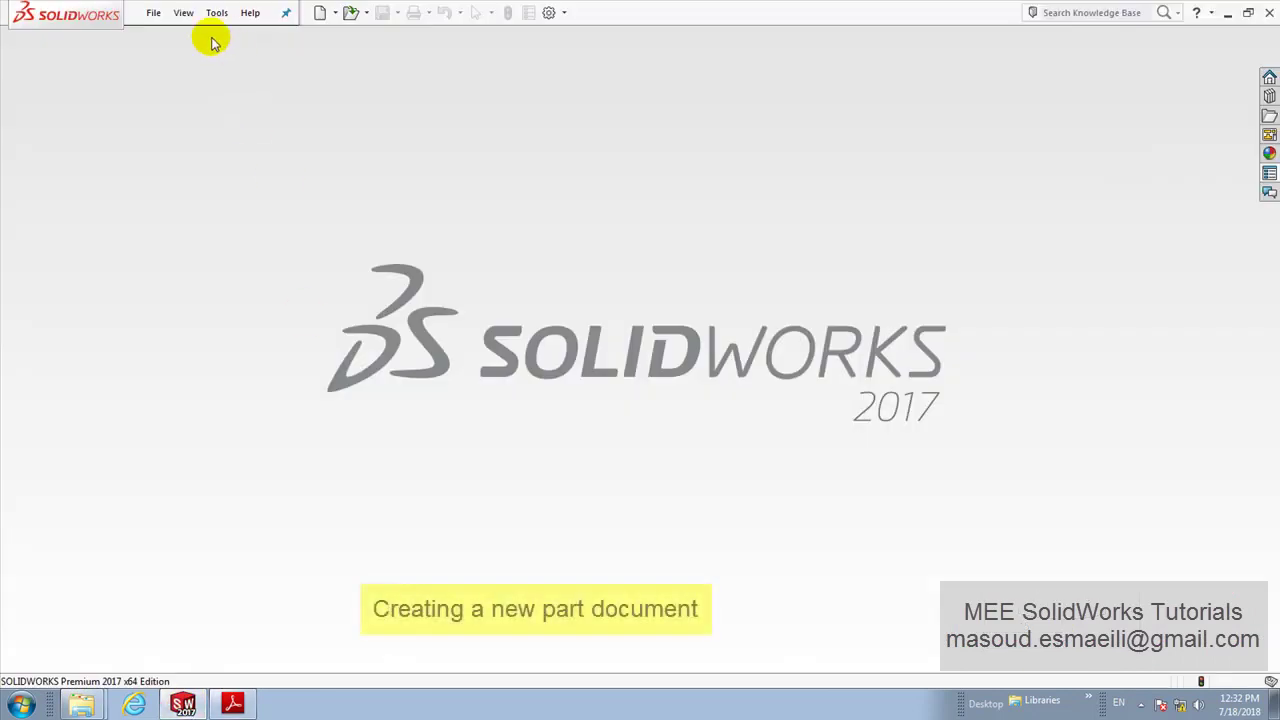
Step: Create a new part and start a sketch on the Top Plane
{"action": "left_click", "coordinate": [155, 13]}
{"action": "left_click", "coordinate": [170, 40]}
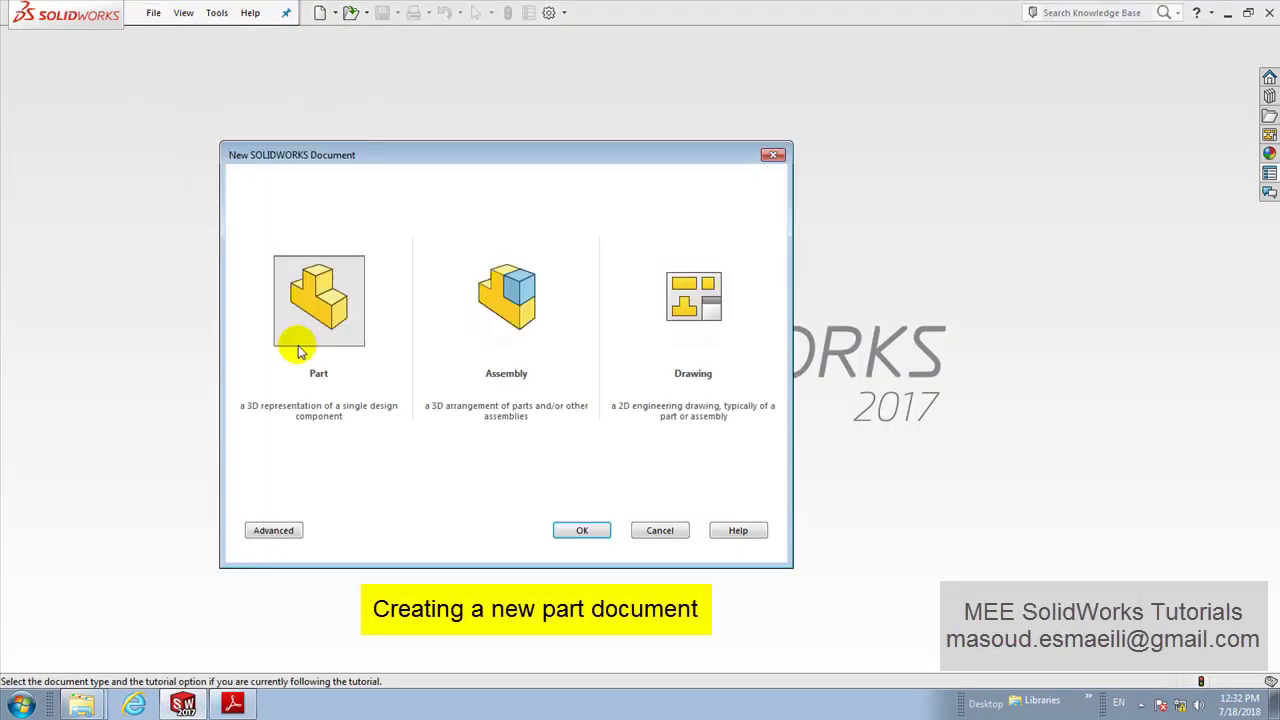
{"action": "double_click", "coordinate": [309, 335]}
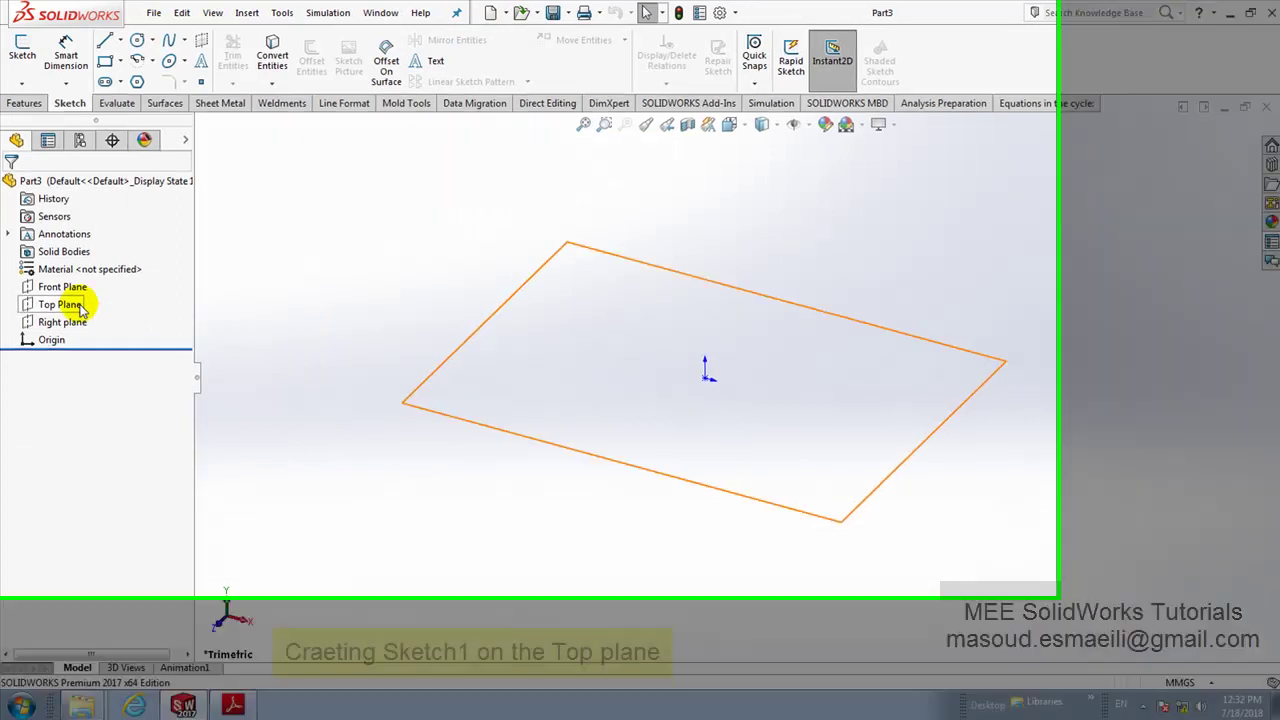
{"action": "right_click", "coordinate": [80, 310]}
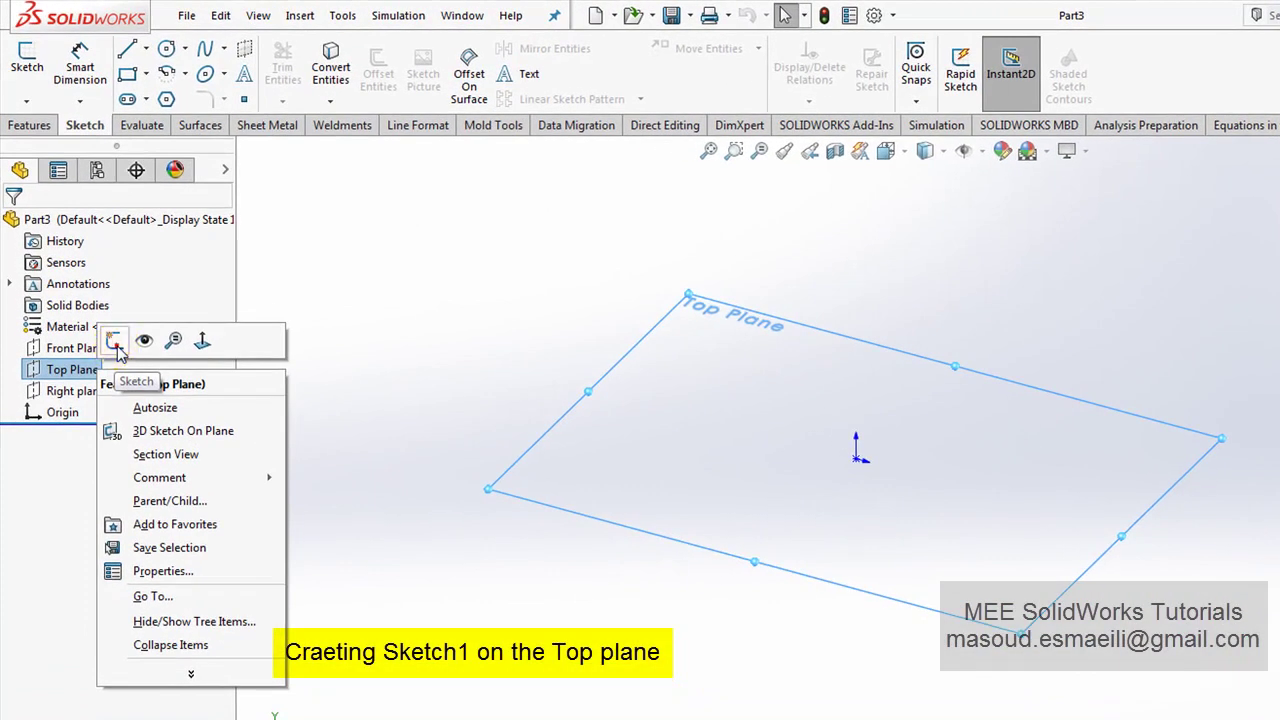
{"action": "left_click", "coordinate": [96, 238]}
{"action": "middle_click_drag", "start_coordinate": [655, 520], "coordinate": [423, 554], "text": "ctrl"}
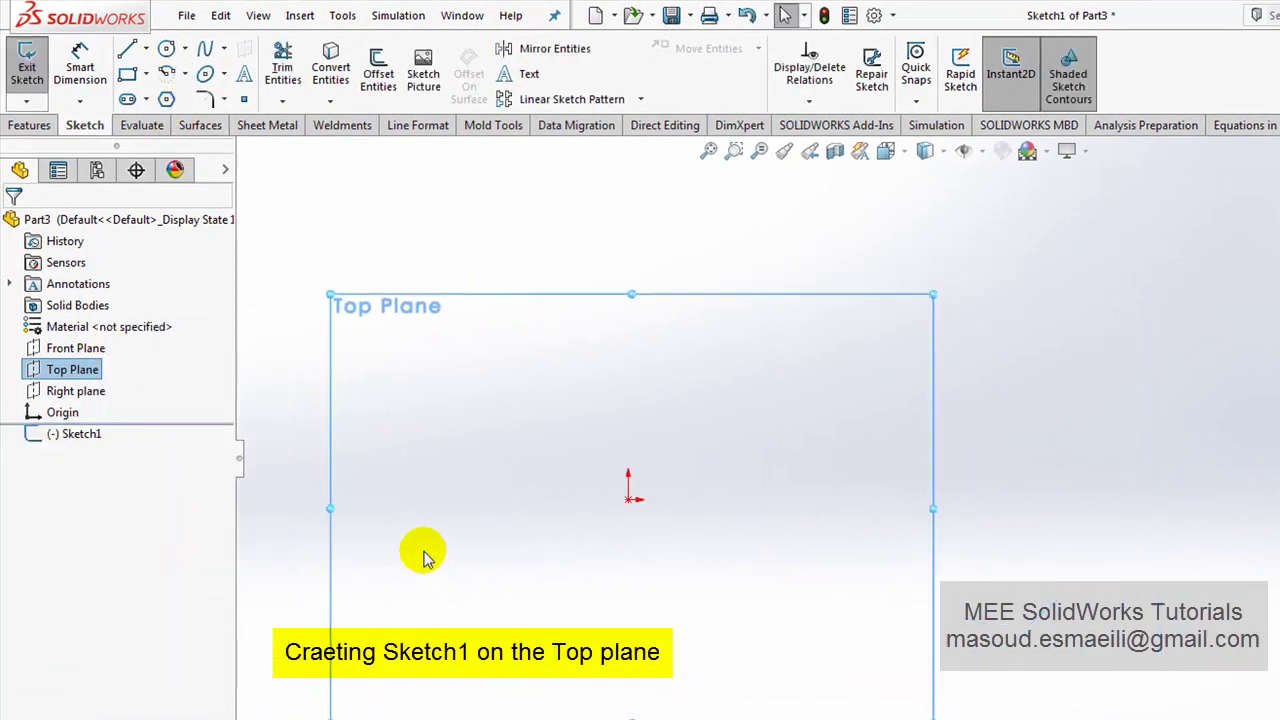
Step: Draw a circle centred on the origin
{"action": "left_click", "coordinate": [166, 50]}
{"action": "left_click", "coordinate": [628, 497]}
{"action": "left_click", "coordinate": [640, 418]}
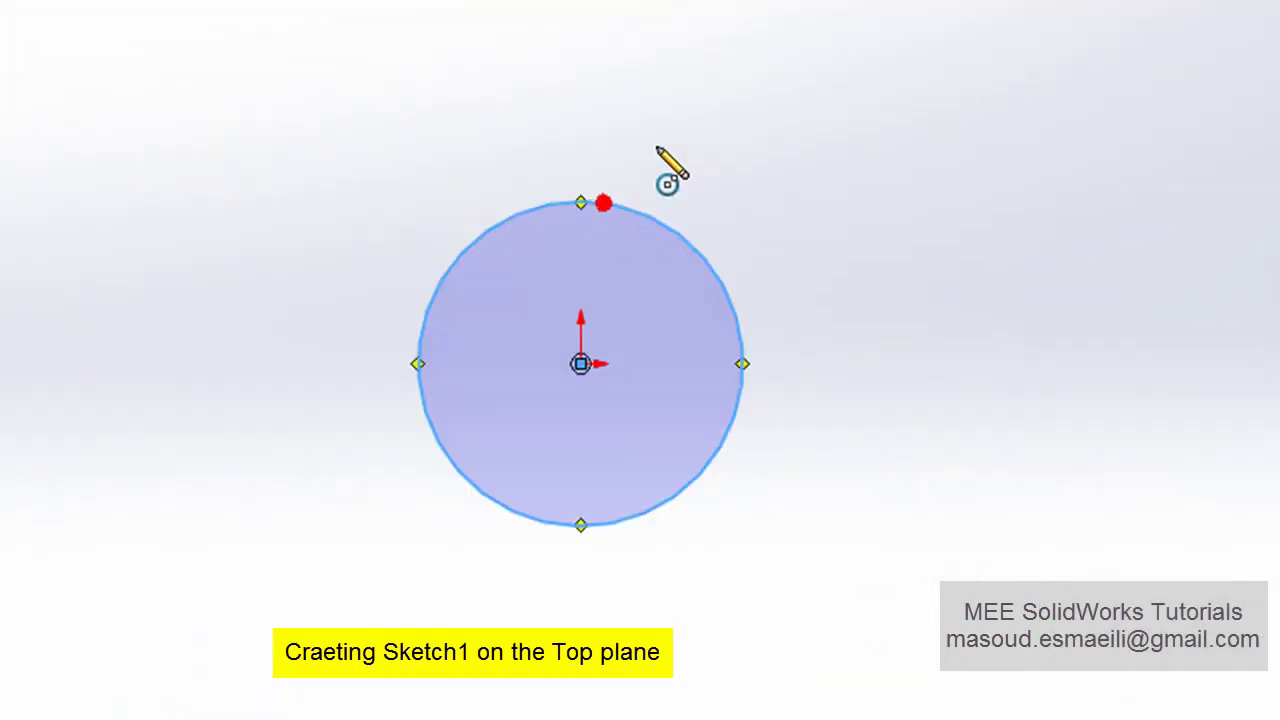
{"action": "right_click", "coordinate": [716, 80]}
{"action": "left_click", "coordinate": [800, 100]}
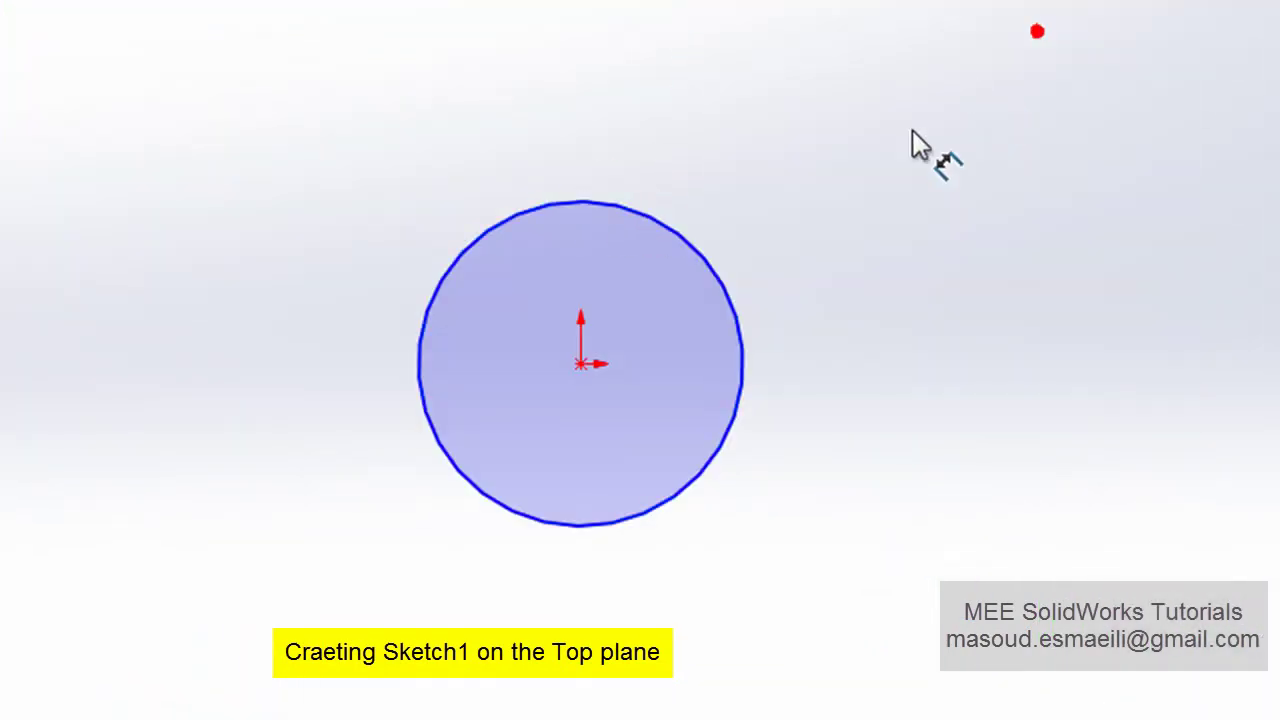
Step: Dimension the circle to a 50 mm diameter and exit the sketch
{"action": "left_click", "coordinate": [673, 229]}
{"action": "left_click", "coordinate": [734, 200]}
{"action": "type", "text": "50"}
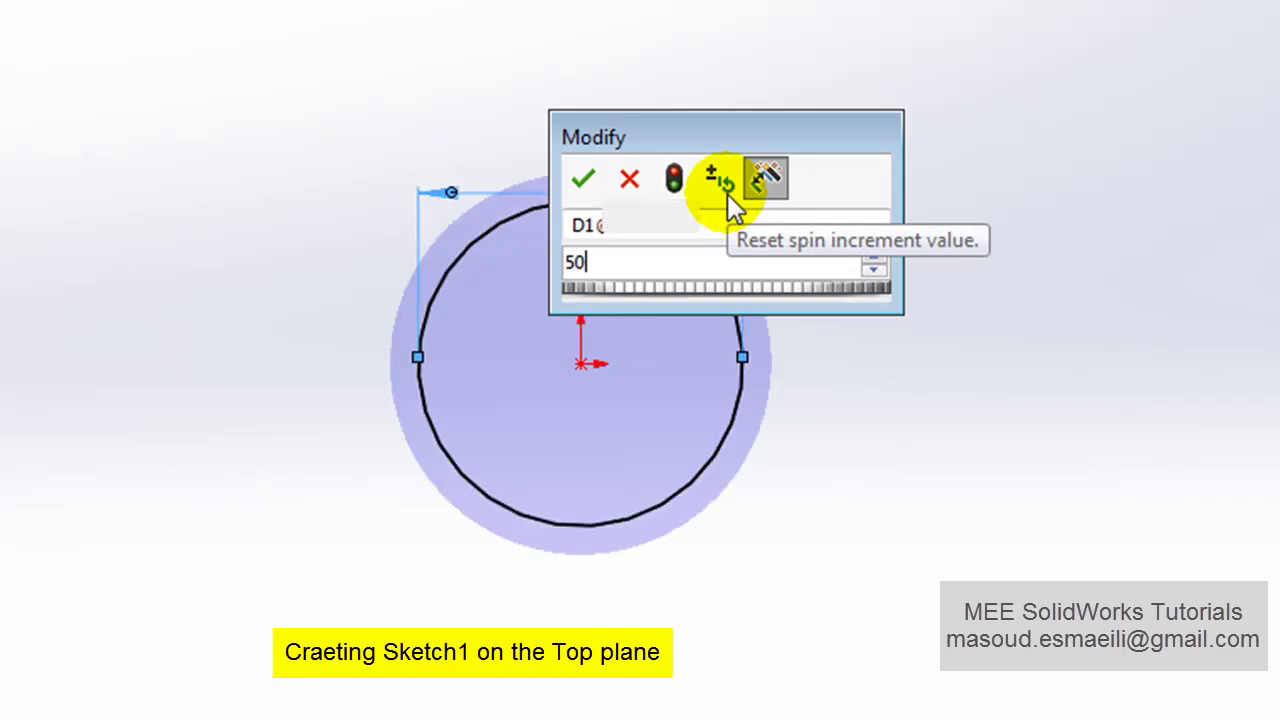
{"action": "key", "text": "Return"}
{"action": "right_click", "coordinate": [590, 335]}
{"action": "left_click", "coordinate": [640, 443]}
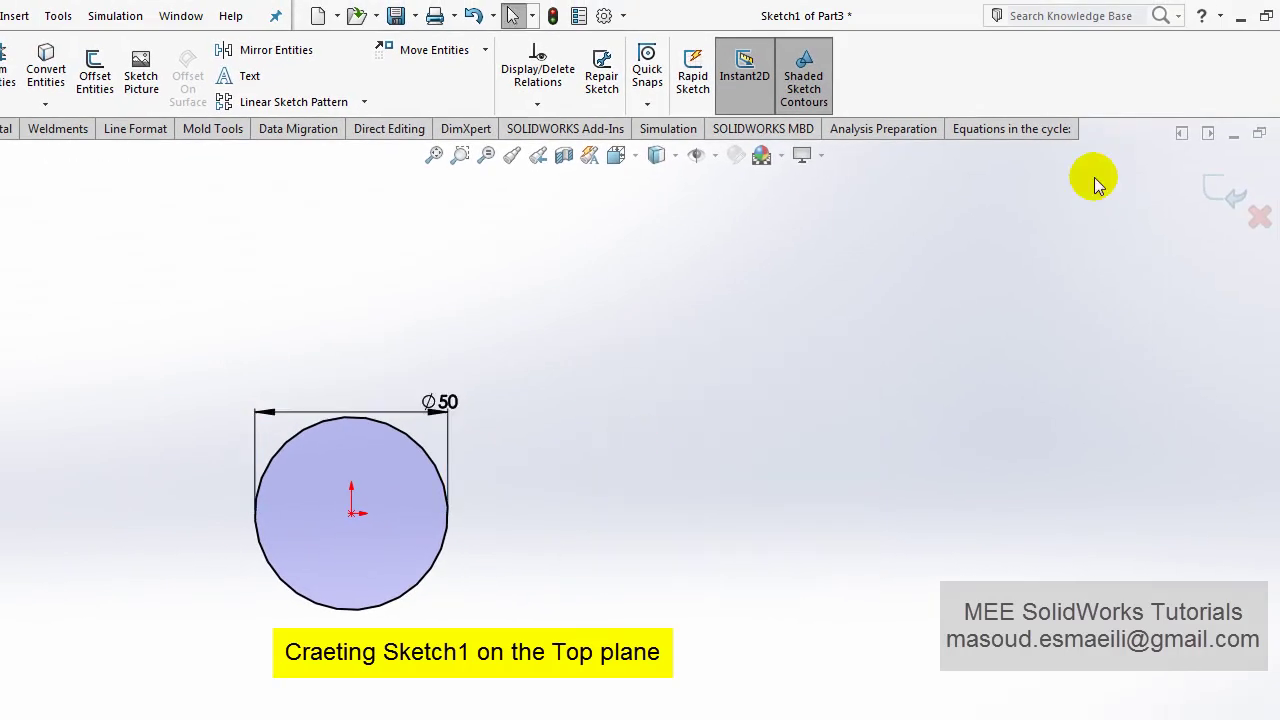
{"action": "left_click", "coordinate": [1215, 188]}
Step: Show the part in isometric view and glance at the PDF drawing
{"action": "left_click", "coordinate": [616, 155]}
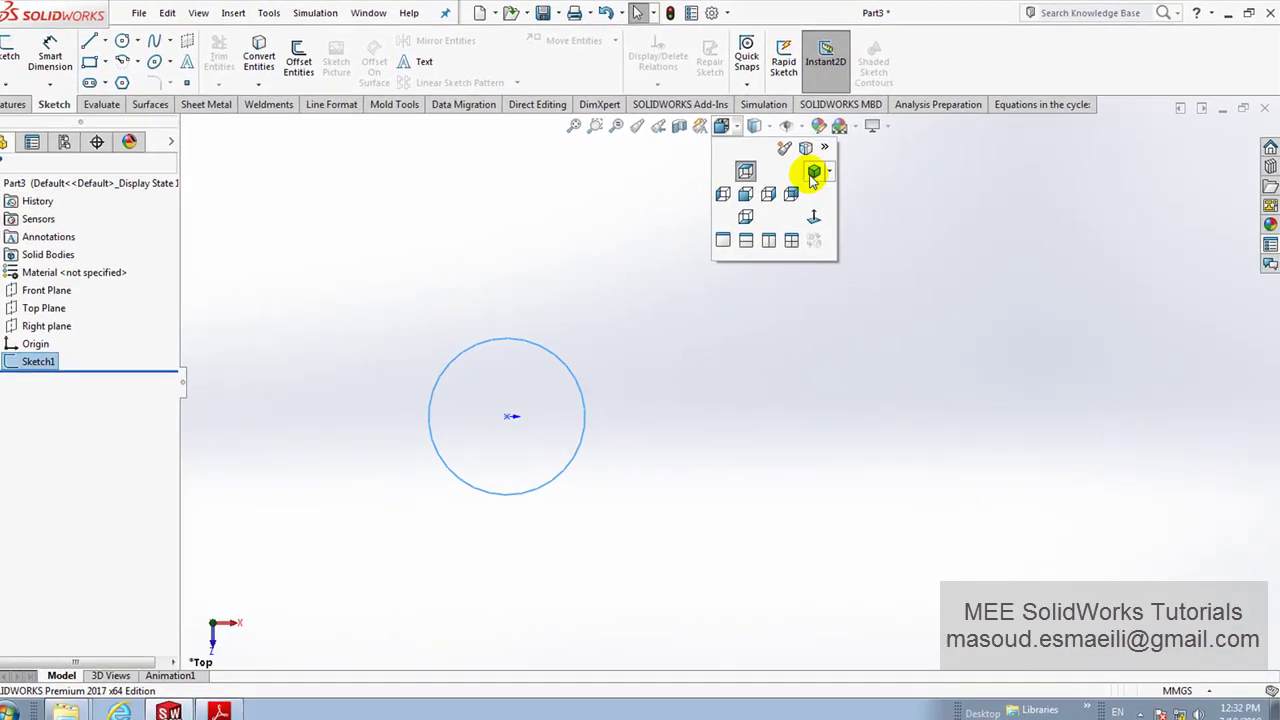
{"action": "left_click", "coordinate": [814, 174]}
{"action": "mouse_move", "coordinate": [718, 396]}
{"action": "middle_mouse_down", "text": "ctrl"}
{"action": "mouse_move", "coordinate": [443, 466]}
{"action": "mouse_move", "coordinate": [470, 447]}
{"action": "mouse_move", "coordinate": [474, 466]}
{"action": "mouse_move", "coordinate": [407, 485]}
{"action": "middle_mouse_up", "text": "ctrl"}
{"action": "scroll", "coordinate": [483, 387], "scroll_direction": "down", "scroll_amount": 3}
{"action": "left_click", "coordinate": [336, 572]}
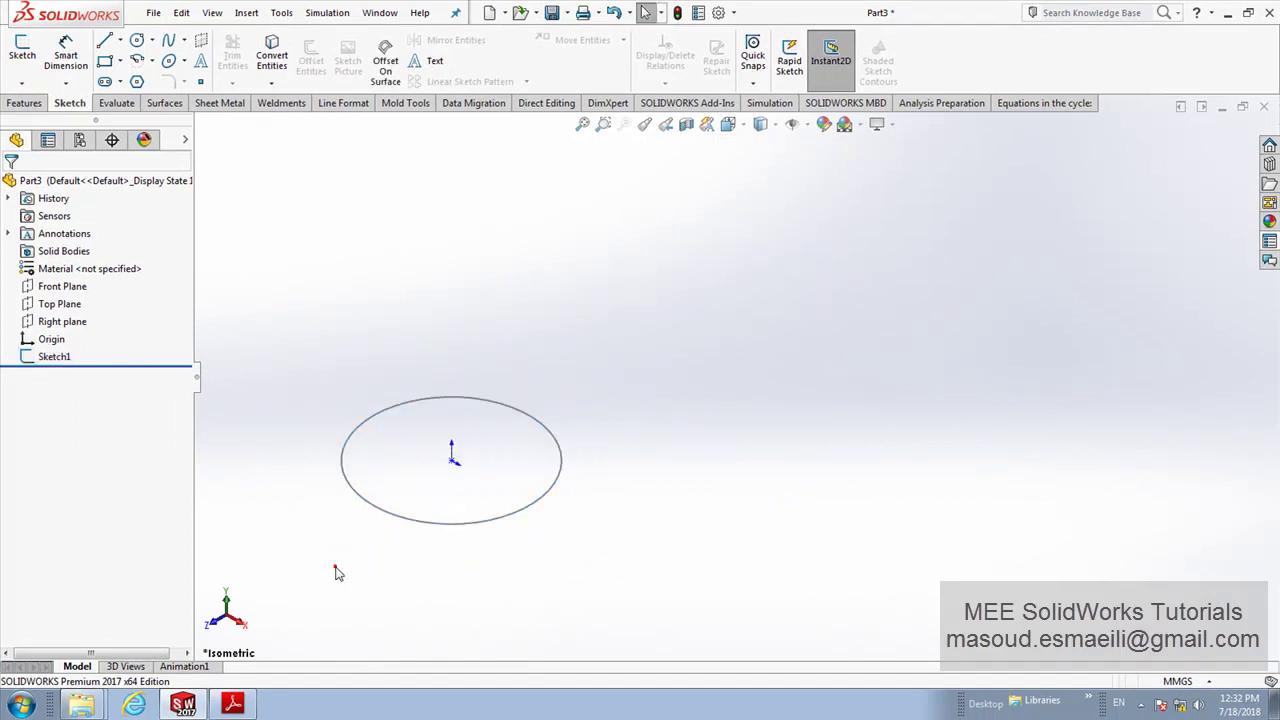
{"action": "left_click", "coordinate": [228, 705]}
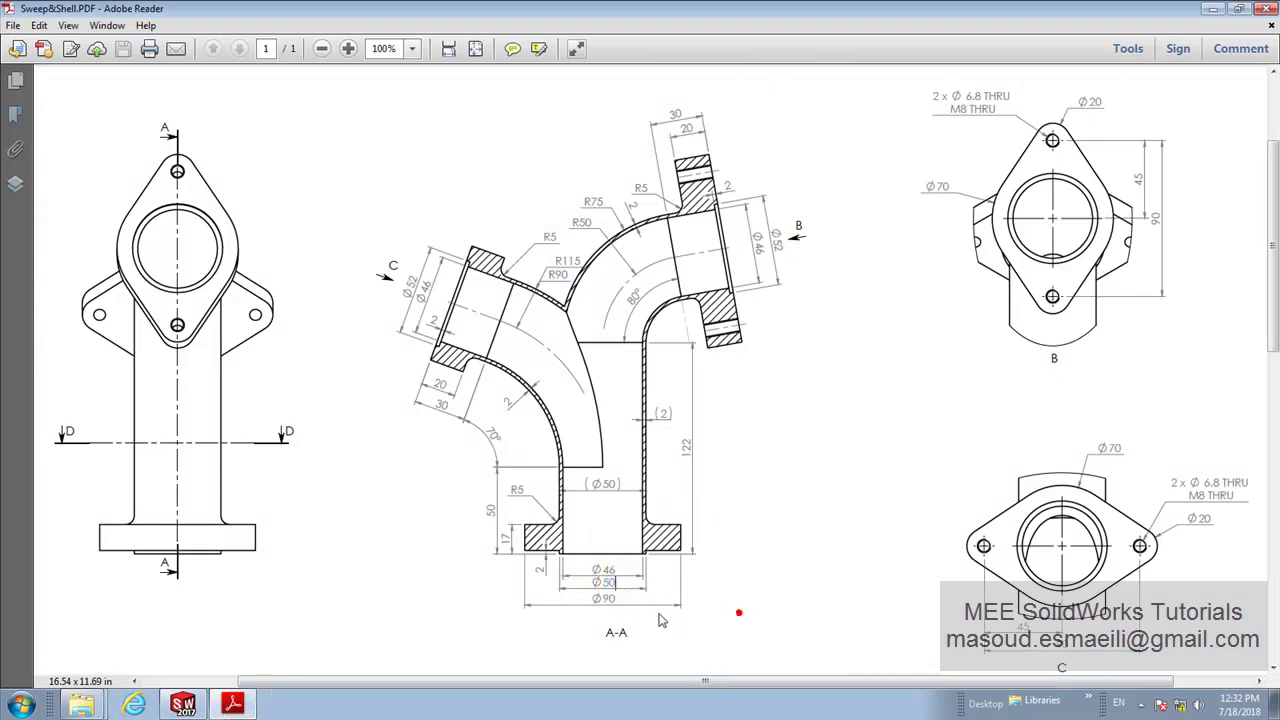
{"action": "left_click", "coordinate": [183, 705]}
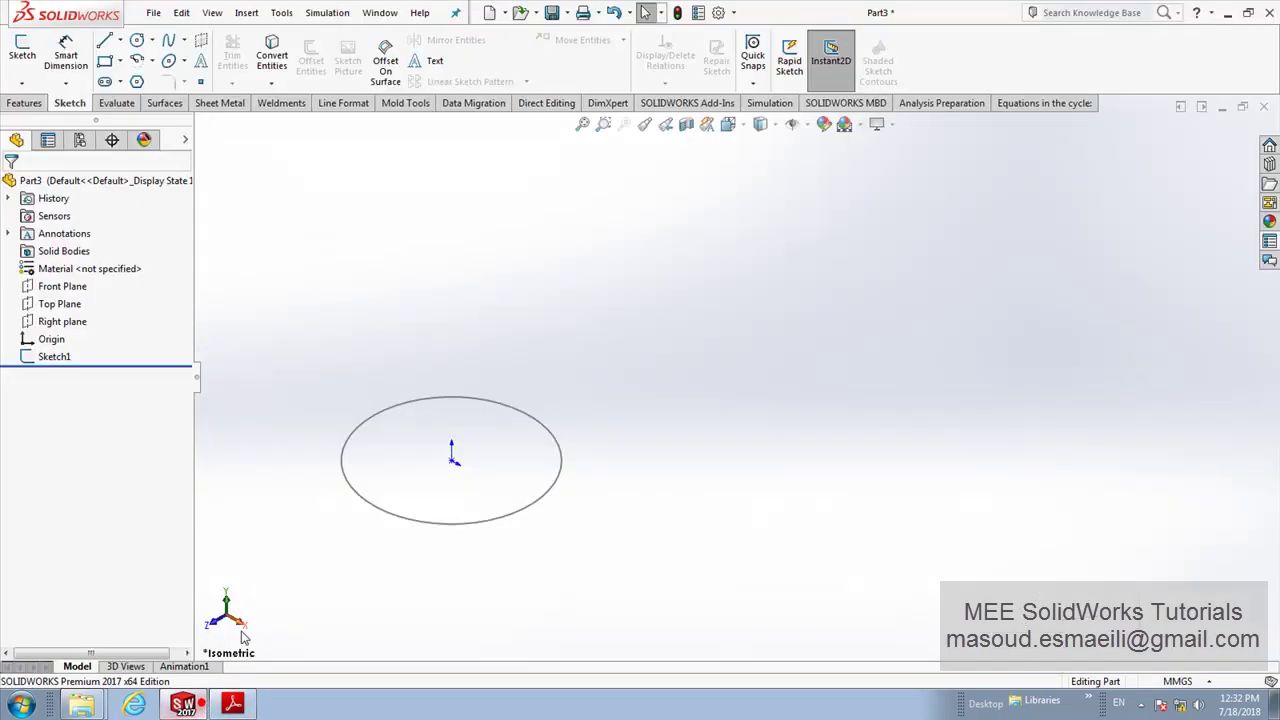
Step: Start a sketch on the Front Plane, viewed face-on
{"action": "left_click", "coordinate": [86, 288]}
{"action": "right_click", "coordinate": [84, 288]}
{"action": "left_click", "coordinate": [91, 263]}
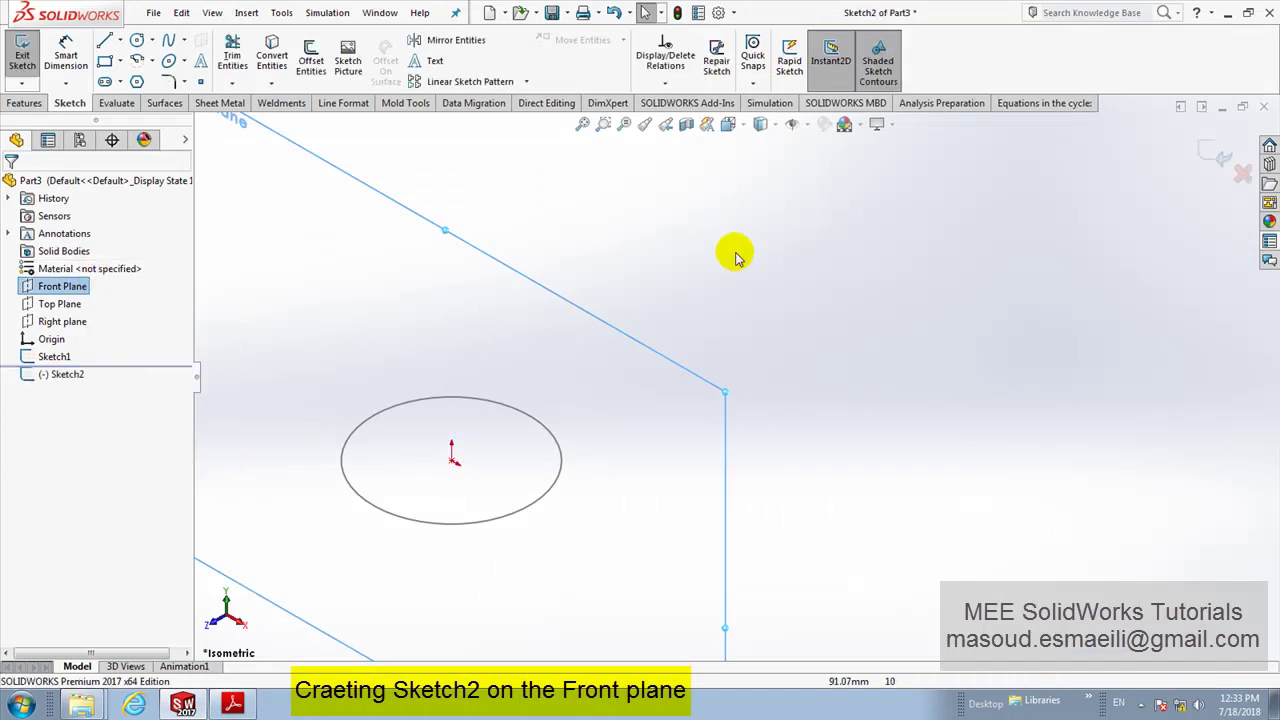
{"action": "left_click", "coordinate": [760, 124]}
{"action": "left_click", "coordinate": [818, 212]}
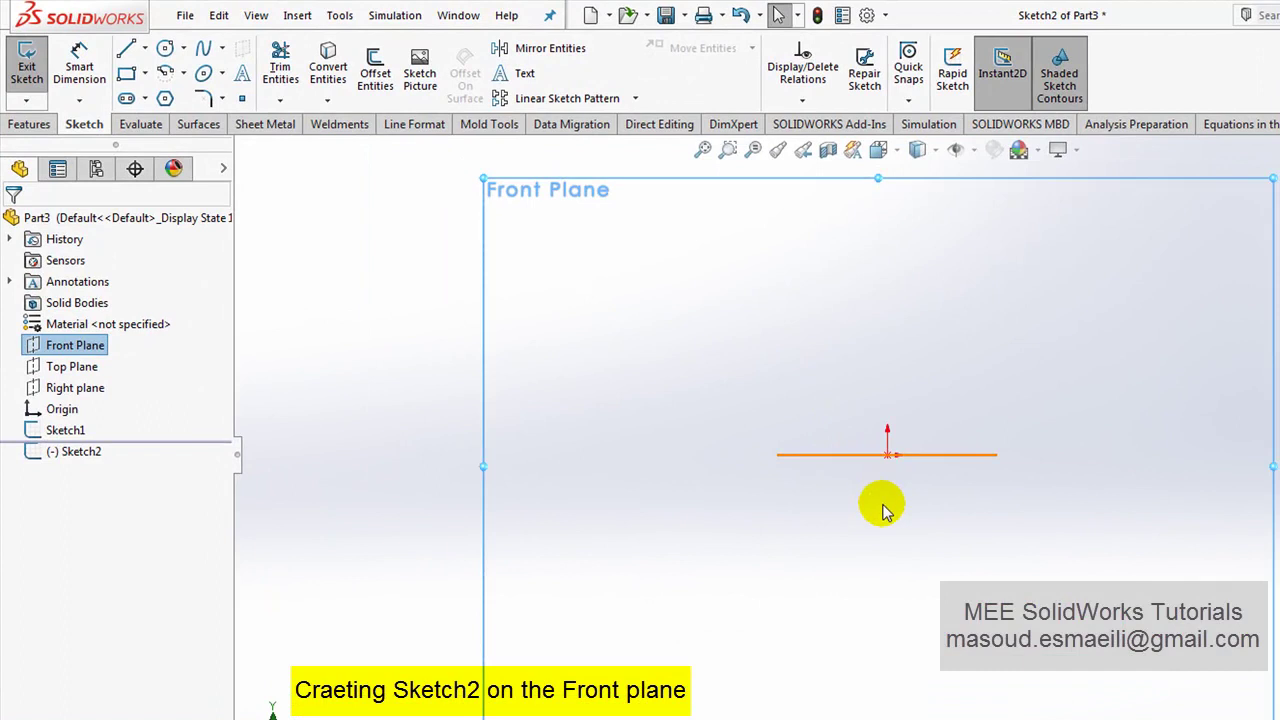
{"action": "mouse_move", "coordinate": [883, 510]}
{"action": "middle_mouse_down", "text": "ctrl"}
{"action": "mouse_move", "coordinate": [581, 683]}
{"action": "mouse_move", "coordinate": [496, 678]}
{"action": "mouse_move", "coordinate": [504, 646]}
{"action": "middle_mouse_up", "text": "ctrl"}
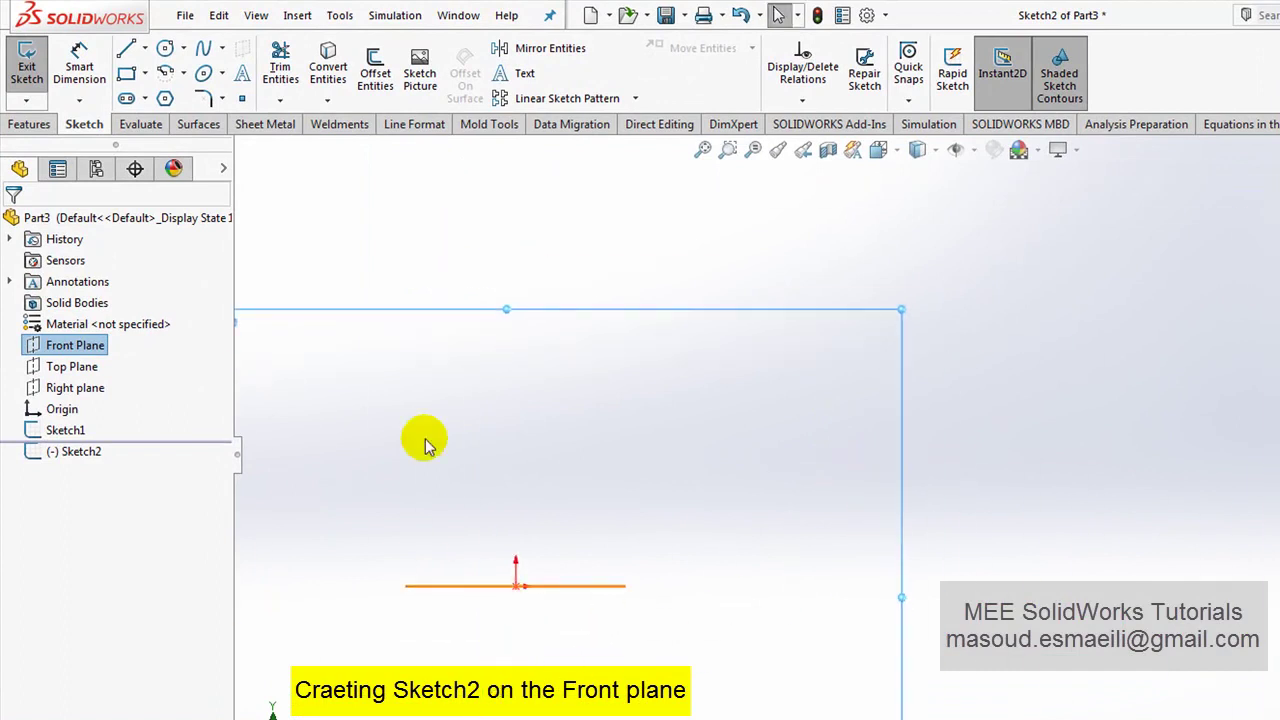
{"action": "left_click", "coordinate": [378, 248]}
Step: Draw a vertical line upward from the origin
{"action": "left_click", "coordinate": [127, 50]}
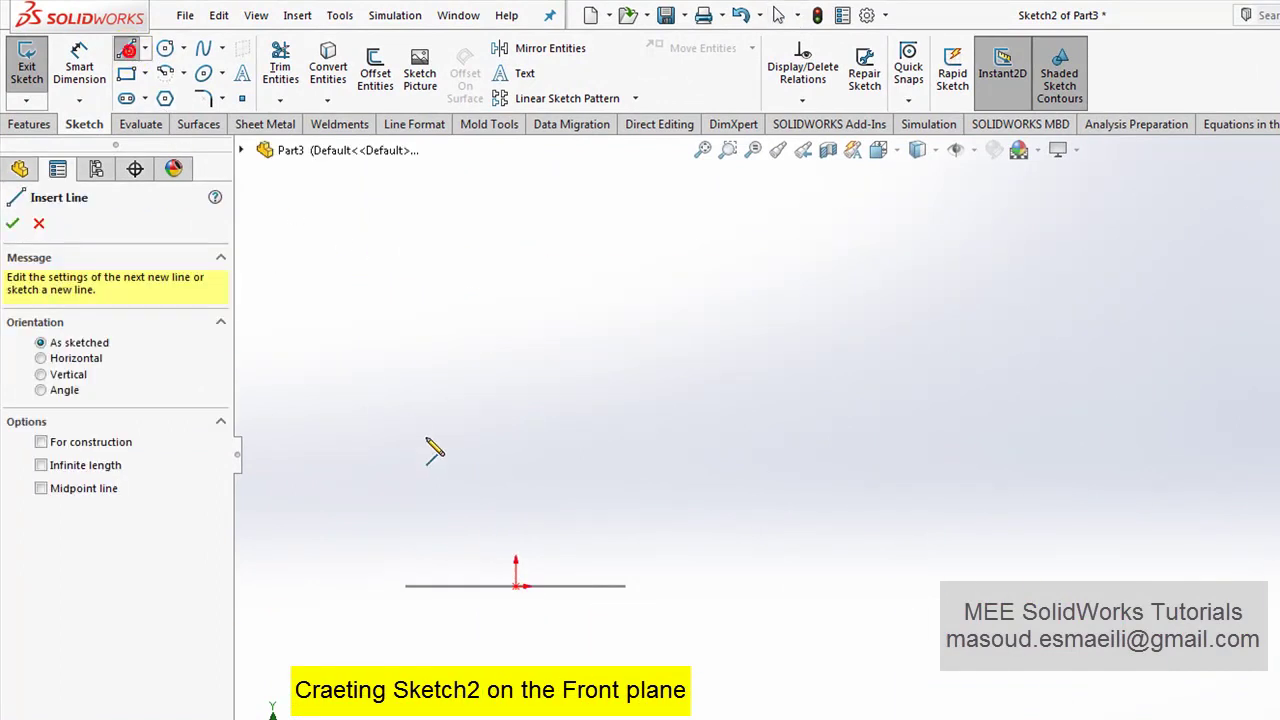
{"action": "left_click", "coordinate": [515, 586]}
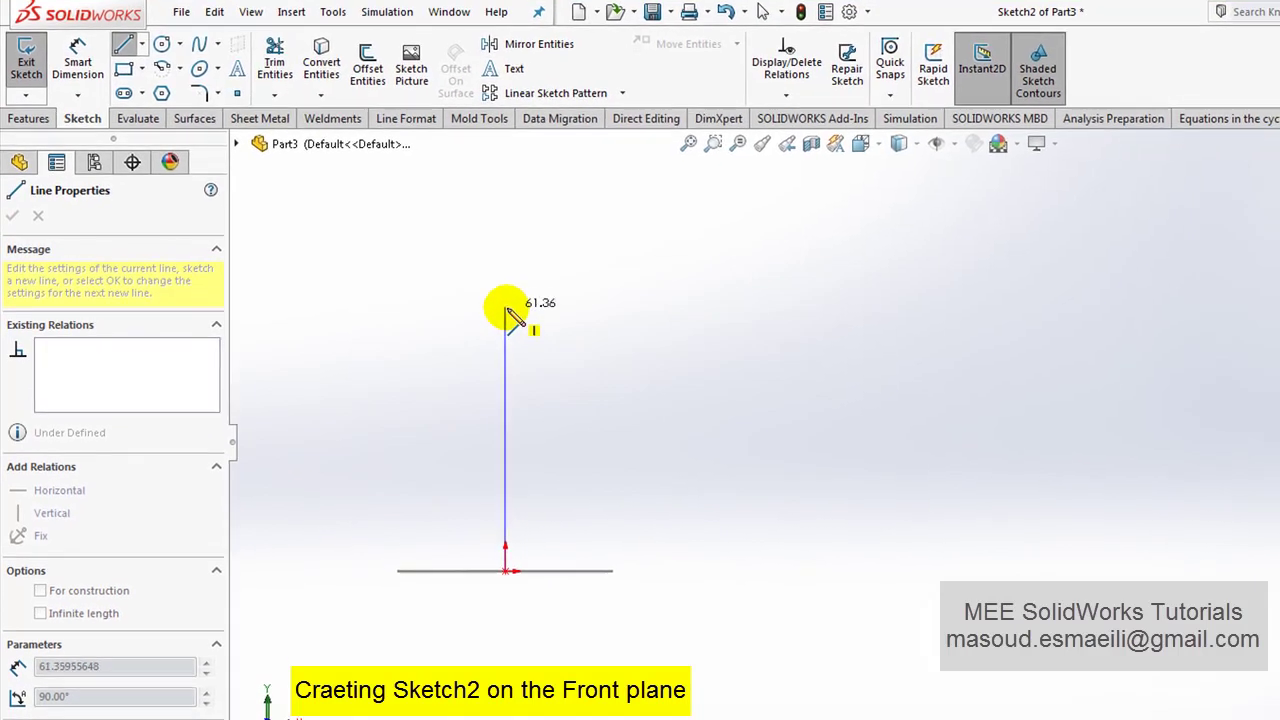
{"action": "left_click", "coordinate": [515, 307]}
{"action": "right_click", "coordinate": [557, 305]}
{"action": "left_click", "coordinate": [568, 306]}
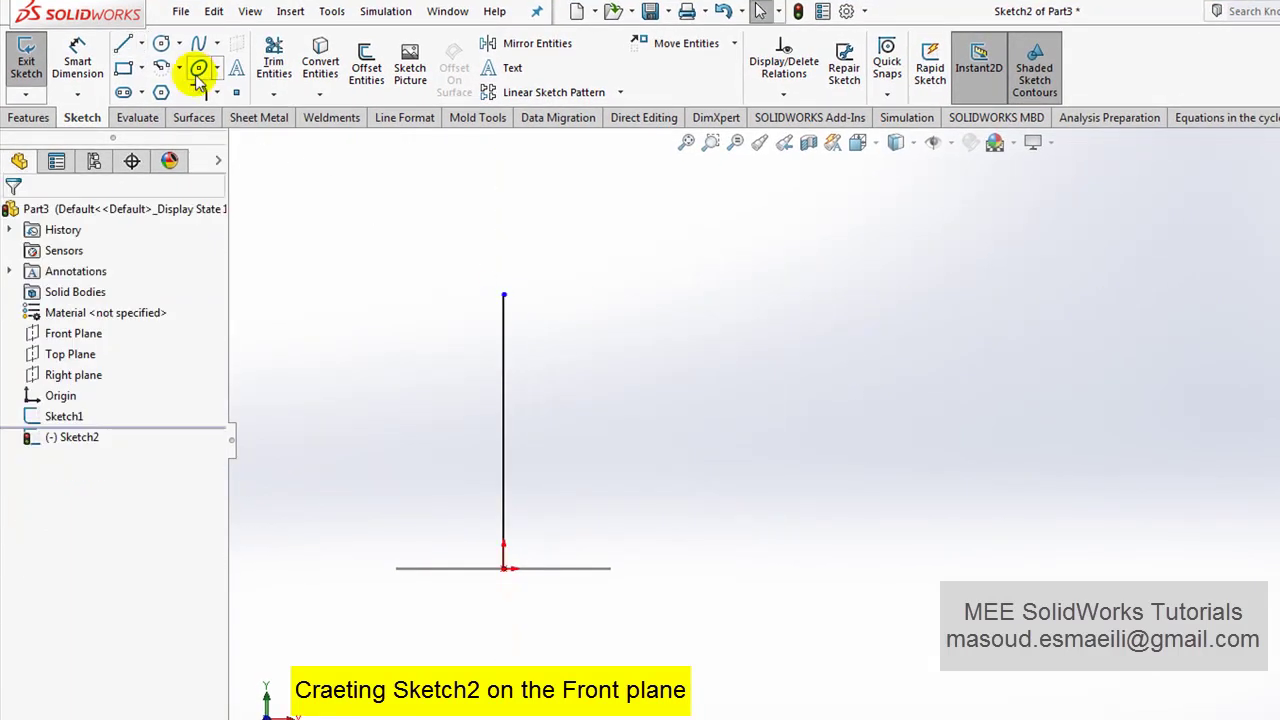
Step: Draw a centre-point arc curving up and right from the line's top
{"action": "left_click", "coordinate": [180, 67]}
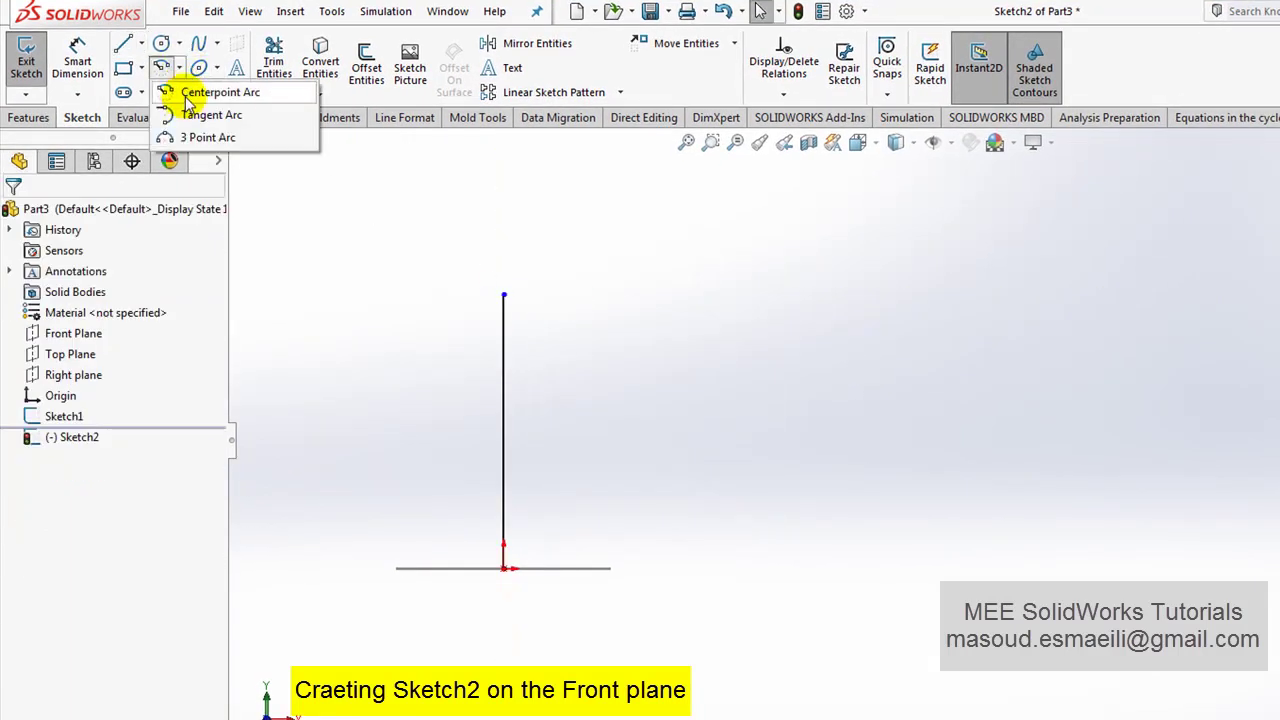
{"action": "left_click", "coordinate": [188, 95]}
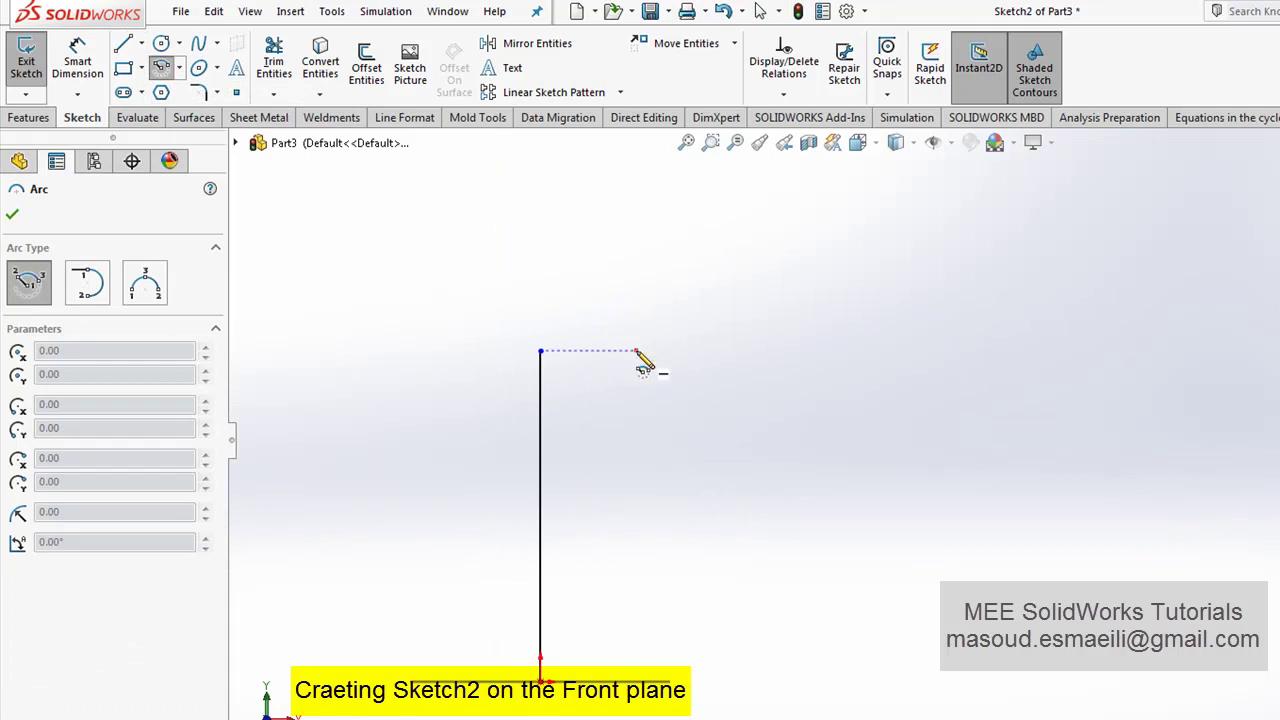
{"action": "left_click", "coordinate": [541, 350]}
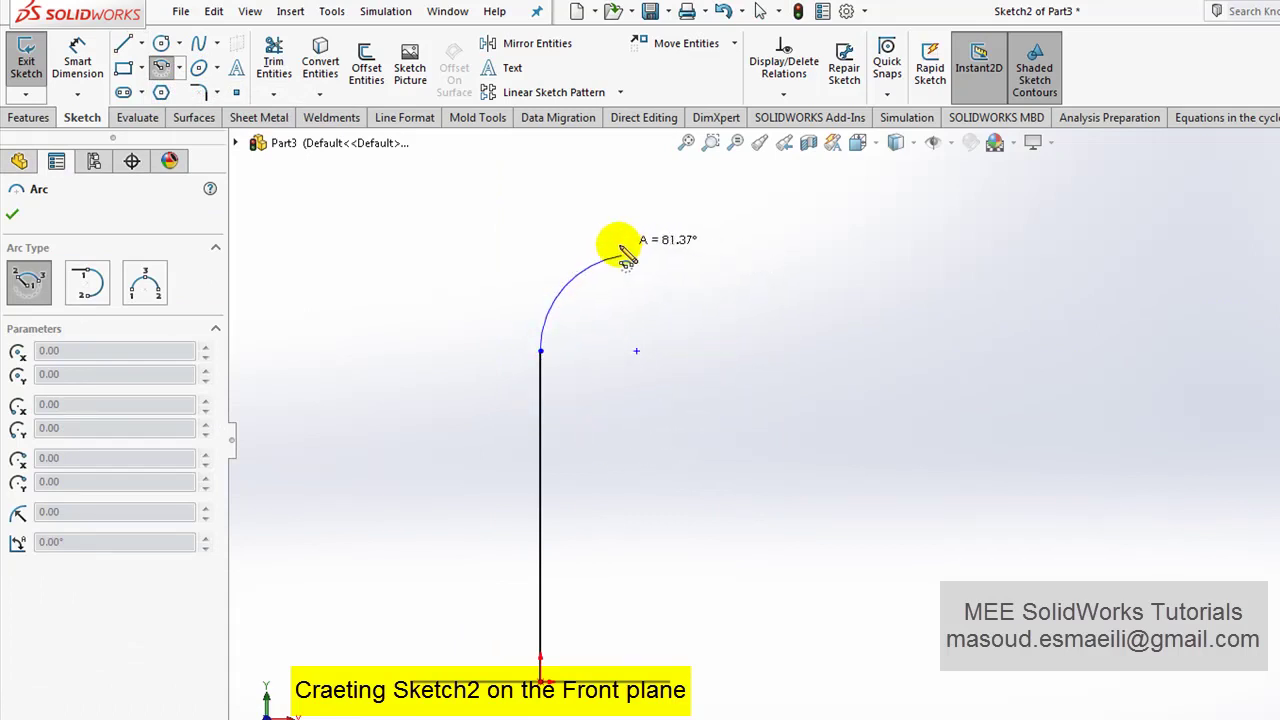
{"action": "left_click", "coordinate": [621, 257]}
{"action": "right_click", "coordinate": [634, 250]}
{"action": "left_click", "coordinate": [598, 231]}
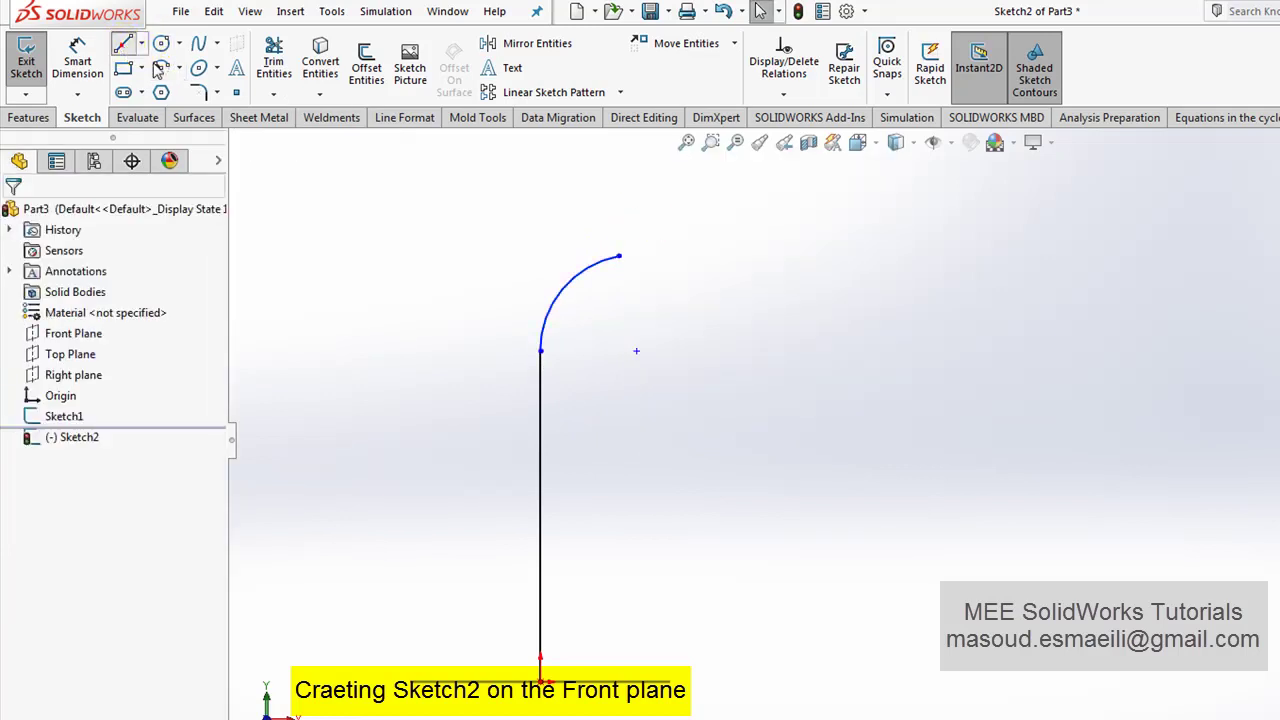
Step: Add a short line from the arc's end, tangent to the arc
{"action": "left_click", "coordinate": [618, 257]}
{"action": "left_click", "coordinate": [705, 236]}
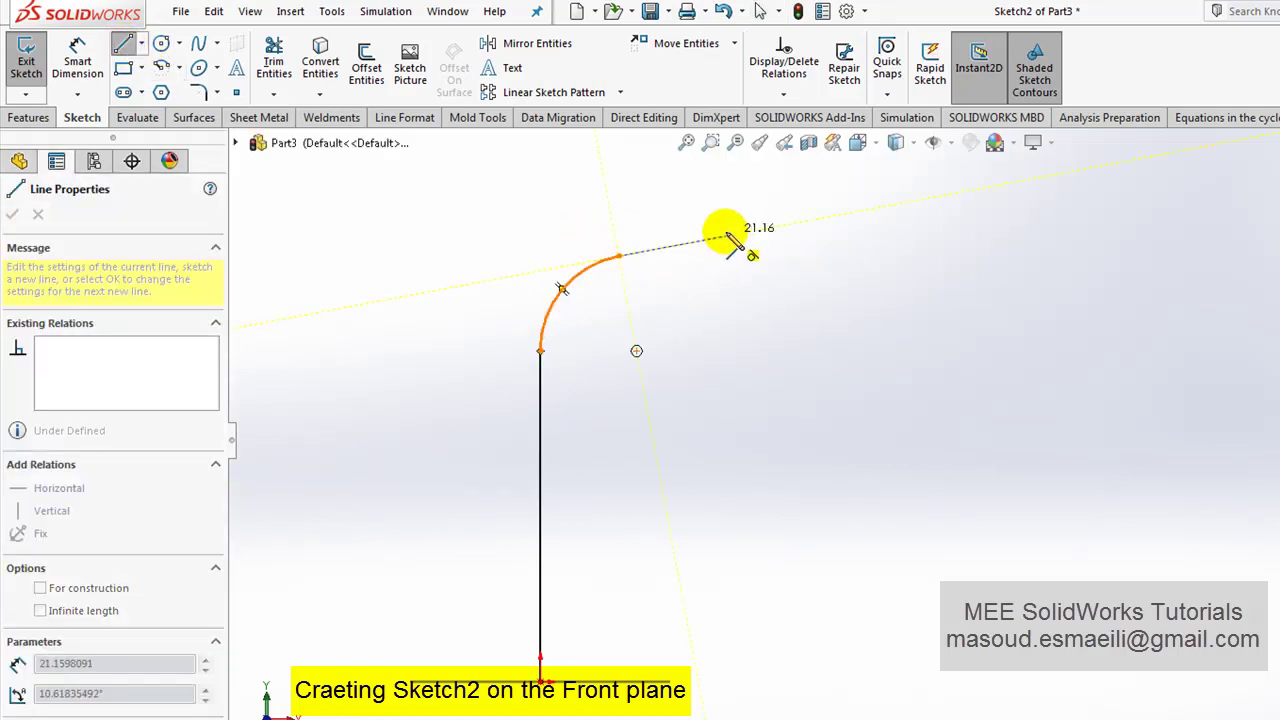
{"action": "left_click", "coordinate": [733, 242]}
{"action": "right_click", "coordinate": [748, 190]}
{"action": "left_click", "coordinate": [780, 206]}
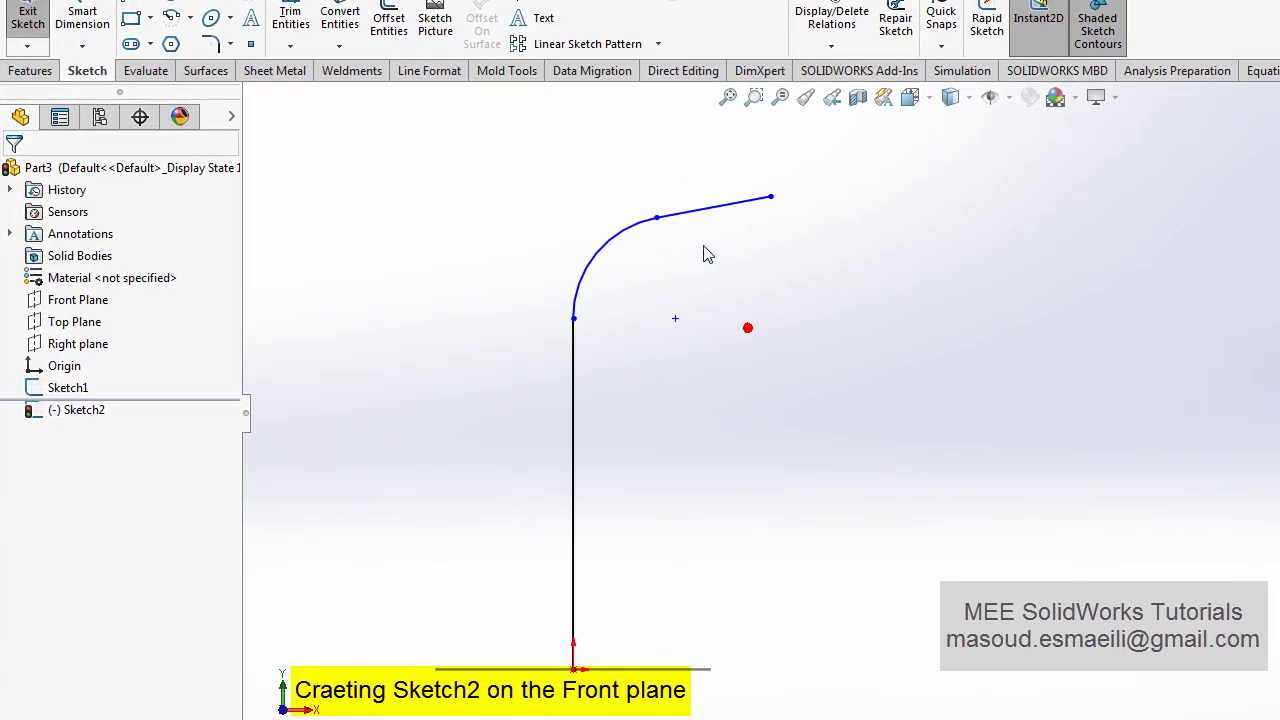
{"action": "left_click", "coordinate": [710, 206]}
{"action": "left_click", "coordinate": [660, 233]}
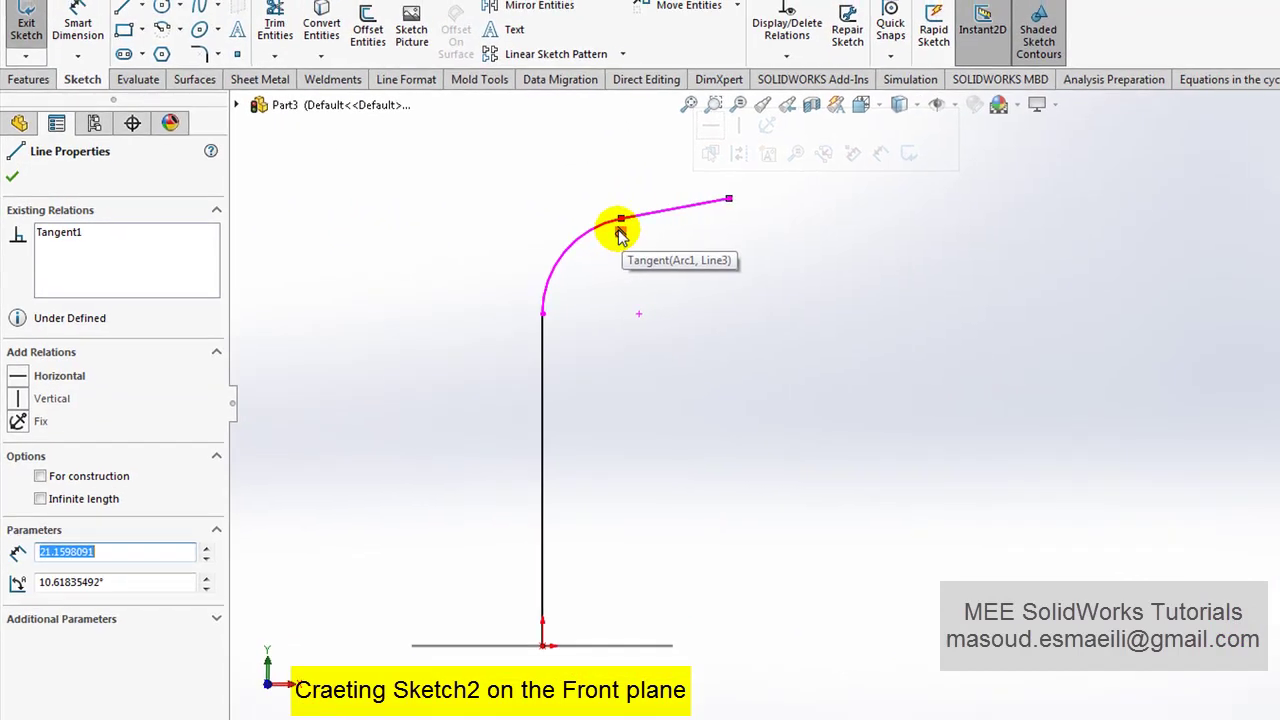
{"action": "left_click", "coordinate": [571, 277]}
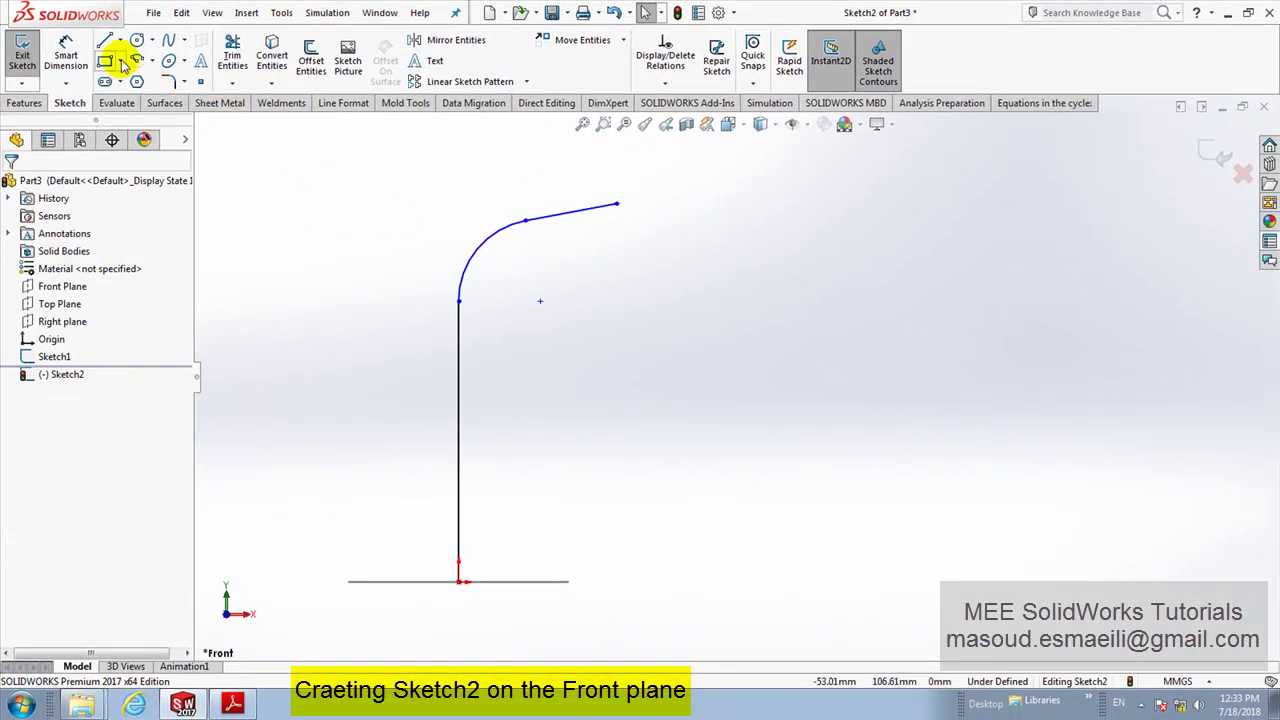
Step: Draw construction centerlines from the arc ends to its centre
{"action": "left_click", "coordinate": [119, 40]}
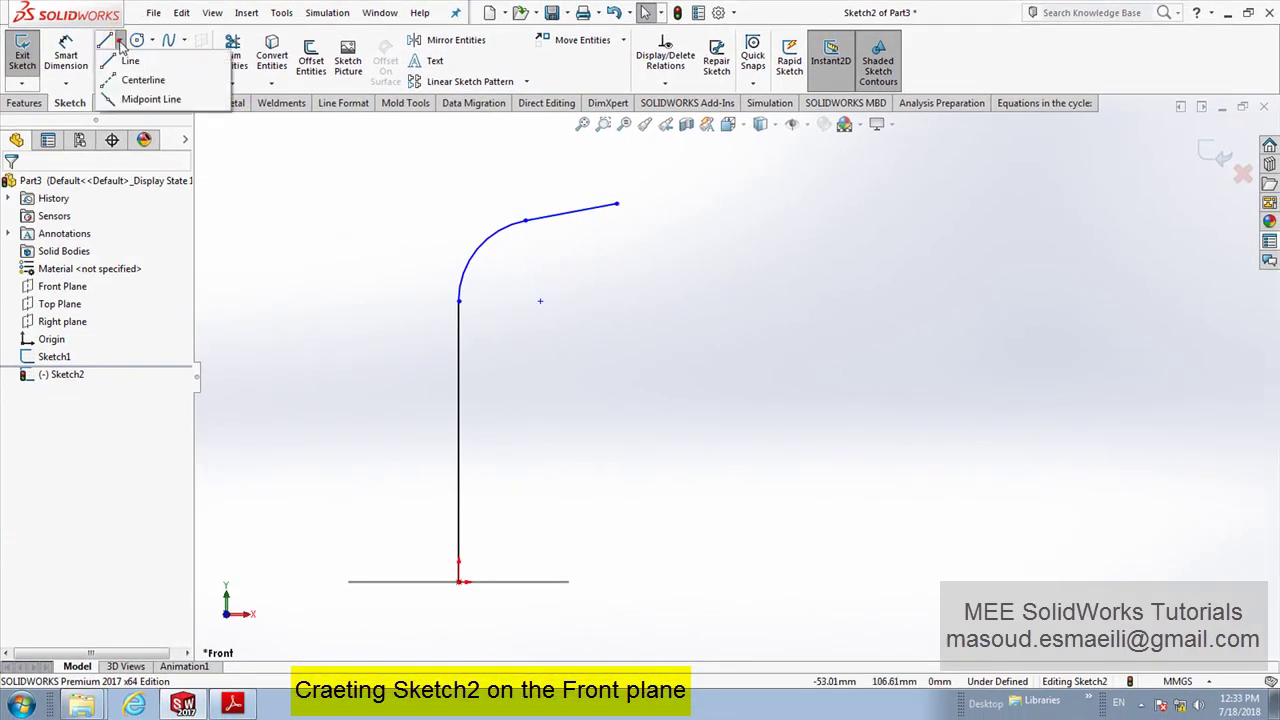
{"action": "left_click", "coordinate": [137, 78]}
{"action": "left_click", "coordinate": [525, 221]}
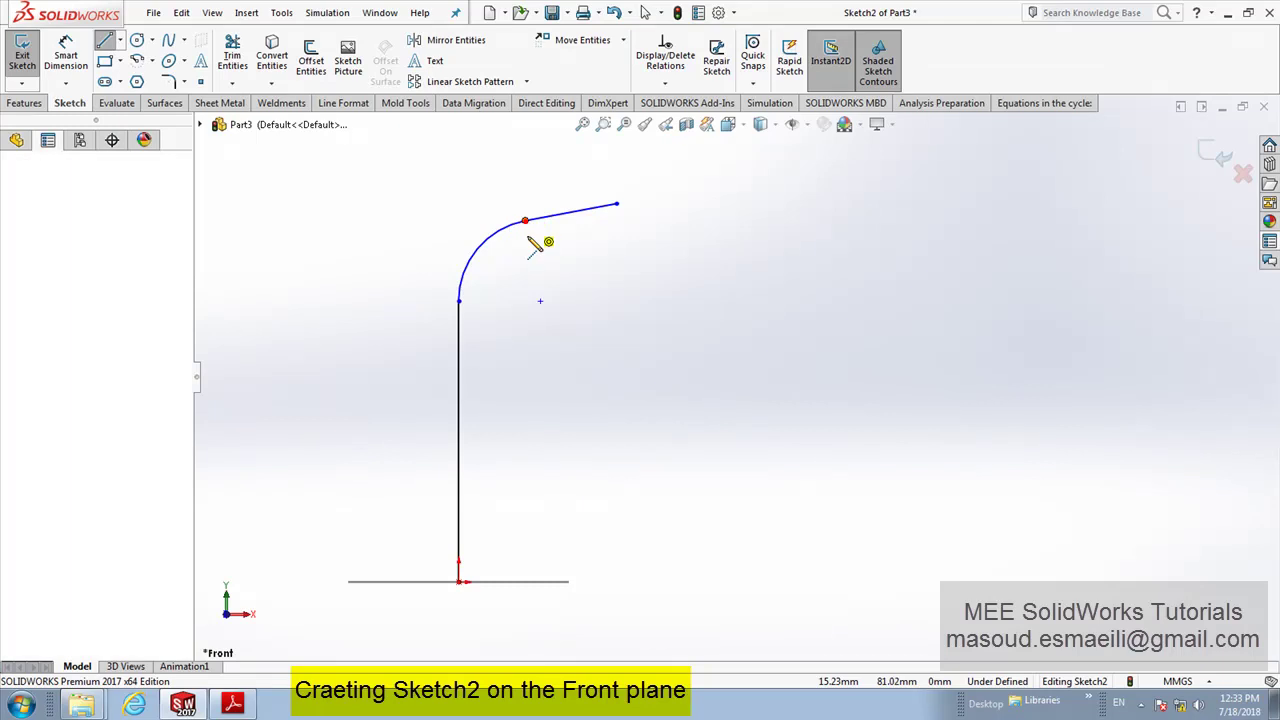
{"action": "left_click", "coordinate": [540, 300]}
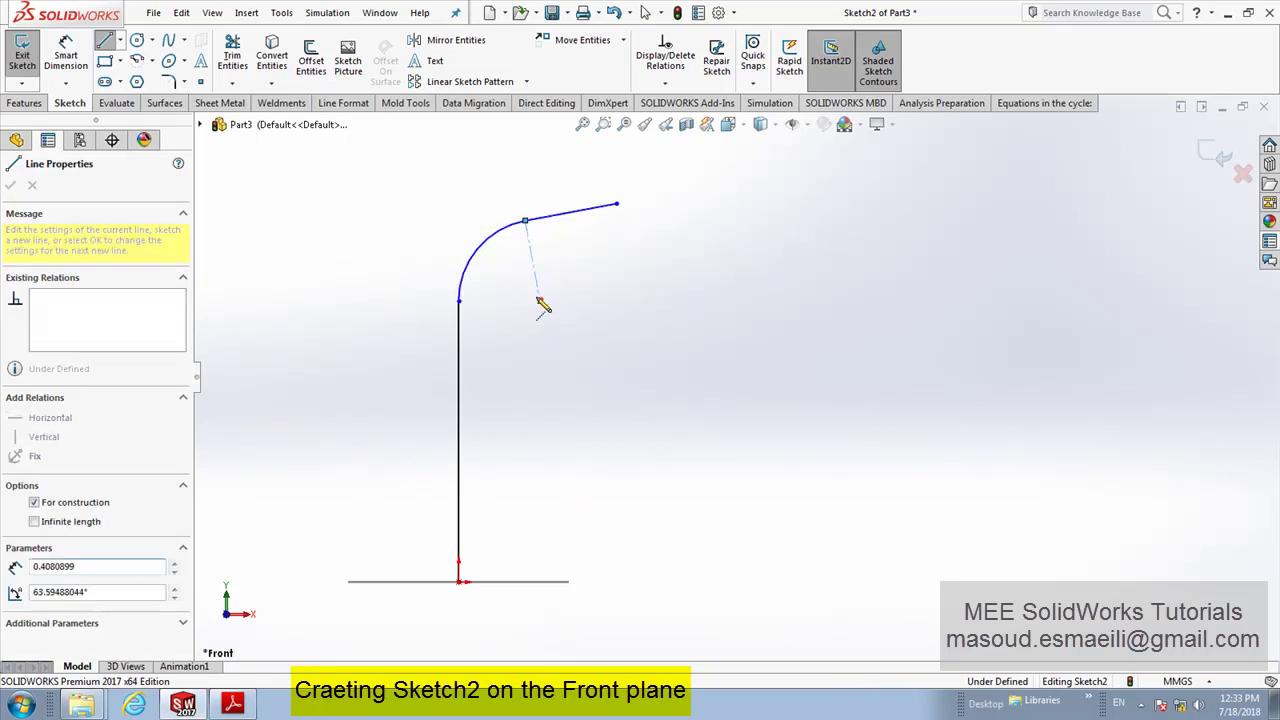
{"action": "left_click", "coordinate": [460, 301]}
{"action": "right_click", "coordinate": [597, 283]}
{"action": "left_click", "coordinate": [623, 287]}
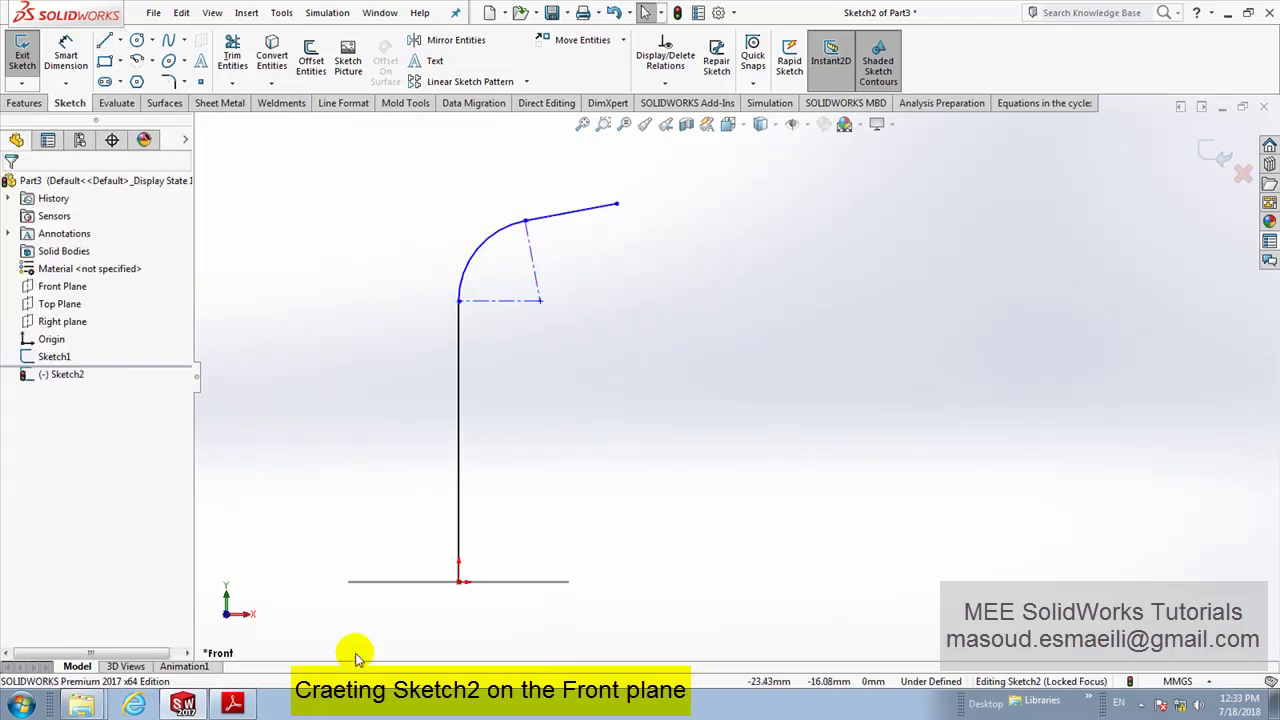
Step: Compare the path with the PDF drawing, then return to the sketch
{"action": "left_click", "coordinate": [233, 706]}
{"action": "scroll", "coordinate": [700, 470], "scroll_direction": "up", "scroll_amount": 3, "text": "ctrl"}
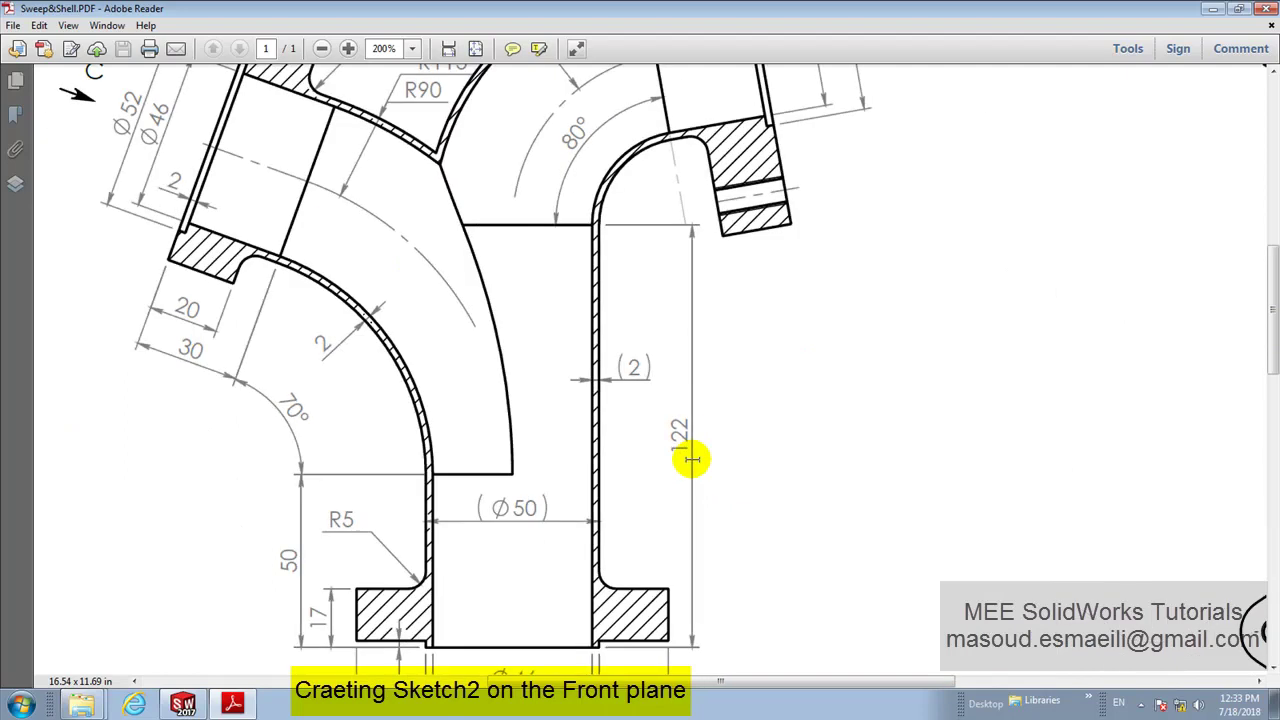
{"action": "scroll", "coordinate": [686, 423], "scroll_direction": "down", "scroll_amount": 1}
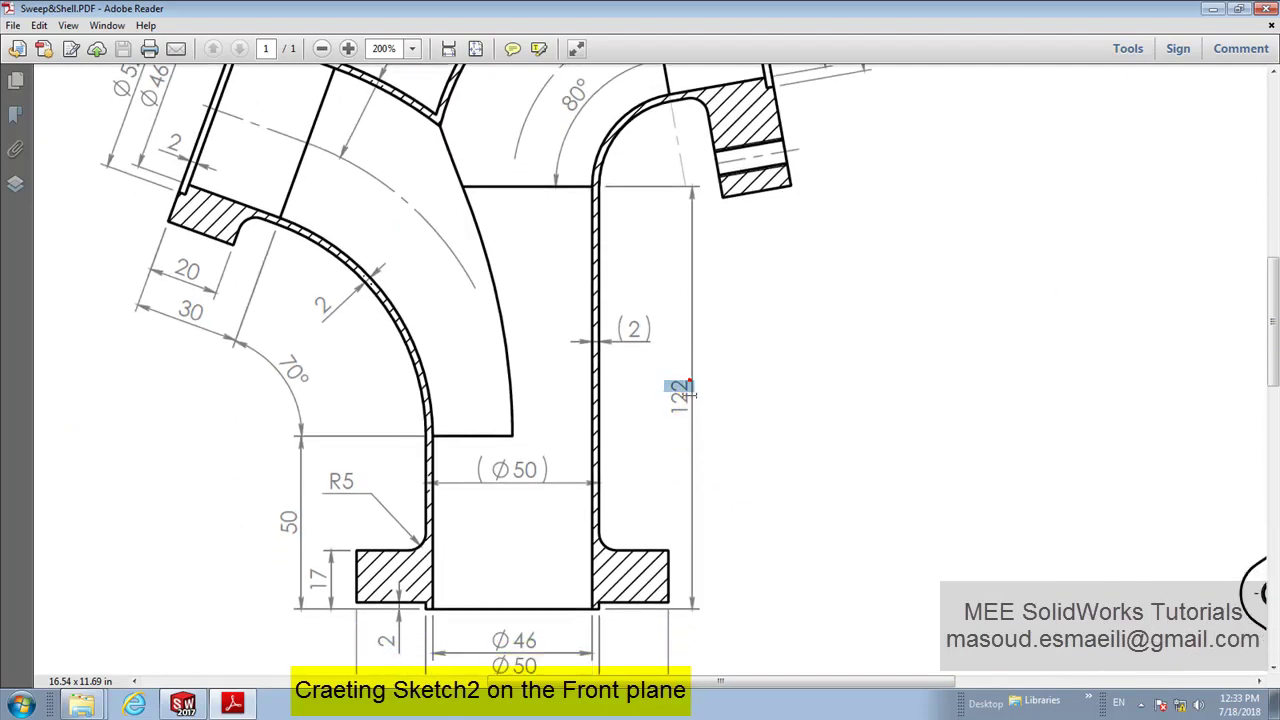
{"action": "left_click", "coordinate": [183, 706]}
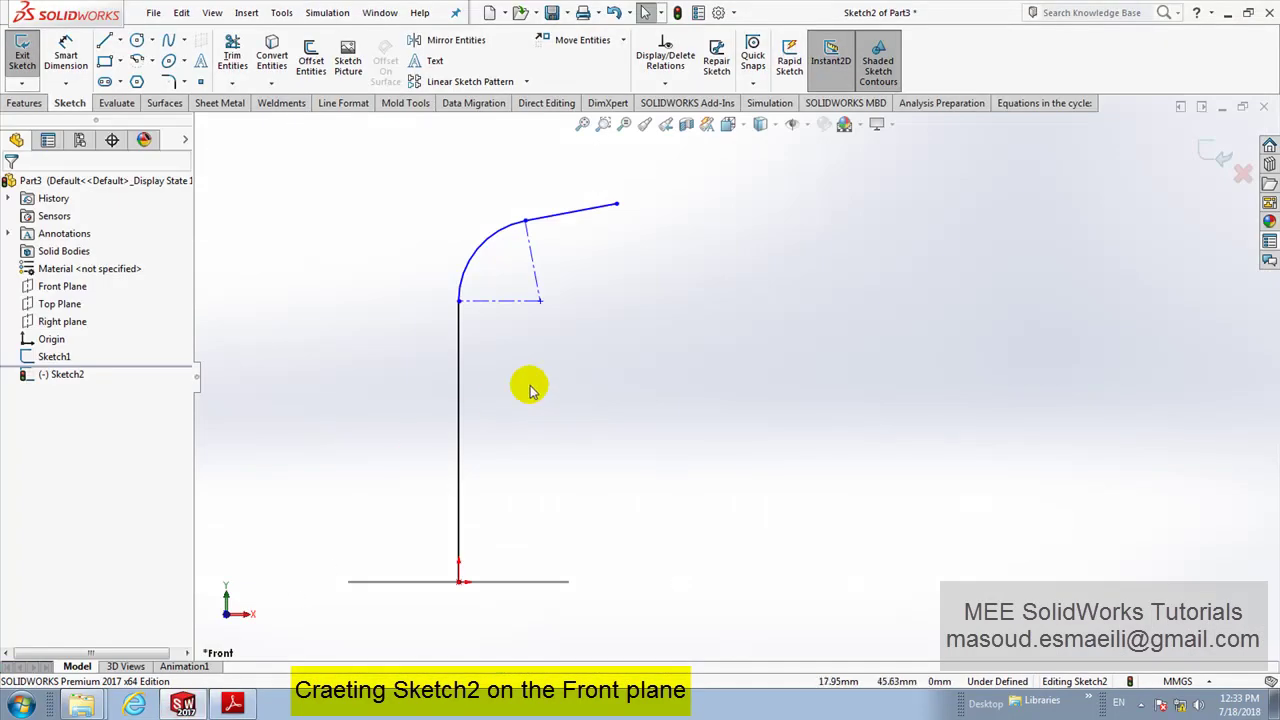
Step: Dimension the vertical line to 122 mm
{"action": "right_click", "coordinate": [549, 378]}
{"action": "left_click", "coordinate": [702, 354]}
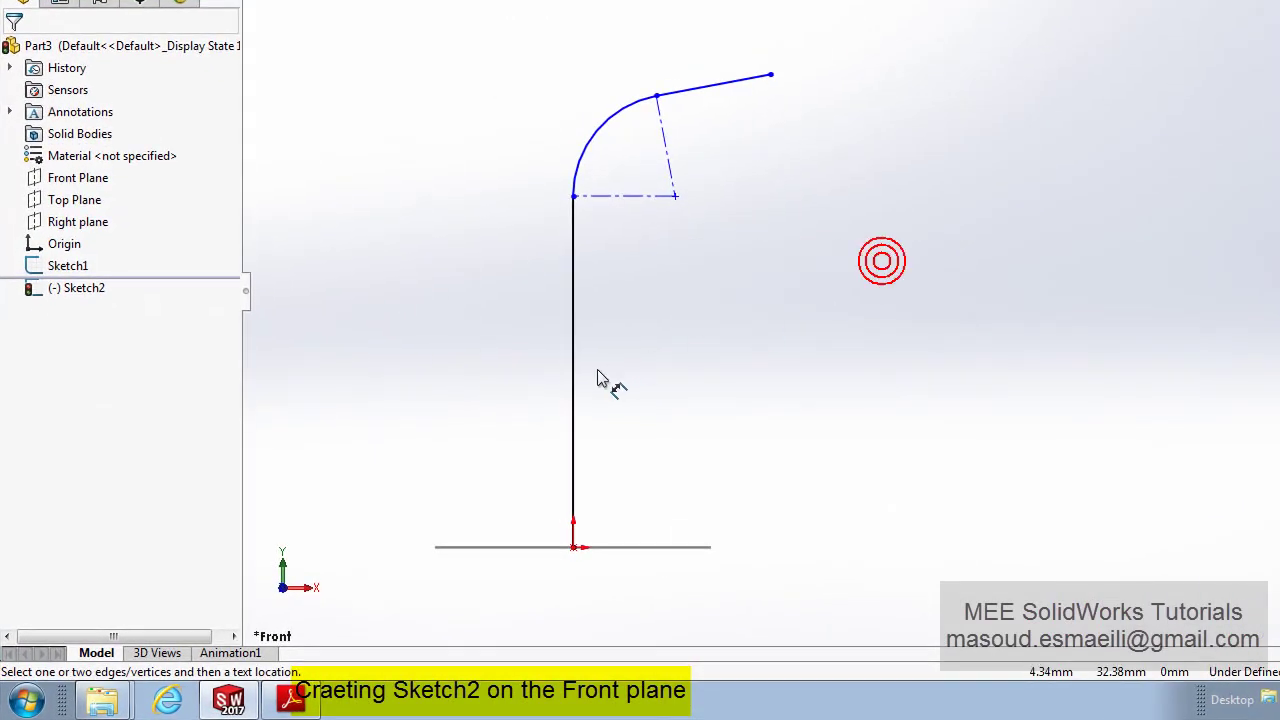
{"action": "left_click", "coordinate": [578, 380]}
{"action": "left_click", "coordinate": [564, 398]}
{"action": "type", "text": "1"}
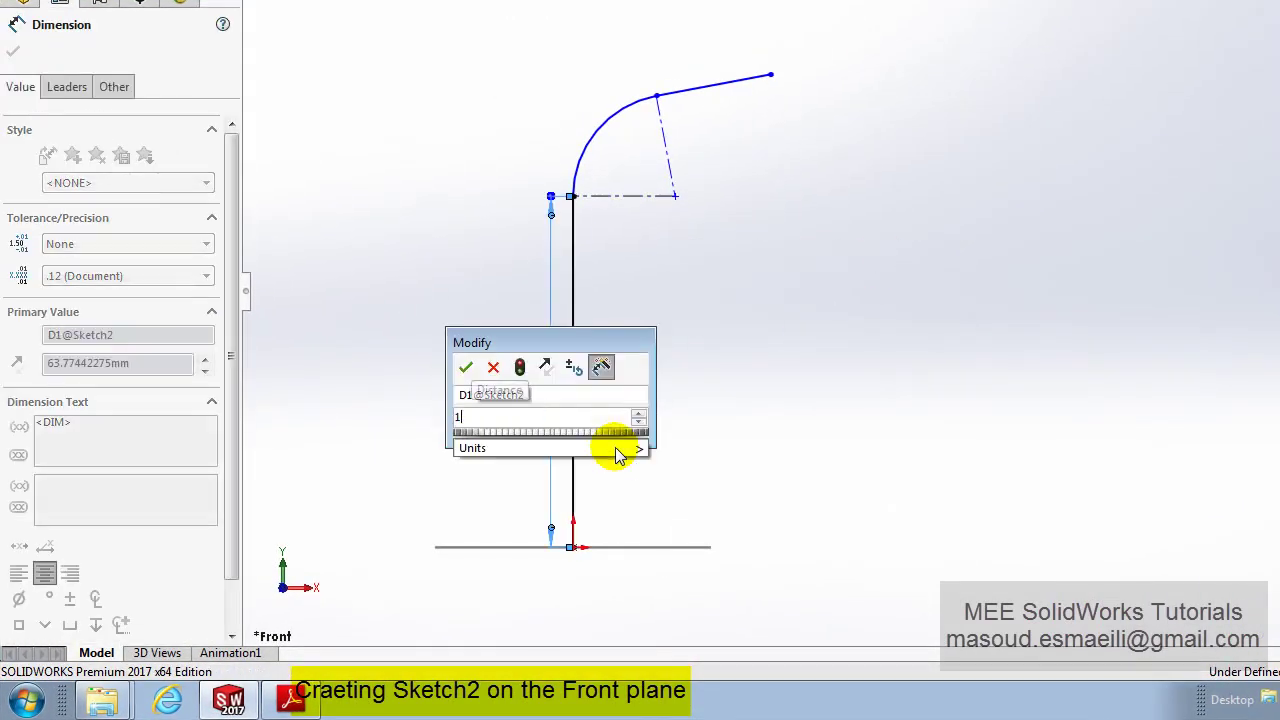
{"action": "type", "text": "22"}
{"action": "key", "text": "Return"}
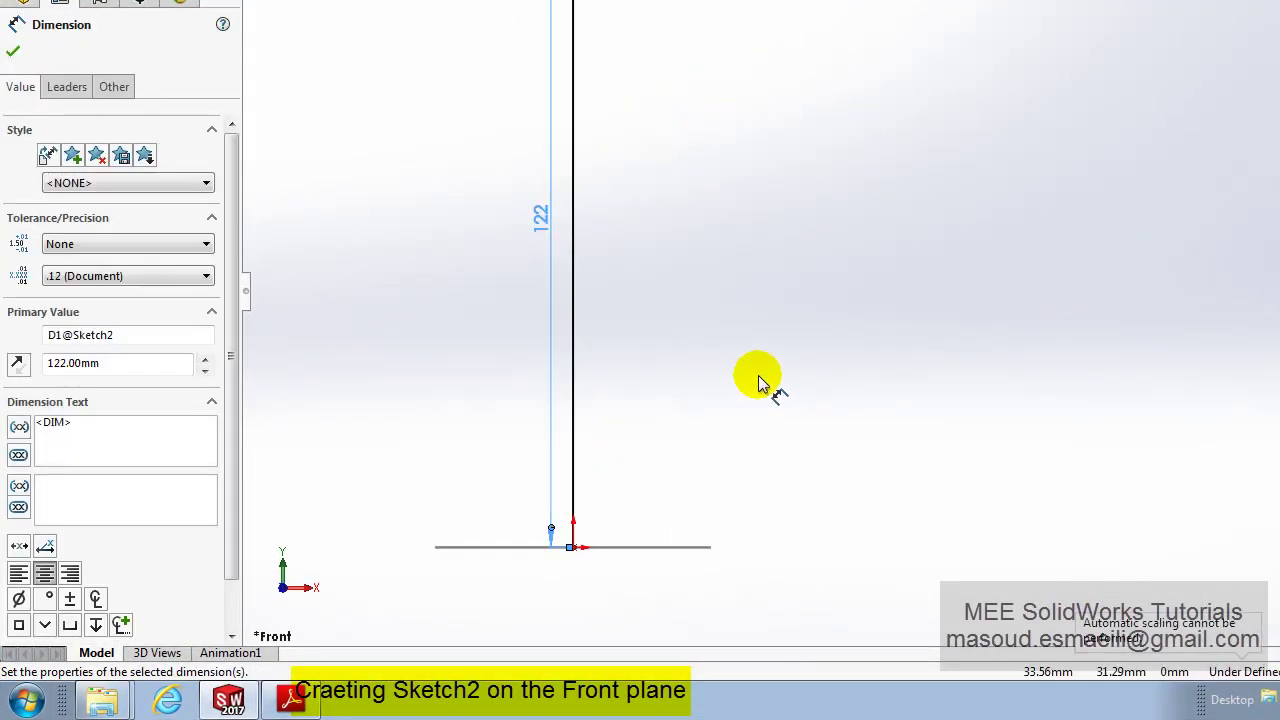
{"action": "left_click", "coordinate": [758, 377]}
Step: Bring the whole path into view, then review the upper elbow in the PDF
{"action": "scroll", "coordinate": [745, 262], "scroll_direction": "up", "scroll_amount": 1}
{"action": "scroll", "coordinate": [734, 223], "scroll_direction": "up", "scroll_amount": 3}
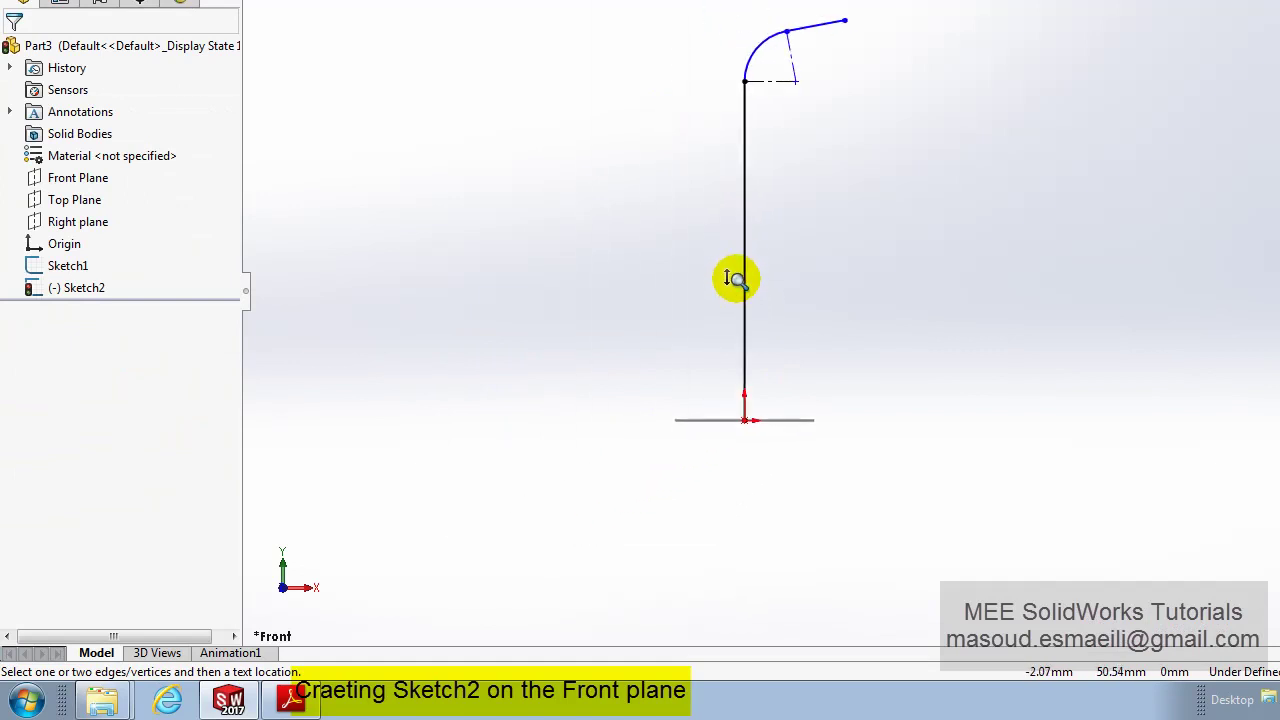
{"action": "mouse_move", "coordinate": [786, 323]}
{"action": "middle_mouse_down", "text": "ctrl"}
{"action": "mouse_move", "coordinate": [638, 451]}
{"action": "mouse_move", "coordinate": [537, 466]}
{"action": "middle_mouse_up", "text": "ctrl"}
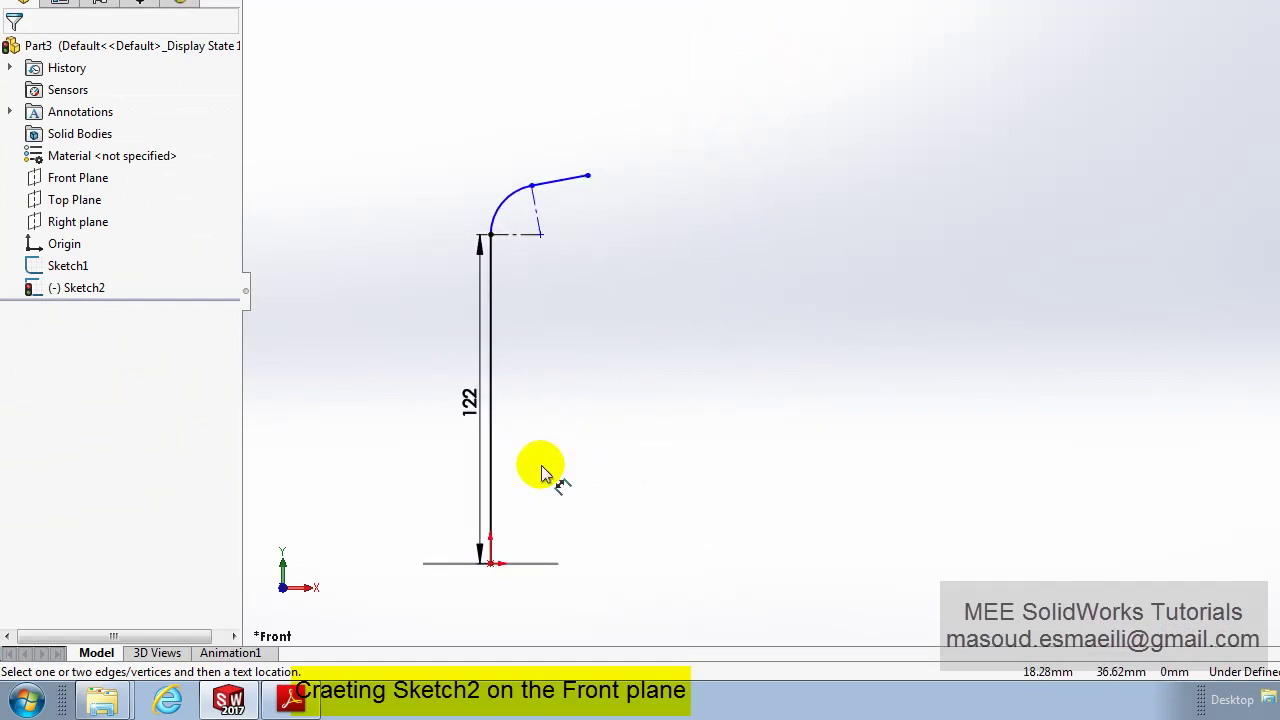
{"action": "left_click", "coordinate": [290, 699]}
{"action": "scroll", "coordinate": [835, 218], "scroll_direction": "up", "scroll_amount": 2}
{"action": "scroll", "coordinate": [833, 212], "scroll_direction": "down", "scroll_amount": 2, "text": "ctrl"}
Step: Give the arc a 50 mm radius dimension
{"action": "scroll", "coordinate": [823, 109], "scroll_direction": "up", "scroll_amount": 1, "text": "ctrl"}
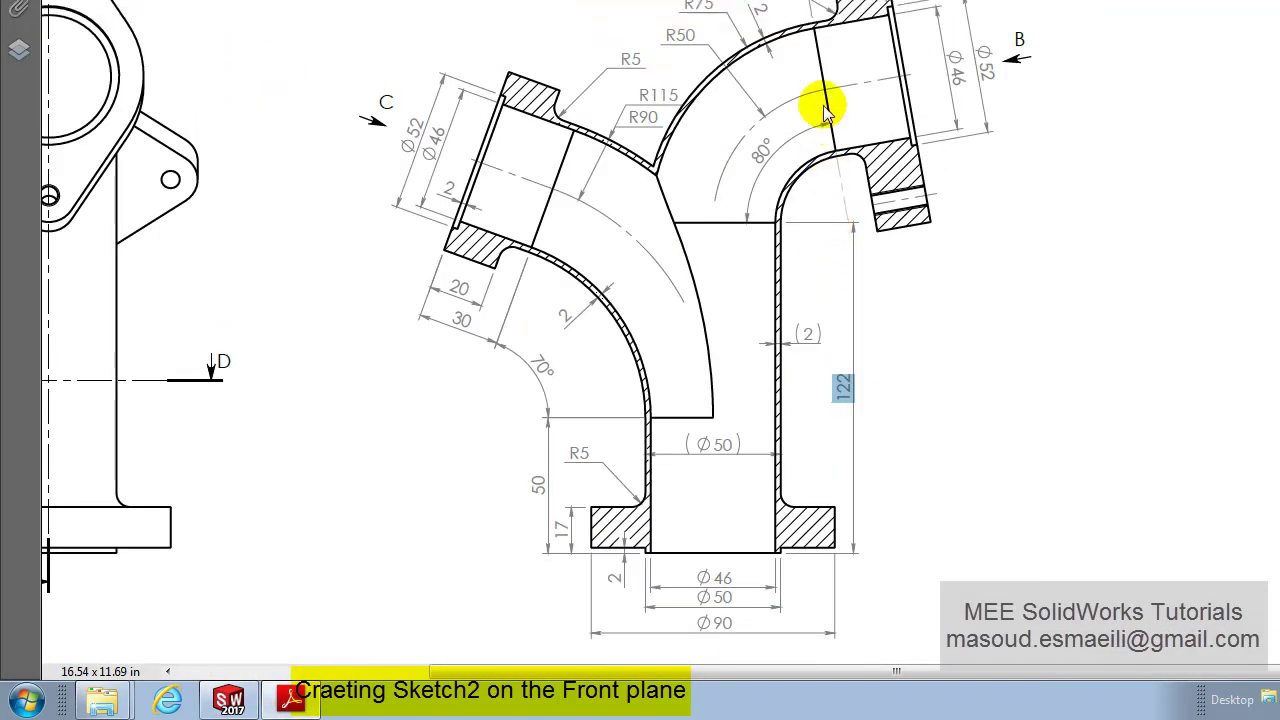
{"action": "scroll", "coordinate": [823, 109], "scroll_direction": "up", "scroll_amount": 1, "text": "ctrl"}
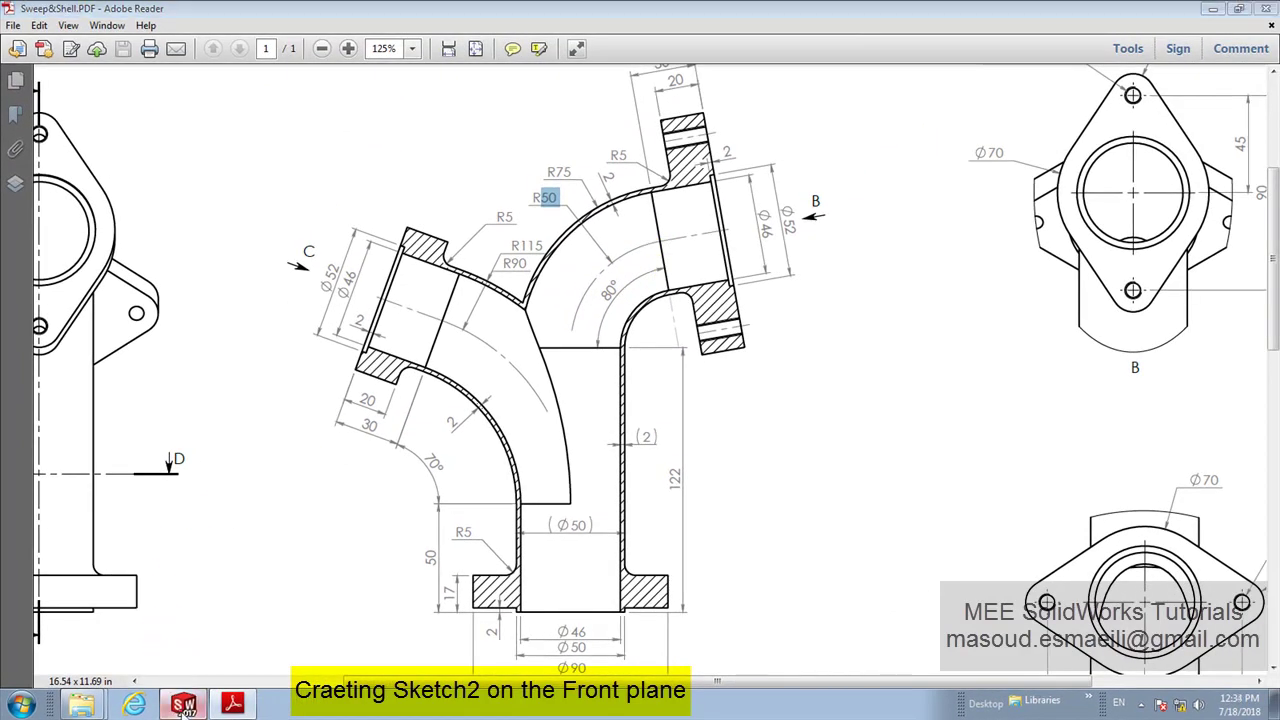
{"action": "left_click", "coordinate": [183, 705]}
{"action": "left_click", "coordinate": [423, 292]}
{"action": "left_click", "coordinate": [380, 290]}
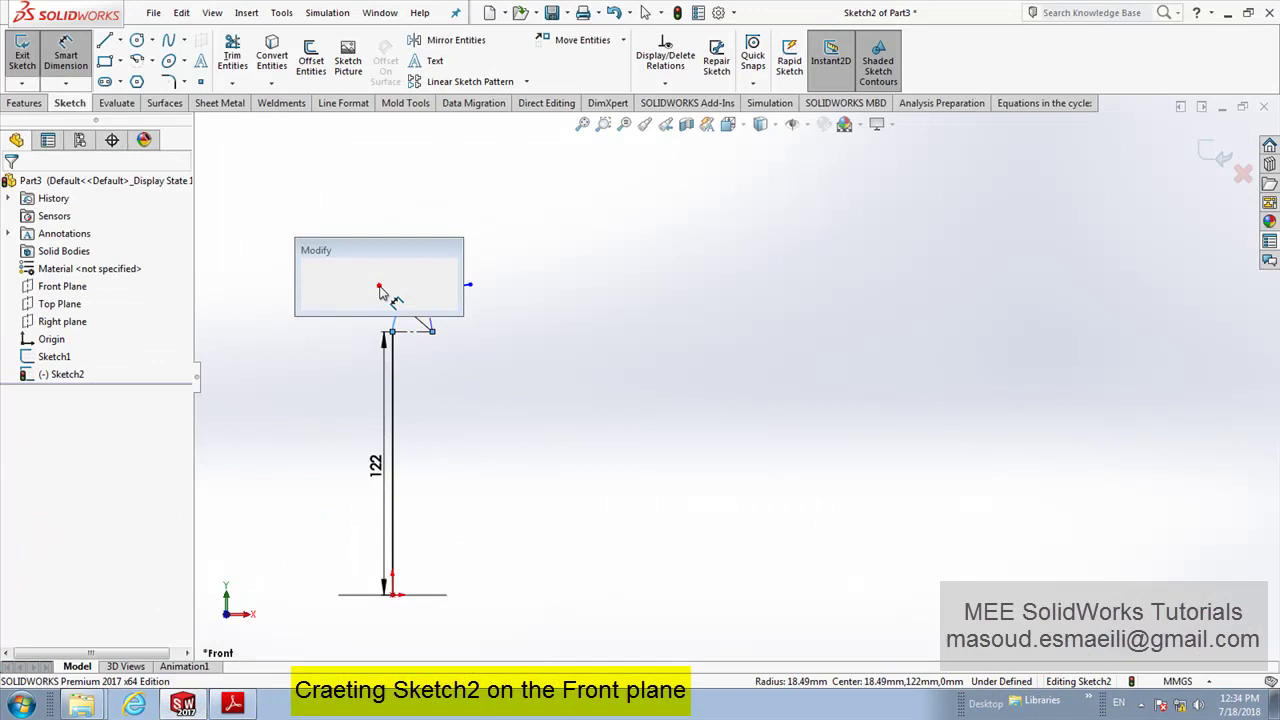
{"action": "type", "text": "50"}
{"action": "key", "text": "Return"}
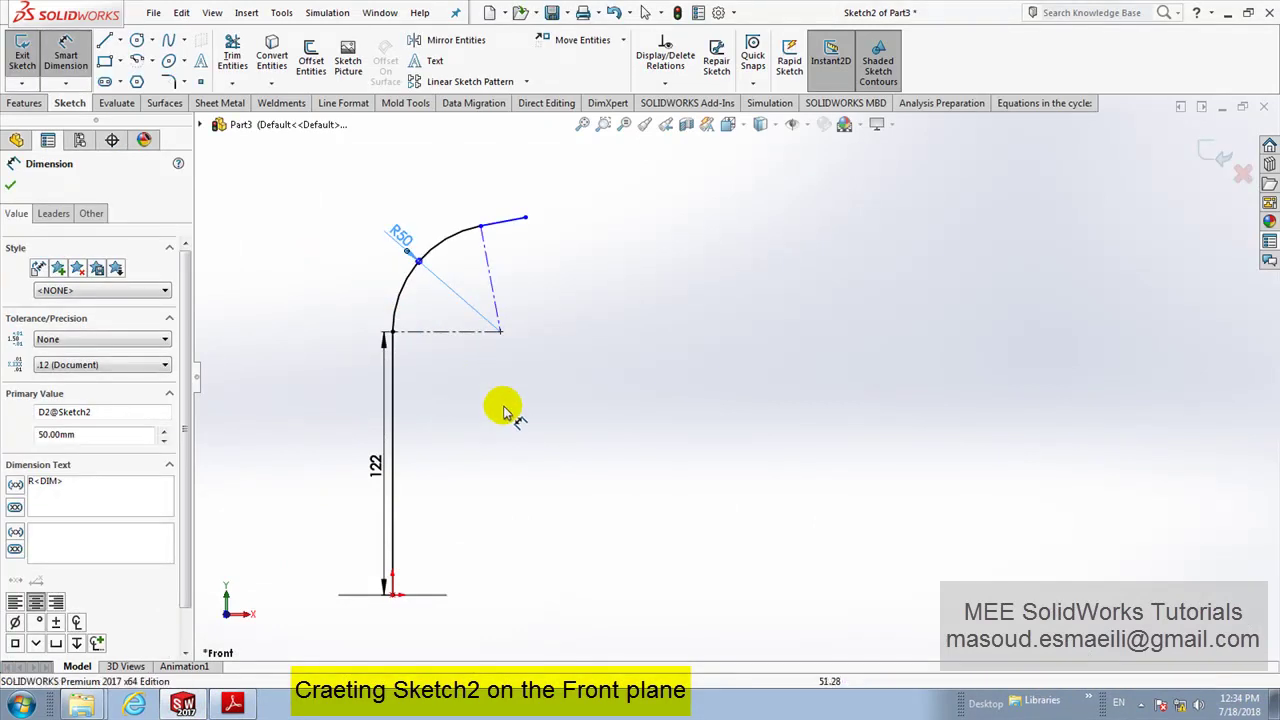
{"action": "left_click", "coordinate": [505, 412]}
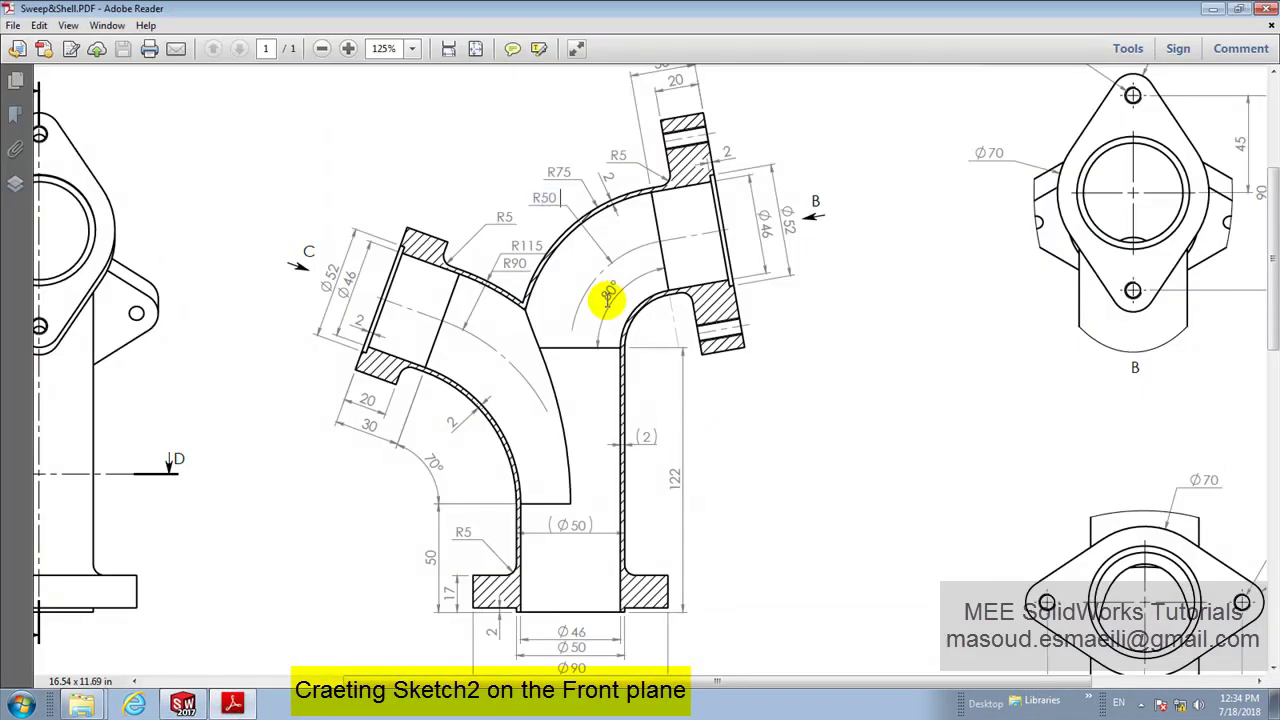
Step: Set the angle between the two construction lines to 80°
{"action": "left_click", "coordinate": [183, 705]}
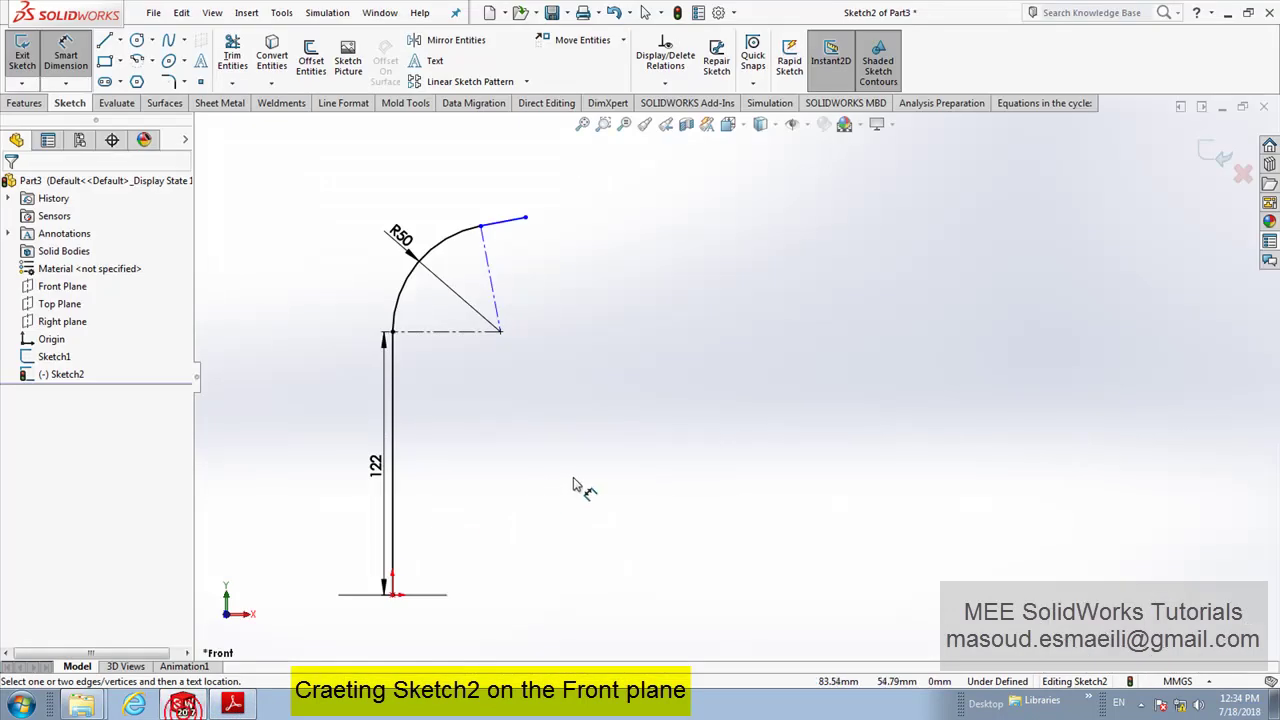
{"action": "left_click", "coordinate": [461, 332]}
{"action": "left_click", "coordinate": [489, 282]}
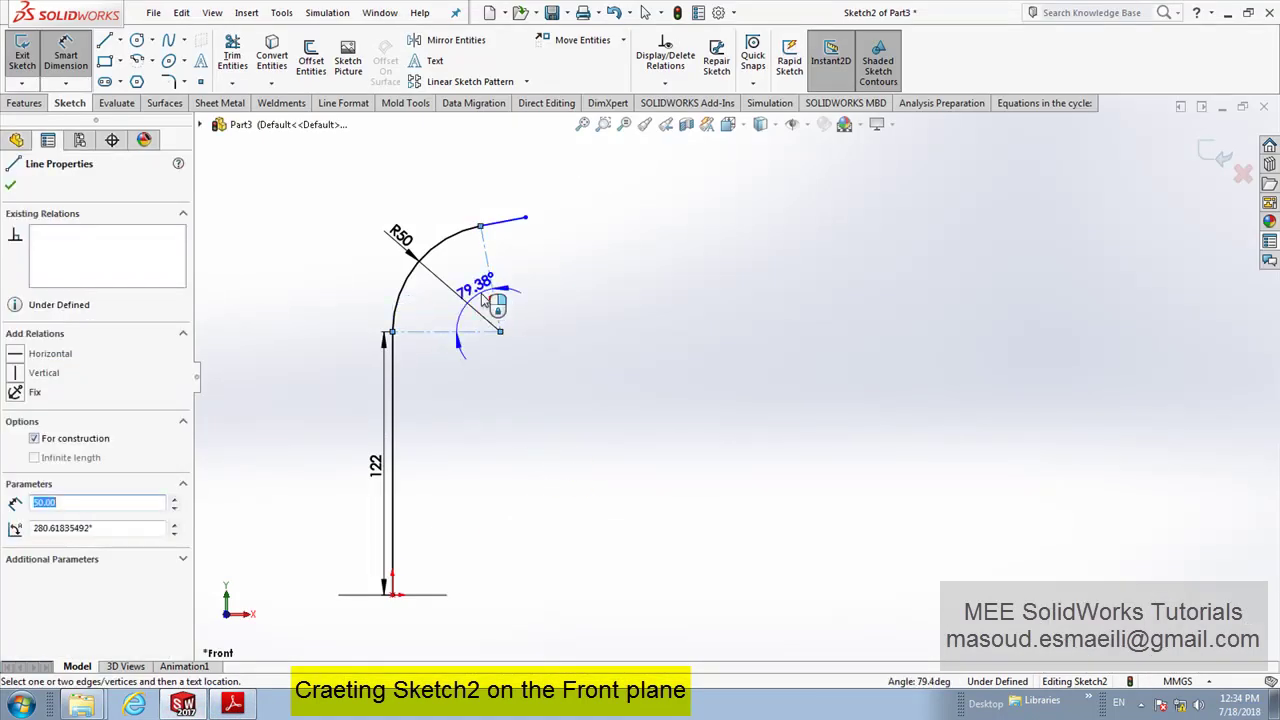
{"action": "left_click", "coordinate": [491, 300]}
{"action": "type", "text": "80"}
{"action": "key", "text": "Return"}
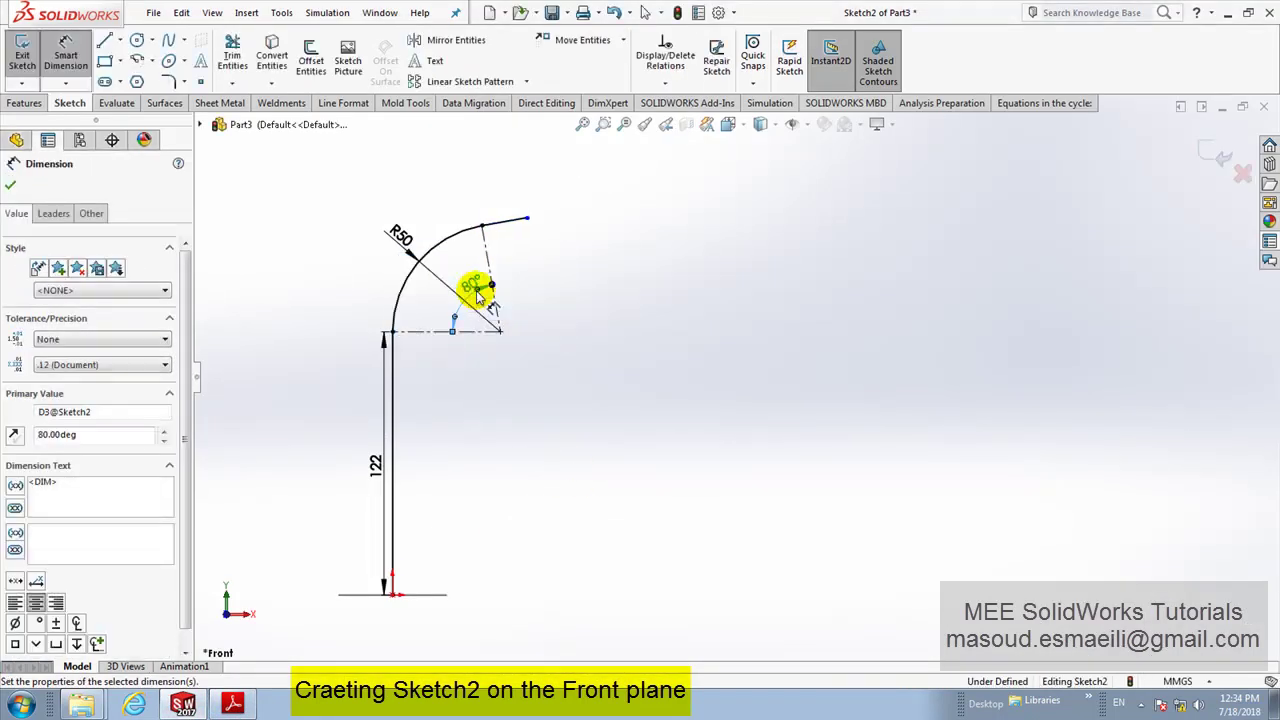
{"action": "key", "text": "alt+Tab"}
Step: Dimension the angled end line to 30 mm
{"action": "scroll", "coordinate": [710, 286], "scroll_direction": "up", "scroll_amount": 1}
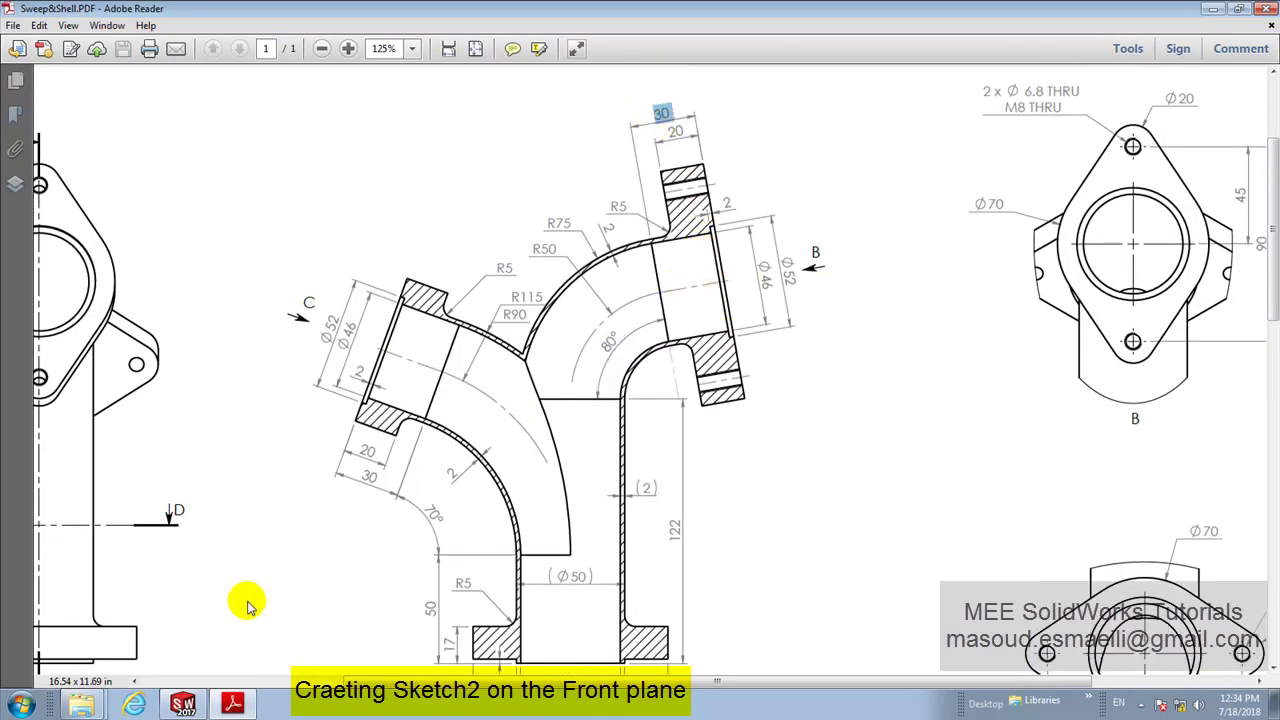
{"action": "left_click", "coordinate": [182, 705]}
{"action": "left_click", "coordinate": [516, 228]}
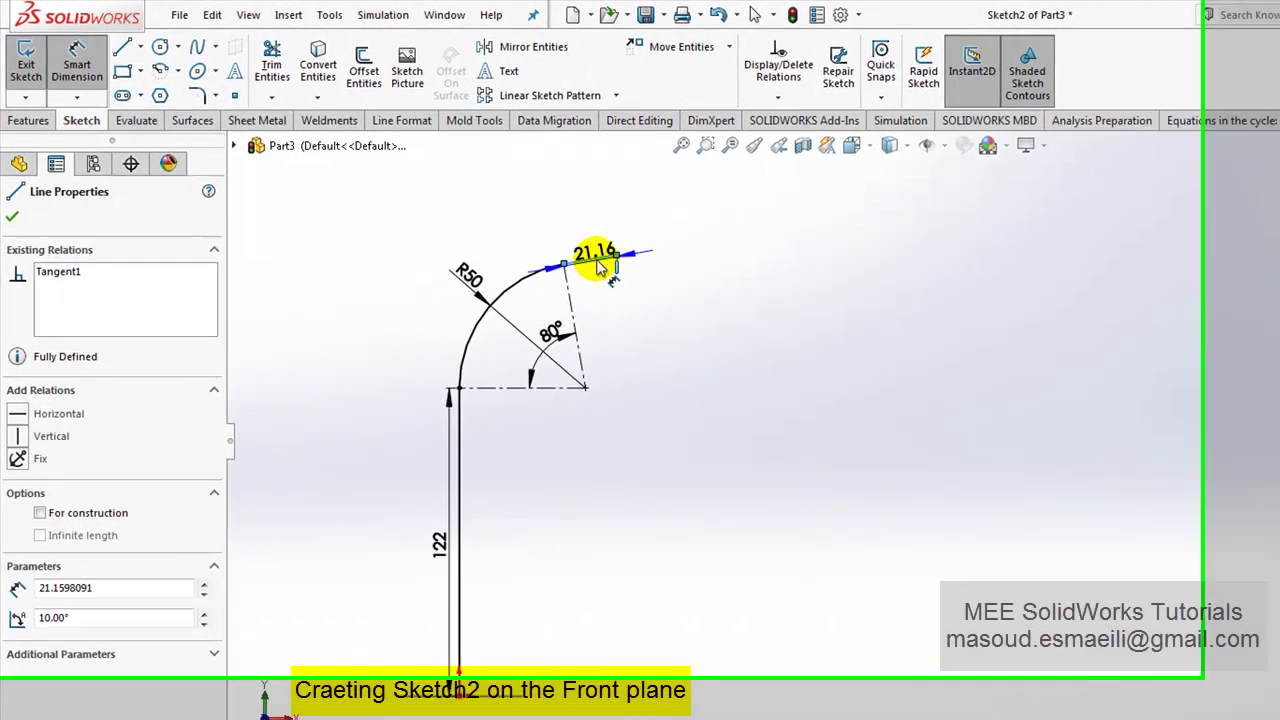
{"action": "scroll", "coordinate": [645, 278], "scroll_direction": "up", "scroll_amount": 2}
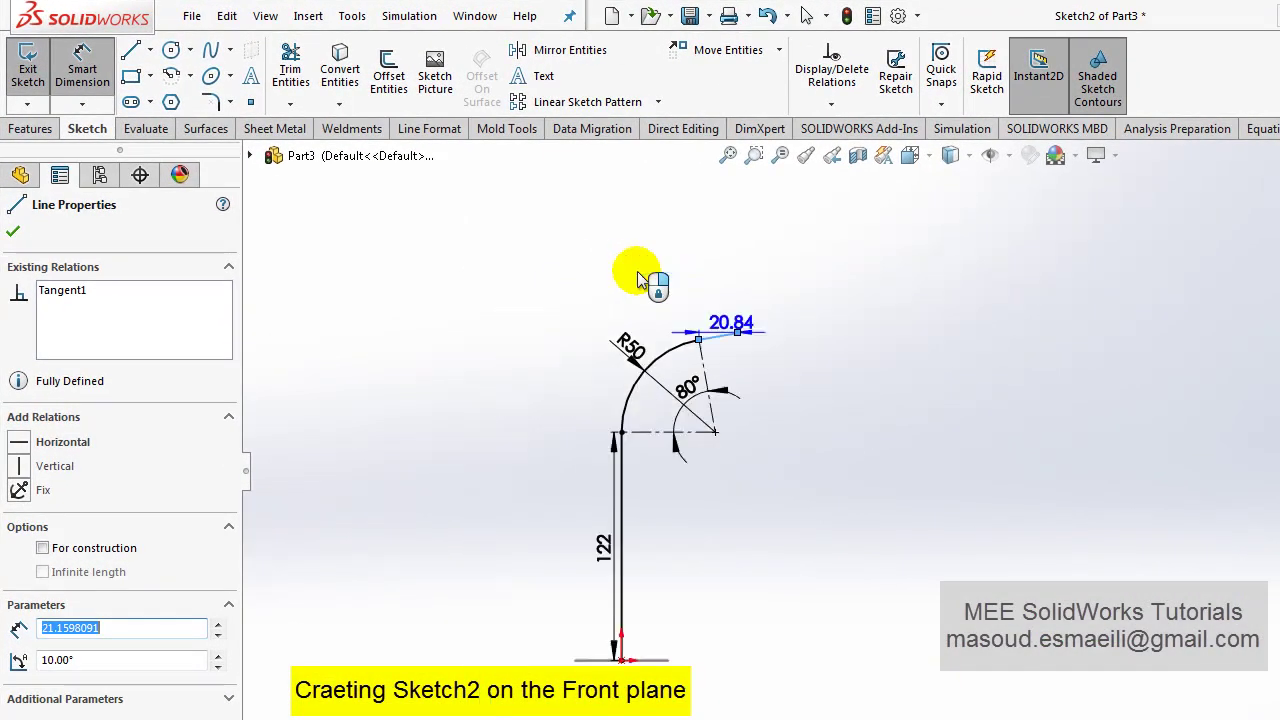
{"action": "scroll", "coordinate": [766, 391], "scroll_direction": "down", "scroll_amount": 3}
{"action": "scroll", "coordinate": [706, 538], "scroll_direction": "down", "scroll_amount": 3}
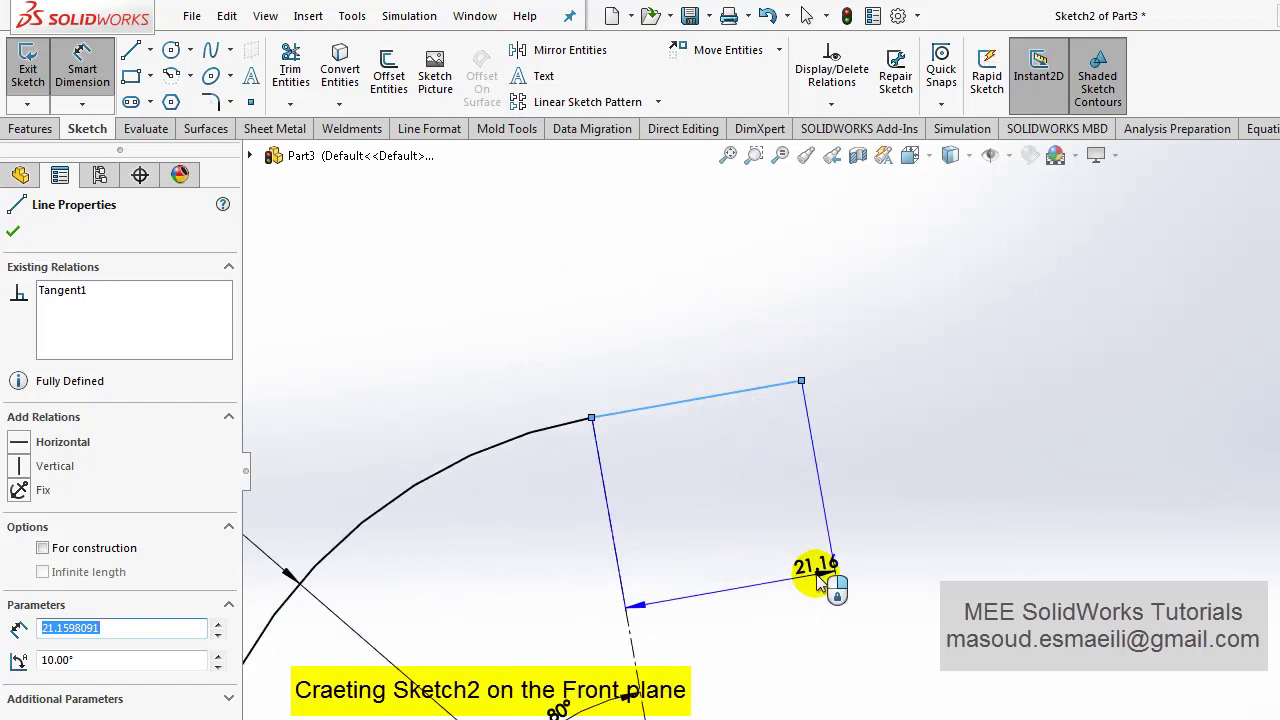
{"action": "left_click", "coordinate": [816, 574]}
{"action": "type", "text": "30"}
{"action": "key", "text": "Return"}
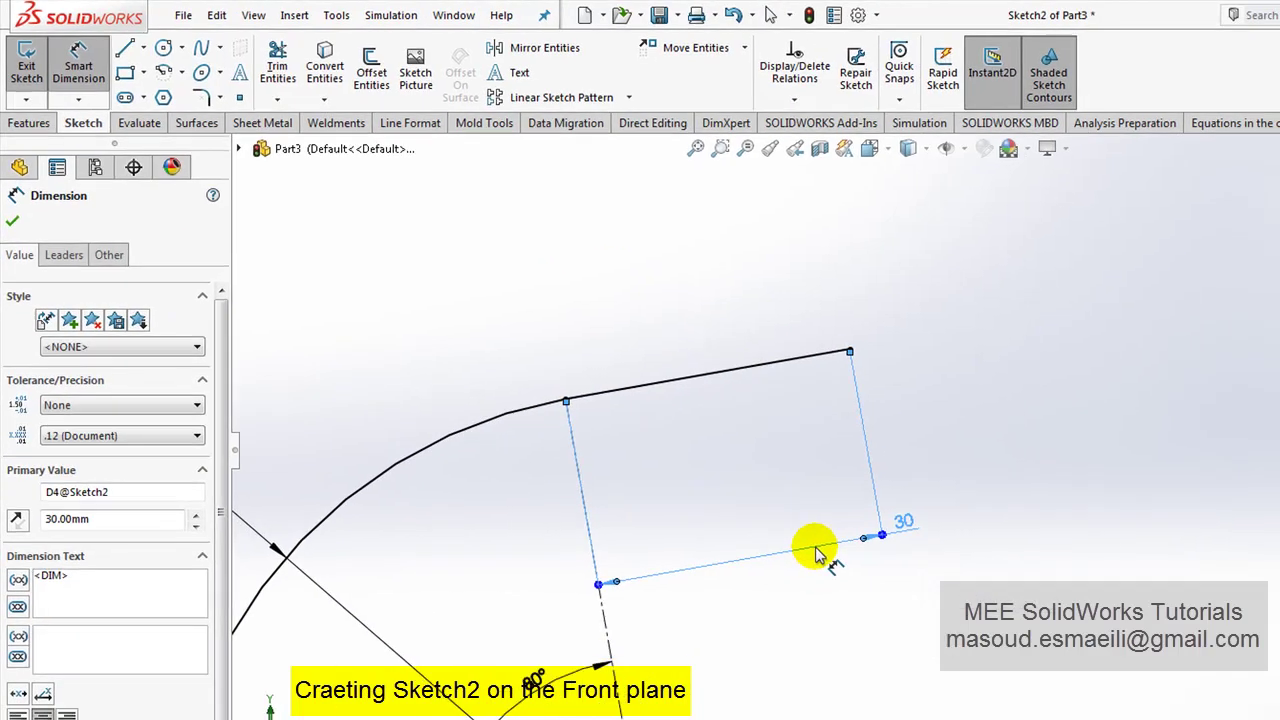
Step: Close the dimension tool and frame the fully dimensioned sketch
{"action": "right_click", "coordinate": [664, 292]}
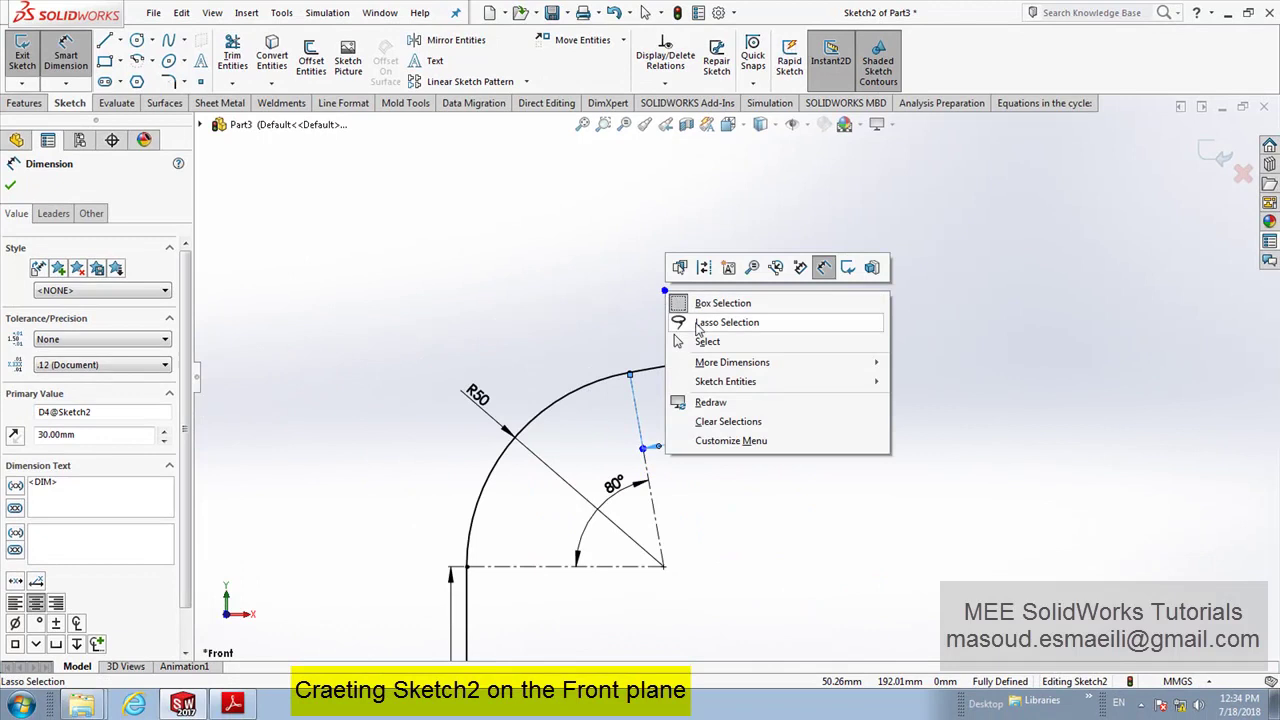
{"action": "left_click", "coordinate": [690, 337]}
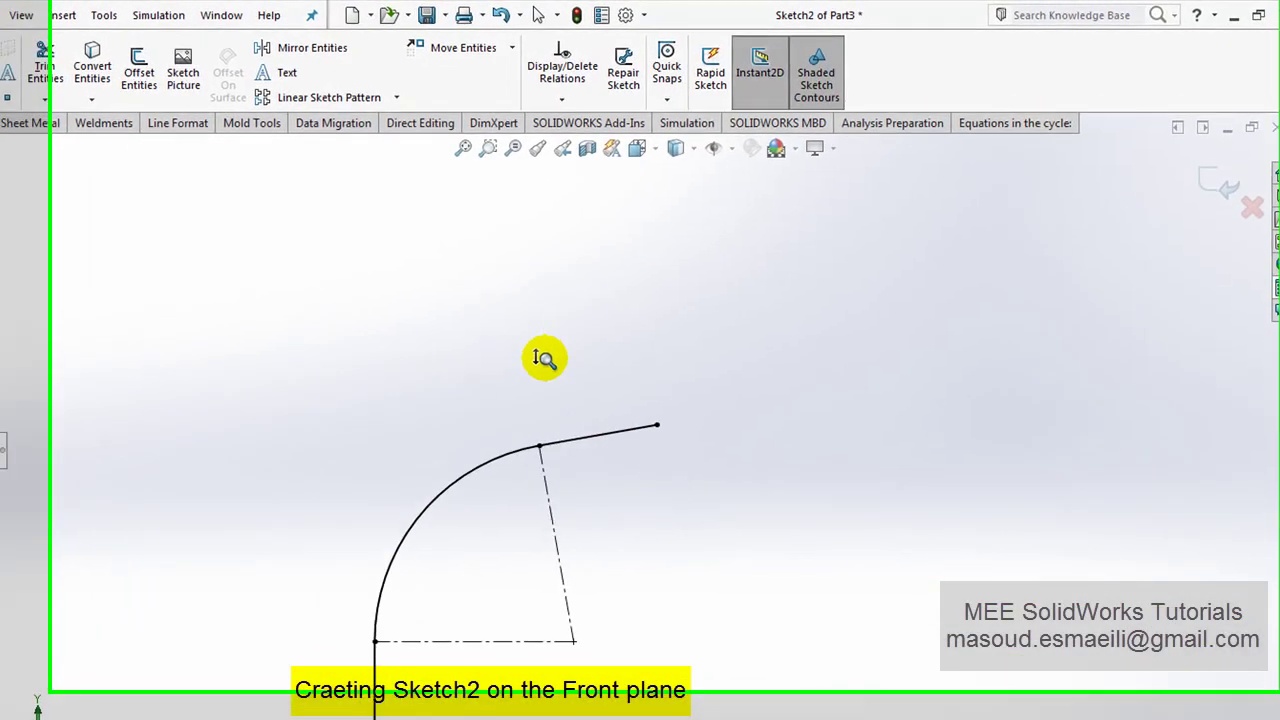
{"action": "left_click_drag", "start_coordinate": [536, 358], "coordinate": [587, 588]}
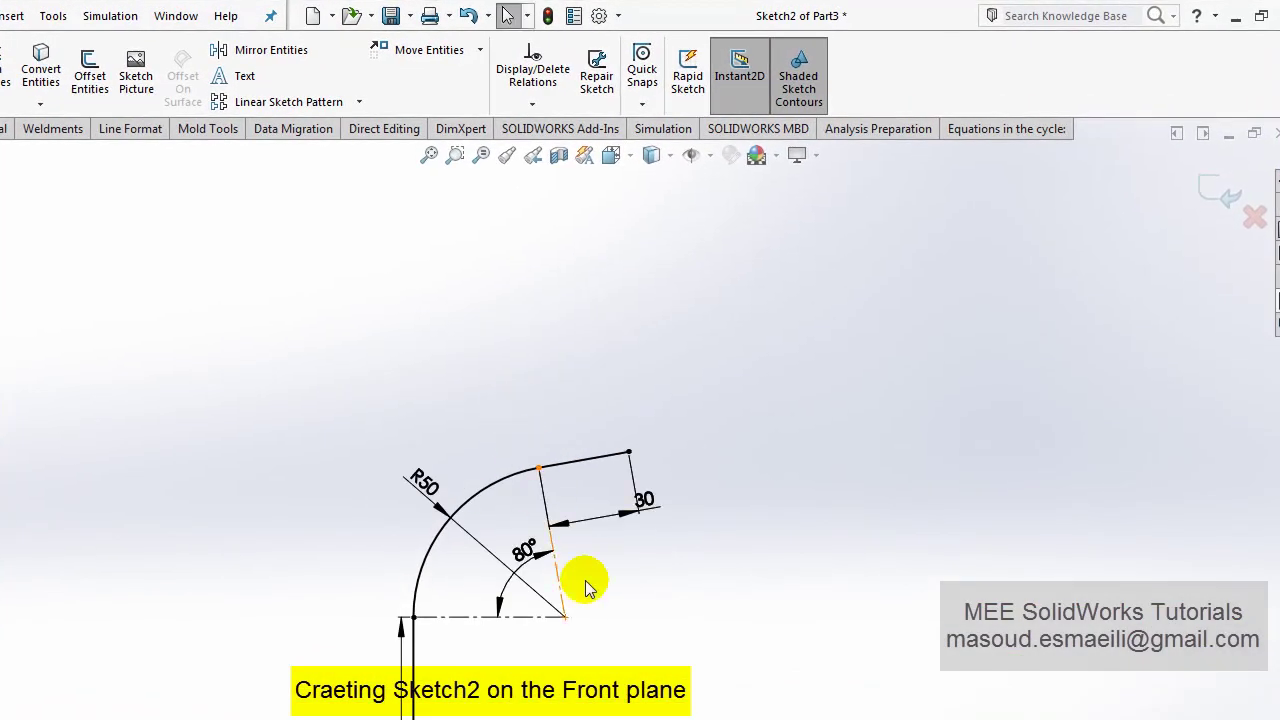
{"action": "scroll", "coordinate": [522, 440], "scroll_direction": "up", "scroll_amount": 2}
{"action": "middle_click_drag", "start_coordinate": [531, 557], "coordinate": [290, 480], "text": "ctrl"}
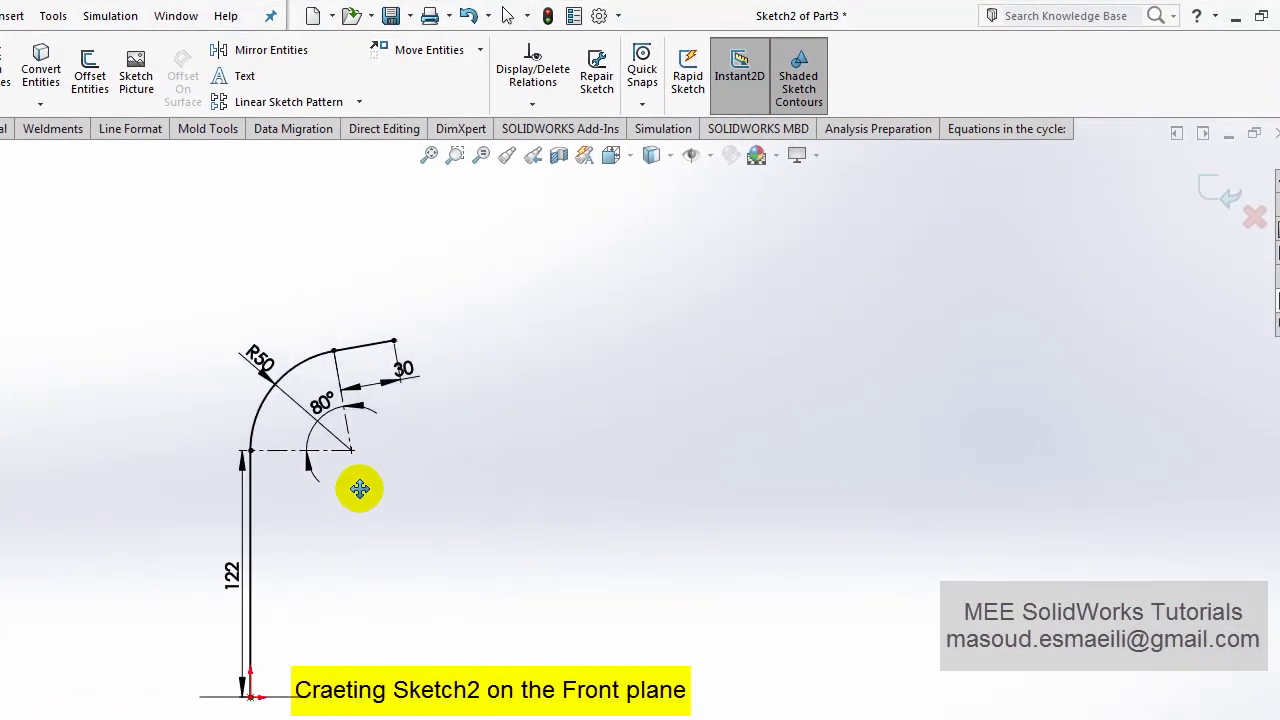
Step: Exit Sketch2 and start Sketch3 on the Front Plane
{"action": "left_click", "coordinate": [1215, 208]}
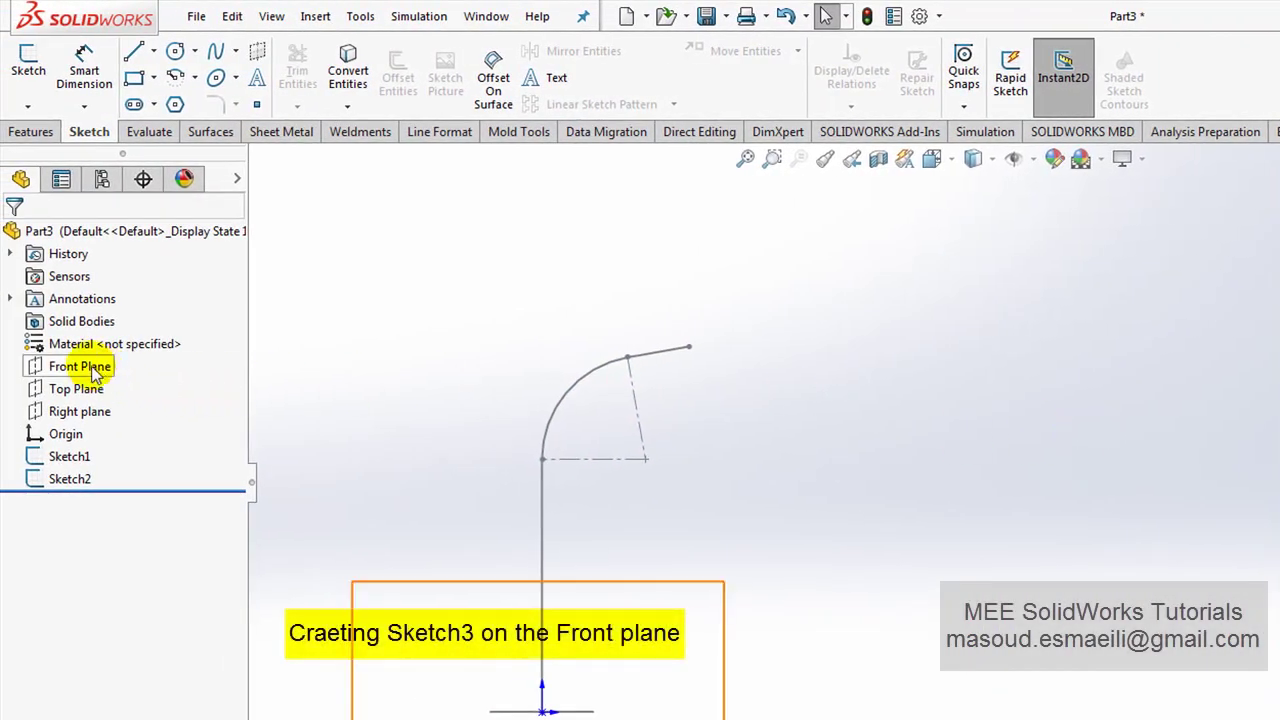
{"action": "right_click", "coordinate": [90, 366]}
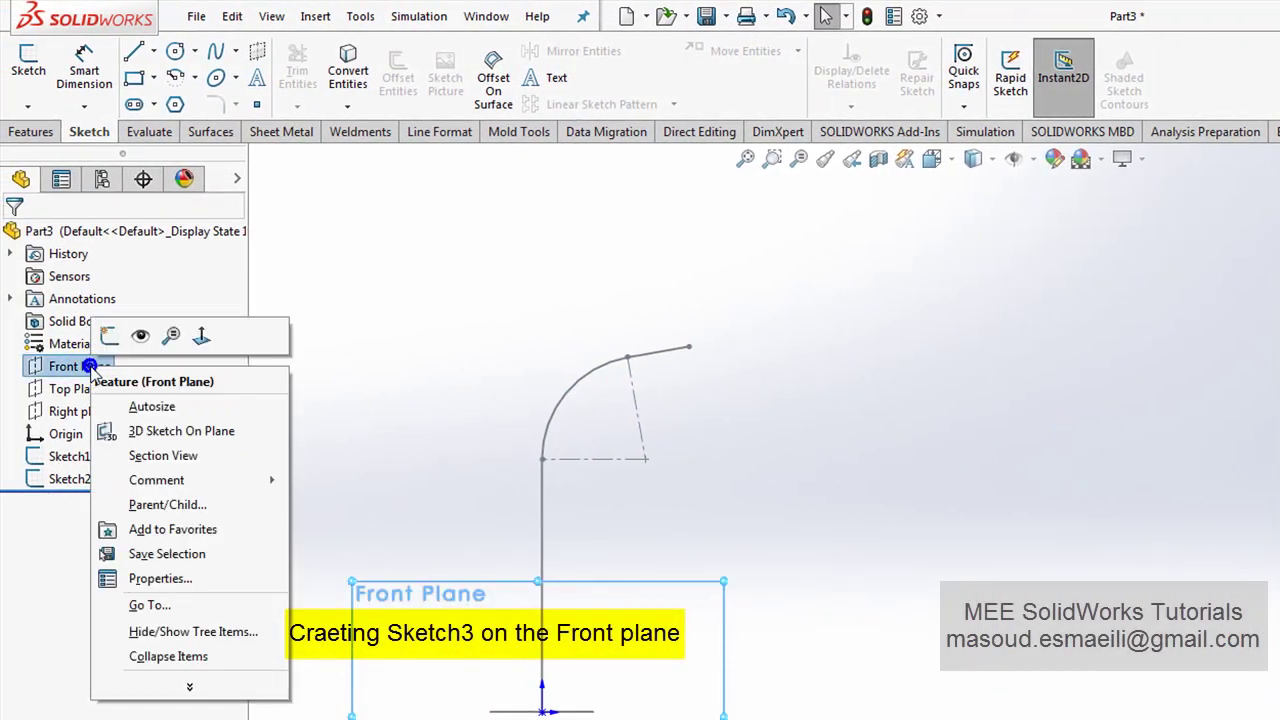
{"action": "left_click", "coordinate": [108, 341]}
{"action": "left_click", "coordinate": [690, 531]}
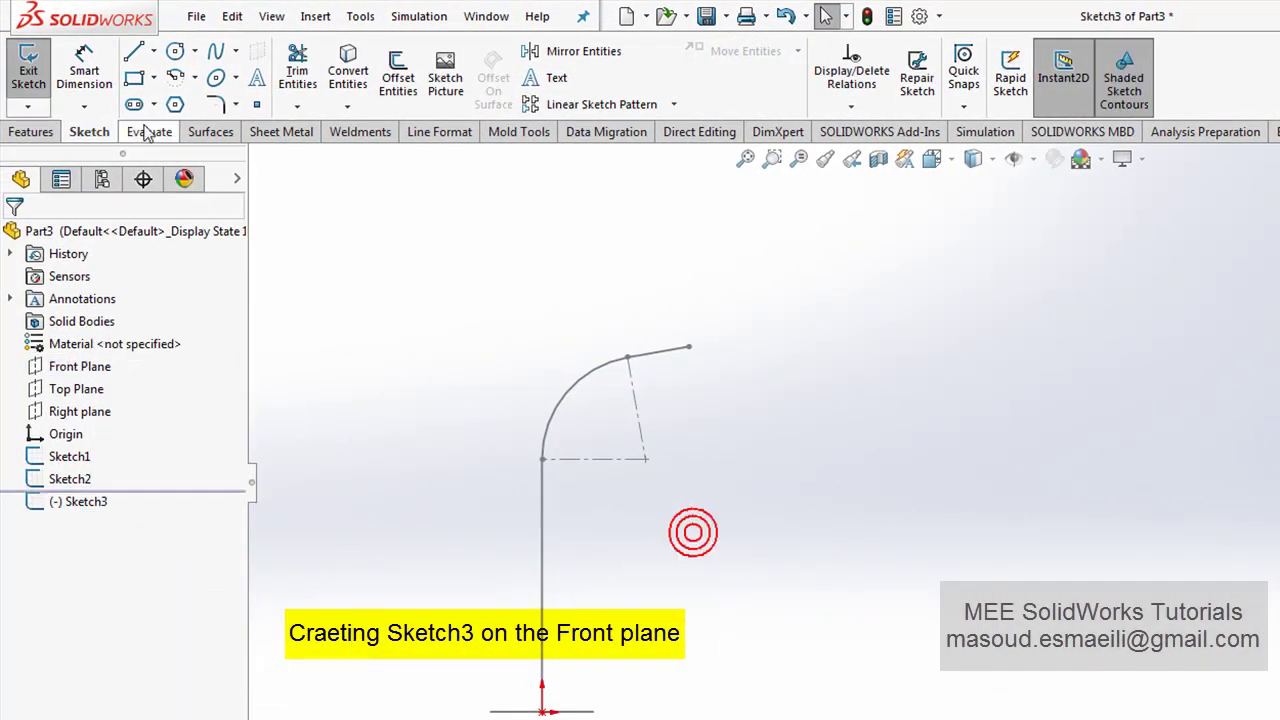
Step: Draw a vertical line upward from the origin
{"action": "left_click", "coordinate": [133, 52]}
{"action": "left_click", "coordinate": [543, 712]}
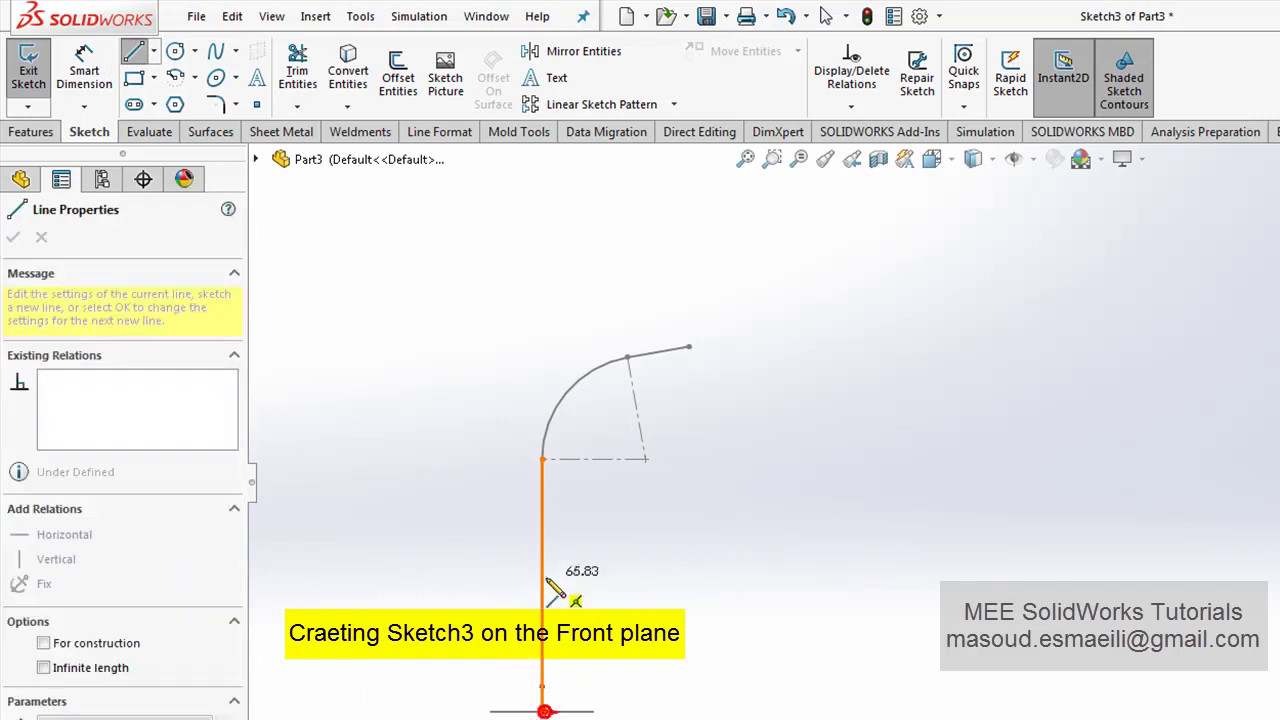
{"action": "left_click", "coordinate": [543, 537]}
{"action": "right_click", "coordinate": [511, 297]}
{"action": "left_click", "coordinate": [552, 320]}
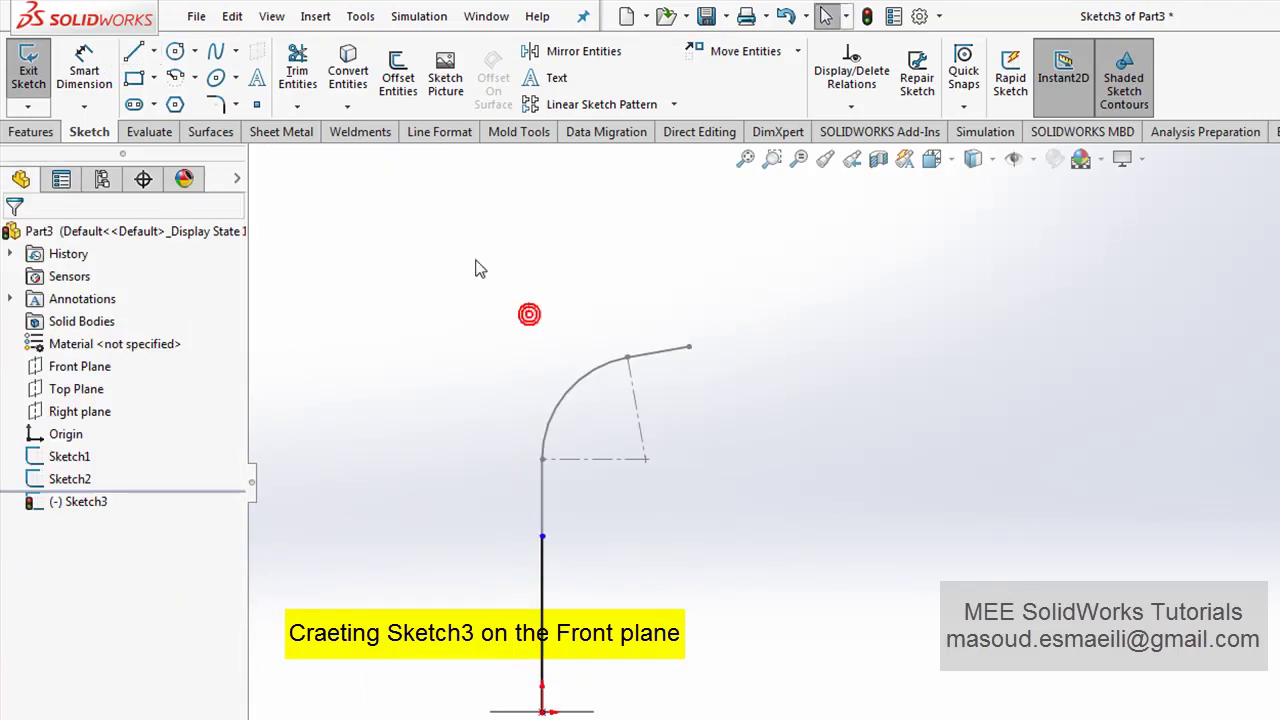
Step: Draw a centre-point arc curving left from the vertical line's top
{"action": "left_click", "coordinate": [197, 78]}
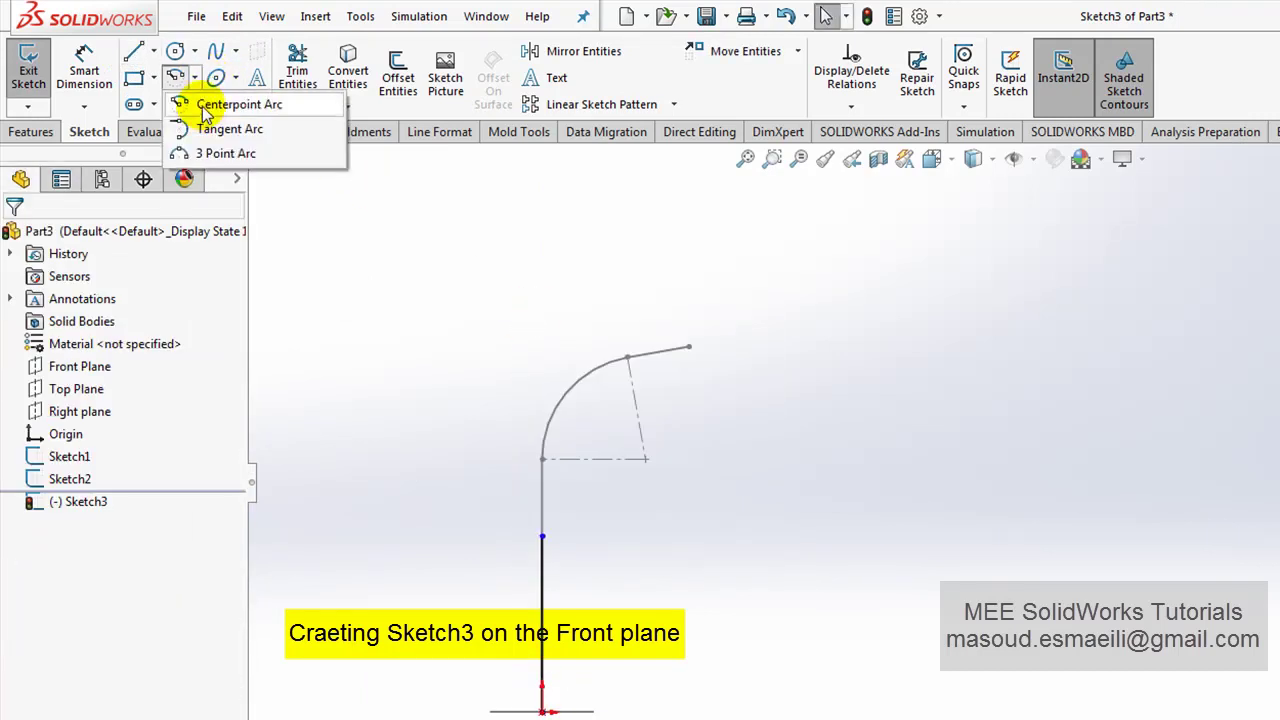
{"action": "left_click", "coordinate": [202, 104]}
{"action": "left_click", "coordinate": [541, 537]}
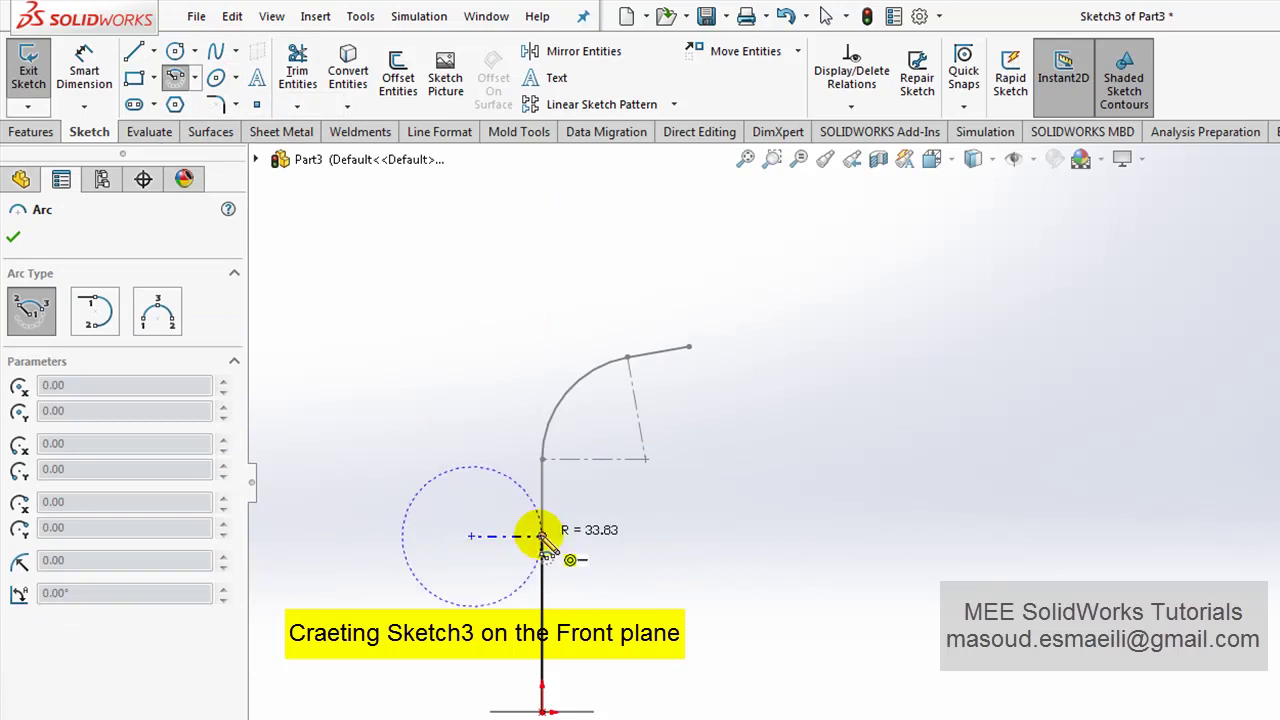
{"action": "left_click", "coordinate": [474, 467]}
{"action": "right_click", "coordinate": [478, 345]}
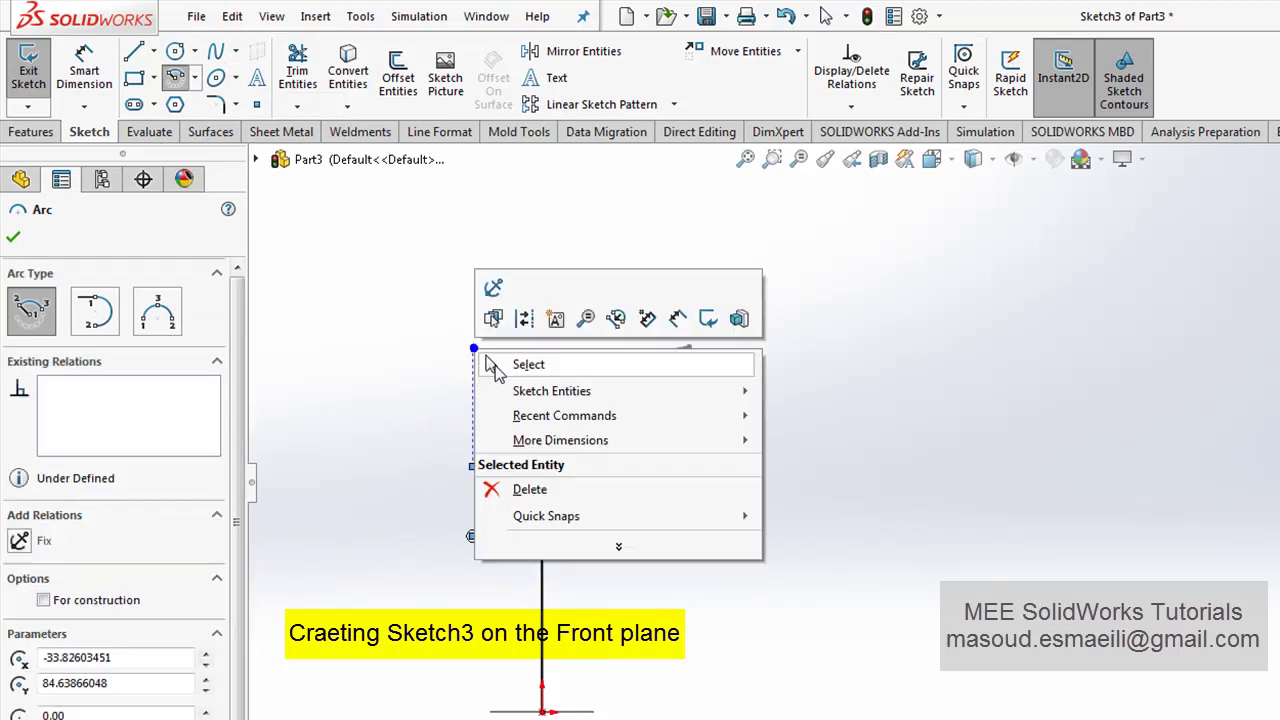
{"action": "left_click", "coordinate": [491, 363]}
Step: Draw a short straight line leftward from the arc's free end
{"action": "left_click", "coordinate": [135, 52]}
{"action": "scroll", "coordinate": [508, 405], "scroll_direction": "down", "scroll_amount": 3}
{"action": "left_click", "coordinate": [512, 494]}
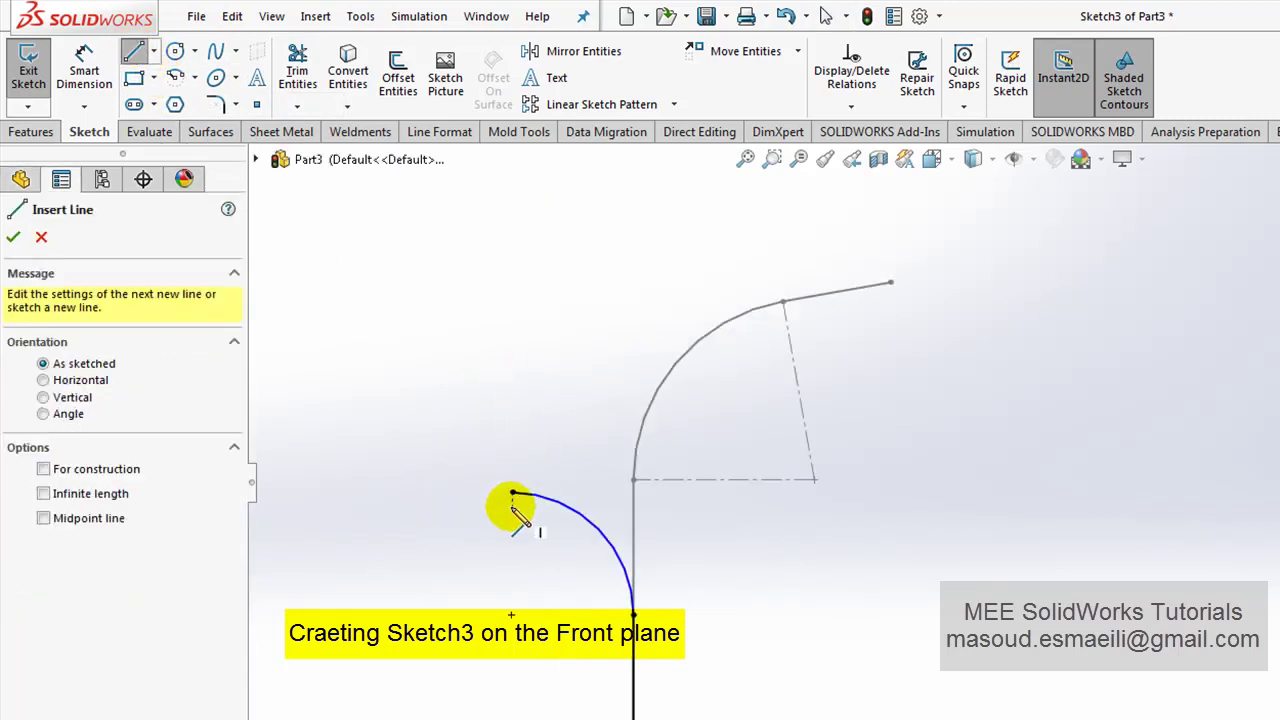
{"action": "left_click_drag", "start_coordinate": [512, 494], "coordinate": [418, 487]}
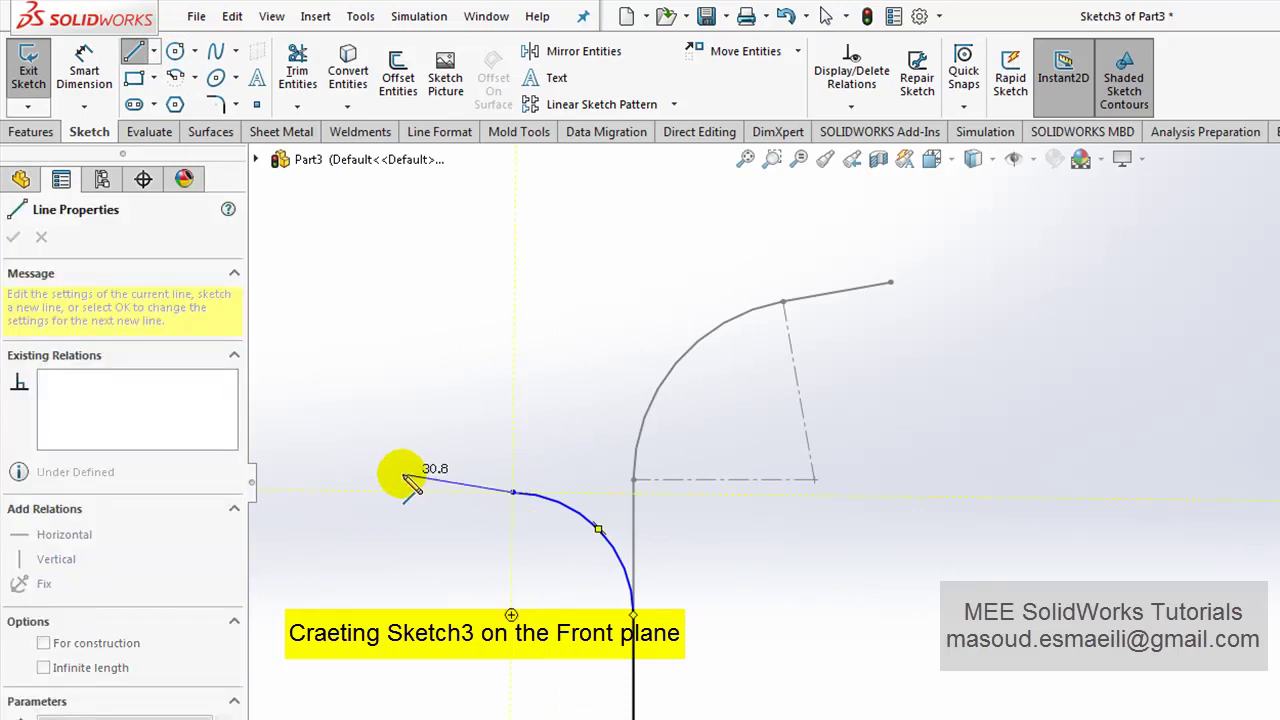
{"action": "left_click", "coordinate": [410, 480]}
{"action": "right_click", "coordinate": [480, 362]}
{"action": "left_click", "coordinate": [486, 366]}
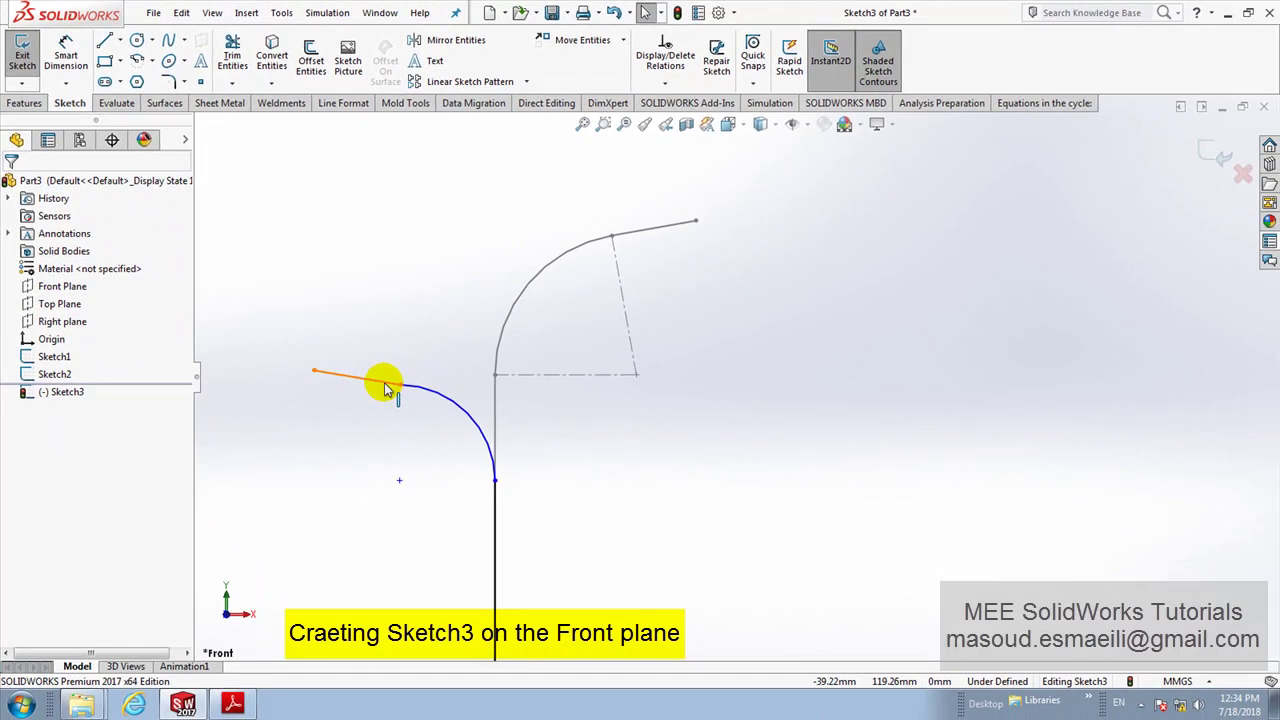
Step: Make the new line tangent to the left arc
{"action": "left_click", "coordinate": [388, 388]}
{"action": "left_click", "coordinate": [428, 396], "text": "ctrl"}
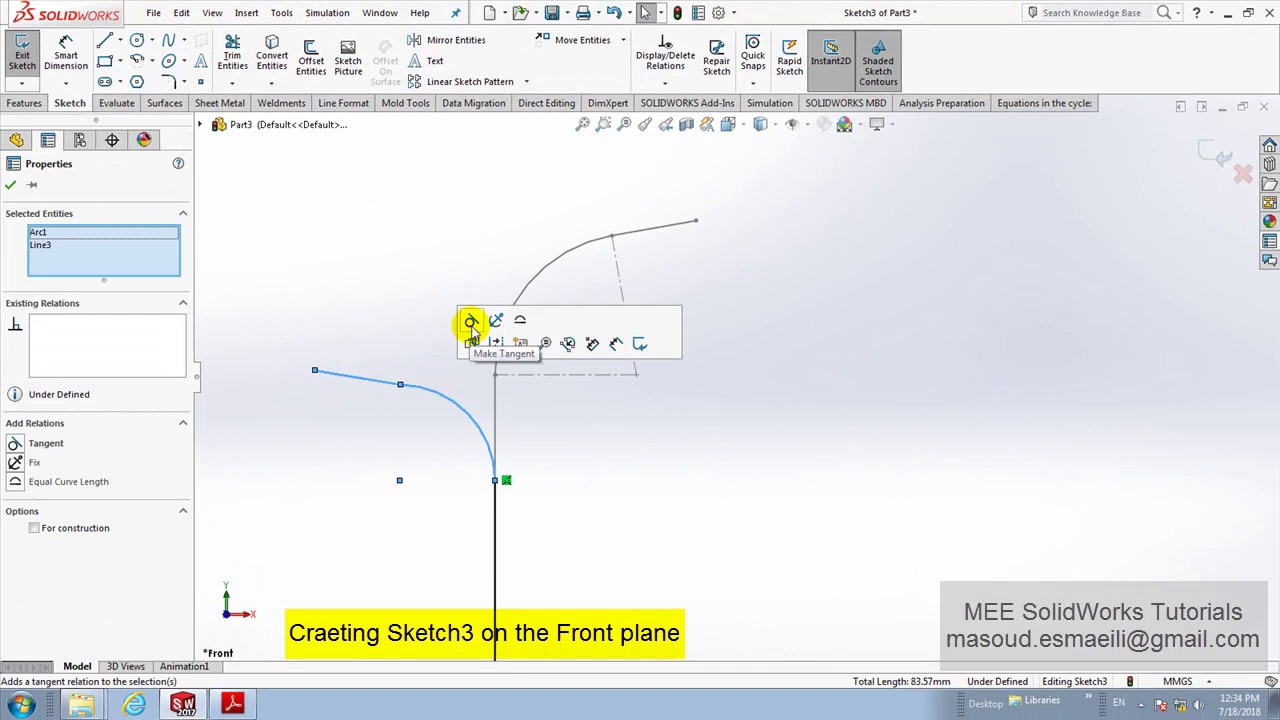
{"action": "left_click", "coordinate": [472, 322]}
{"action": "left_click", "coordinate": [560, 455]}
Step: Draw centerlines from the left arc's upper end to its centre and horizontally to its lower end
{"action": "key", "text": "f"}
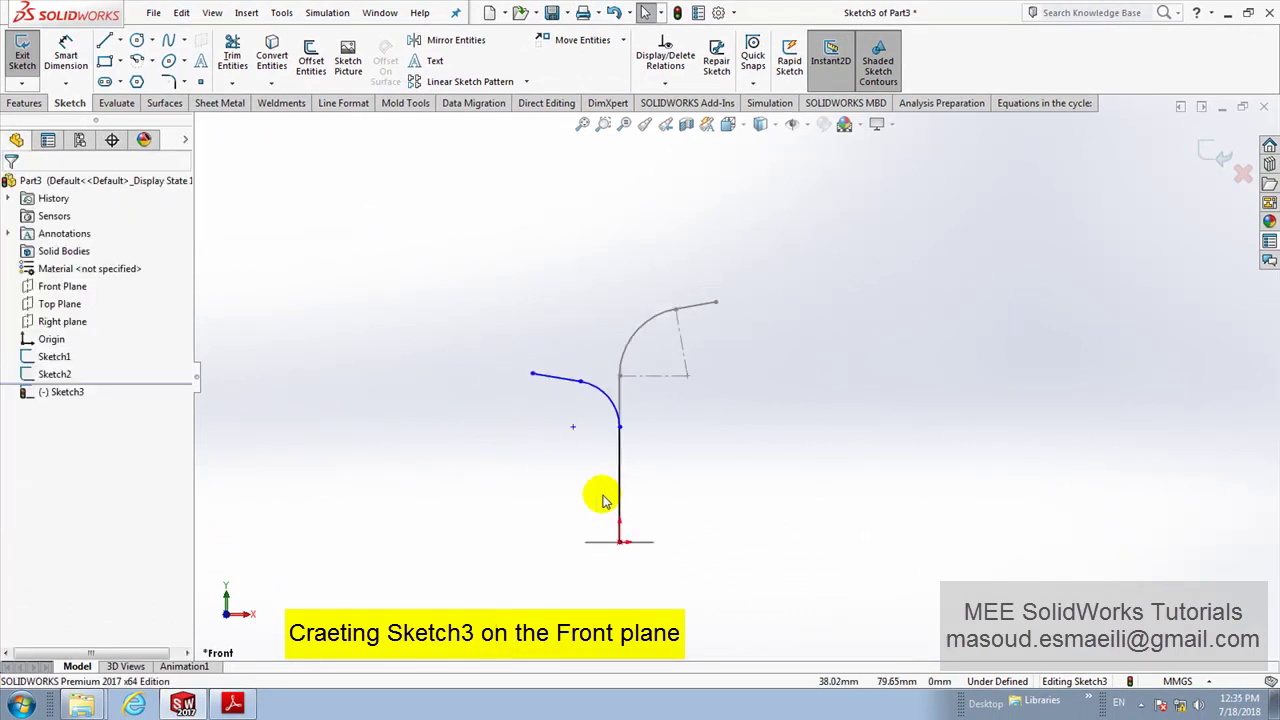
{"action": "left_click", "coordinate": [121, 41]}
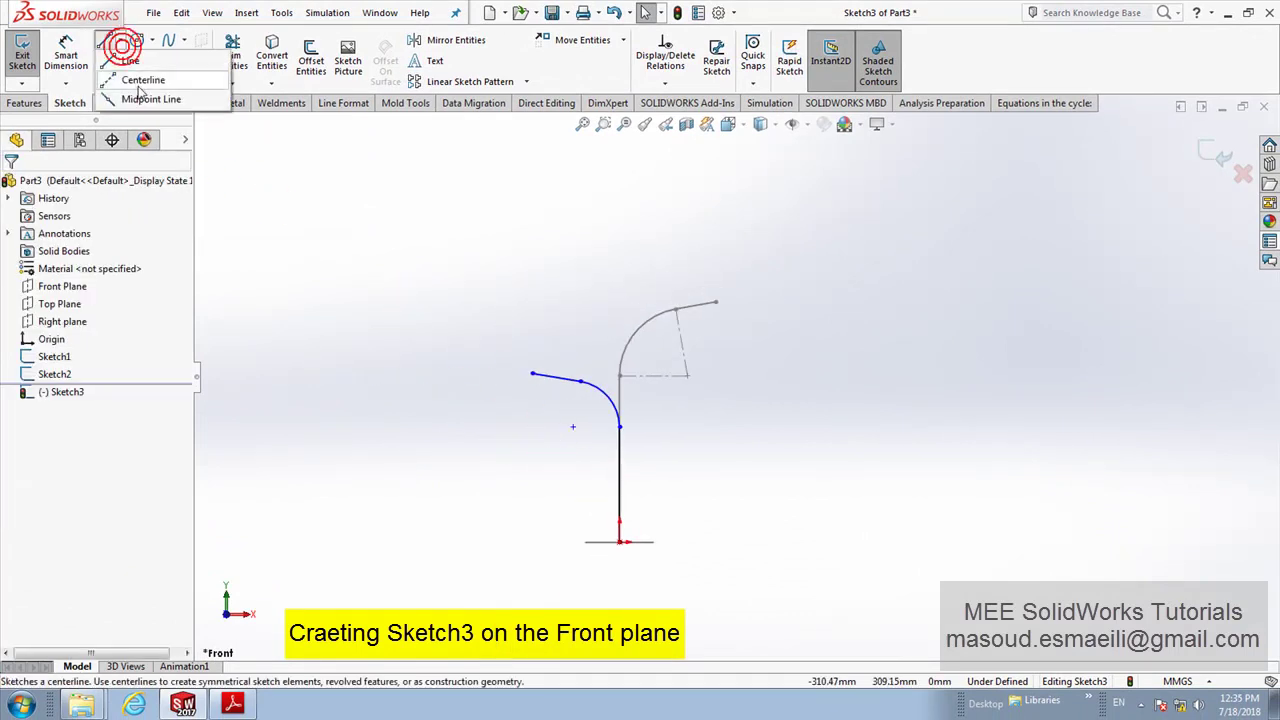
{"action": "left_click", "coordinate": [140, 77]}
{"action": "scroll", "coordinate": [600, 414], "scroll_direction": "down", "scroll_amount": 3}
{"action": "left_click", "coordinate": [588, 343]}
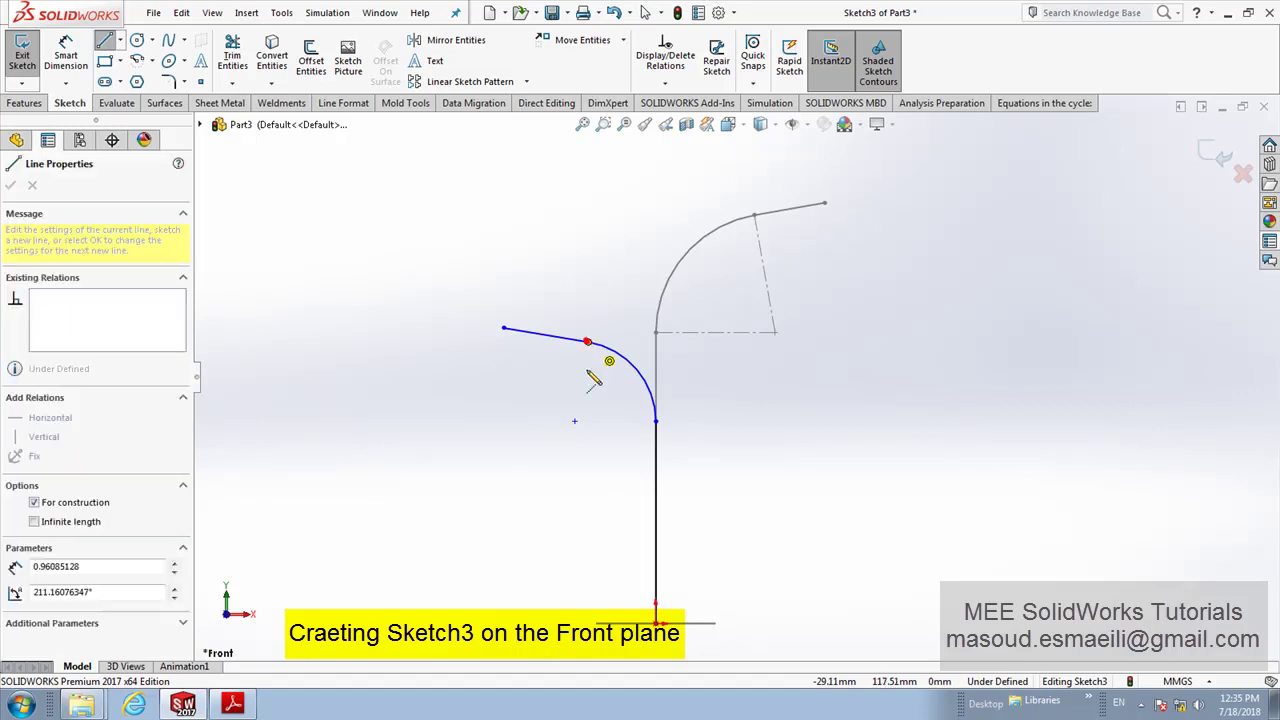
{"action": "left_click", "coordinate": [574, 420]}
{"action": "left_click", "coordinate": [654, 421]}
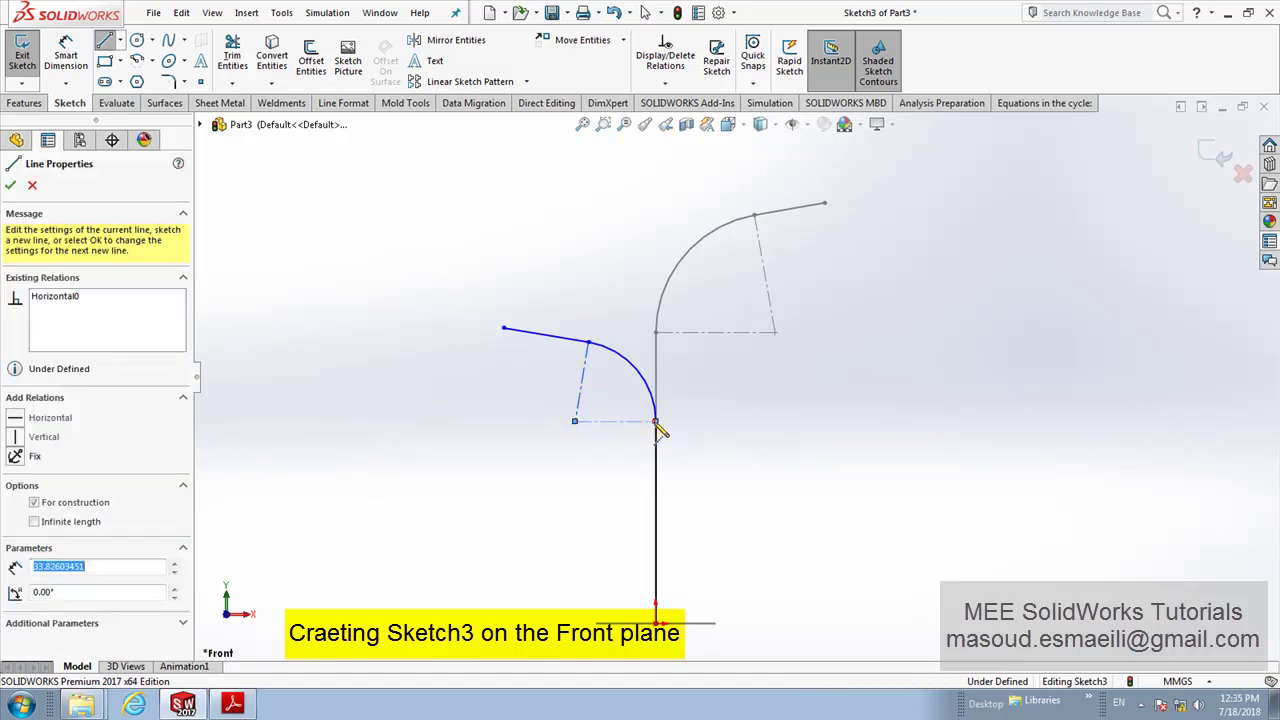
{"action": "right_click", "coordinate": [713, 400]}
{"action": "left_click", "coordinate": [700, 390]}
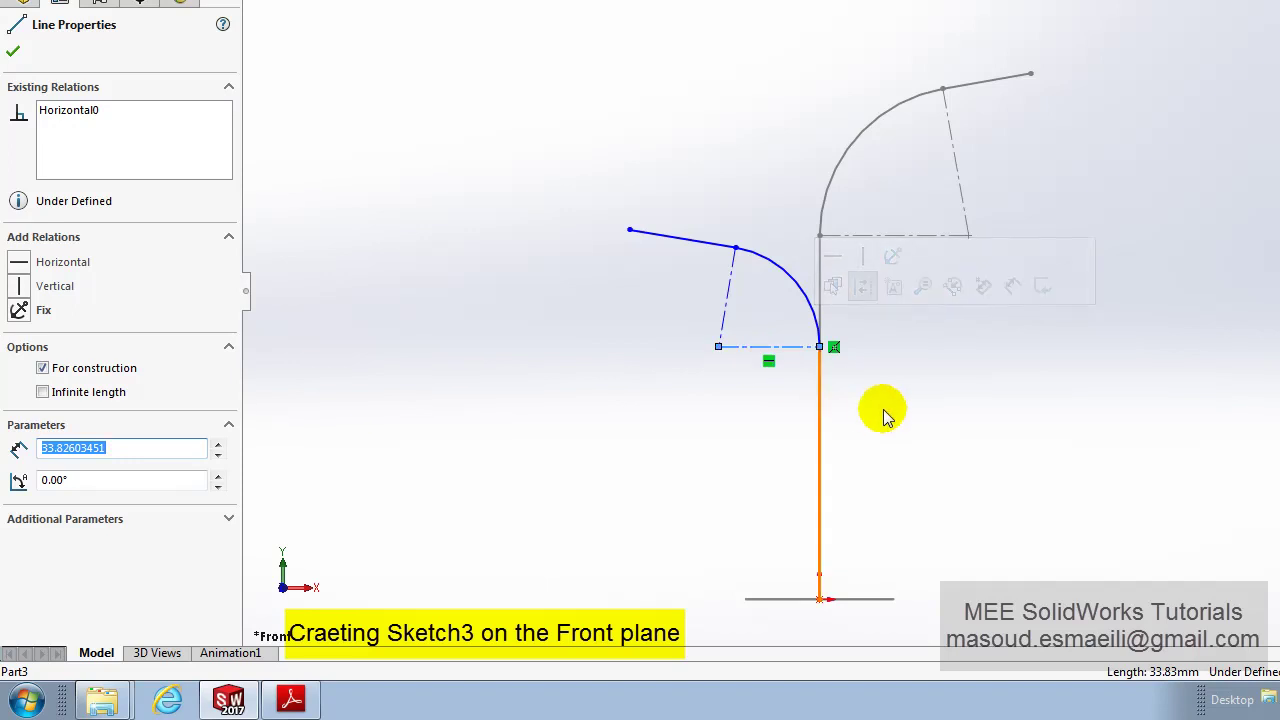
{"action": "left_click", "coordinate": [883, 409]}
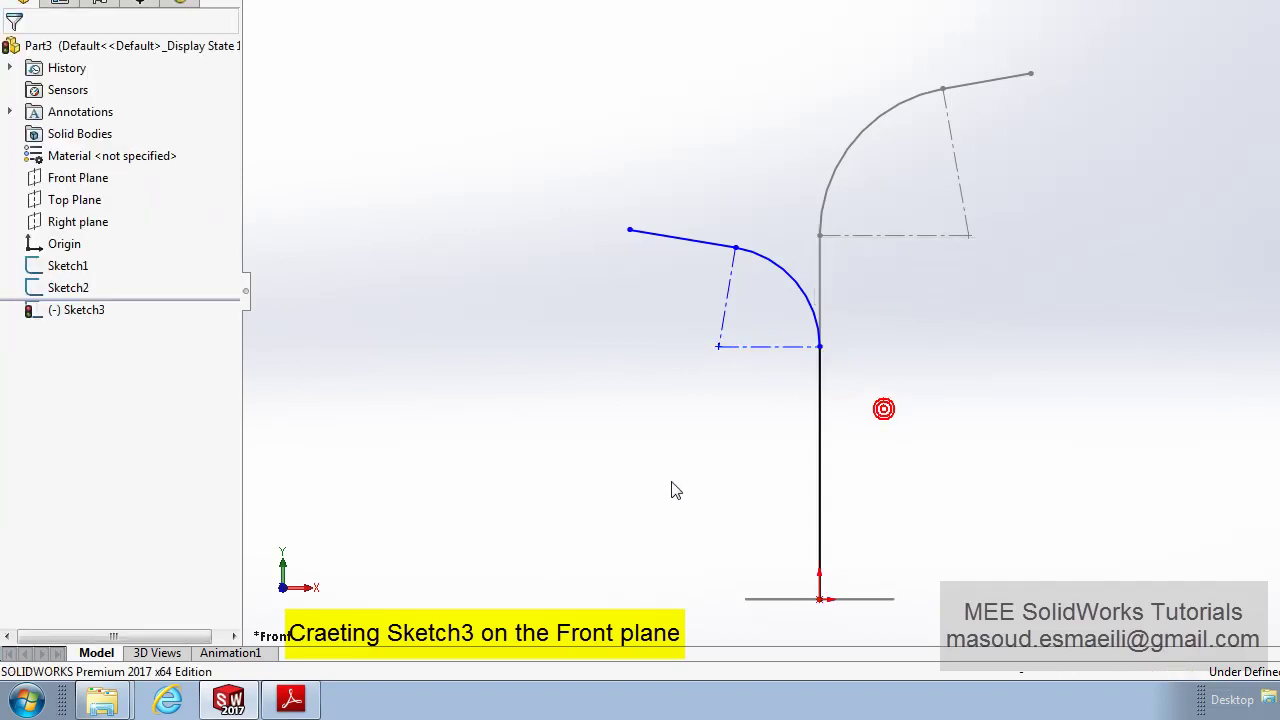
Step: Check the PDF drawing for the branch's 50 mm height dimension
{"action": "left_click", "coordinate": [298, 697]}
{"action": "scroll", "coordinate": [826, 445], "scroll_direction": "down", "scroll_amount": 3, "text": "ctrl"}
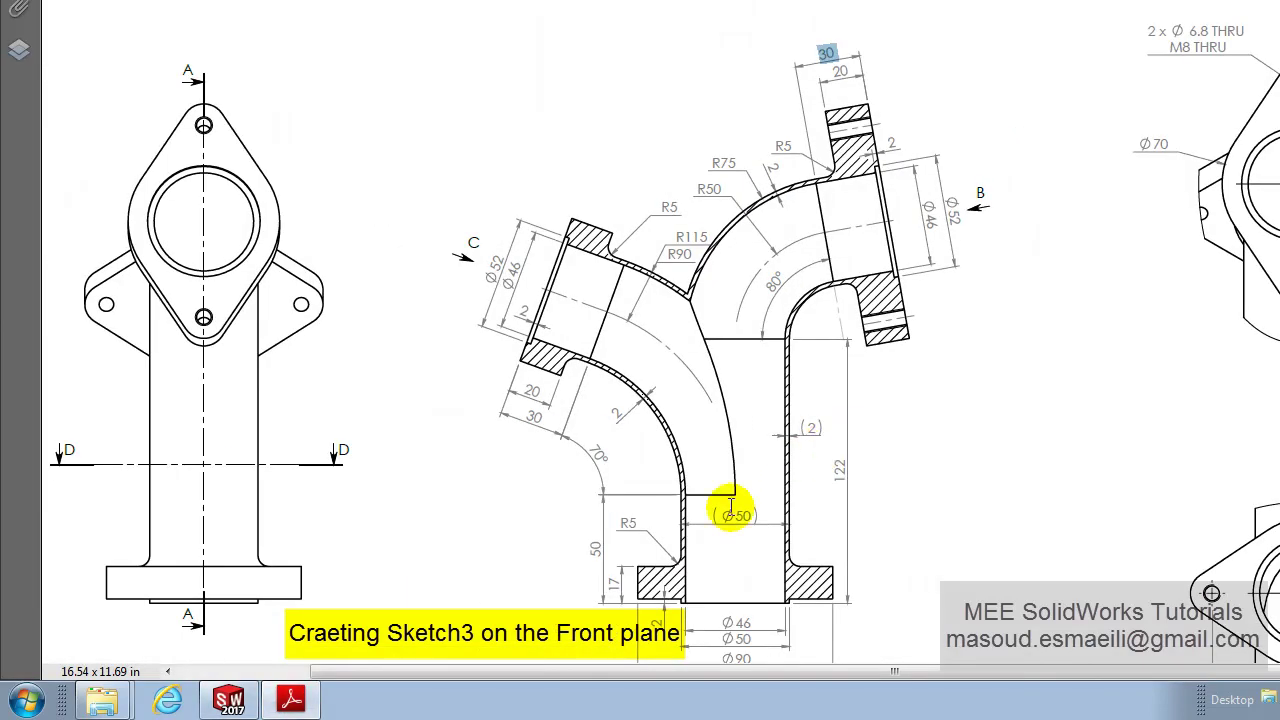
{"action": "scroll", "coordinate": [700, 520], "scroll_direction": "down", "scroll_amount": 1}
{"action": "scroll", "coordinate": [645, 545], "scroll_direction": "down", "scroll_amount": 1}
{"action": "scroll", "coordinate": [628, 565], "scroll_direction": "up", "scroll_amount": 3, "text": "ctrl"}
{"action": "scroll", "coordinate": [628, 565], "scroll_direction": "up", "scroll_amount": 2, "text": "ctrl"}
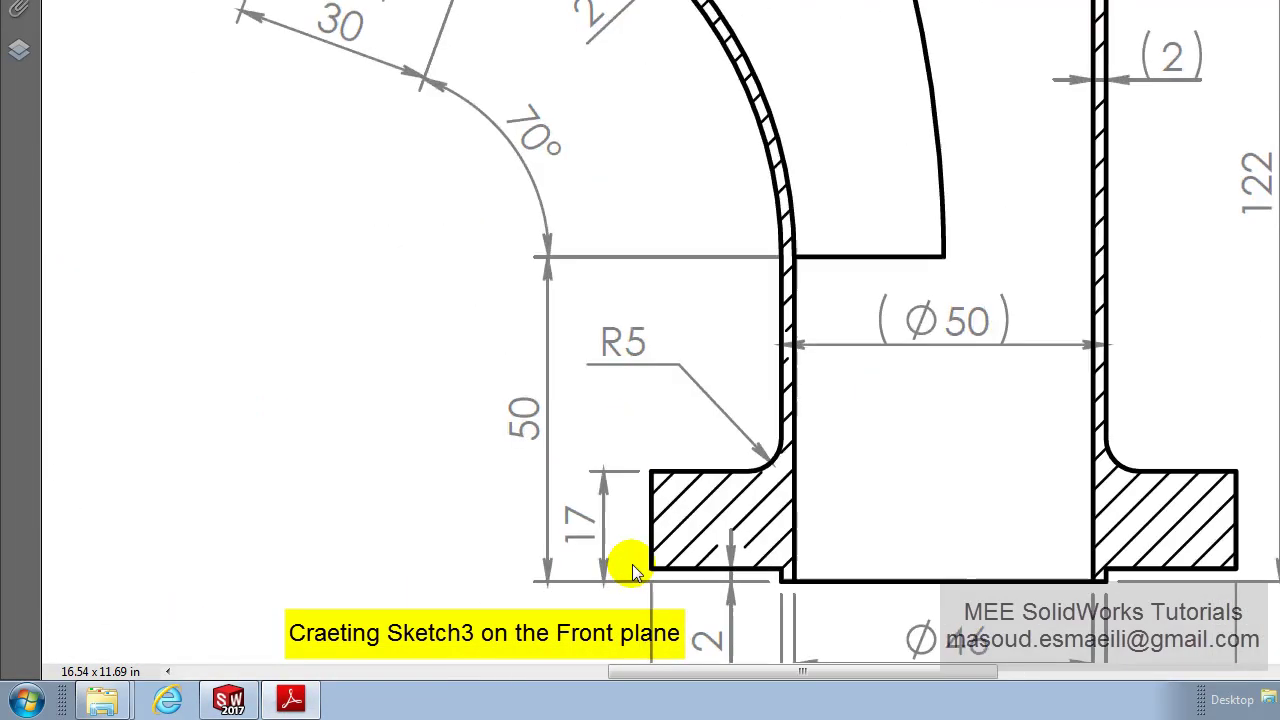
{"action": "left_click_drag", "start_coordinate": [527, 395], "coordinate": [528, 432]}
{"action": "scroll", "coordinate": [621, 480], "scroll_direction": "down", "scroll_amount": 3, "text": "ctrl"}
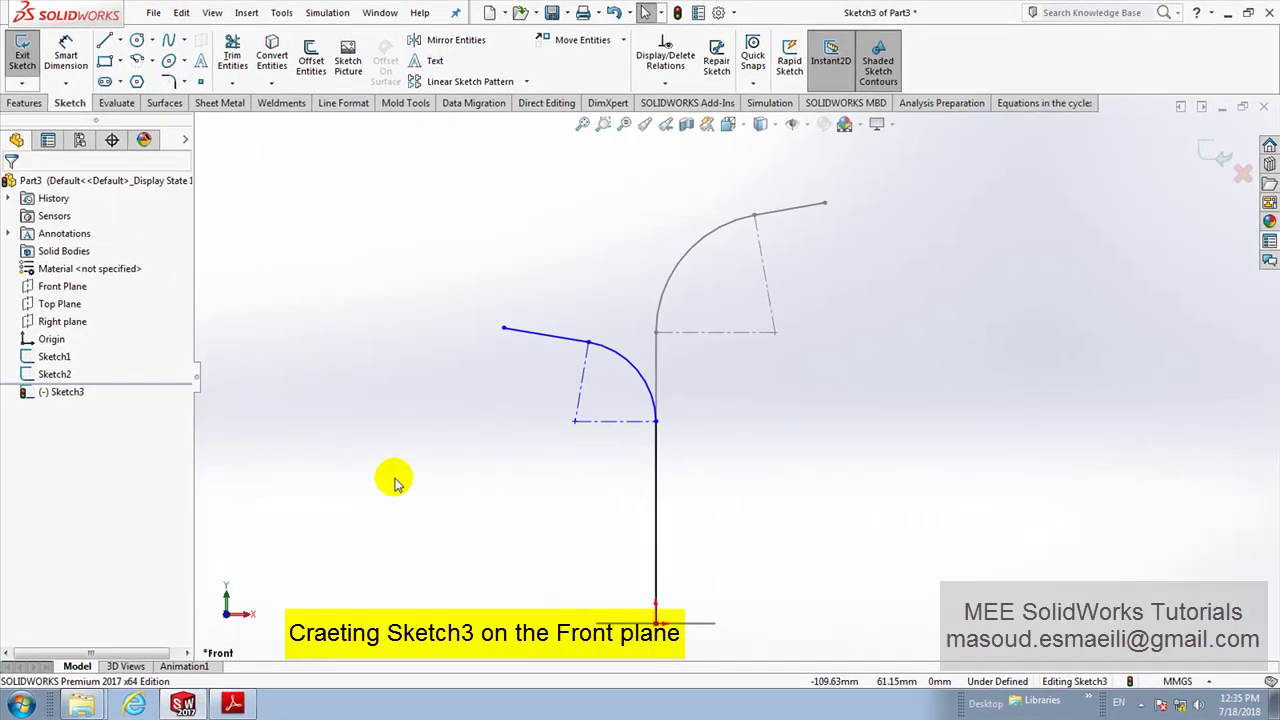
Step: Dimension the left branch's vertical line to 50 mm
{"action": "right_click", "coordinate": [342, 258]}
{"action": "left_click", "coordinate": [500, 237]}
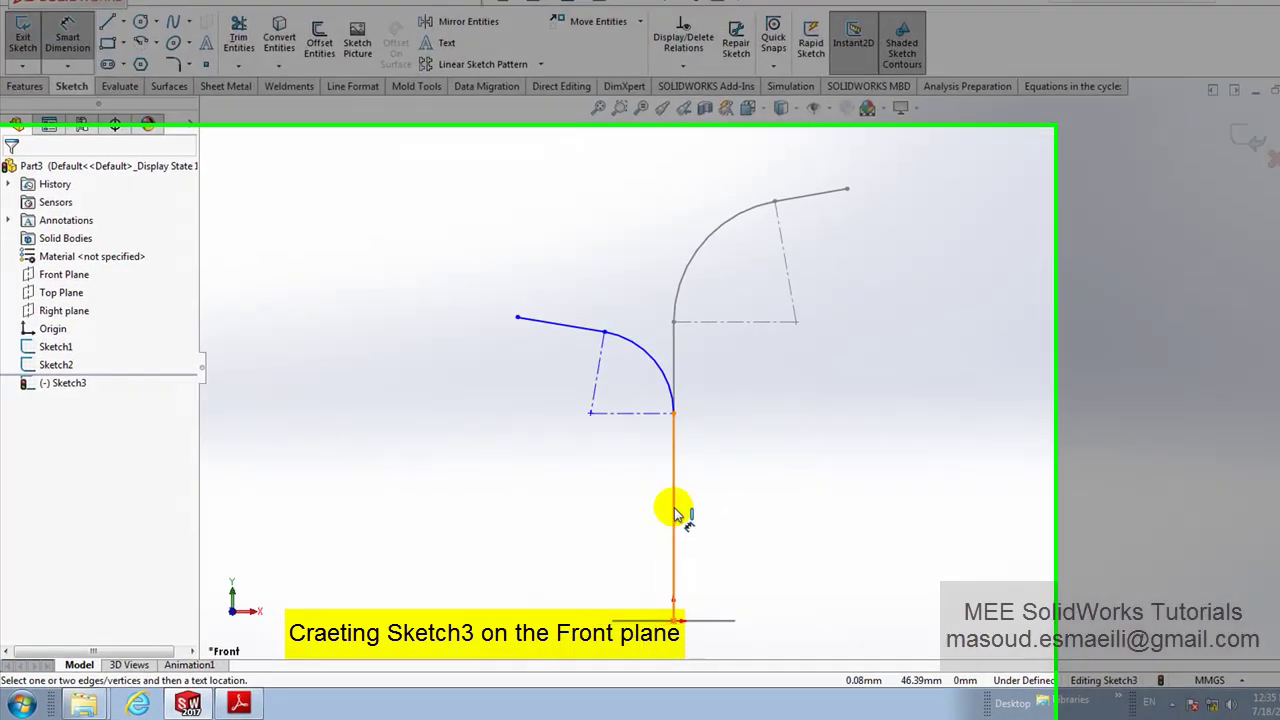
{"action": "left_click", "coordinate": [655, 515]}
{"action": "left_click", "coordinate": [783, 484]}
{"action": "type", "text": "50"}
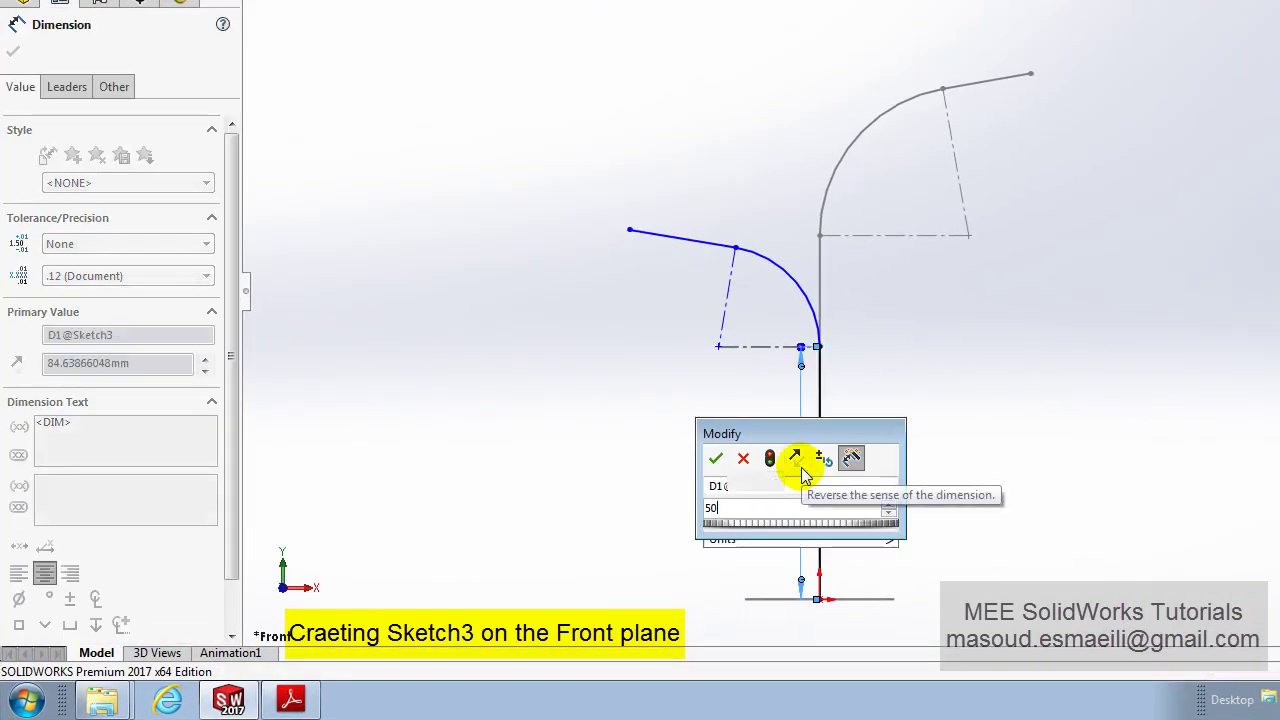
{"action": "key", "text": "Return"}
{"action": "left_click", "coordinate": [801, 467]}
Step: After checking the PDF, set a 70° angle between the two construction lines
{"action": "left_click", "coordinate": [293, 706]}
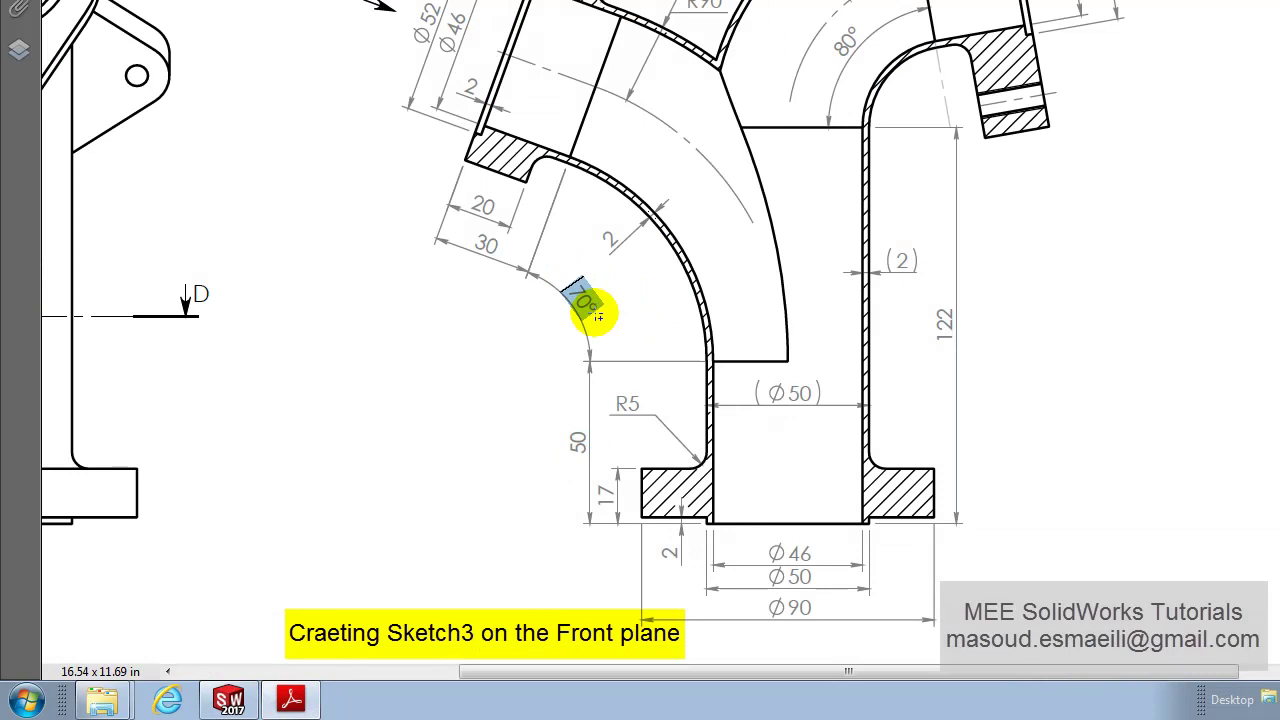
{"action": "left_click", "coordinate": [229, 700]}
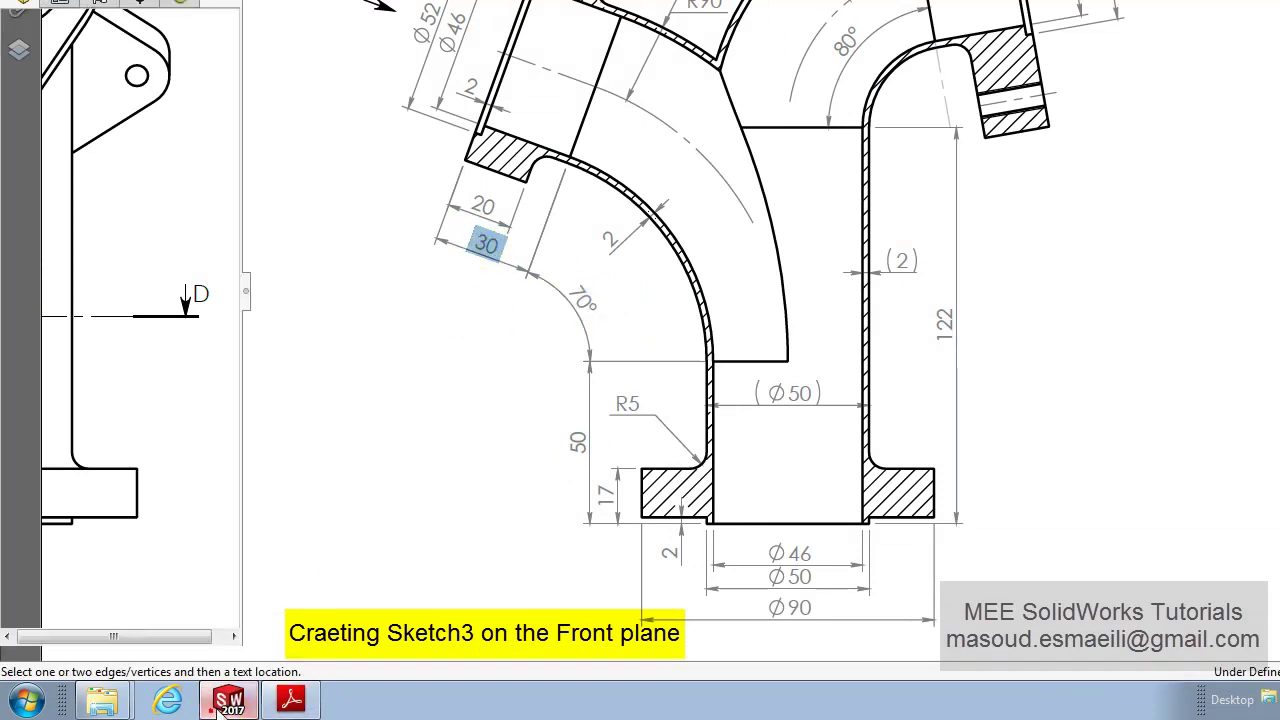
{"action": "left_click", "coordinate": [760, 449]}
{"action": "left_click", "coordinate": [726, 420]}
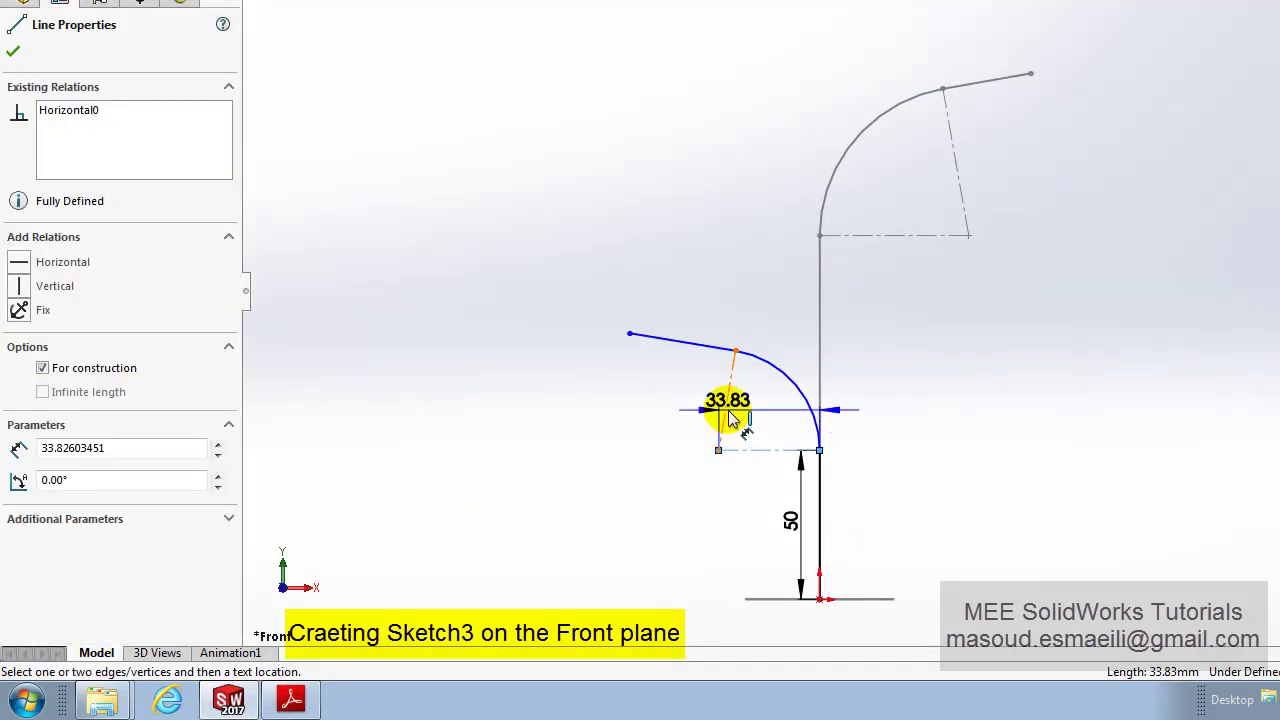
{"action": "left_click", "coordinate": [752, 420]}
{"action": "type", "text": "70"}
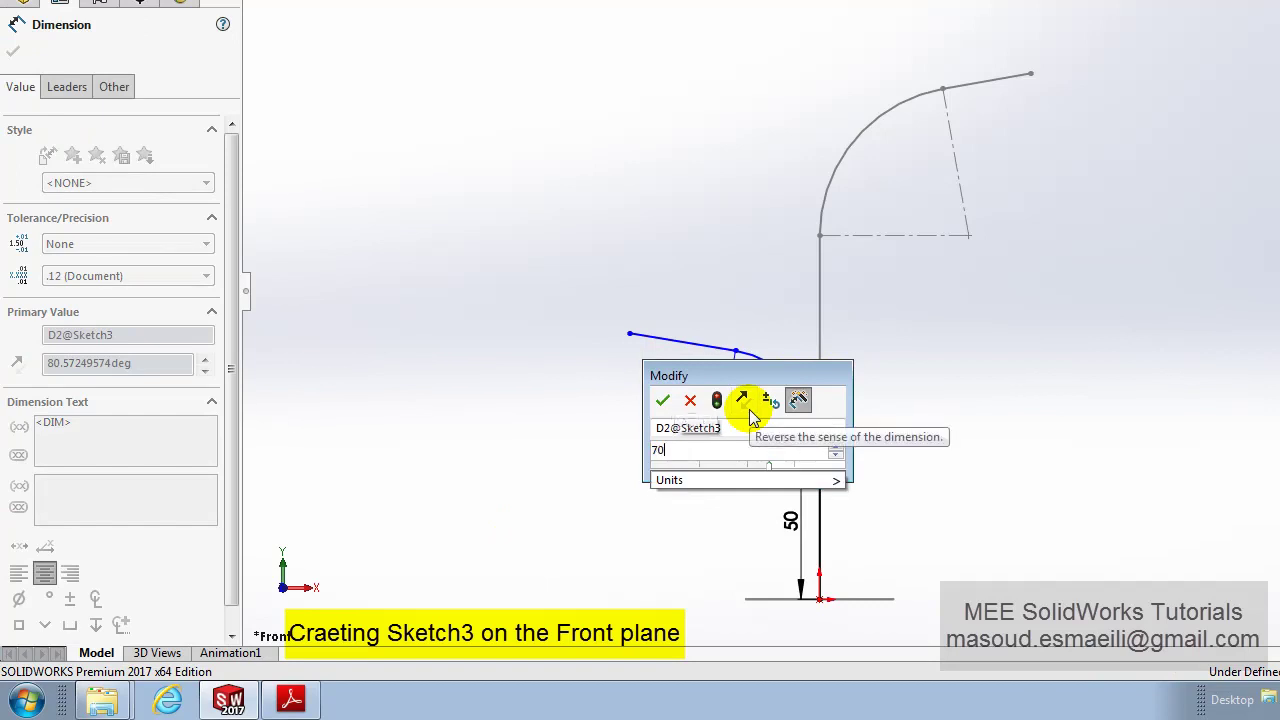
{"action": "key", "text": "Return"}
{"action": "left_click", "coordinate": [630, 366]}
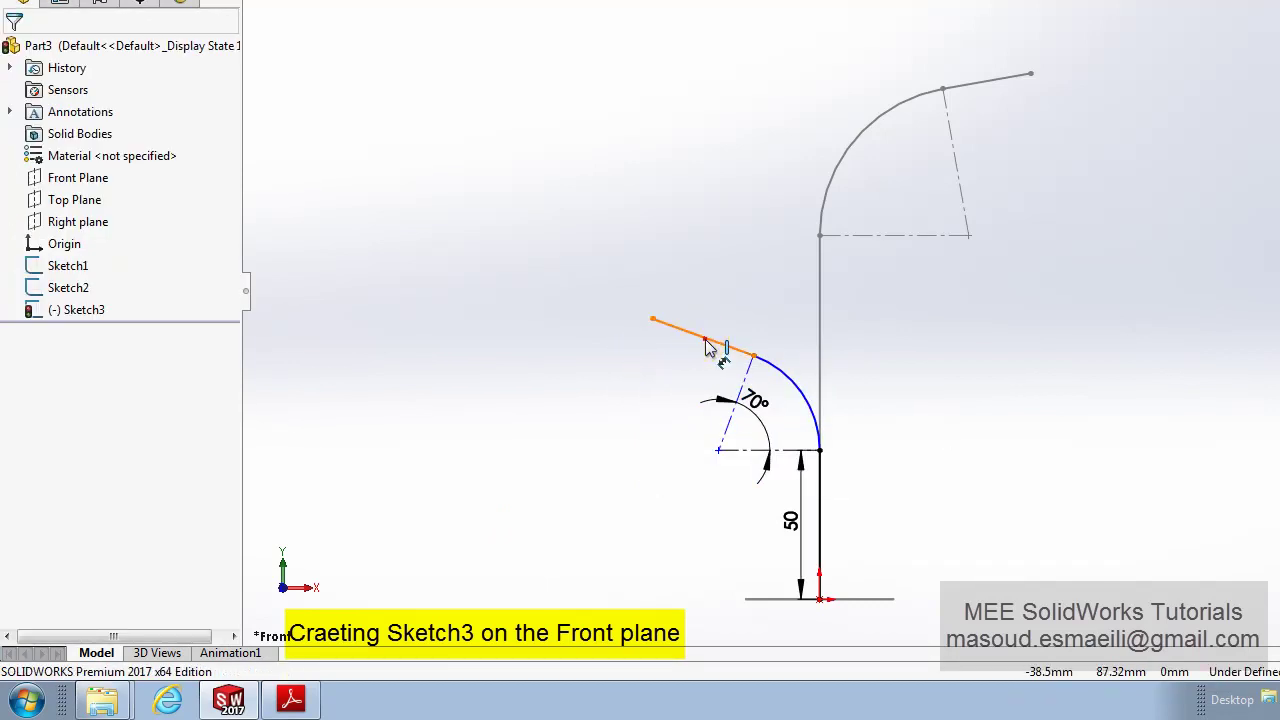
Step: Dimension the straight end line to 30 mm
{"action": "left_click", "coordinate": [705, 338]}
{"action": "left_click", "coordinate": [714, 318]}
{"action": "type", "text": "30"}
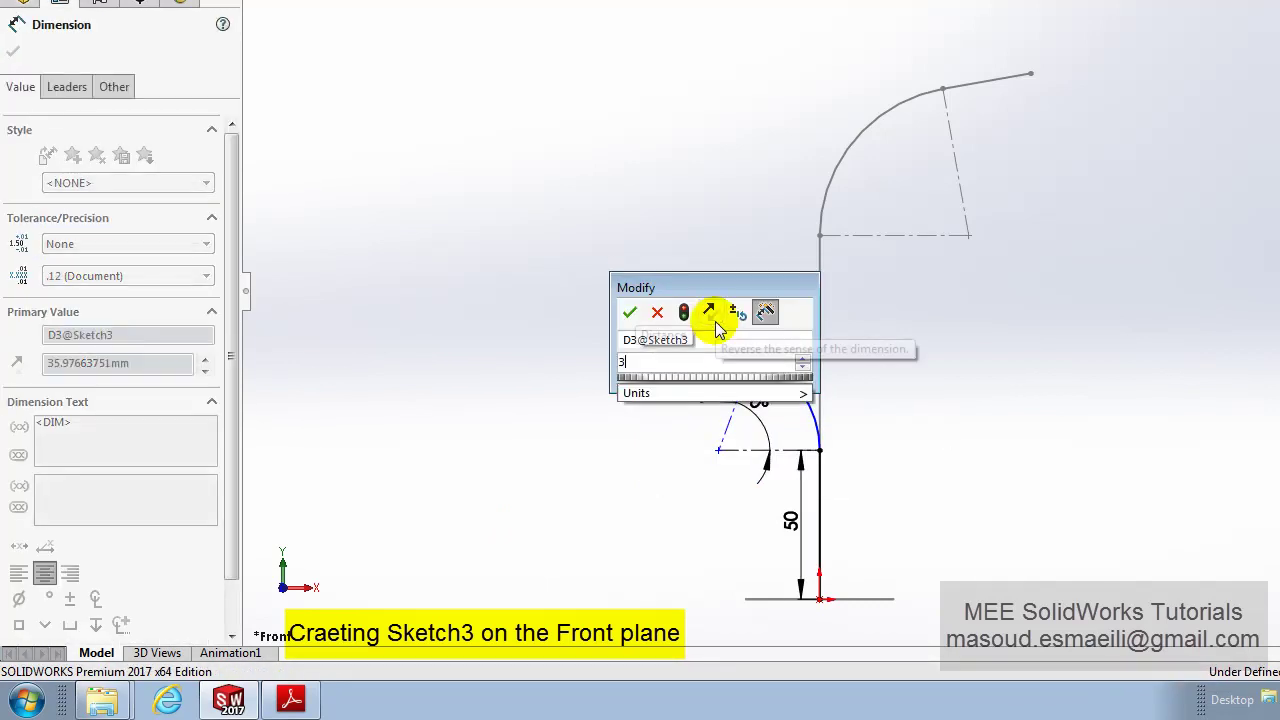
{"action": "key", "text": "Return"}
{"action": "left_click", "coordinate": [732, 456]}
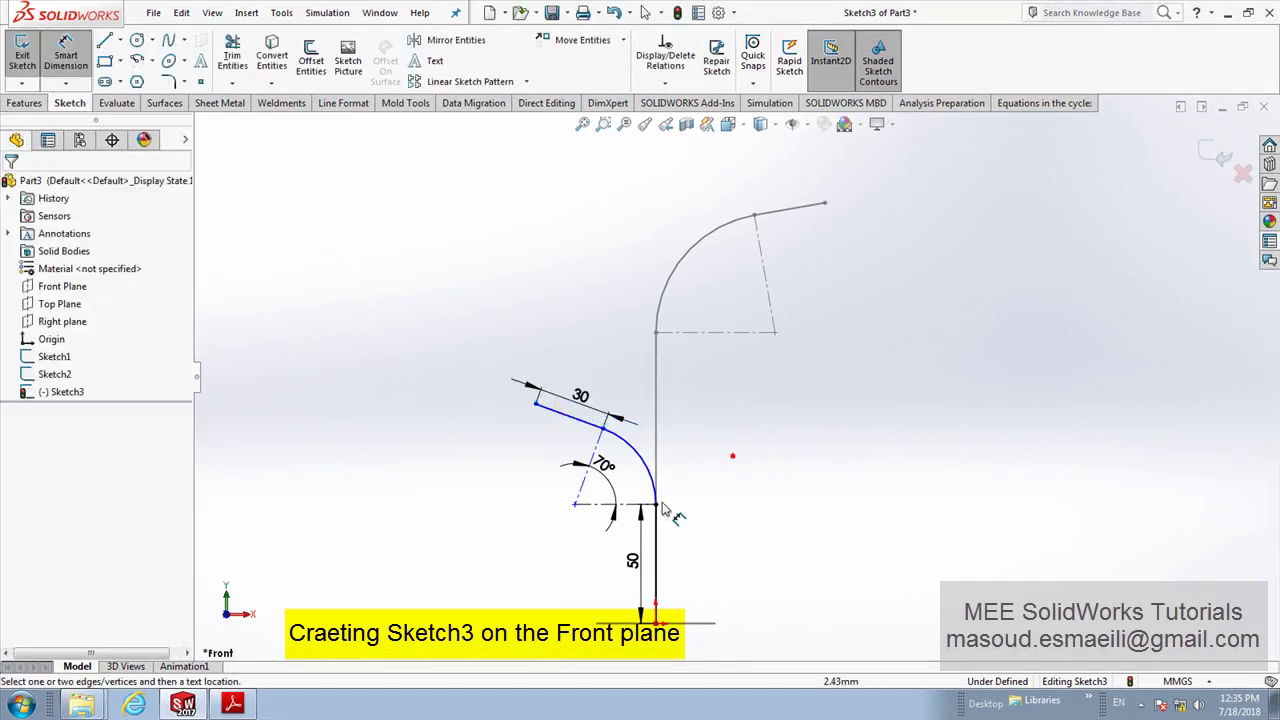
Step: Give the left arc a 90 mm radius, checked against the PDF
{"action": "left_click", "coordinate": [252, 704]}
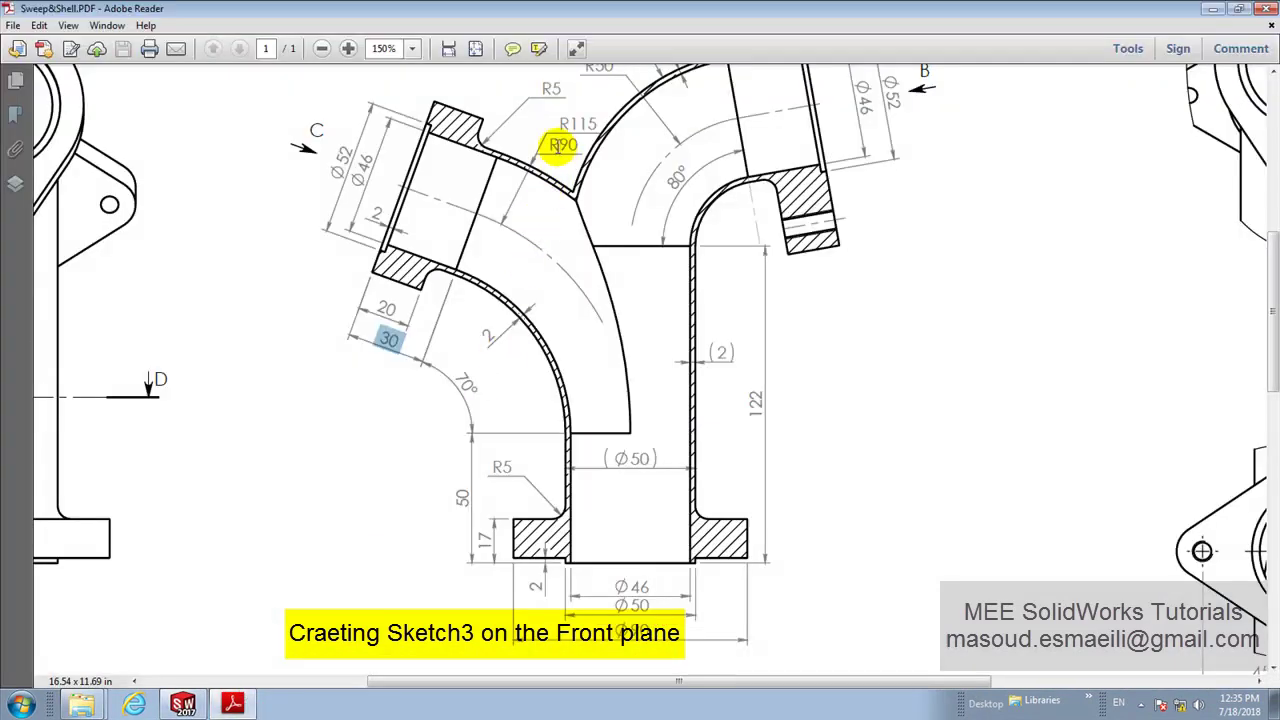
{"action": "left_click", "coordinate": [182, 704]}
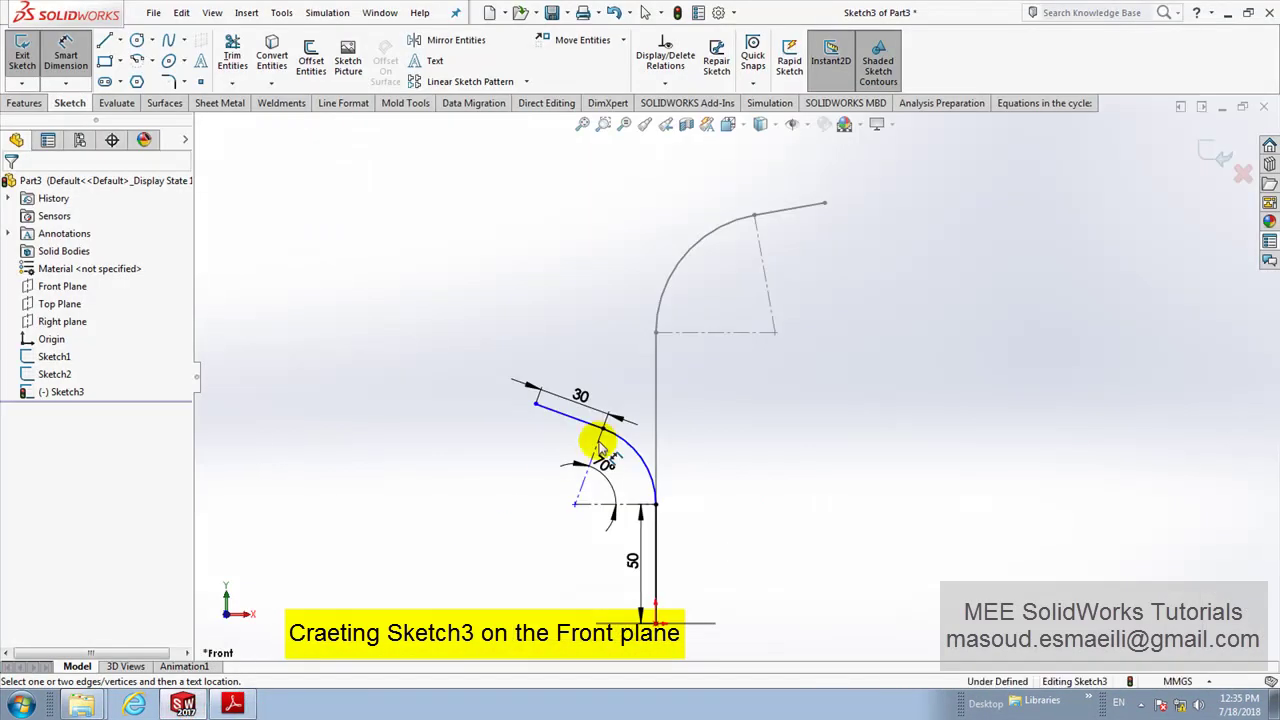
{"action": "left_click", "coordinate": [655, 470]}
{"action": "left_click", "coordinate": [678, 455]}
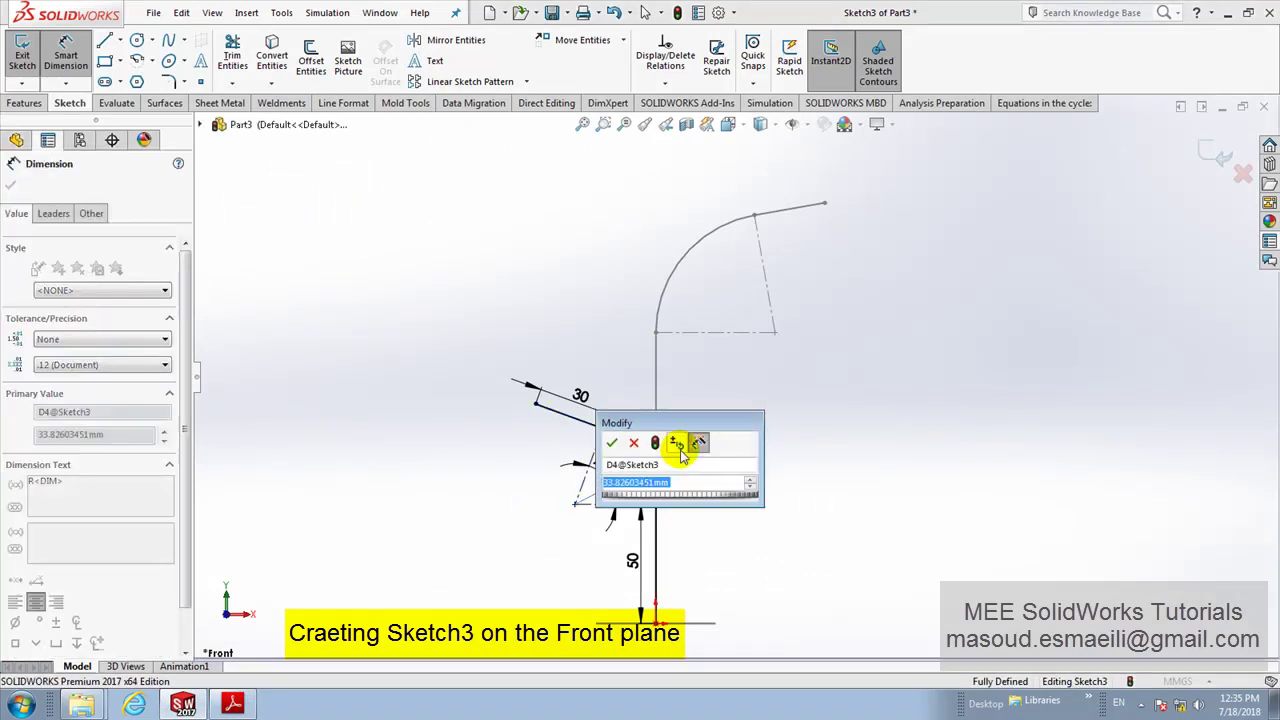
{"action": "type", "text": "90"}
{"action": "key", "text": "Return"}
{"action": "right_click", "coordinate": [596, 226]}
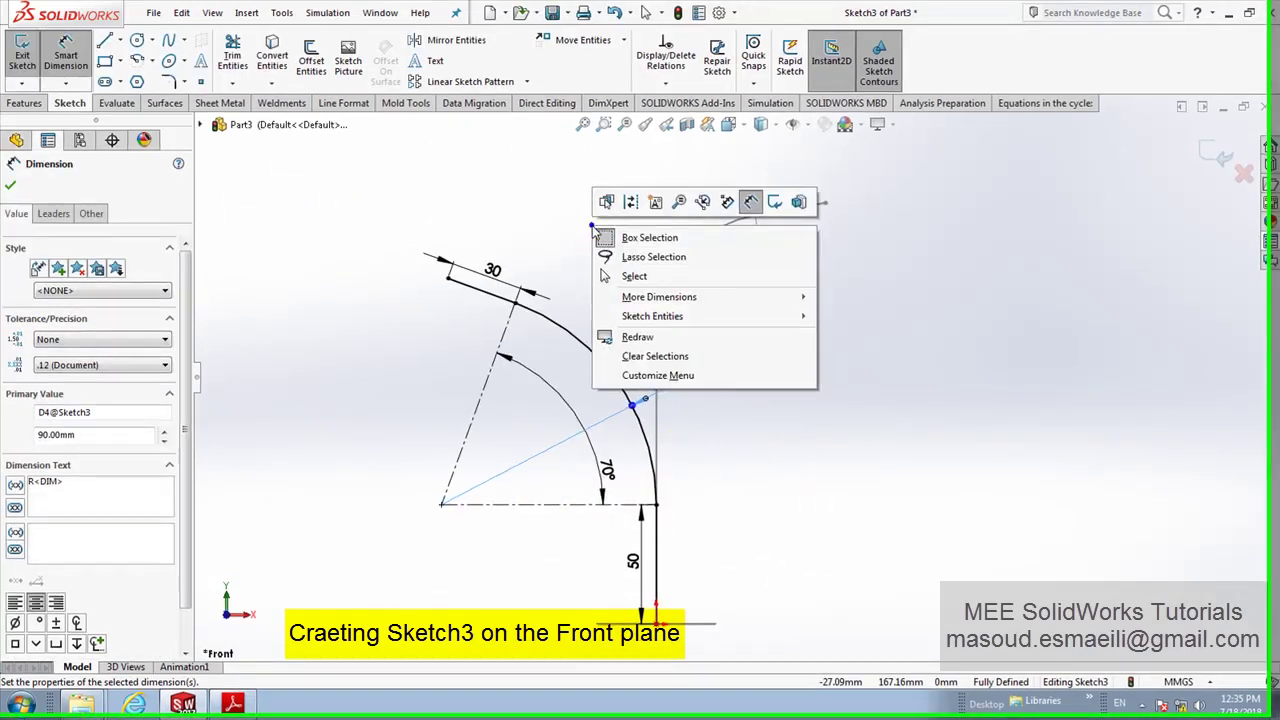
{"action": "left_click", "coordinate": [638, 280]}
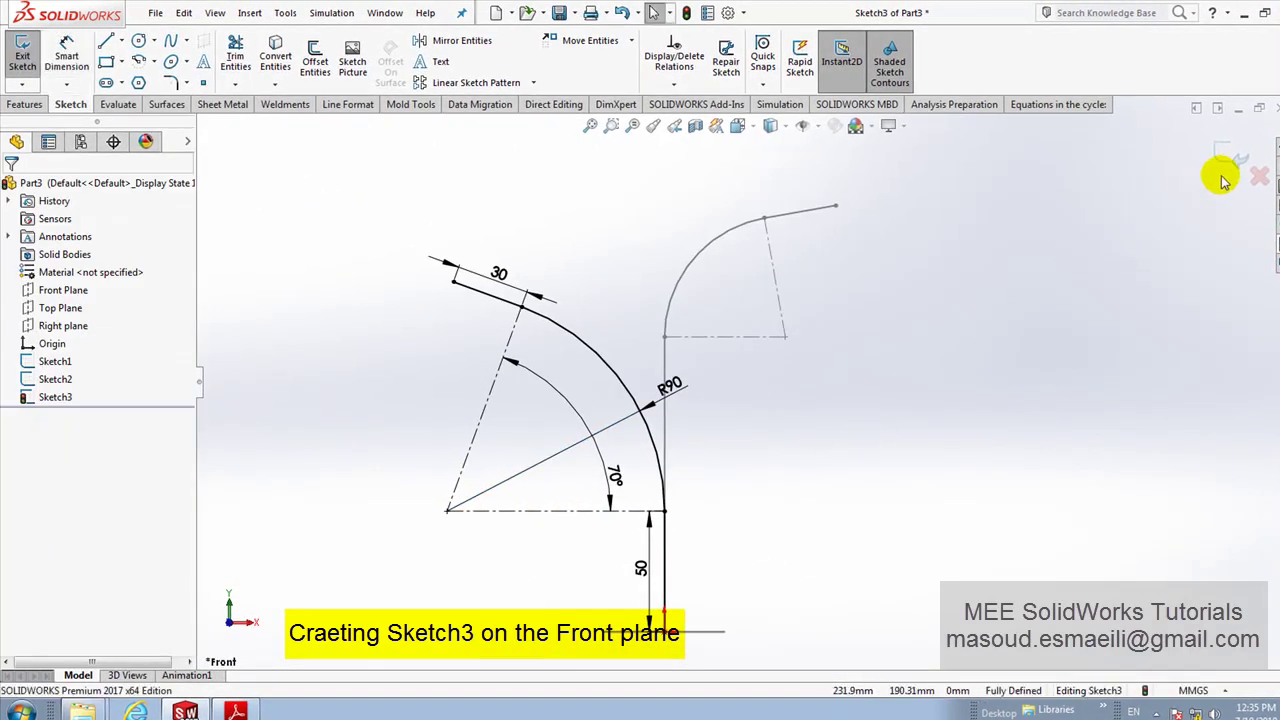
Step: Exit Sketch3 and view the sketches in isometric, highlighting Sketch2 and Sketch3
{"action": "left_click", "coordinate": [737, 125]}
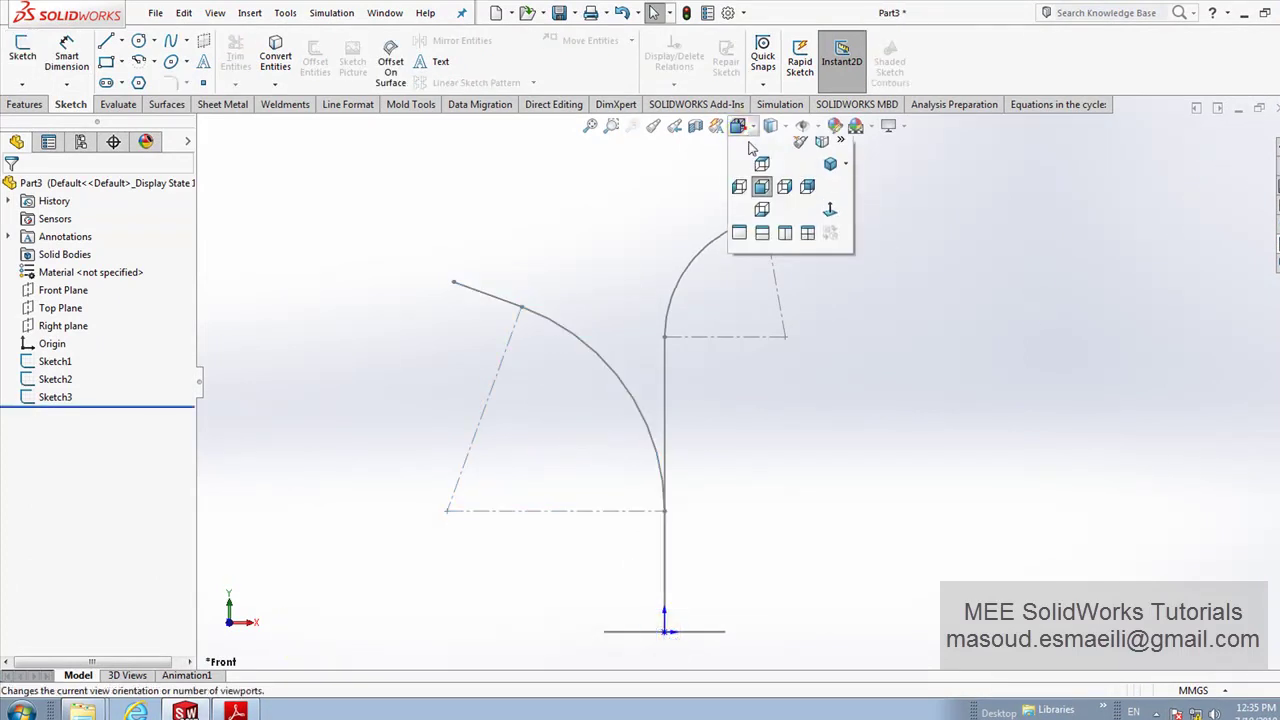
{"action": "left_click", "coordinate": [830, 174]}
{"action": "scroll", "coordinate": [760, 400], "scroll_direction": "up", "scroll_amount": 2}
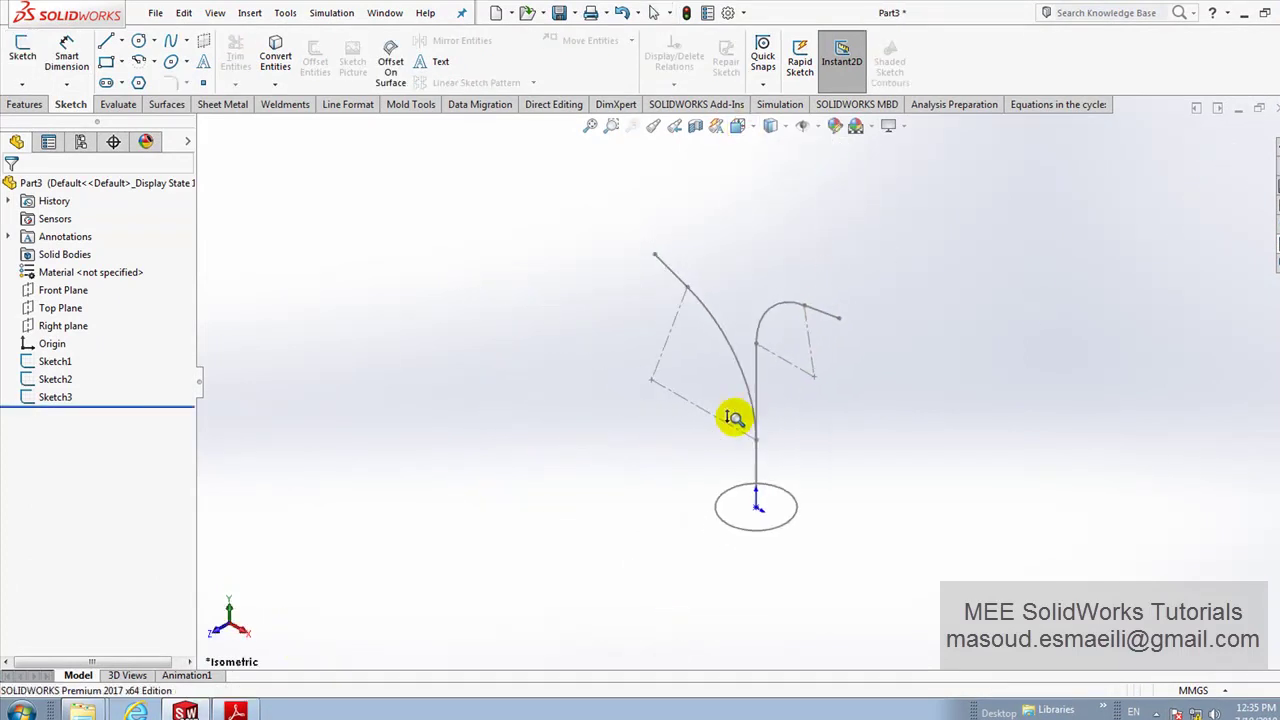
{"action": "middle_click_drag", "start_coordinate": [715, 470], "coordinate": [441, 483], "text": "ctrl"}
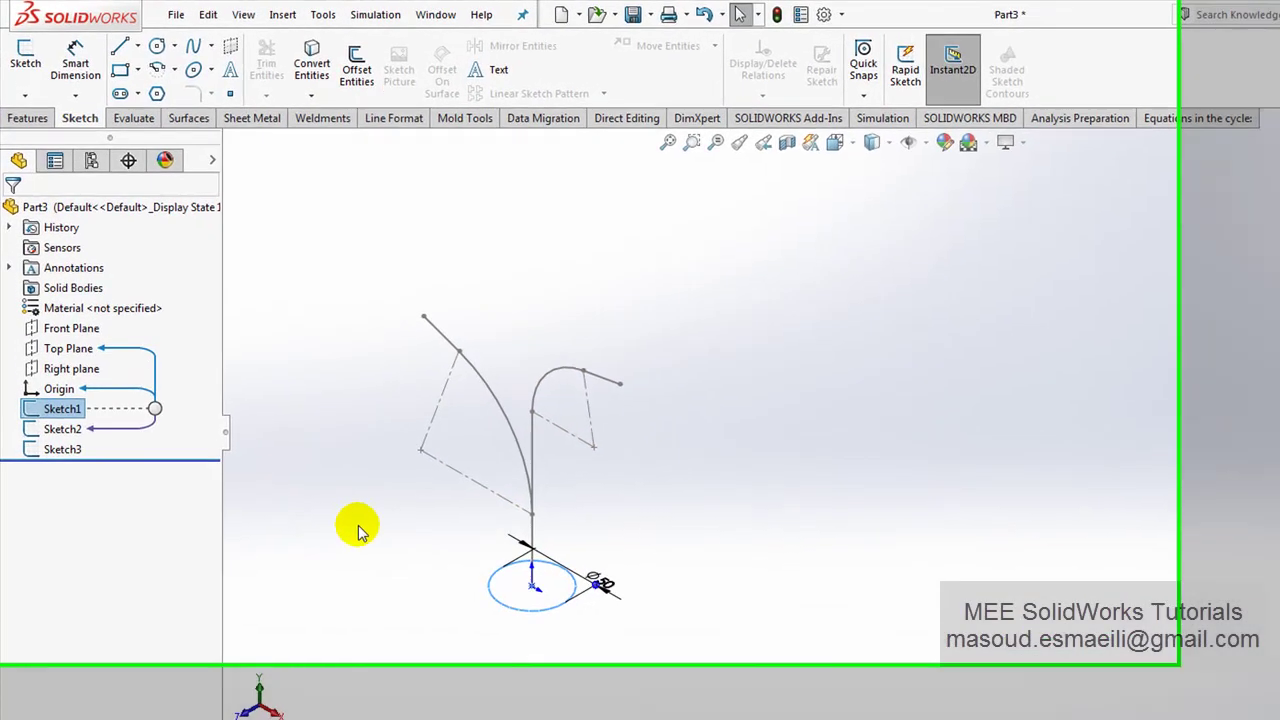
{"action": "left_click", "coordinate": [60, 380]}
{"action": "left_click", "coordinate": [406, 587]}
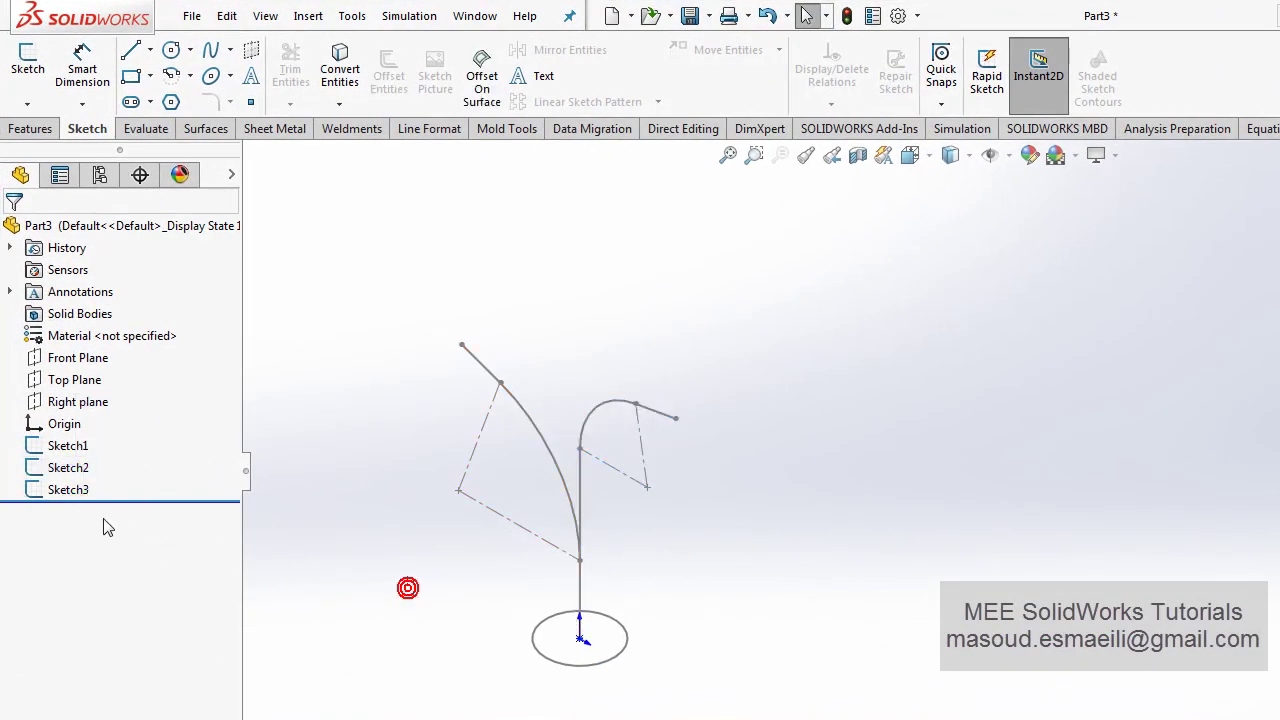
{"action": "left_click", "coordinate": [78, 490]}
{"action": "left_click", "coordinate": [390, 605]}
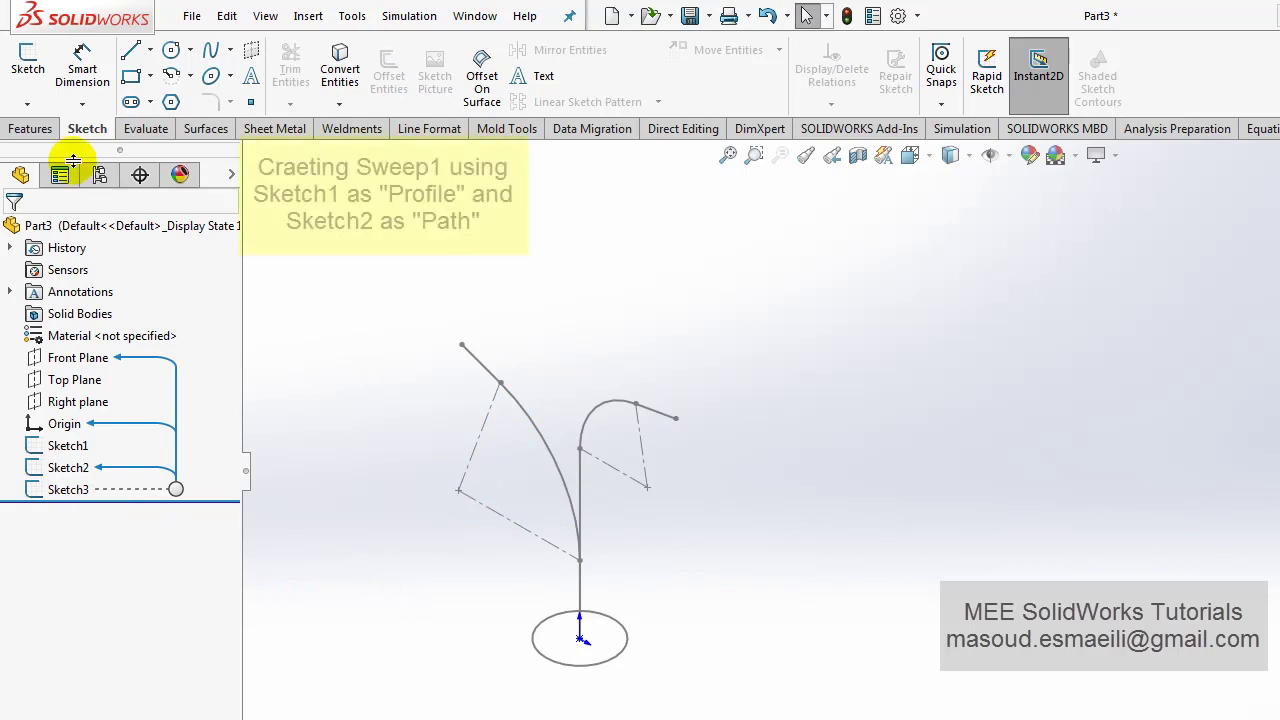
Step: Sweep the Sketch1 circle along the Sketch2 curve to create Sweep1
{"action": "left_click", "coordinate": [32, 129]}
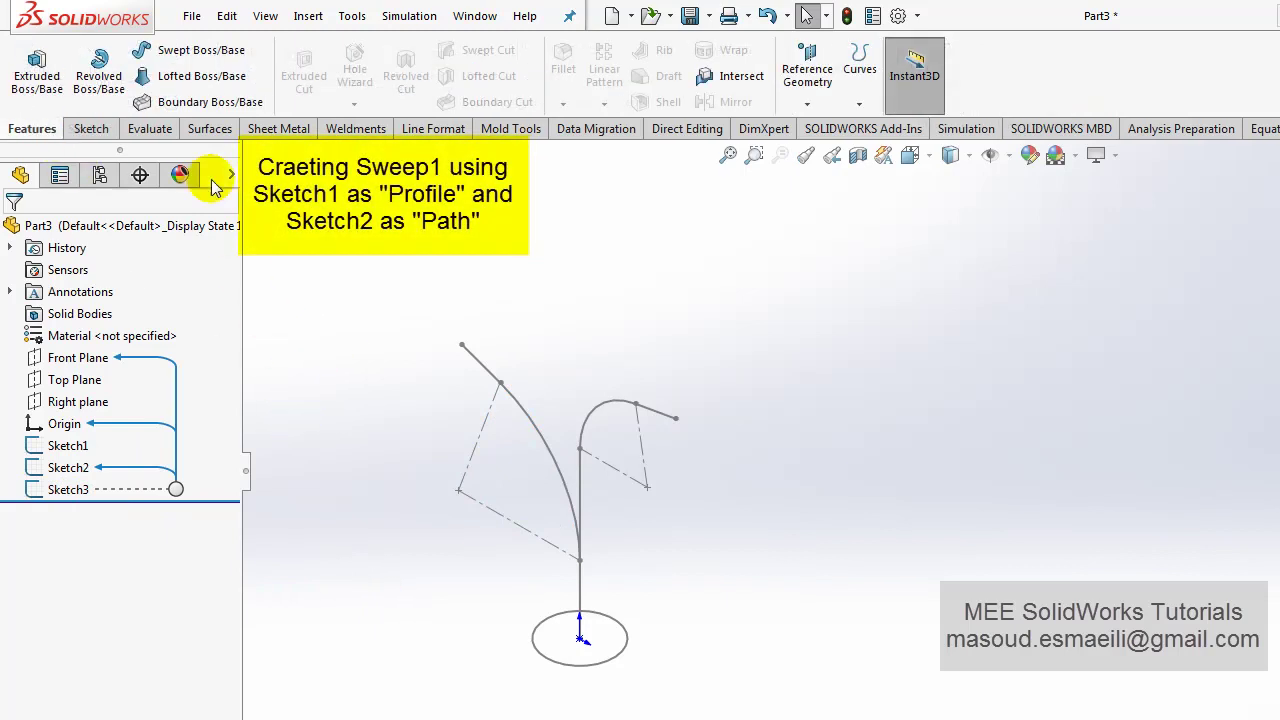
{"action": "left_click", "coordinate": [145, 50]}
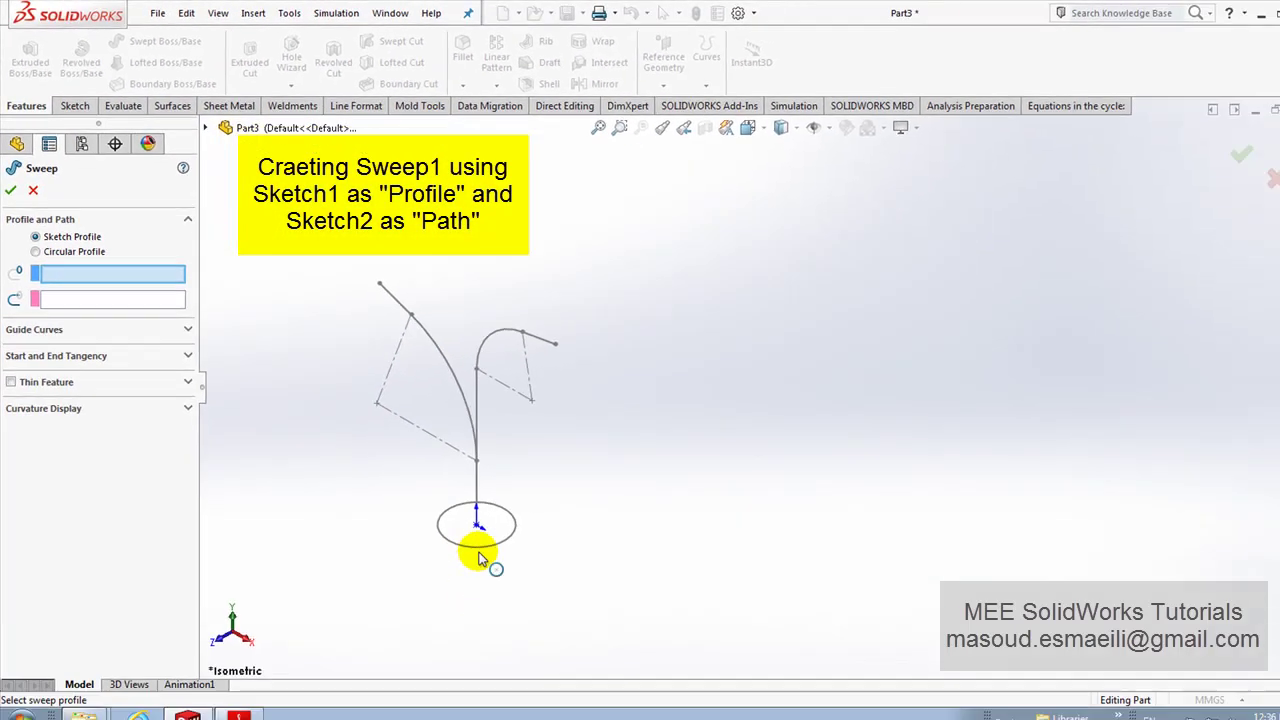
{"action": "left_click", "coordinate": [466, 533]}
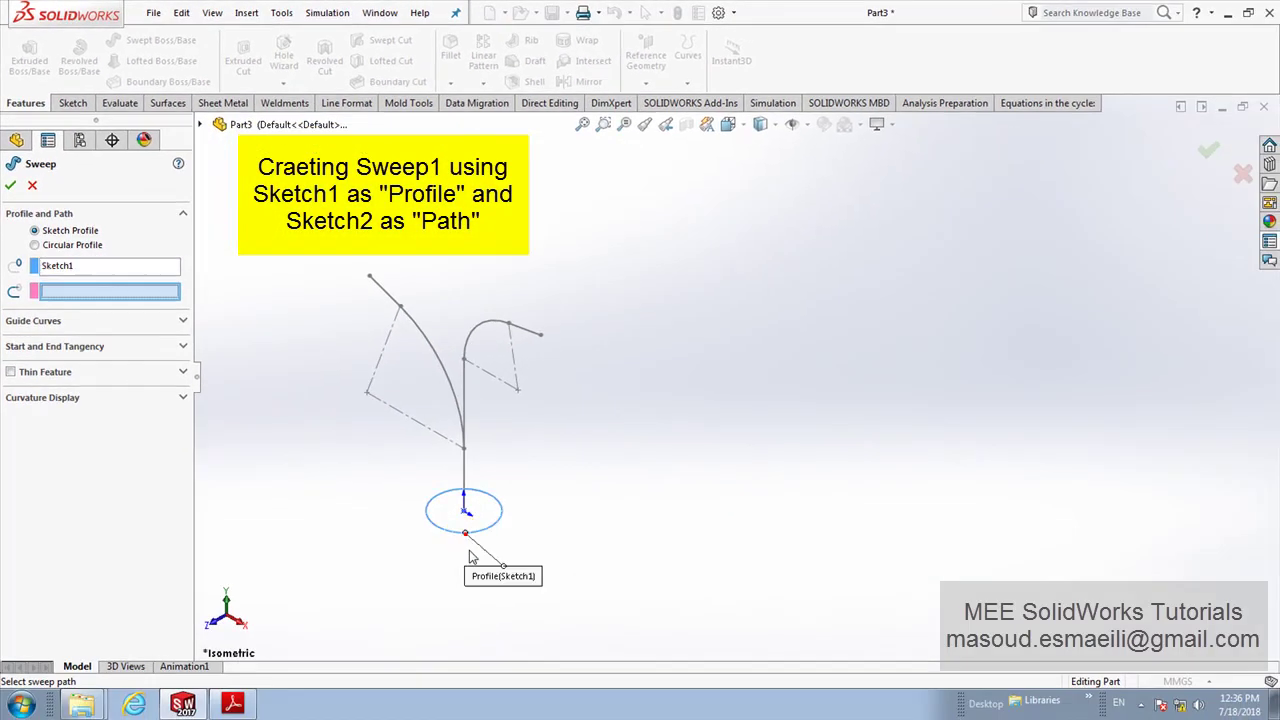
{"action": "left_click", "coordinate": [516, 327]}
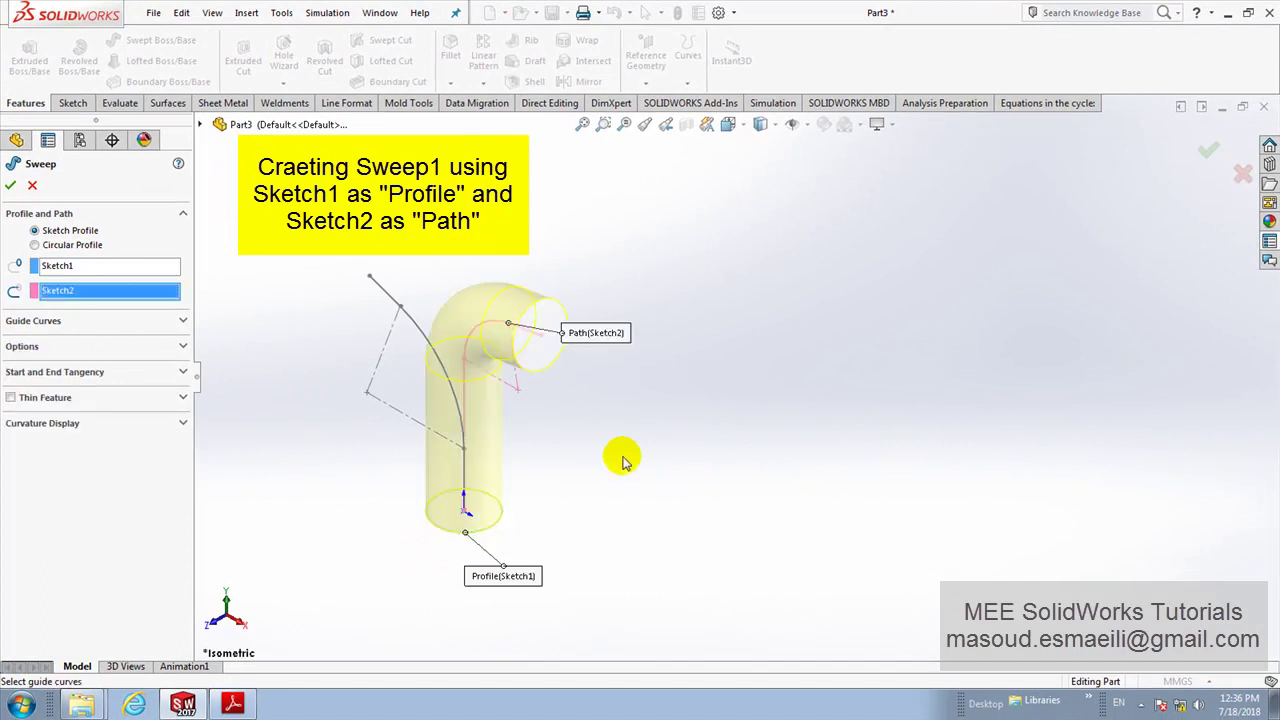
{"action": "left_click", "coordinate": [11, 186]}
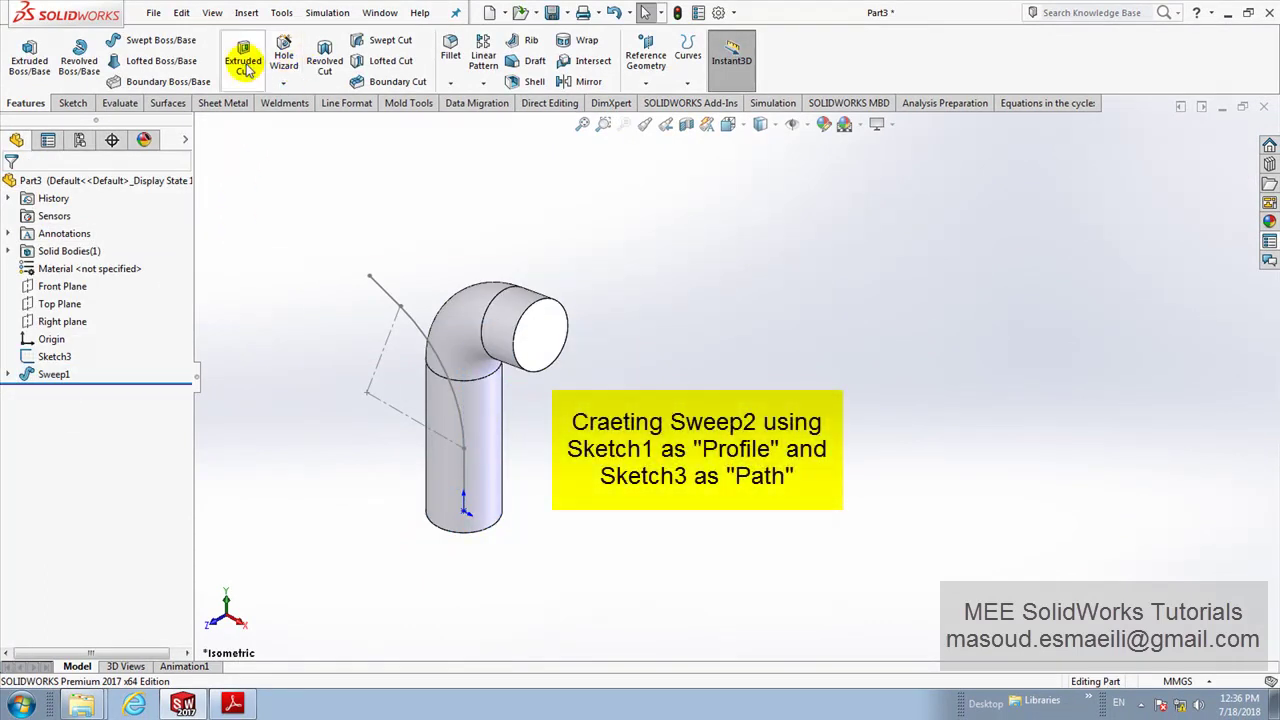
Step: Sweep the Sketch1 circle along Sketch3 to create the left branch as Sweep2
{"action": "left_click", "coordinate": [160, 40]}
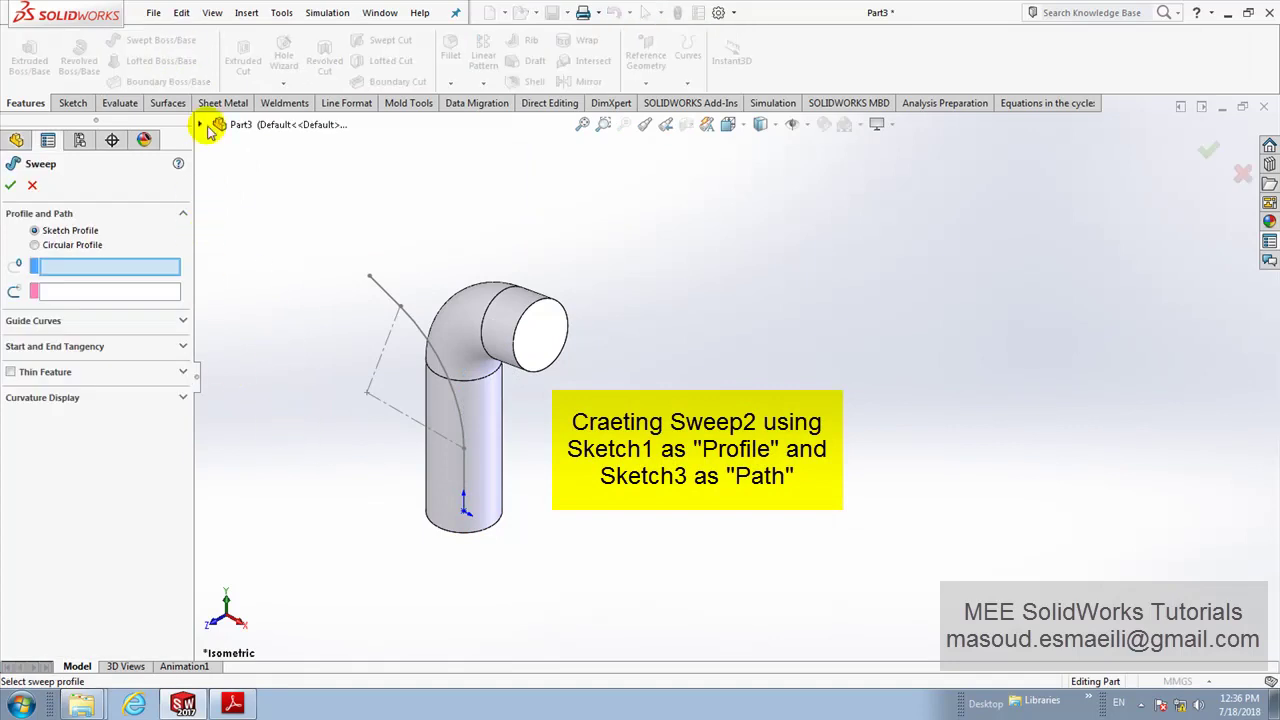
{"action": "left_click", "coordinate": [206, 127]}
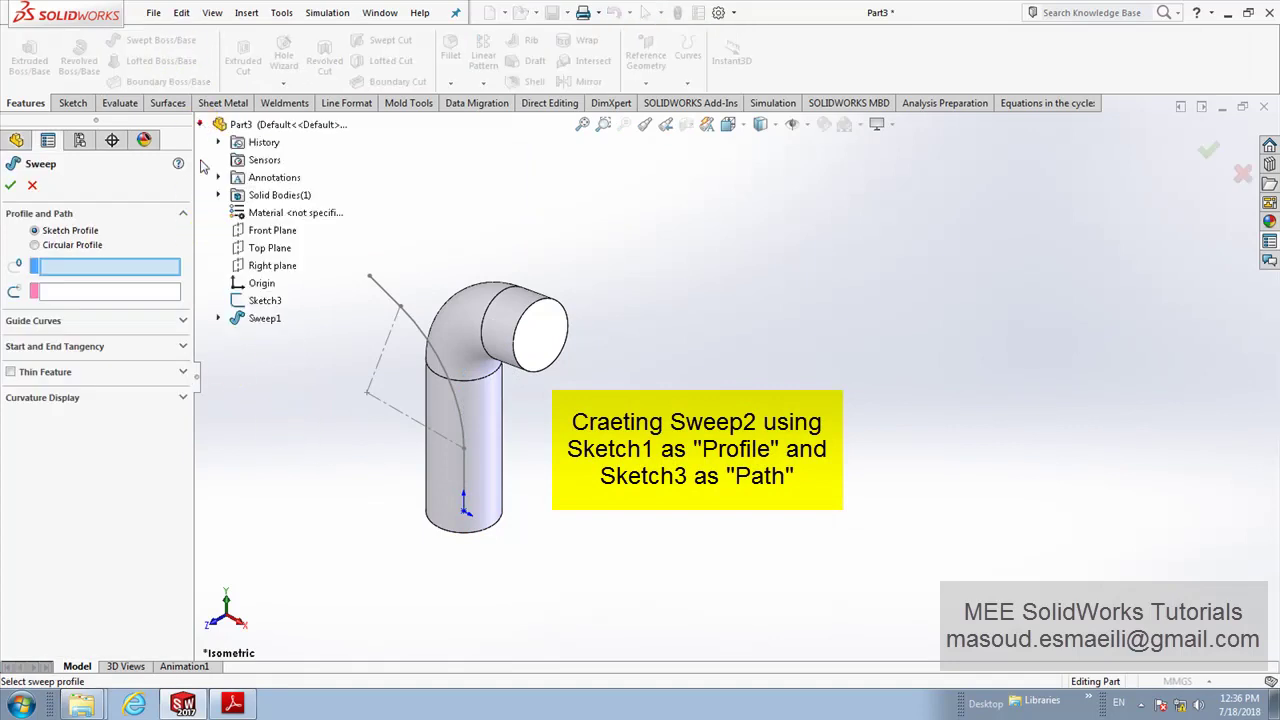
{"action": "left_click", "coordinate": [219, 319]}
{"action": "left_click", "coordinate": [280, 338]}
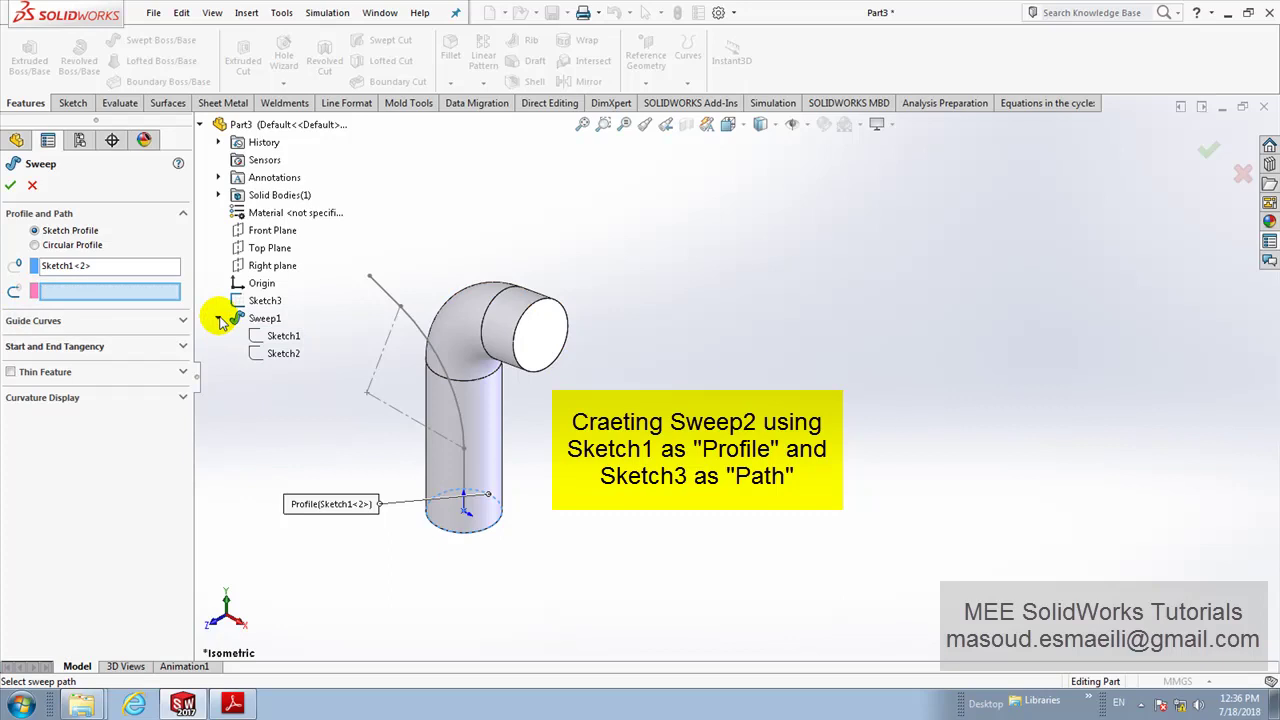
{"action": "left_click", "coordinate": [393, 305]}
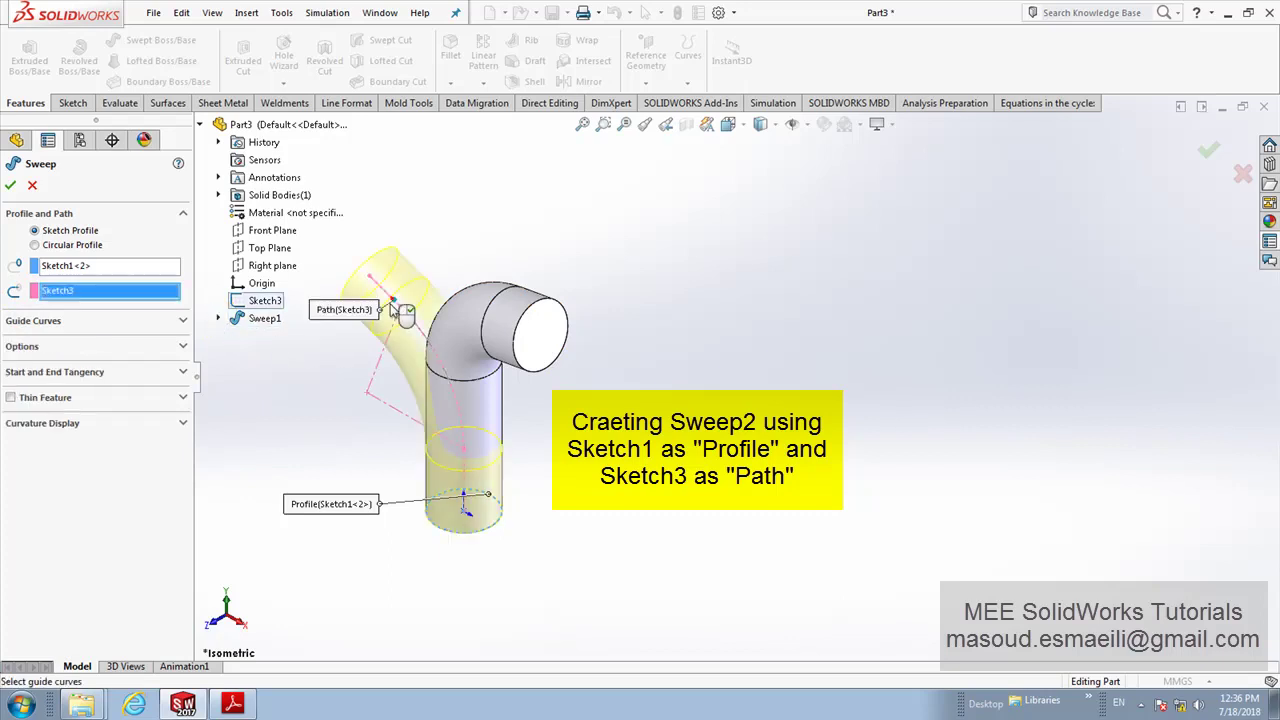
{"action": "left_click", "coordinate": [10, 185]}
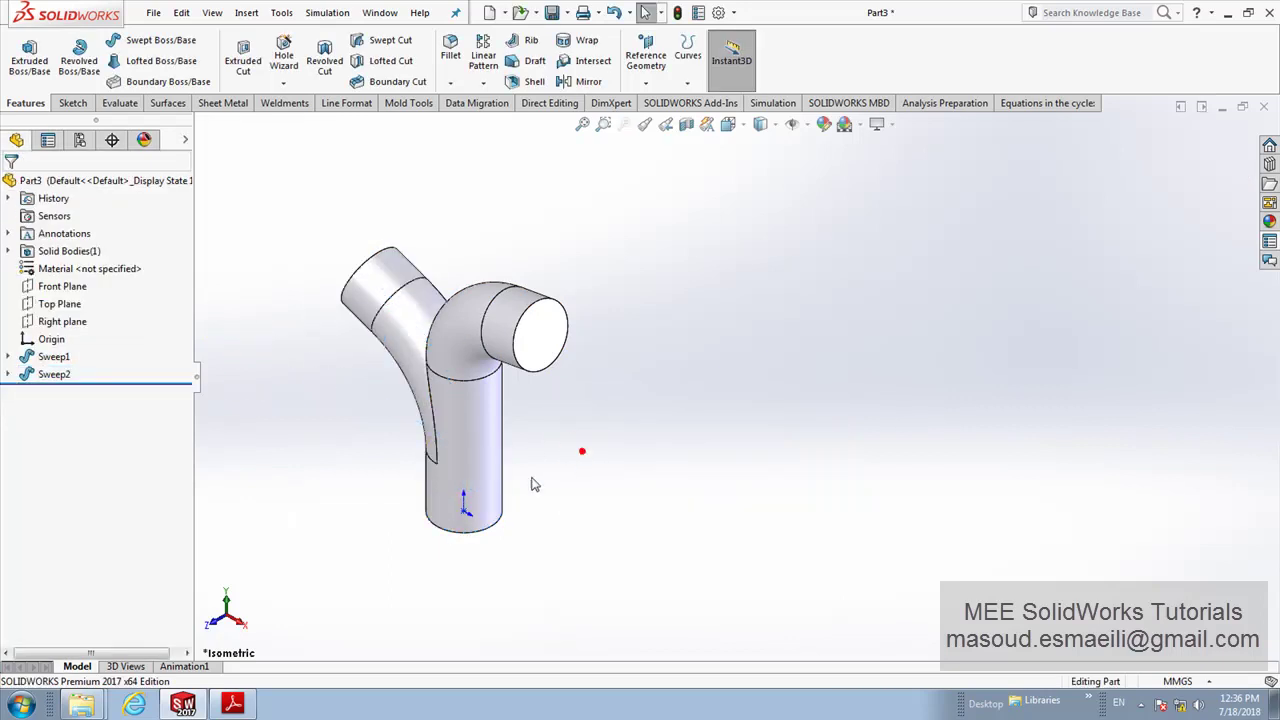
{"action": "mouse_move", "coordinate": [463, 457]}
{"action": "middle_mouse_down"}
{"action": "mouse_move", "coordinate": [552, 257]}
{"action": "mouse_move", "coordinate": [466, 377]}
{"action": "mouse_move", "coordinate": [363, 398]}
{"action": "mouse_move", "coordinate": [428, 394]}
{"action": "mouse_move", "coordinate": [480, 410]}
{"action": "middle_mouse_up"}
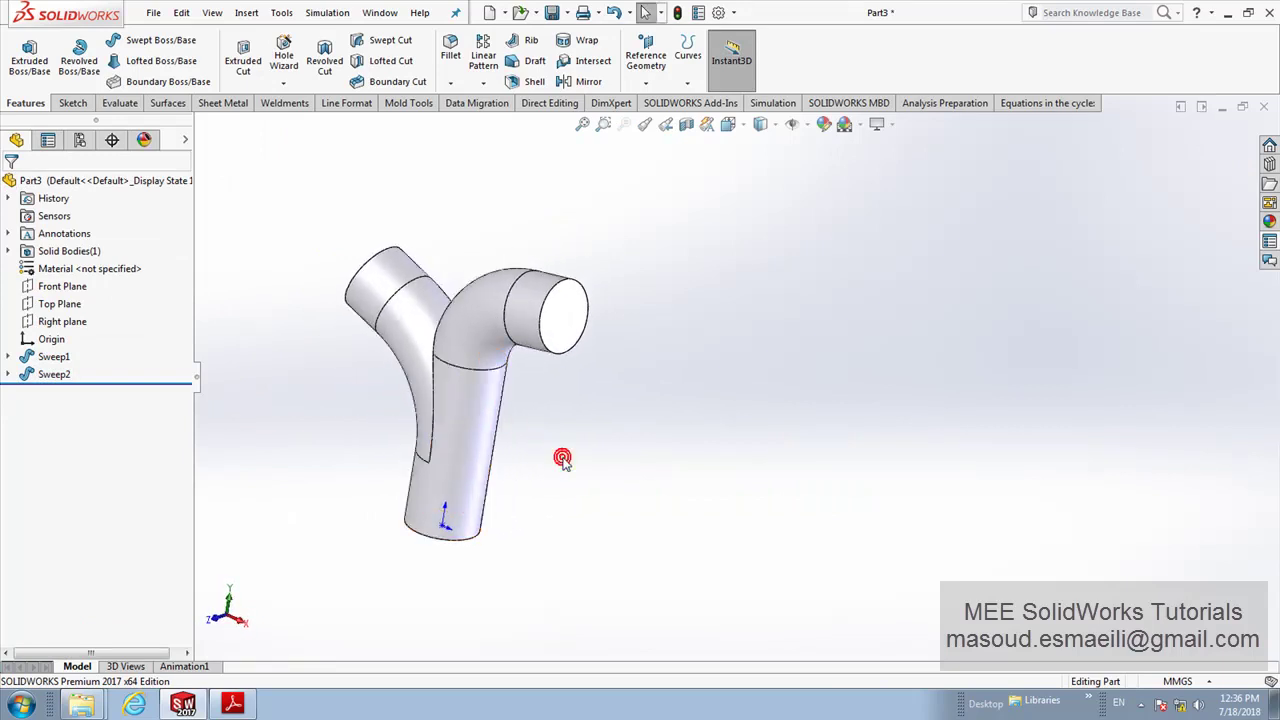
{"action": "left_click", "coordinate": [232, 705]}
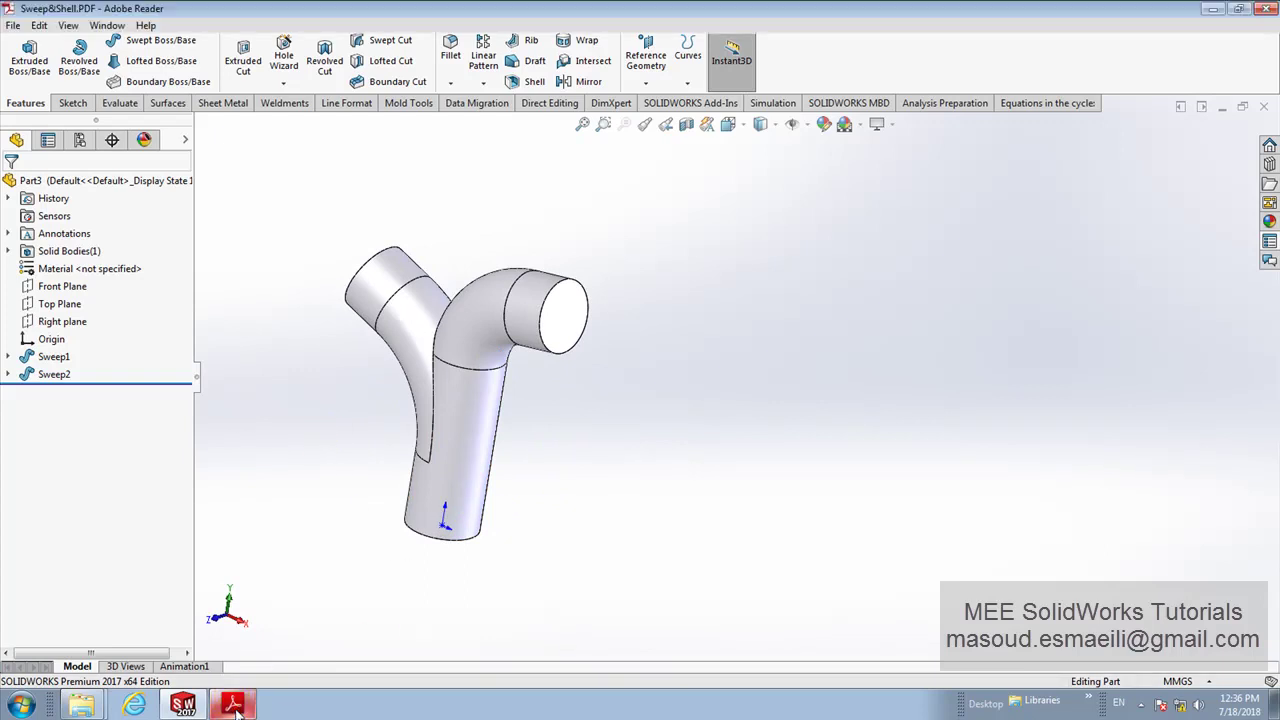
{"action": "scroll", "coordinate": [693, 447], "scroll_direction": "down", "scroll_amount": 1, "text": "ctrl"}
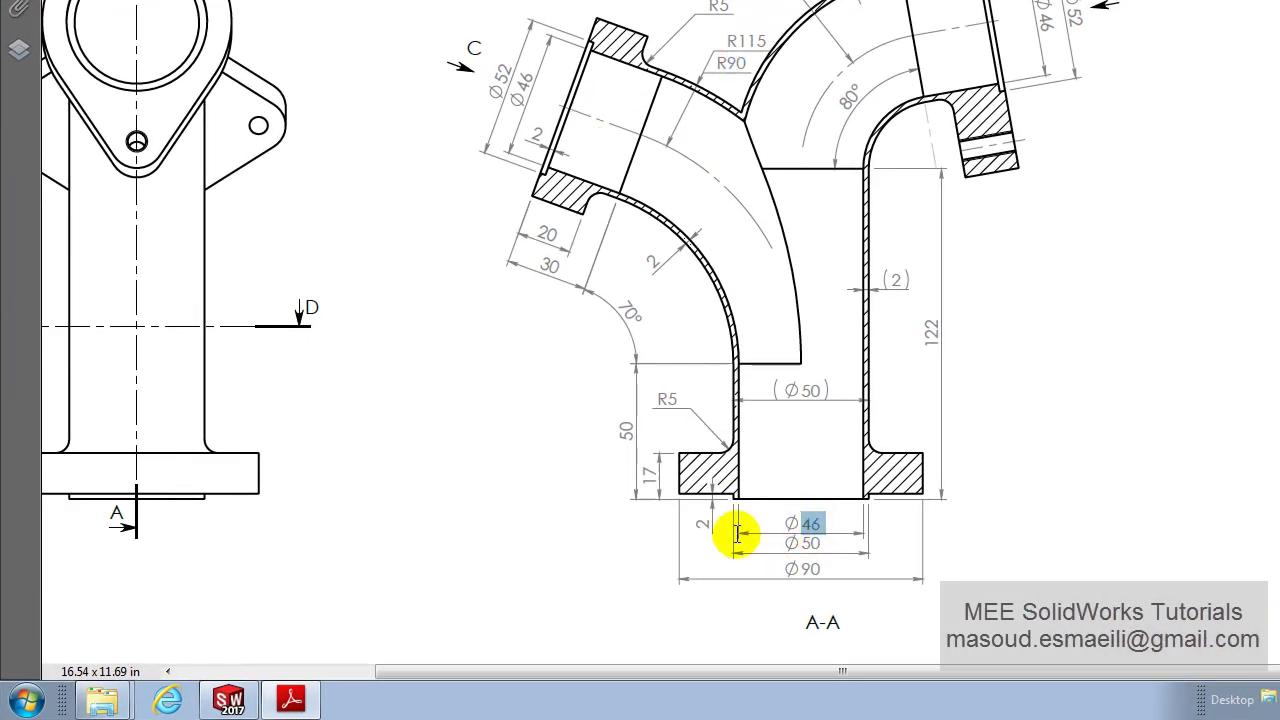
{"action": "left_click", "coordinate": [230, 699]}
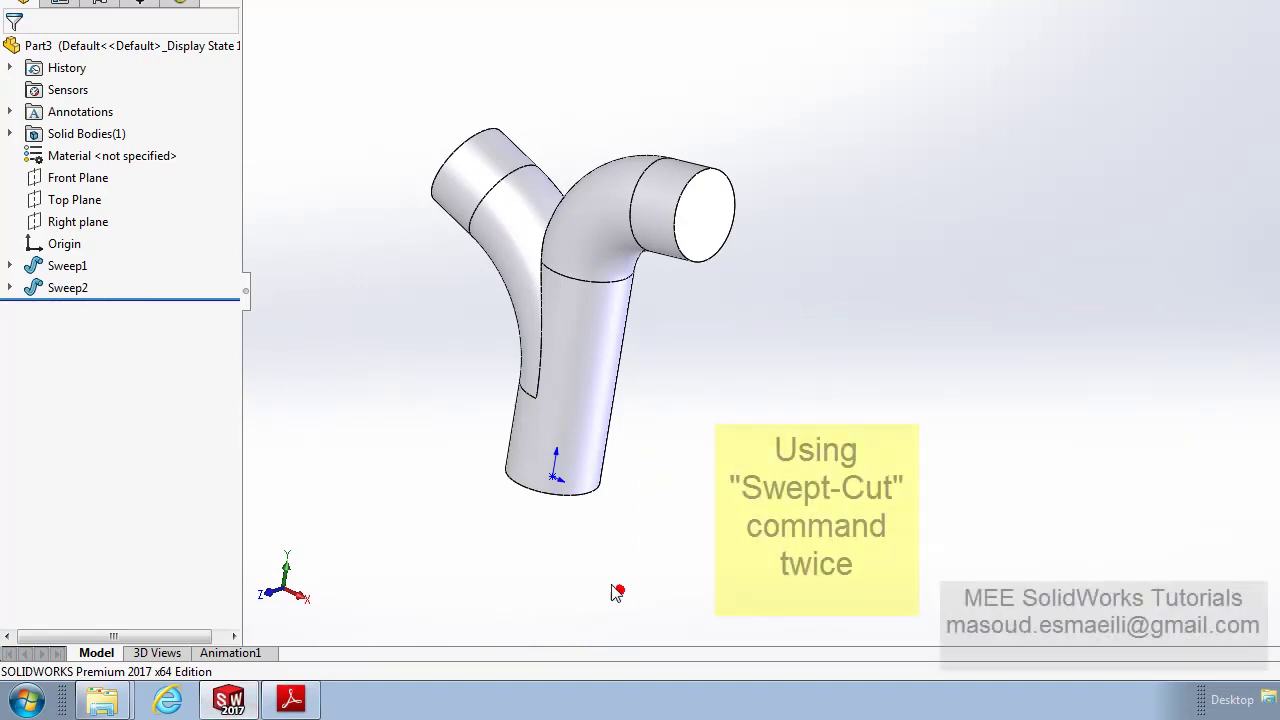
Step: Start a sketch on the bottom end face and draw a circle at the origin
{"action": "mouse_move", "coordinate": [617, 592]}
{"action": "middle_mouse_down"}
{"action": "mouse_move", "coordinate": [614, 386]}
{"action": "mouse_move", "coordinate": [586, 443]}
{"action": "middle_mouse_up"}
{"action": "scroll", "coordinate": [586, 443], "scroll_direction": "down", "scroll_amount": 3}
{"action": "right_click", "coordinate": [484, 492]}
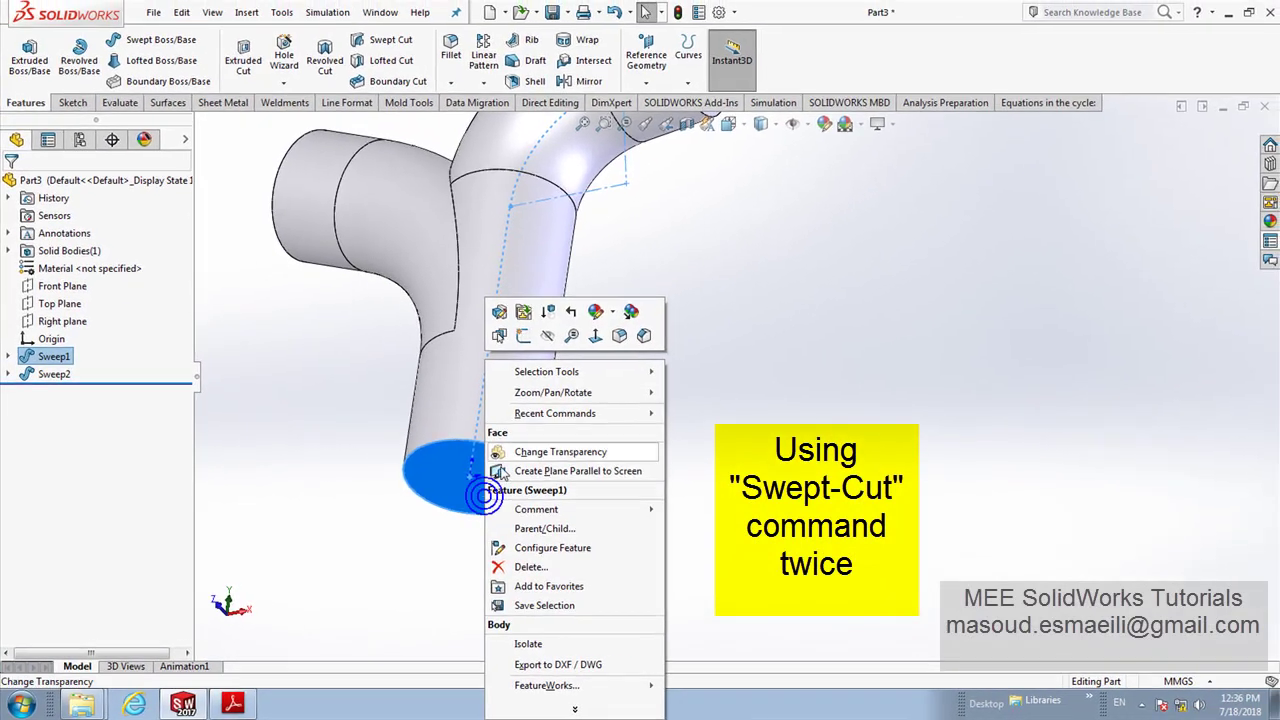
{"action": "left_click", "coordinate": [525, 335]}
{"action": "left_click", "coordinate": [137, 44]}
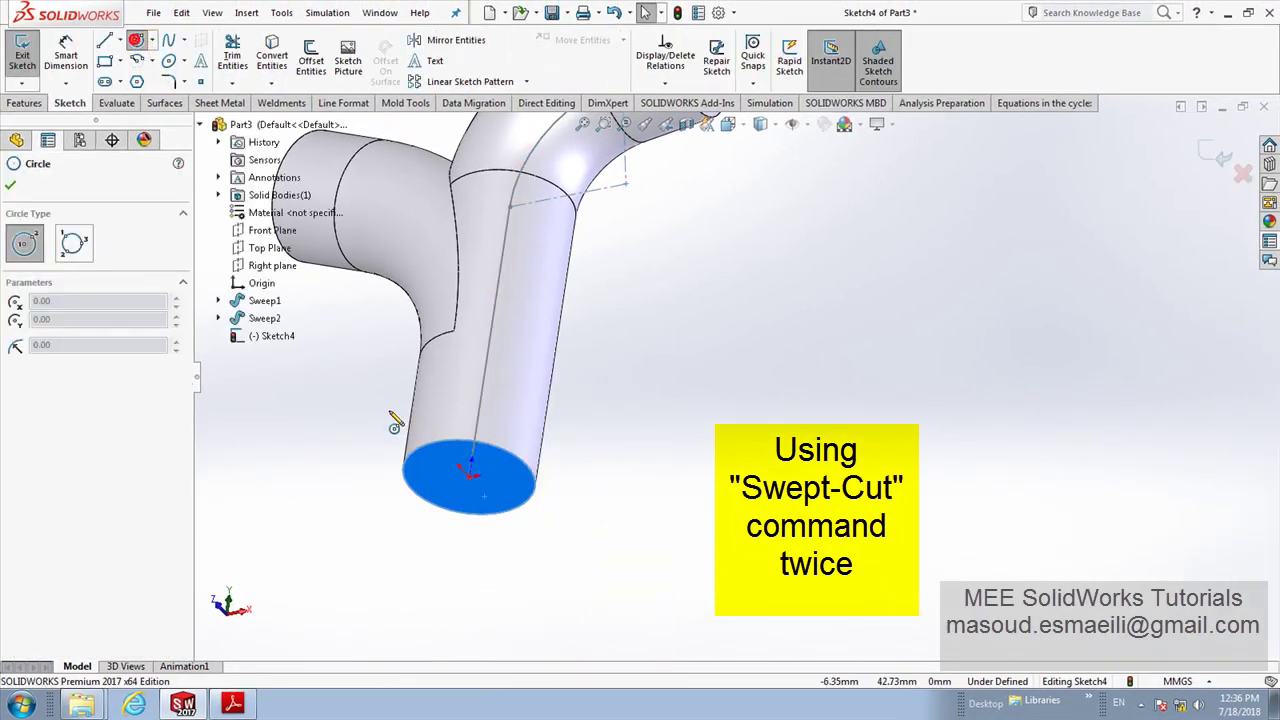
{"action": "left_click", "coordinate": [470, 478]}
{"action": "left_click", "coordinate": [504, 468]}
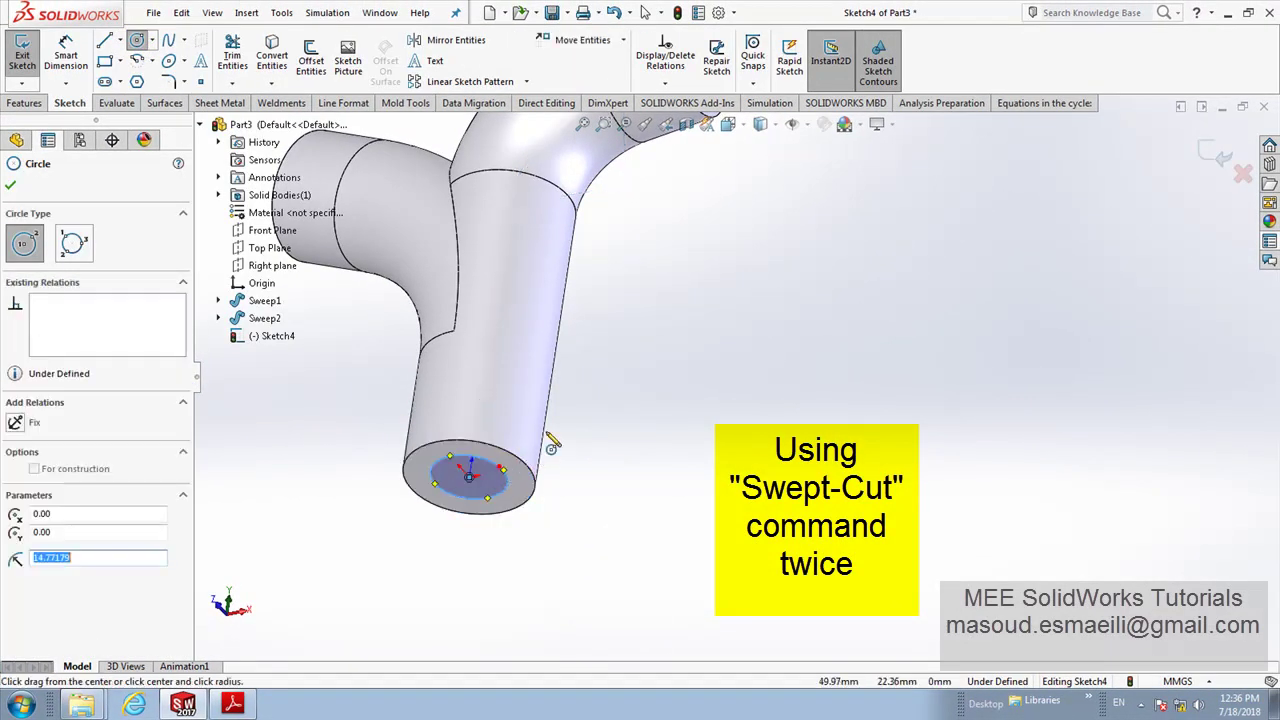
Step: Dimension the circle to Ø46 and exit the sketch as Sketch4
{"action": "right_click", "coordinate": [614, 380]}
{"action": "left_click", "coordinate": [770, 355]}
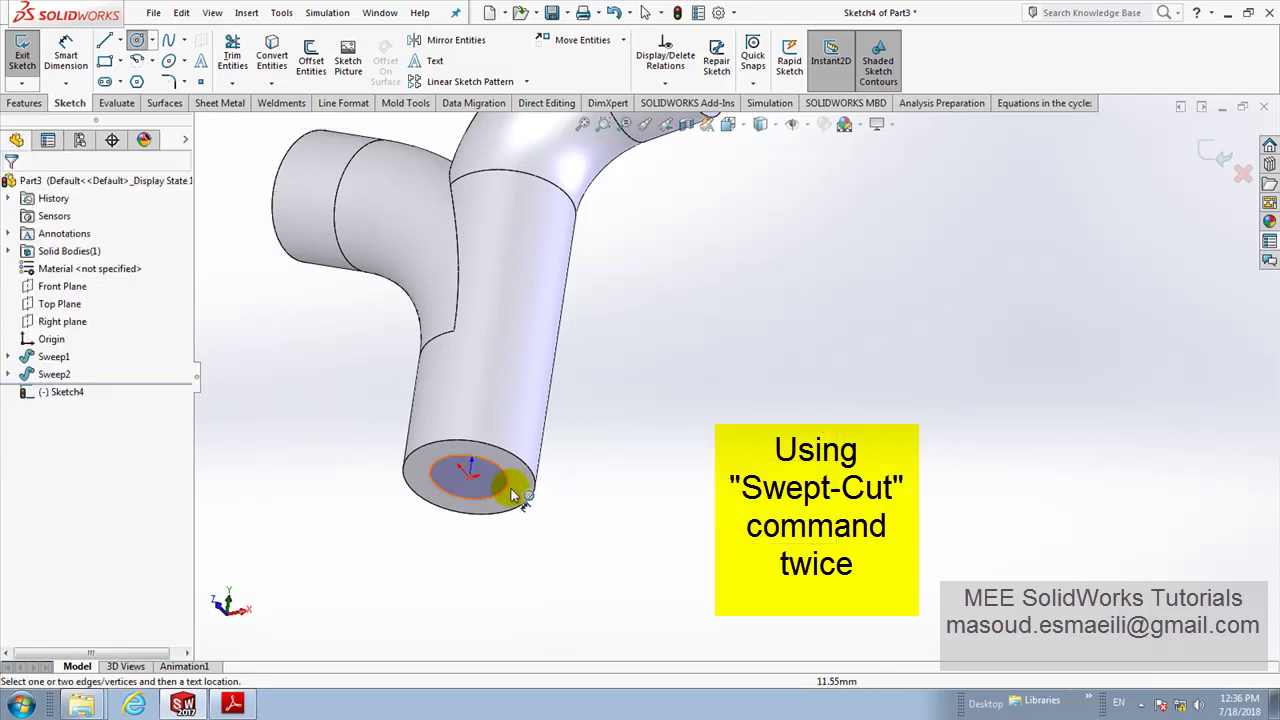
{"action": "left_click", "coordinate": [512, 488]}
{"action": "left_click", "coordinate": [539, 532]}
{"action": "type", "text": "46"}
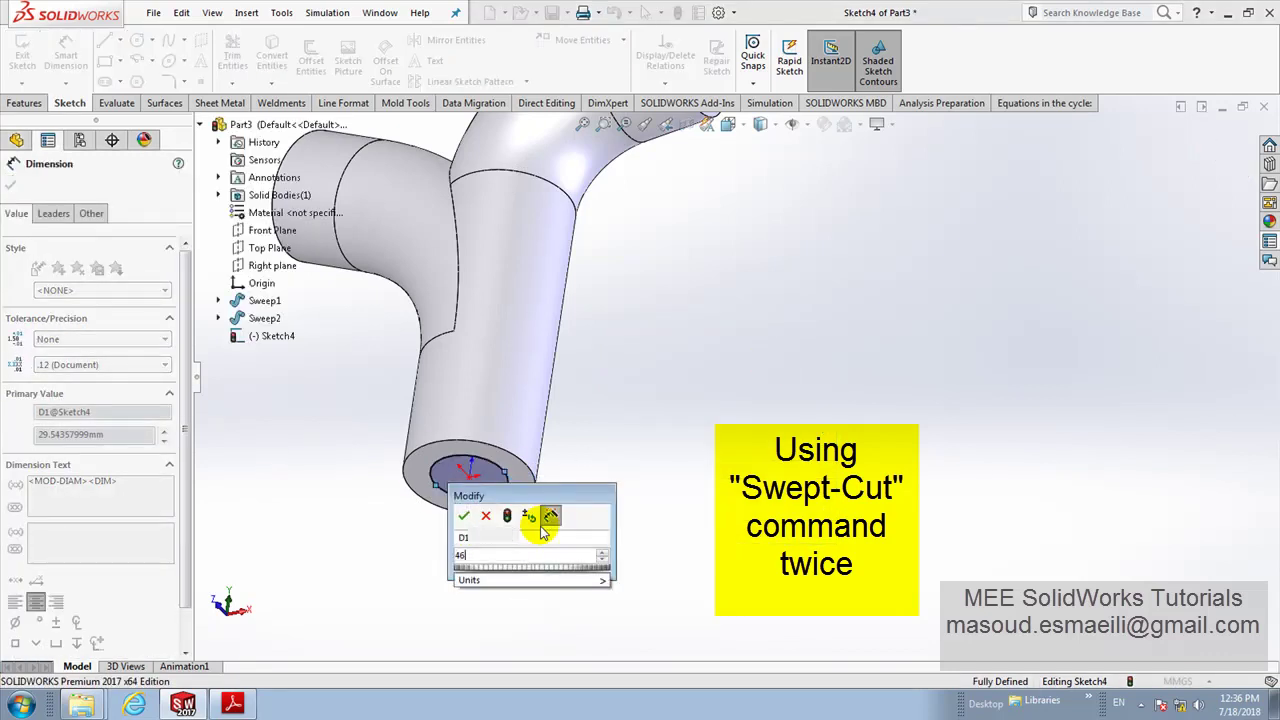
{"action": "key", "text": "Return"}
{"action": "right_click", "coordinate": [668, 308]}
{"action": "left_click", "coordinate": [702, 347]}
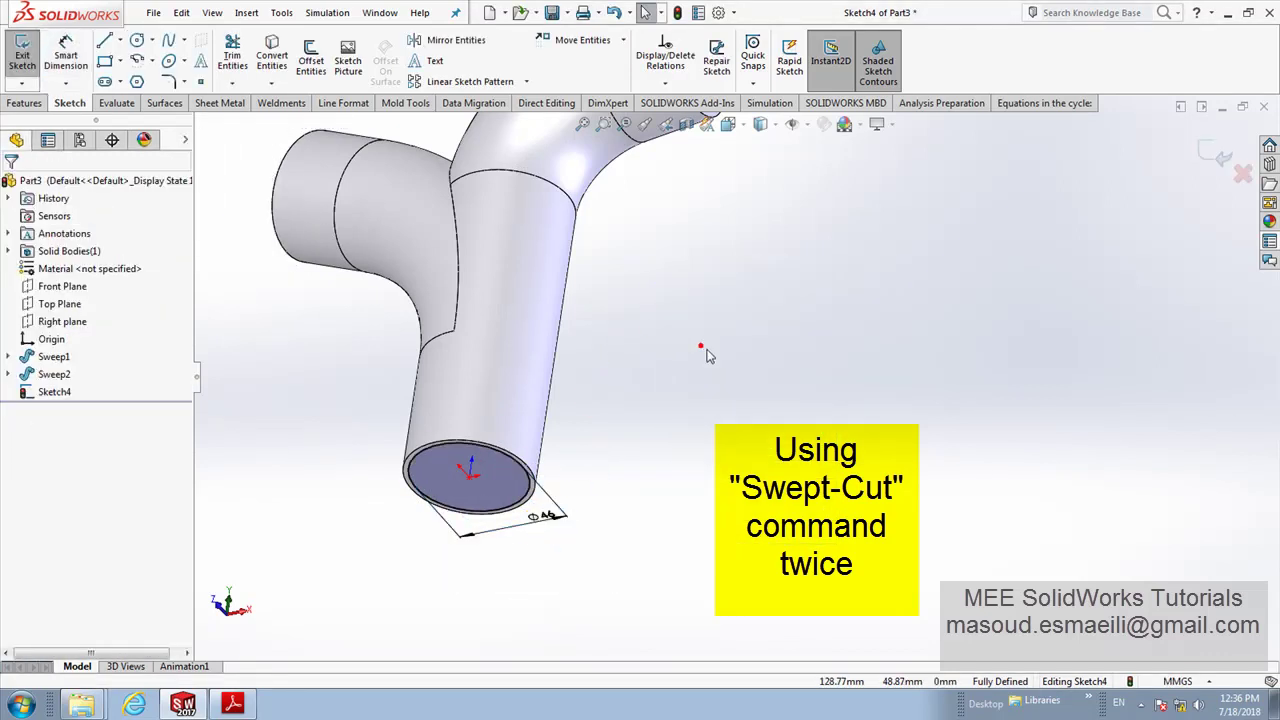
{"action": "left_click", "coordinate": [1222, 157]}
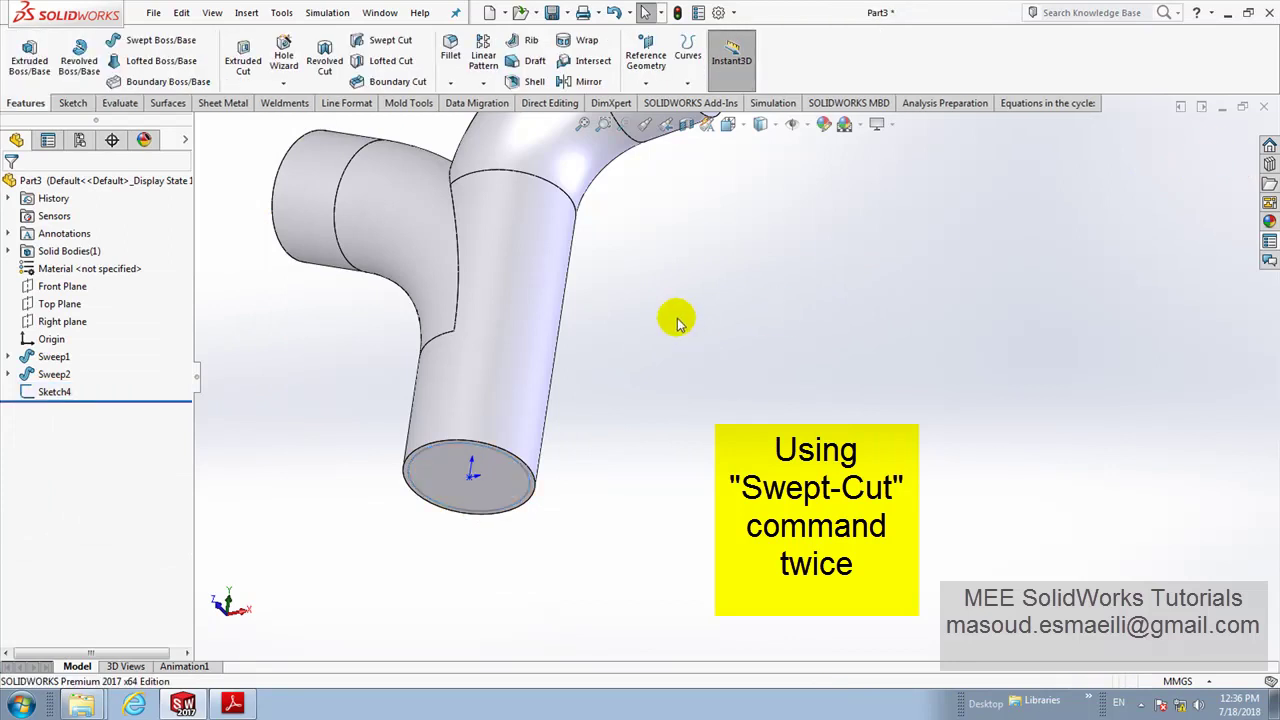
{"action": "middle_click_drag", "start_coordinate": [677, 320], "coordinate": [640, 423], "text": "ctrl"}
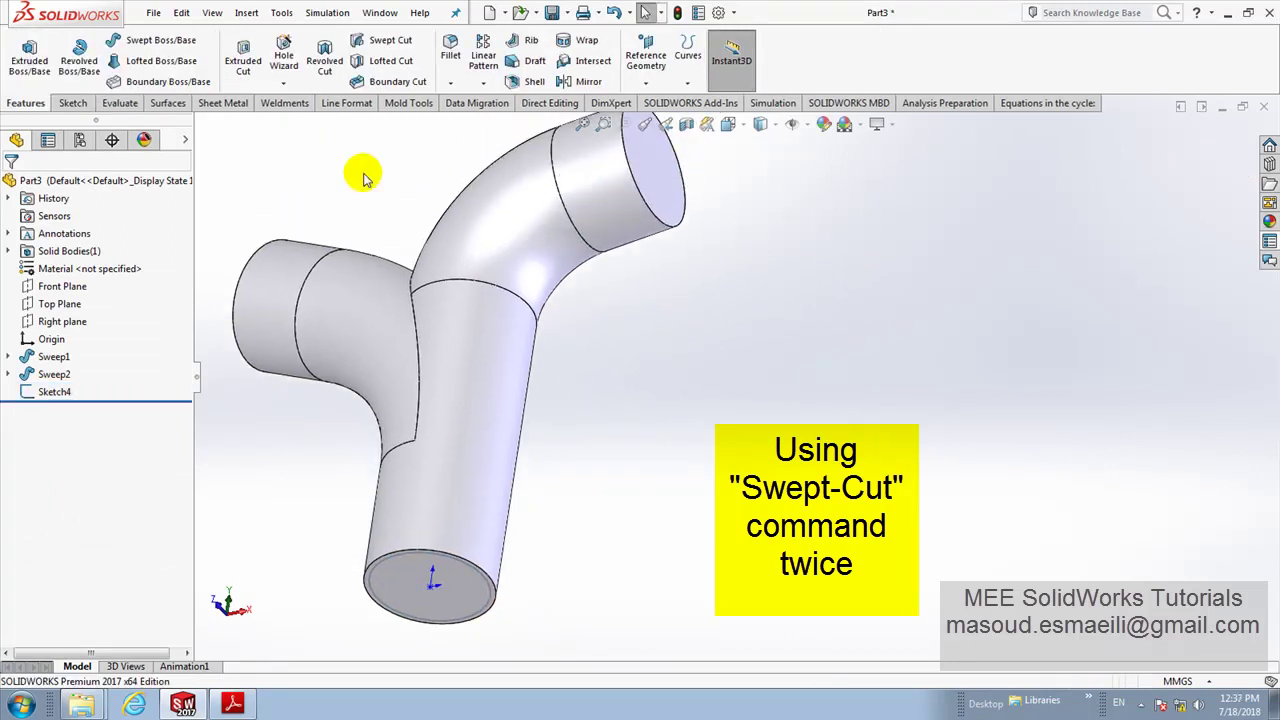
Step: Swept-cut the Ø46 Sketch4 circle along Sketch2 to bore the right branch as Cut-Sweep1
{"action": "left_click", "coordinate": [390, 42]}
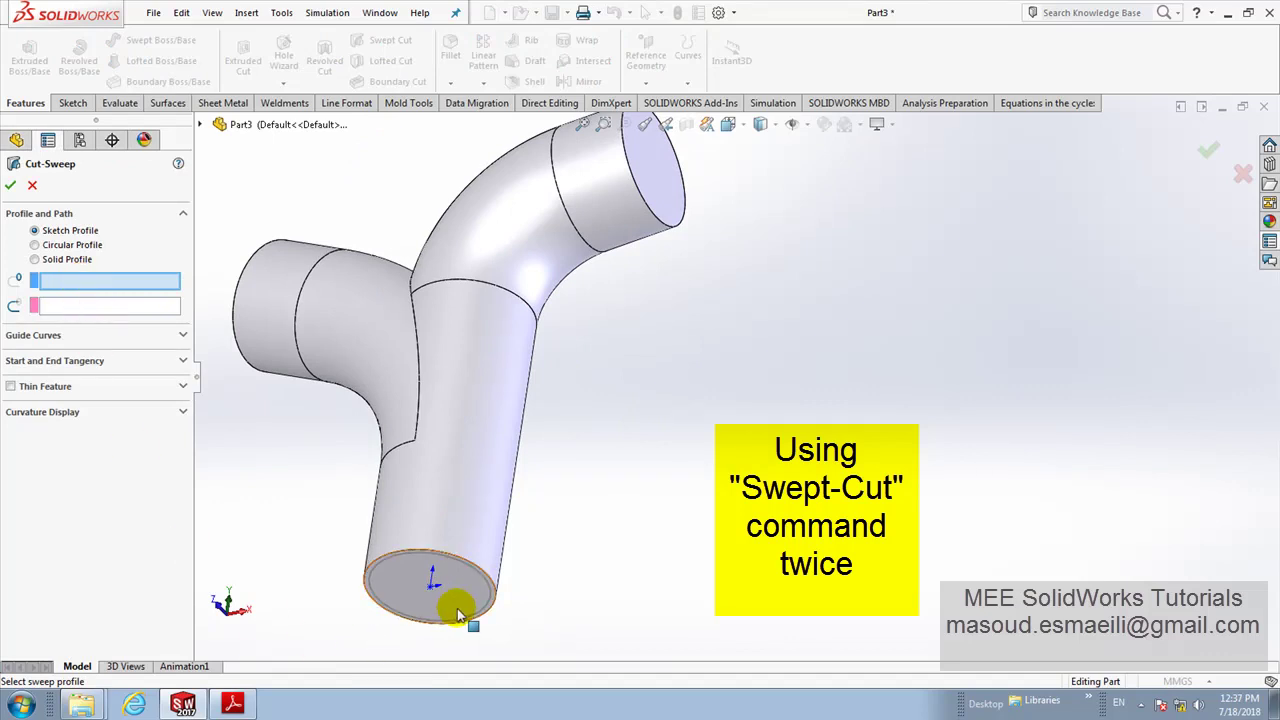
{"action": "left_click", "coordinate": [487, 595]}
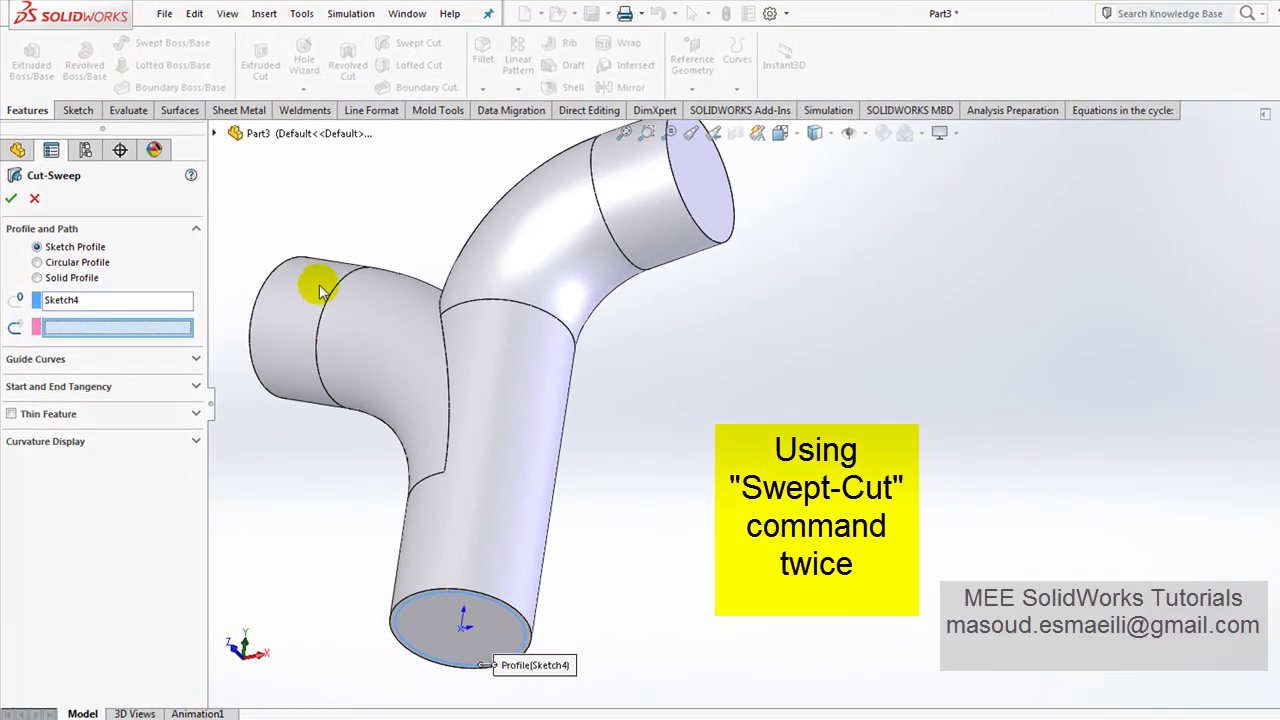
{"action": "left_click", "coordinate": [213, 133]}
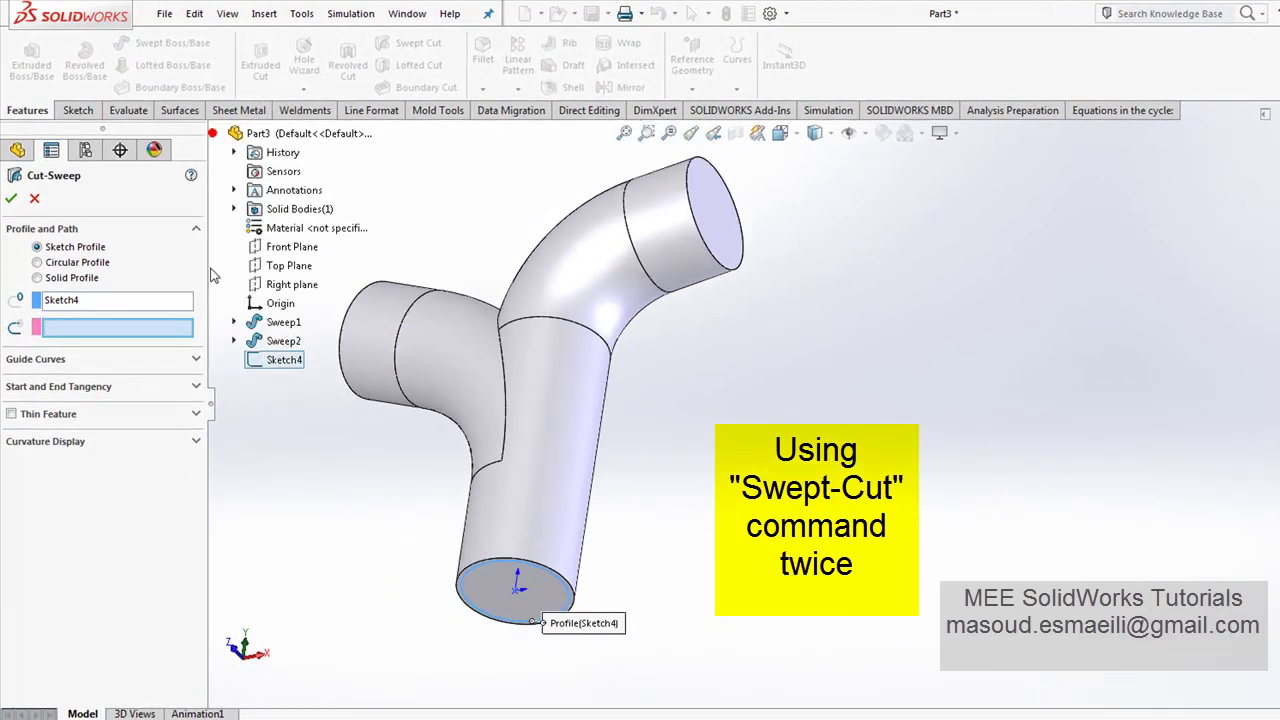
{"action": "left_click", "coordinate": [234, 322]}
{"action": "left_click", "coordinate": [301, 359]}
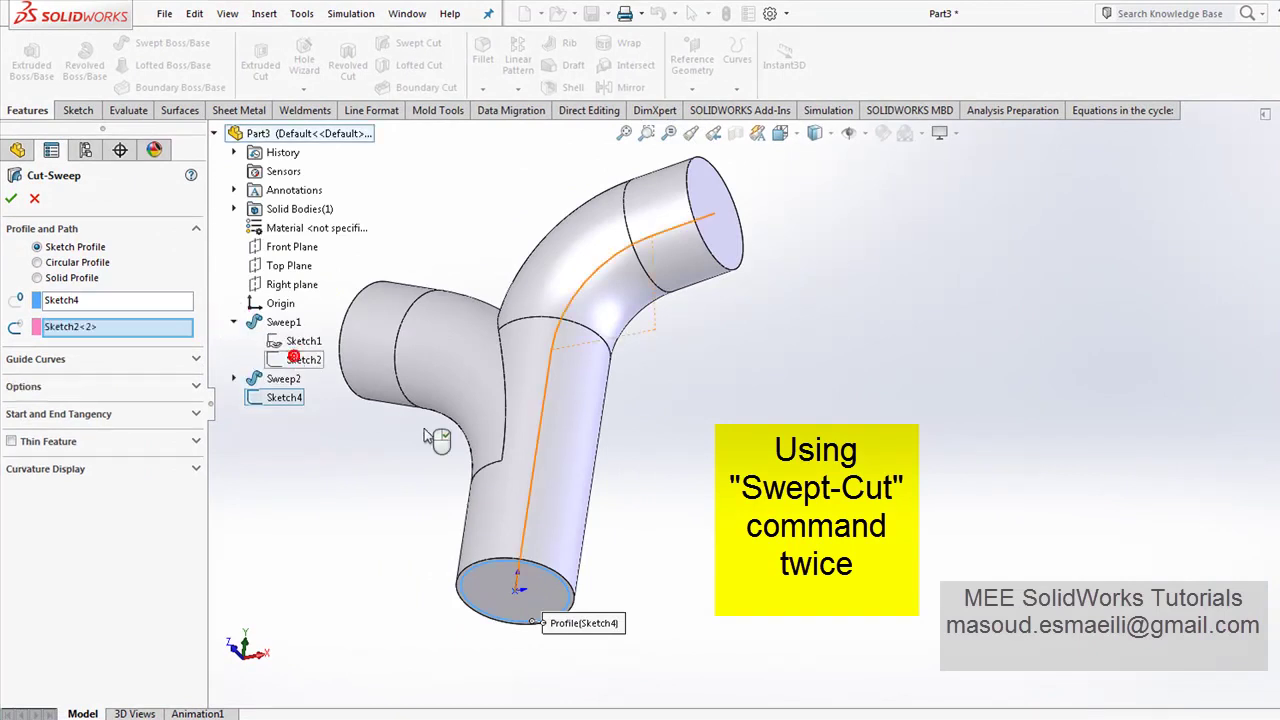
{"action": "mouse_move", "coordinate": [620, 316]}
{"action": "middle_mouse_down"}
{"action": "mouse_move", "coordinate": [609, 409]}
{"action": "mouse_move", "coordinate": [631, 420]}
{"action": "mouse_move", "coordinate": [603, 417]}
{"action": "mouse_move", "coordinate": [612, 430]}
{"action": "middle_mouse_up"}
{"action": "left_click", "coordinate": [13, 200]}
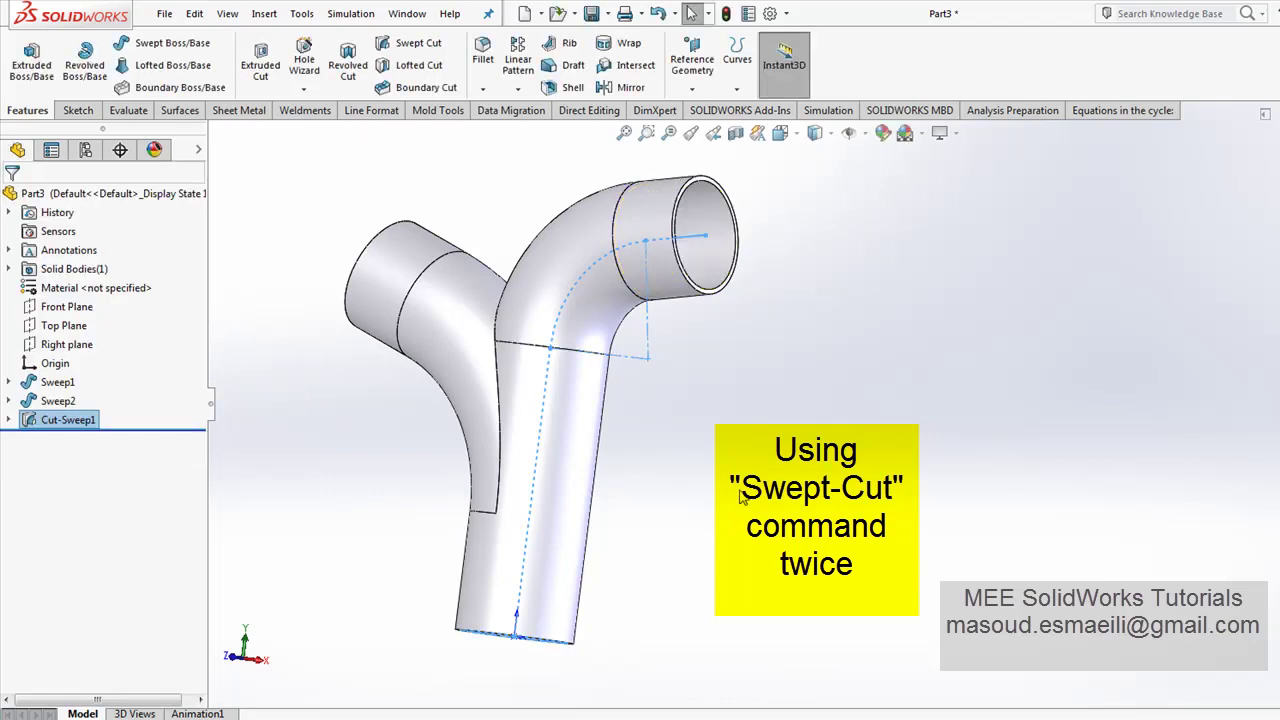
{"action": "mouse_move", "coordinate": [754, 348]}
{"action": "middle_mouse_down"}
{"action": "mouse_move", "coordinate": [669, 383]}
{"action": "mouse_move", "coordinate": [691, 297]}
{"action": "mouse_move", "coordinate": [671, 429]}
{"action": "mouse_move", "coordinate": [674, 360]}
{"action": "mouse_move", "coordinate": [623, 443]}
{"action": "mouse_move", "coordinate": [694, 409]}
{"action": "mouse_move", "coordinate": [623, 405]}
{"action": "middle_mouse_up"}
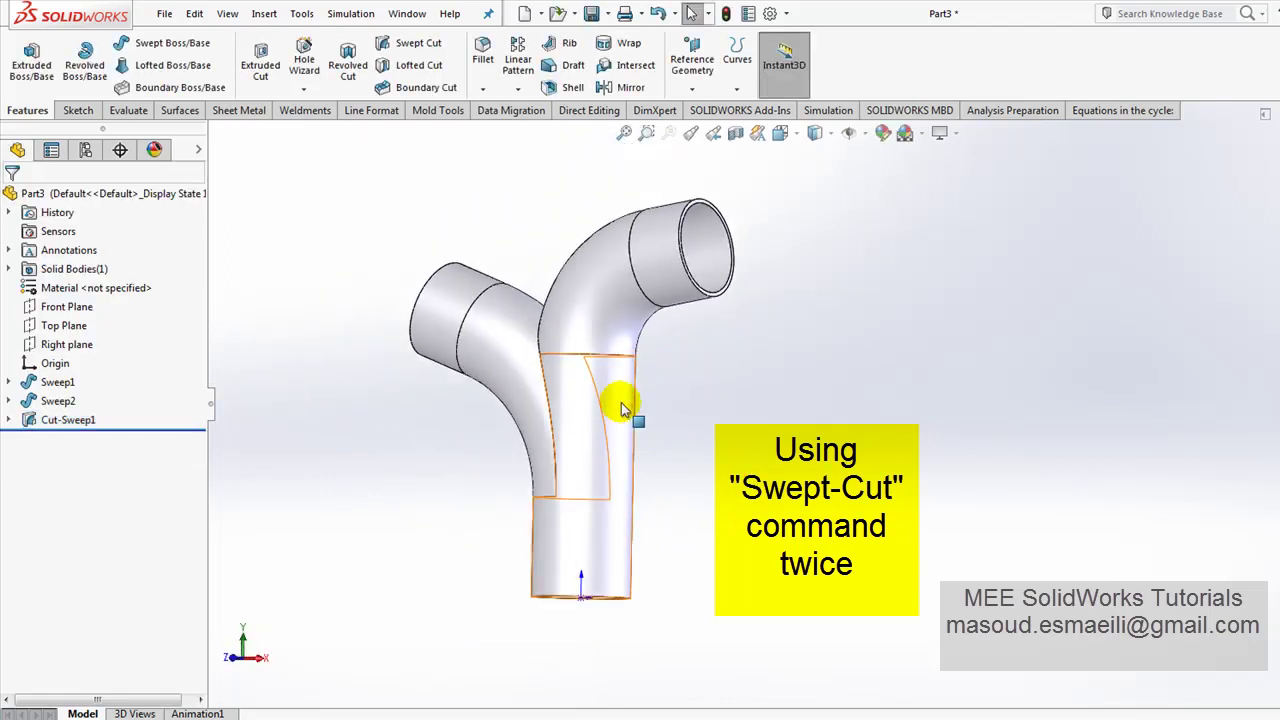
{"action": "left_click", "coordinate": [418, 43]}
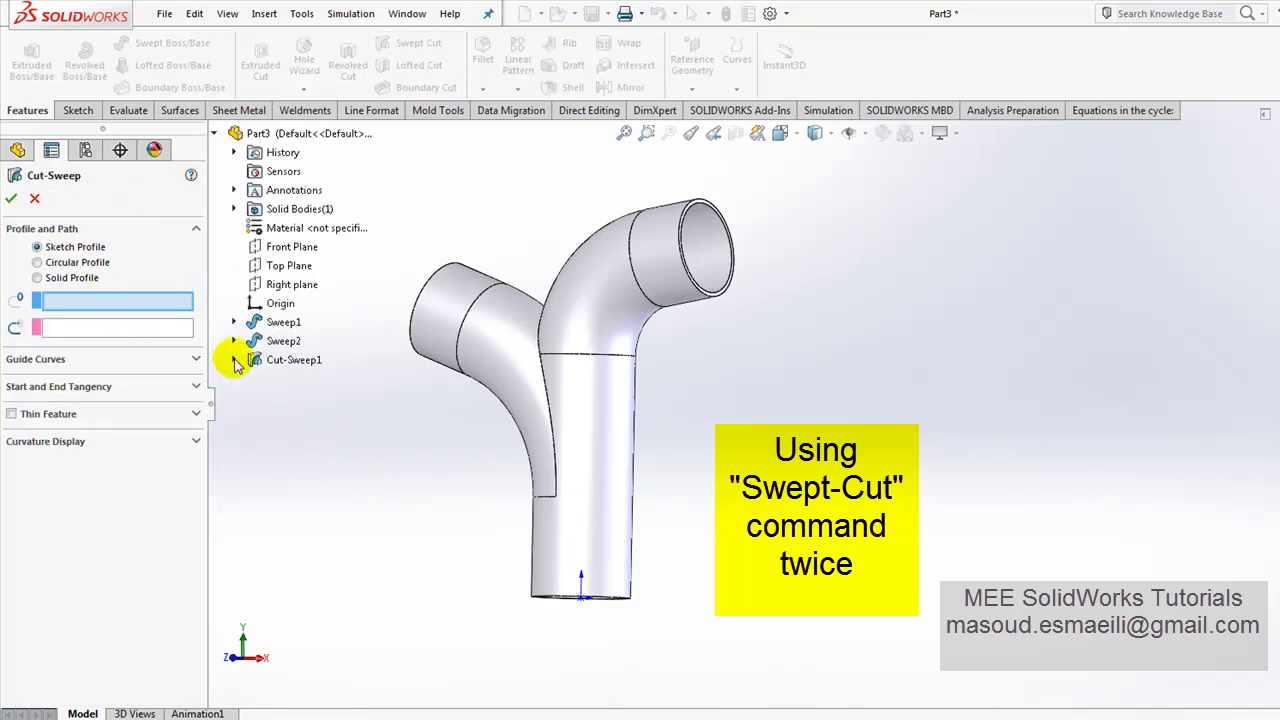
Step: Swept-cut the Sketch4 circle along Sketch3 to bore the left branch as Cut-Sweep2
{"action": "left_click", "coordinate": [289, 387]}
{"action": "middle_click_drag", "start_coordinate": [417, 520], "coordinate": [418, 443]}
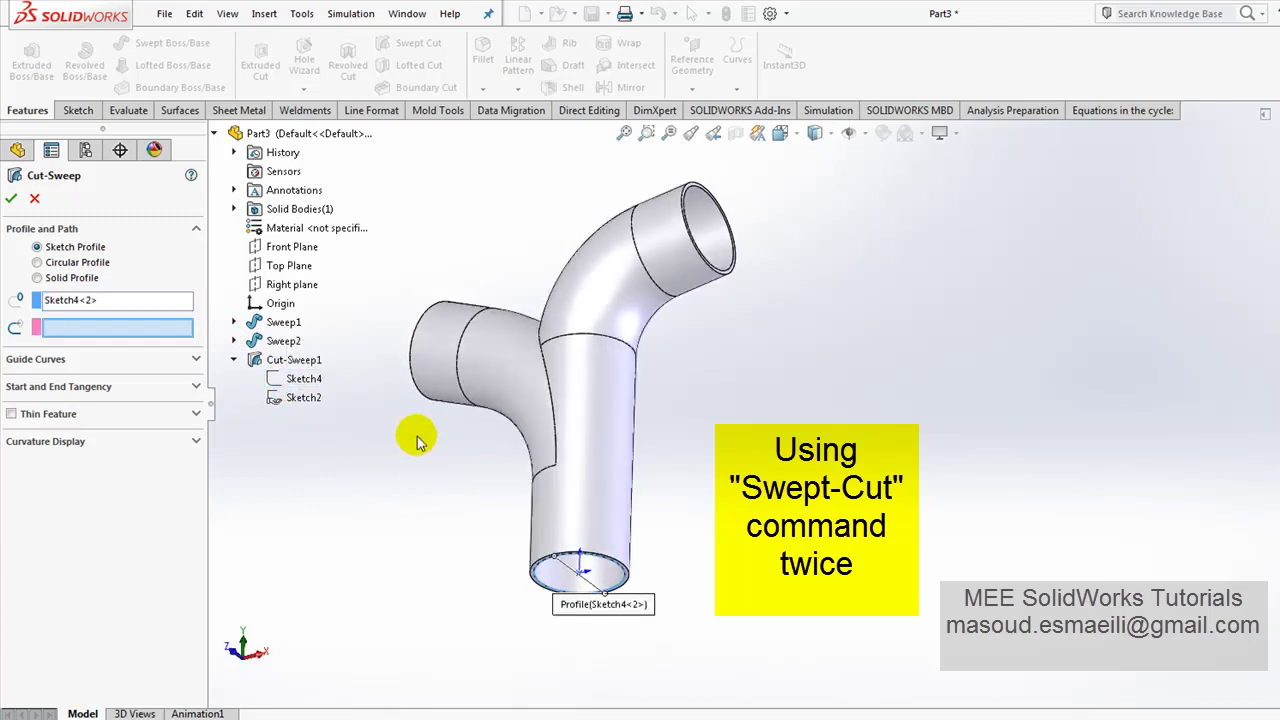
{"action": "left_click", "coordinate": [233, 341]}
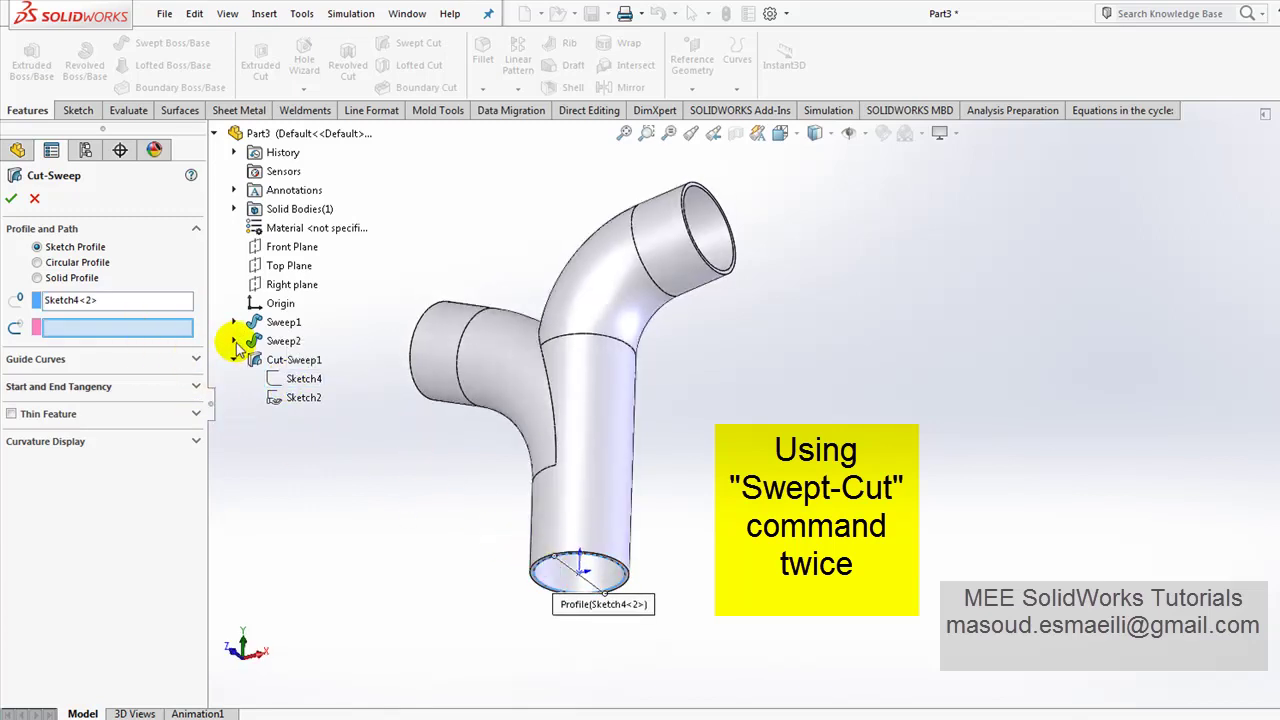
{"action": "left_click", "coordinate": [290, 386]}
{"action": "middle_click_drag", "start_coordinate": [500, 430], "coordinate": [543, 449]}
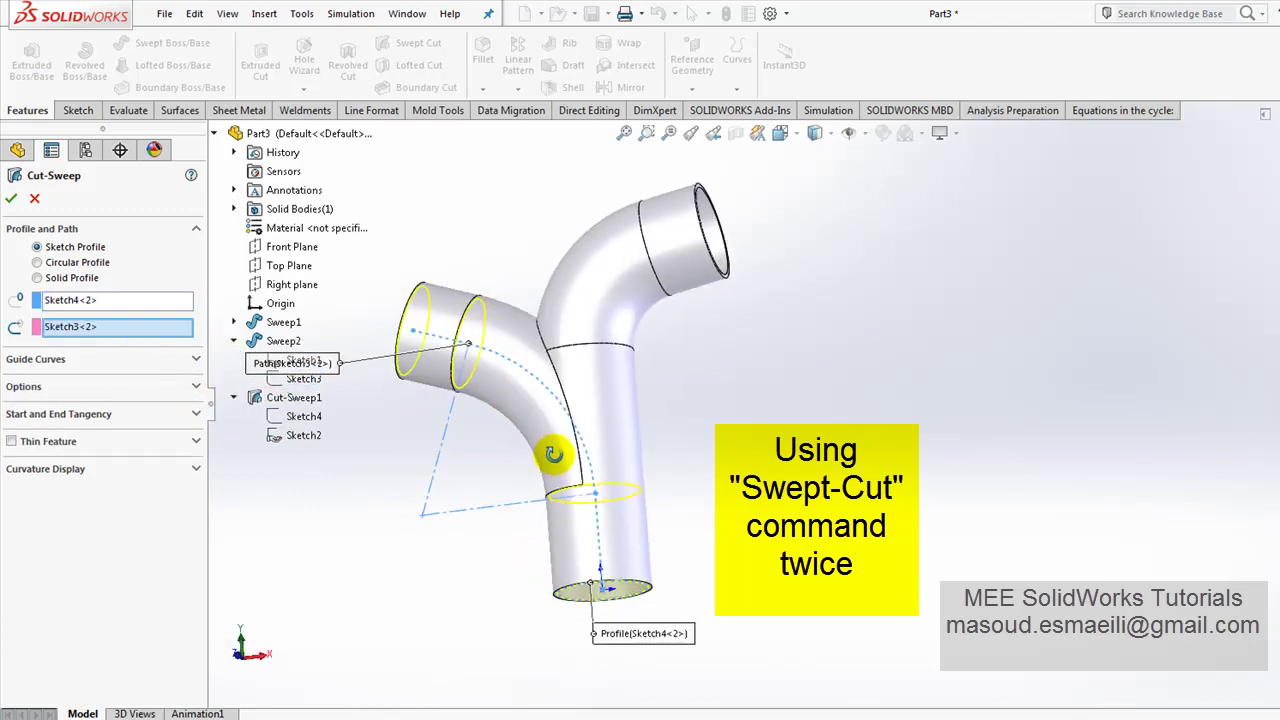
{"action": "left_click", "coordinate": [13, 199]}
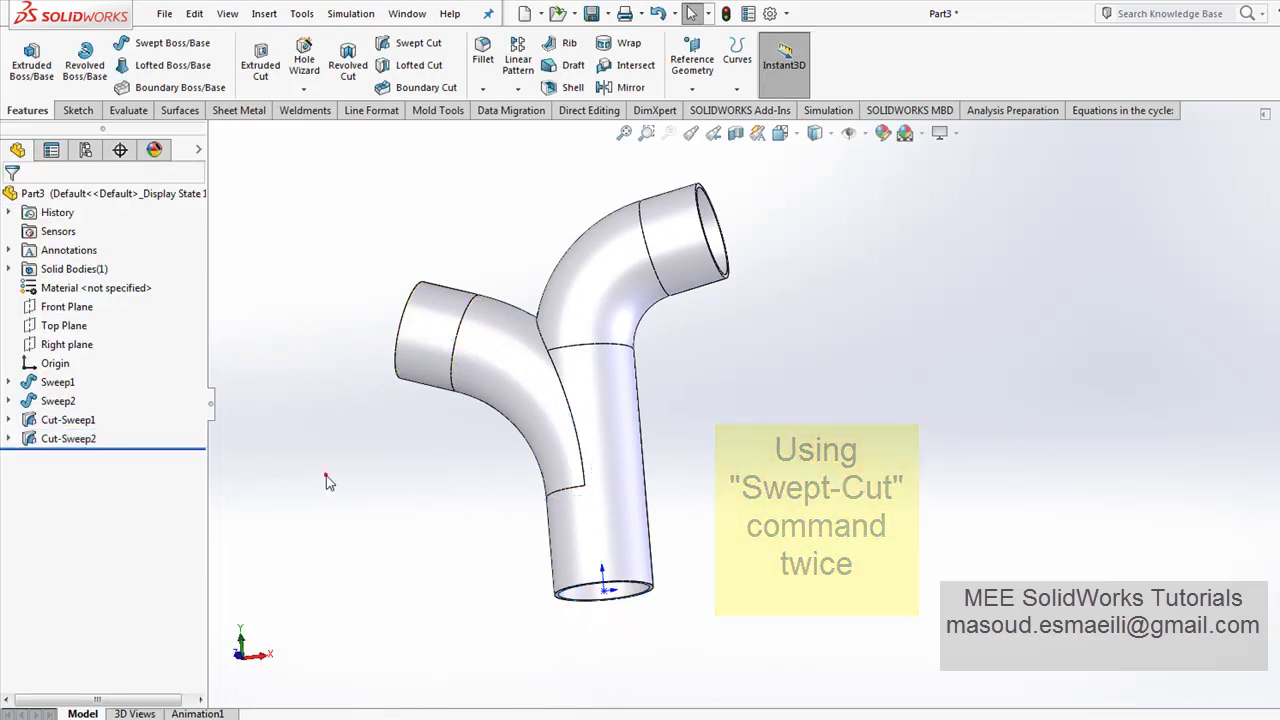
{"action": "mouse_move", "coordinate": [728, 386]}
{"action": "middle_mouse_down"}
{"action": "mouse_move", "coordinate": [609, 491]}
{"action": "mouse_move", "coordinate": [749, 534]}
{"action": "mouse_move", "coordinate": [843, 689]}
{"action": "mouse_move", "coordinate": [791, 586]}
{"action": "mouse_move", "coordinate": [729, 337]}
{"action": "mouse_move", "coordinate": [740, 212]}
{"action": "mouse_move", "coordinate": [700, 414]}
{"action": "mouse_move", "coordinate": [666, 369]}
{"action": "mouse_move", "coordinate": [737, 451]}
{"action": "mouse_move", "coordinate": [707, 493]}
{"action": "mouse_move", "coordinate": [721, 389]}
{"action": "middle_mouse_up"}
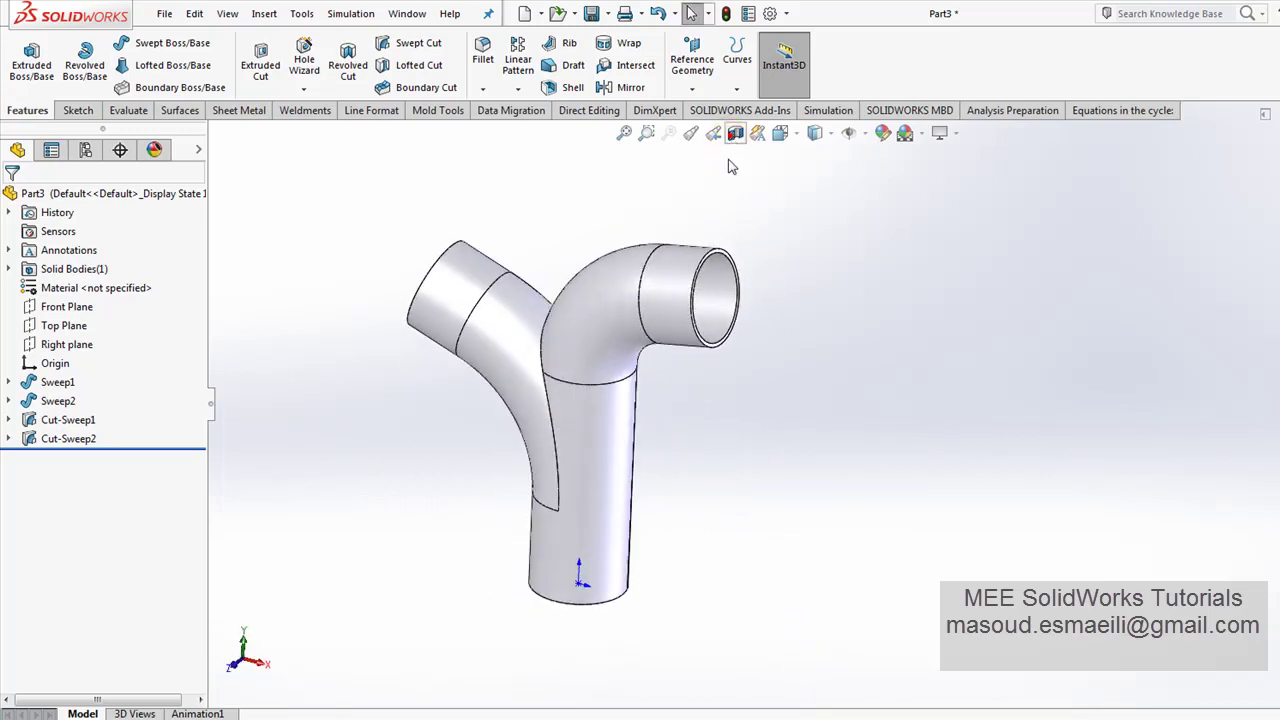
Step: Section the pipe along the Front Plane and orbit to inspect the hollow walls
{"action": "left_click", "coordinate": [735, 133]}
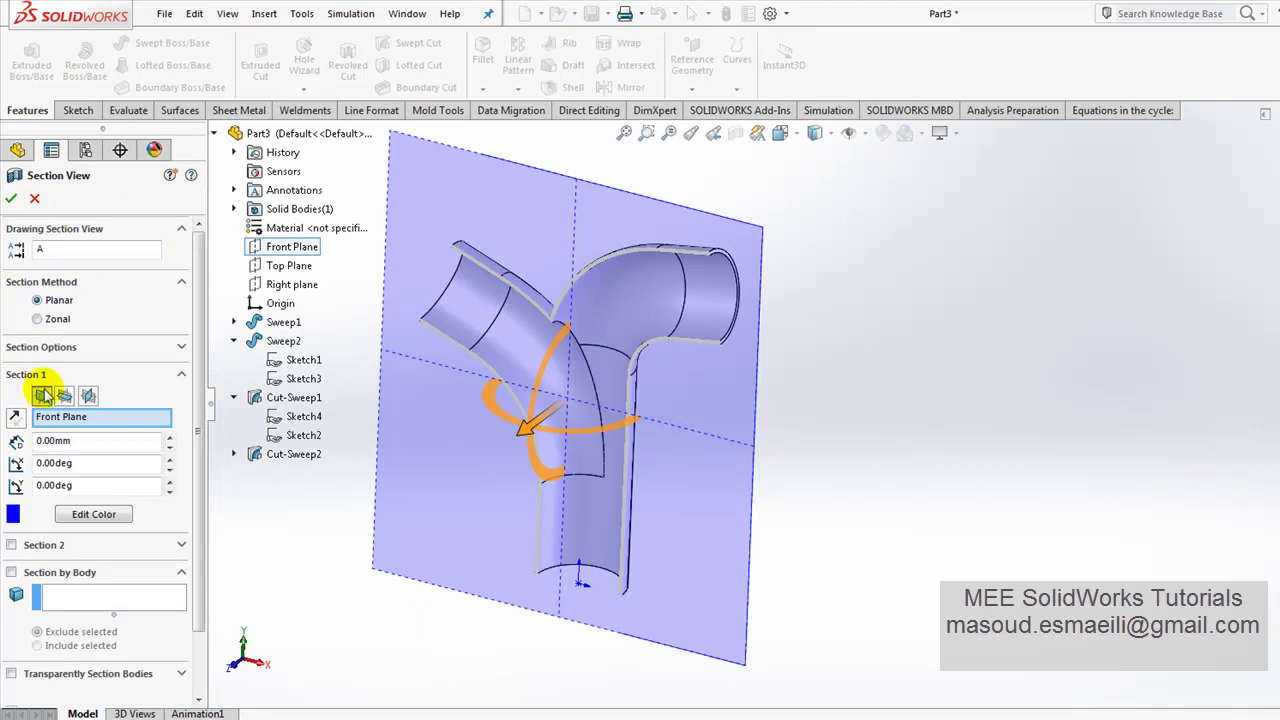
{"action": "left_click", "coordinate": [11, 199]}
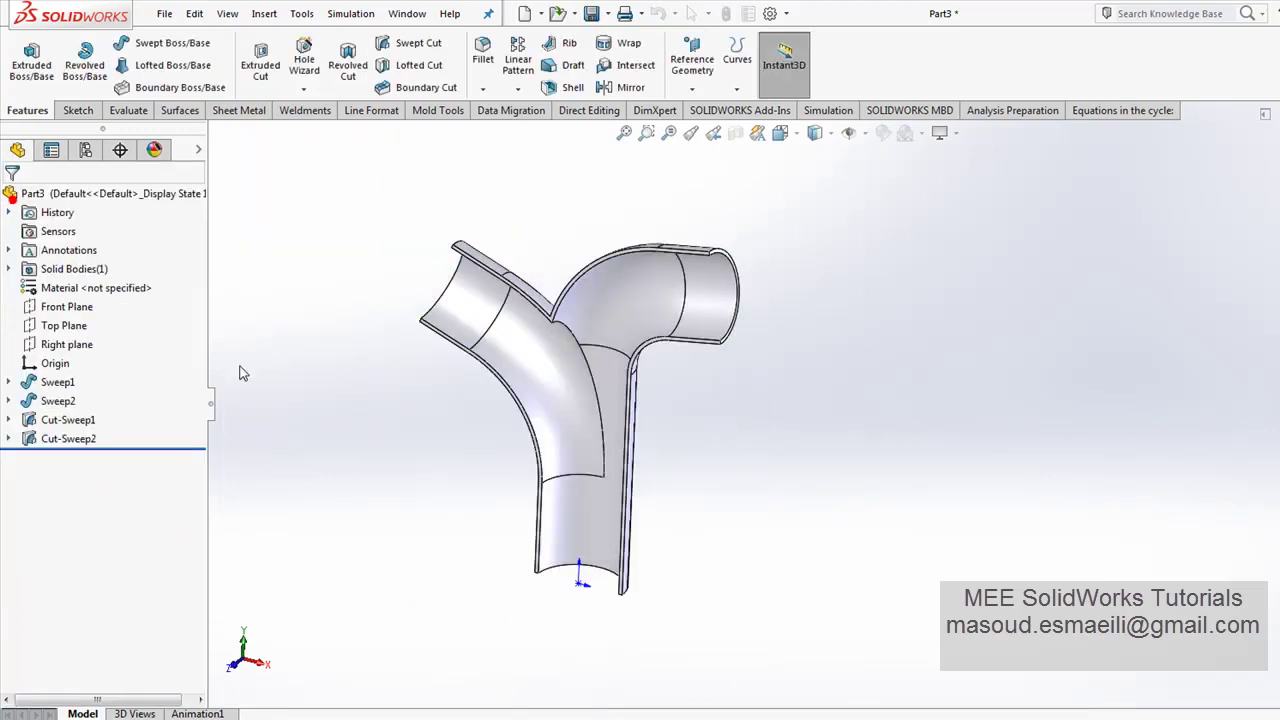
{"action": "mouse_move", "coordinate": [703, 491]}
{"action": "middle_mouse_down"}
{"action": "mouse_move", "coordinate": [600, 386]}
{"action": "mouse_move", "coordinate": [681, 351]}
{"action": "mouse_move", "coordinate": [603, 370]}
{"action": "mouse_move", "coordinate": [634, 420]}
{"action": "middle_mouse_up"}
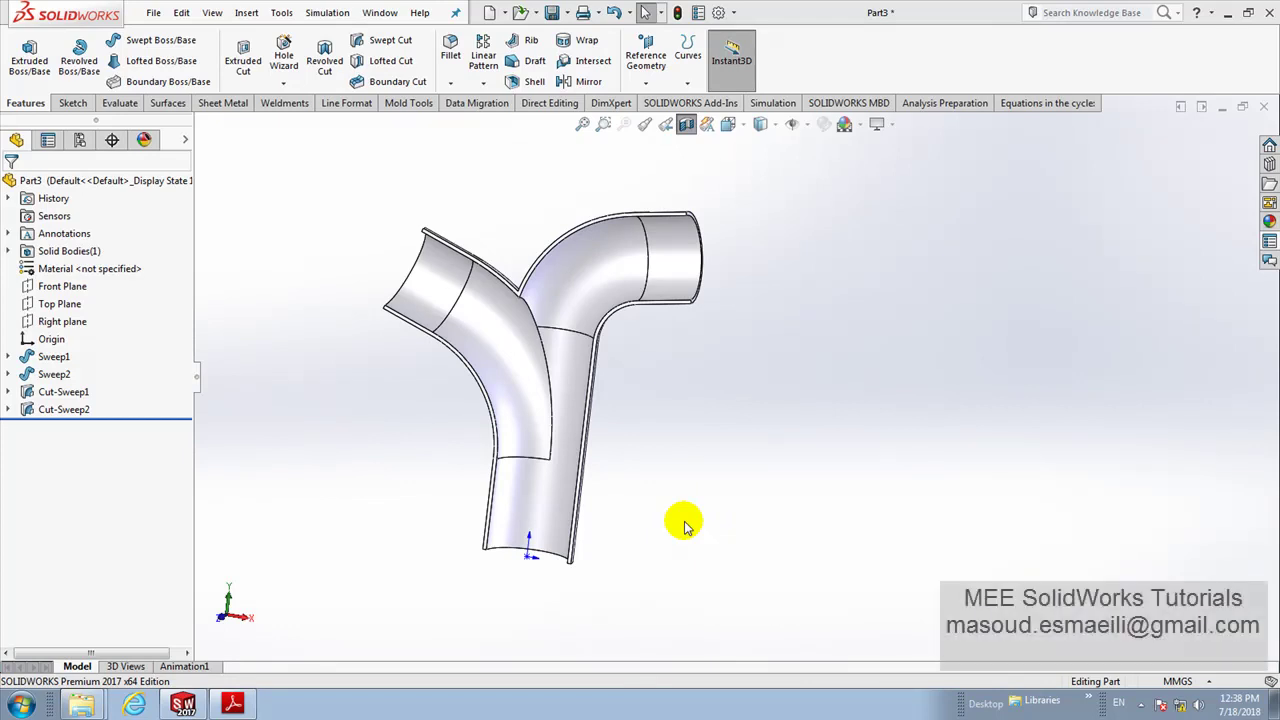
Step: Suppress Cut-Sweep1 and Cut-Sweep2 and turn off the section view
{"action": "left_click", "coordinate": [70, 392]}
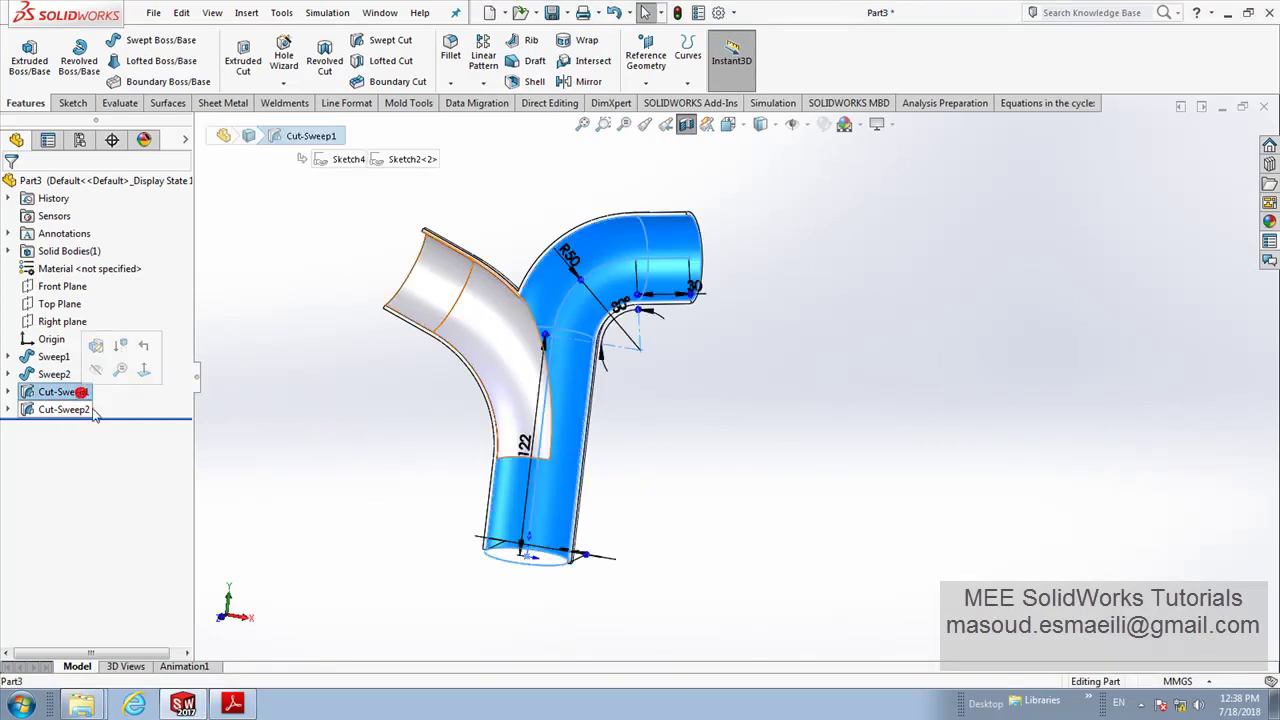
{"action": "left_click", "coordinate": [70, 409], "text": "shift"}
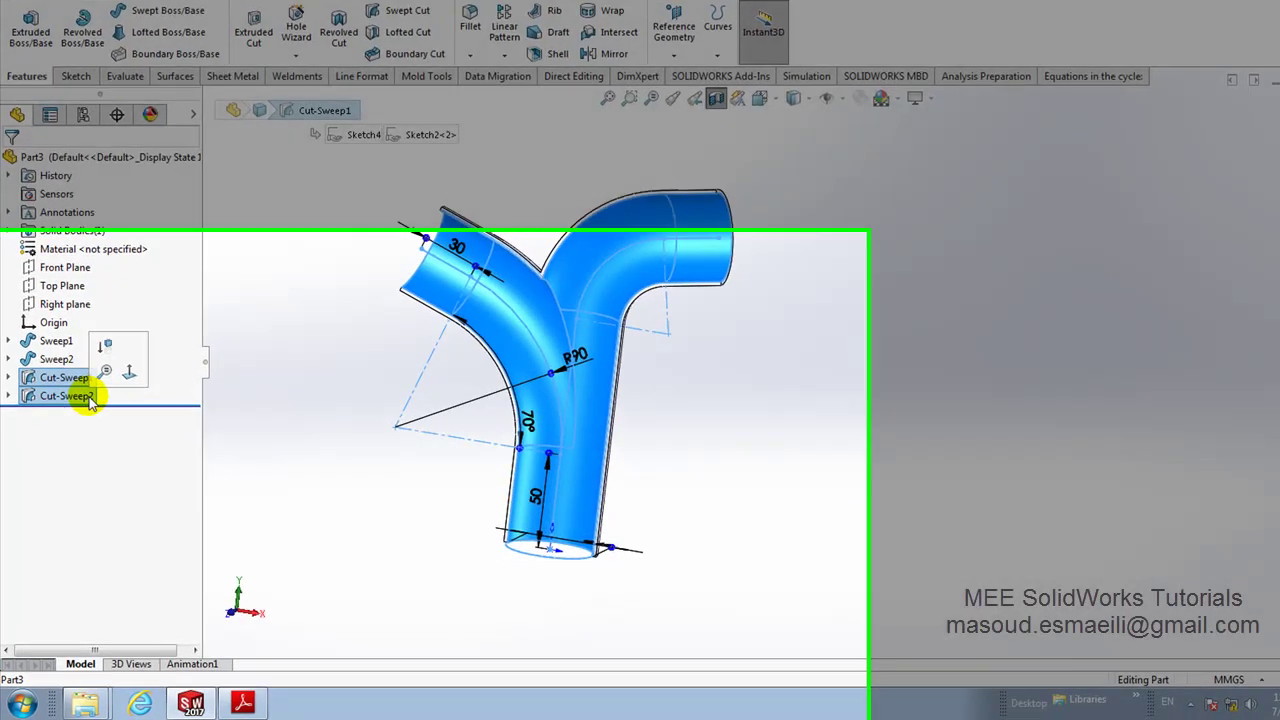
{"action": "right_click", "coordinate": [88, 398]}
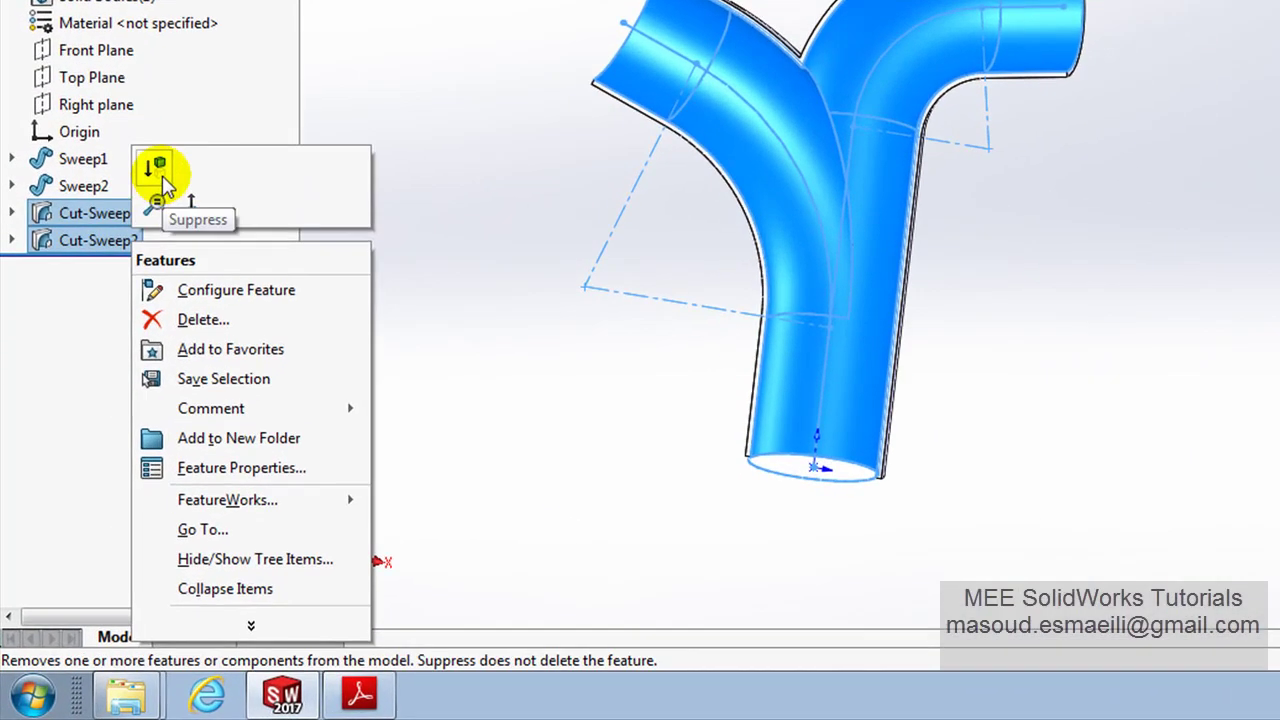
{"action": "left_click", "coordinate": [160, 170]}
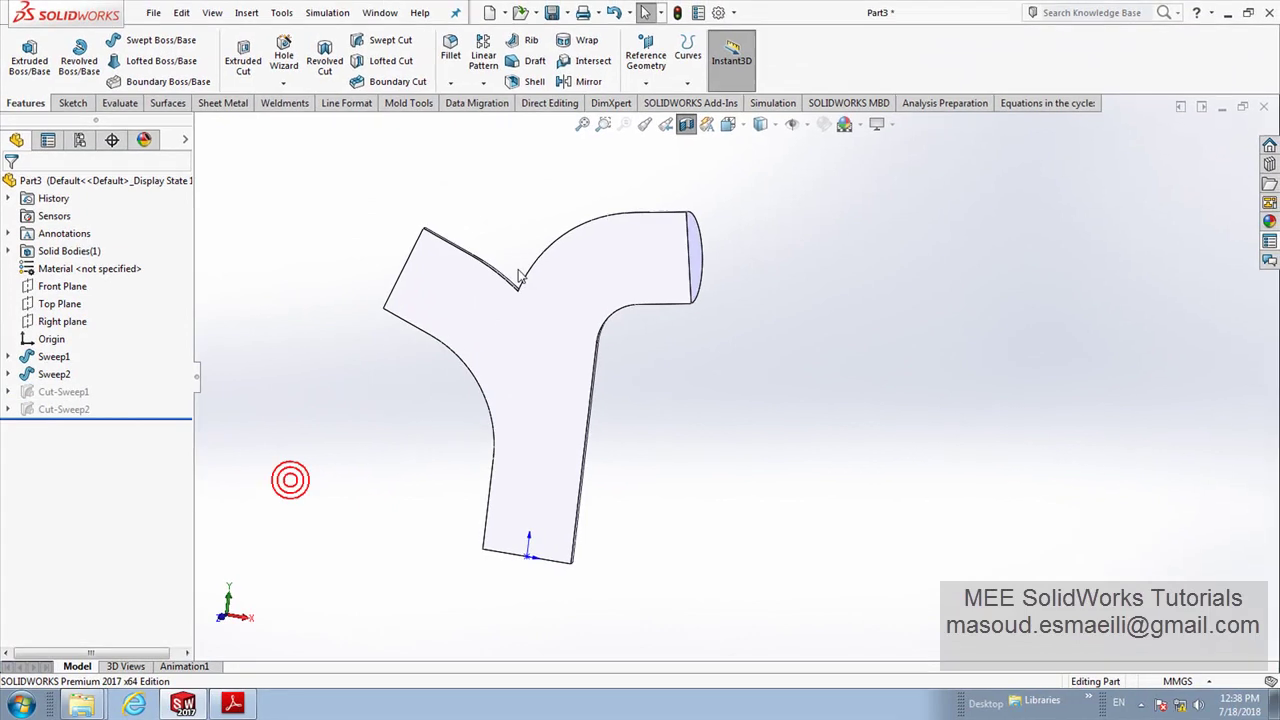
{"action": "left_click", "coordinate": [686, 124]}
{"action": "mouse_move", "coordinate": [677, 400]}
{"action": "middle_mouse_down"}
{"action": "mouse_move", "coordinate": [540, 245]}
{"action": "mouse_move", "coordinate": [540, 443]}
{"action": "mouse_move", "coordinate": [609, 300]}
{"action": "mouse_move", "coordinate": [543, 480]}
{"action": "middle_mouse_up"}
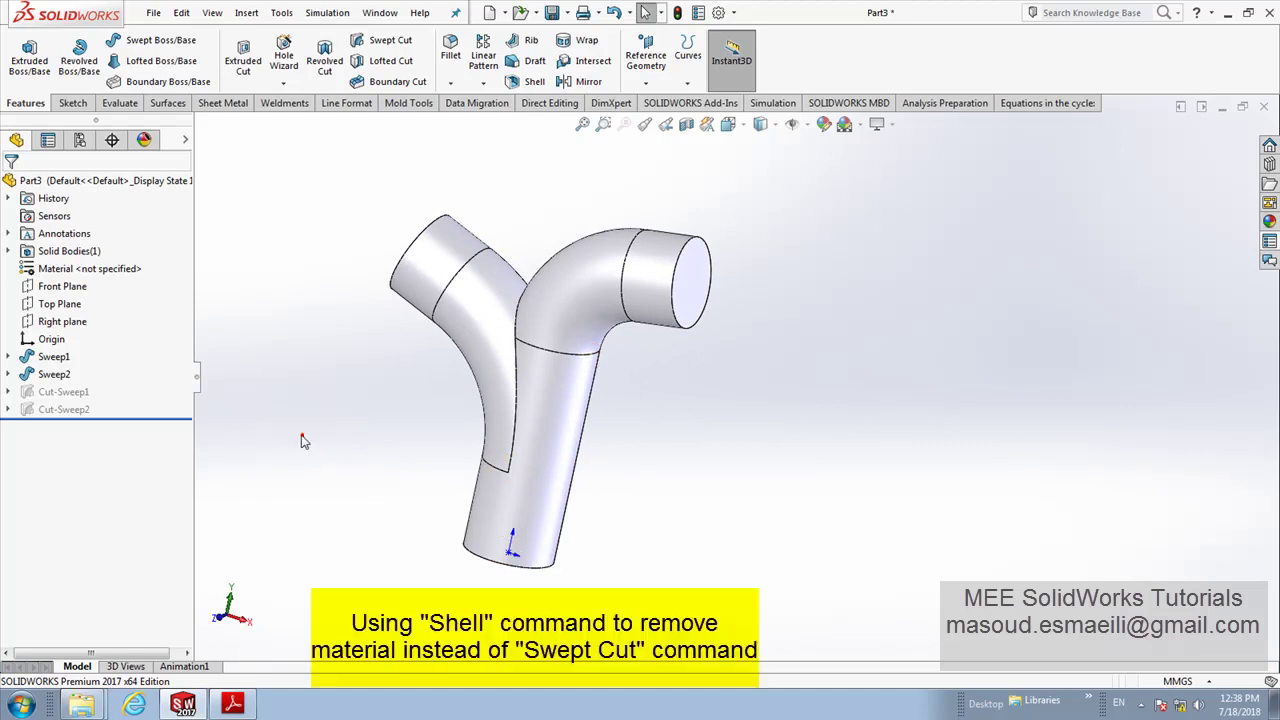
Step: Shell the pipe with 2 mm walls, removing the right, left and bottom end faces
{"action": "left_click", "coordinate": [528, 84]}
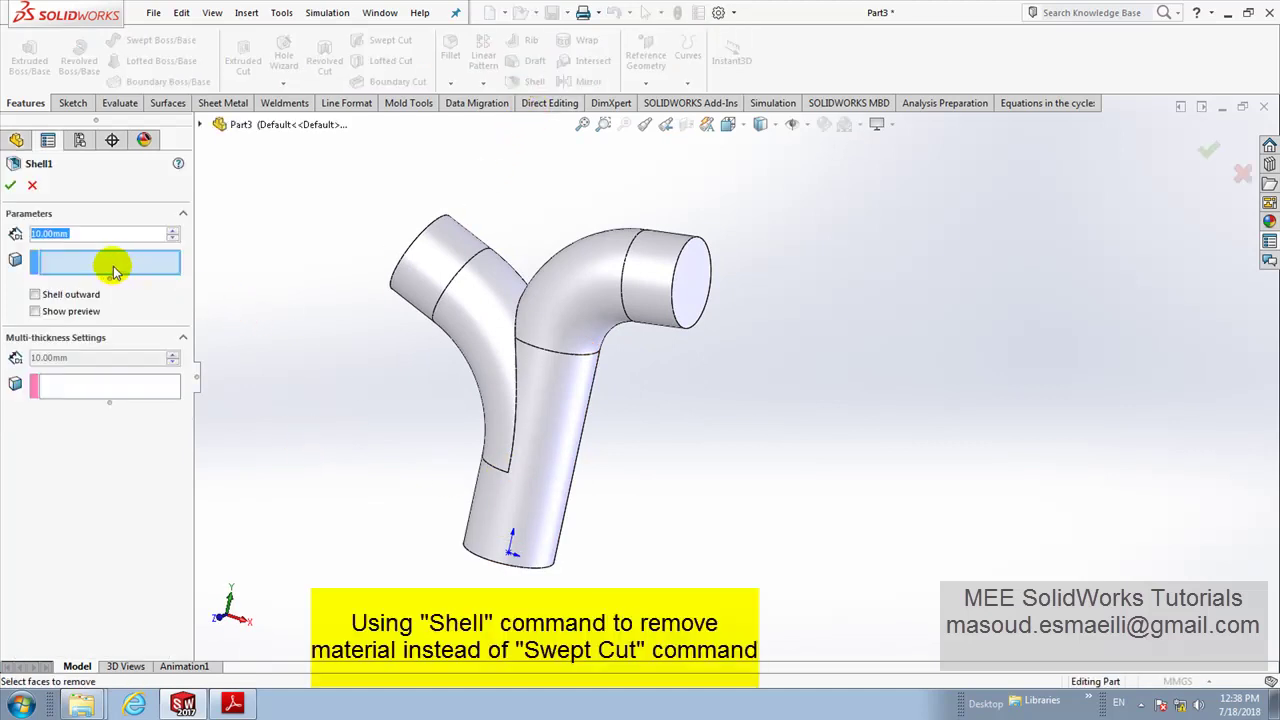
{"action": "left_click", "coordinate": [232, 704]}
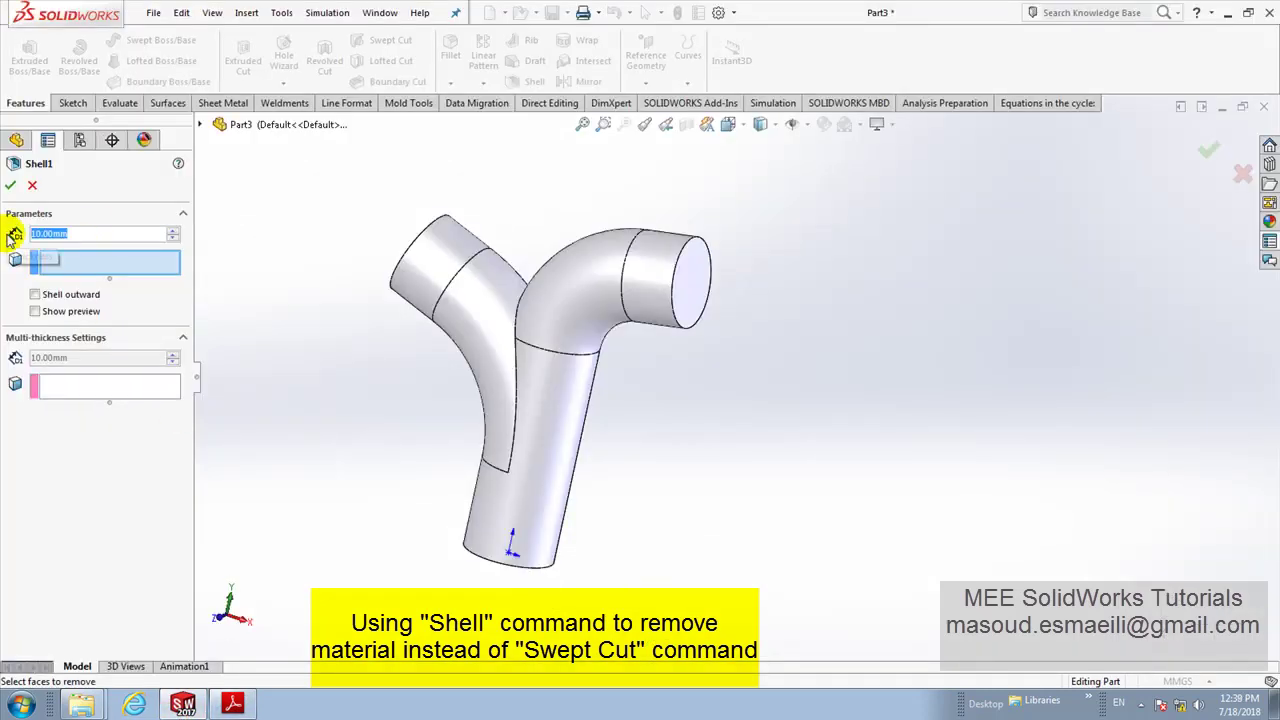
{"action": "left_click", "coordinate": [243, 368]}
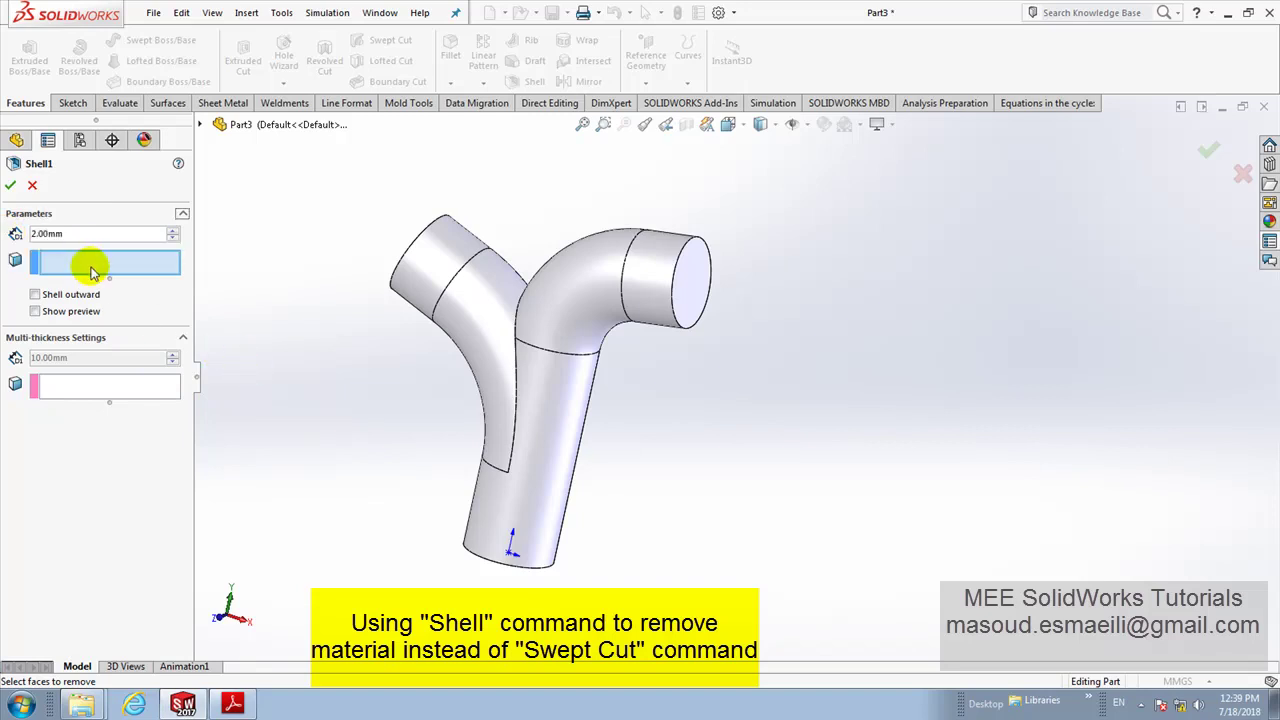
{"action": "left_click", "coordinate": [699, 305]}
{"action": "middle_click_drag", "start_coordinate": [471, 320], "coordinate": [517, 371]}
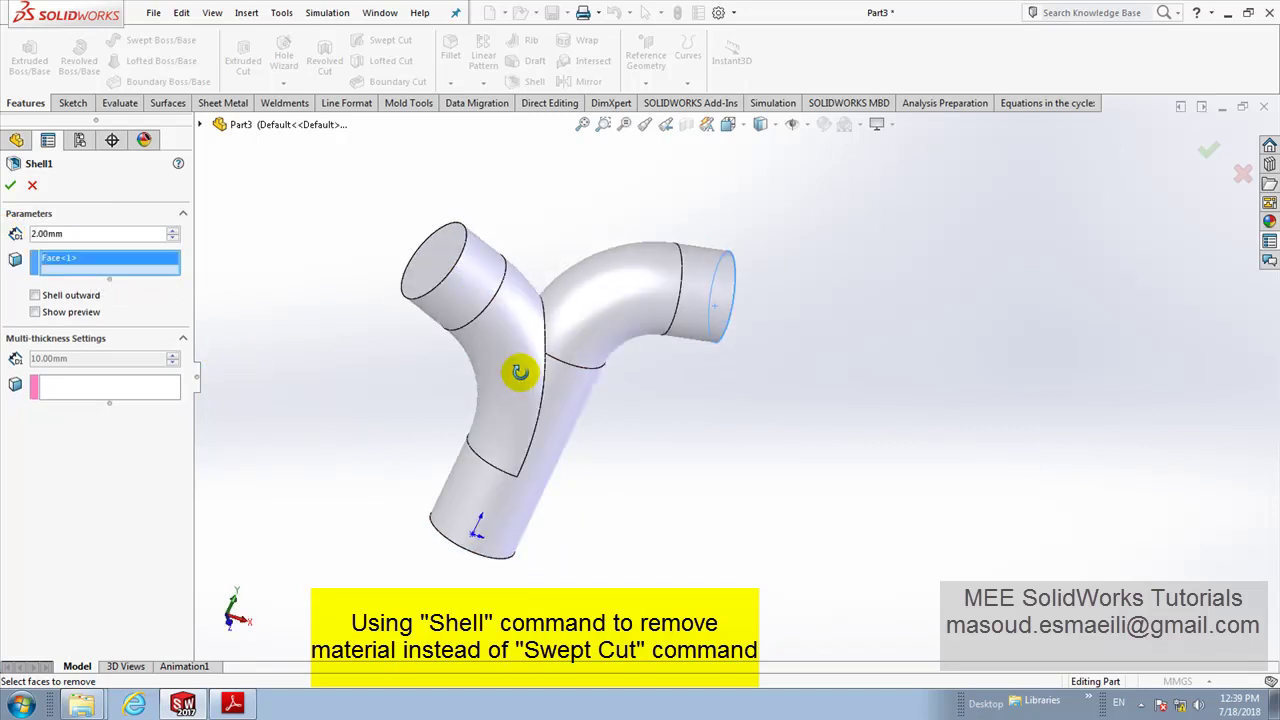
{"action": "left_click", "coordinate": [434, 271]}
{"action": "middle_click_drag", "start_coordinate": [486, 485], "coordinate": [523, 365]}
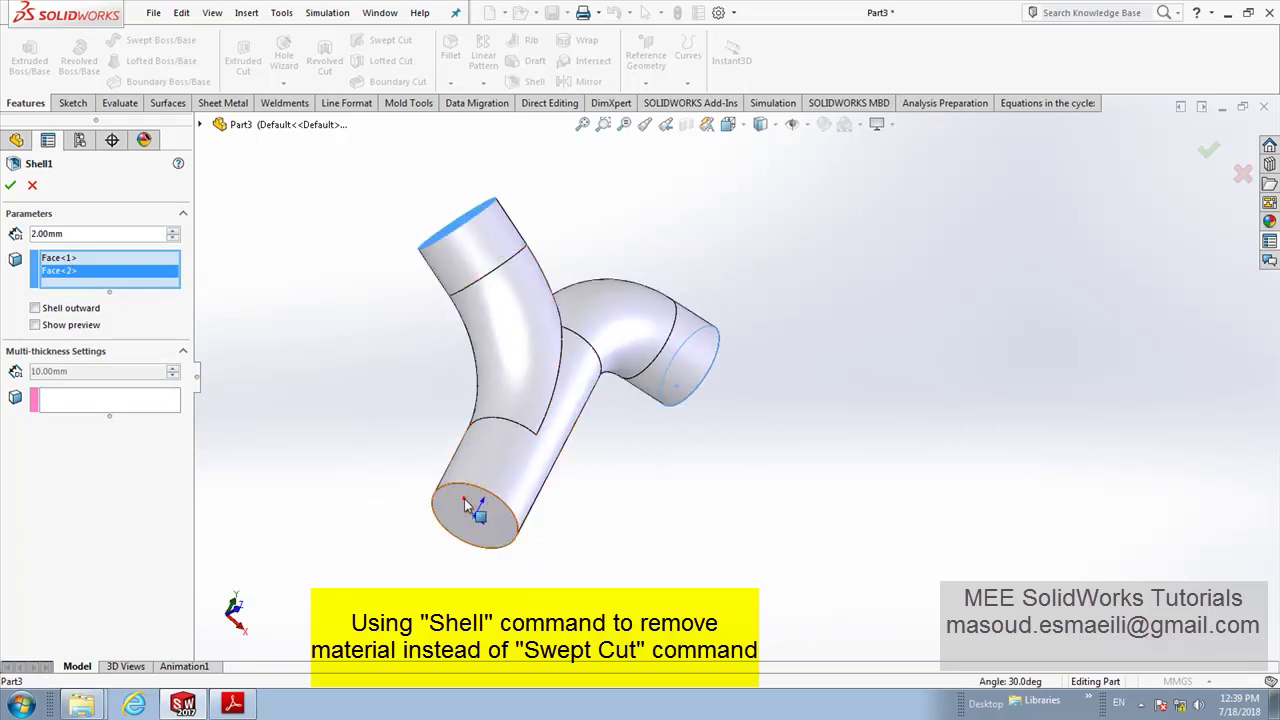
{"action": "left_click", "coordinate": [464, 498]}
{"action": "middle_click_drag", "start_coordinate": [460, 335], "coordinate": [446, 414]}
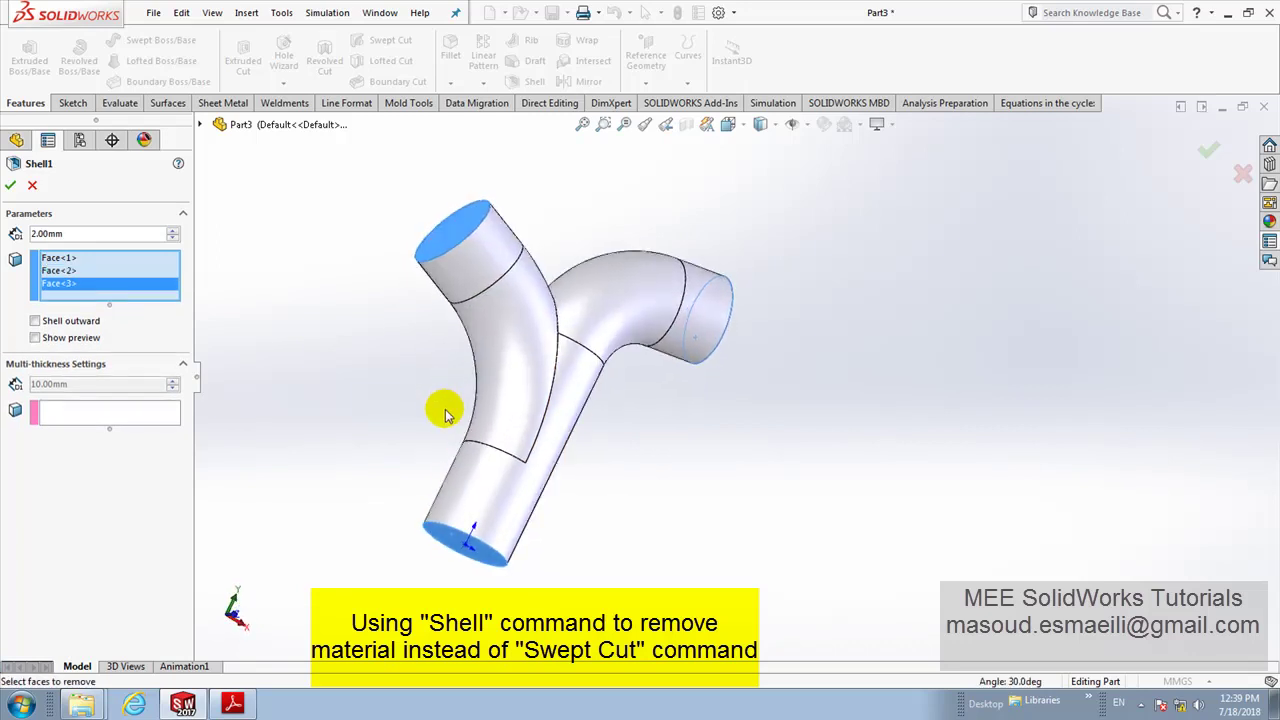
{"action": "left_click", "coordinate": [11, 185]}
{"action": "mouse_move", "coordinate": [689, 426]}
{"action": "middle_mouse_down"}
{"action": "mouse_move", "coordinate": [498, 349]}
{"action": "mouse_move", "coordinate": [506, 457]}
{"action": "mouse_move", "coordinate": [563, 520]}
{"action": "middle_mouse_up"}
Step: Inspect the shelled pipe in section view, then suppress Shell1
{"action": "left_click", "coordinate": [686, 125]}
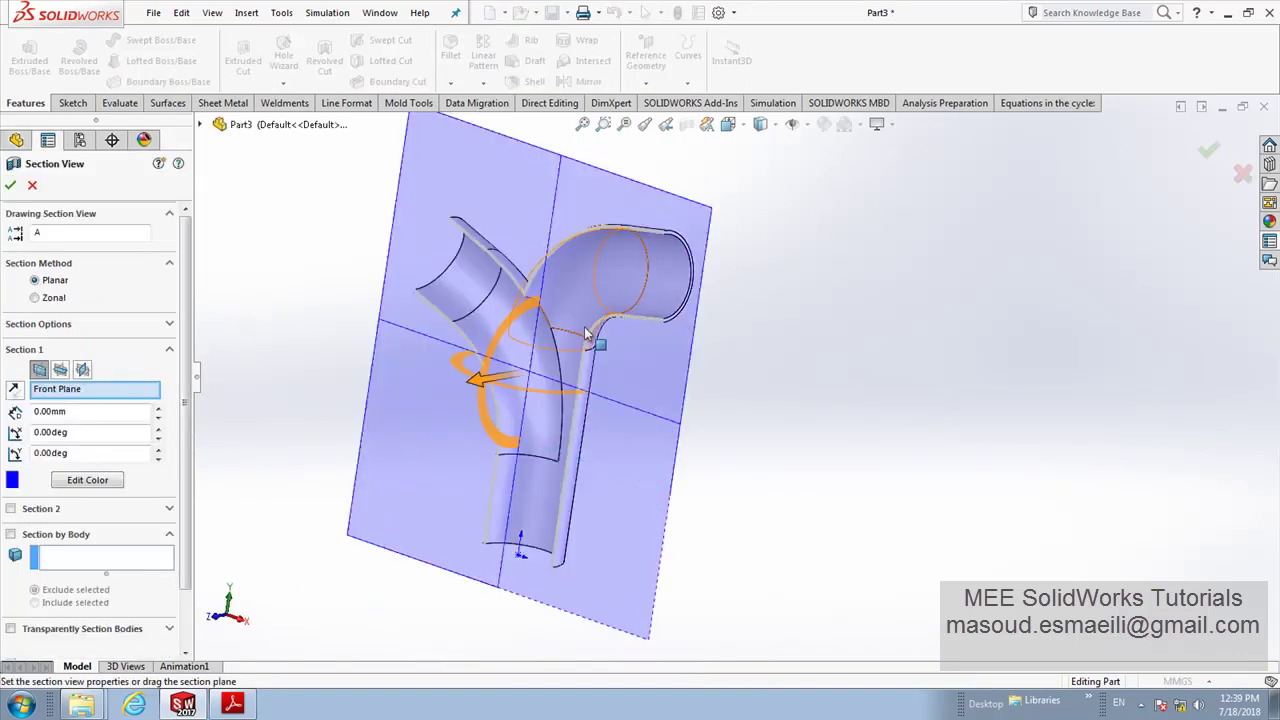
{"action": "left_click", "coordinate": [10, 187]}
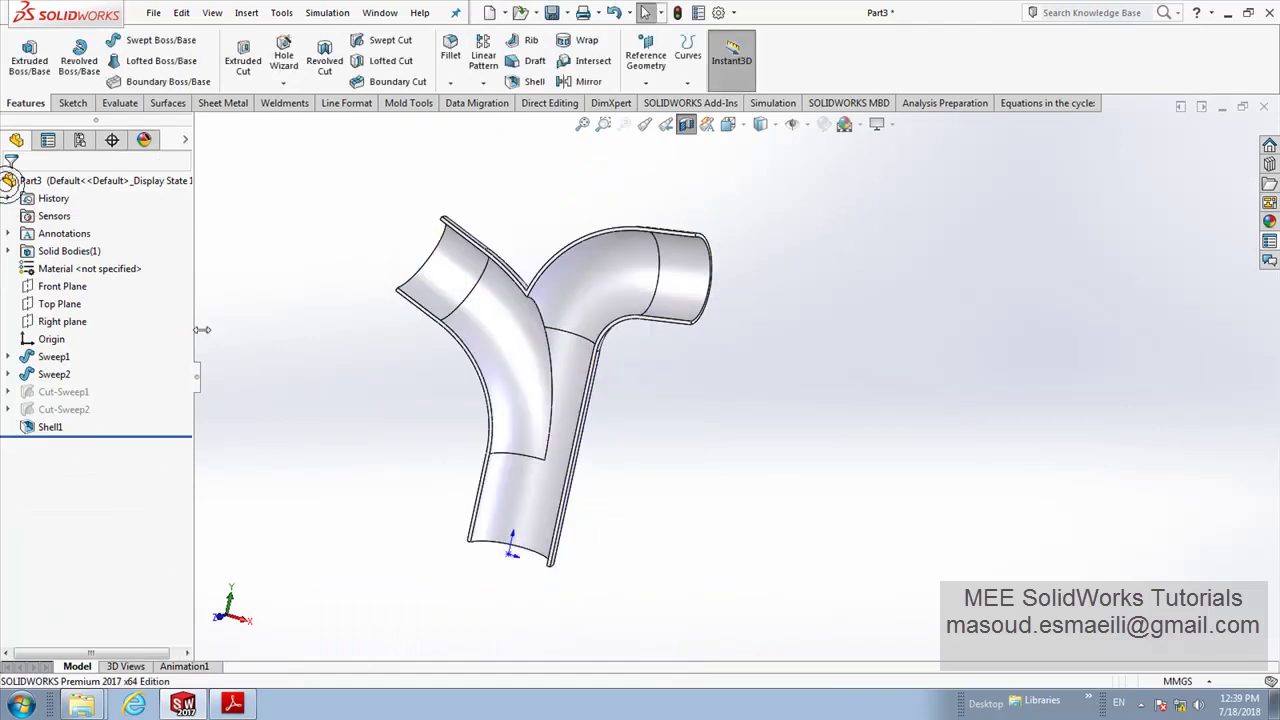
{"action": "mouse_move", "coordinate": [251, 355]}
{"action": "middle_mouse_down"}
{"action": "mouse_move", "coordinate": [374, 420]}
{"action": "mouse_move", "coordinate": [350, 410]}
{"action": "middle_mouse_up"}
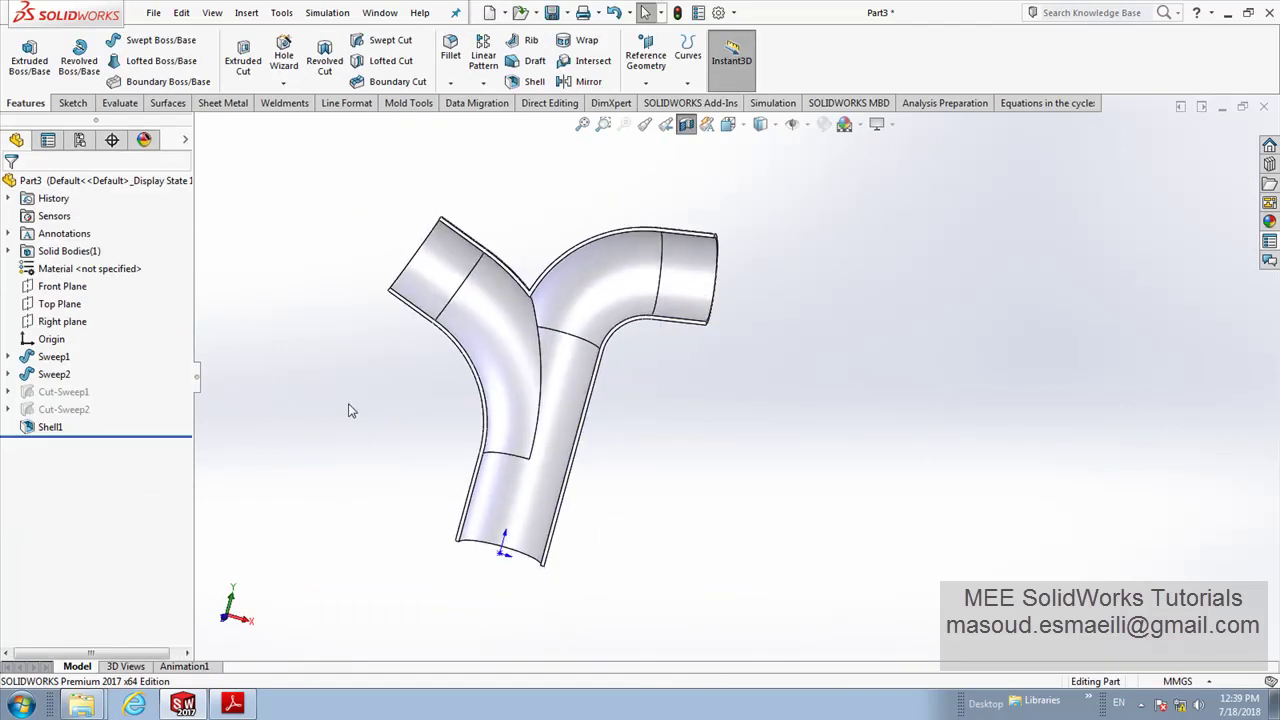
{"action": "left_click", "coordinate": [50, 427]}
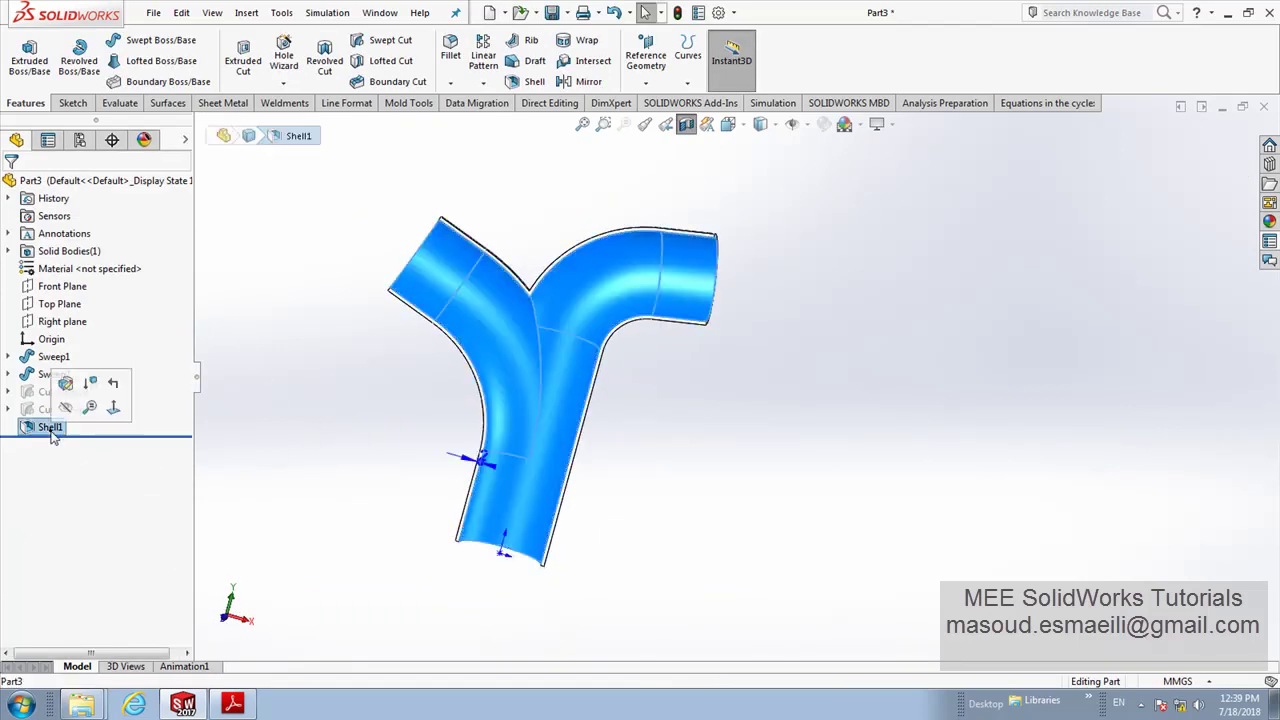
{"action": "left_click", "coordinate": [301, 483]}
{"action": "left_click", "coordinate": [687, 126]}
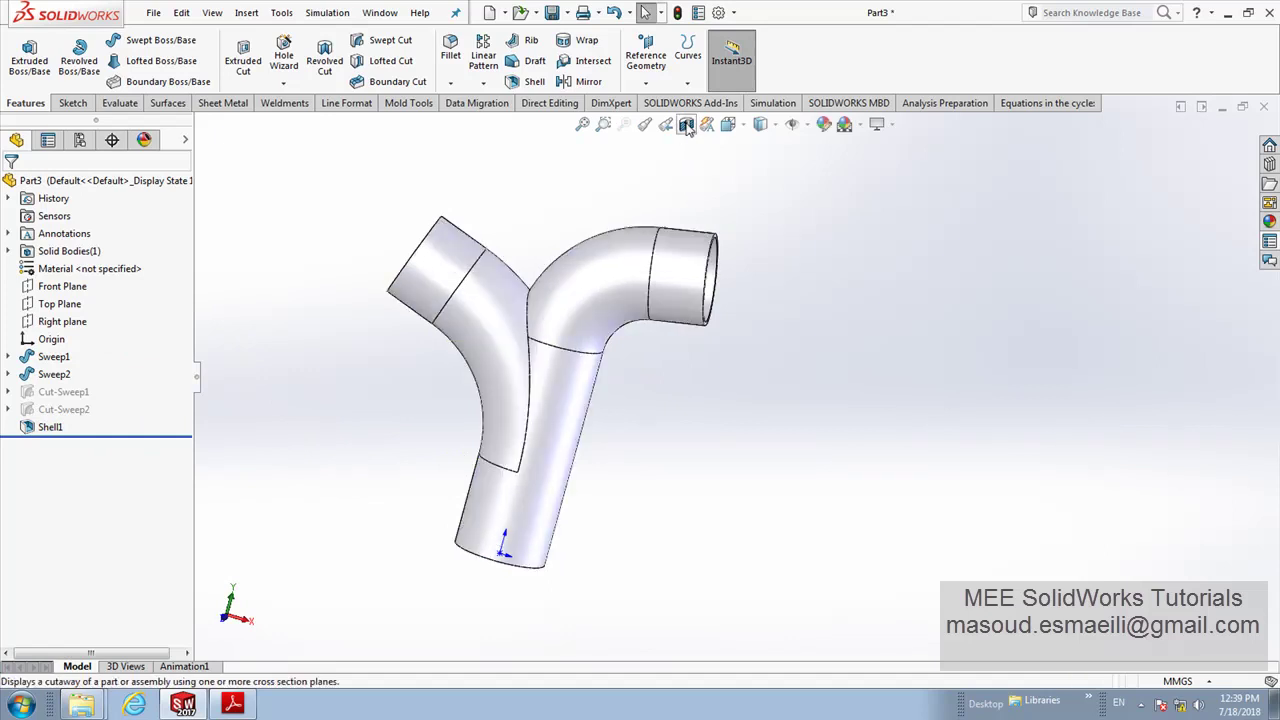
{"action": "middle_click_drag", "start_coordinate": [559, 196], "coordinate": [509, 217]}
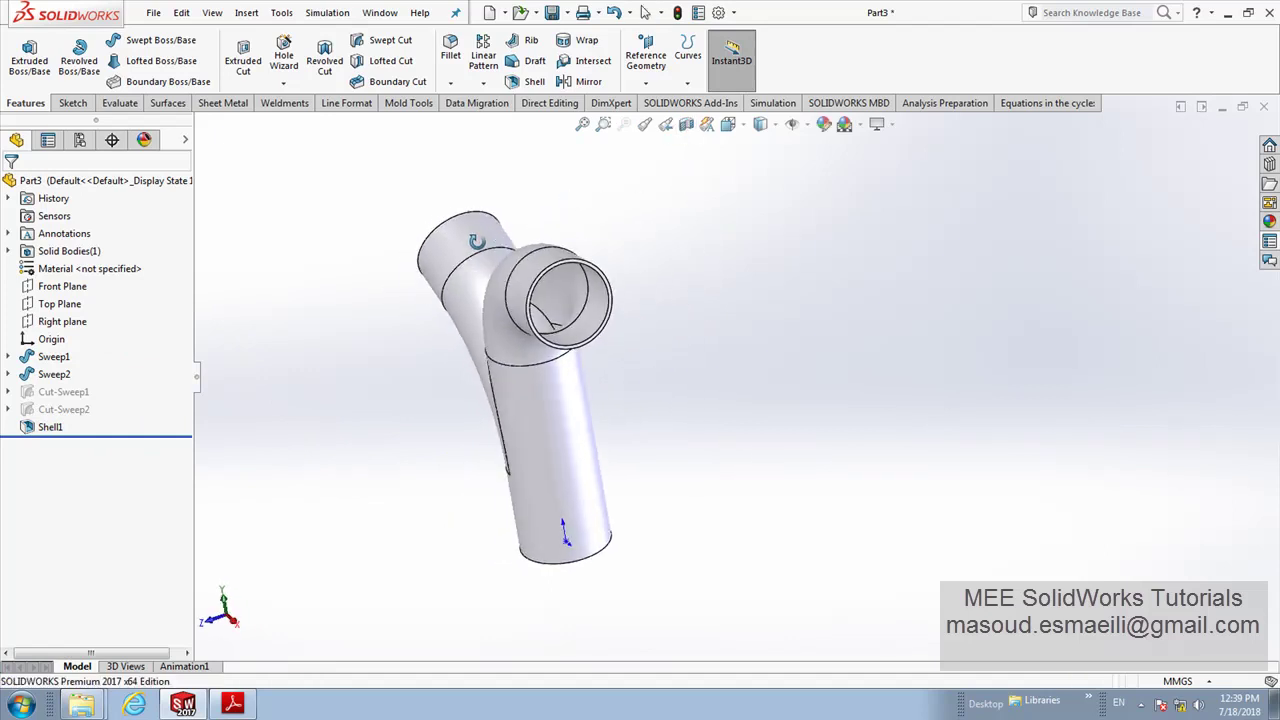
{"action": "right_click", "coordinate": [35, 428]}
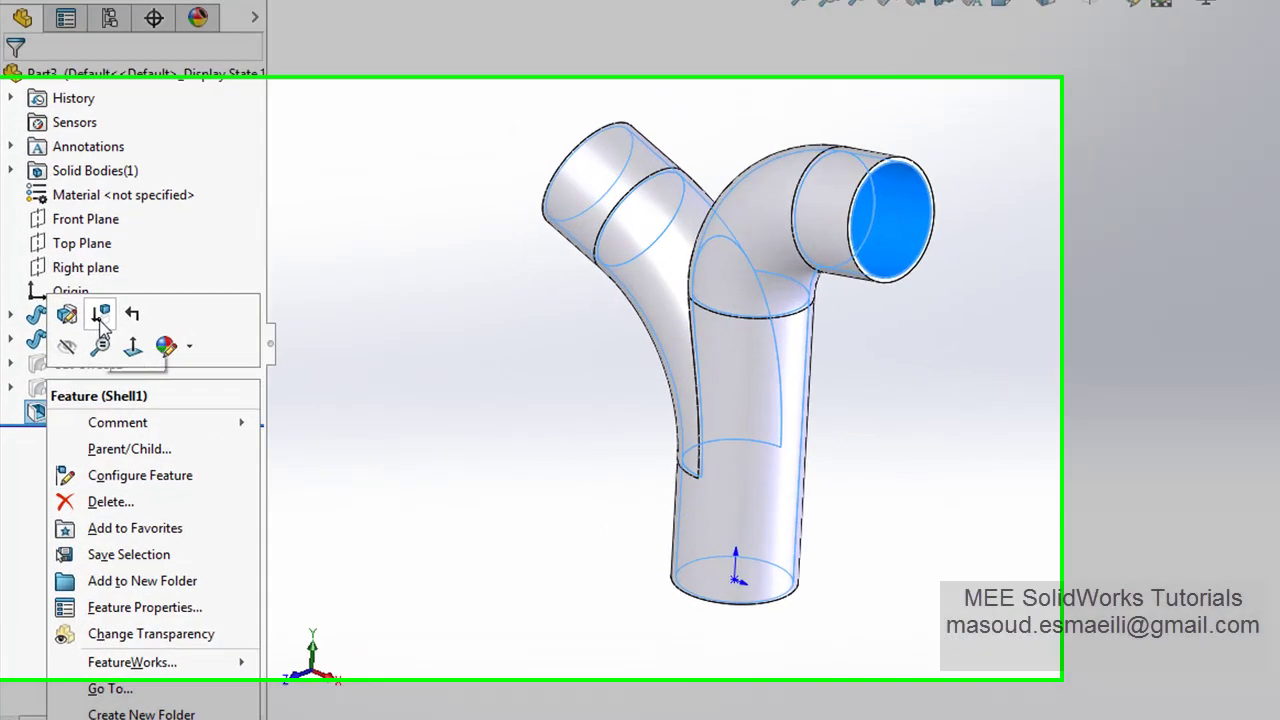
{"action": "left_click", "coordinate": [100, 372]}
{"action": "middle_click_drag", "start_coordinate": [484, 418], "coordinate": [586, 457]}
Step: Unsuppress Cut-Sweep1 and Cut-Sweep2 and orbit to check the restored cuts
{"action": "left_click", "coordinate": [125, 346]}
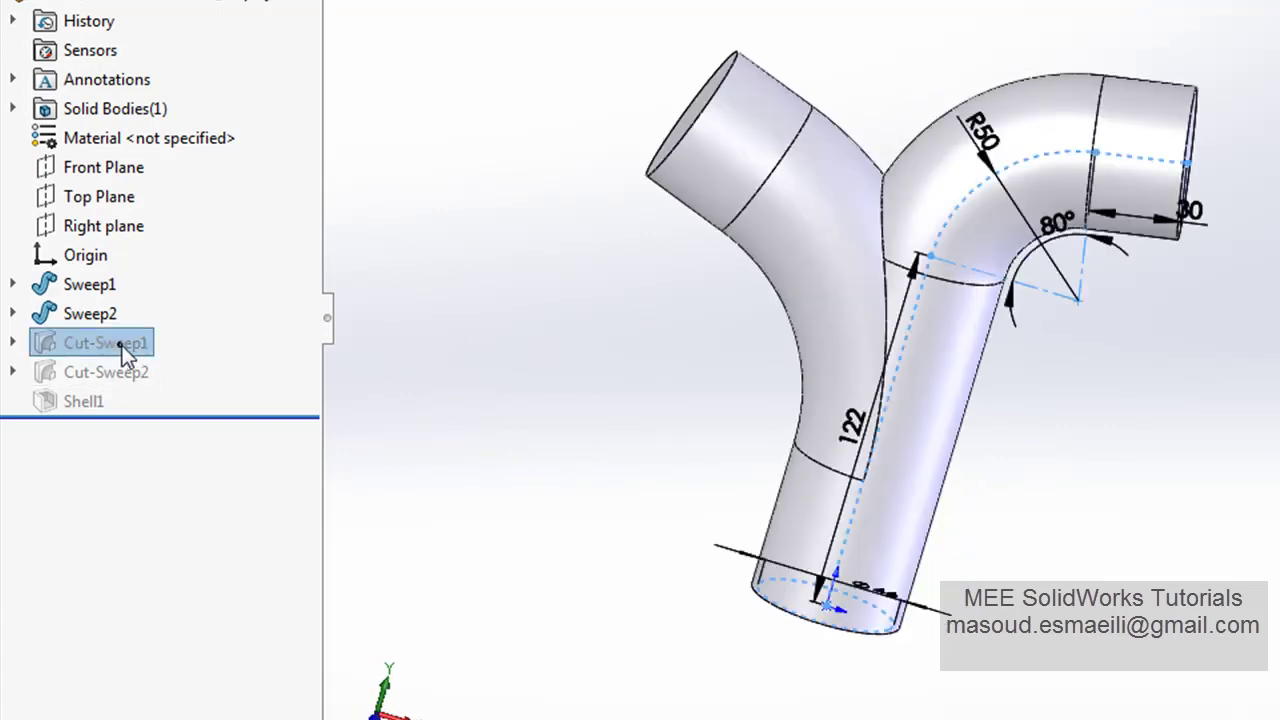
{"action": "left_click", "coordinate": [131, 370], "text": "ctrl"}
{"action": "right_click", "coordinate": [132, 370]}
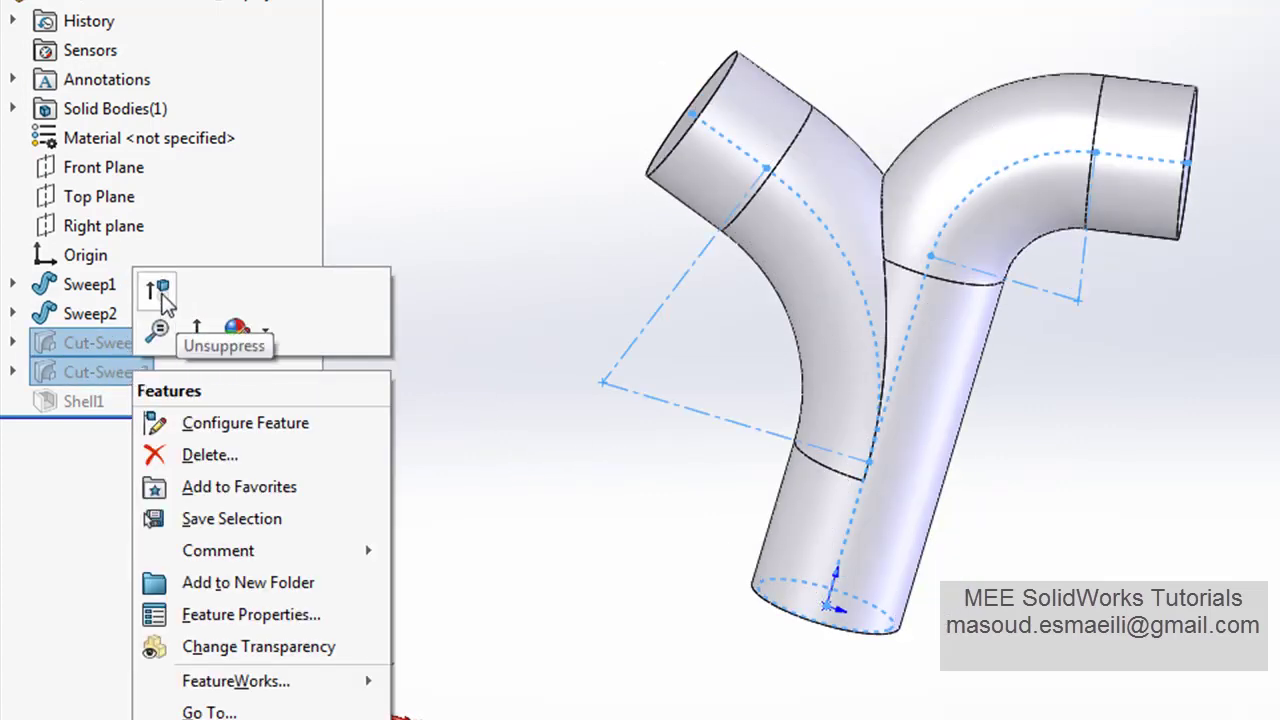
{"action": "left_click", "coordinate": [158, 290]}
{"action": "mouse_move", "coordinate": [502, 420]}
{"action": "middle_mouse_down"}
{"action": "mouse_move", "coordinate": [528, 417]}
{"action": "mouse_move", "coordinate": [692, 627]}
{"action": "mouse_move", "coordinate": [560, 449]}
{"action": "mouse_move", "coordinate": [560, 137]}
{"action": "mouse_move", "coordinate": [543, 314]}
{"action": "mouse_move", "coordinate": [436, 388]}
{"action": "middle_mouse_up"}
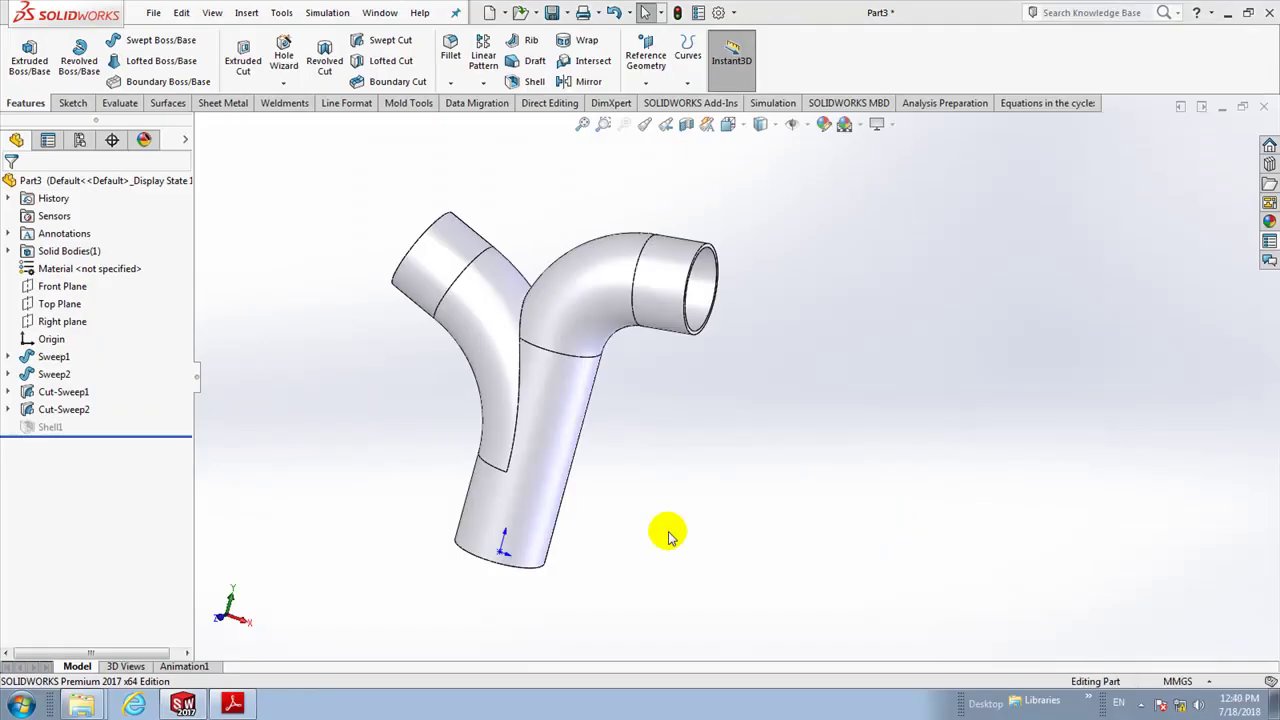
{"action": "mouse_move", "coordinate": [666, 531]}
{"action": "middle_mouse_down"}
{"action": "mouse_move", "coordinate": [588, 558]}
{"action": "mouse_move", "coordinate": [609, 403]}
{"action": "middle_mouse_up"}
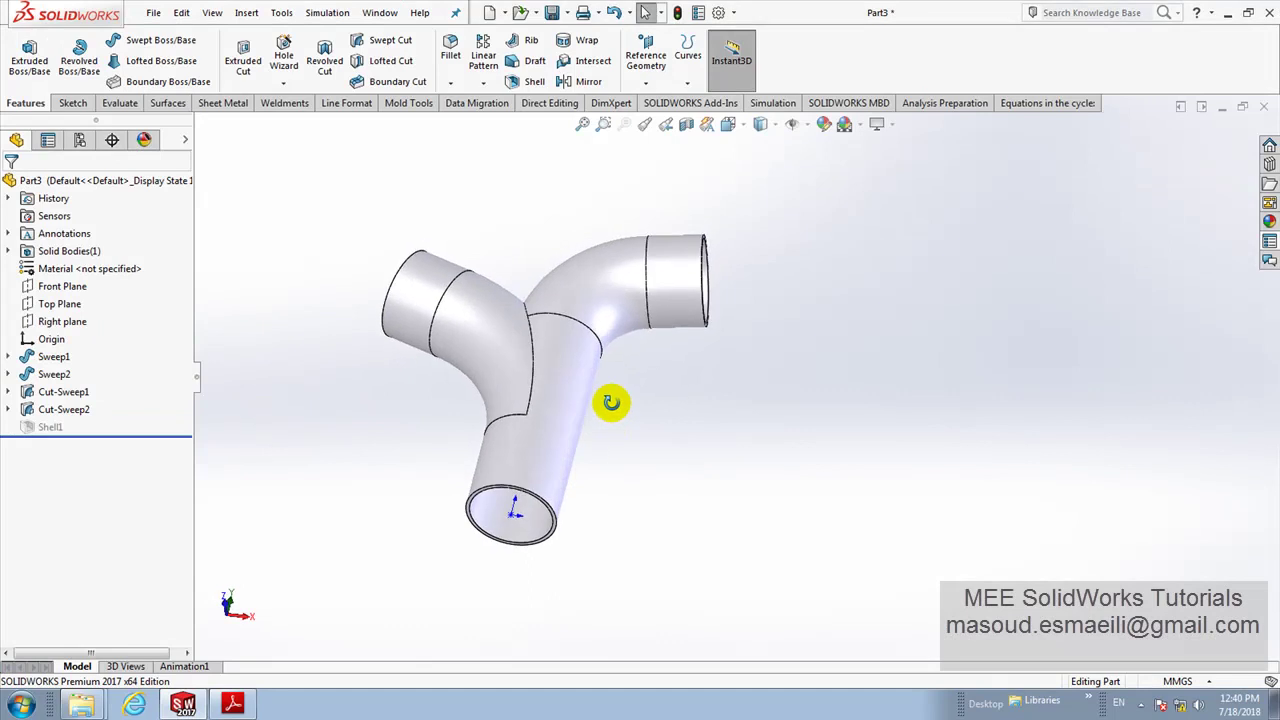
Step: Sketch a circle on the pipe's bottom end face, checking the flange size on the PDF drawing
{"action": "scroll", "coordinate": [560, 534], "scroll_direction": "down", "scroll_amount": 3}
{"action": "scroll", "coordinate": [620, 470], "scroll_direction": "down", "scroll_amount": 2}
{"action": "right_click", "coordinate": [743, 556]}
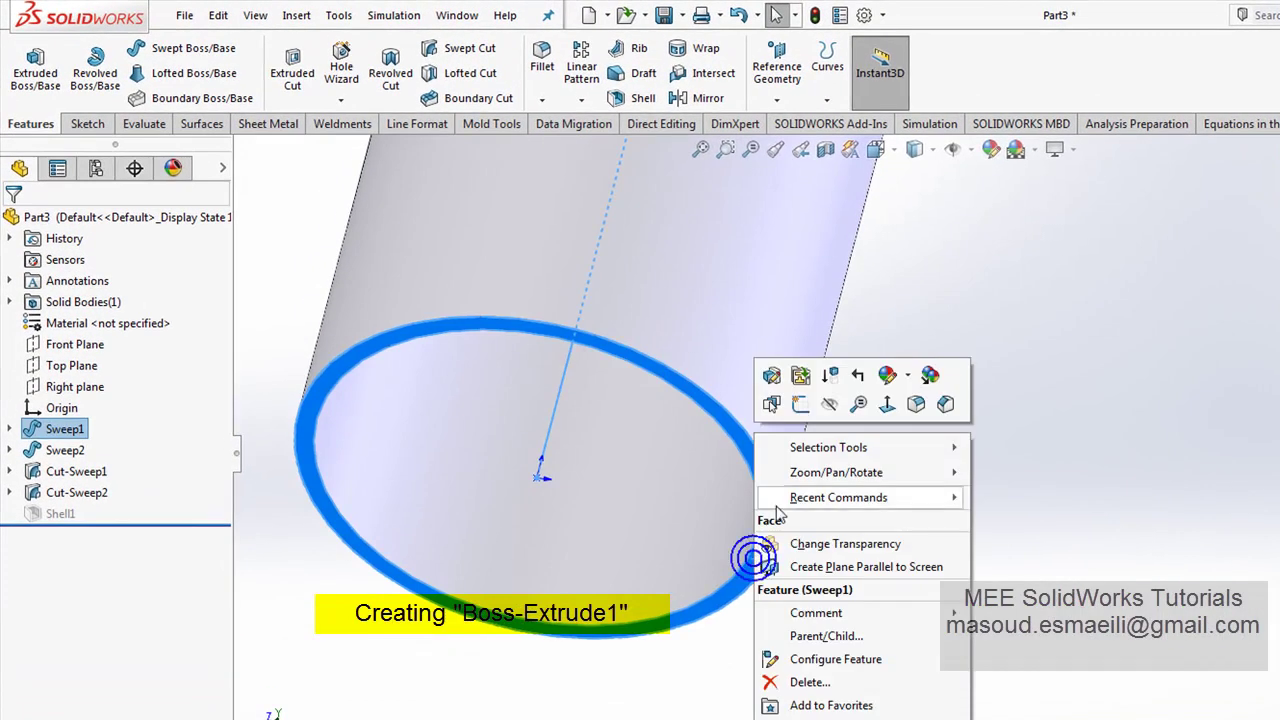
{"action": "left_click", "coordinate": [803, 403]}
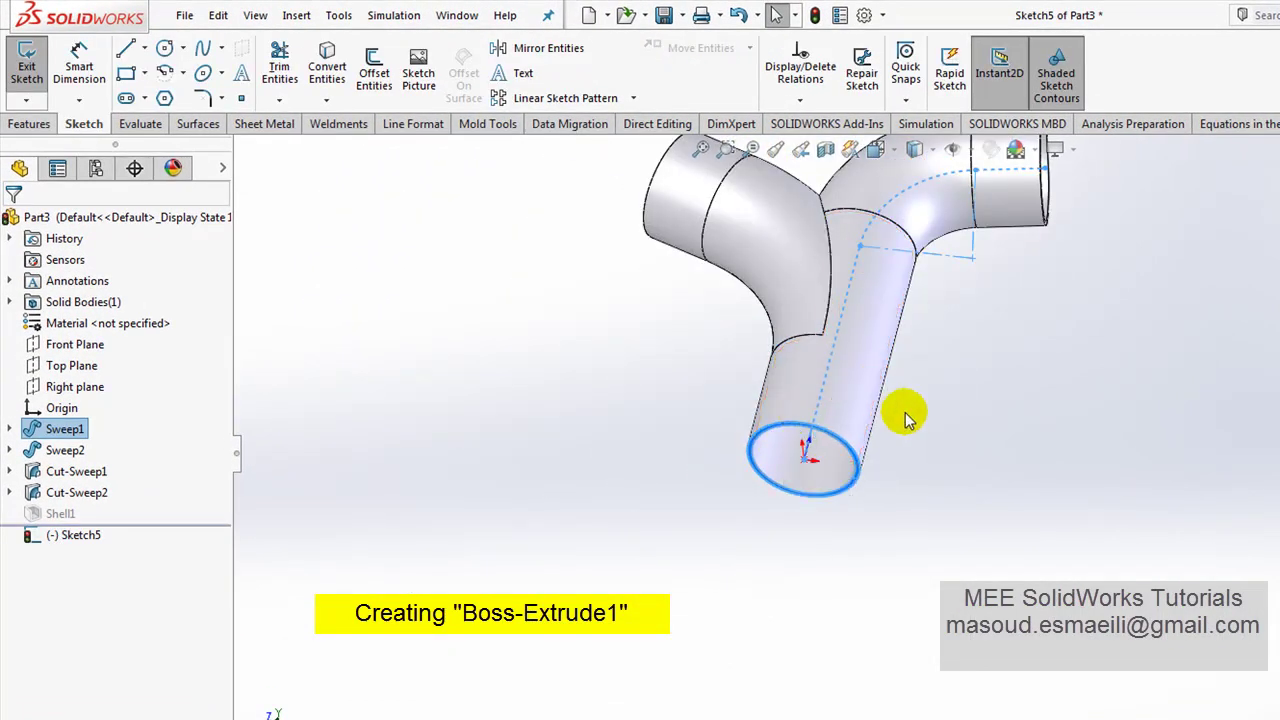
{"action": "mouse_move", "coordinate": [903, 414]}
{"action": "middle_mouse_down"}
{"action": "mouse_move", "coordinate": [686, 585]}
{"action": "mouse_move", "coordinate": [700, 506]}
{"action": "mouse_move", "coordinate": [670, 570]}
{"action": "middle_mouse_up"}
{"action": "left_click", "coordinate": [165, 47]}
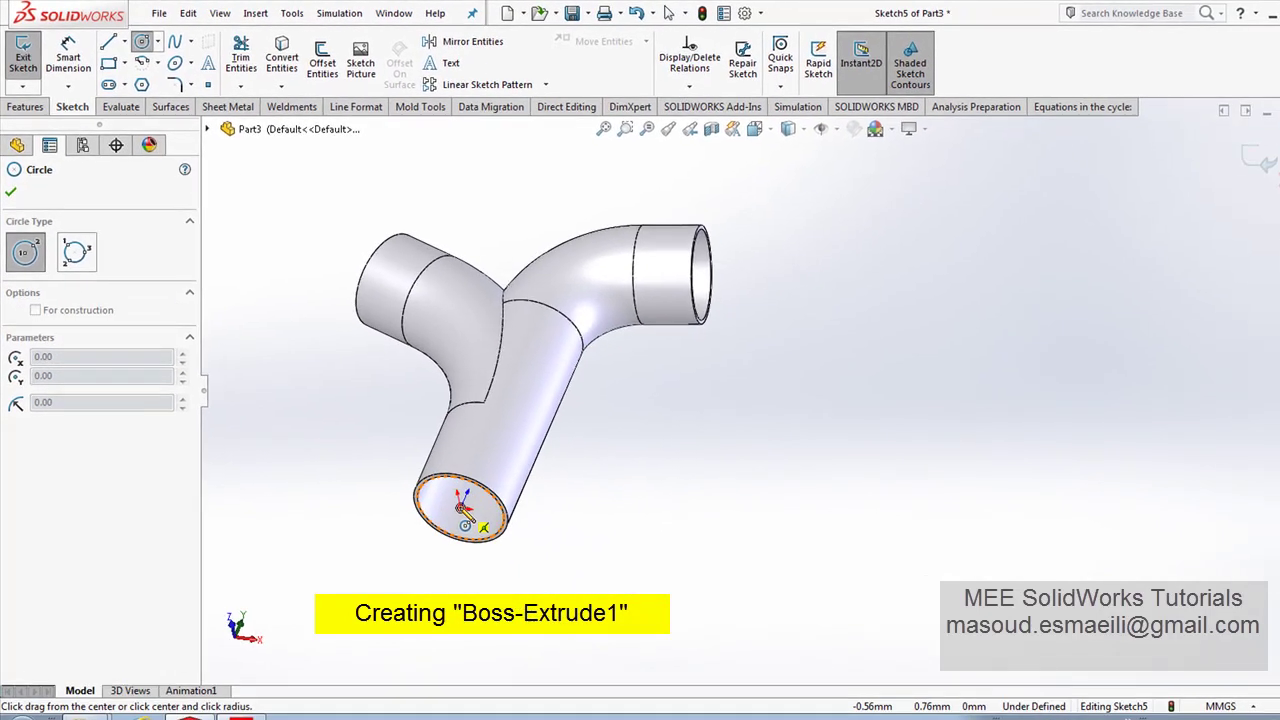
{"action": "left_click", "coordinate": [465, 507]}
{"action": "left_click", "coordinate": [530, 516]}
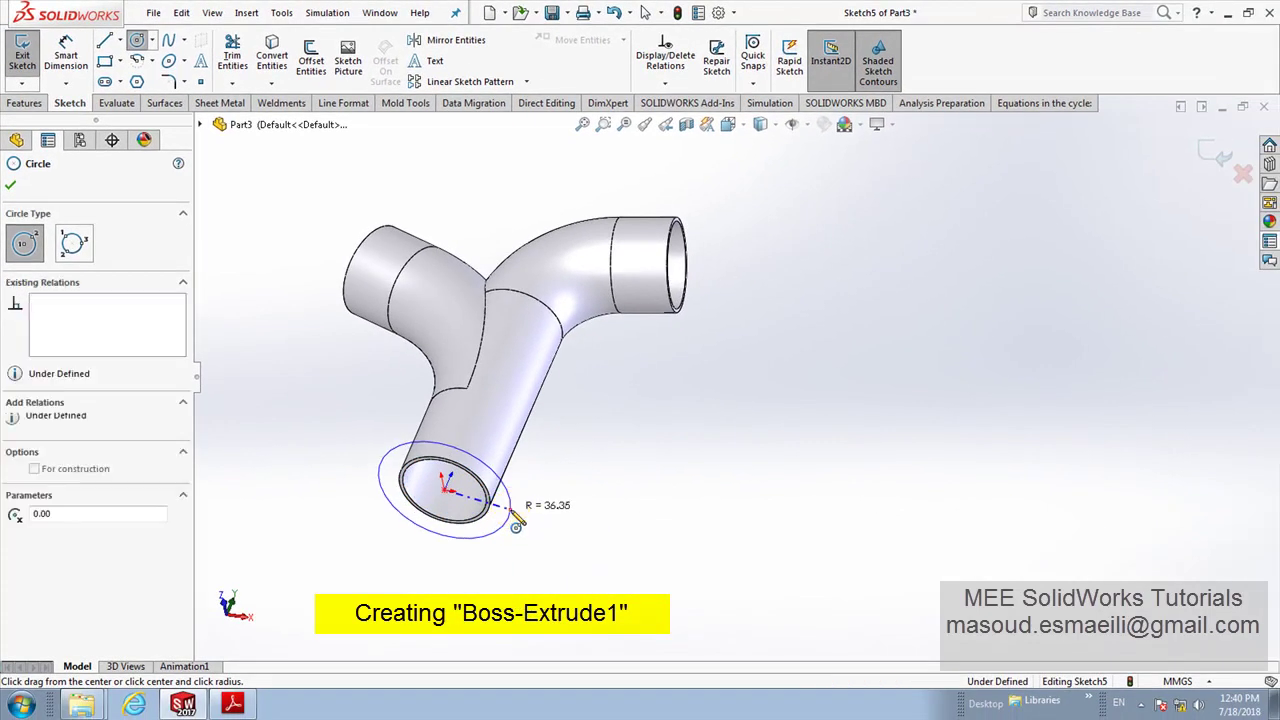
{"action": "left_click", "coordinate": [252, 708]}
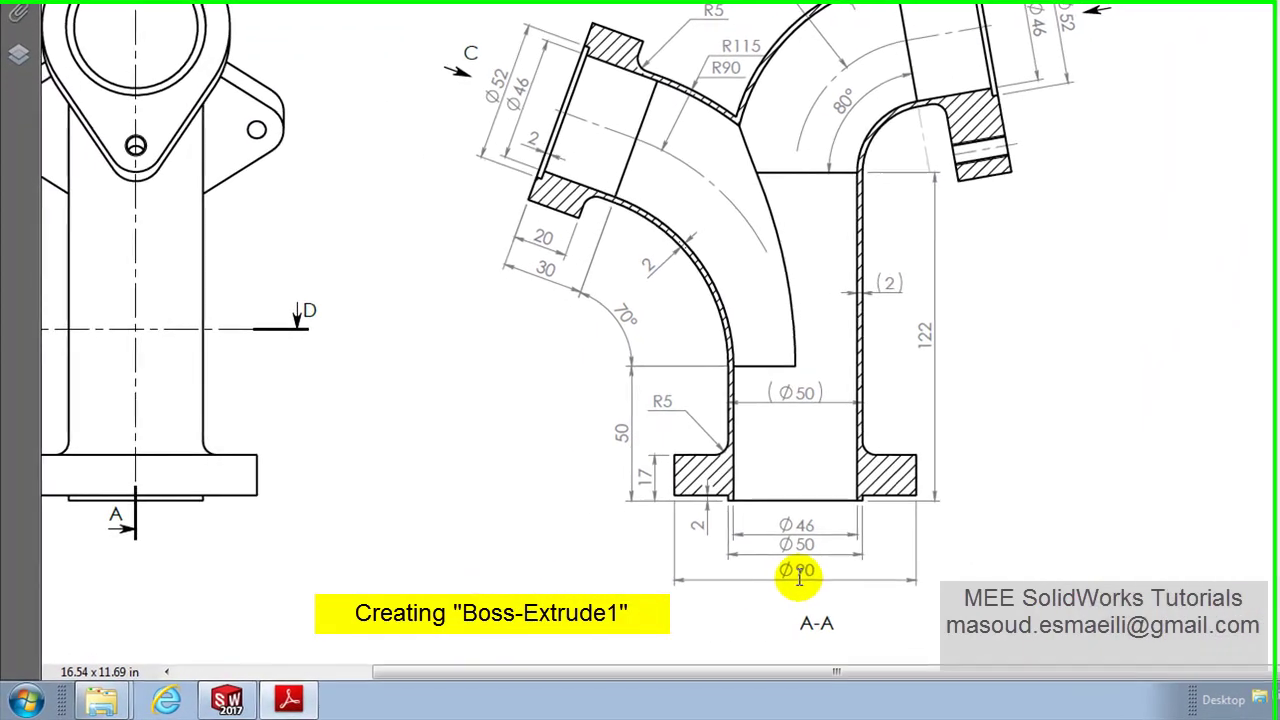
{"action": "left_click_drag", "start_coordinate": [801, 568], "coordinate": [826, 568]}
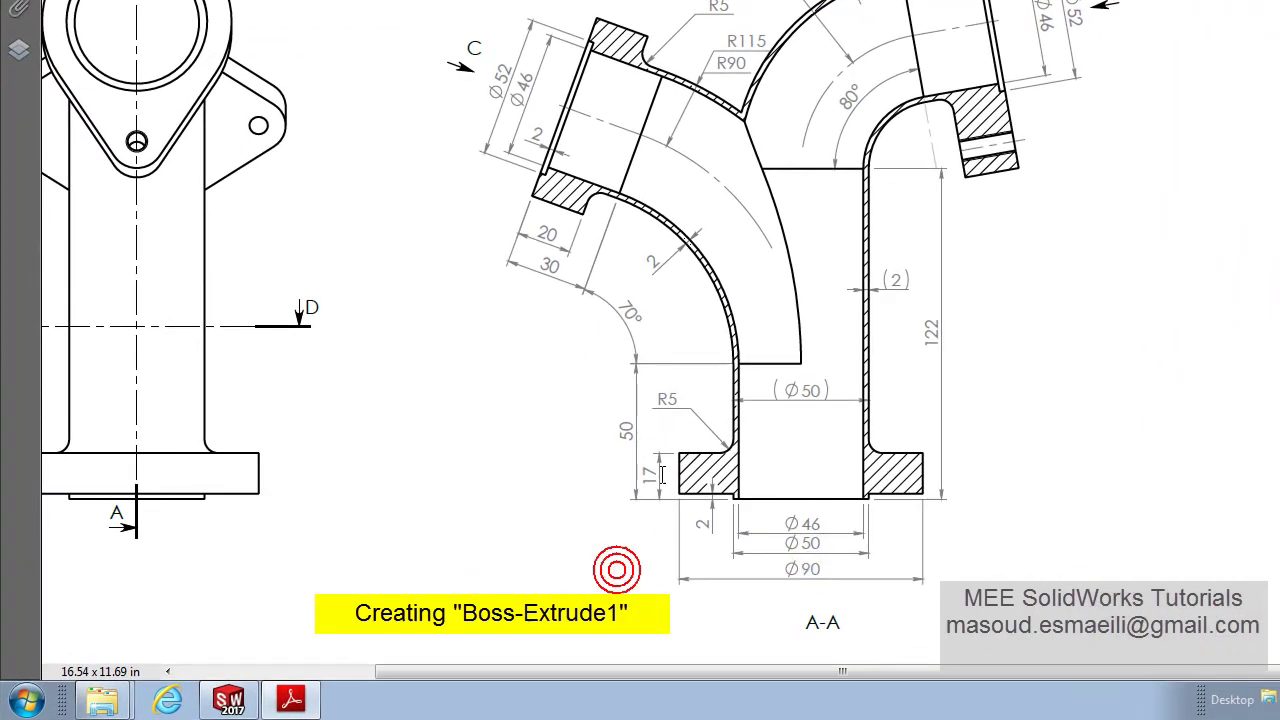
{"action": "left_click", "coordinate": [229, 699]}
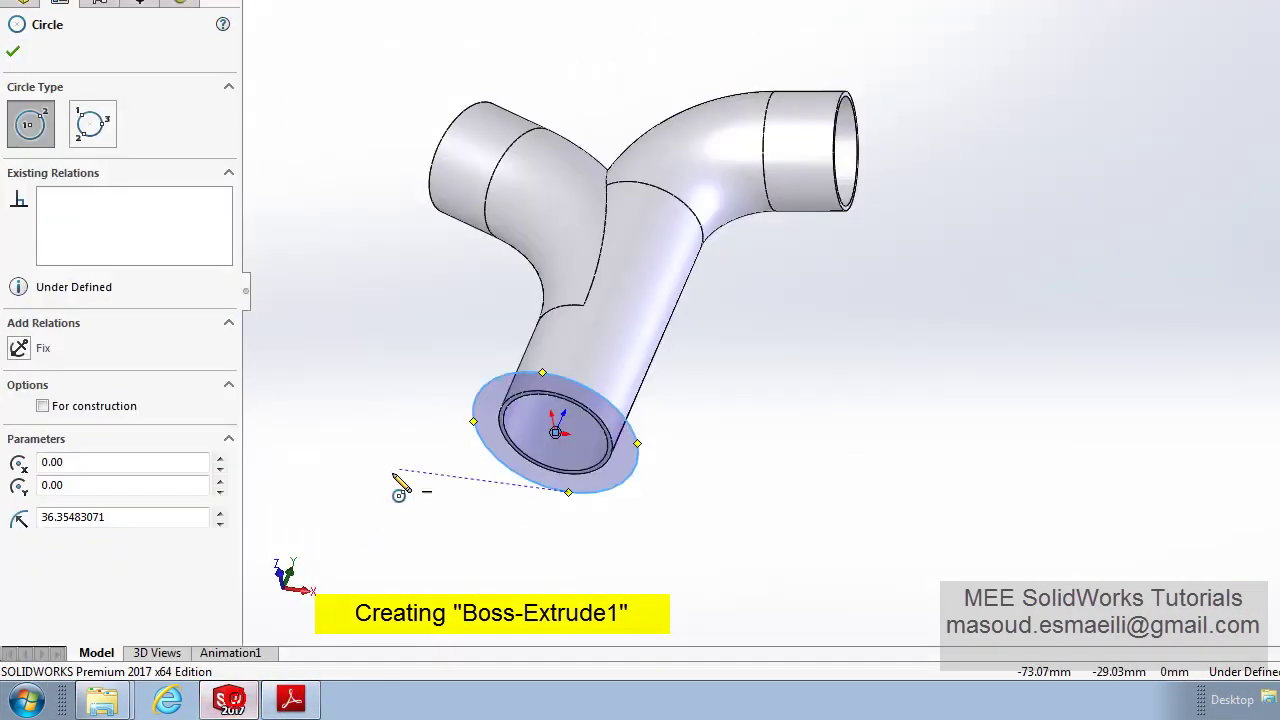
{"action": "right_click", "coordinate": [380, 283]}
{"action": "left_click", "coordinate": [566, 286]}
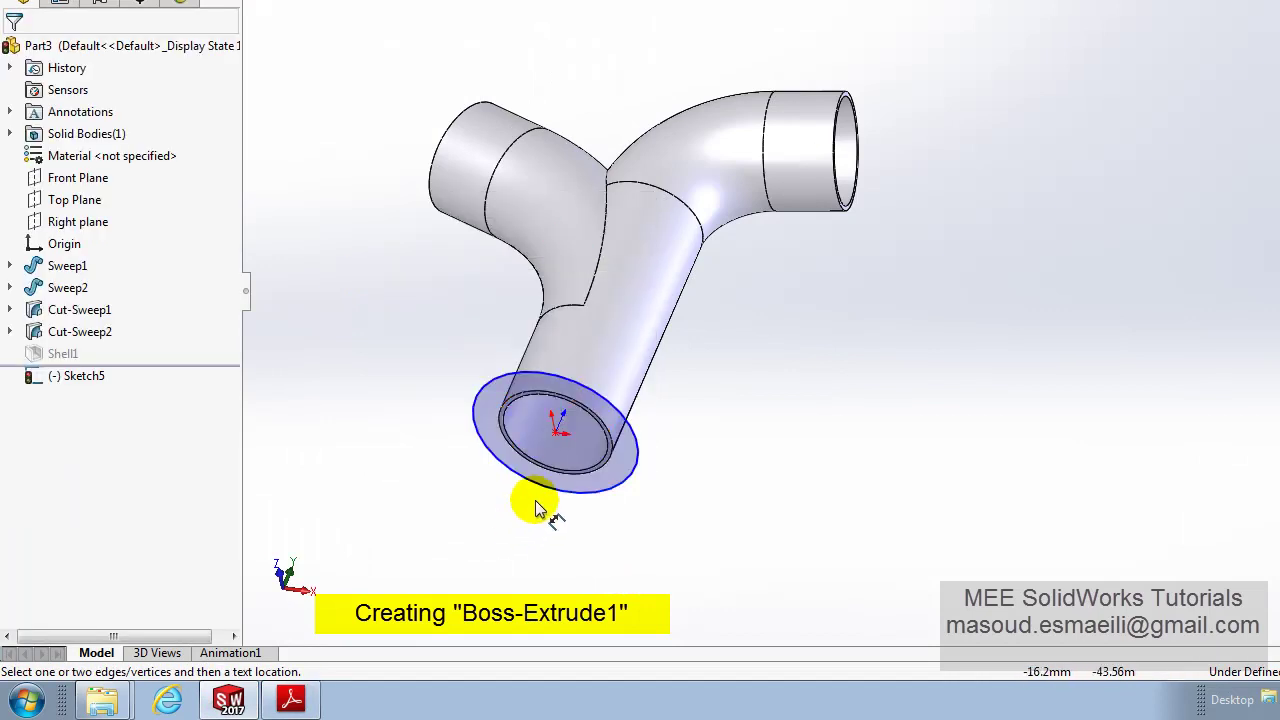
Step: Dimension the flange circle to a 90 mm diameter
{"action": "left_click", "coordinate": [540, 492]}
{"action": "left_click", "coordinate": [540, 505]}
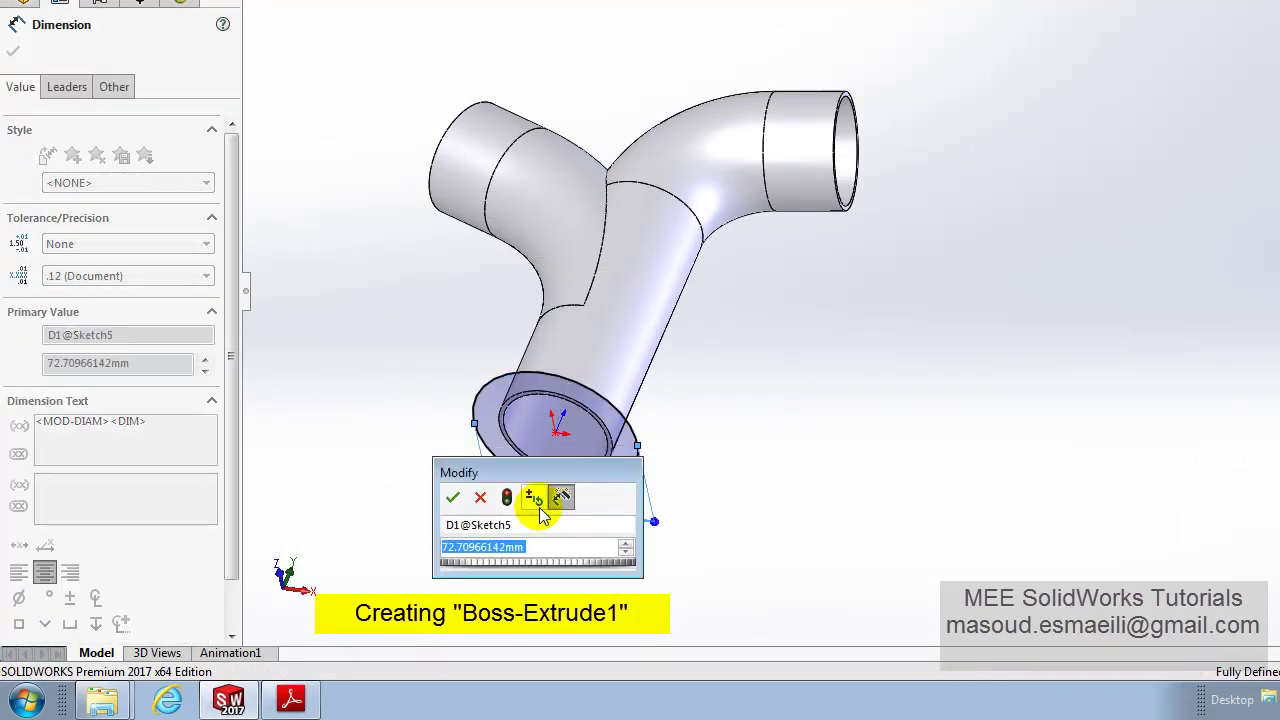
{"action": "type", "text": "90"}
{"action": "key", "text": "Return"}
{"action": "right_click", "coordinate": [436, 290]}
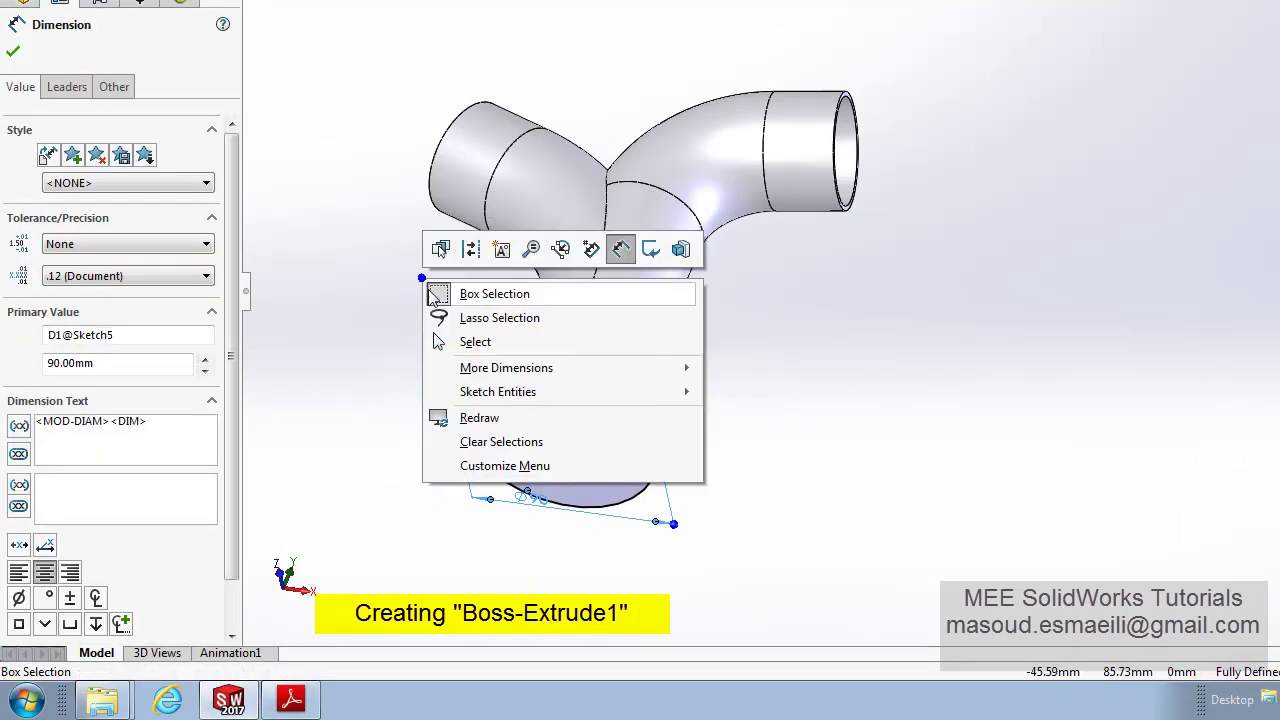
{"action": "left_click", "coordinate": [470, 342]}
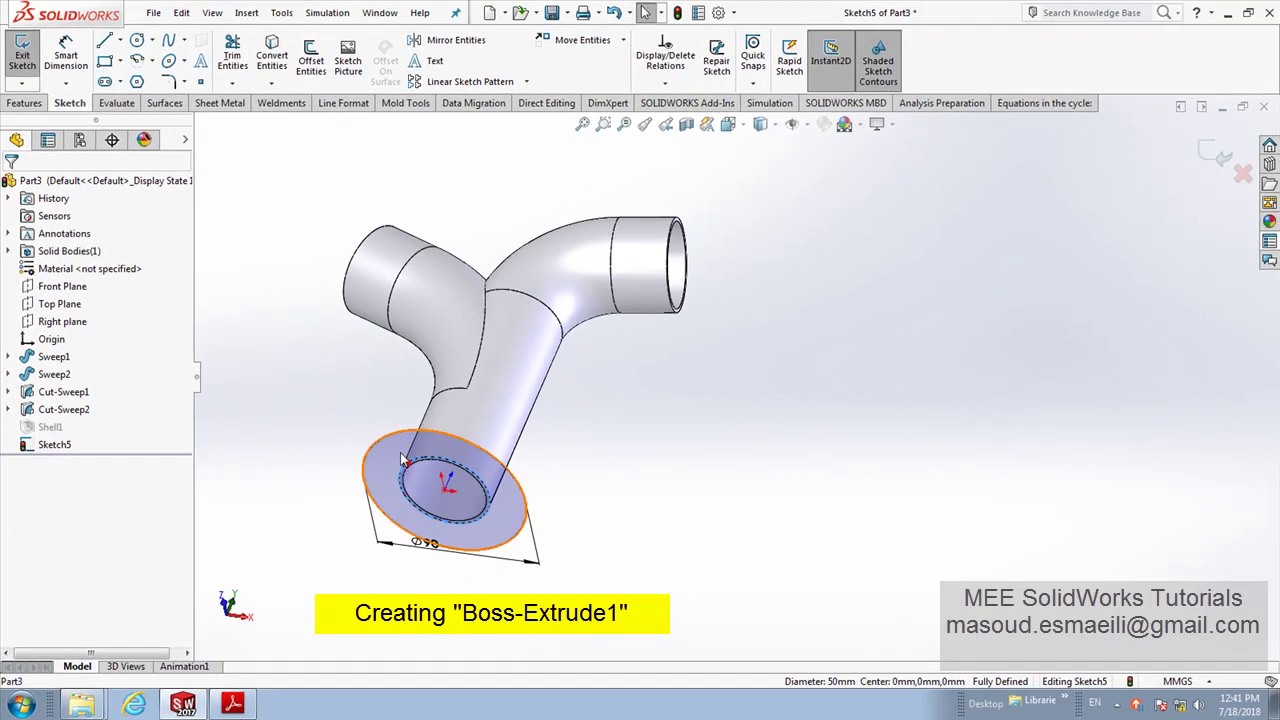
Step: Convert the pipe's inner edge into the sketch and boss-extrude it 17 mm, reversed along the pipe
{"action": "left_click", "coordinate": [267, 80]}
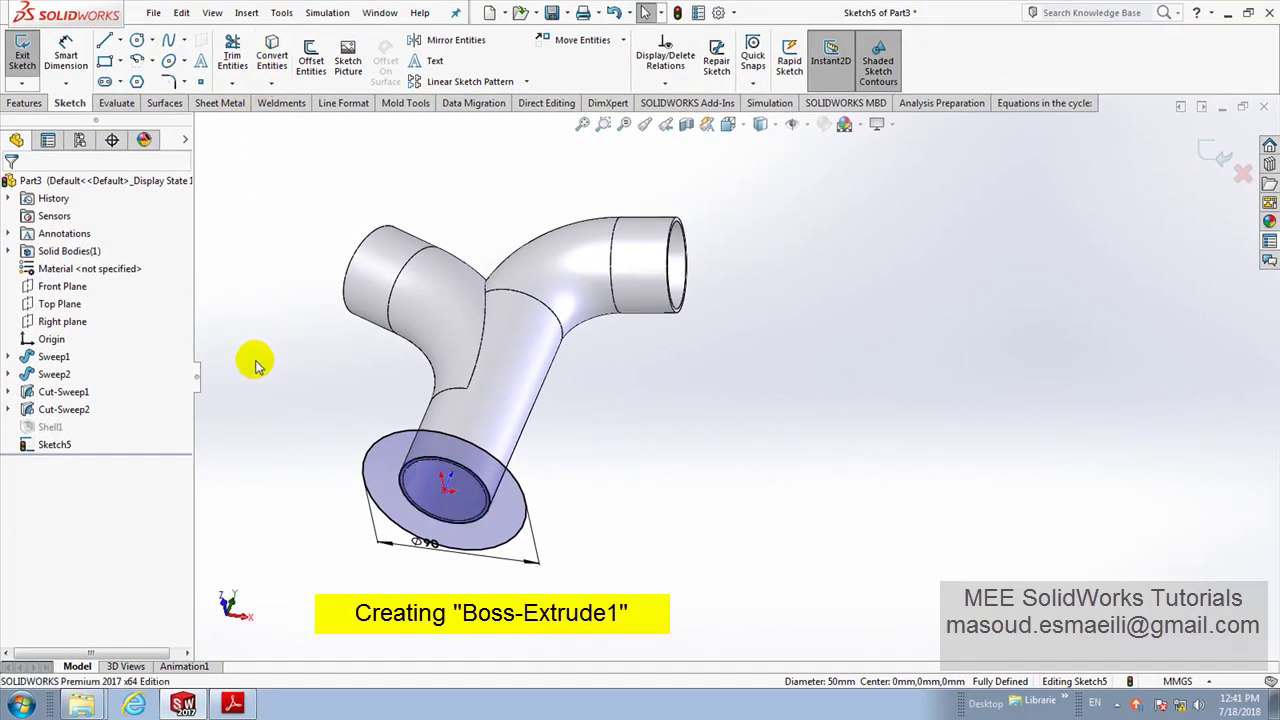
{"action": "left_click", "coordinate": [30, 103]}
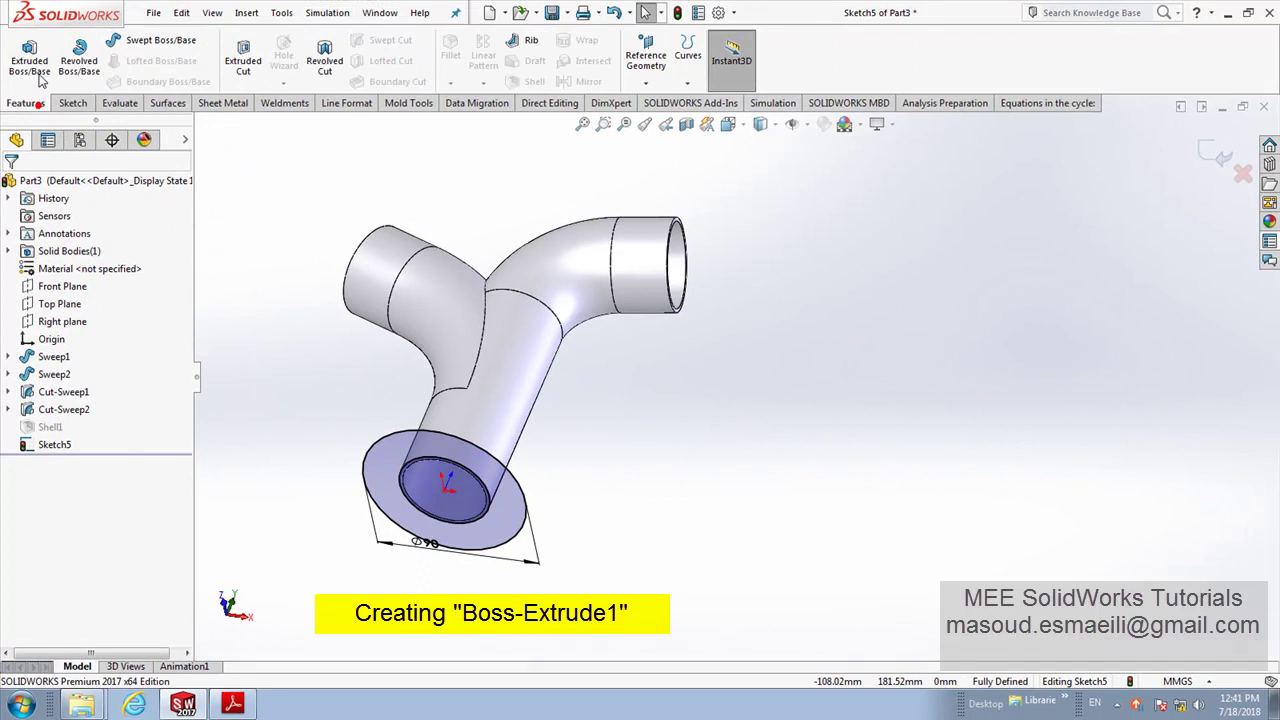
{"action": "middle_click_drag", "start_coordinate": [286, 357], "coordinate": [251, 491]}
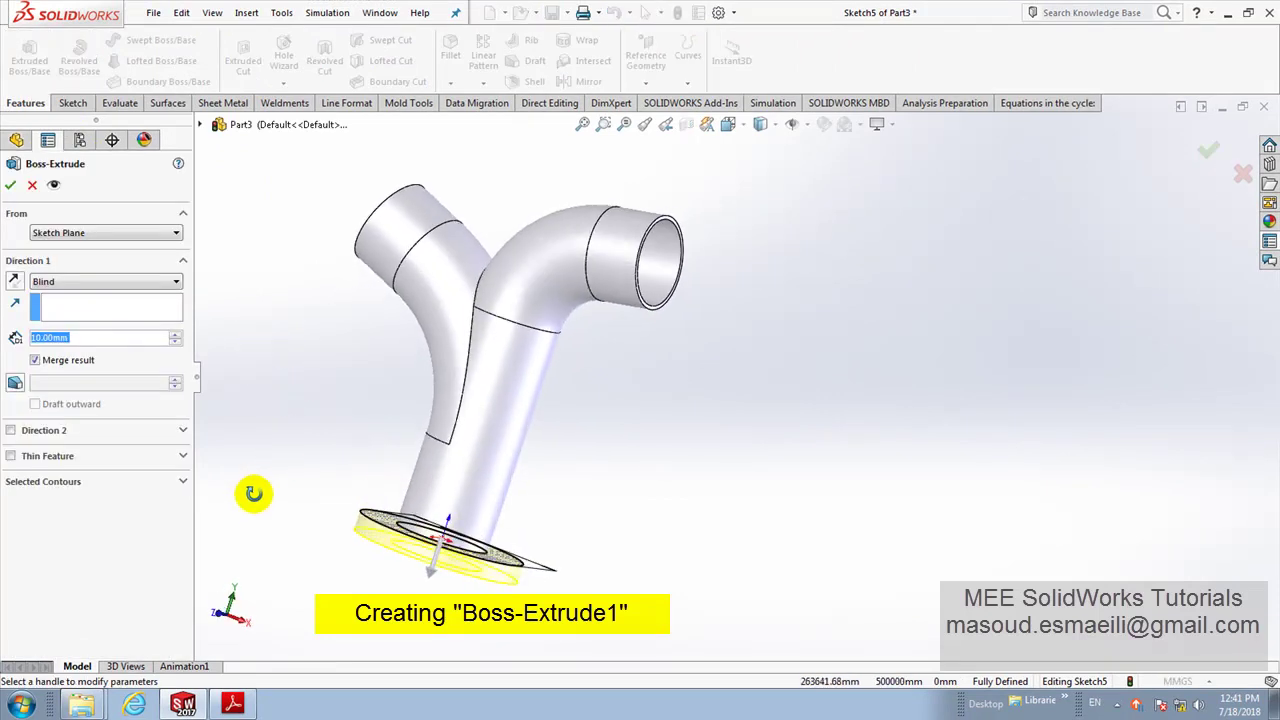
{"action": "left_click", "coordinate": [15, 281]}
{"action": "type", "text": "17"}
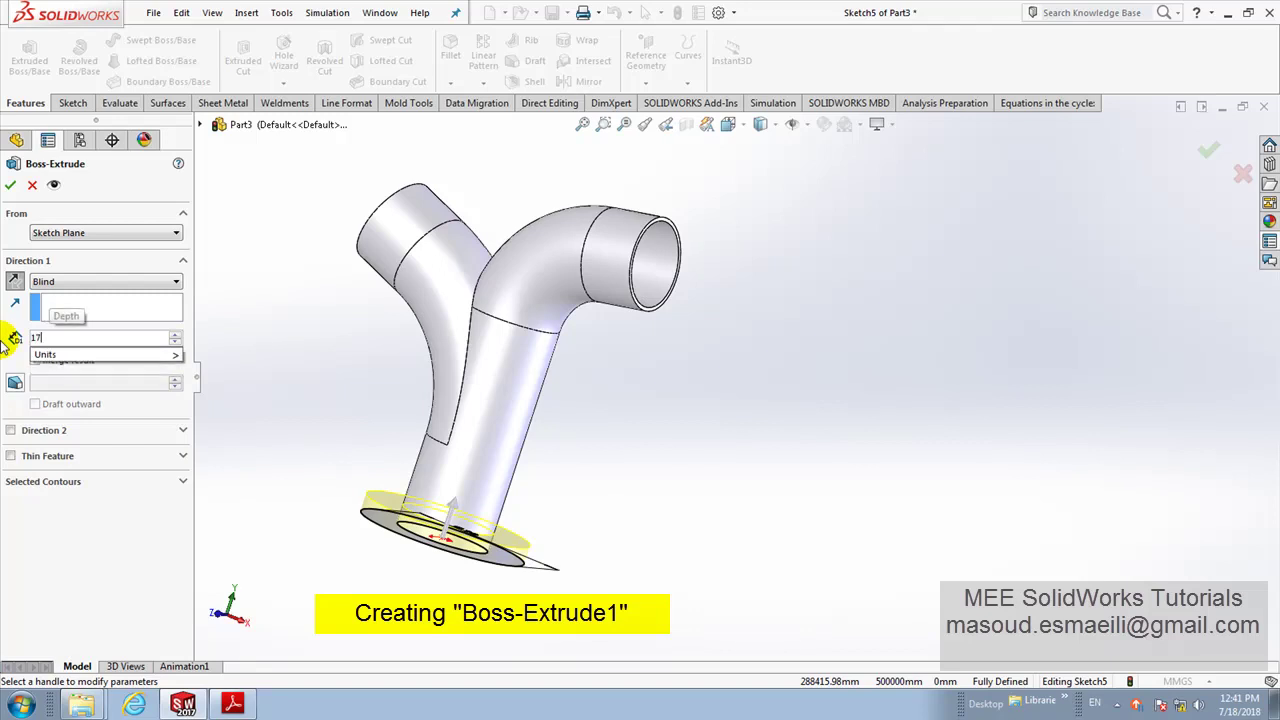
{"action": "key", "text": "Return"}
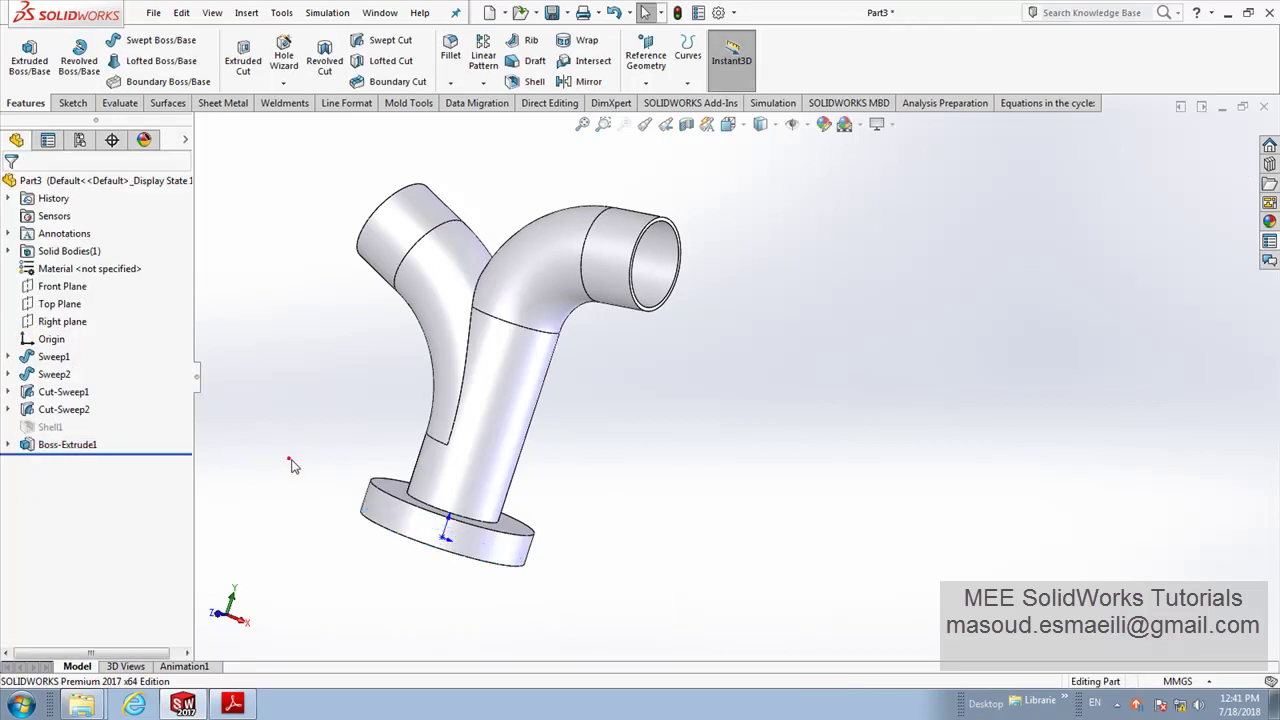
{"action": "mouse_move", "coordinate": [289, 463]}
{"action": "middle_mouse_down"}
{"action": "mouse_move", "coordinate": [363, 517]}
{"action": "mouse_move", "coordinate": [386, 400]}
{"action": "mouse_move", "coordinate": [370, 497]}
{"action": "middle_mouse_up"}
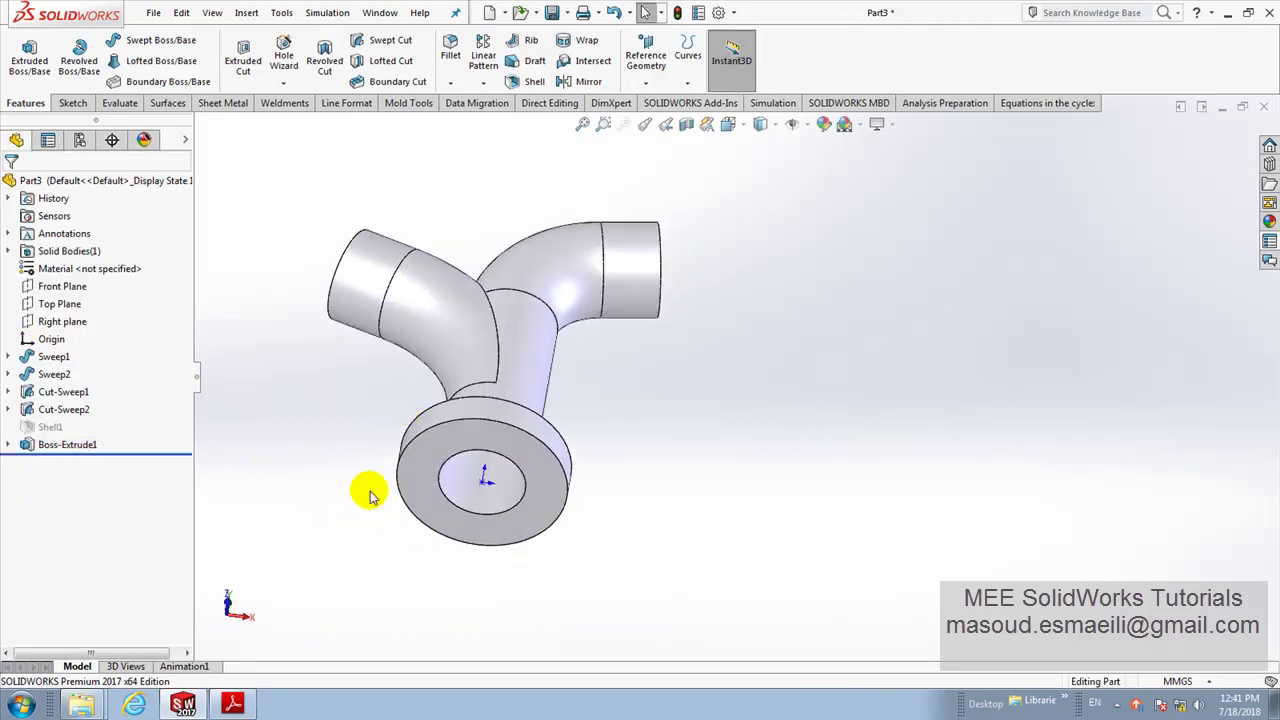
{"action": "left_click", "coordinate": [250, 708]}
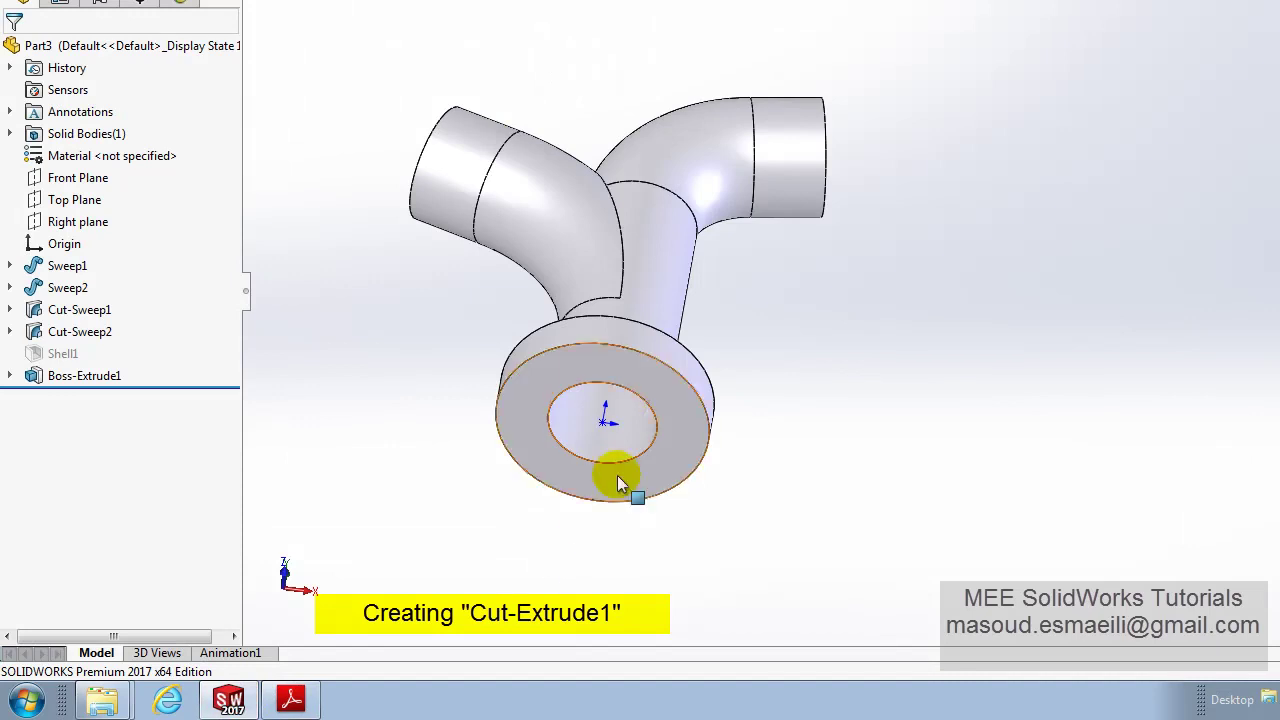
{"action": "right_click", "coordinate": [614, 477]}
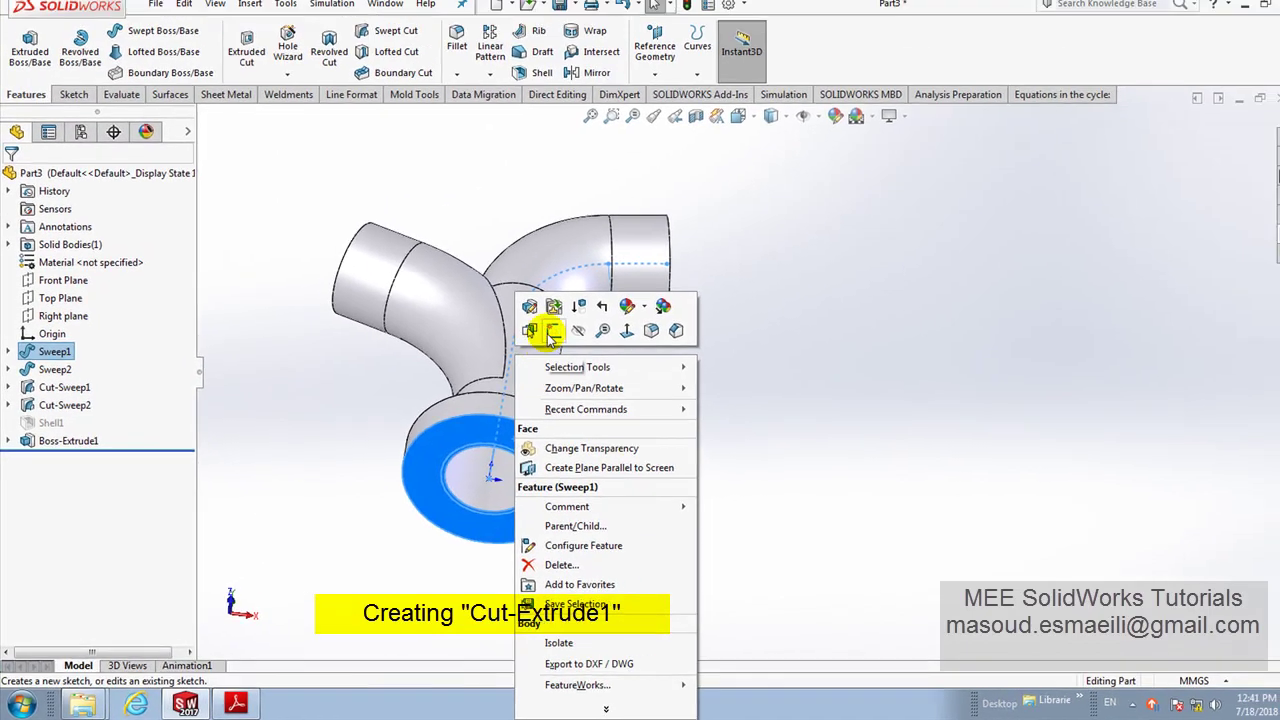
Step: Sketch a circle at the flange face's origin and dimension it to a 50 mm diameter
{"action": "left_click", "coordinate": [553, 333]}
{"action": "left_click", "coordinate": [136, 40]}
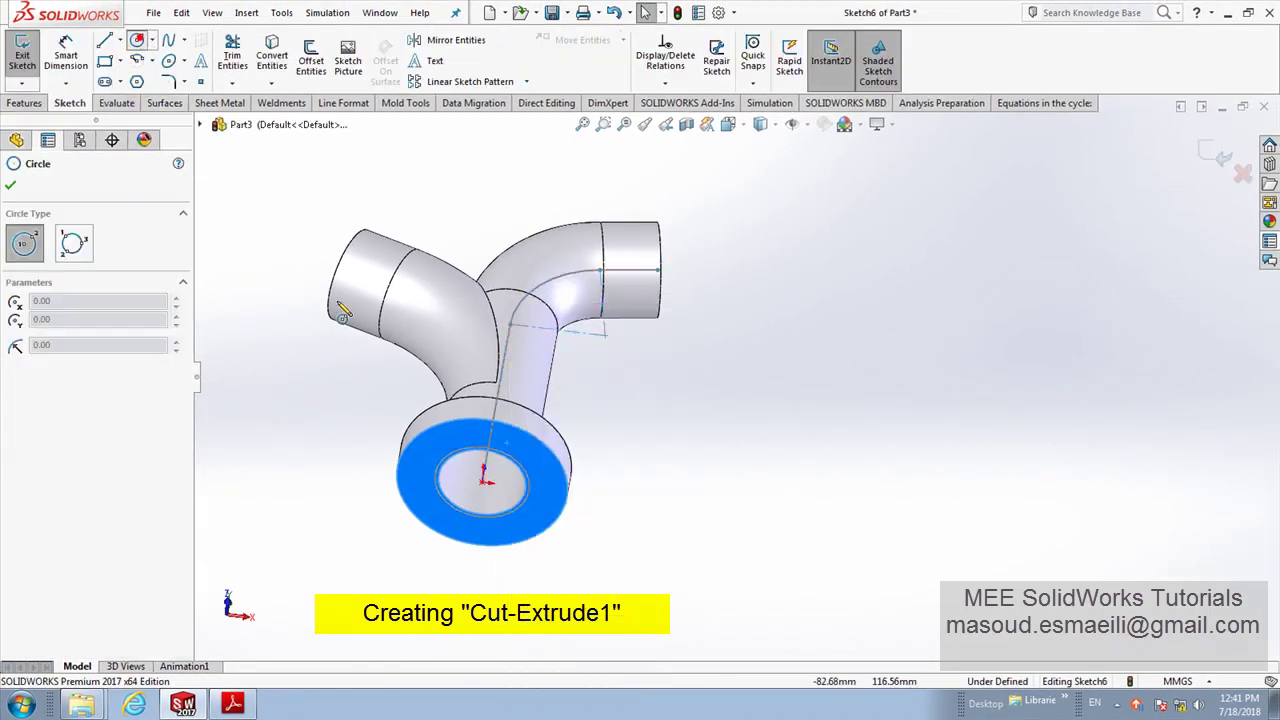
{"action": "left_click", "coordinate": [484, 484]}
{"action": "left_click", "coordinate": [486, 440]}
{"action": "right_click", "coordinate": [372, 366]}
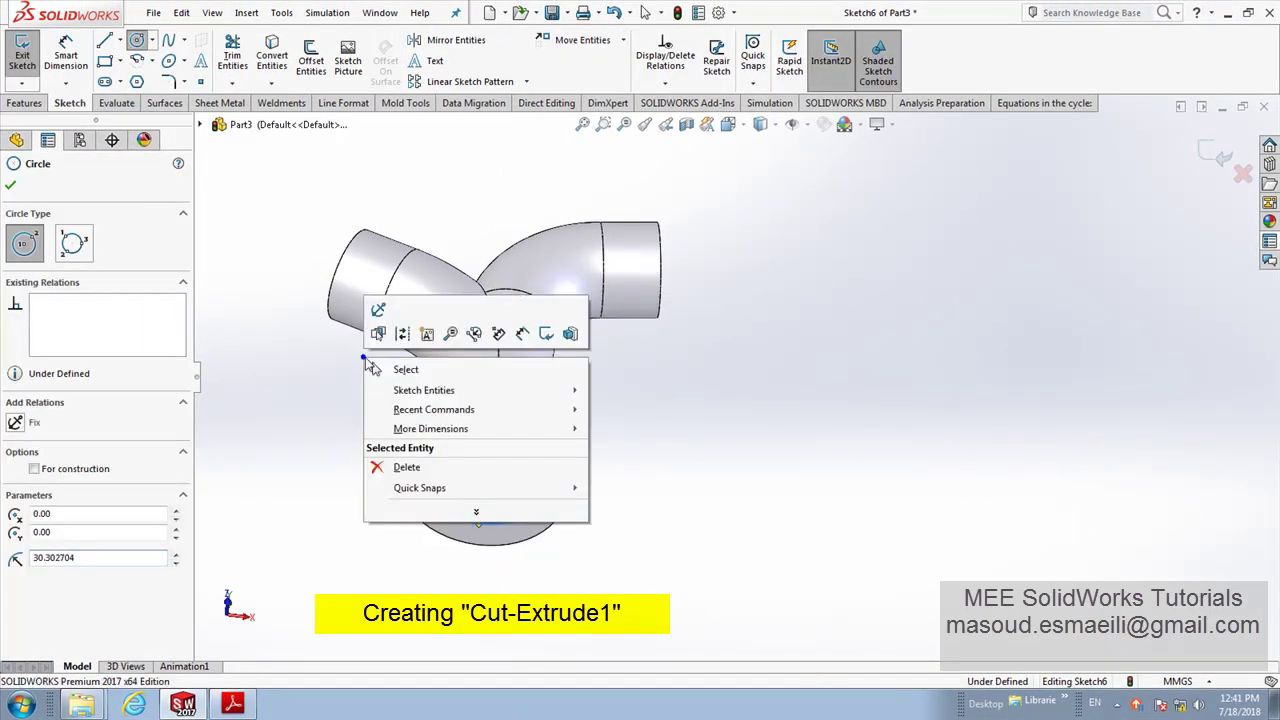
{"action": "left_click", "coordinate": [498, 333]}
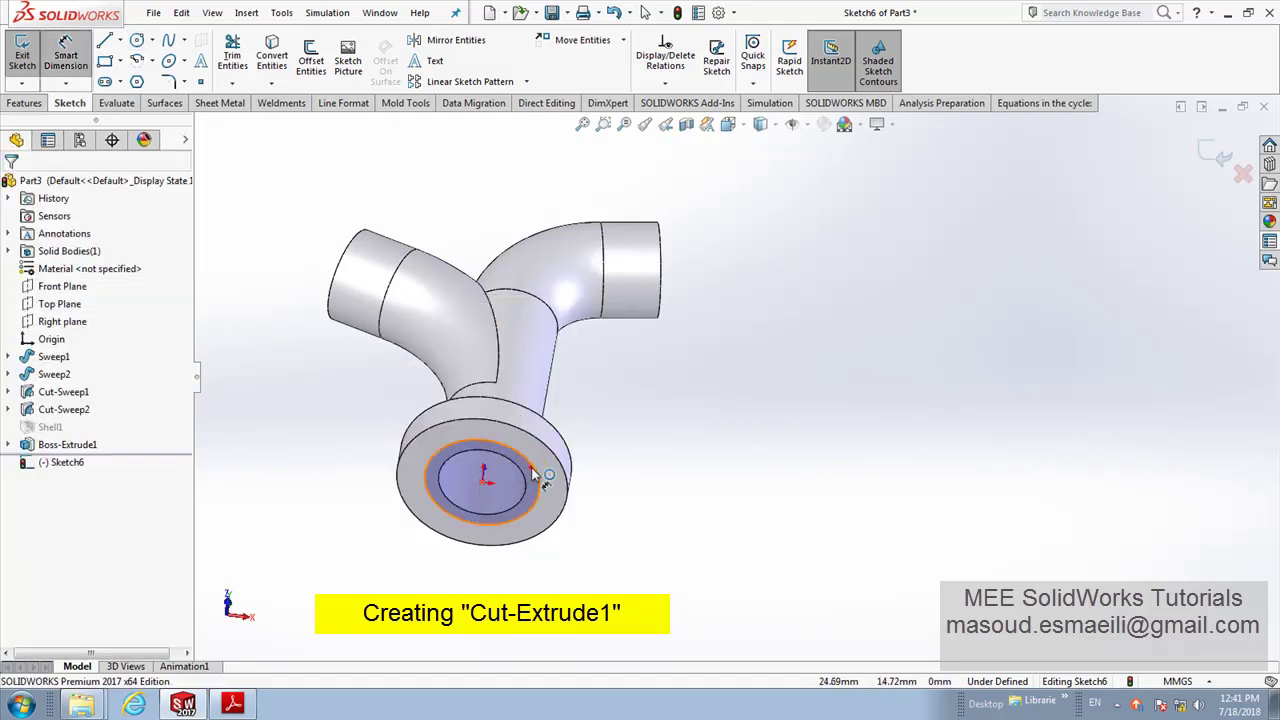
{"action": "left_click", "coordinate": [540, 478]}
{"action": "left_click", "coordinate": [598, 455]}
{"action": "type", "text": "50"}
{"action": "key", "text": "Return"}
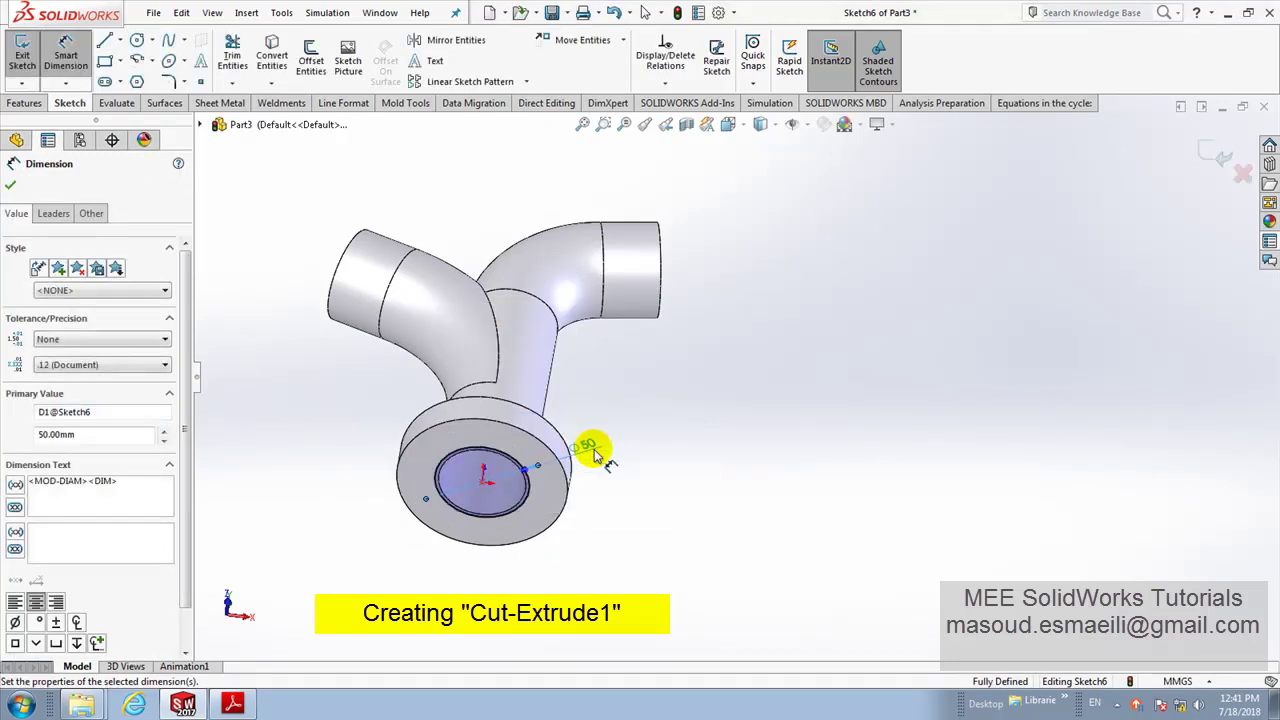
{"action": "right_click", "coordinate": [624, 398]}
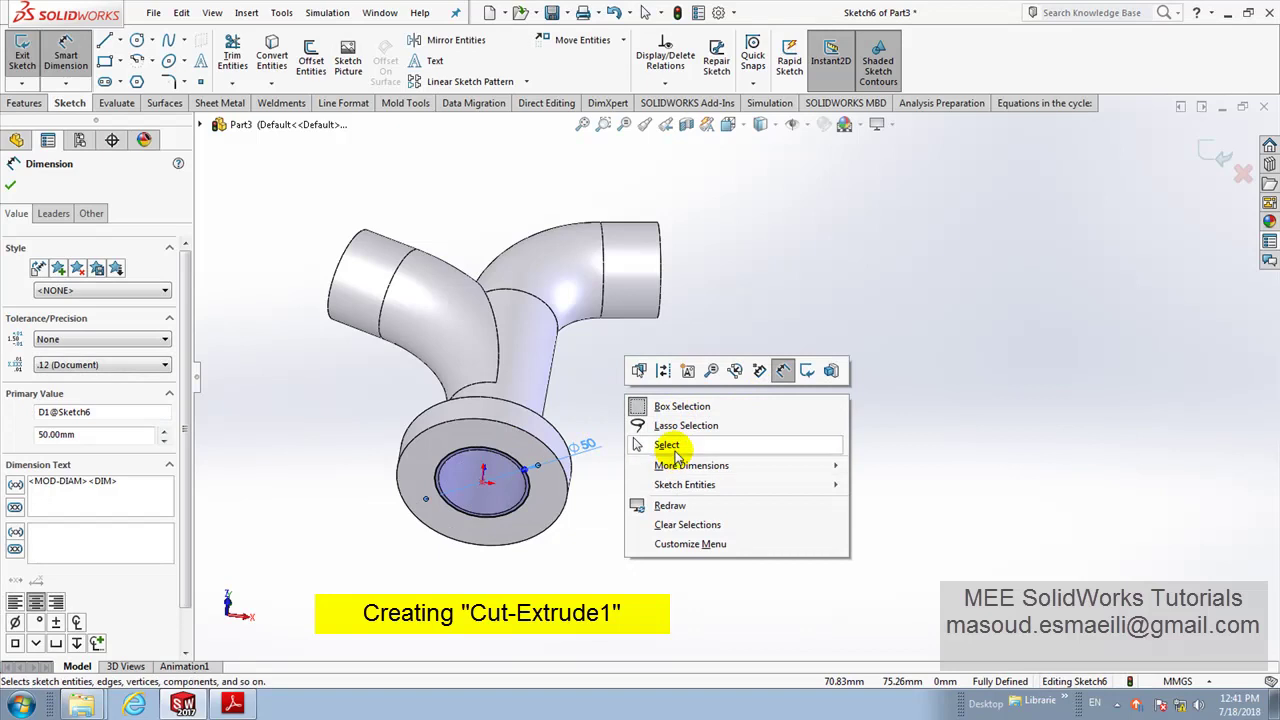
{"action": "left_click", "coordinate": [668, 444]}
{"action": "left_click", "coordinate": [42, 103]}
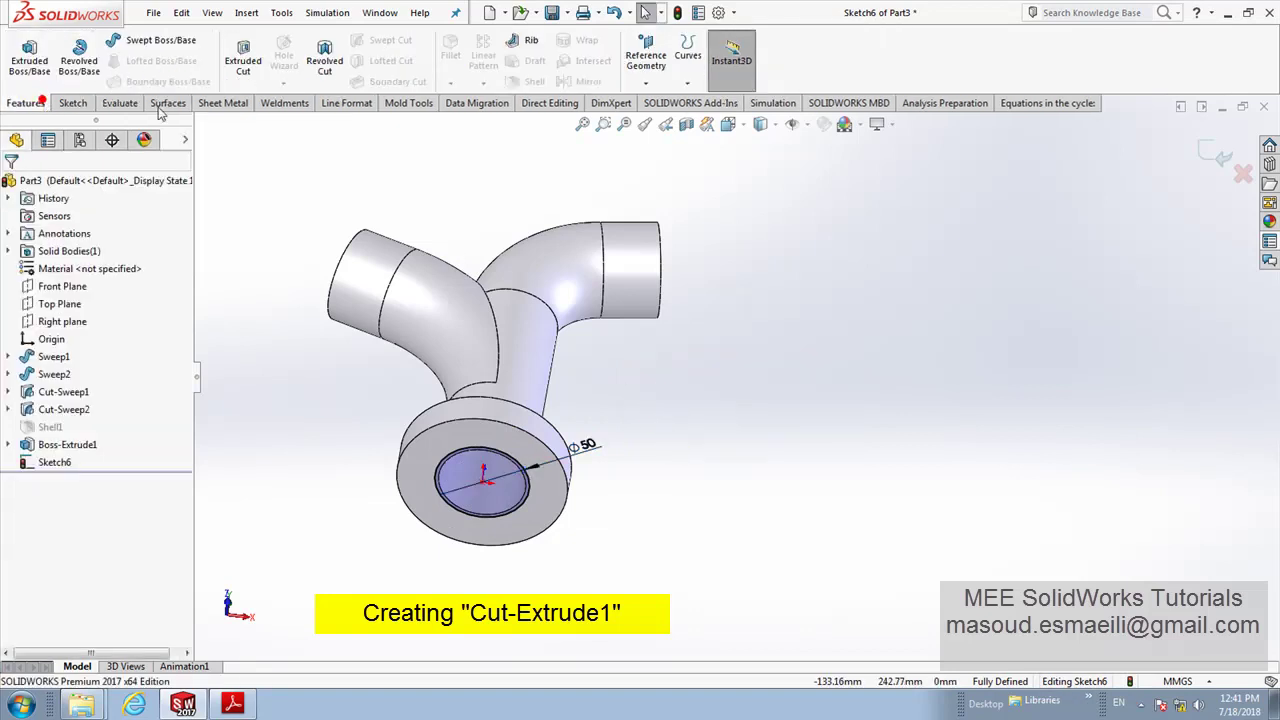
Step: Cut-extrude the Ø50 sketch 2 mm into the flange face, flipping the side to cut
{"action": "left_click", "coordinate": [236, 70]}
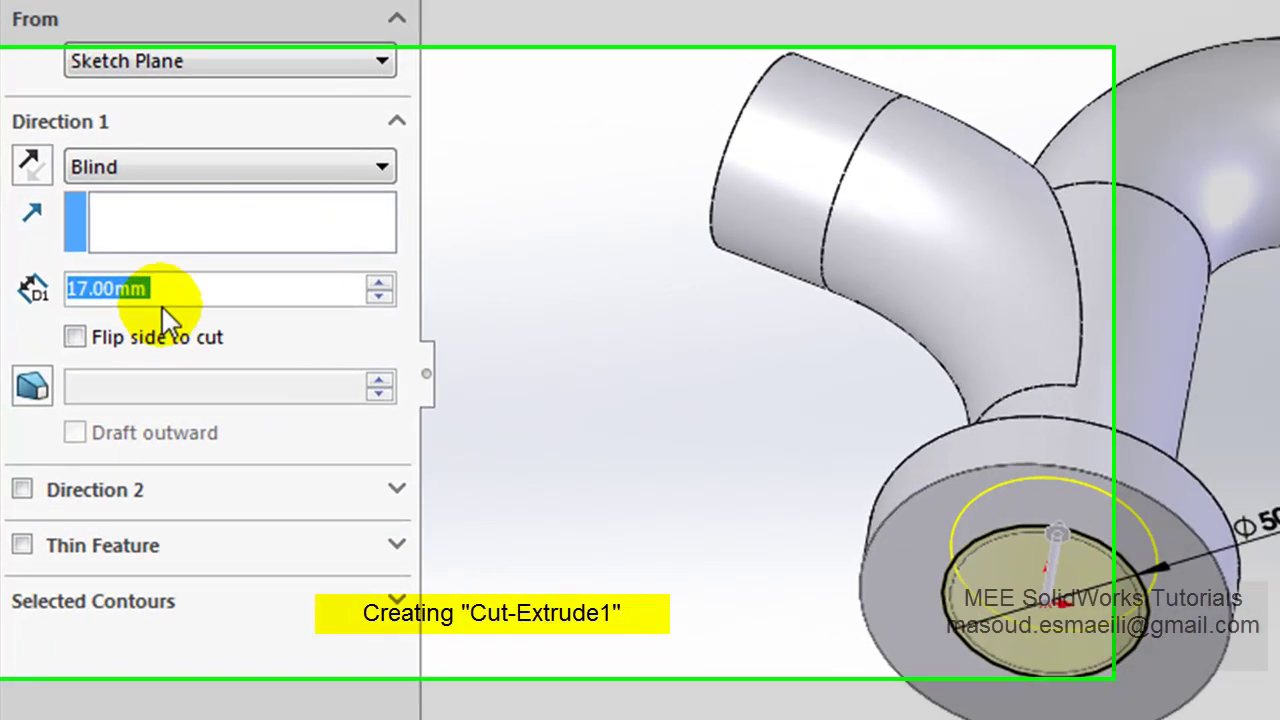
{"action": "type", "text": "2"}
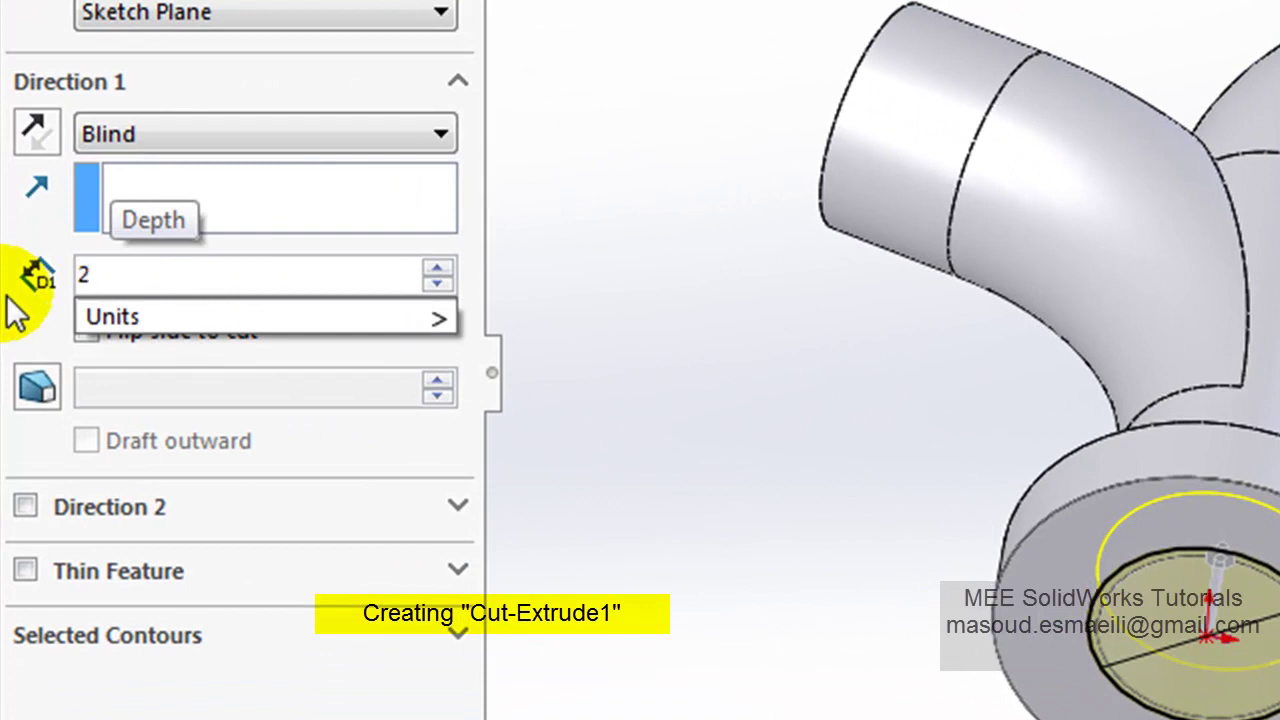
{"action": "left_click", "coordinate": [23, 315]}
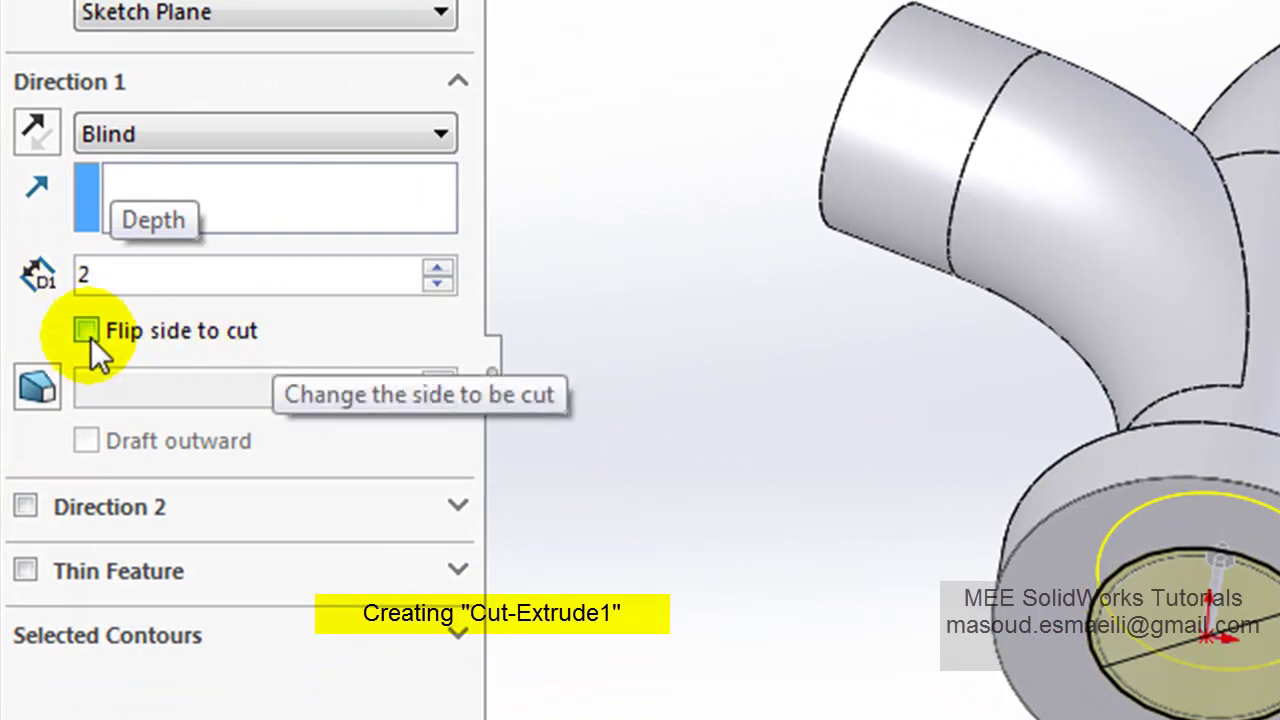
{"action": "left_click", "coordinate": [86, 331]}
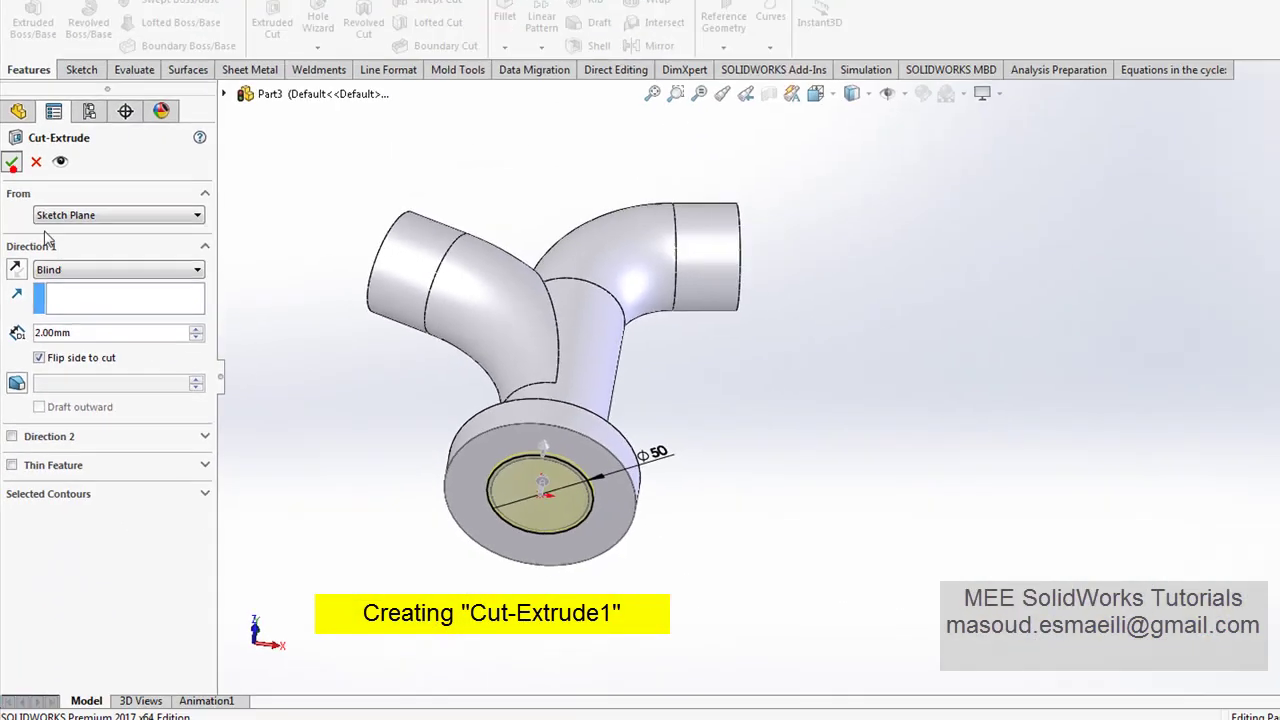
{"action": "key", "text": "Return"}
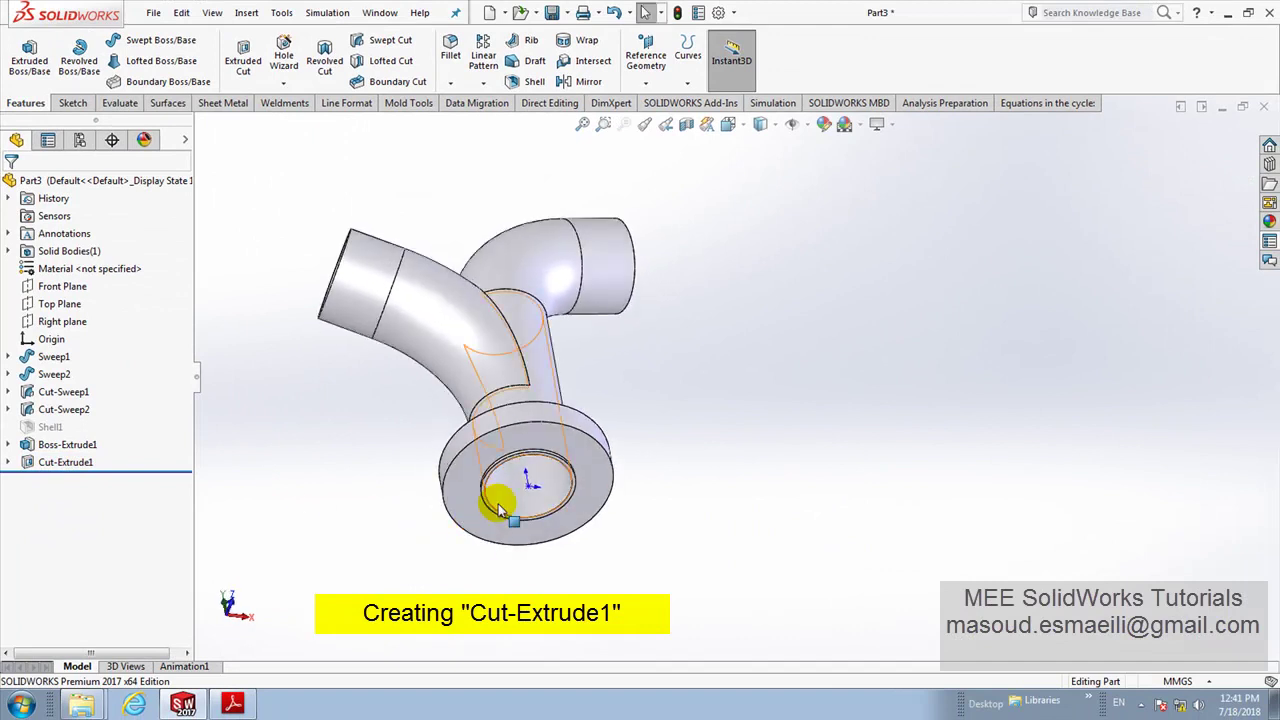
Step: Zoom and orbit to inspect the flange hole edge, then view the whole Y-pipe from above
{"action": "scroll", "coordinate": [500, 500], "scroll_direction": "down", "scroll_amount": 5}
{"action": "scroll", "coordinate": [572, 424], "scroll_direction": "down", "scroll_amount": 5}
{"action": "middle_click_drag", "start_coordinate": [571, 414], "coordinate": [601, 321]}
{"action": "scroll", "coordinate": [601, 321], "scroll_direction": "up", "scroll_amount": 3}
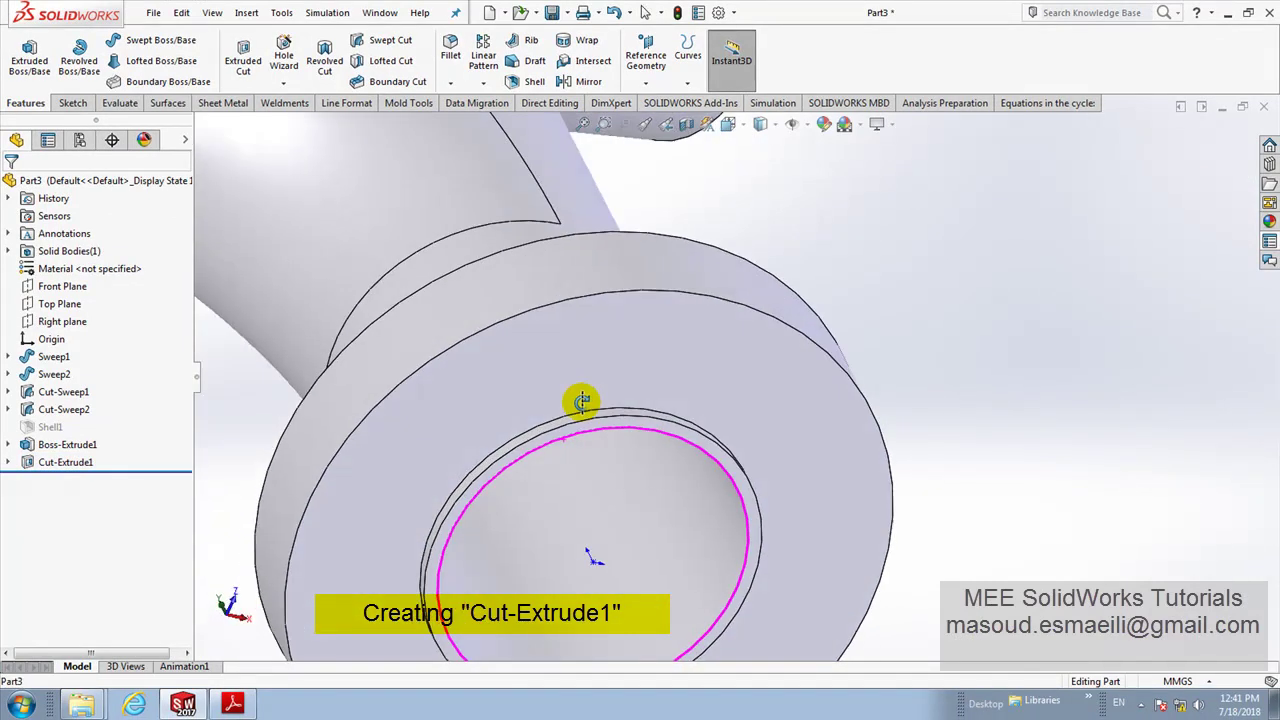
{"action": "scroll", "coordinate": [580, 406], "scroll_direction": "up", "scroll_amount": 3}
{"action": "scroll", "coordinate": [630, 370], "scroll_direction": "up", "scroll_amount": 3}
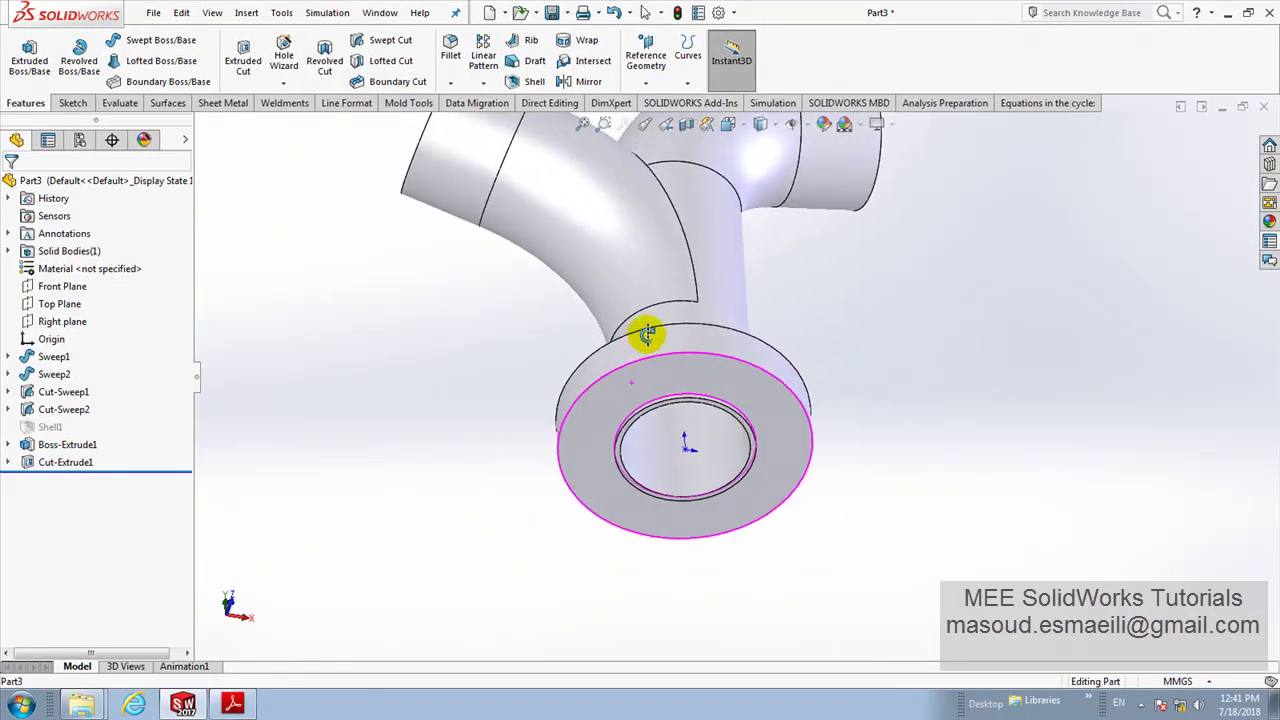
{"action": "middle_click_drag", "start_coordinate": [646, 334], "coordinate": [594, 503]}
{"action": "scroll", "coordinate": [600, 500], "scroll_direction": "up", "scroll_amount": 2}
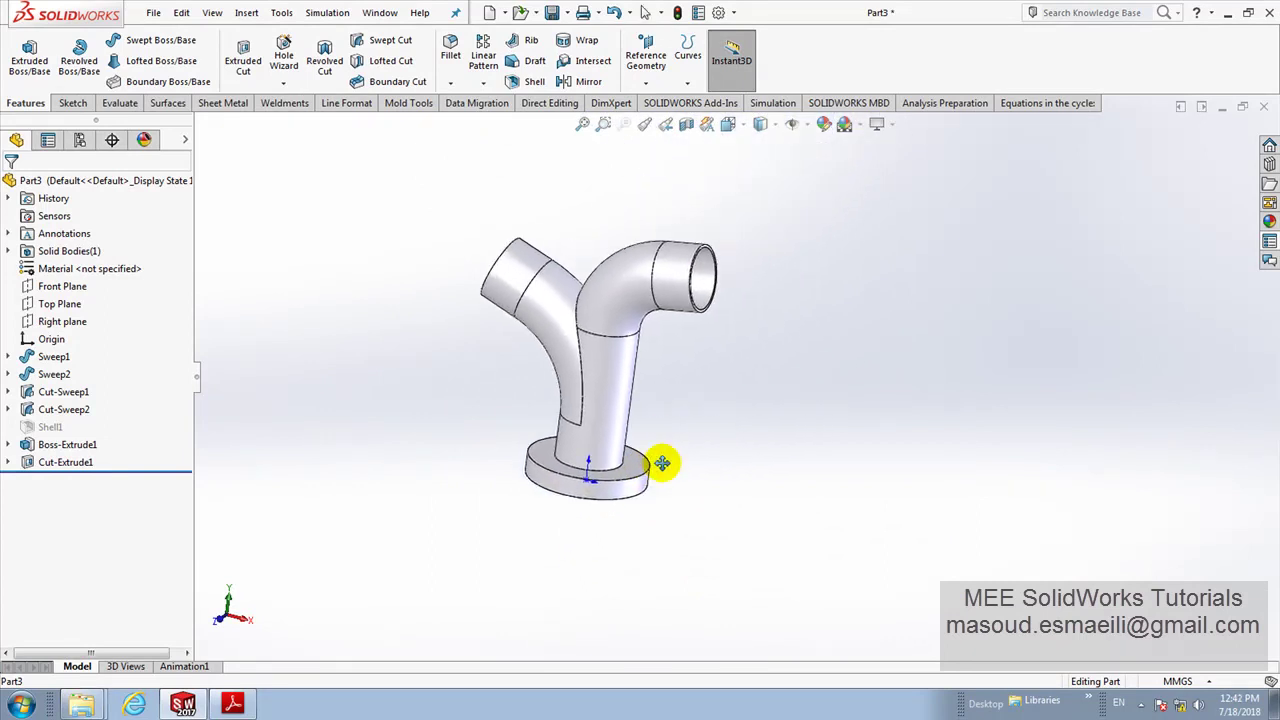
{"action": "middle_click_drag", "start_coordinate": [790, 372], "coordinate": [457, 514]}
Step: Fillet the pipe-to-flange edge with a 5 mm radius, per the drawing's R5
{"action": "left_click", "coordinate": [248, 707]}
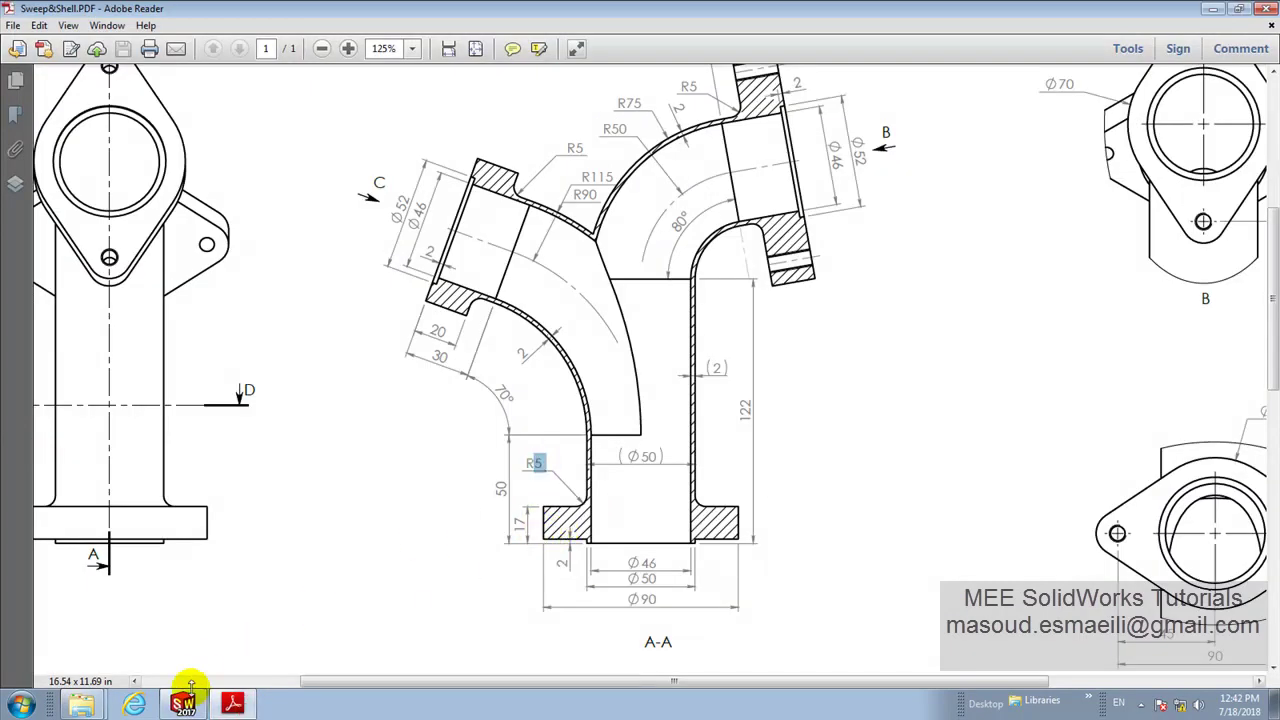
{"action": "left_click", "coordinate": [184, 705]}
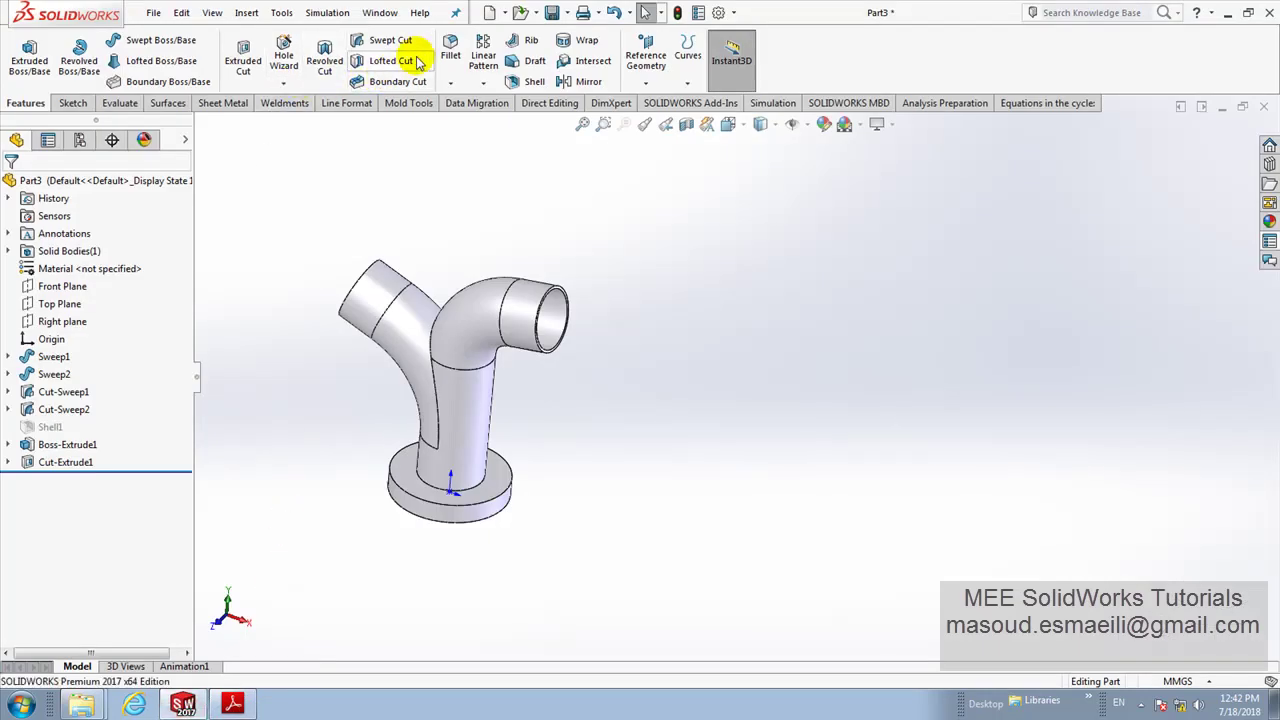
{"action": "left_click", "coordinate": [446, 58]}
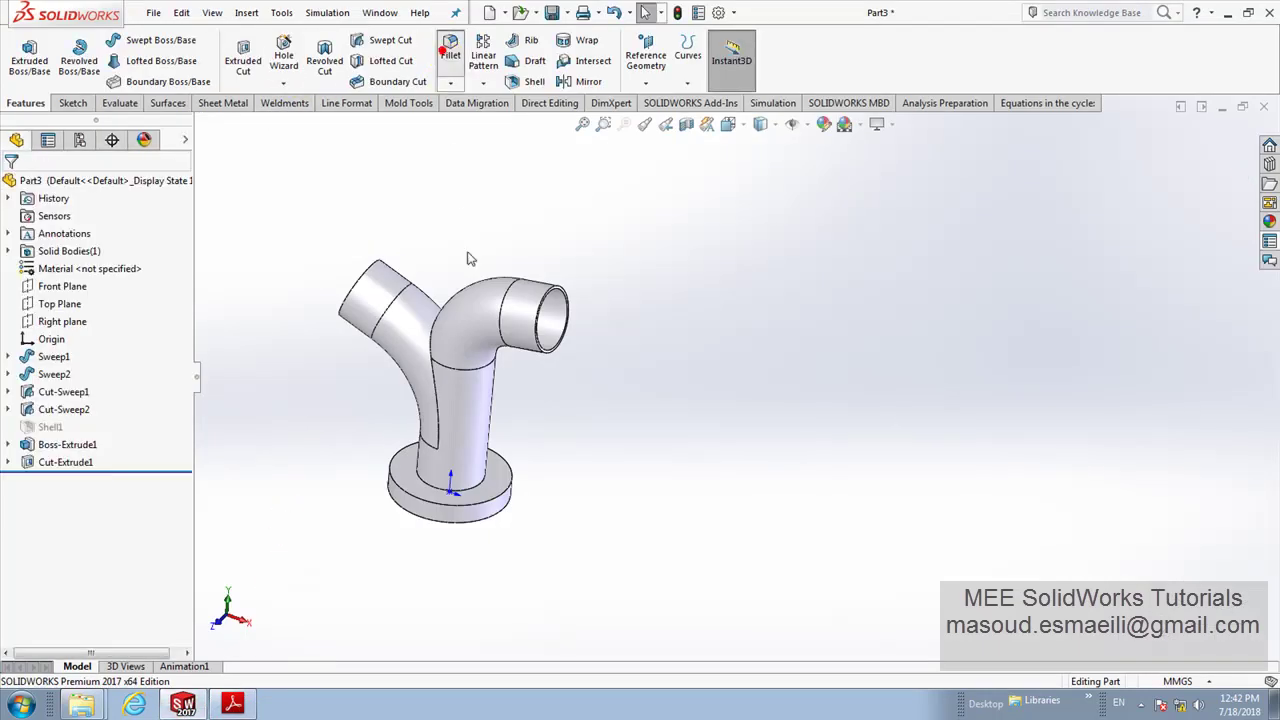
{"action": "left_click", "coordinate": [437, 490]}
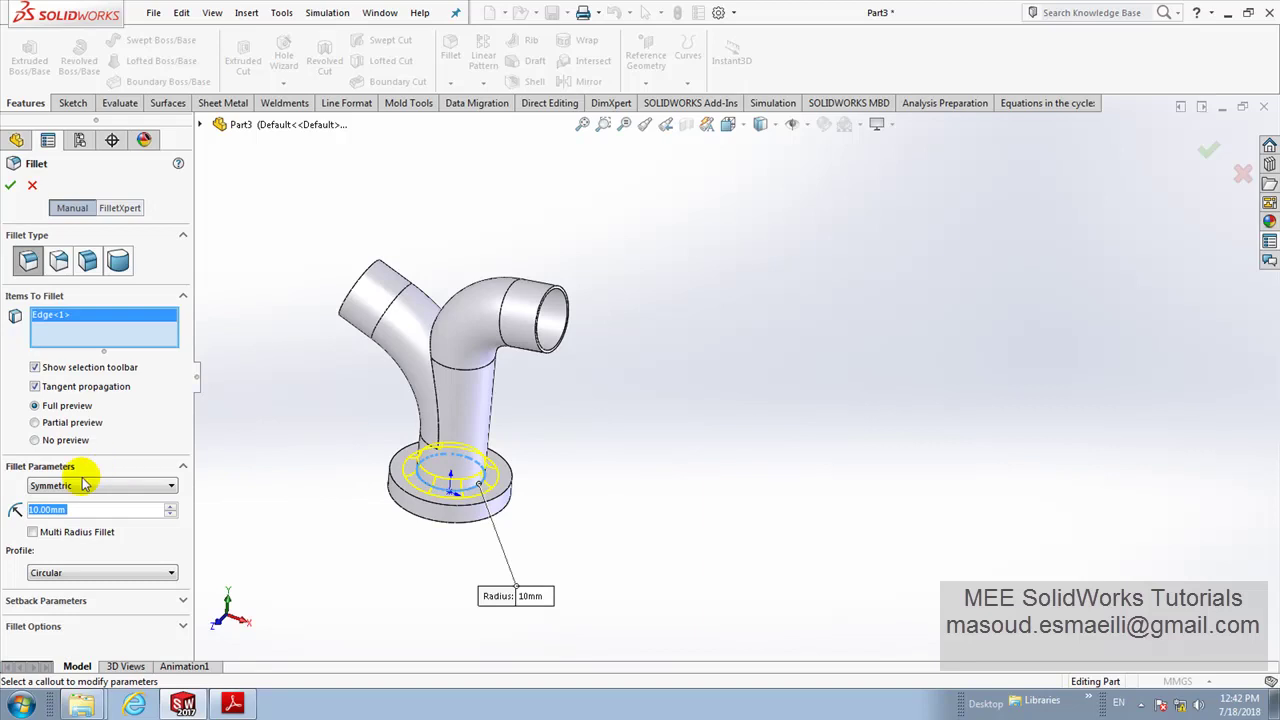
{"action": "type", "text": "5"}
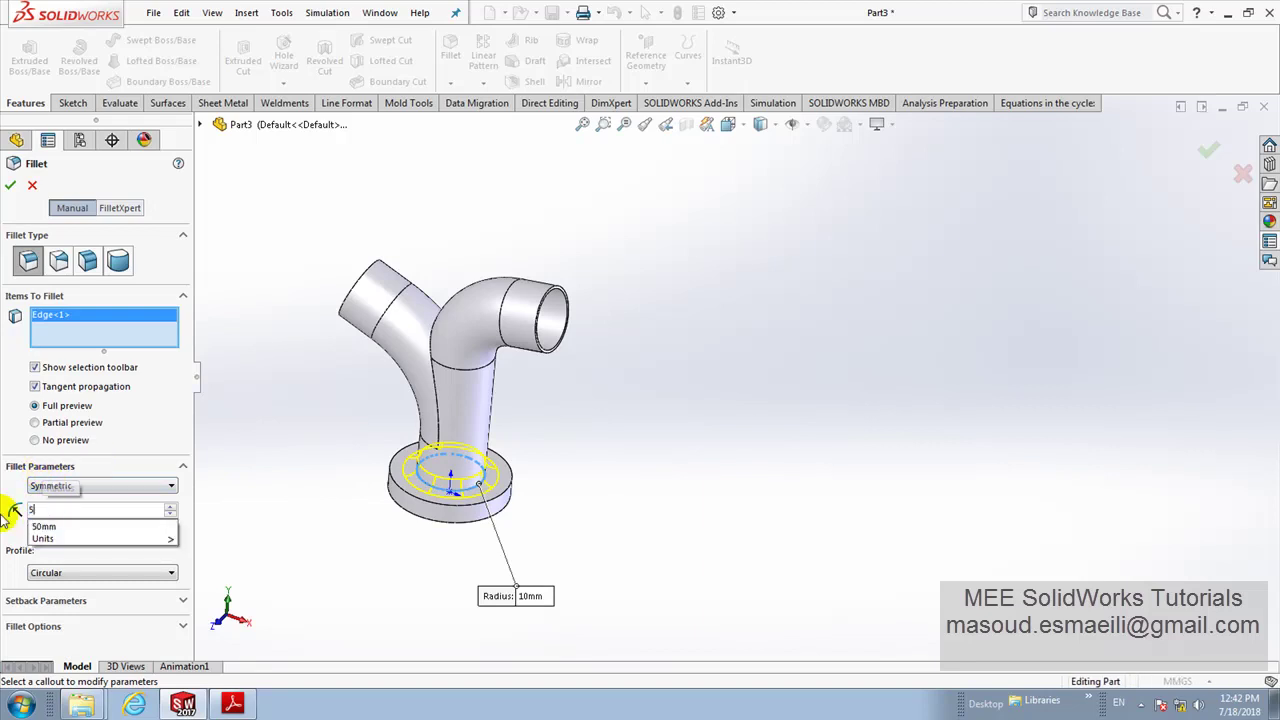
{"action": "key", "text": "Return"}
{"action": "key", "text": "Return"}
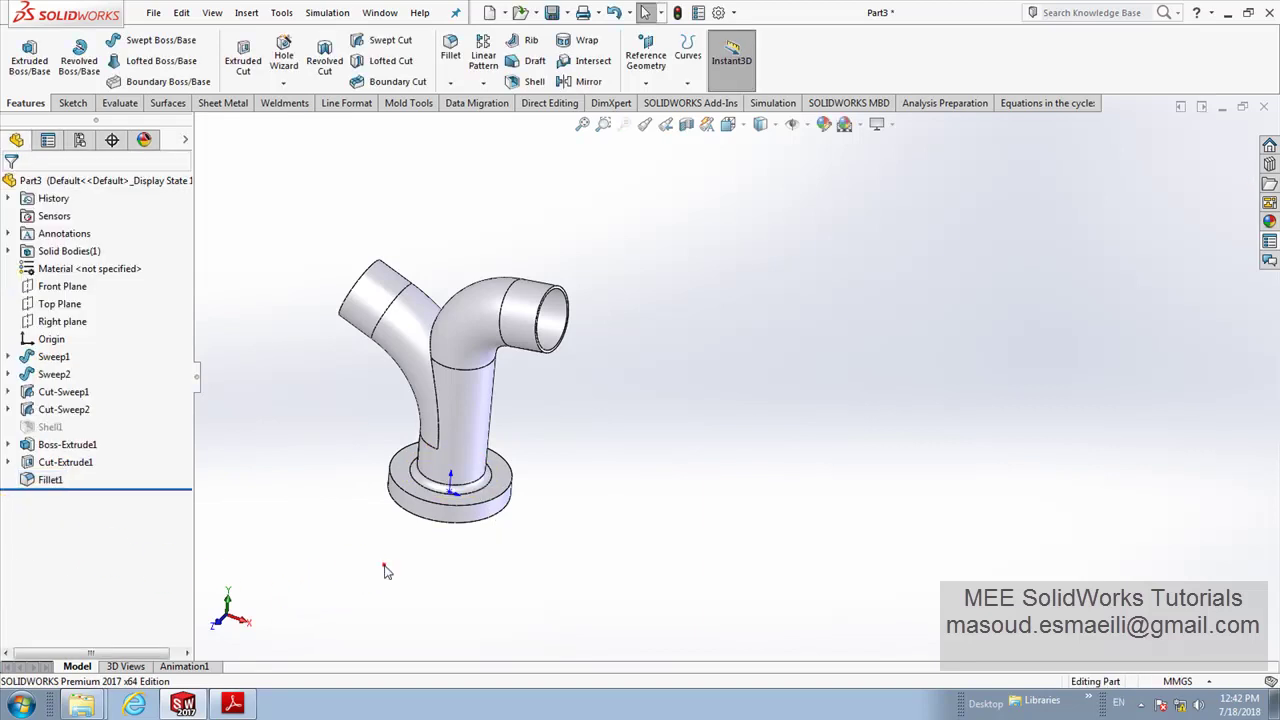
{"action": "left_click", "coordinate": [250, 706]}
{"action": "scroll", "coordinate": [922, 277], "scroll_direction": "down", "scroll_amount": 1, "text": "ctrl"}
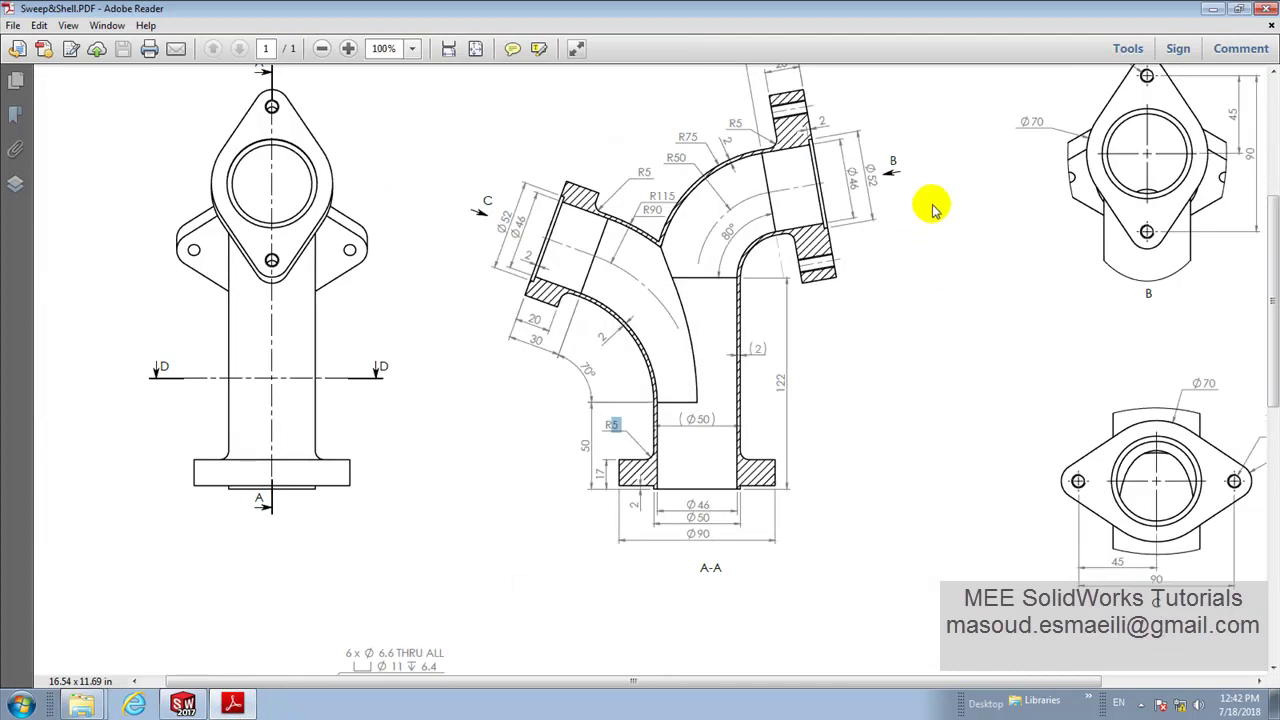
{"action": "scroll", "coordinate": [931, 206], "scroll_direction": "up", "scroll_amount": 1}
{"action": "scroll", "coordinate": [937, 200], "scroll_direction": "up", "scroll_amount": 1}
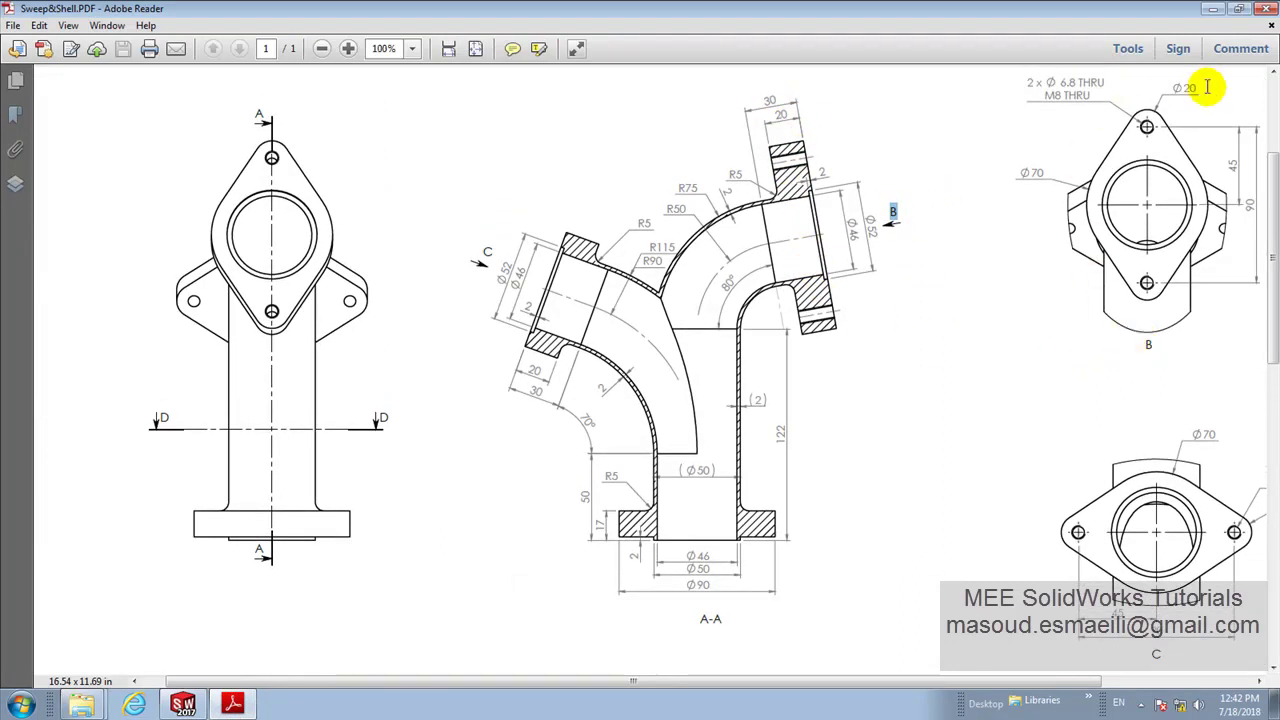
{"action": "scroll", "coordinate": [608, 660], "scroll_direction": "up", "scroll_amount": 1, "text": "ctrl"}
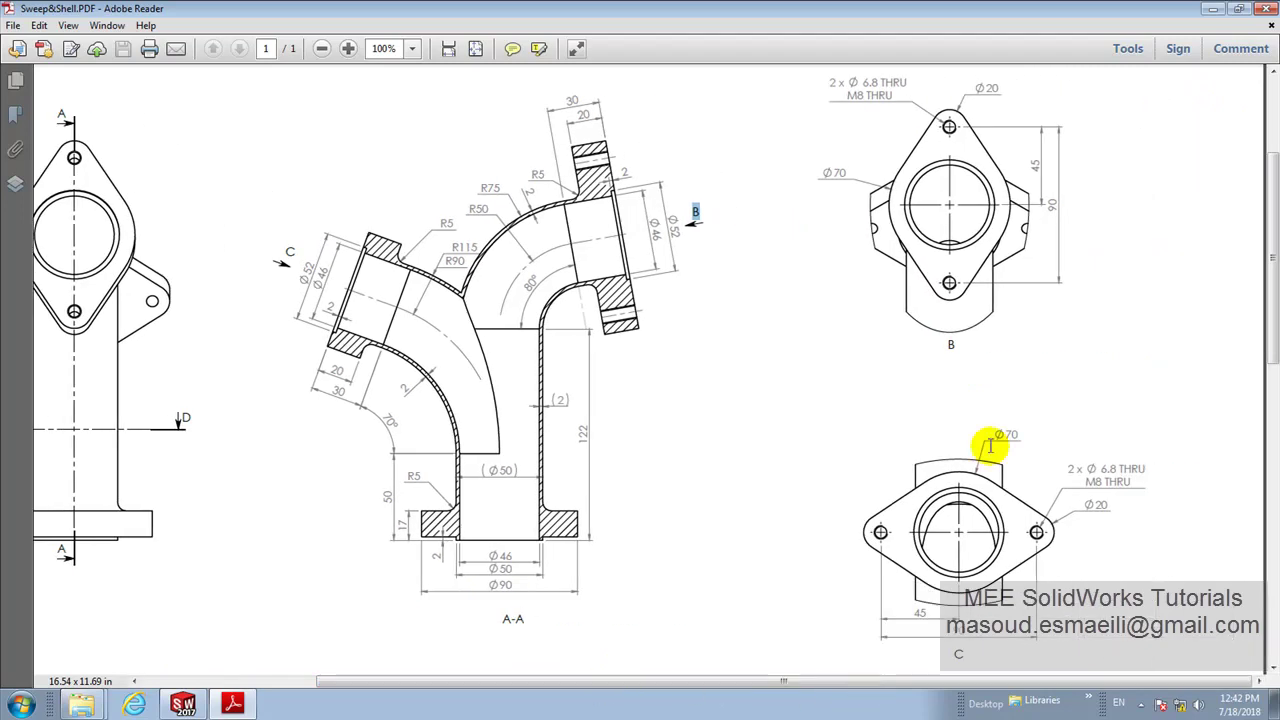
{"action": "scroll", "coordinate": [1040, 300], "scroll_direction": "up", "scroll_amount": 1}
{"action": "scroll", "coordinate": [1088, 145], "scroll_direction": "up", "scroll_amount": 2, "text": "ctrl"}
{"action": "scroll", "coordinate": [975, 200], "scroll_direction": "up", "scroll_amount": 2}
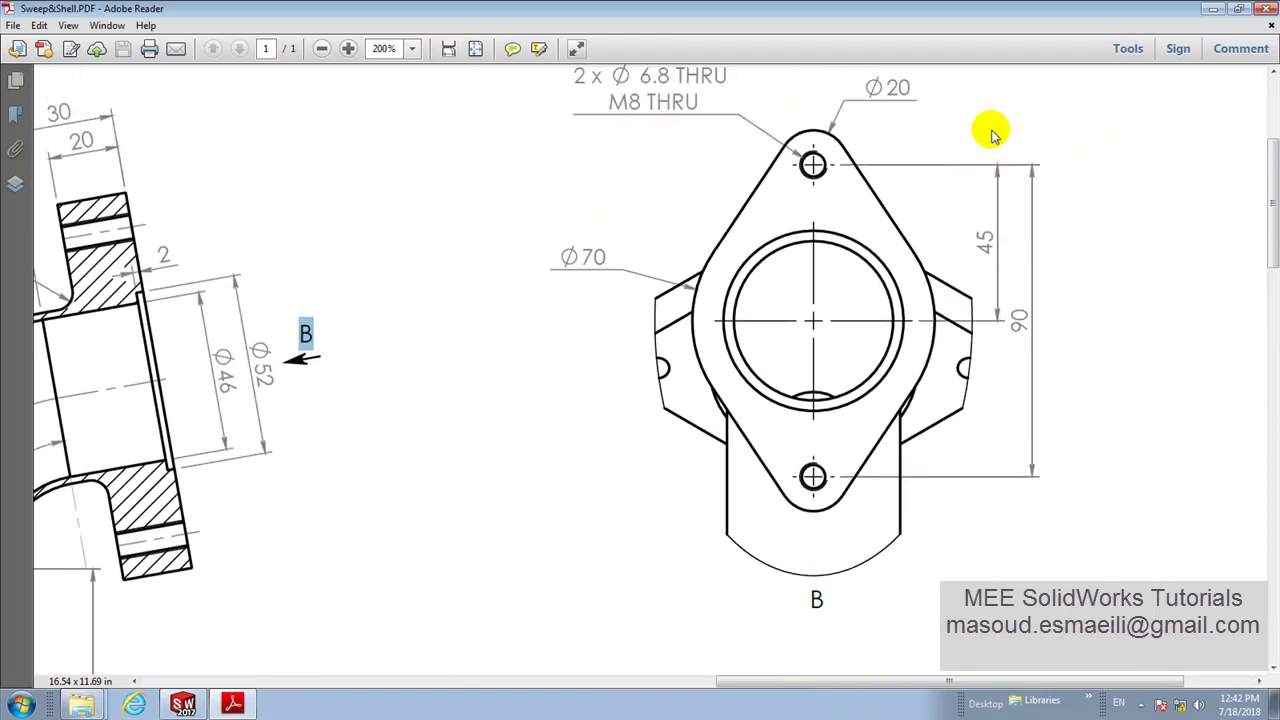
{"action": "scroll", "coordinate": [993, 135], "scroll_direction": "down", "scroll_amount": 1, "text": "ctrl"}
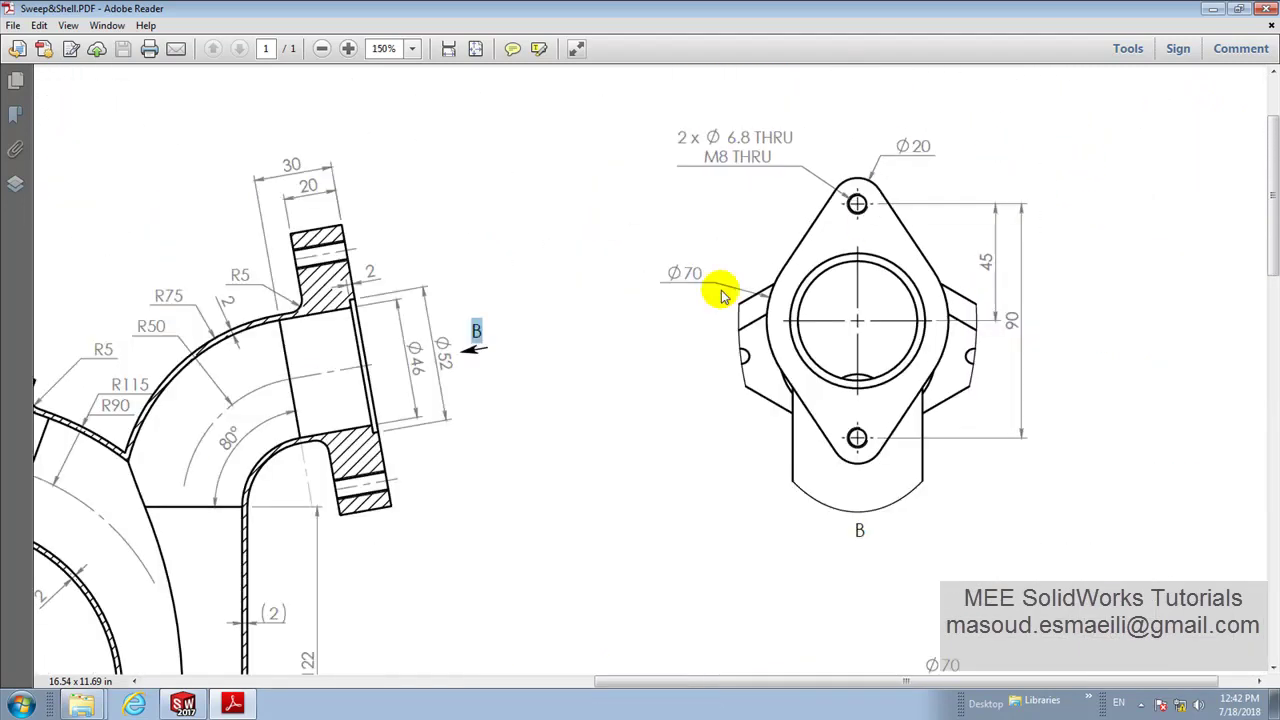
{"action": "left_click", "coordinate": [197, 705]}
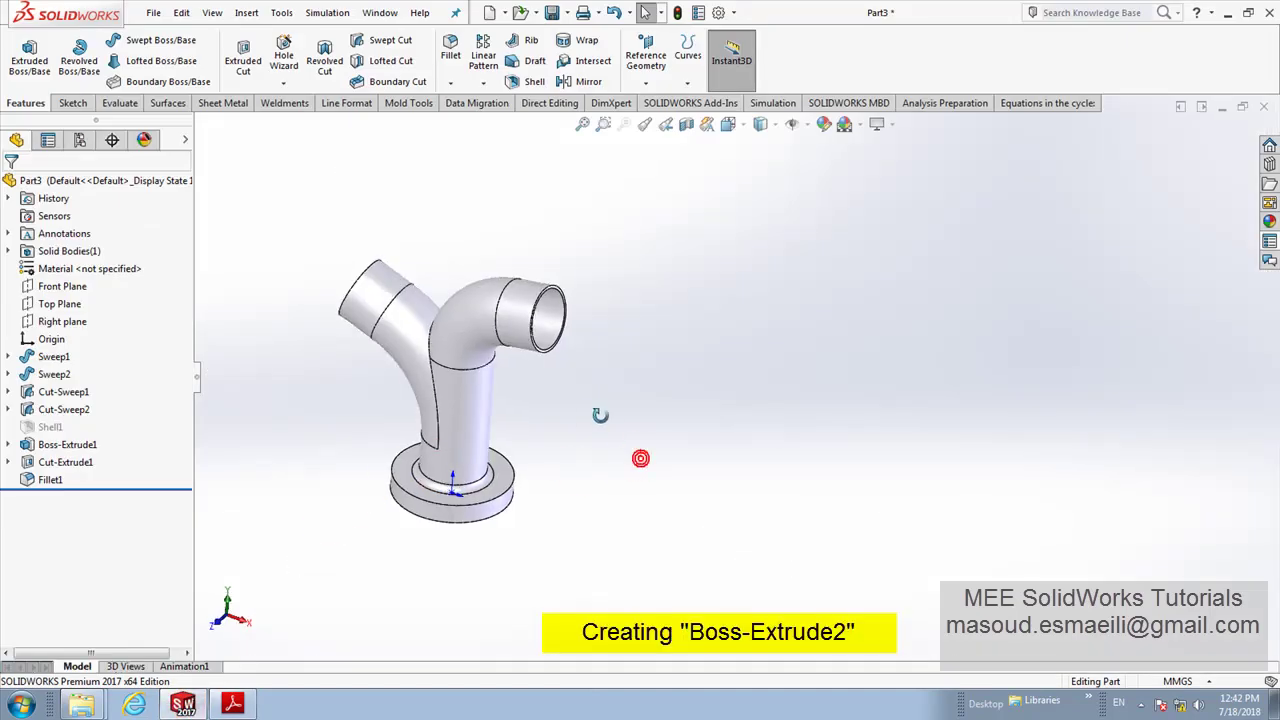
Step: Start a sketch on the upper pipe's end face and view it normal to the plane
{"action": "middle_click_drag", "start_coordinate": [600, 414], "coordinate": [537, 371]}
{"action": "scroll", "coordinate": [537, 371], "scroll_direction": "down", "scroll_amount": 3}
{"action": "scroll", "coordinate": [551, 381], "scroll_direction": "down", "scroll_amount": 3}
{"action": "right_click", "coordinate": [553, 381]}
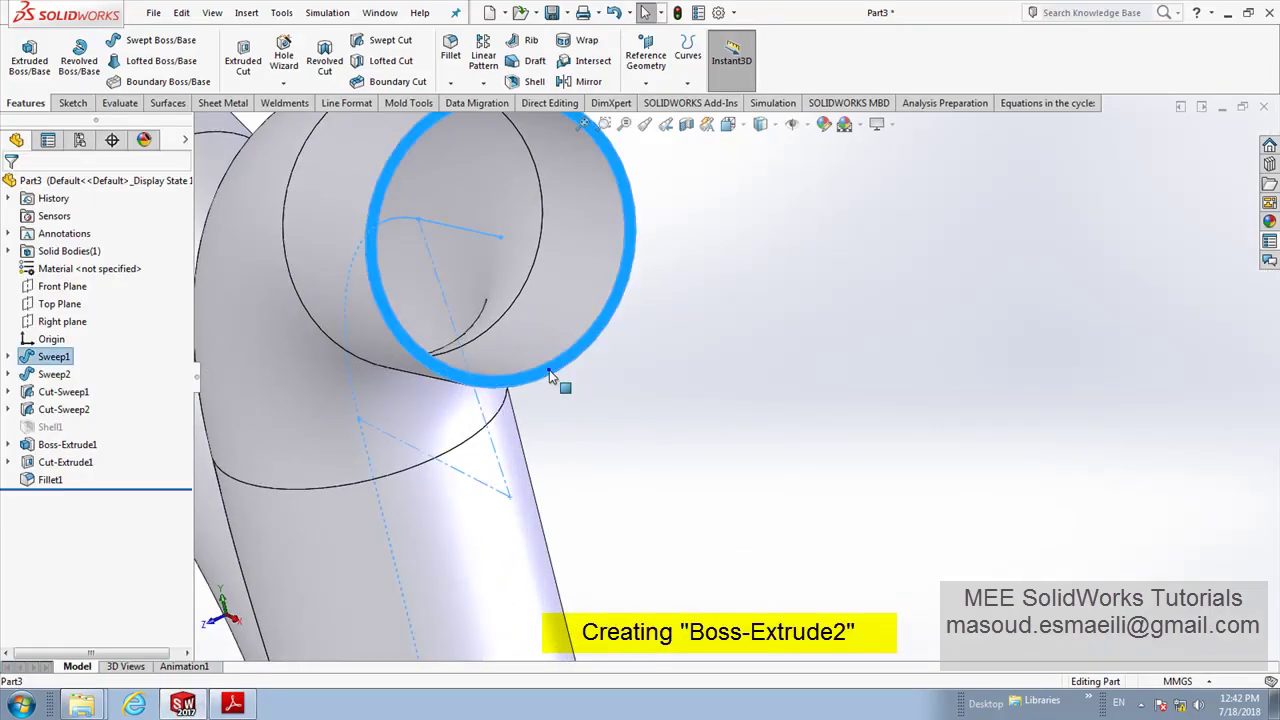
{"action": "left_click", "coordinate": [589, 340]}
{"action": "scroll", "coordinate": [666, 277], "scroll_direction": "up", "scroll_amount": 3}
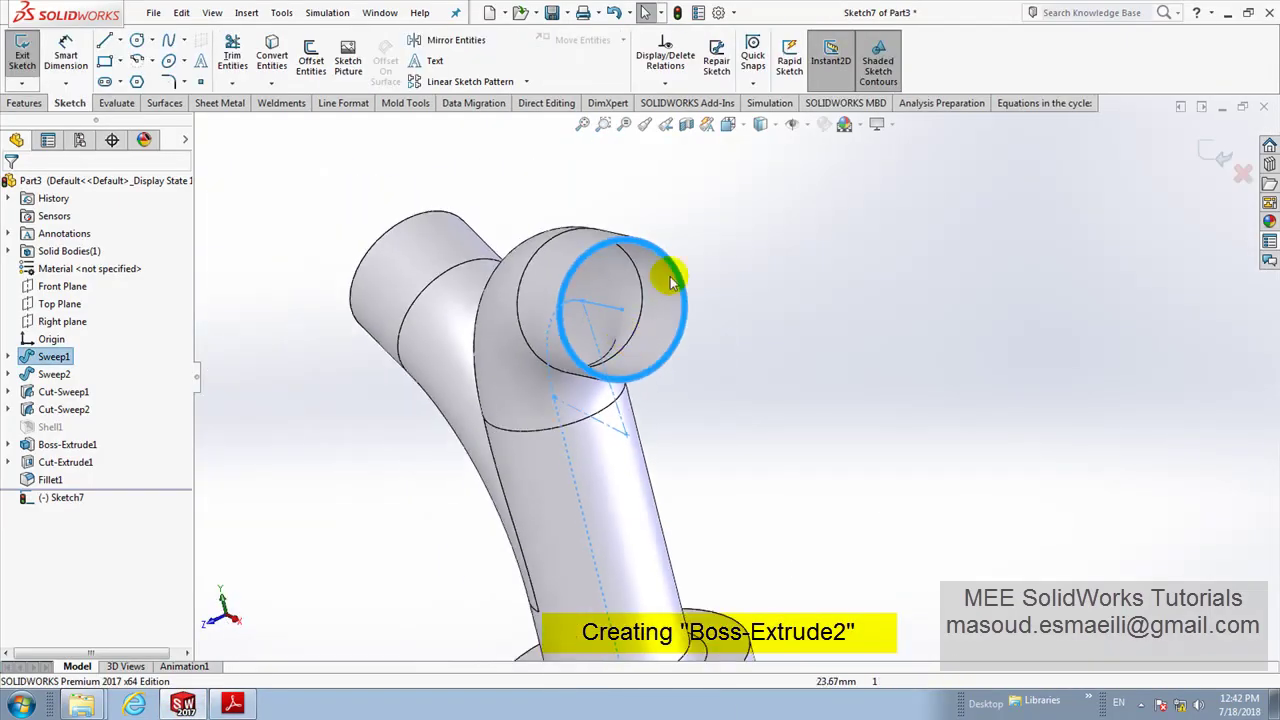
{"action": "left_click", "coordinate": [728, 124]}
{"action": "left_click", "coordinate": [748, 168]}
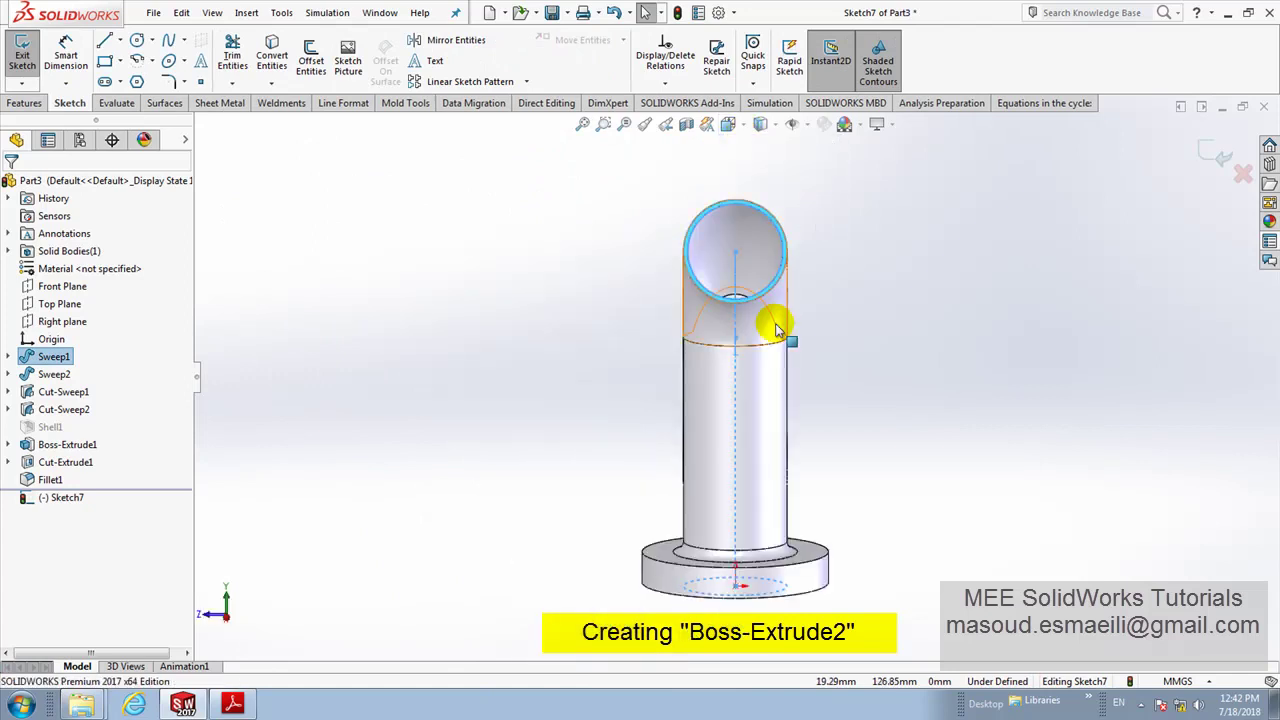
{"action": "mouse_move", "coordinate": [752, 342]}
{"action": "middle_mouse_down", "text": "ctrl"}
{"action": "mouse_move", "coordinate": [484, 318]}
{"action": "mouse_move", "coordinate": [623, 417]}
{"action": "middle_mouse_up", "text": "ctrl"}
{"action": "scroll", "coordinate": [485, 318], "scroll_direction": "up", "scroll_amount": 3}
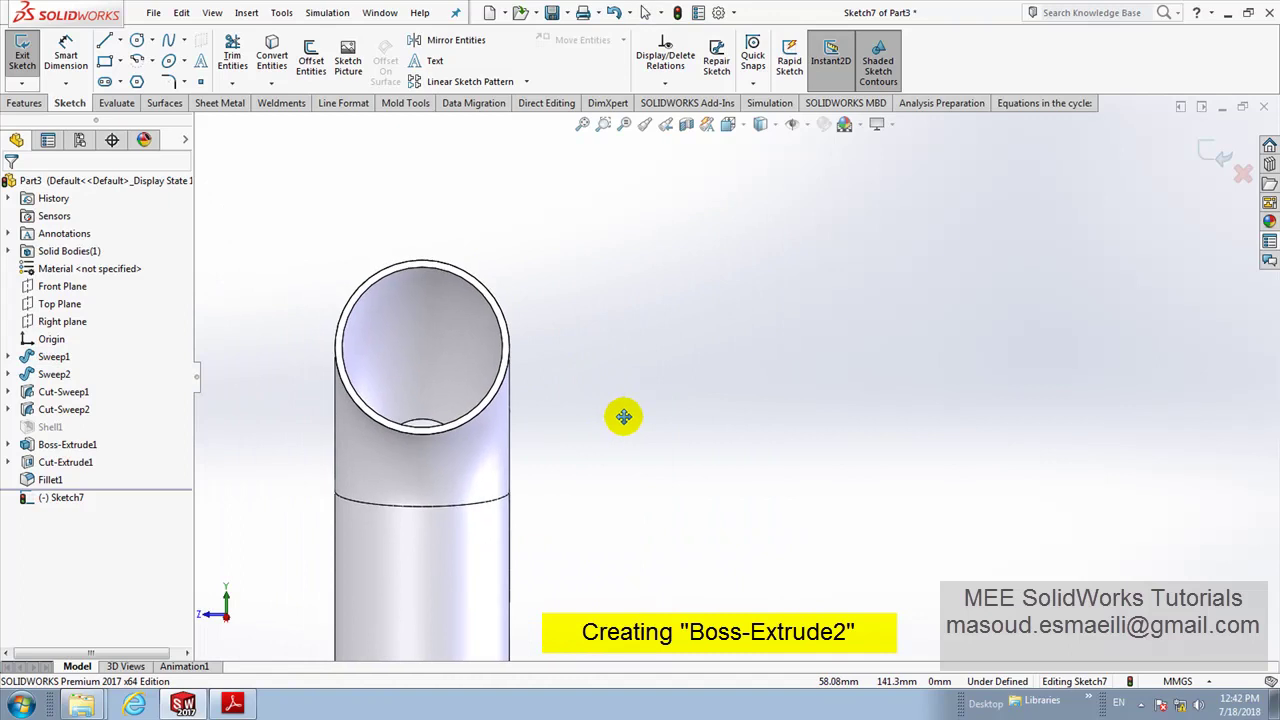
Step: Draw a small circle above the opening and a larger circle centred on the pipe opening
{"action": "left_click", "coordinate": [137, 47]}
{"action": "left_click", "coordinate": [422, 191]}
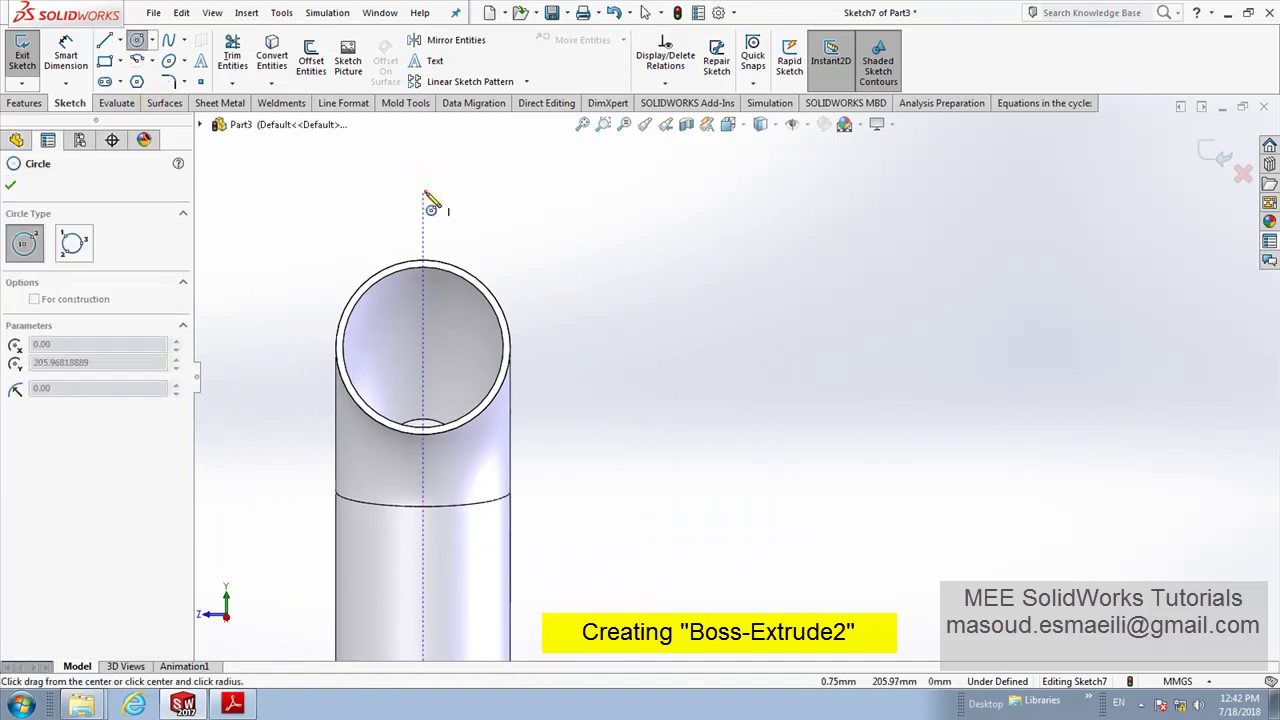
{"action": "left_click", "coordinate": [444, 191]}
{"action": "right_click", "coordinate": [485, 190]}
{"action": "left_click", "coordinate": [505, 186]}
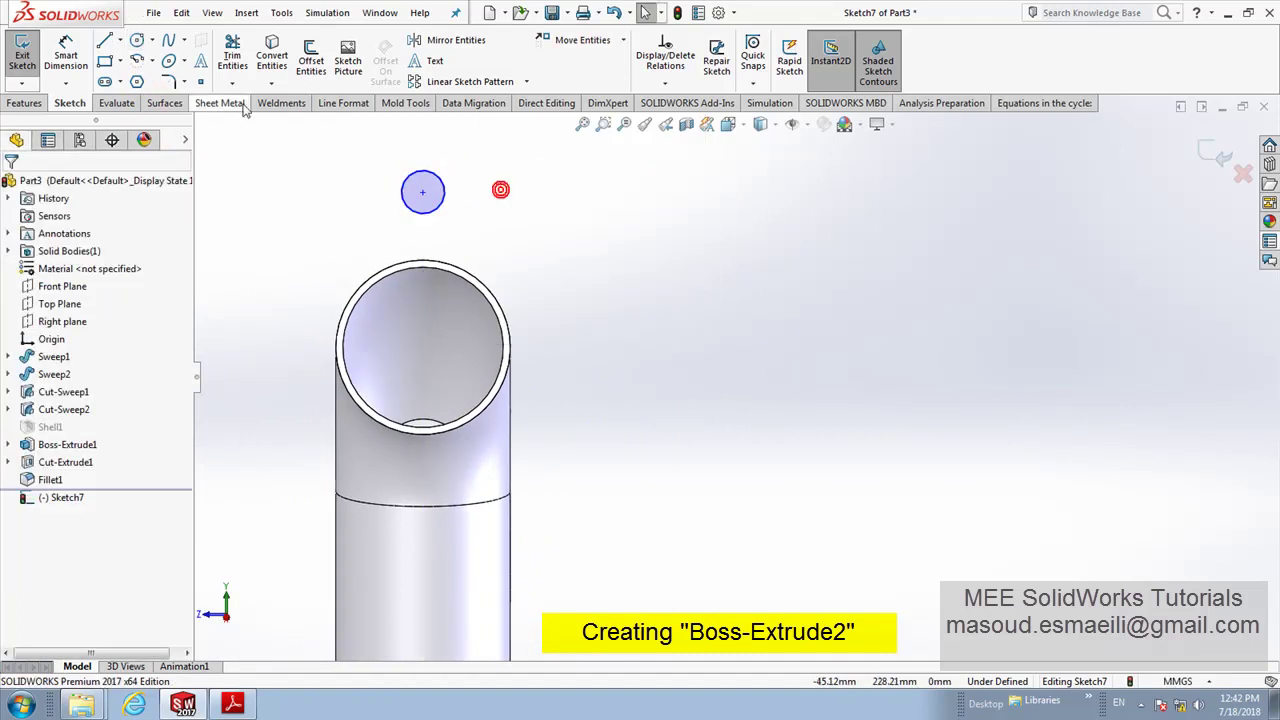
{"action": "left_click", "coordinate": [137, 40]}
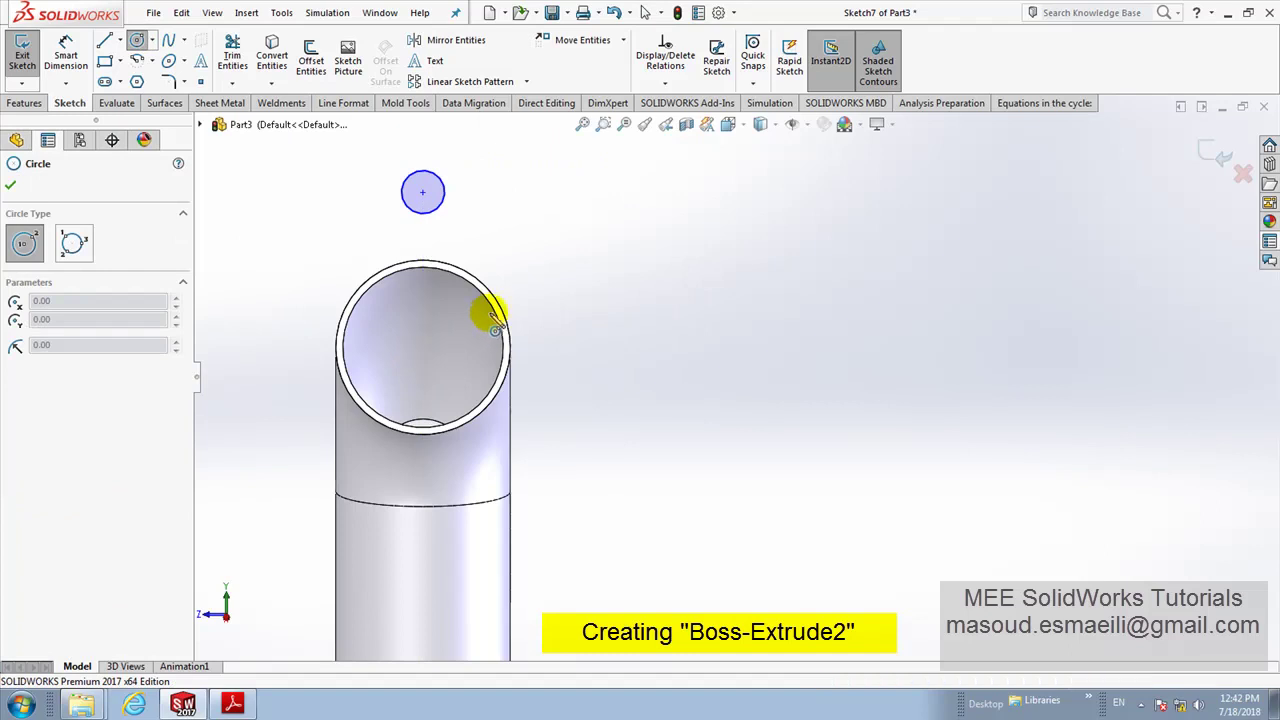
{"action": "left_click", "coordinate": [422, 347]}
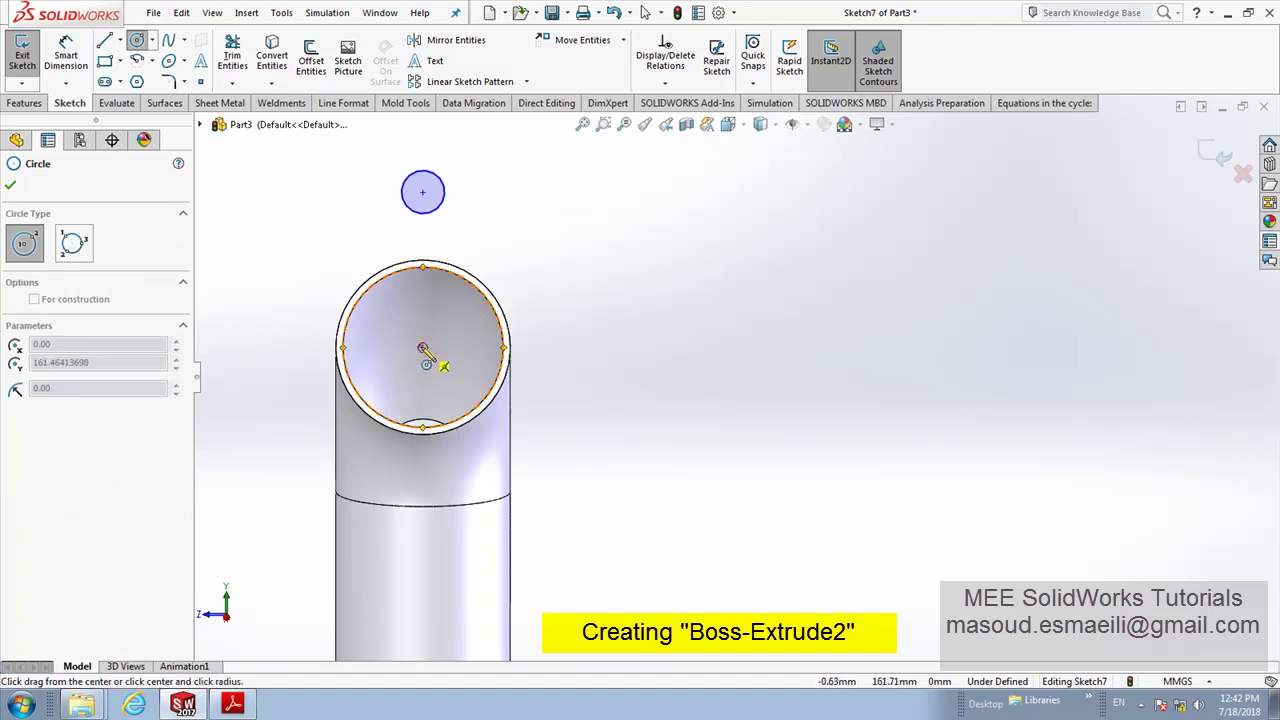
{"action": "left_click", "coordinate": [422, 243]}
{"action": "right_click", "coordinate": [534, 224]}
{"action": "left_click", "coordinate": [668, 230]}
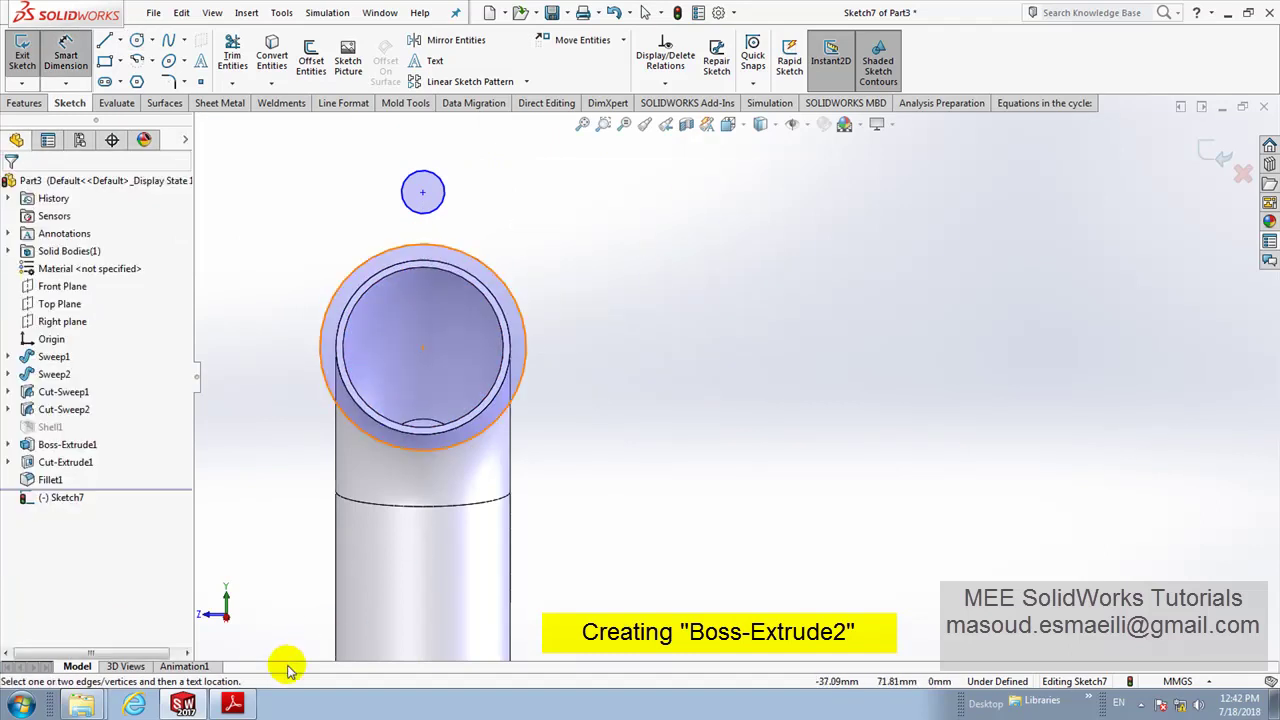
{"action": "left_click", "coordinate": [232, 704]}
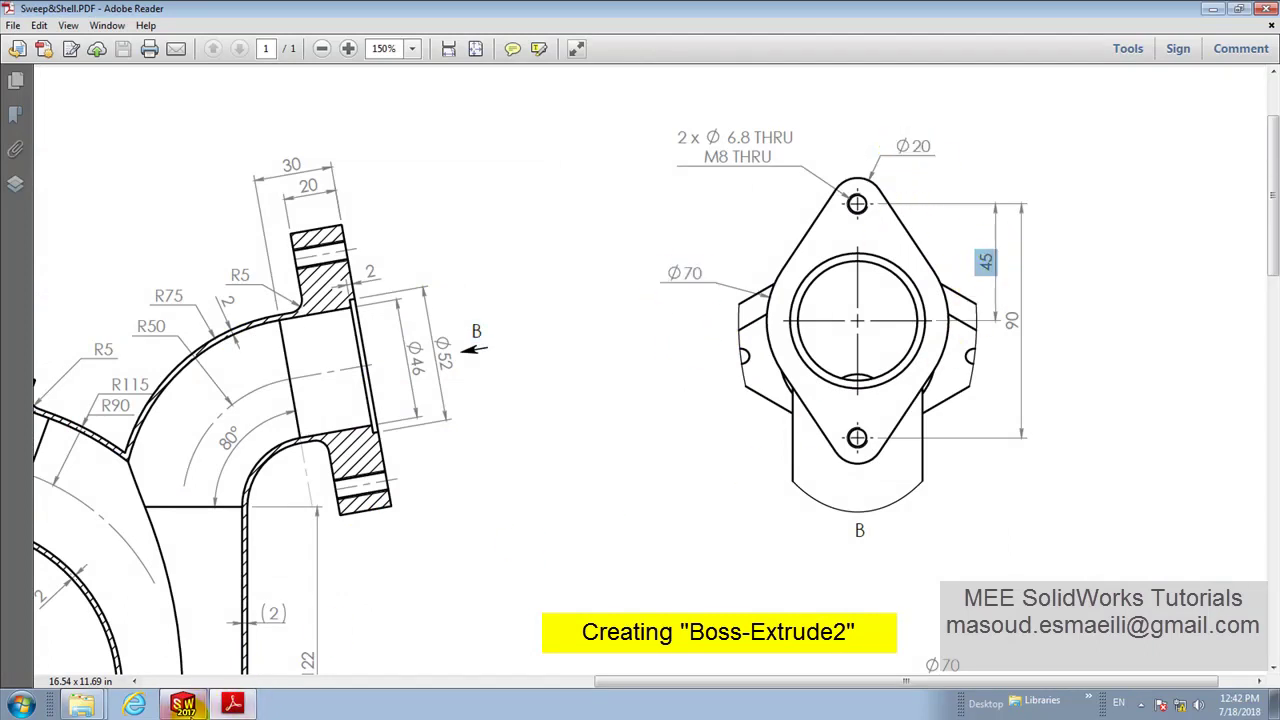
{"action": "left_click", "coordinate": [184, 704]}
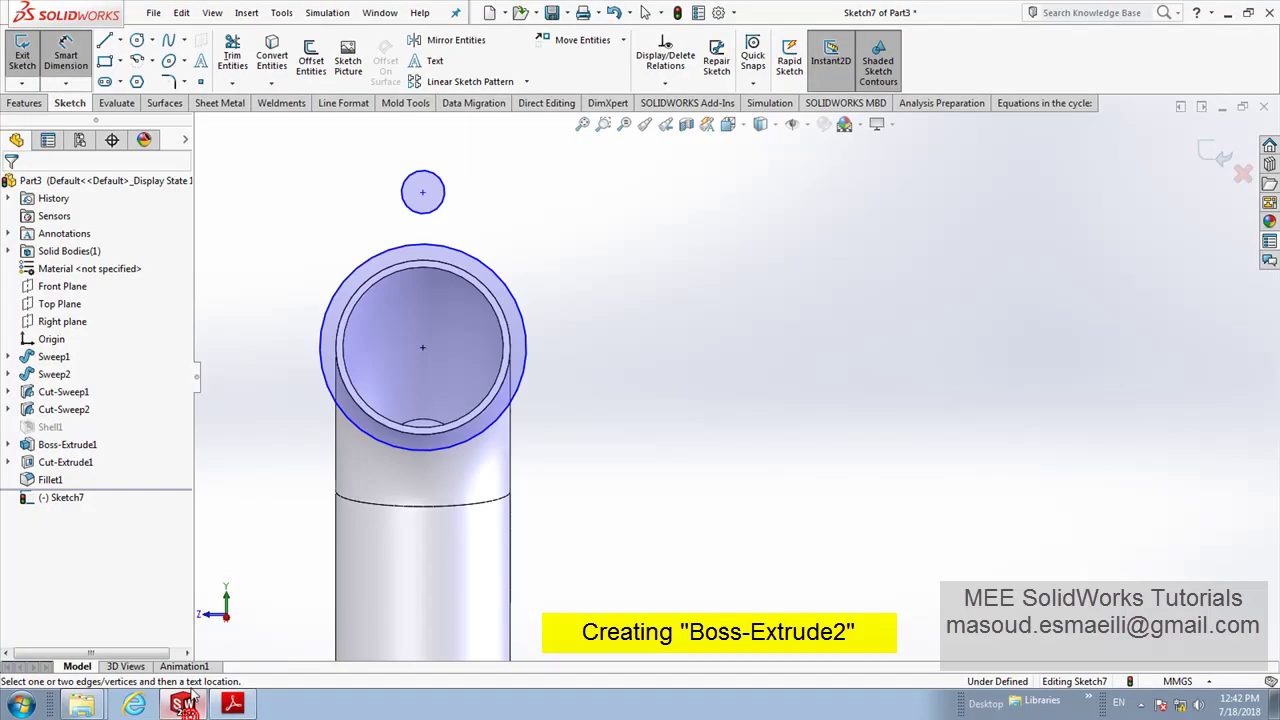
Step: Dimension the small circle to Ø20 and the large circle to Ø70
{"action": "left_click", "coordinate": [446, 188]}
{"action": "left_click", "coordinate": [466, 170]}
{"action": "type", "text": "20"}
{"action": "key", "text": "Return"}
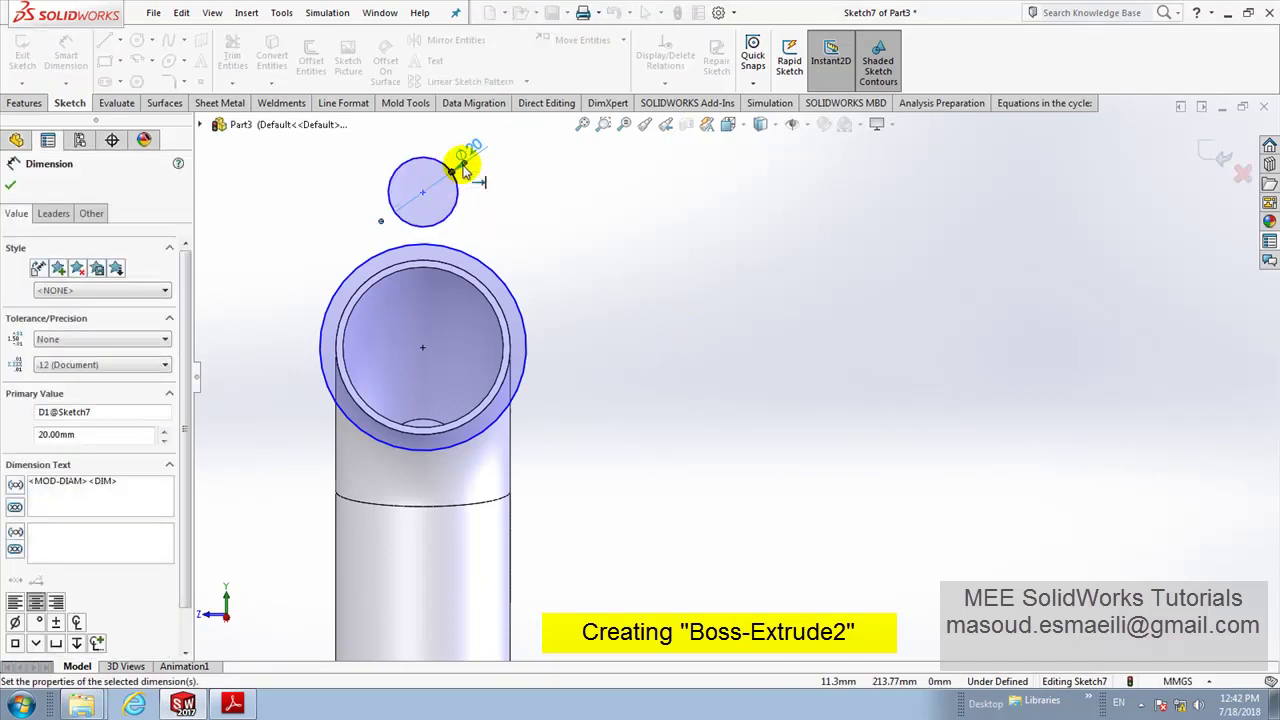
{"action": "left_click", "coordinate": [560, 256]}
{"action": "left_click", "coordinate": [522, 312]}
{"action": "left_click", "coordinate": [580, 298]}
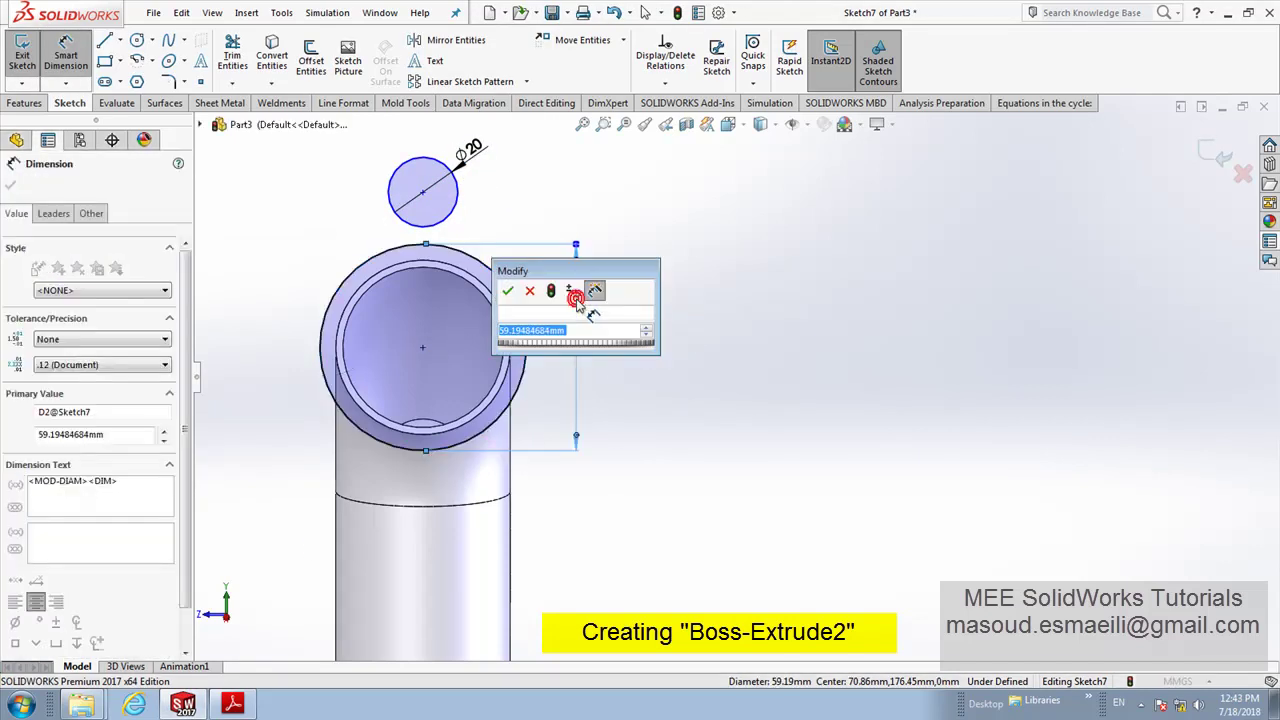
{"action": "type", "text": "70"}
{"action": "key", "text": "Return"}
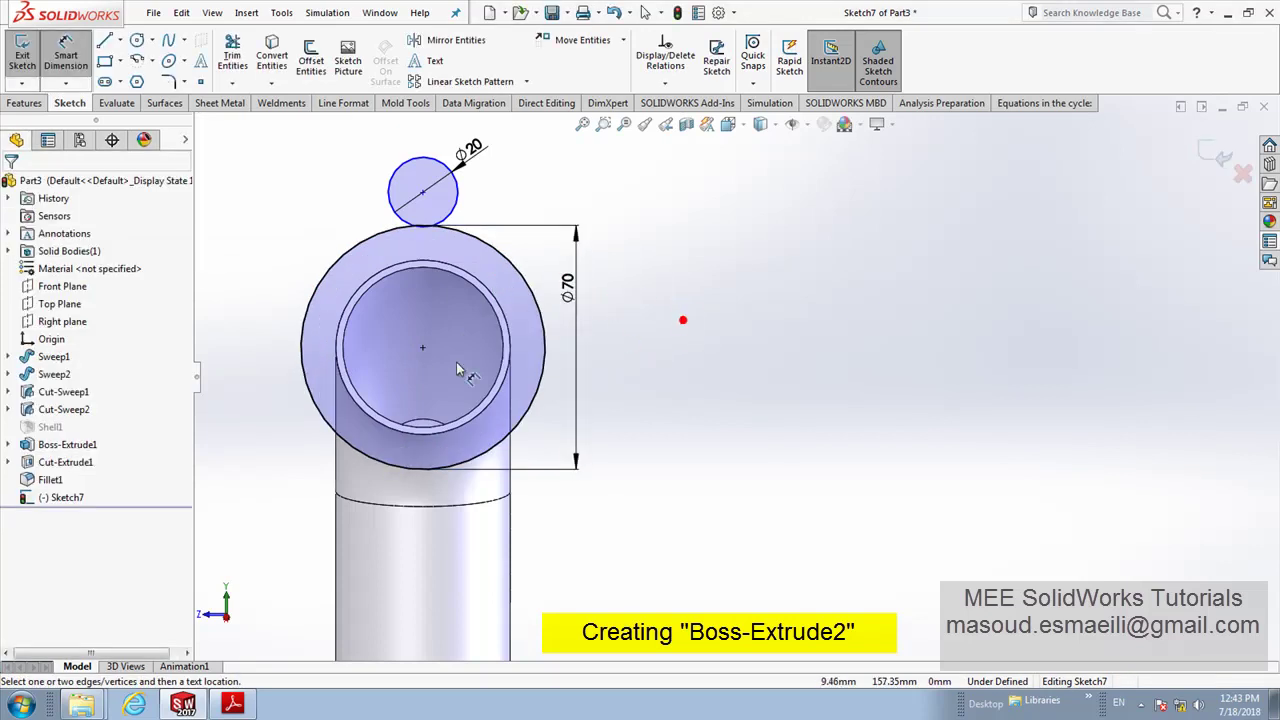
Step: Set a 45 mm distance between the circle centres and align them vertically
{"action": "left_click", "coordinate": [424, 349]}
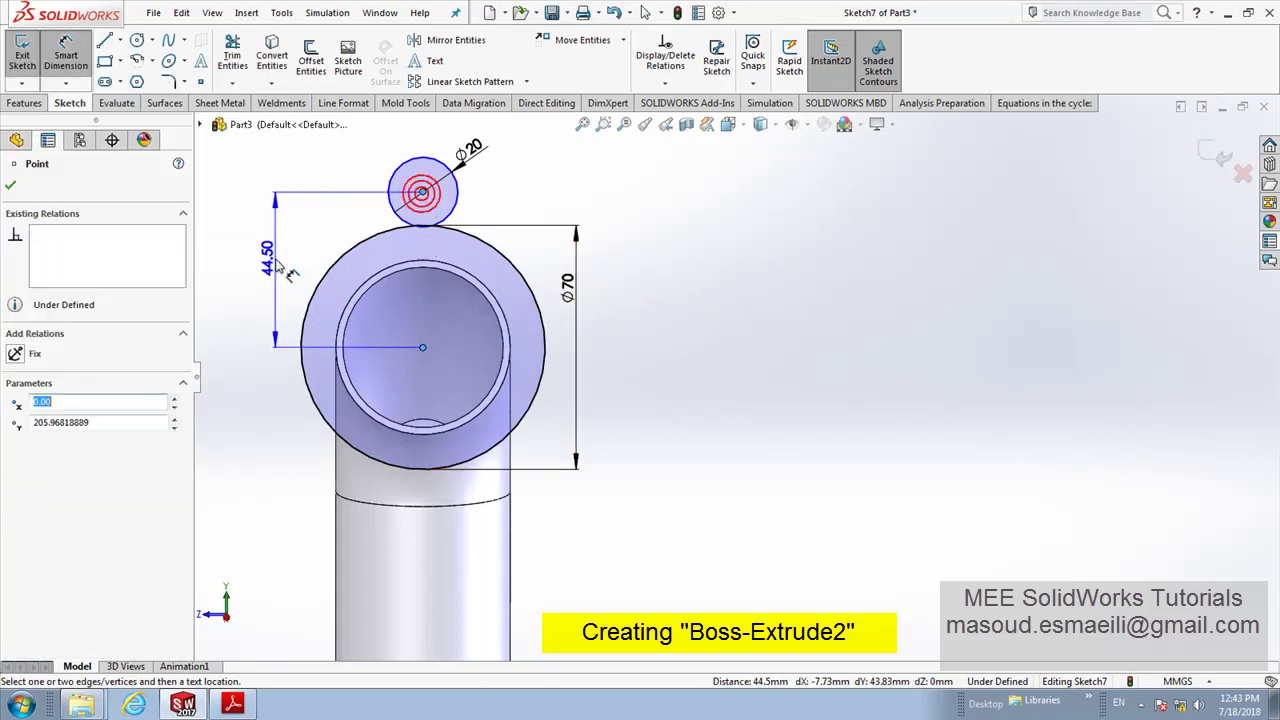
{"action": "left_click", "coordinate": [272, 258]}
{"action": "key", "text": "Return"}
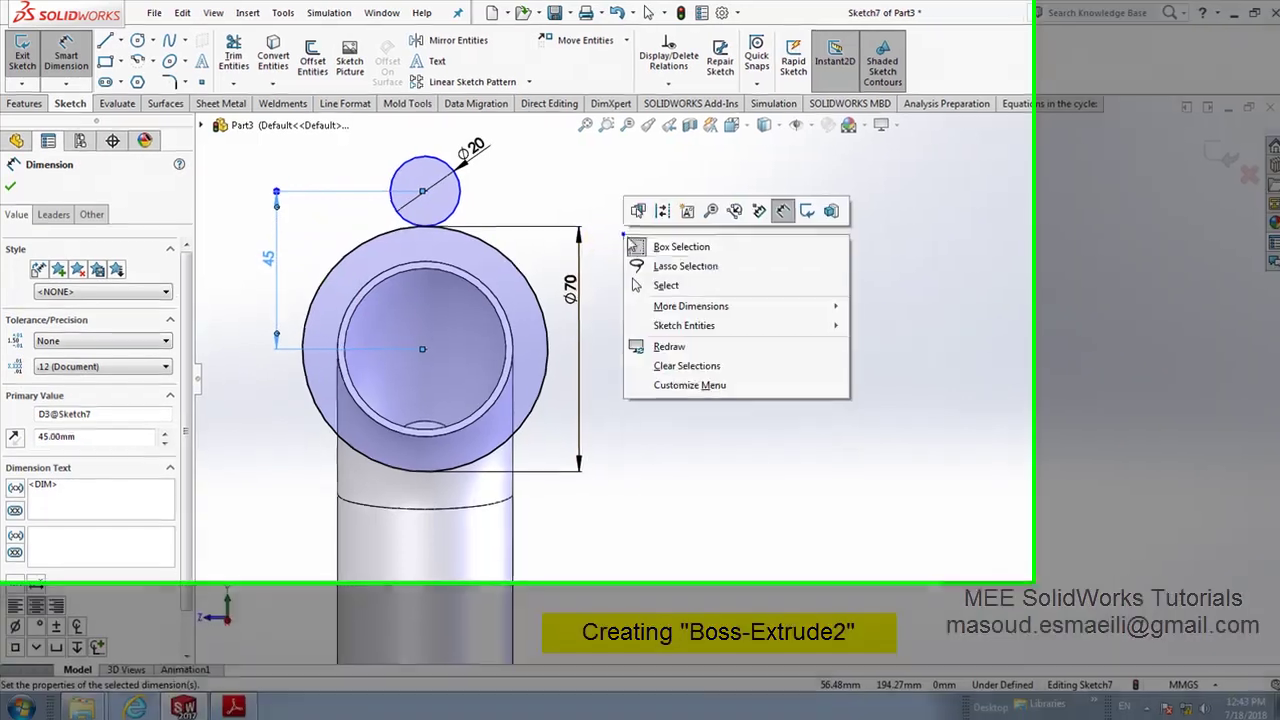
{"action": "right_click", "coordinate": [618, 235]}
{"action": "left_click", "coordinate": [646, 286]}
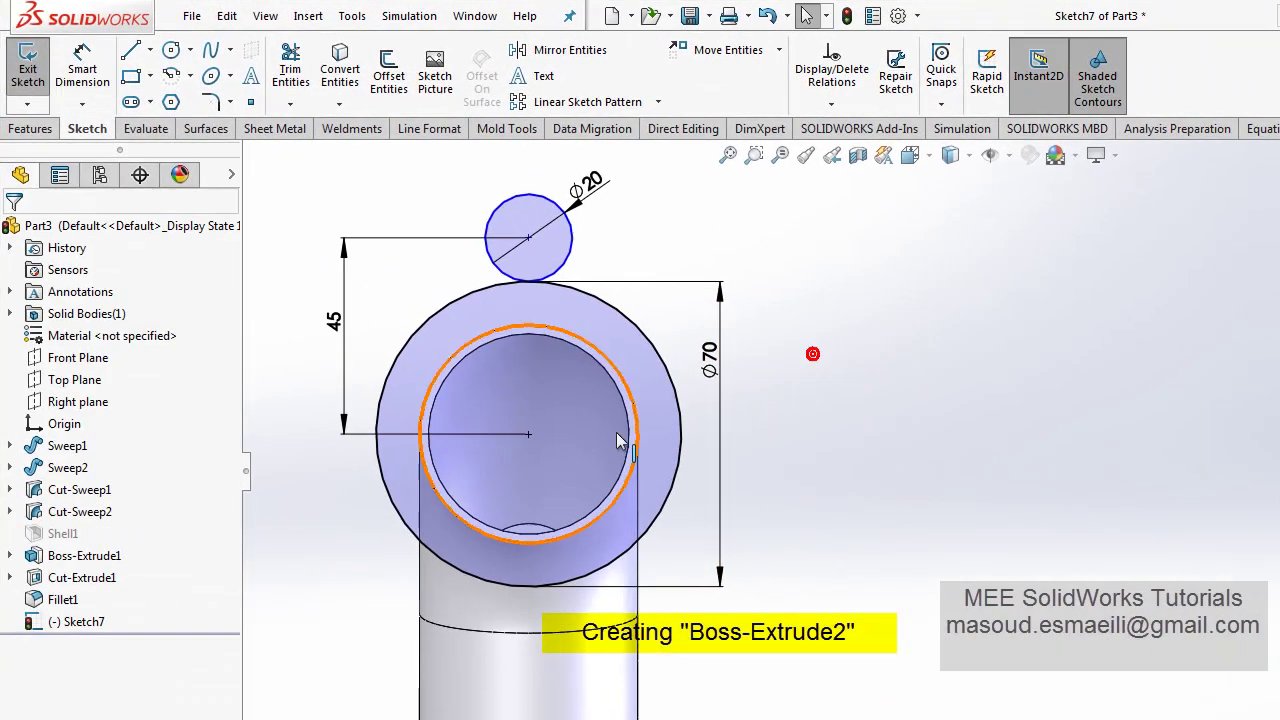
{"action": "left_click", "coordinate": [528, 435]}
{"action": "left_click", "coordinate": [528, 238], "text": "ctrl"}
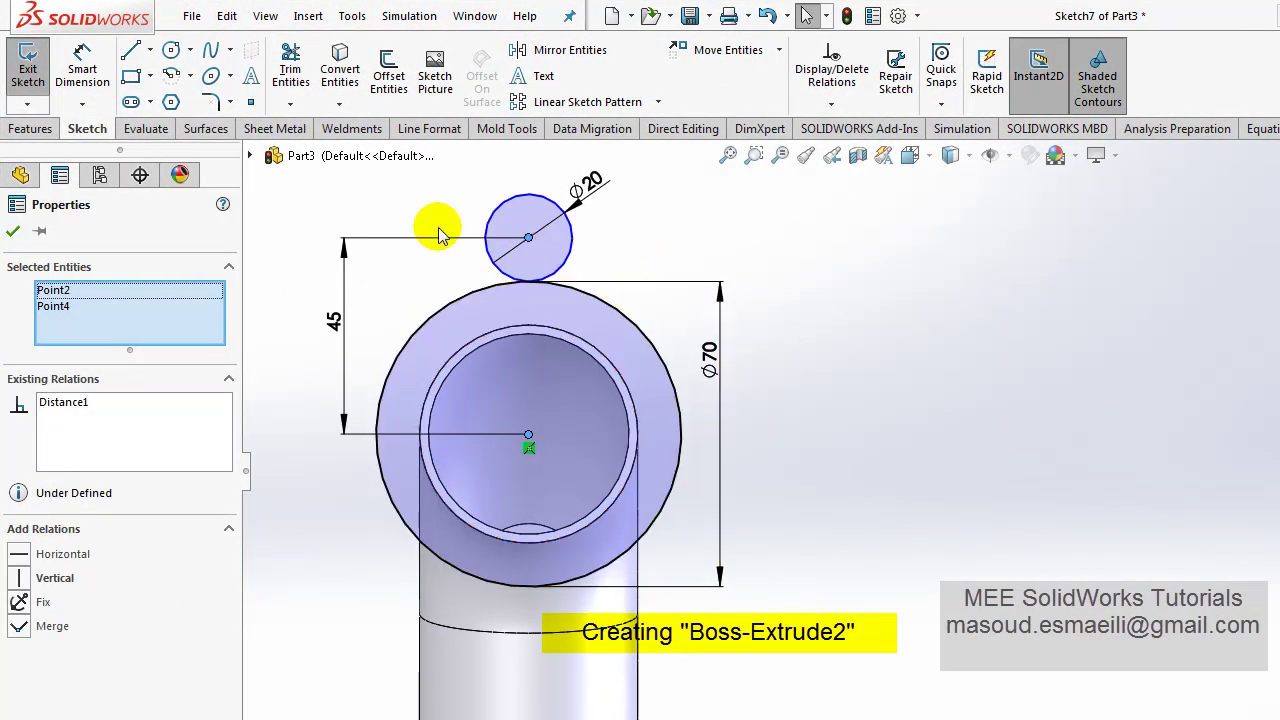
{"action": "left_click", "coordinate": [22, 580]}
{"action": "left_click", "coordinate": [864, 493]}
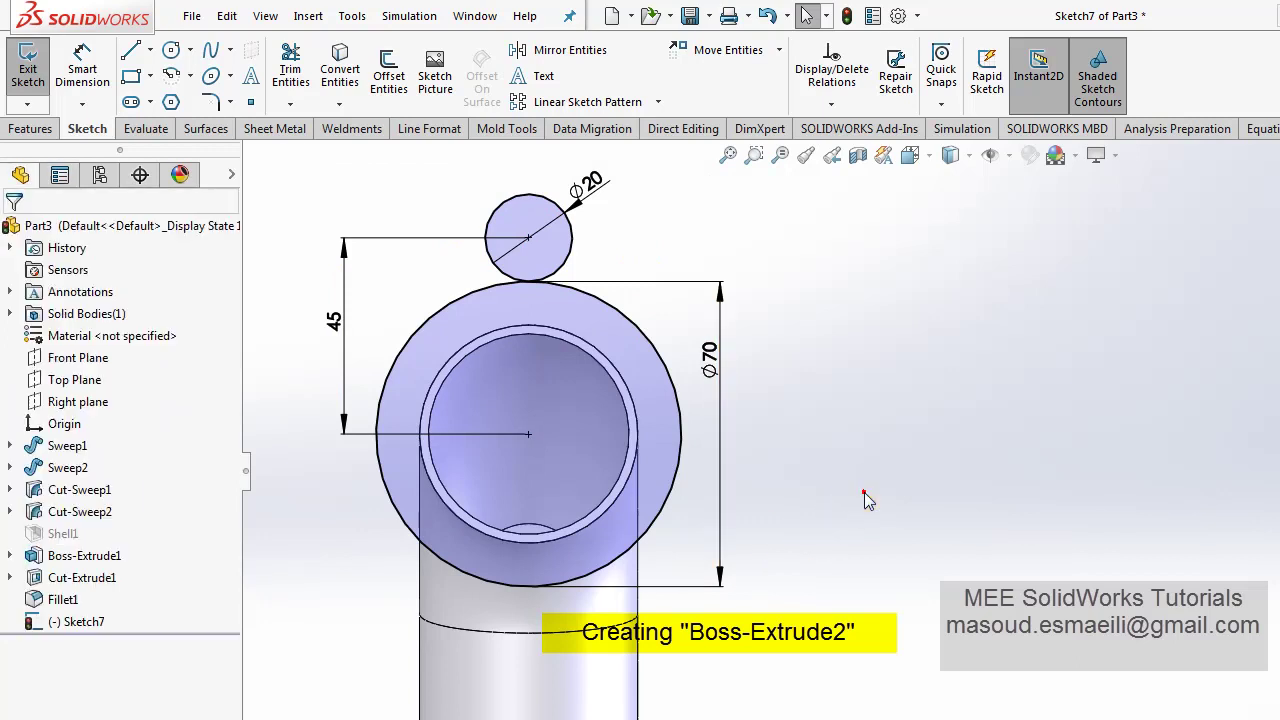
Step: Draw a right-hand line and make it tangent to both the Ø70 and Ø20 circles
{"action": "left_click", "coordinate": [130, 50]}
{"action": "left_click", "coordinate": [572, 218]}
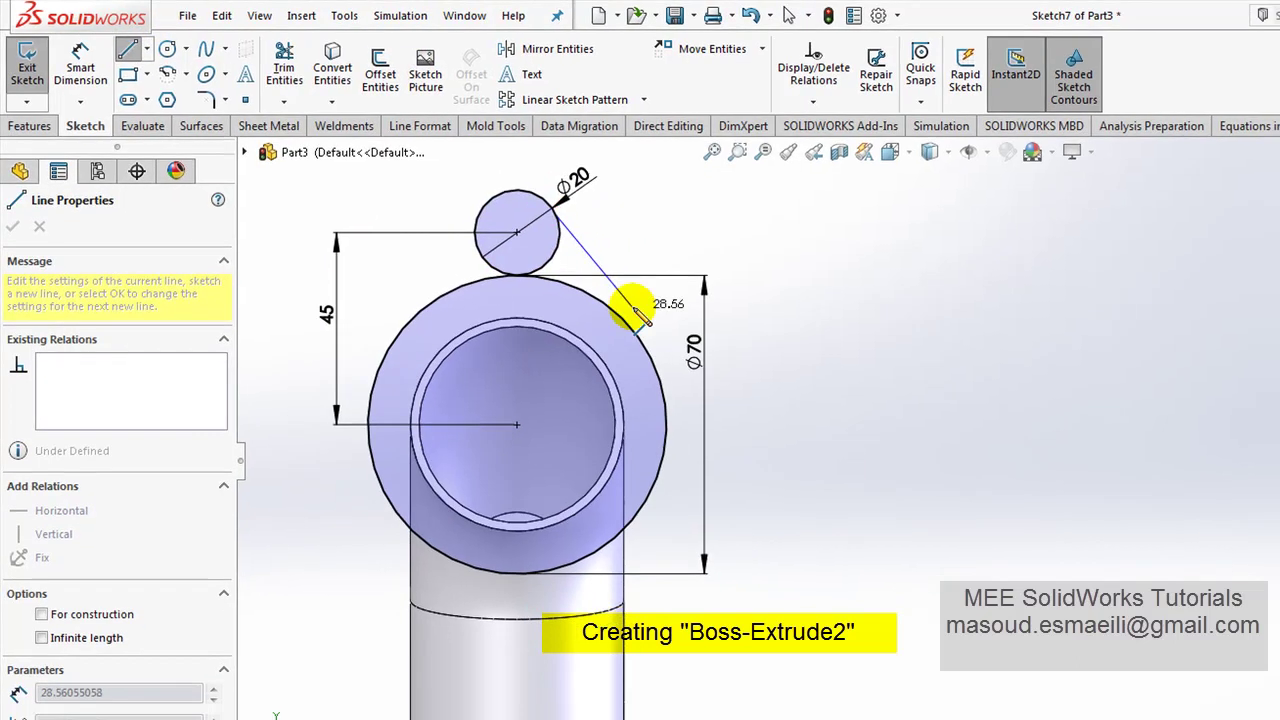
{"action": "left_click", "coordinate": [650, 339]}
{"action": "right_click", "coordinate": [533, 255]}
{"action": "left_click", "coordinate": [562, 195]}
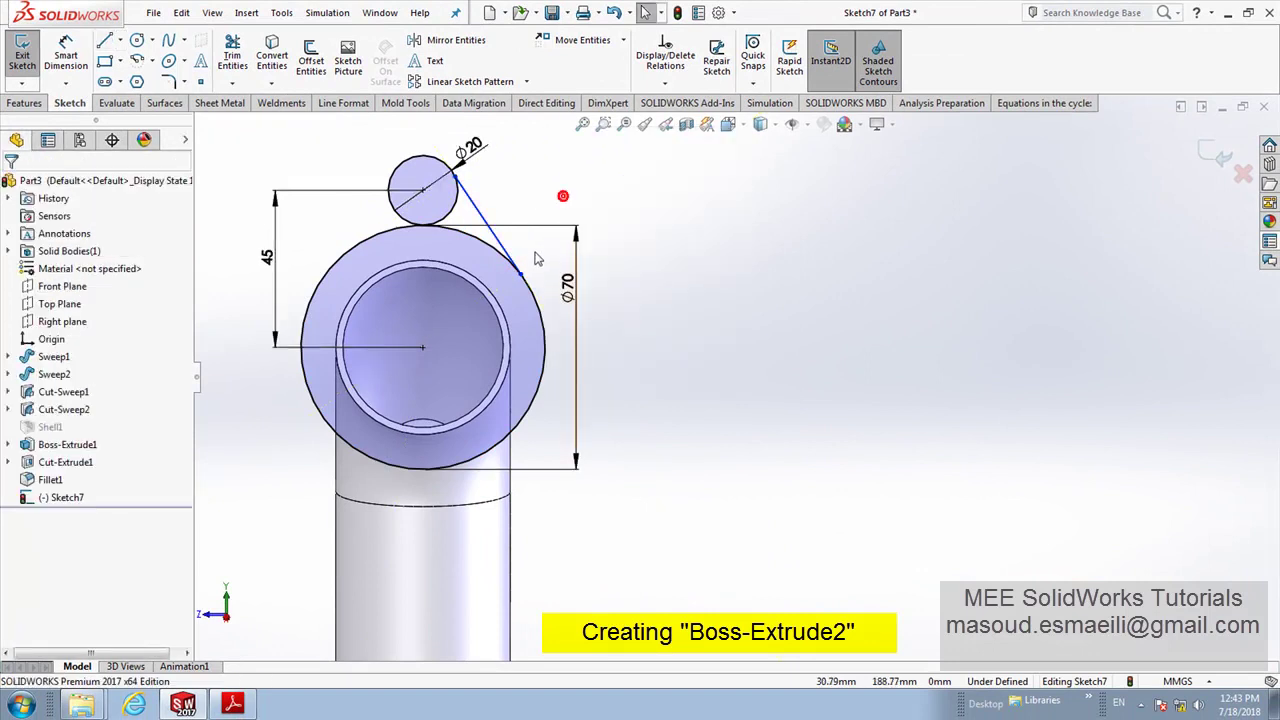
{"action": "left_click", "coordinate": [510, 255]}
{"action": "left_click", "coordinate": [520, 276], "text": "ctrl"}
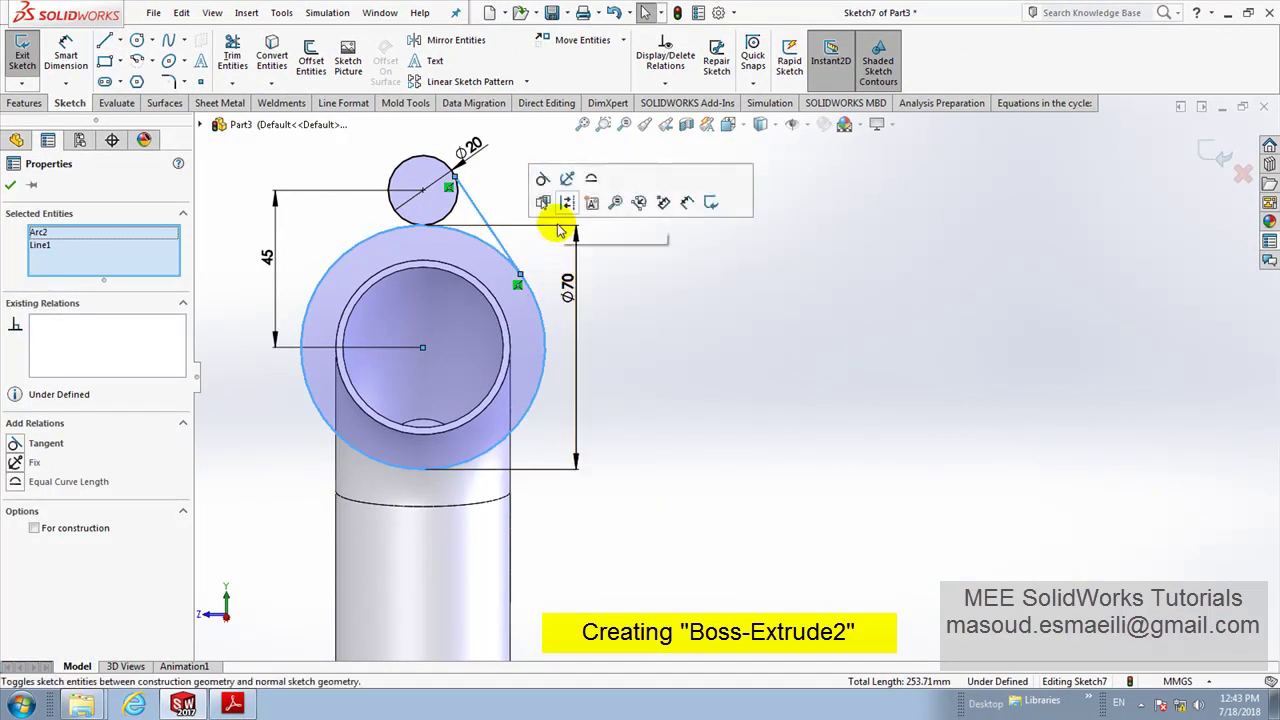
{"action": "left_click", "coordinate": [542, 179]}
{"action": "left_click", "coordinate": [480, 207]}
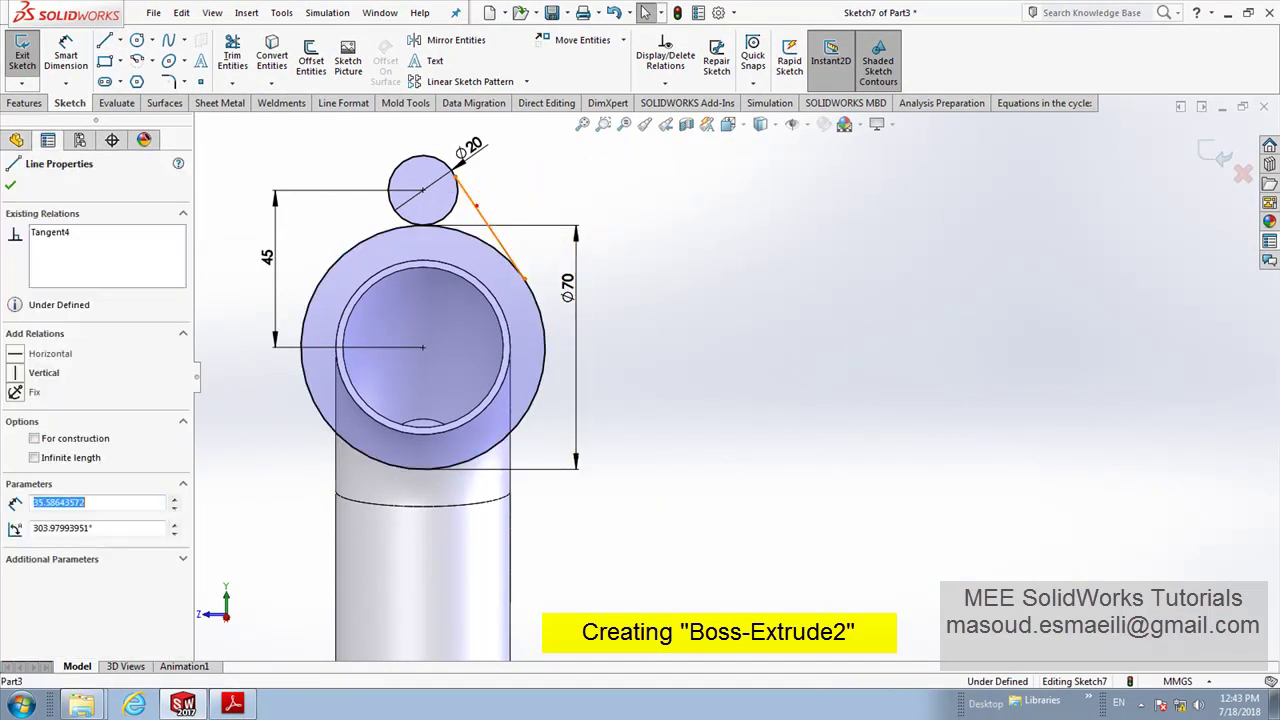
{"action": "left_click", "coordinate": [452, 186], "text": "ctrl"}
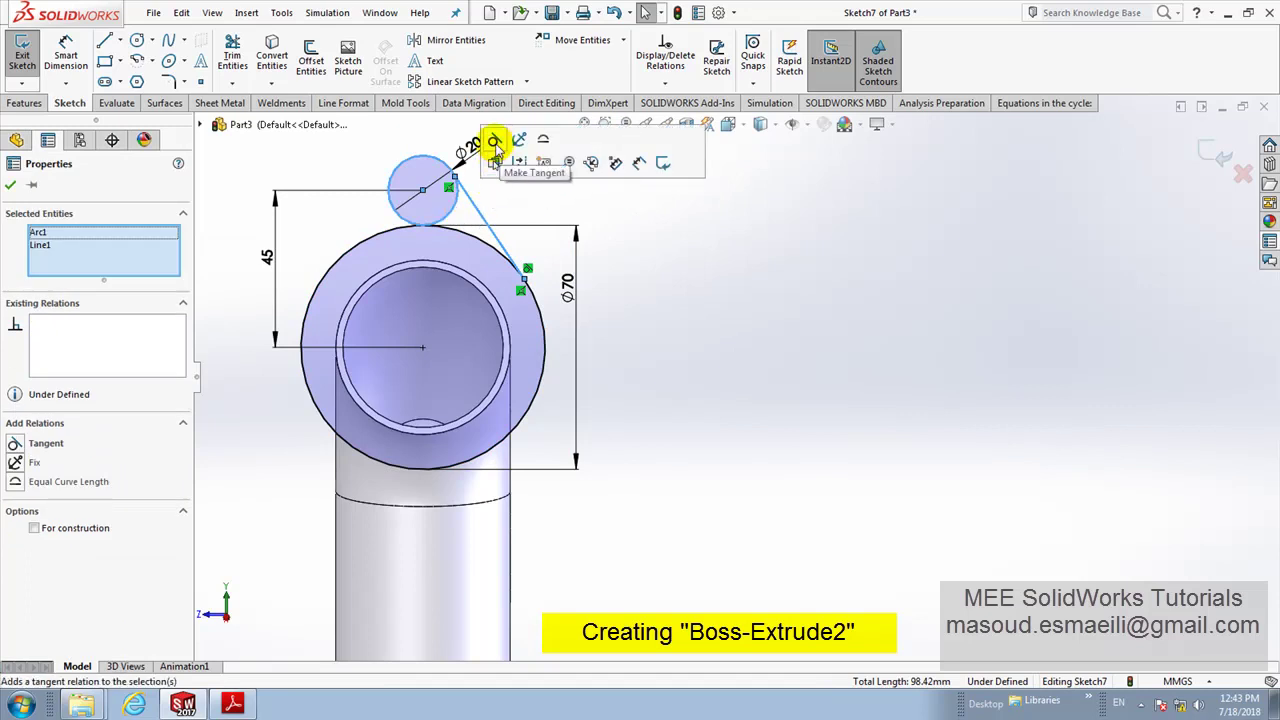
{"action": "left_click", "coordinate": [613, 230]}
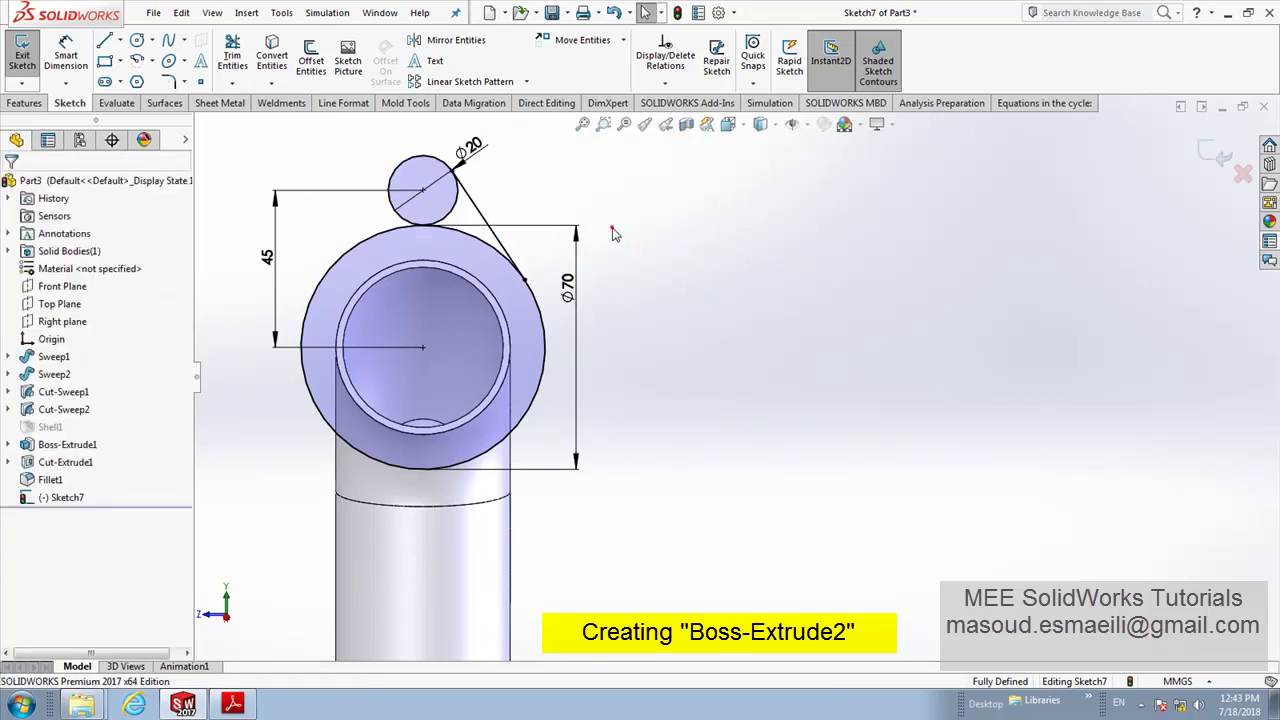
Step: Draw a left-hand line and make it tangent to both the Ø20 and Ø70 circles
{"action": "left_click", "coordinate": [106, 42]}
{"action": "left_click", "coordinate": [397, 178]}
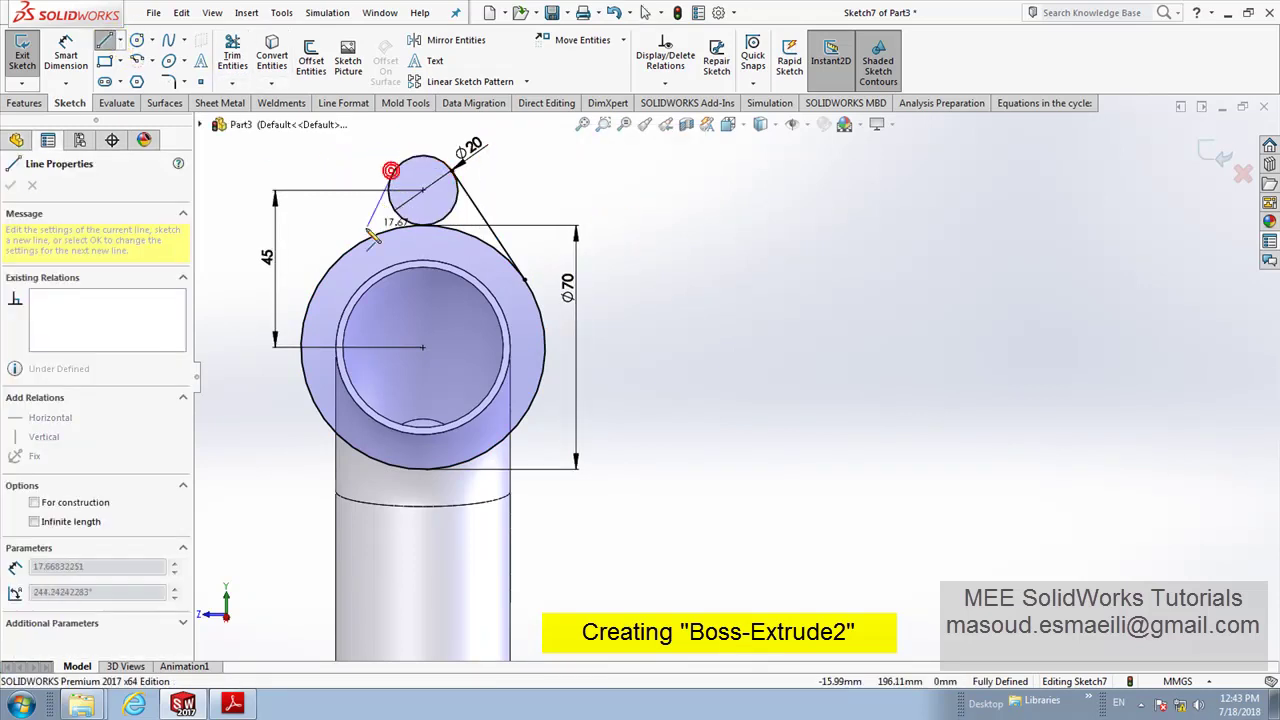
{"action": "left_click", "coordinate": [332, 265]}
{"action": "right_click", "coordinate": [362, 148]}
{"action": "left_click", "coordinate": [394, 151]}
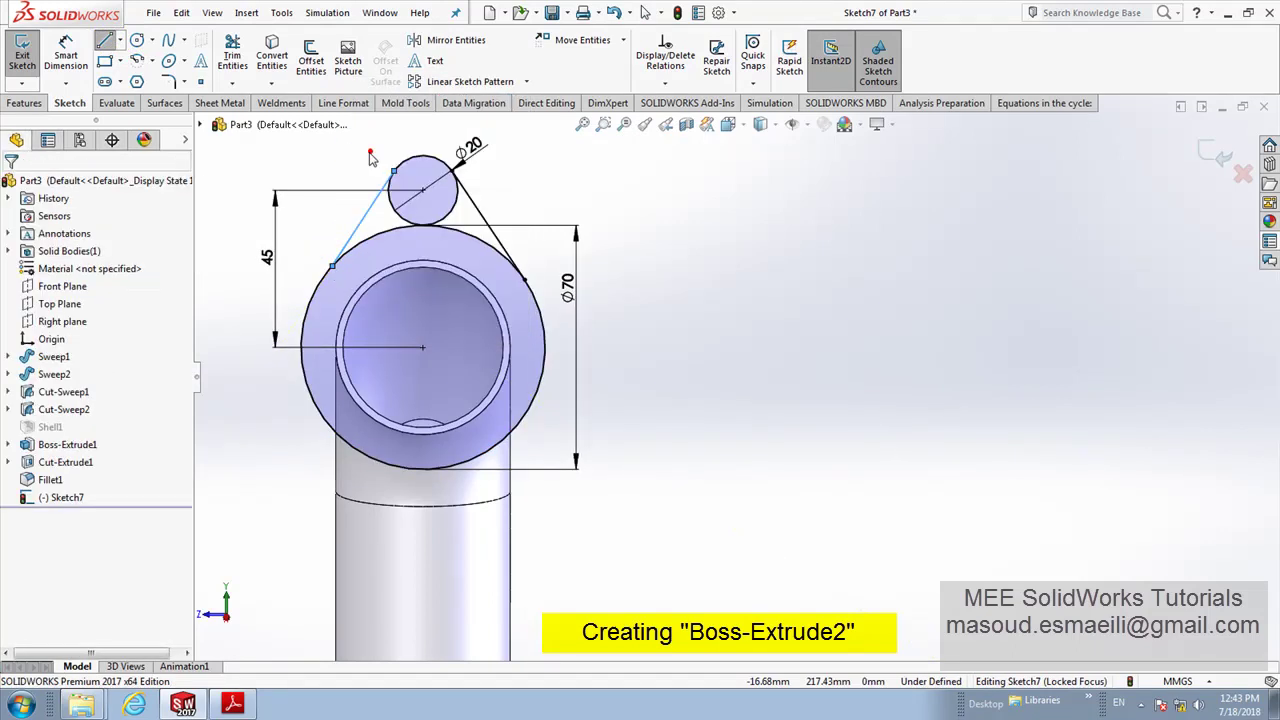
{"action": "left_click", "coordinate": [370, 212]}
{"action": "left_click", "coordinate": [398, 178], "text": "ctrl"}
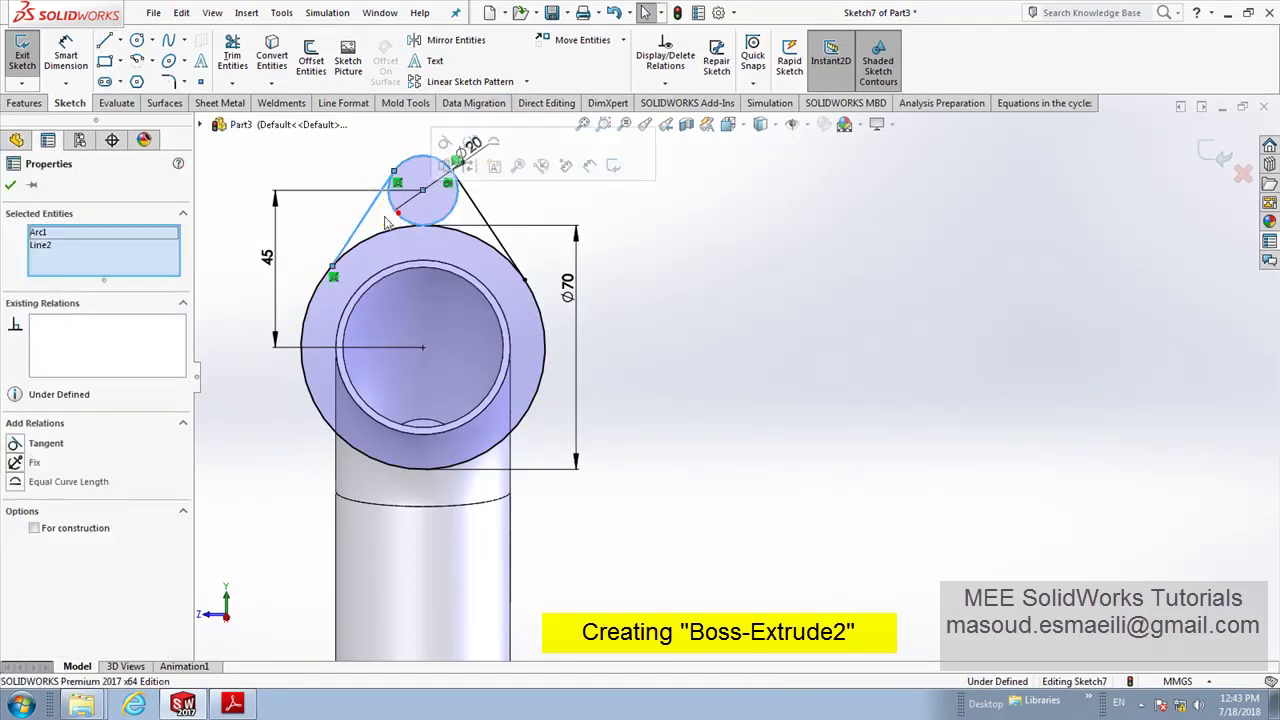
{"action": "left_click", "coordinate": [446, 144]}
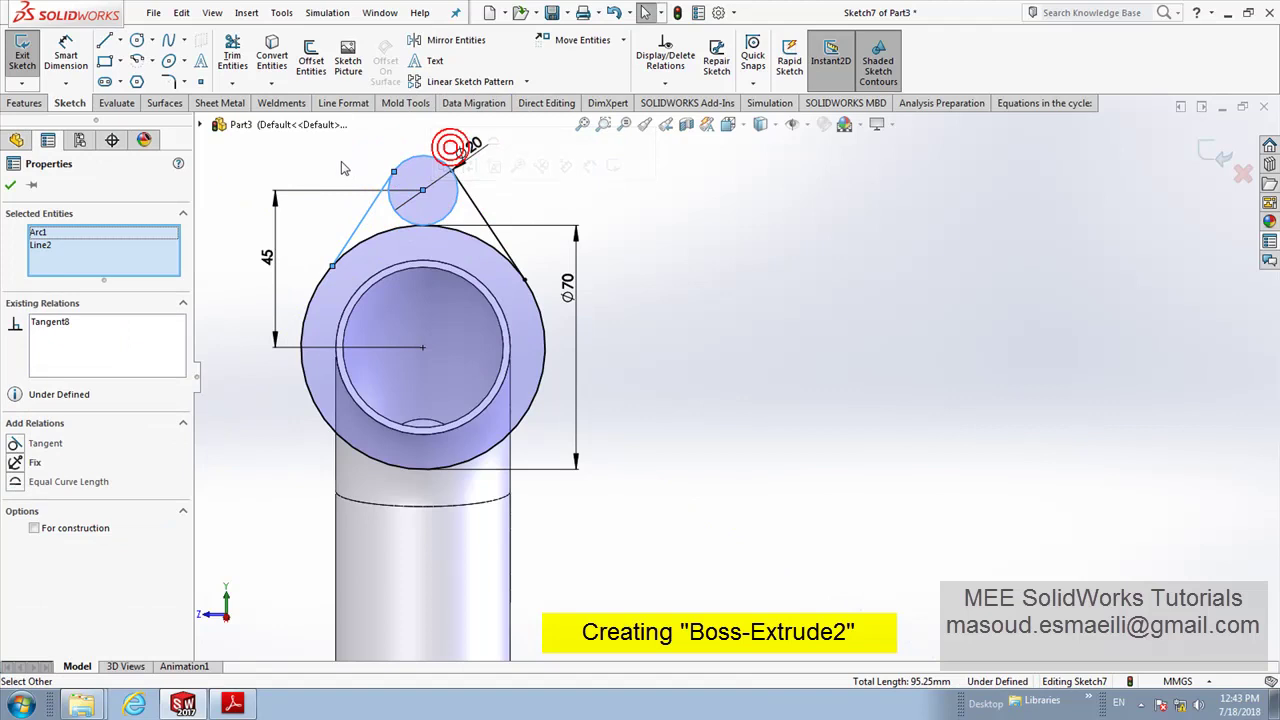
{"action": "left_click", "coordinate": [340, 163]}
{"action": "left_click", "coordinate": [352, 249]}
{"action": "left_click", "coordinate": [352, 249], "text": "ctrl"}
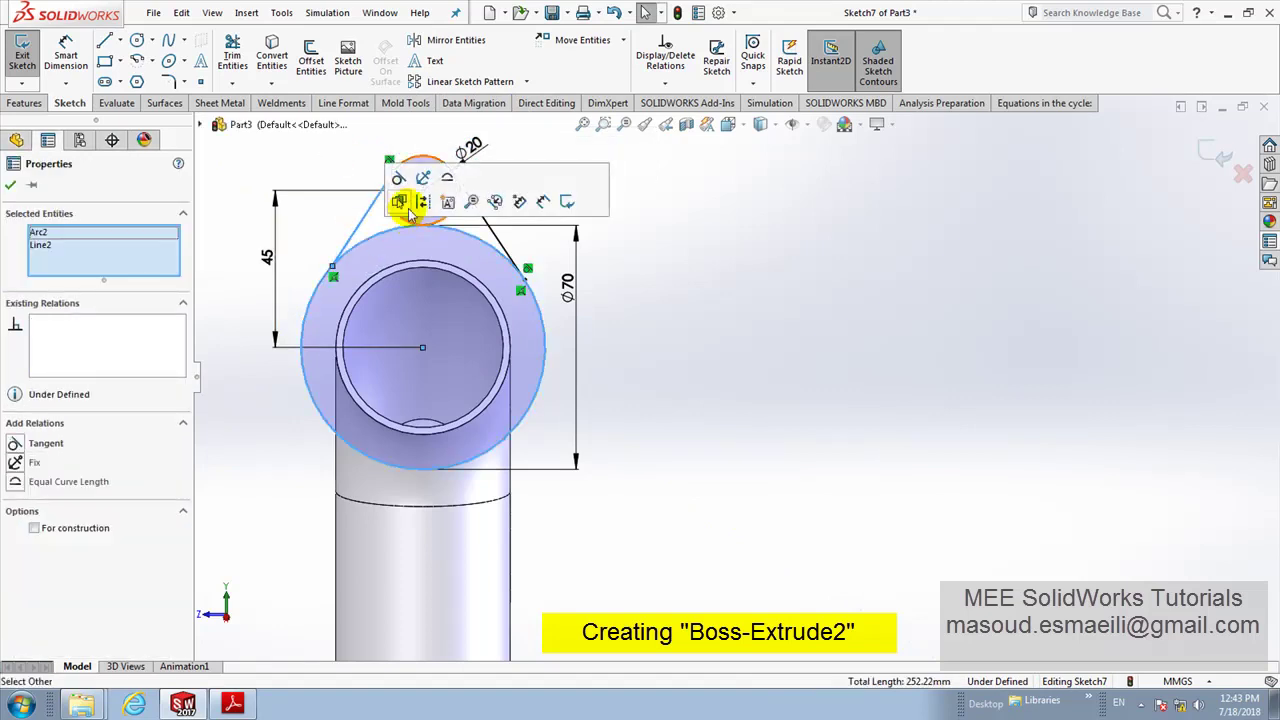
{"action": "left_click", "coordinate": [400, 180]}
{"action": "left_click", "coordinate": [690, 278]}
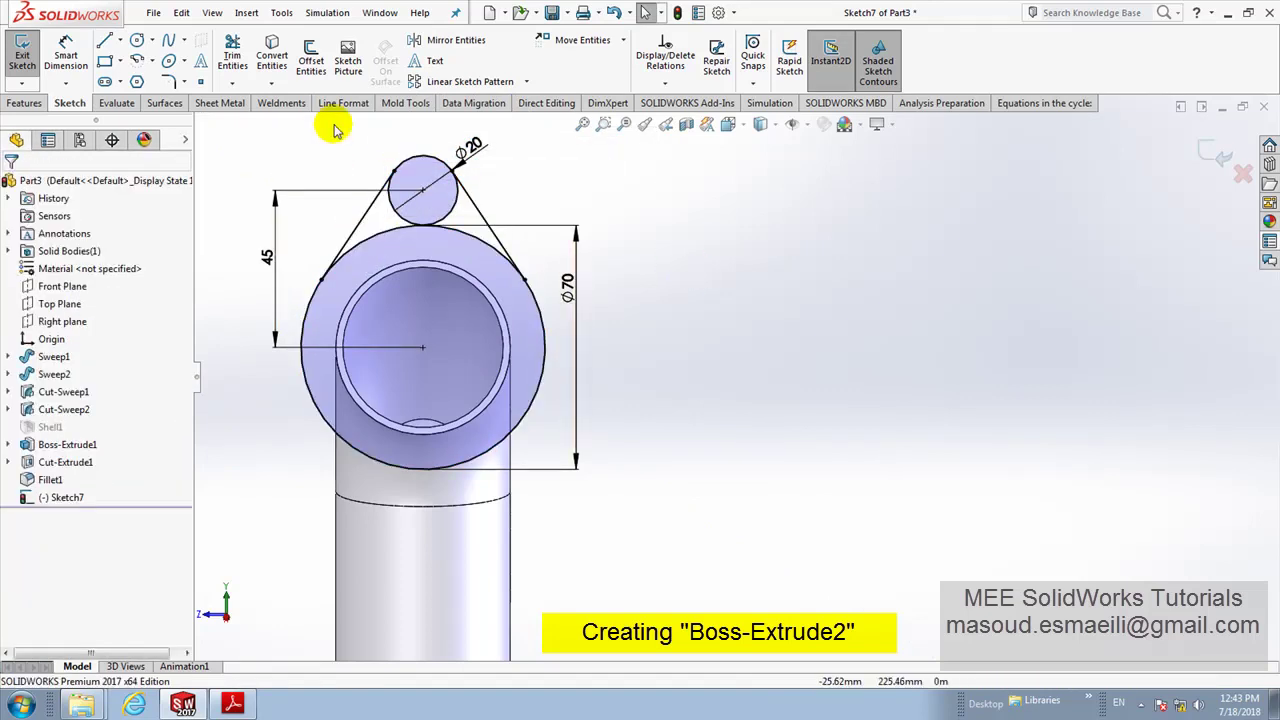
{"action": "left_click", "coordinate": [234, 55]}
Step: Trim away the large circle's top arc and the small circle's inner arc
{"action": "left_click", "coordinate": [481, 246]}
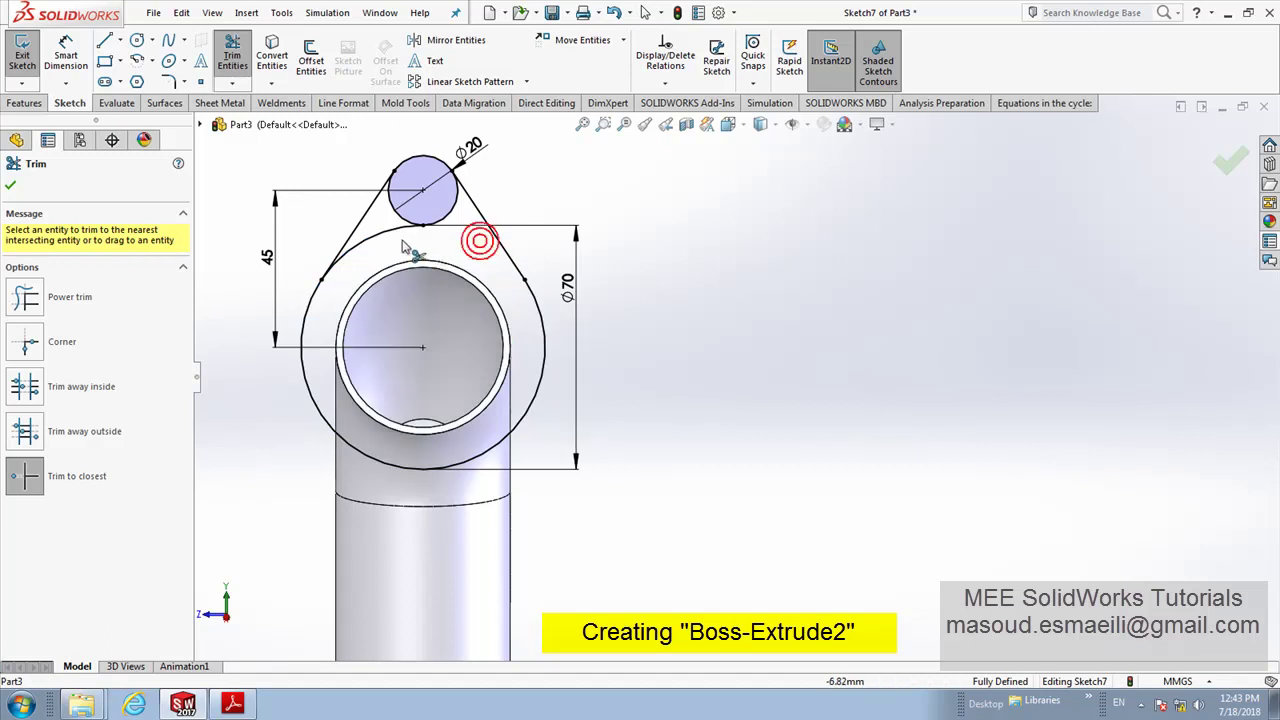
{"action": "left_click", "coordinate": [405, 222]}
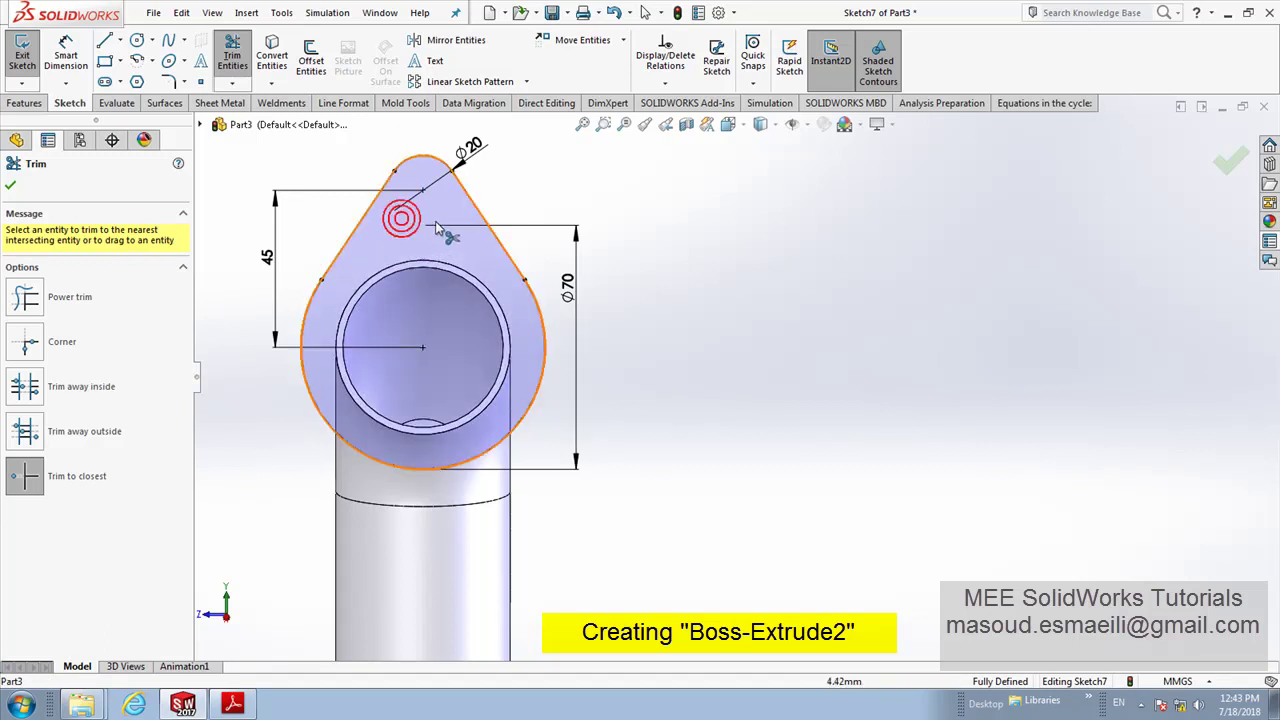
{"action": "right_click", "coordinate": [572, 190]}
{"action": "left_click", "coordinate": [592, 237]}
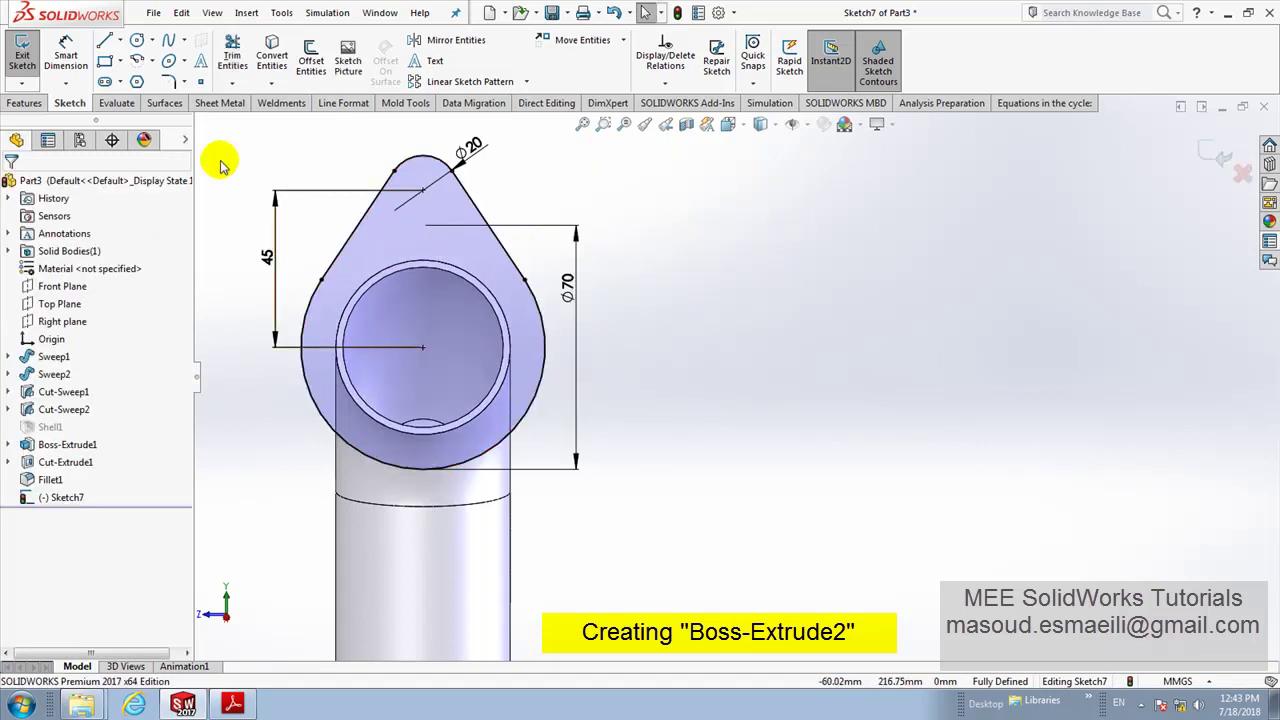
Step: Draw a horizontal centreline from the large circle's centre to the right
{"action": "left_click", "coordinate": [119, 40]}
{"action": "left_click", "coordinate": [140, 77]}
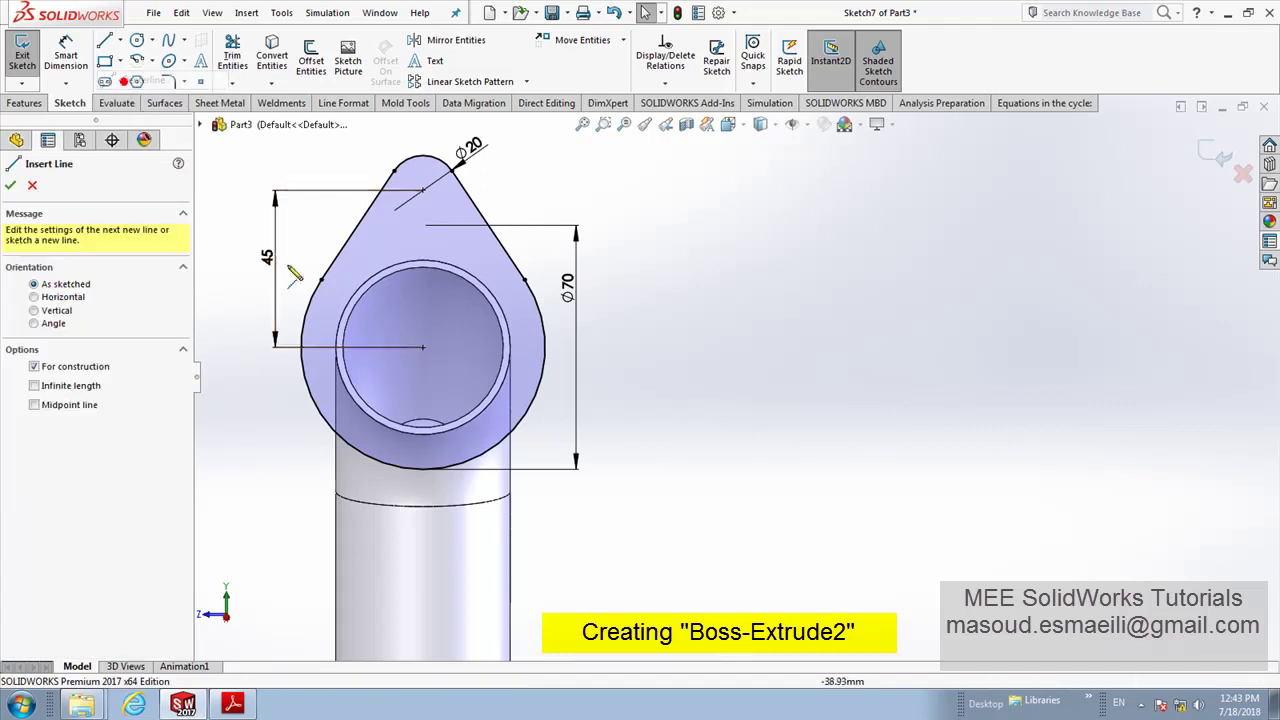
{"action": "left_click", "coordinate": [423, 348]}
{"action": "left_click", "coordinate": [556, 347]}
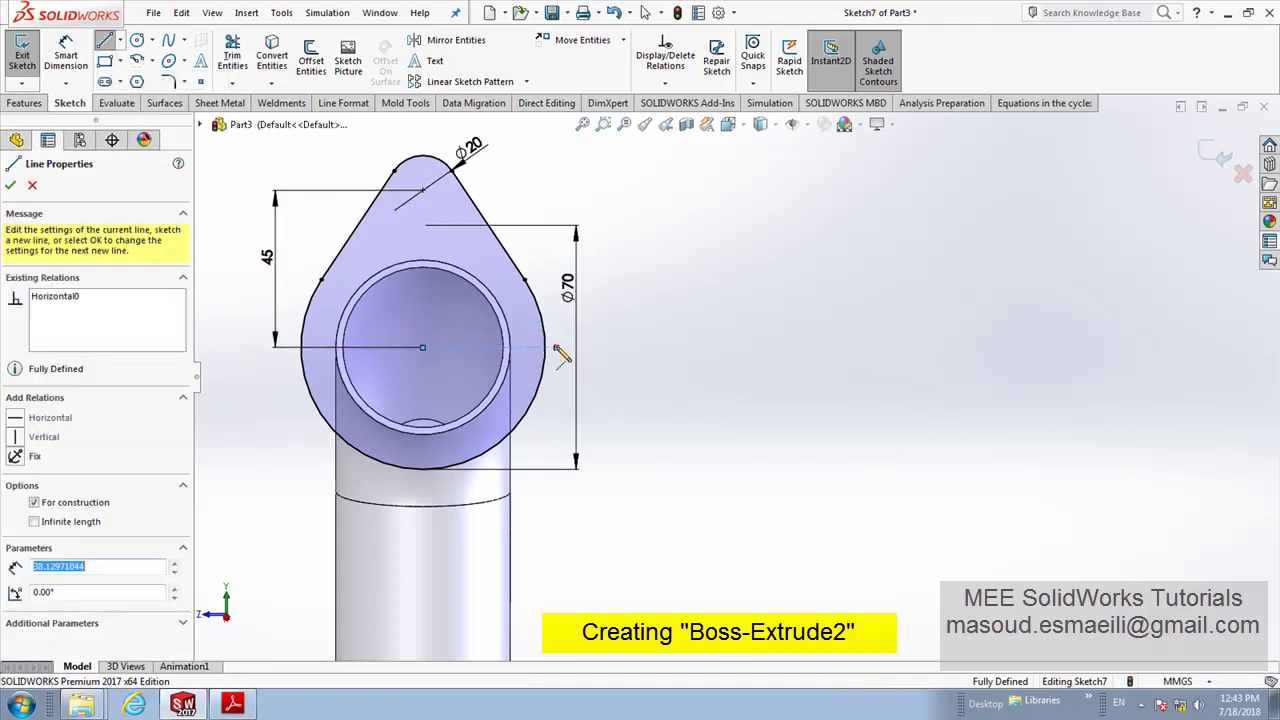
{"action": "right_click", "coordinate": [652, 250]}
{"action": "left_click", "coordinate": [680, 251]}
Step: Mirror the top arc and both slanted lines about the horizontal centreline
{"action": "left_click", "coordinate": [447, 45]}
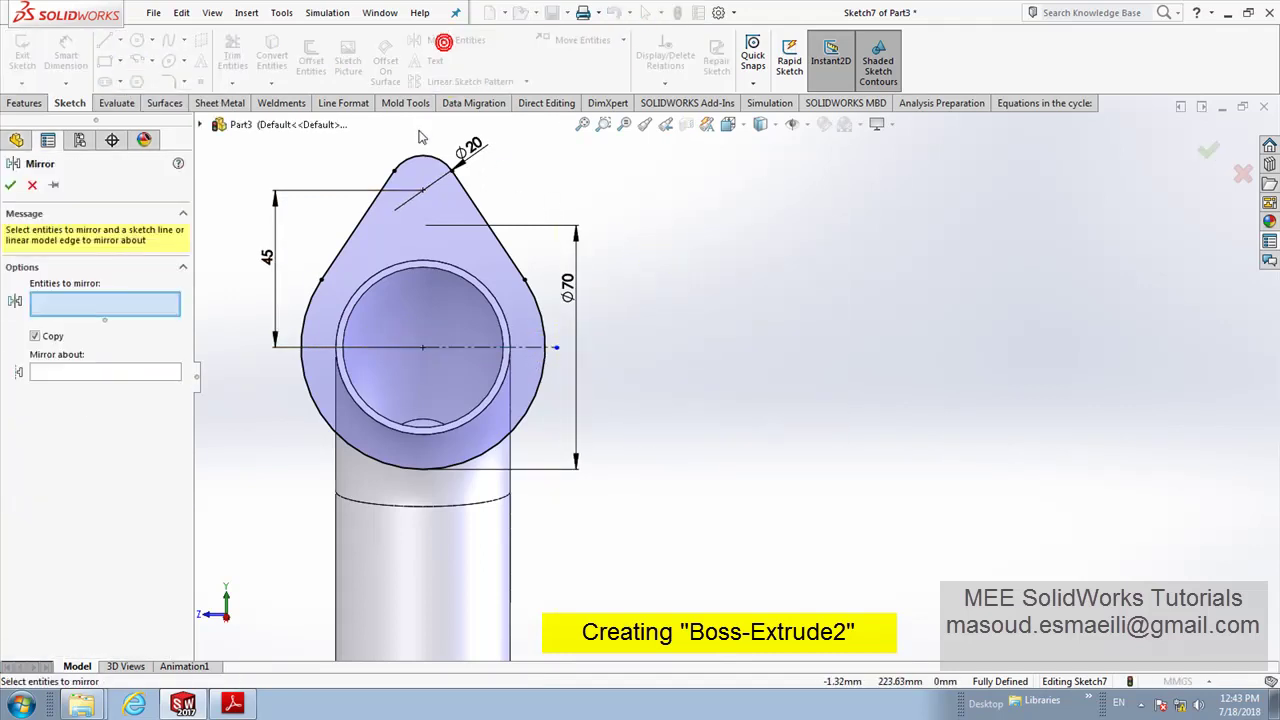
{"action": "left_click", "coordinate": [427, 160]}
{"action": "left_click", "coordinate": [372, 209]}
{"action": "left_click", "coordinate": [488, 226]}
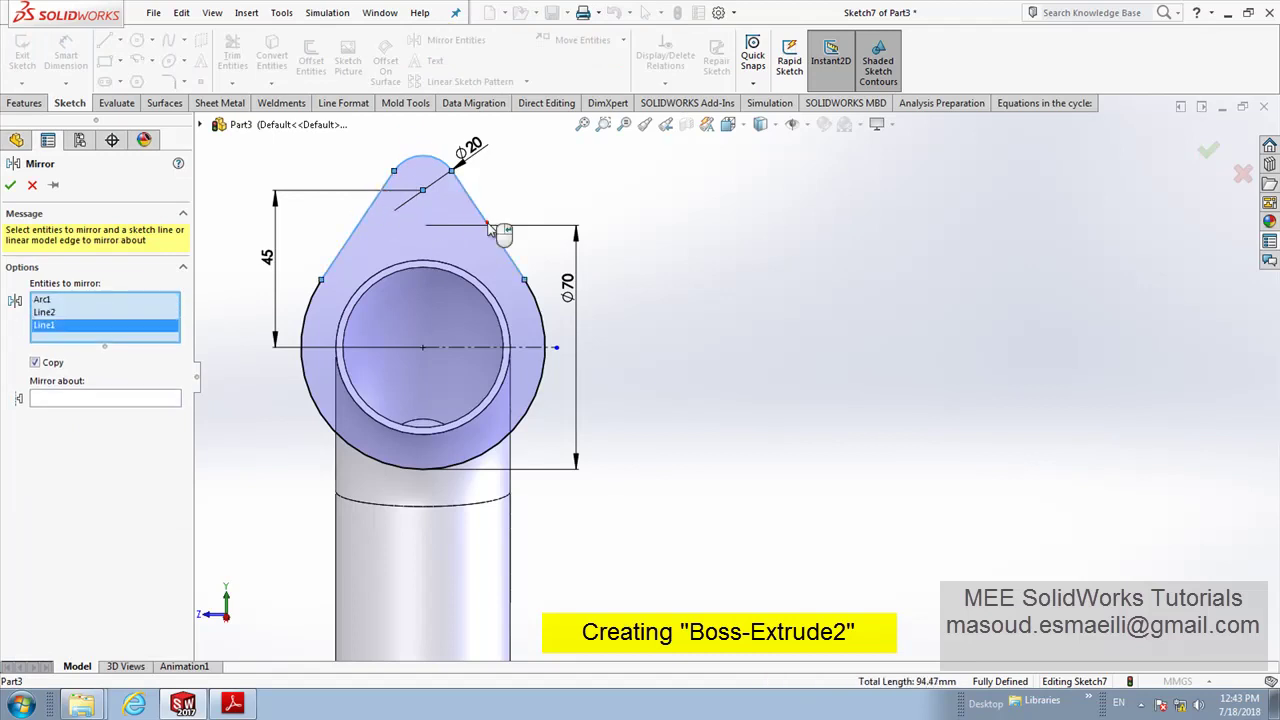
{"action": "left_click", "coordinate": [178, 398]}
{"action": "left_click", "coordinate": [440, 360]}
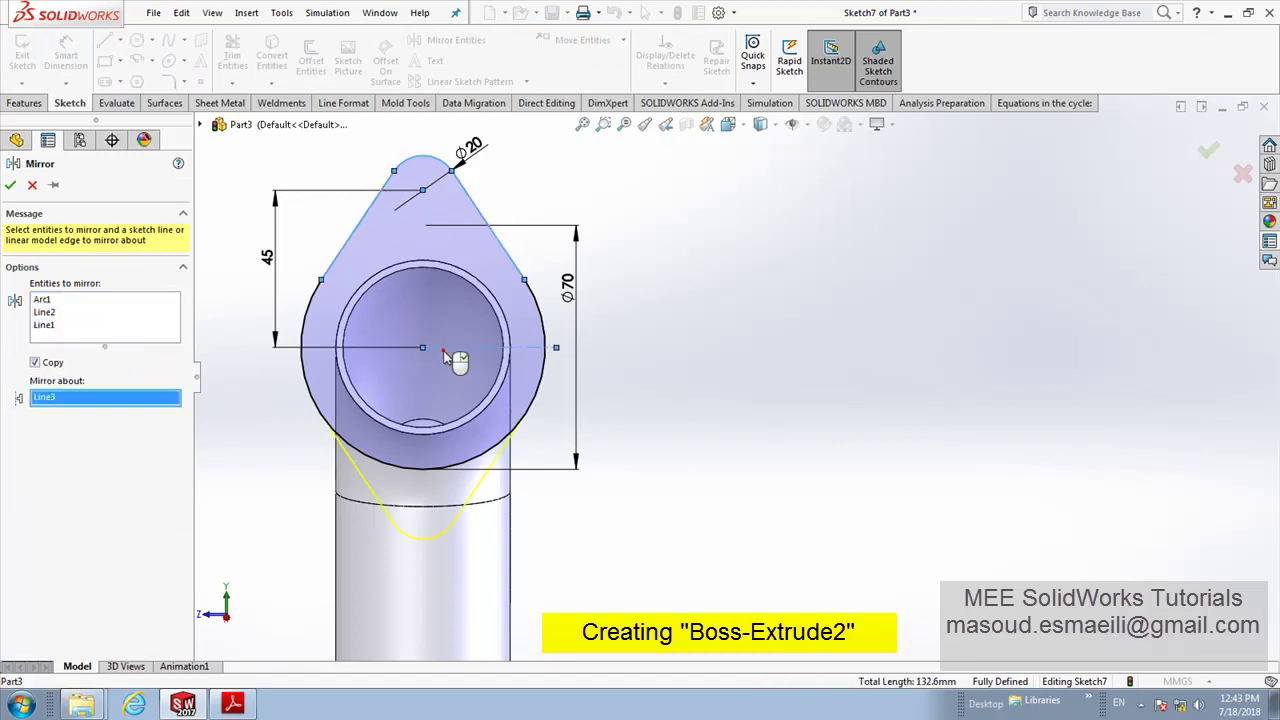
{"action": "left_click", "coordinate": [10, 185]}
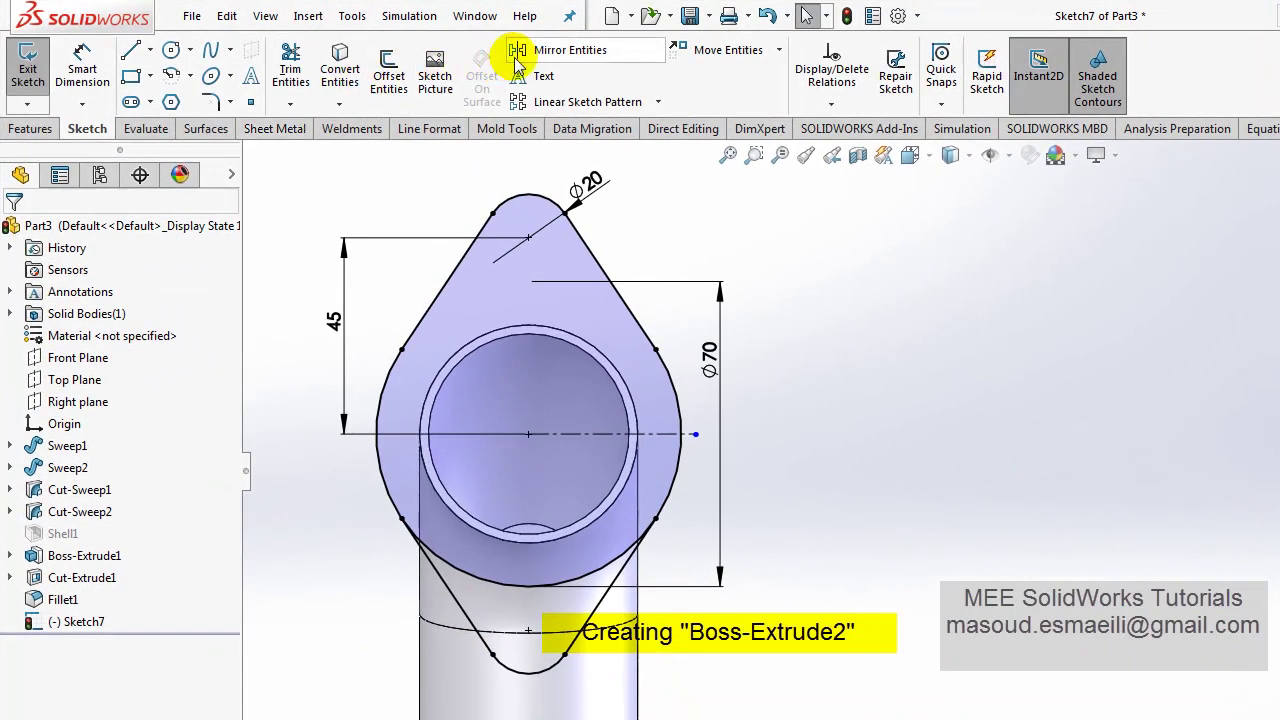
Step: Trim away the large circle's lower arc to close the symmetric flange outline
{"action": "left_click", "coordinate": [294, 68]}
{"action": "left_click", "coordinate": [490, 580]}
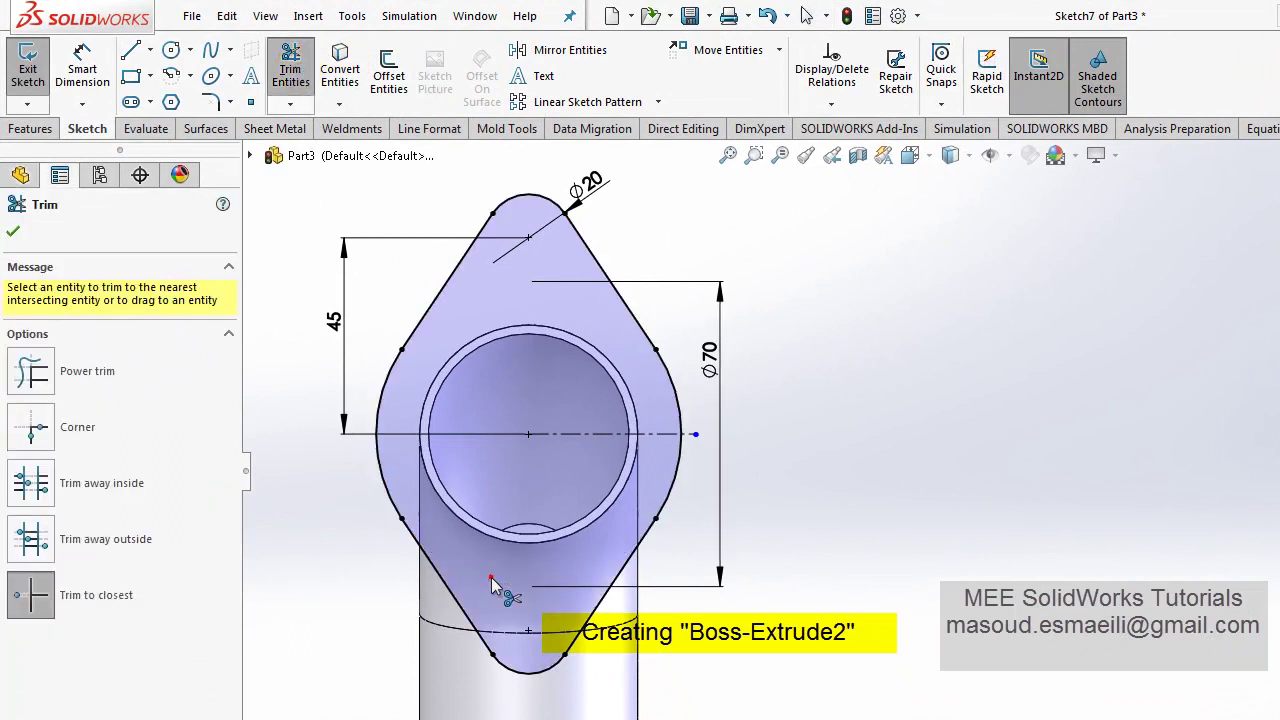
{"action": "right_click", "coordinate": [789, 343]}
{"action": "left_click", "coordinate": [829, 400]}
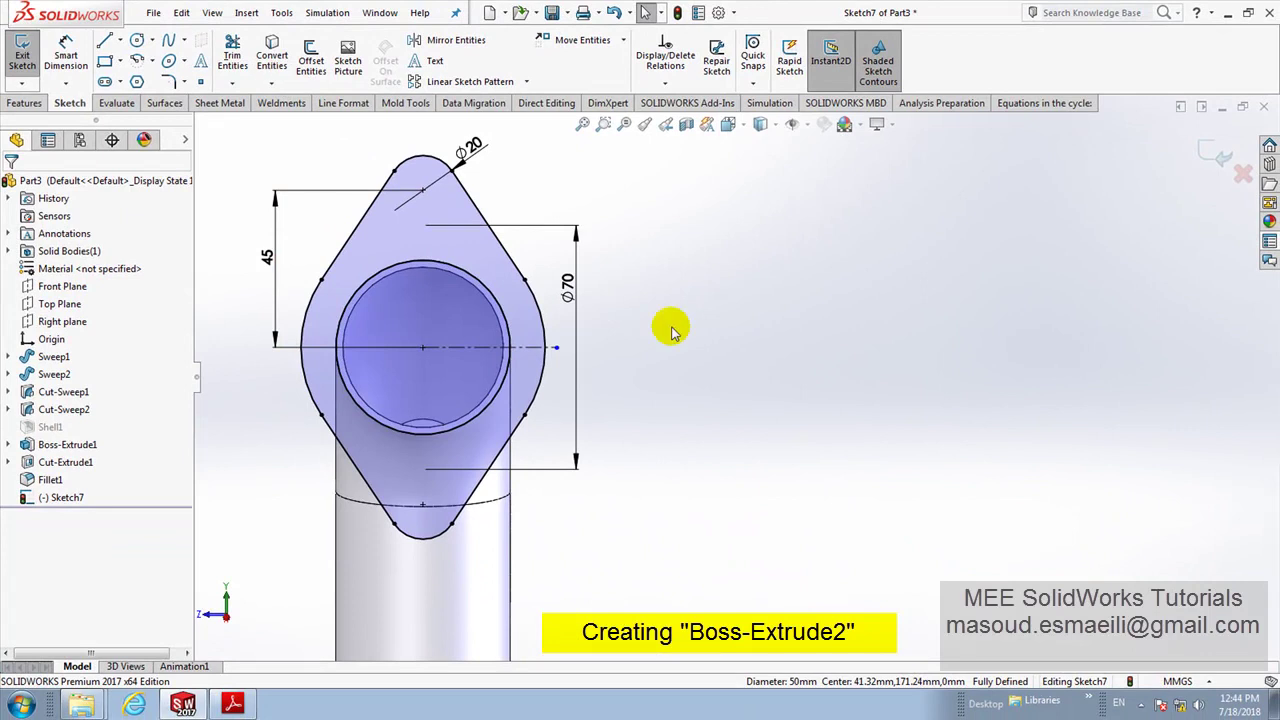
Step: Boss-extrude the diamond flange sketch about 18 mm deep, then bring the Sweep&Shell PDF forward
{"action": "middle_click_drag", "start_coordinate": [437, 307], "coordinate": [503, 371]}
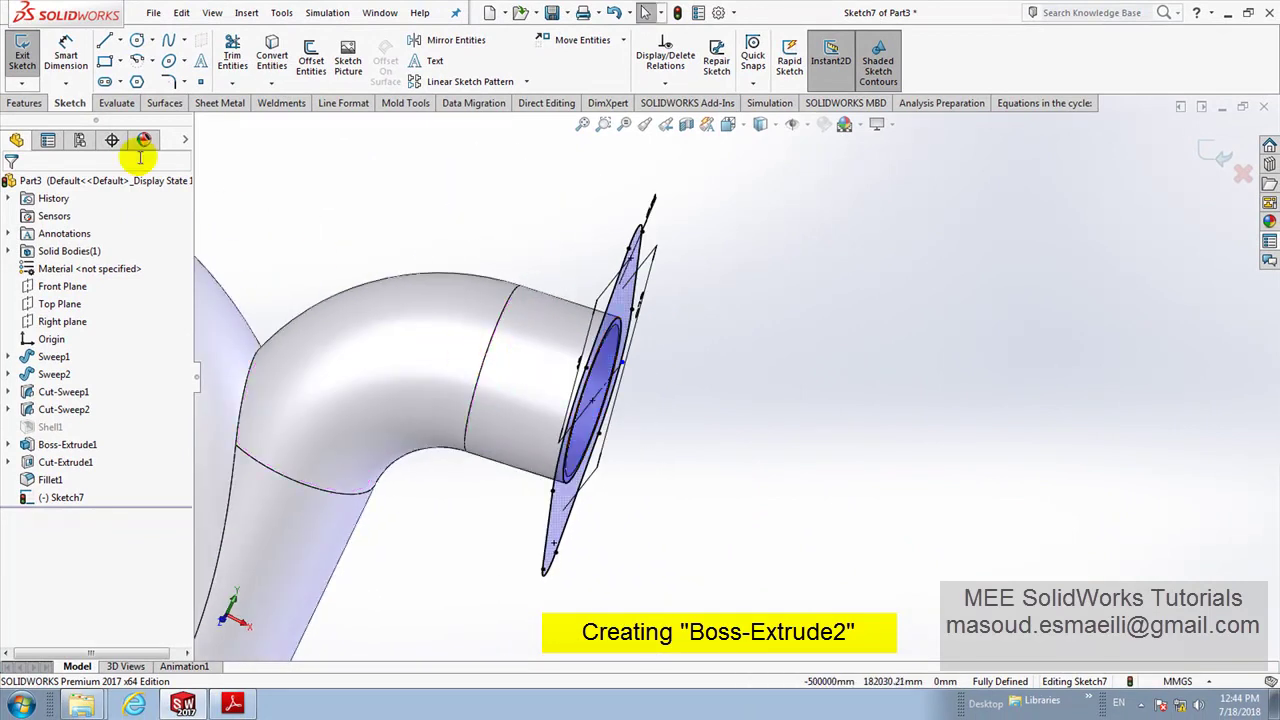
{"action": "left_click", "coordinate": [35, 105]}
{"action": "left_click", "coordinate": [30, 57]}
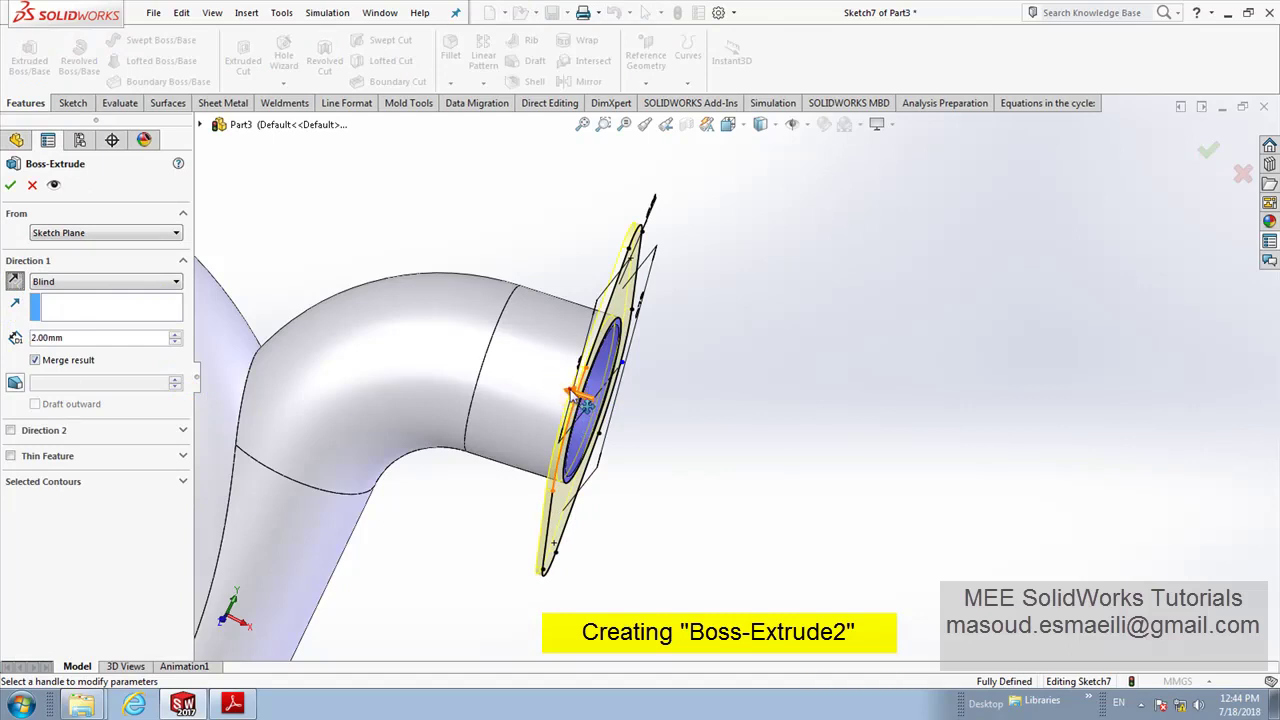
{"action": "left_click_drag", "start_coordinate": [575, 395], "coordinate": [545, 381]}
{"action": "left_click", "coordinate": [252, 706]}
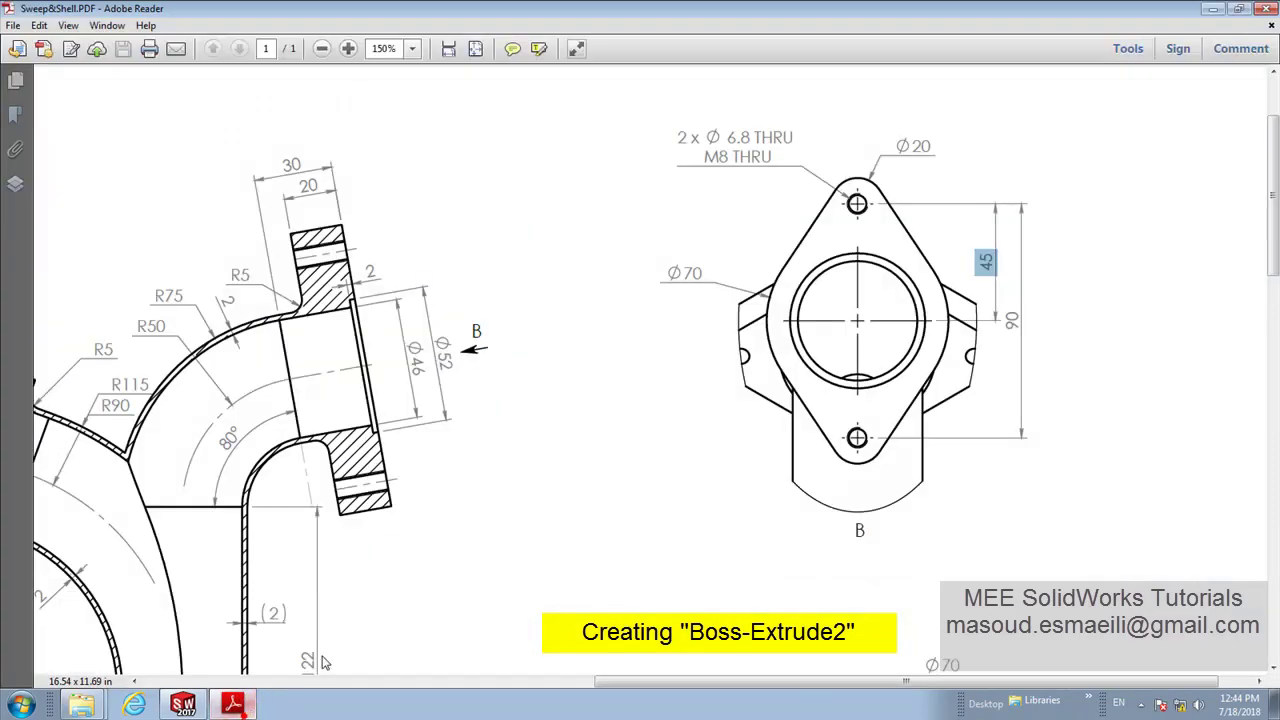
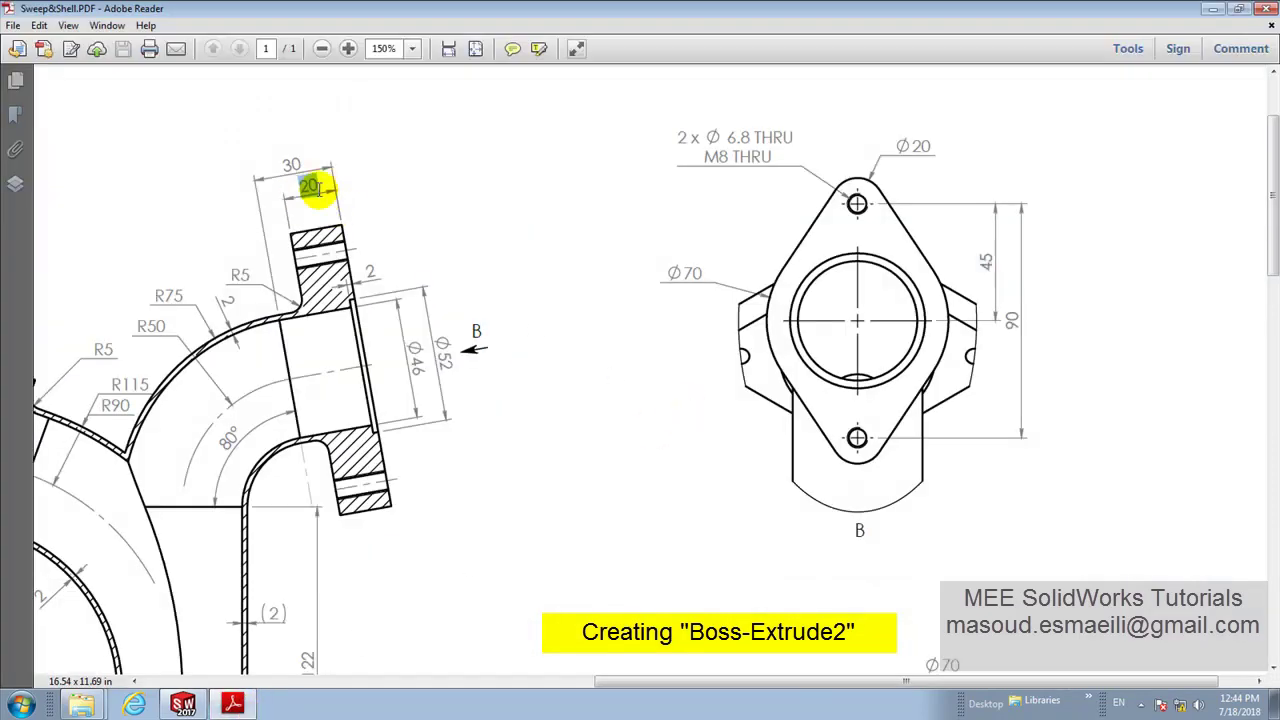
Step: Finish the outlet flange Boss-Extrude with a 20 mm depth
{"action": "left_click", "coordinate": [180, 705]}
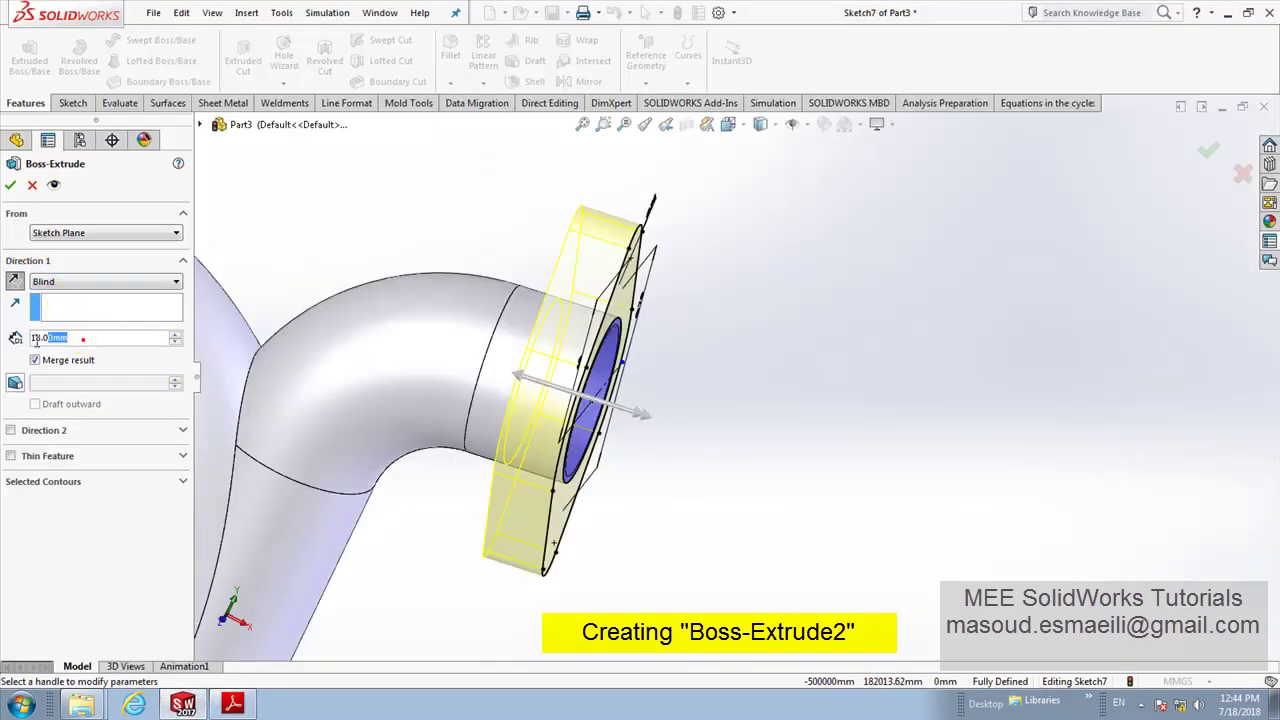
{"action": "type", "text": "0"}
{"action": "key", "text": "Return"}
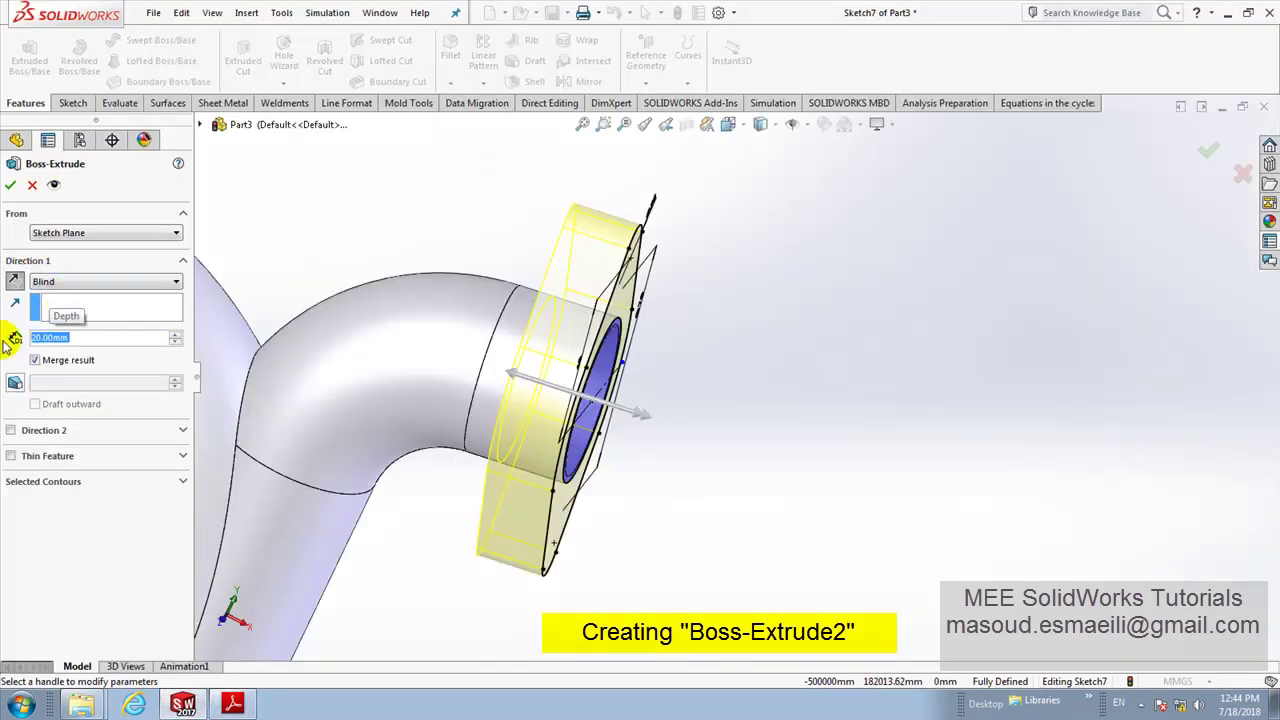
{"action": "left_click", "coordinate": [10, 185]}
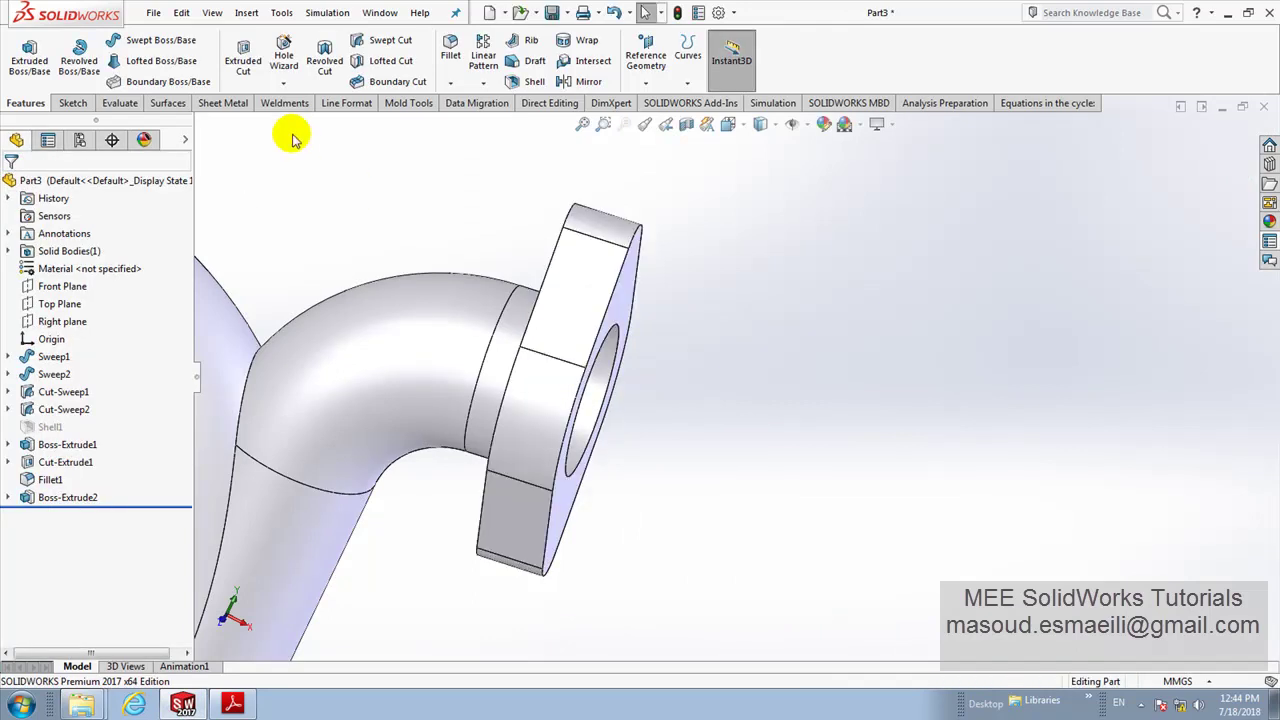
Step: Add a 5 mm fillet to the edge where the pipe meets the flange
{"action": "left_click", "coordinate": [451, 55]}
{"action": "middle_click_drag", "start_coordinate": [457, 214], "coordinate": [514, 277]}
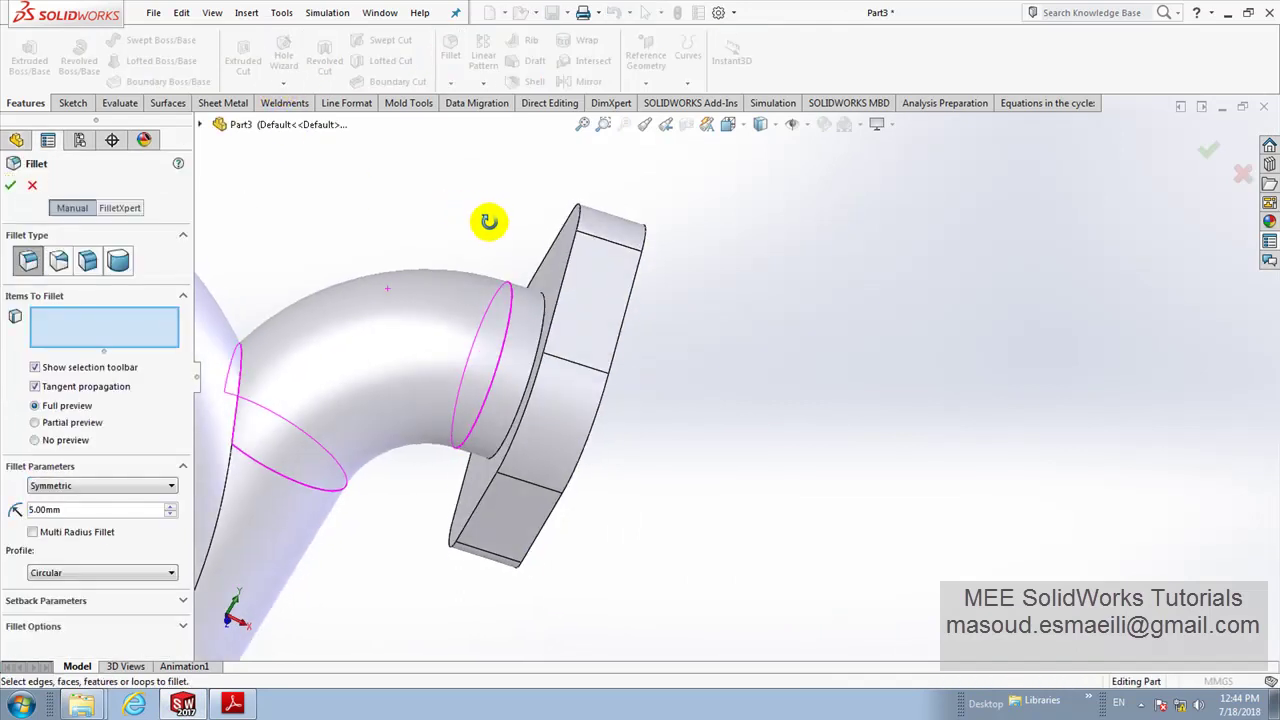
{"action": "left_click", "coordinate": [539, 295]}
{"action": "left_click", "coordinate": [90, 510]}
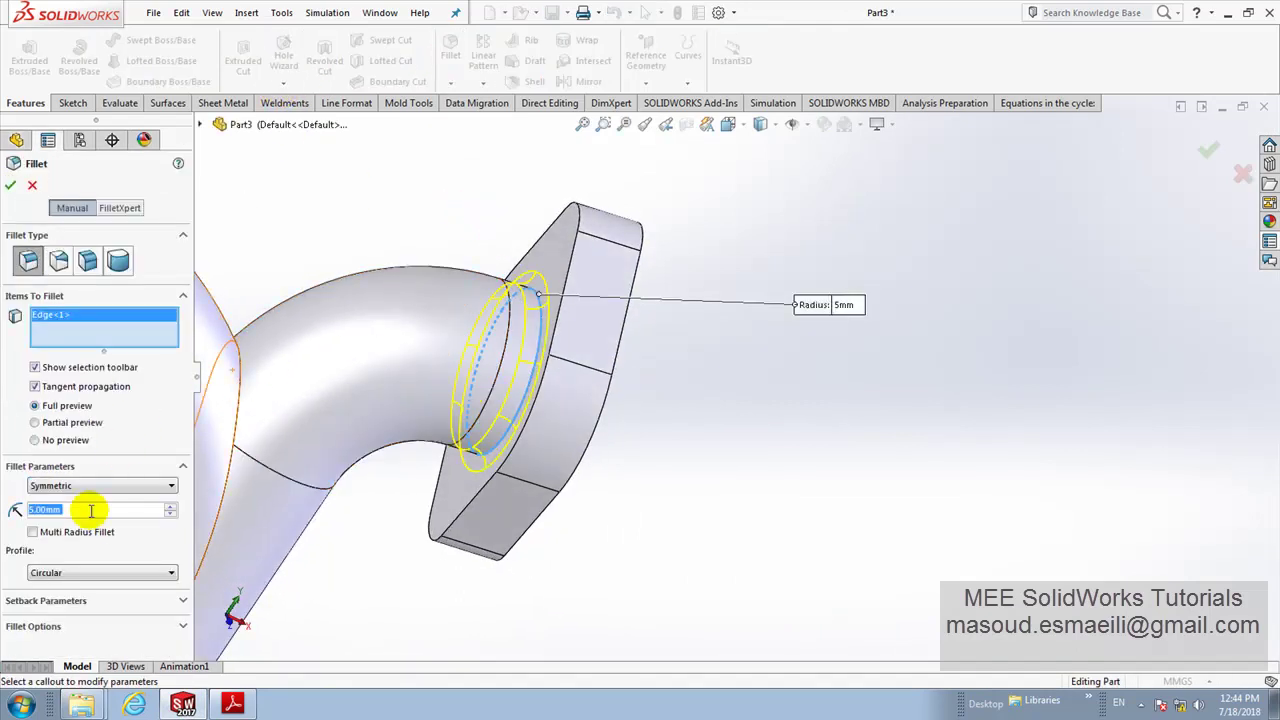
{"action": "left_click", "coordinate": [12, 190]}
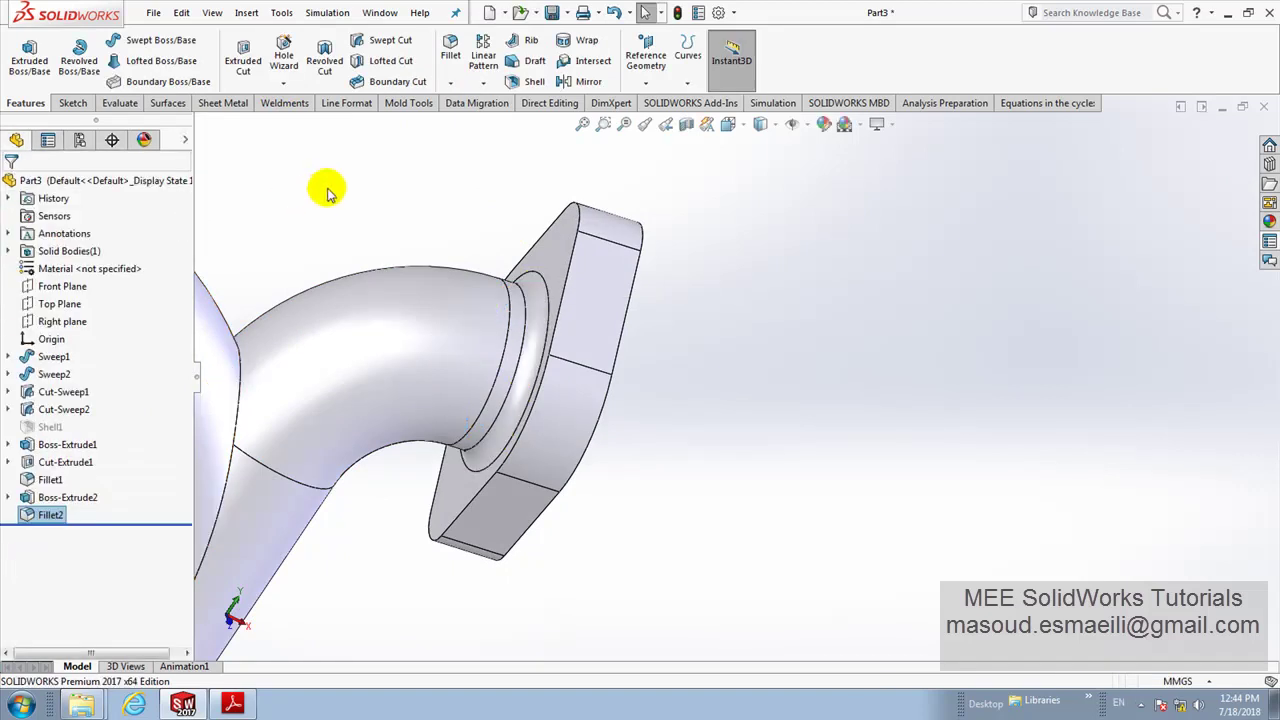
Step: View the part isometrically, zoom in on the branch pipe opening, and bring up the PDF drawing
{"action": "left_click", "coordinate": [669, 515]}
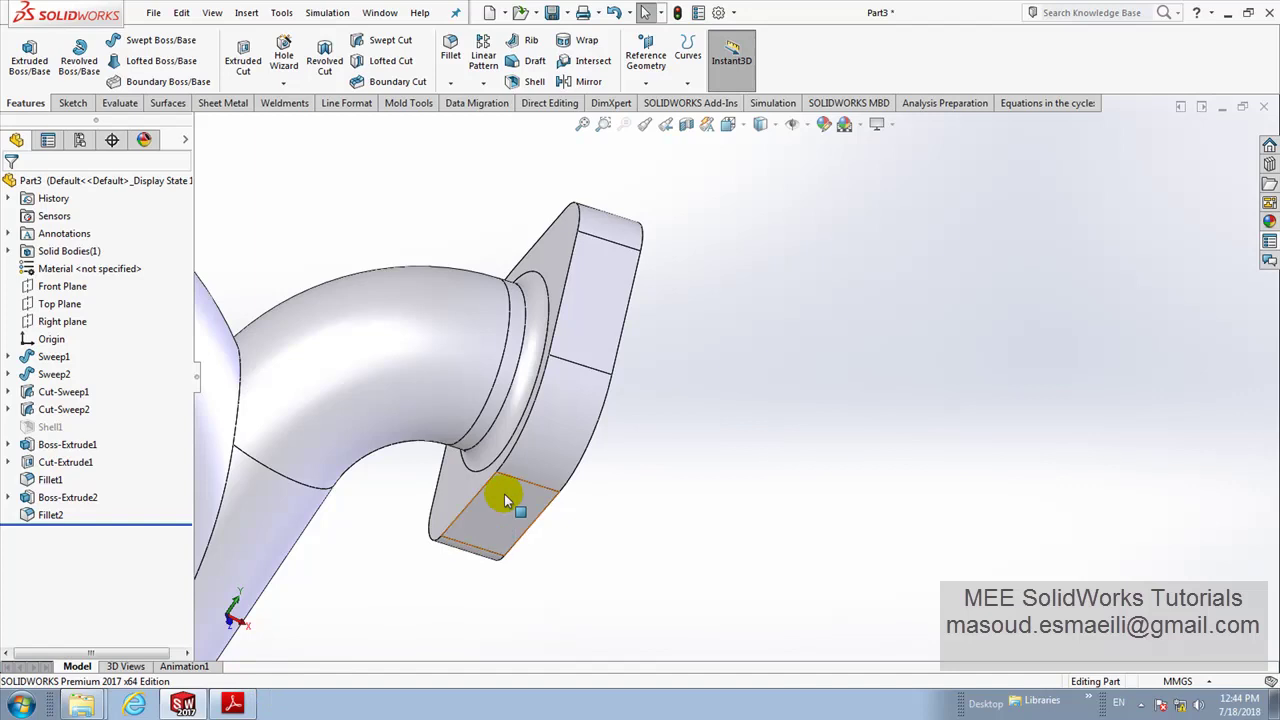
{"action": "left_click", "coordinate": [728, 124]}
{"action": "left_click", "coordinate": [817, 166]}
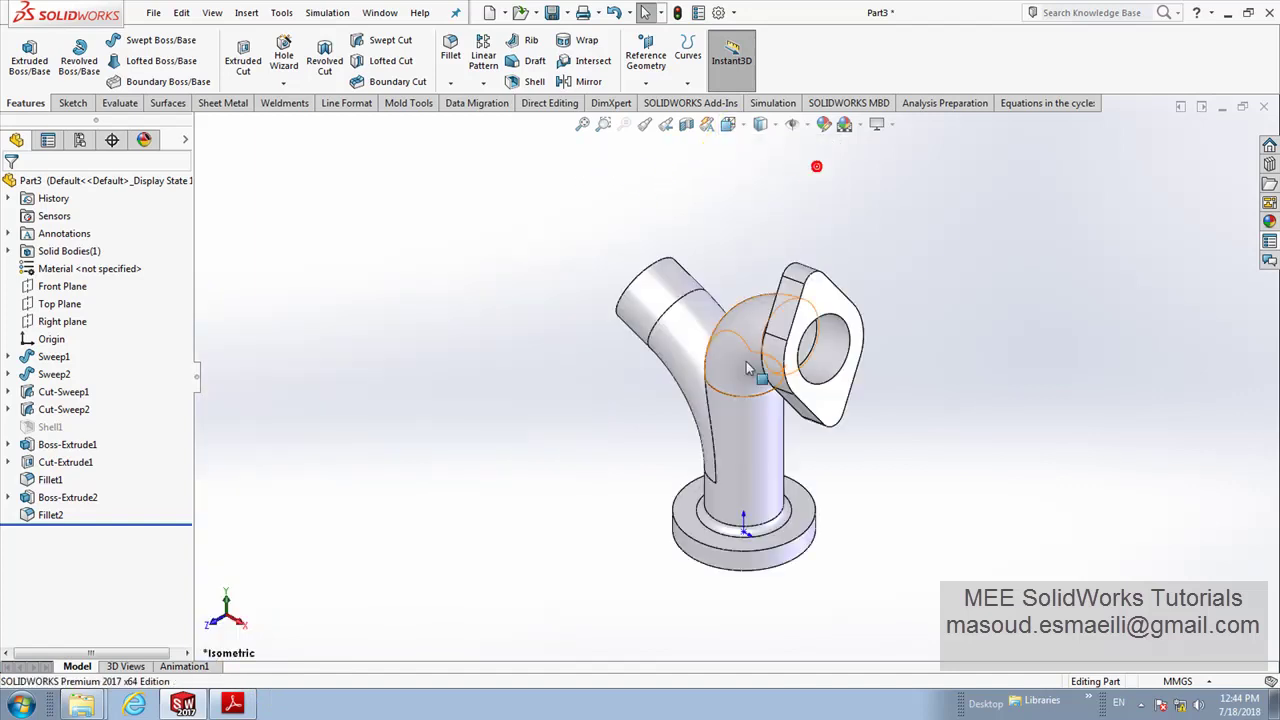
{"action": "middle_click_drag", "start_coordinate": [695, 432], "coordinate": [469, 445], "text": "ctrl"}
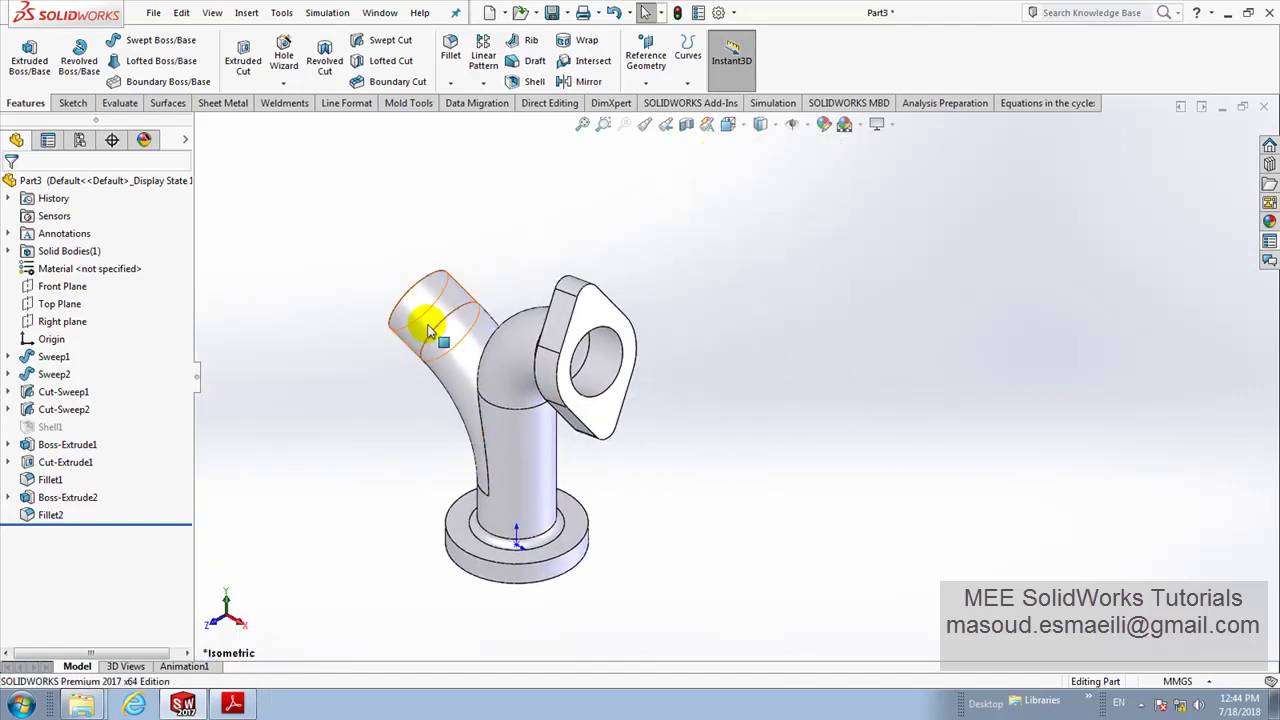
{"action": "middle_click_drag", "start_coordinate": [428, 332], "coordinate": [680, 381]}
{"action": "scroll", "coordinate": [545, 290], "scroll_direction": "down", "scroll_amount": 5}
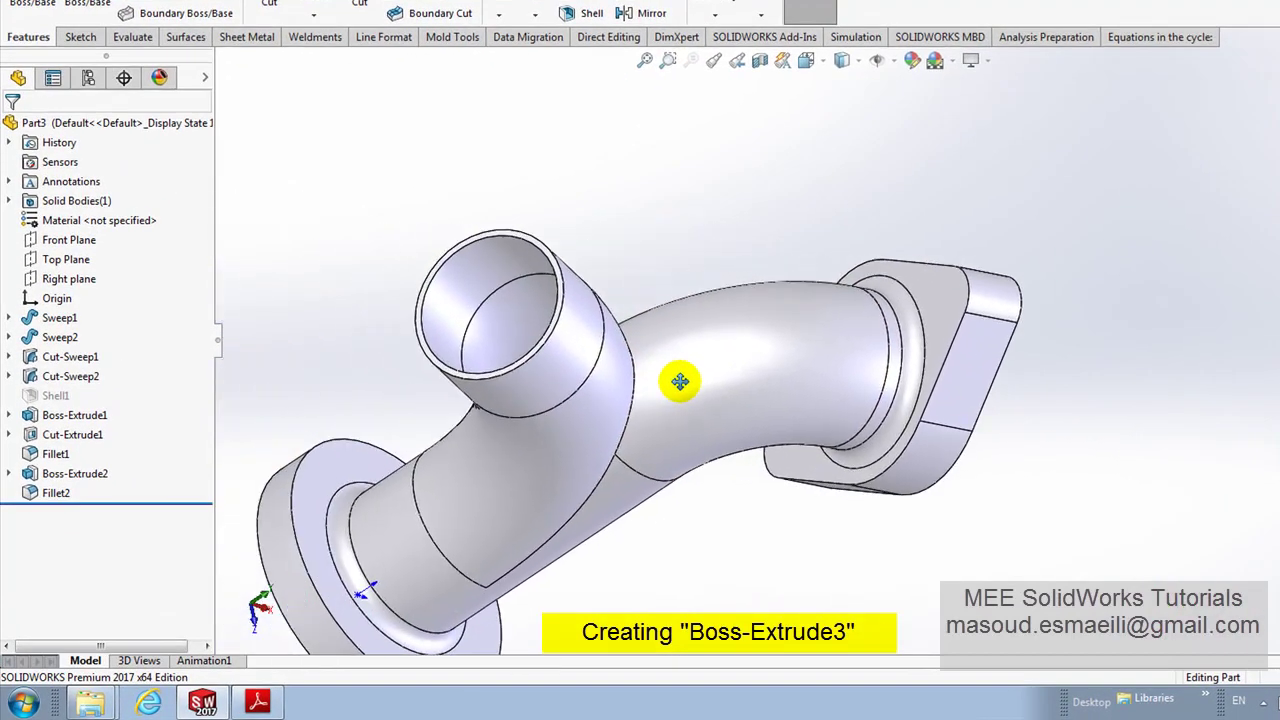
{"action": "scroll", "coordinate": [543, 257], "scroll_direction": "down", "scroll_amount": 2}
{"action": "scroll", "coordinate": [560, 265], "scroll_direction": "down", "scroll_amount": 2}
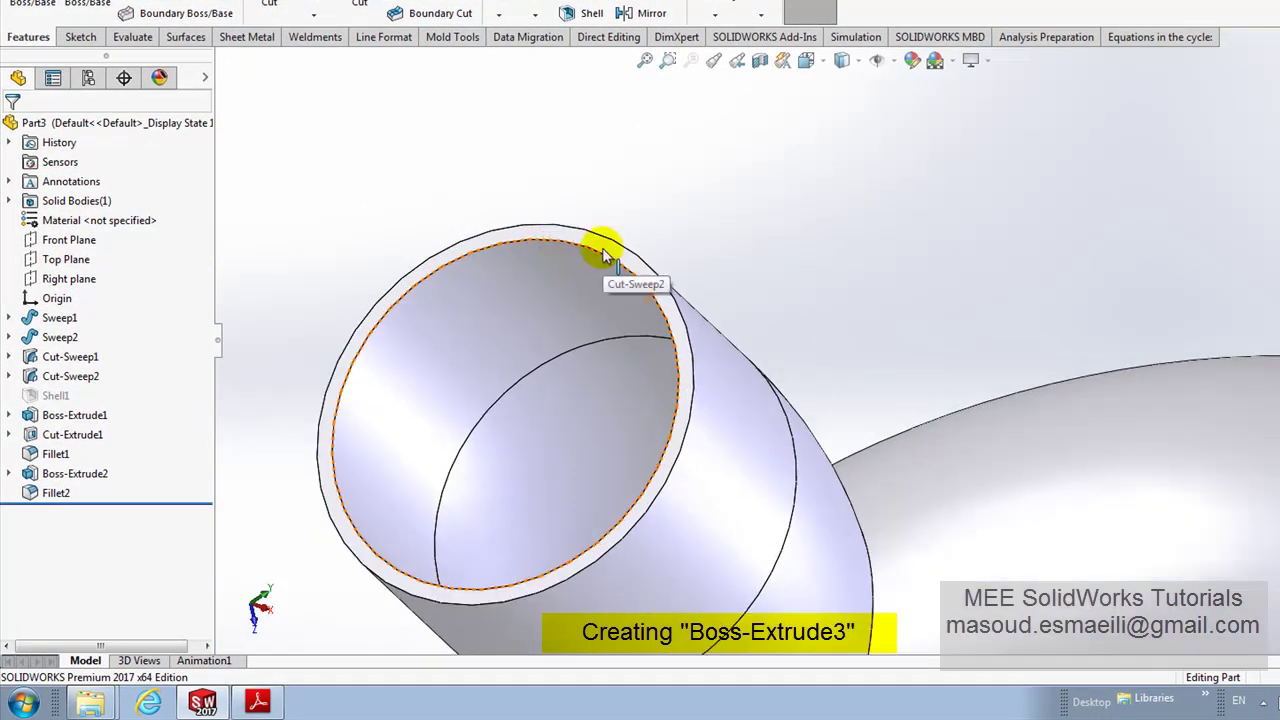
{"action": "left_click", "coordinate": [607, 262]}
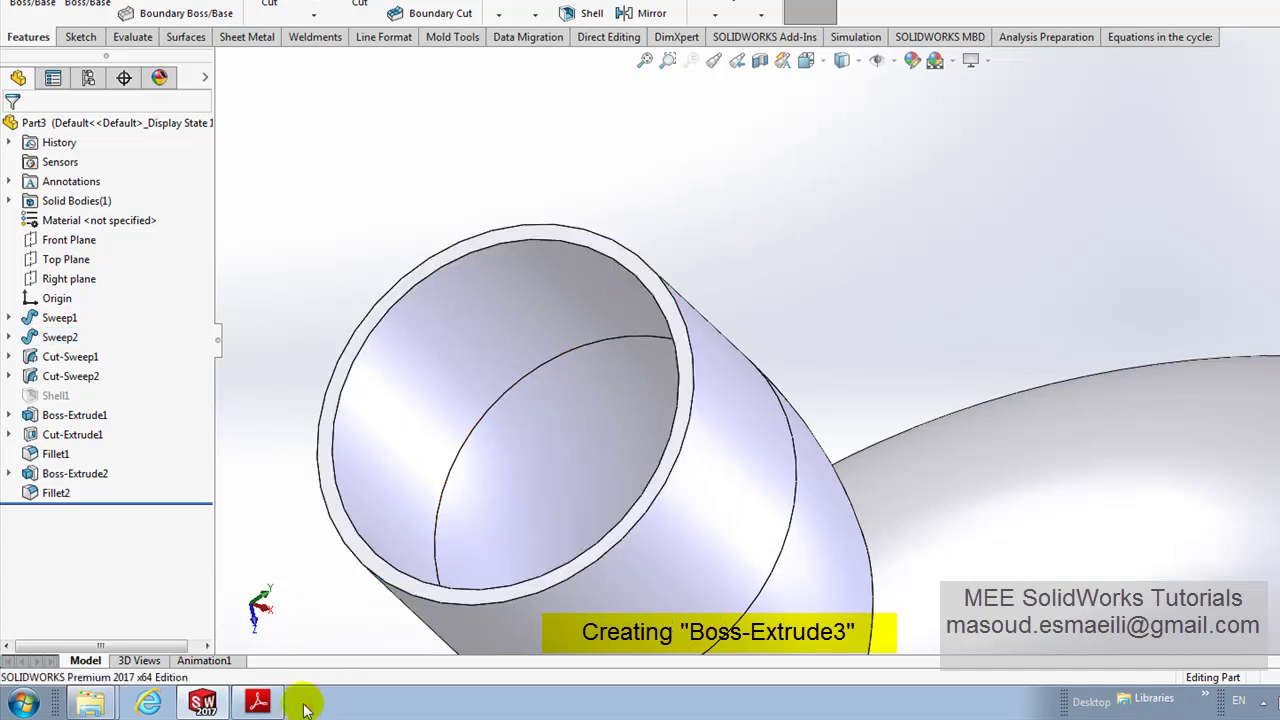
{"action": "left_click", "coordinate": [258, 702]}
Step: Zoom the PDF to the branch pipe dimensions in section A-A
{"action": "scroll", "coordinate": [720, 363], "scroll_direction": "down", "scroll_amount": 3, "text": "ctrl"}
{"action": "scroll", "coordinate": [618, 370], "scroll_direction": "up", "scroll_amount": 1, "text": "ctrl"}
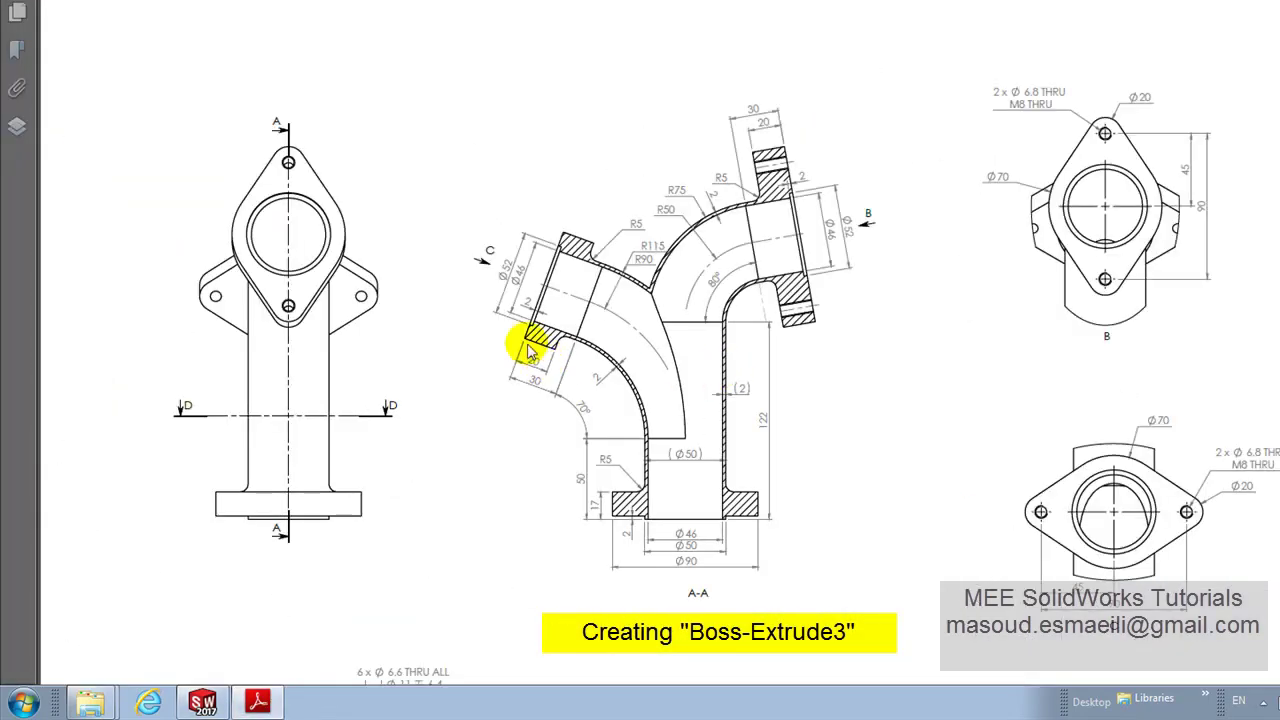
{"action": "scroll", "coordinate": [548, 265], "scroll_direction": "up", "scroll_amount": 1, "text": "ctrl"}
{"action": "left_click_drag", "start_coordinate": [462, 247], "coordinate": [470, 244]}
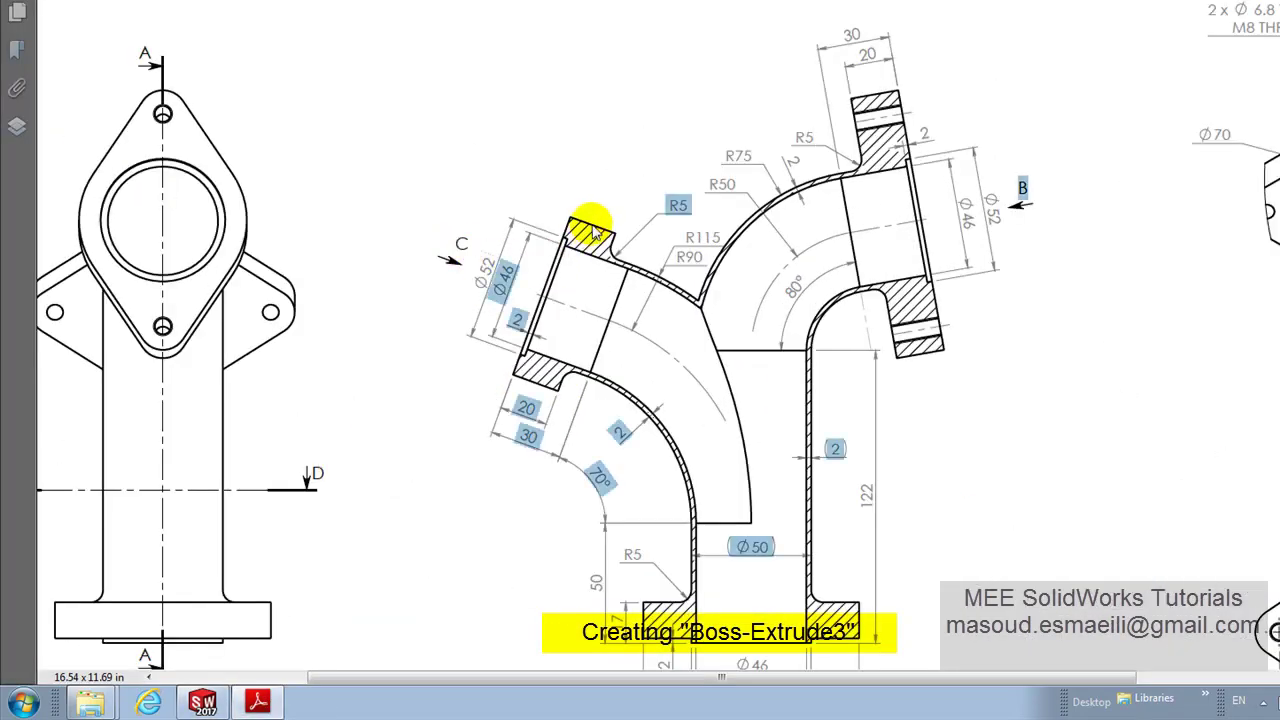
{"action": "left_click", "coordinate": [600, 177]}
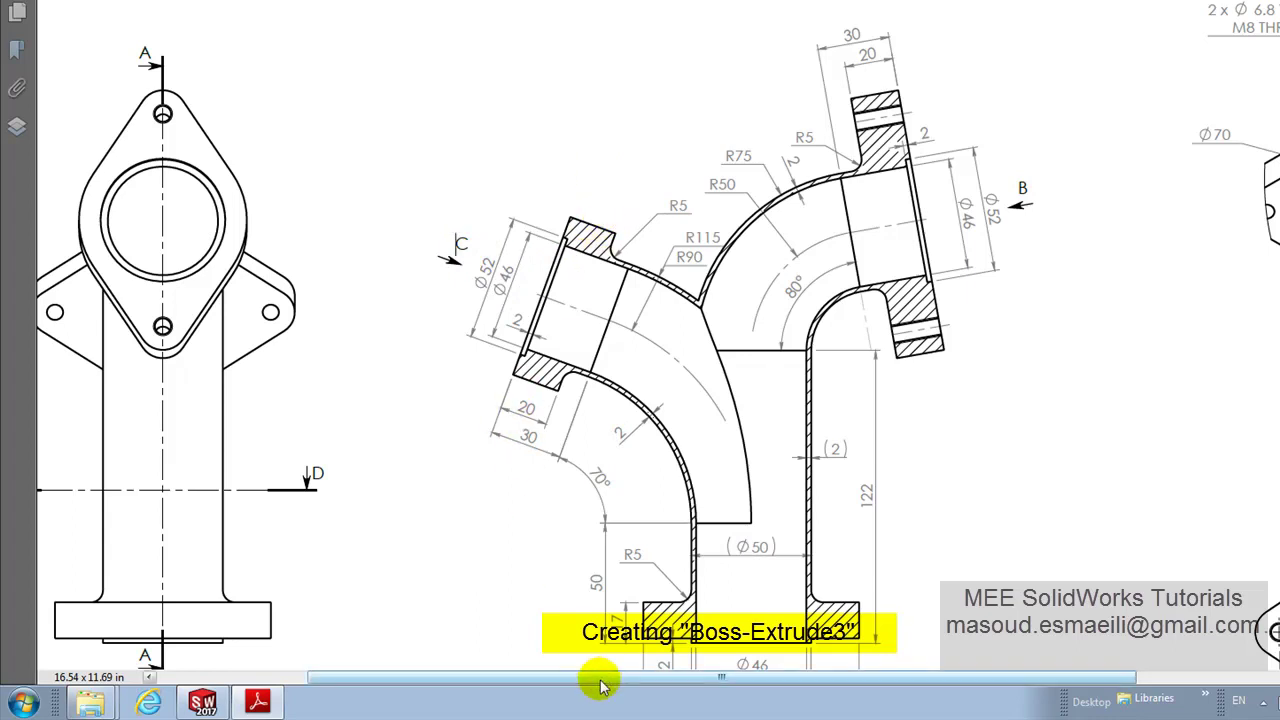
Step: Scroll down the drawing to view C, then return to SOLIDWORKS
{"action": "left_click_drag", "start_coordinate": [517, 677], "coordinate": [877, 626]}
{"action": "scroll", "coordinate": [1115, 545], "scroll_direction": "down", "scroll_amount": 3}
{"action": "scroll", "coordinate": [1115, 545], "scroll_direction": "down", "scroll_amount": 1}
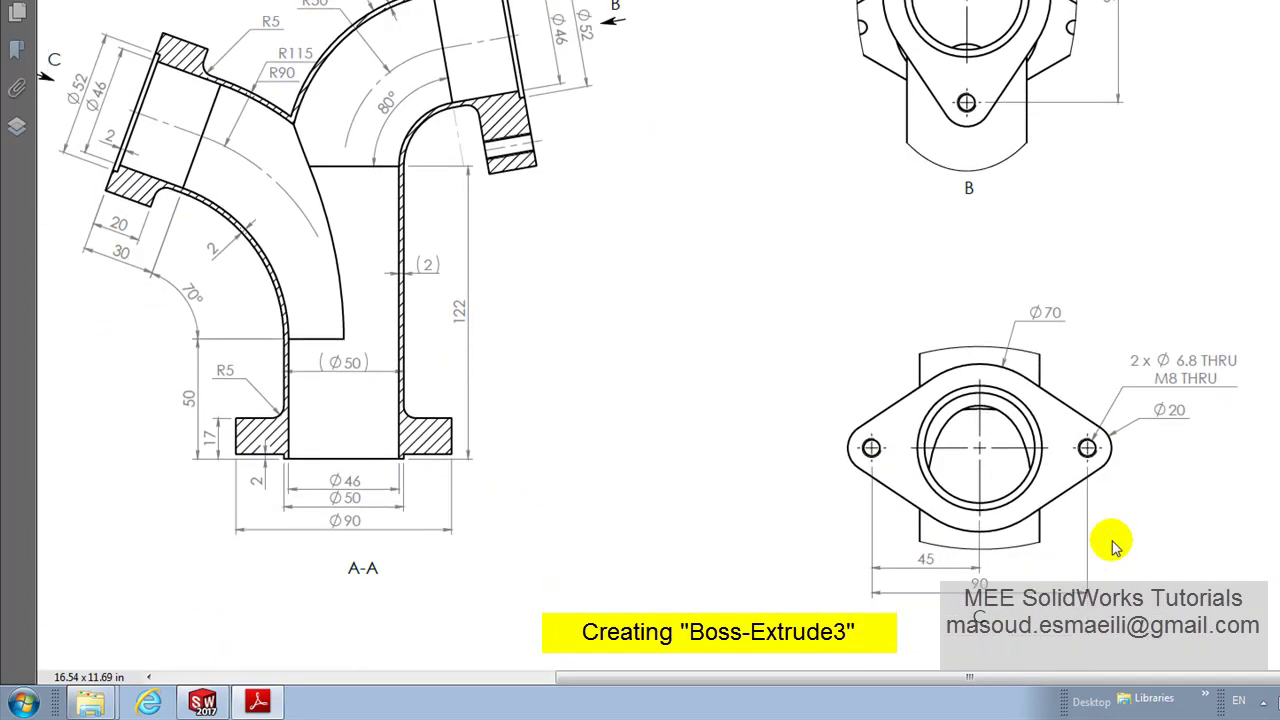
{"action": "scroll", "coordinate": [988, 598], "scroll_direction": "down", "scroll_amount": 1}
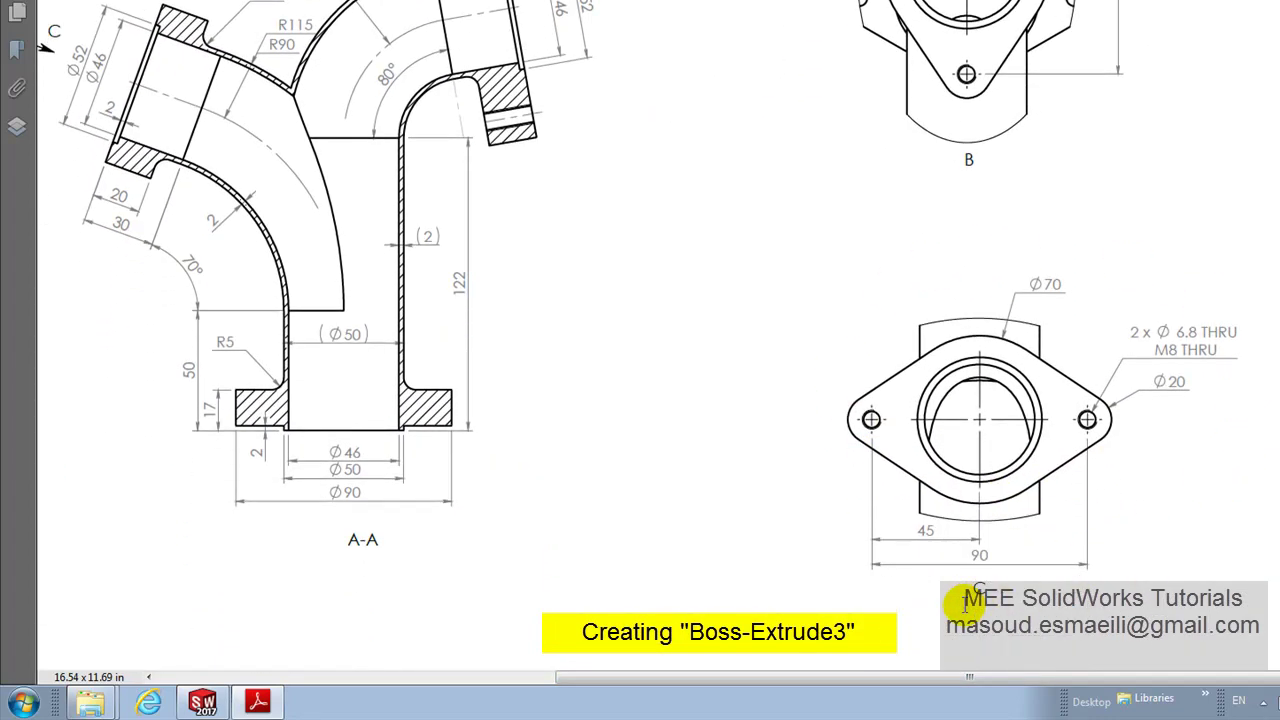
{"action": "left_click", "coordinate": [202, 703]}
Step: Start a sketch on the branch pipe's end face, viewed normal to it
{"action": "middle_click_drag", "start_coordinate": [487, 470], "coordinate": [619, 383]}
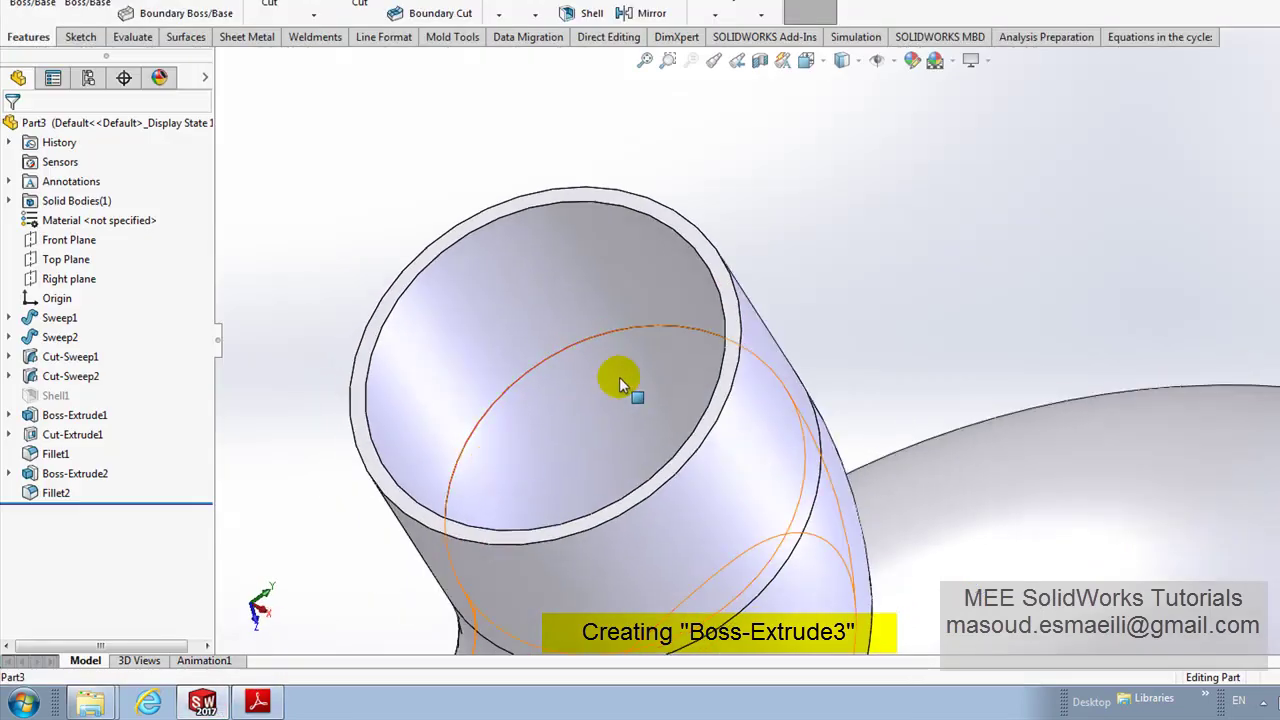
{"action": "scroll", "coordinate": [620, 360], "scroll_direction": "up", "scroll_amount": 5}
{"action": "scroll", "coordinate": [614, 443], "scroll_direction": "up", "scroll_amount": 2}
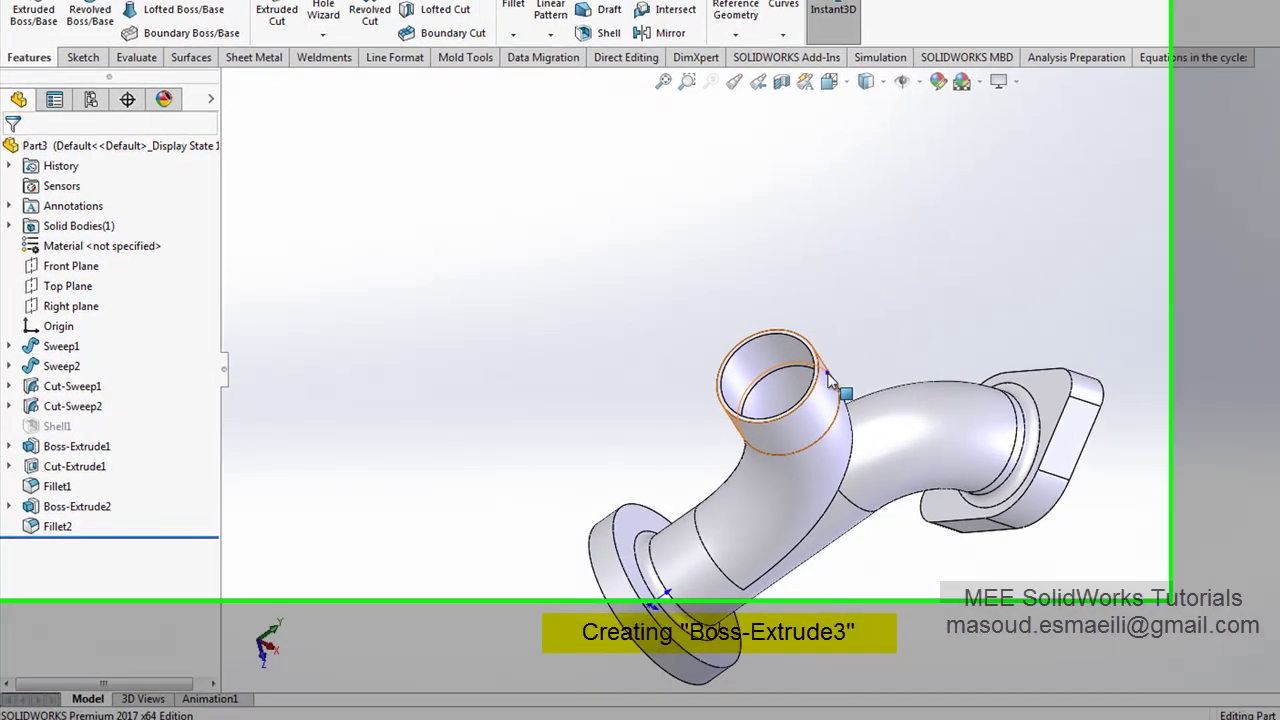
{"action": "right_click", "coordinate": [905, 468]}
{"action": "left_click", "coordinate": [908, 443]}
{"action": "scroll", "coordinate": [896, 505], "scroll_direction": "down", "scroll_amount": 3}
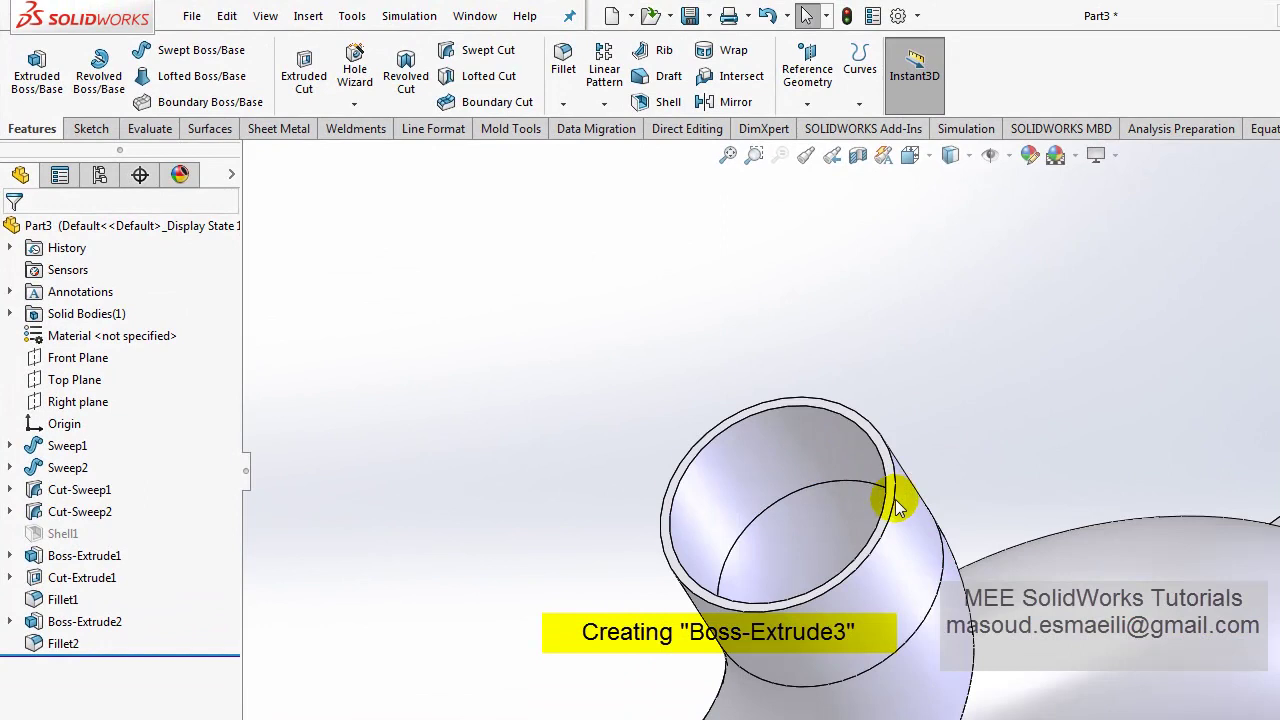
{"action": "left_click", "coordinate": [897, 507]}
{"action": "right_click", "coordinate": [889, 501]}
{"action": "left_click", "coordinate": [933, 428]}
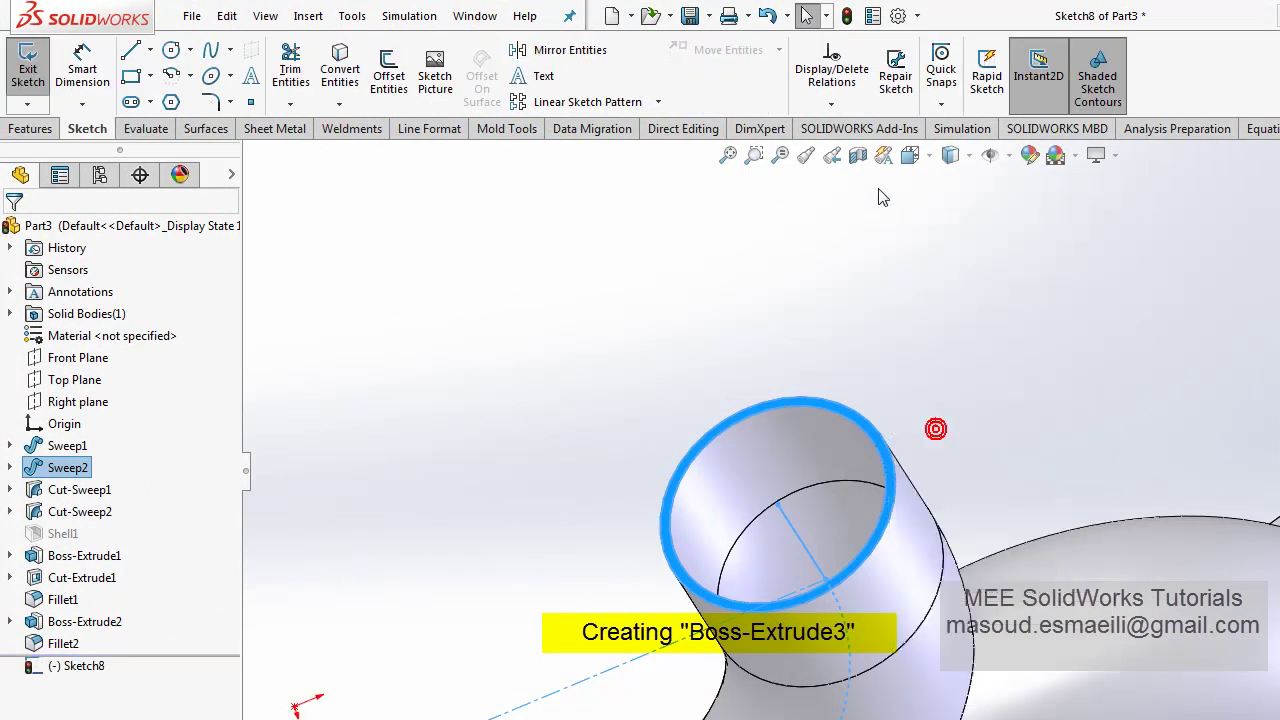
{"action": "left_click", "coordinate": [1005, 270]}
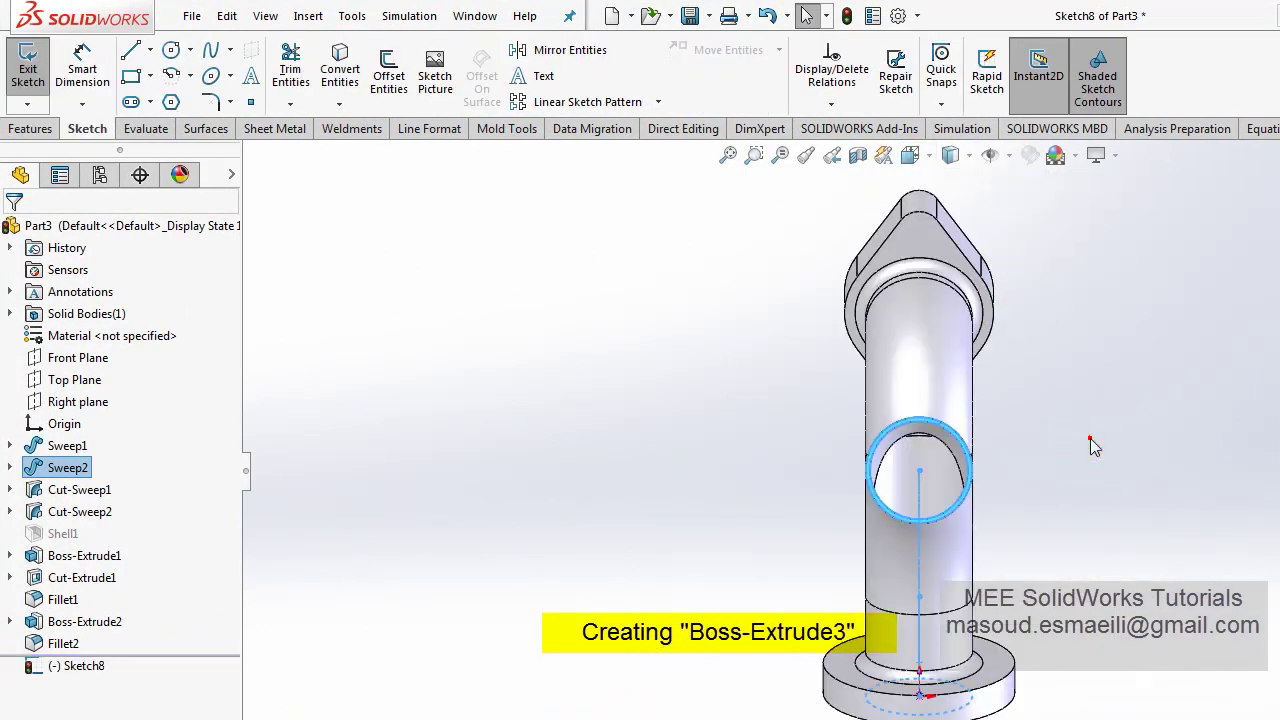
{"action": "mouse_move", "coordinate": [1063, 466]}
{"action": "middle_mouse_down", "text": "ctrl"}
{"action": "mouse_move", "coordinate": [986, 480]}
{"action": "mouse_move", "coordinate": [739, 478]}
{"action": "mouse_move", "coordinate": [731, 449]}
{"action": "middle_mouse_up", "text": "ctrl"}
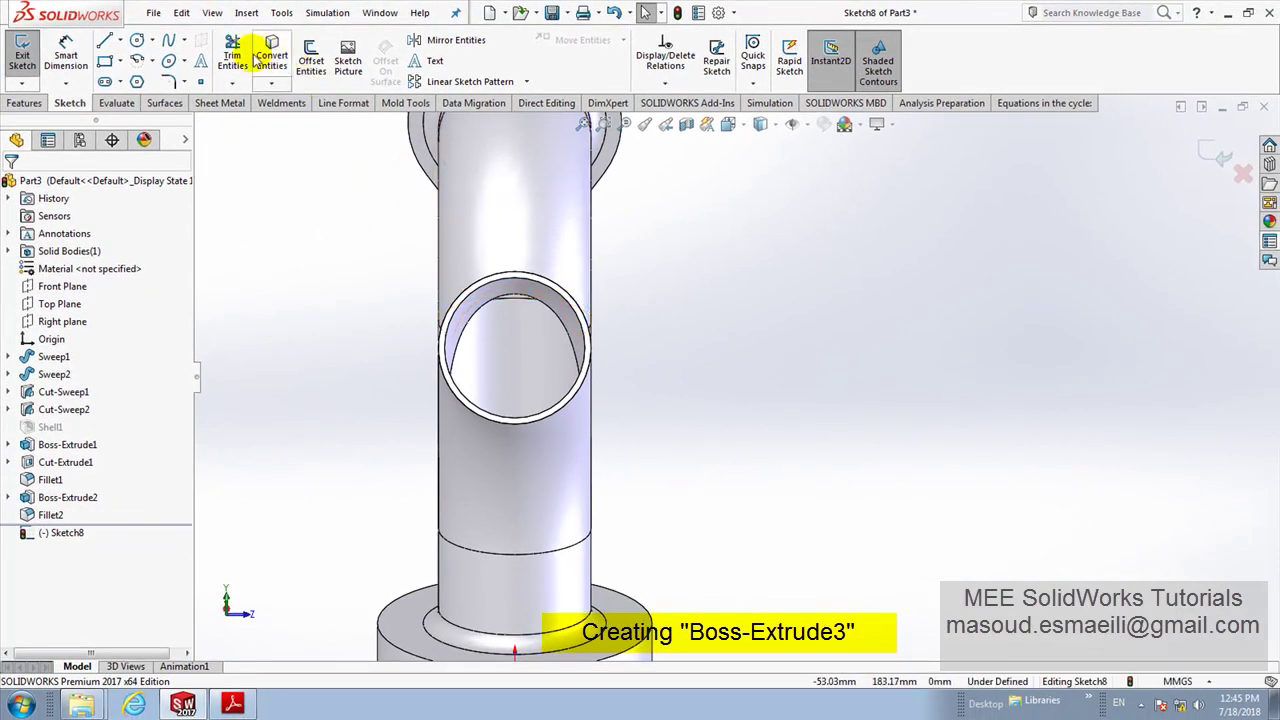
Step: Draw a large circle centred on the opening and a small circle to its right
{"action": "left_click", "coordinate": [136, 46]}
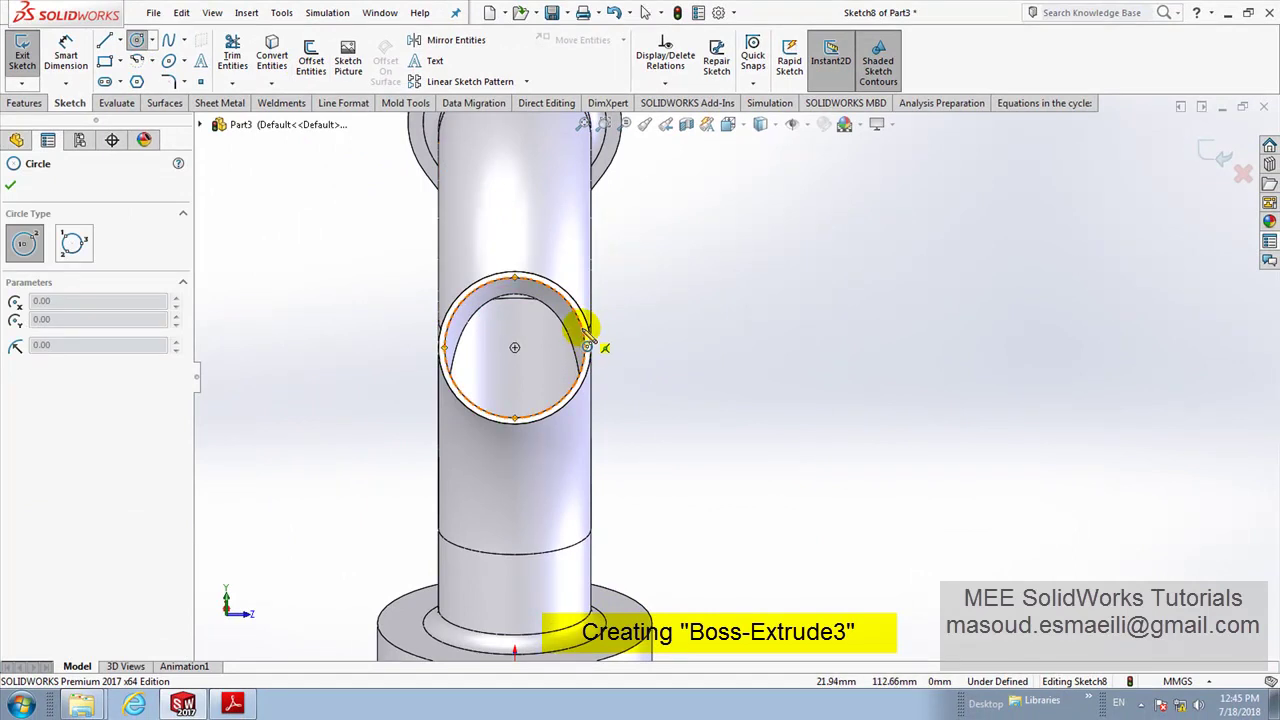
{"action": "left_click", "coordinate": [515, 348]}
{"action": "left_click", "coordinate": [626, 347]}
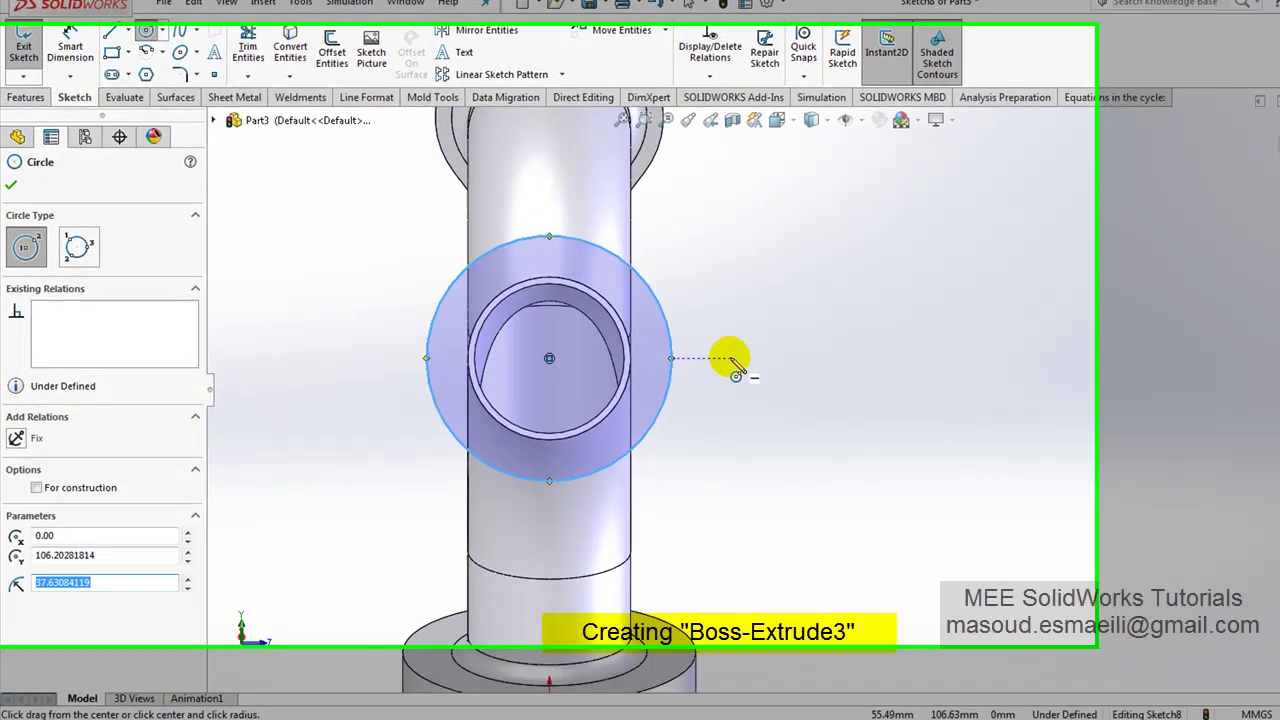
{"action": "left_click", "coordinate": [730, 358]}
{"action": "left_click", "coordinate": [756, 358]}
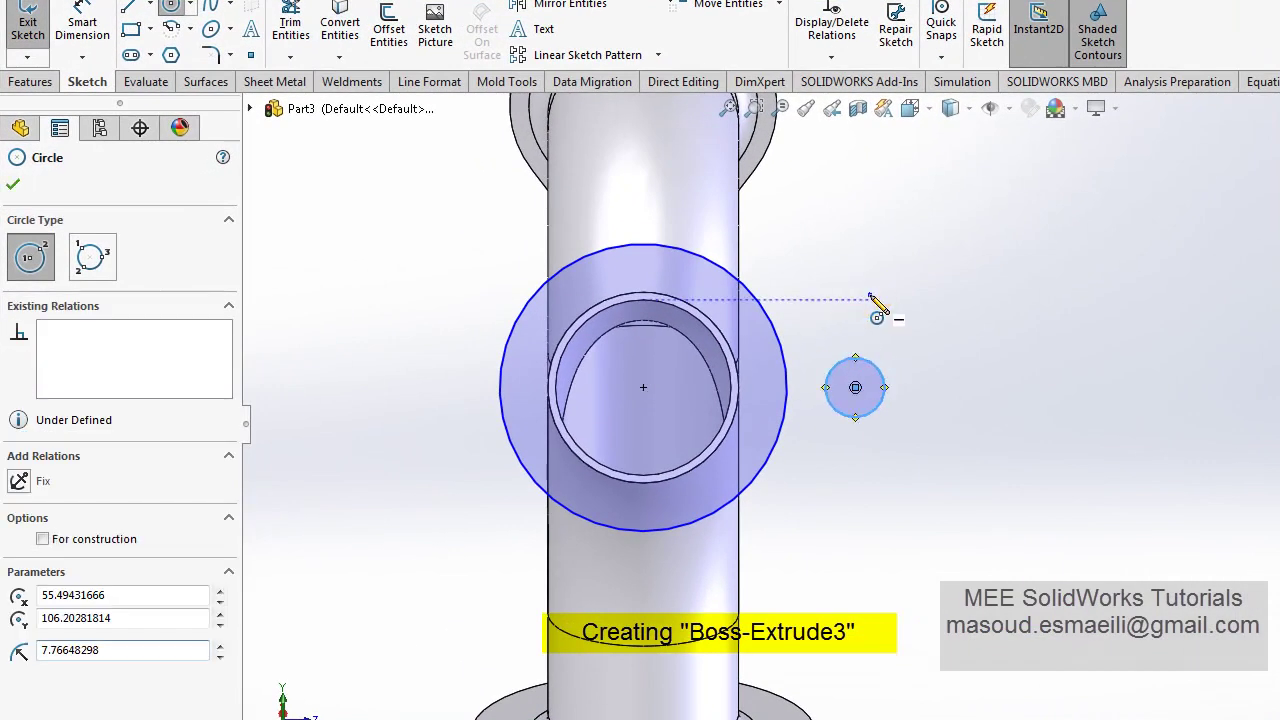
{"action": "right_click", "coordinate": [756, 292]}
{"action": "left_click", "coordinate": [903, 316]}
Step: Make the two circle centres horizontally aligned
{"action": "left_click", "coordinate": [855, 390]}
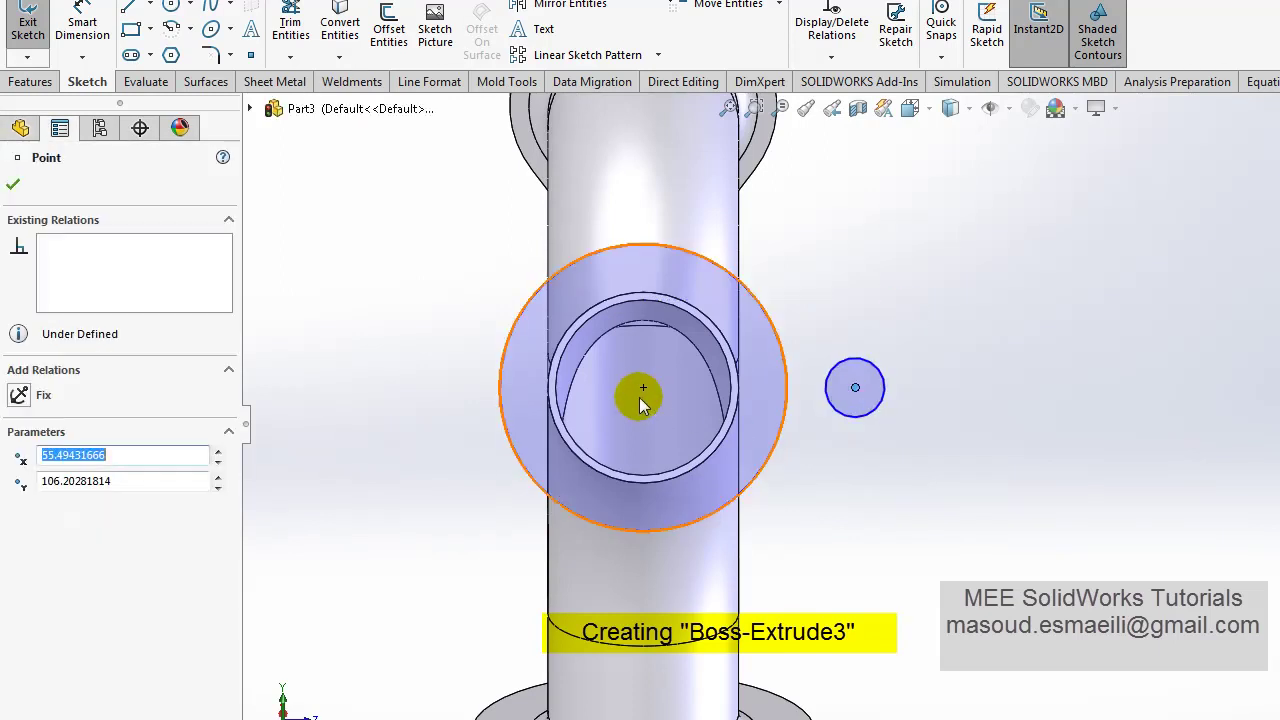
{"action": "left_click", "coordinate": [643, 388], "text": "ctrl"}
{"action": "left_click", "coordinate": [703, 300]}
{"action": "left_click", "coordinate": [868, 263]}
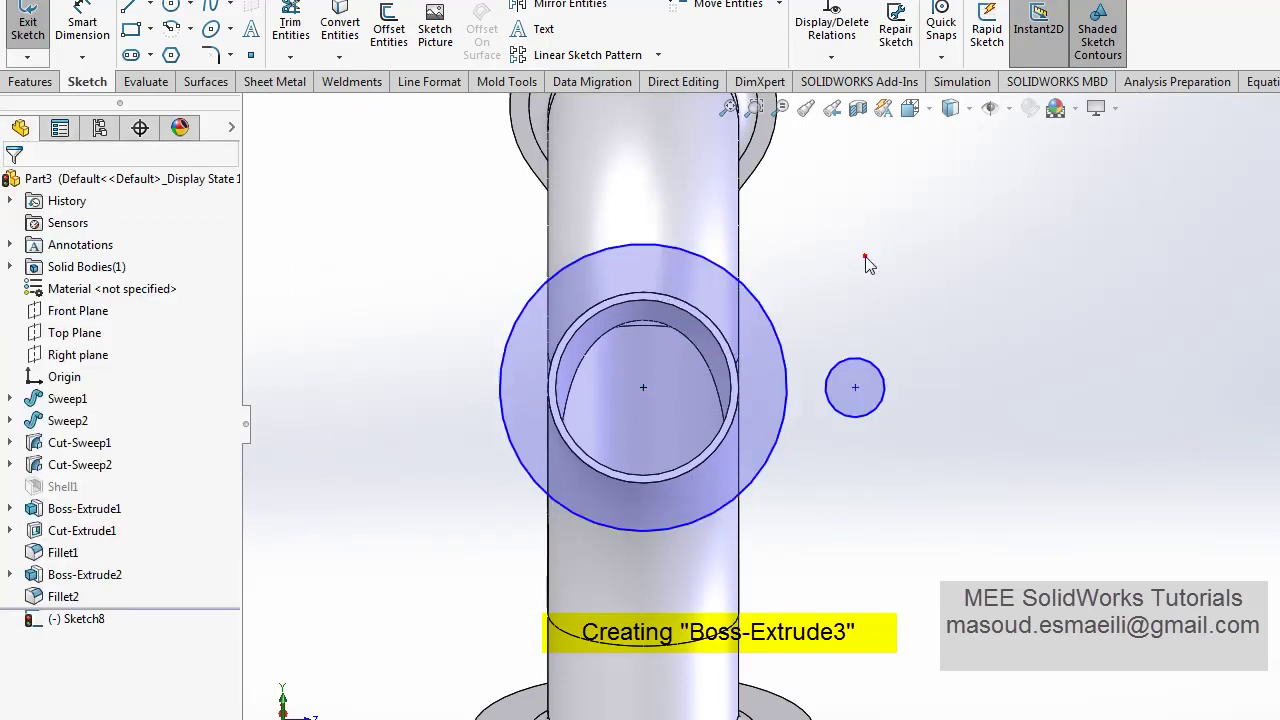
{"action": "right_click", "coordinate": [868, 263]}
Step: Dimension the small circle Ø20 with its centre 45 mm from the large circle's centre
{"action": "left_click", "coordinate": [705, 345]}
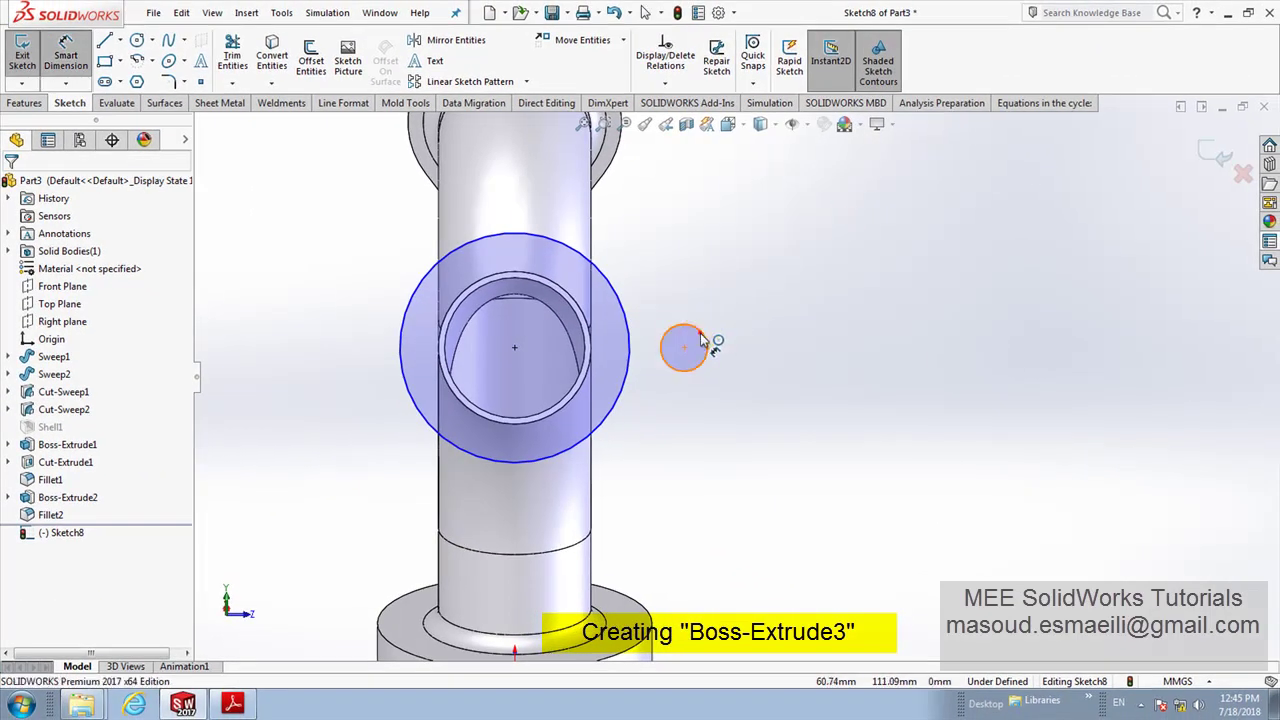
{"action": "left_click", "coordinate": [722, 310]}
{"action": "type", "text": "20"}
{"action": "key", "text": "Return"}
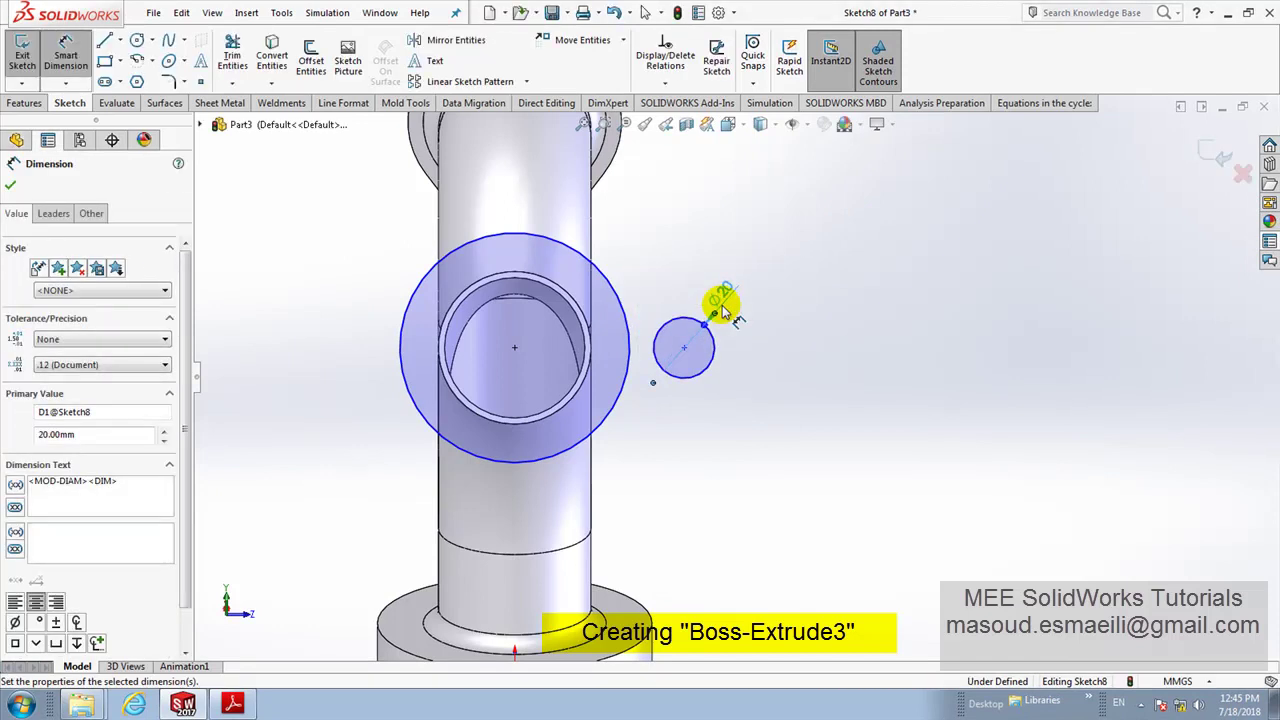
{"action": "left_click", "coordinate": [686, 350]}
{"action": "left_click", "coordinate": [515, 350]}
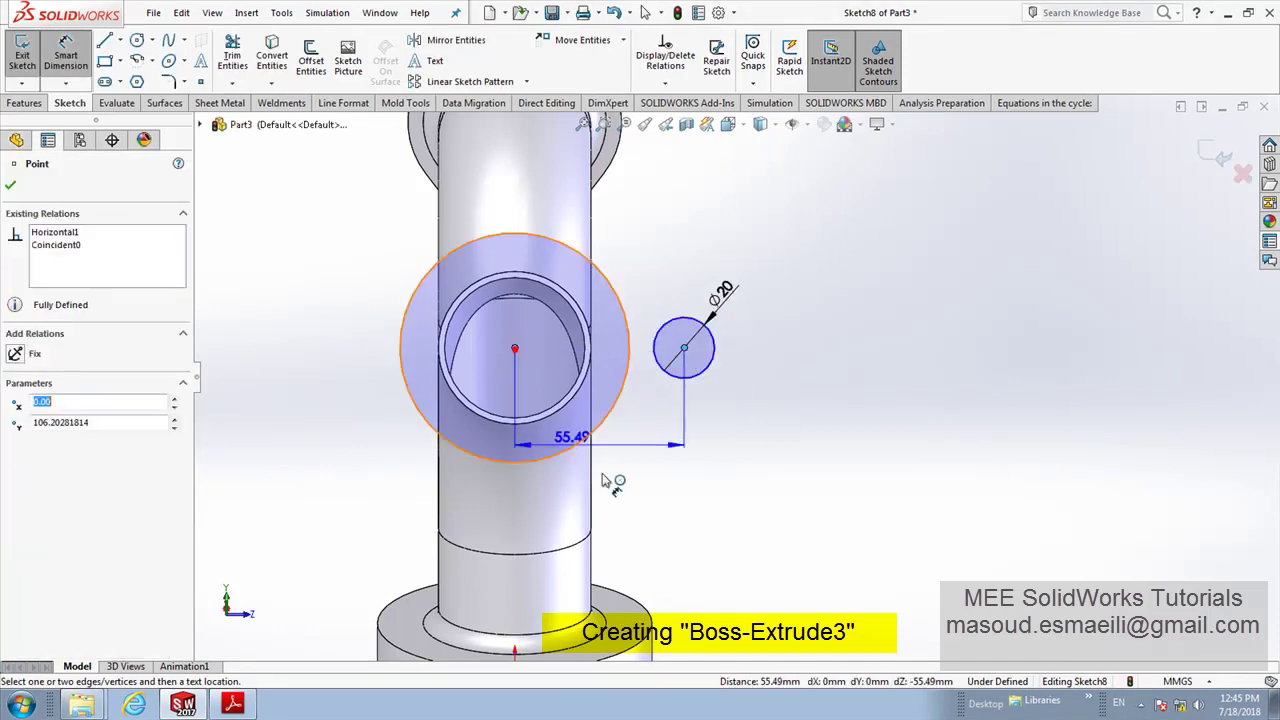
{"action": "left_click", "coordinate": [640, 487]}
{"action": "type", "text": "45"}
{"action": "key", "text": "Return"}
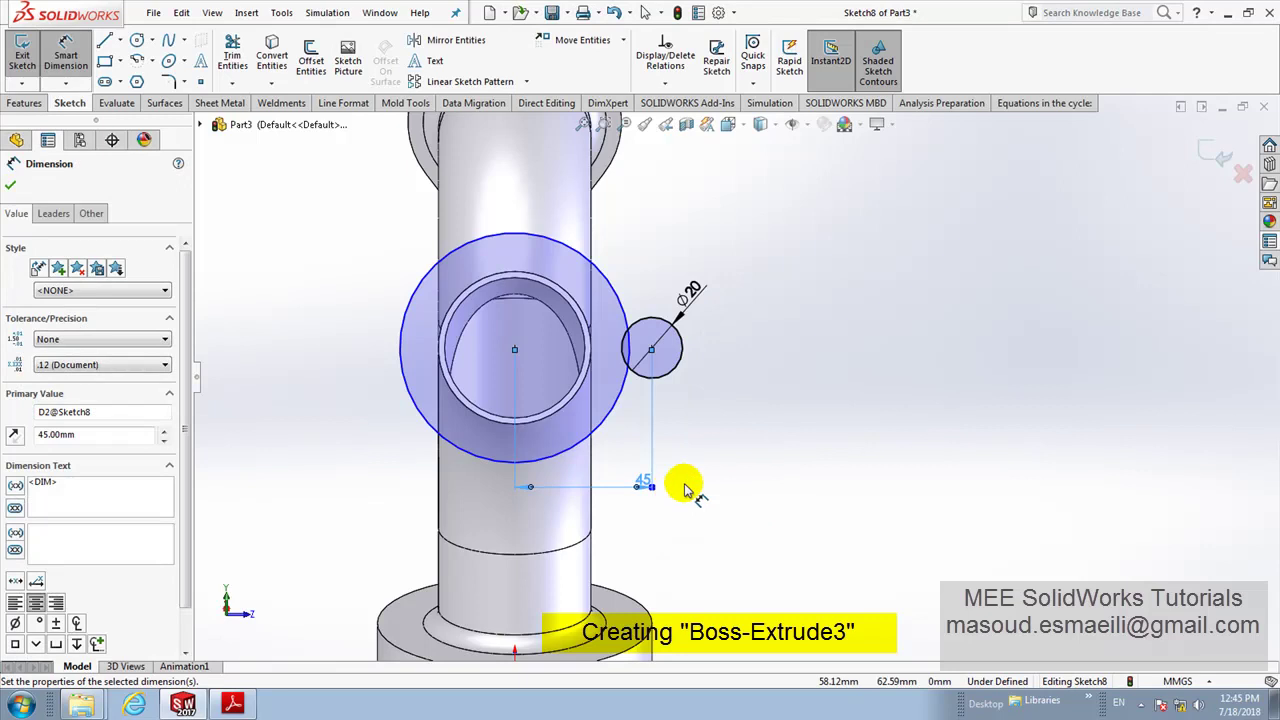
Step: Dimension the large circle Ø70 and exit Smart Dimension
{"action": "left_click", "coordinate": [743, 457]}
{"action": "left_click", "coordinate": [611, 410]}
{"action": "left_click", "coordinate": [405, 450]}
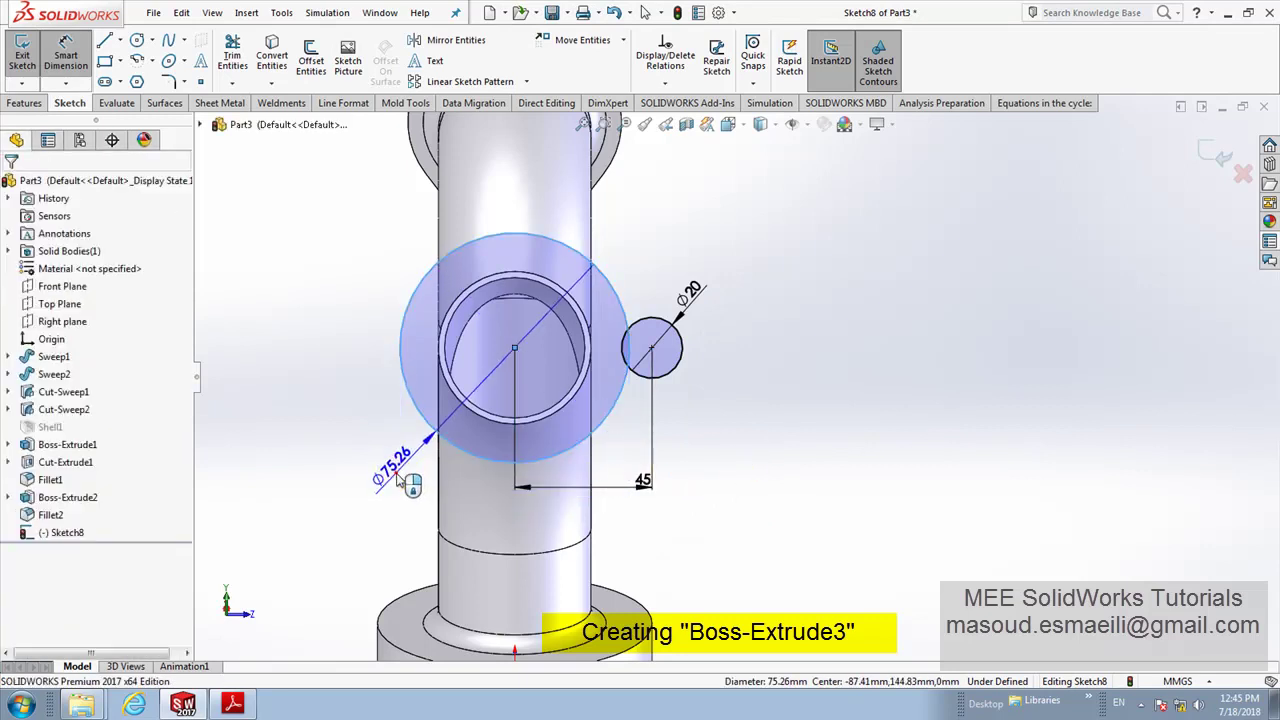
{"action": "type", "text": "70"}
{"action": "key", "text": "Return"}
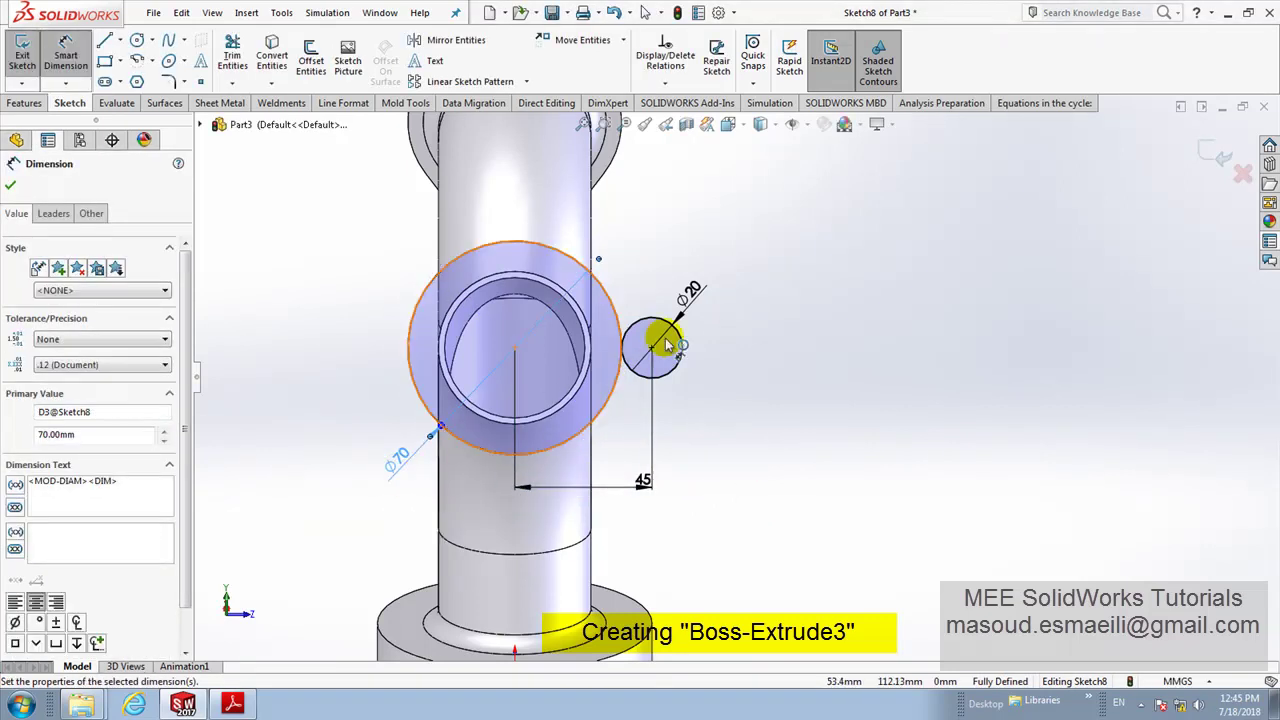
{"action": "right_click", "coordinate": [778, 290]}
{"action": "left_click", "coordinate": [795, 340]}
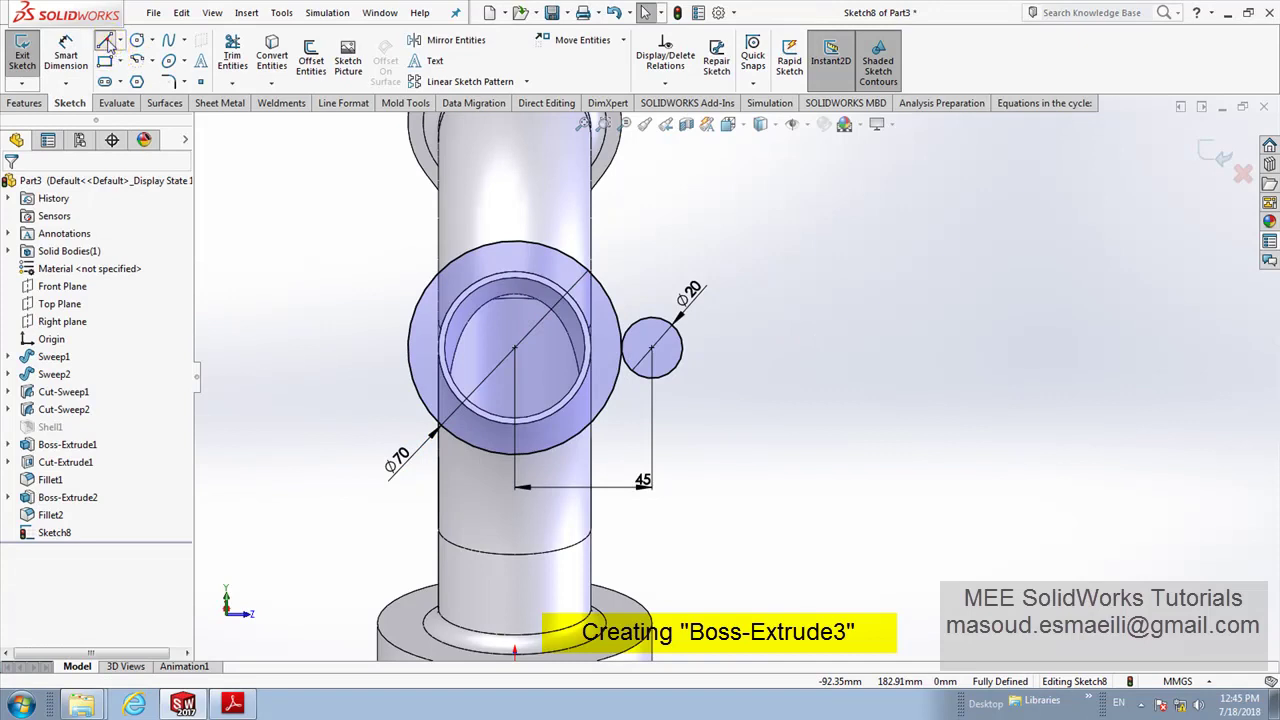
Step: Draw a lower line between the circles, tangent to both
{"action": "left_click", "coordinate": [106, 42]}
{"action": "left_click", "coordinate": [665, 376]}
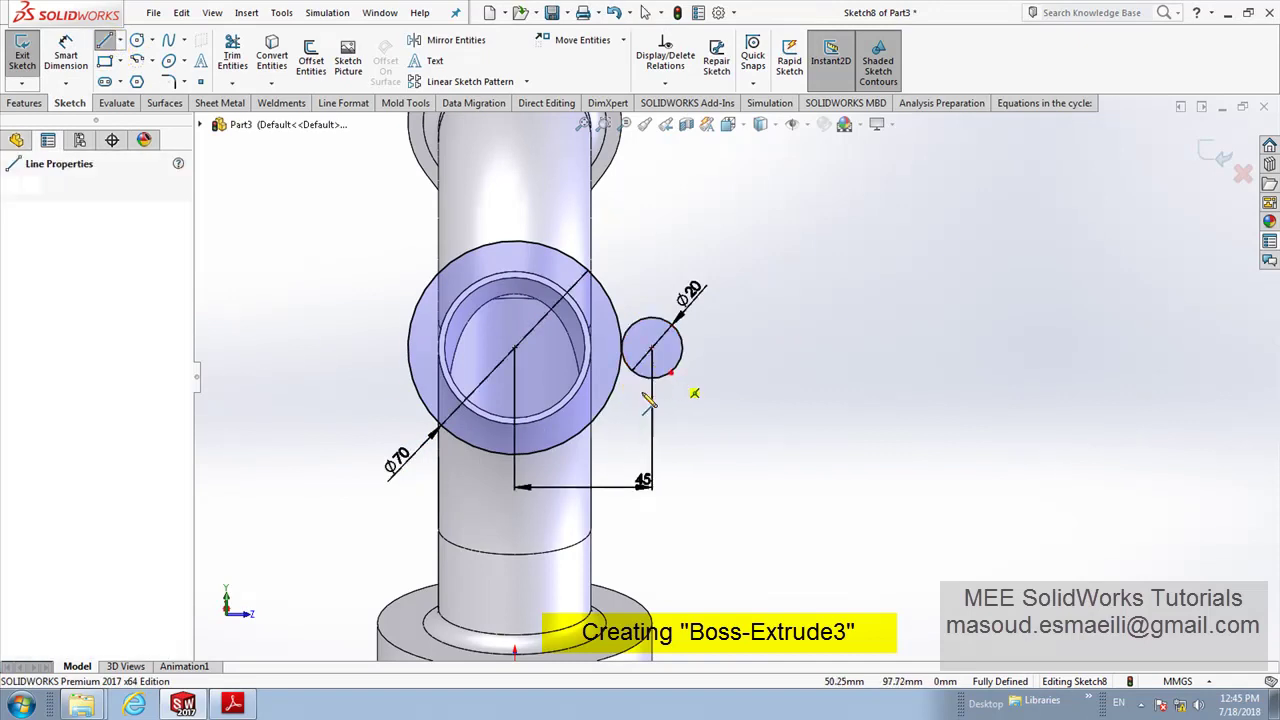
{"action": "left_click", "coordinate": [585, 432]}
{"action": "right_click", "coordinate": [728, 314]}
{"action": "left_click", "coordinate": [768, 339]}
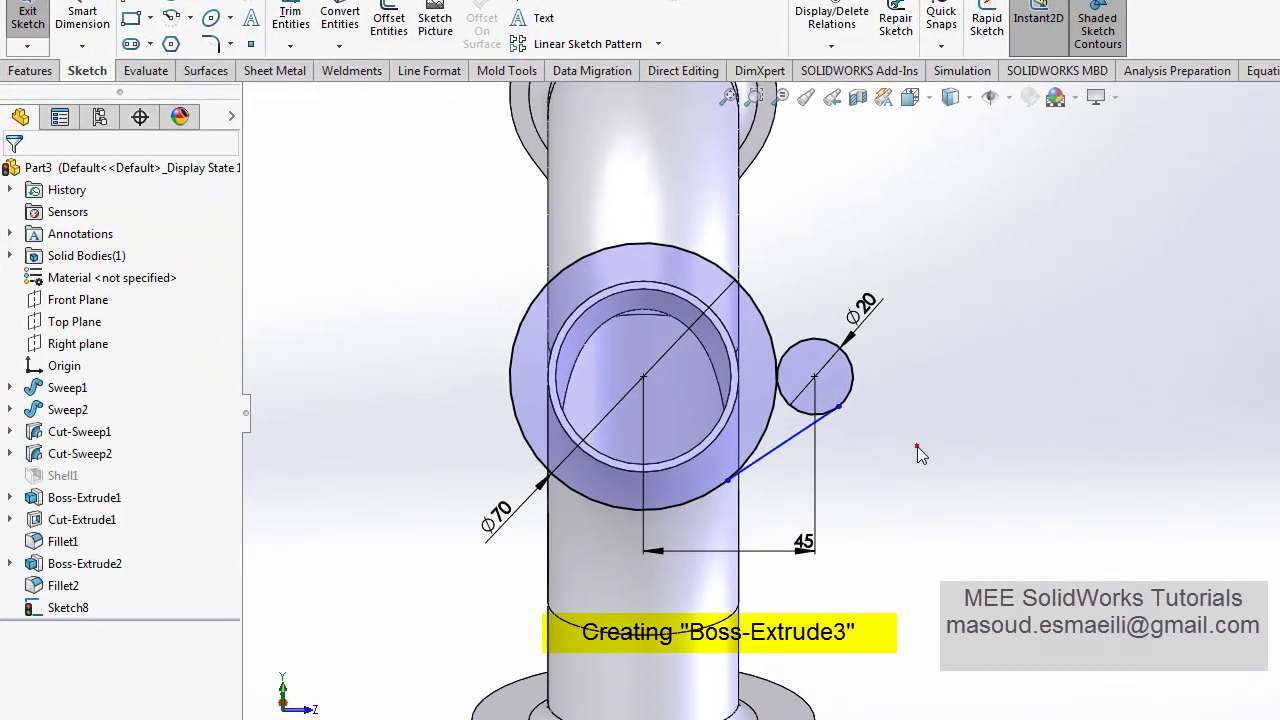
{"action": "left_click", "coordinate": [768, 455]}
{"action": "left_click", "coordinate": [710, 492], "text": "ctrl"}
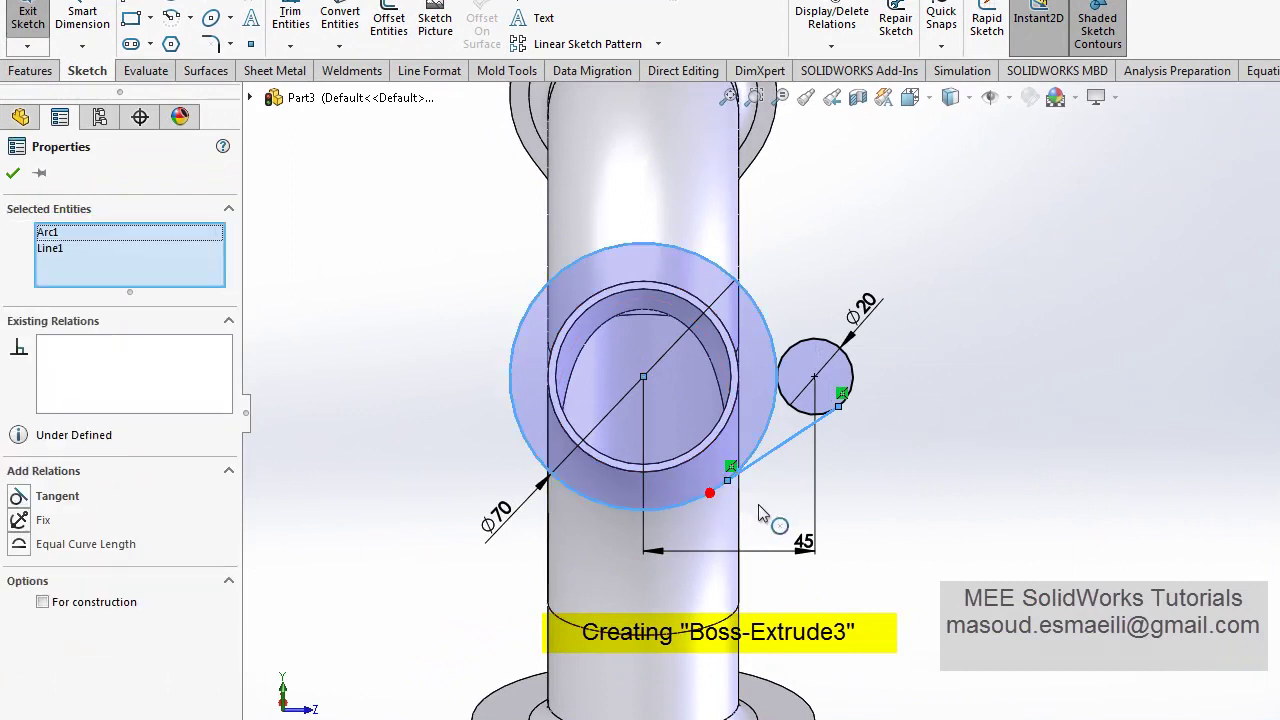
{"action": "left_click", "coordinate": [766, 428]}
{"action": "left_click", "coordinate": [883, 471]}
{"action": "left_click", "coordinate": [773, 429]}
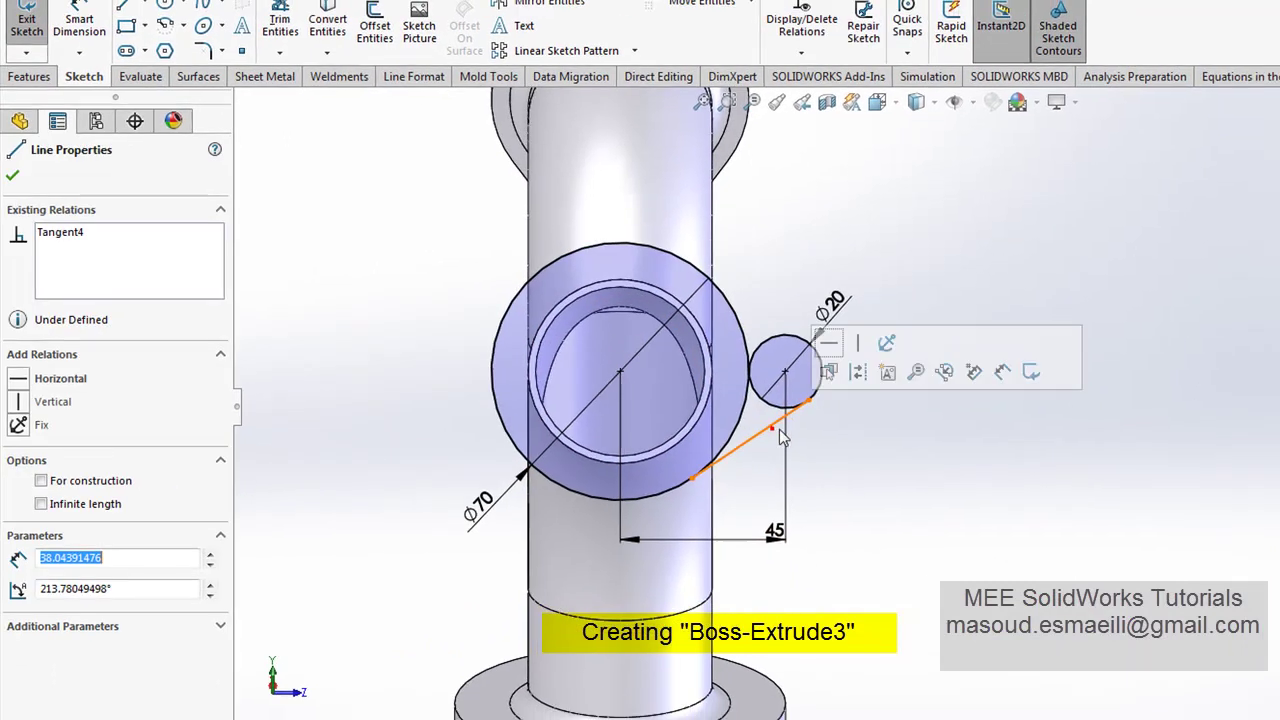
{"action": "left_click", "coordinate": [682, 352], "text": "ctrl"}
{"action": "left_click", "coordinate": [730, 290]}
{"action": "left_click", "coordinate": [748, 375]}
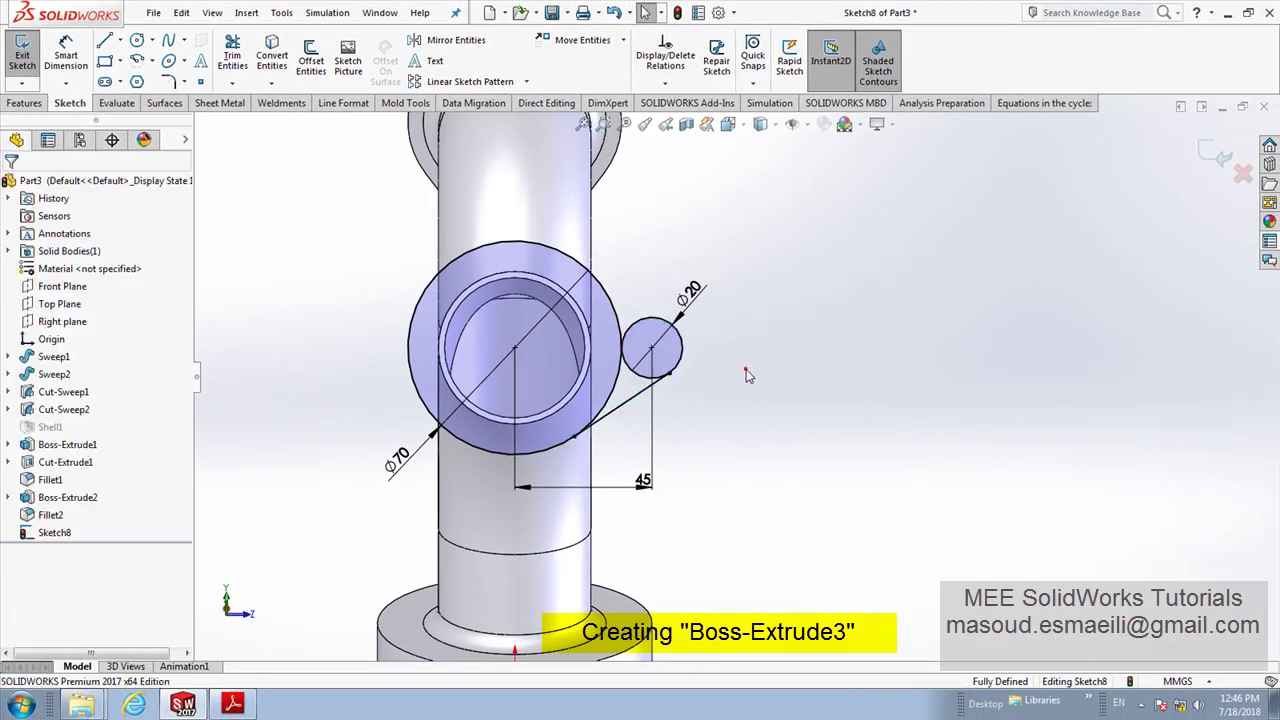
Step: Draw an upper line between the circles, tangent to both
{"action": "left_click", "coordinate": [105, 42]}
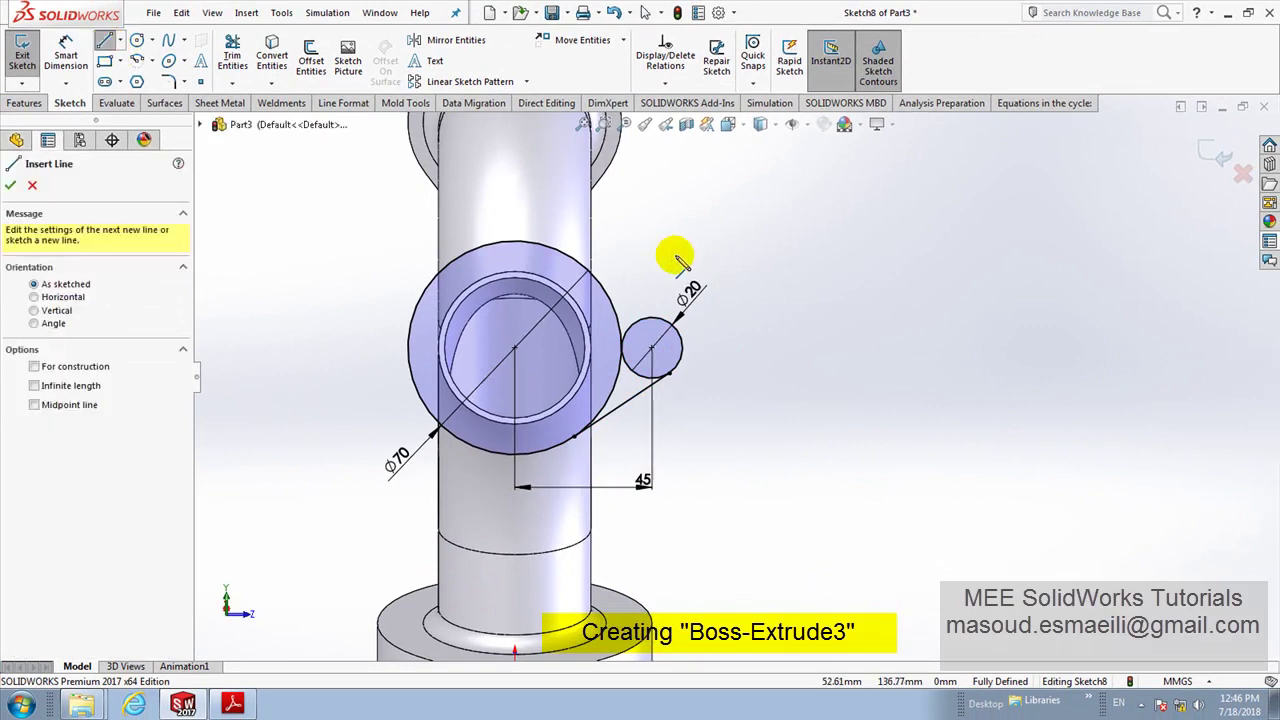
{"action": "left_click", "coordinate": [662, 320]}
{"action": "left_click", "coordinate": [575, 257]}
{"action": "right_click", "coordinate": [628, 218]}
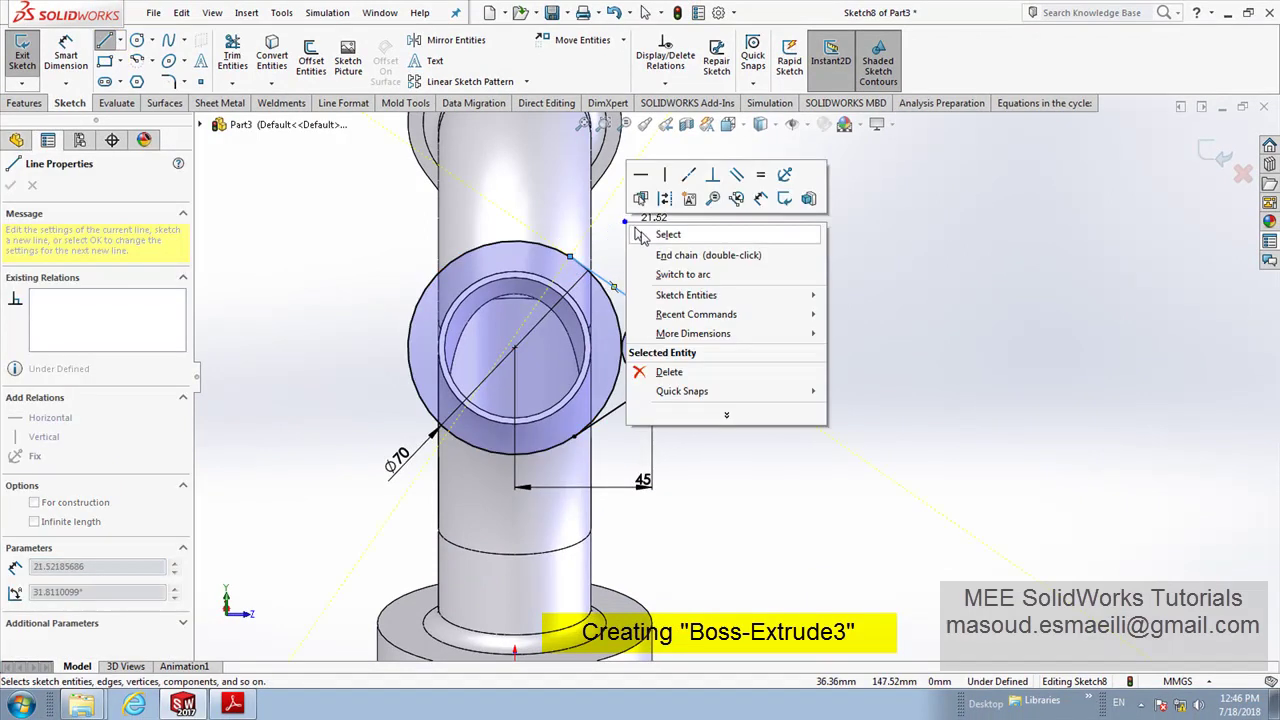
{"action": "left_click", "coordinate": [640, 231]}
{"action": "left_click", "coordinate": [648, 328]}
{"action": "left_click", "coordinate": [628, 293], "text": "ctrl"}
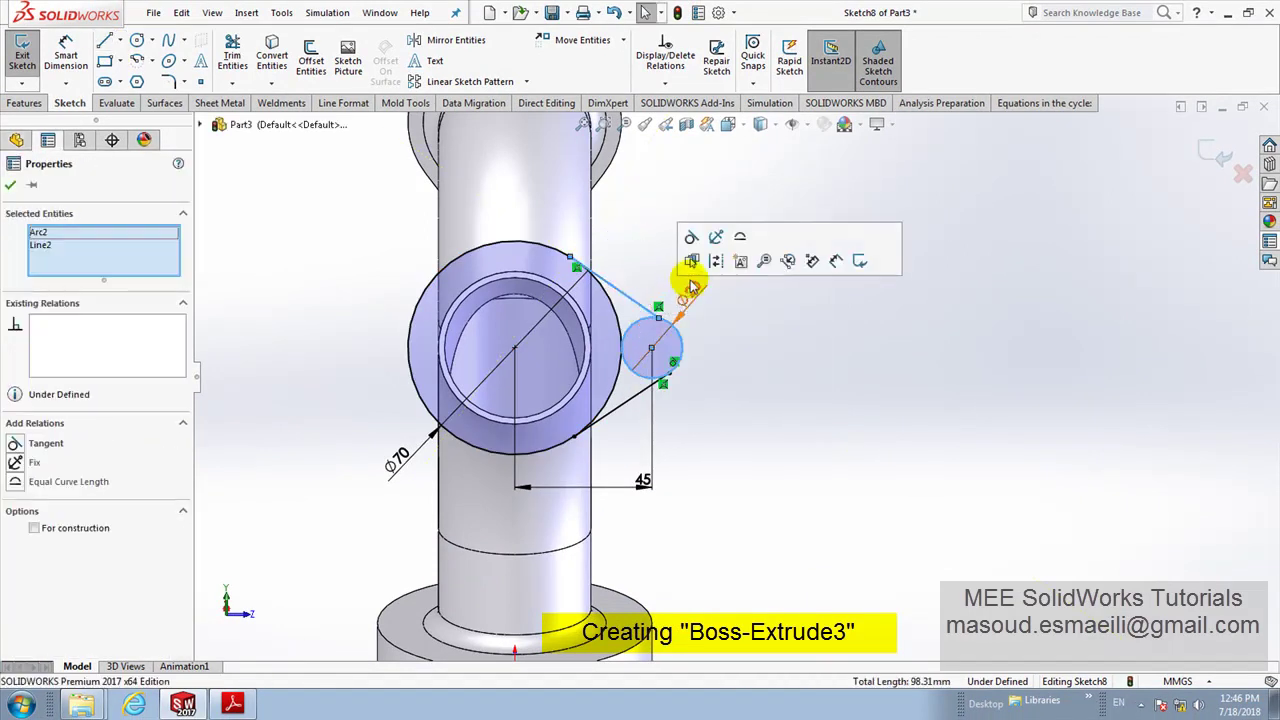
{"action": "left_click", "coordinate": [694, 257]}
{"action": "left_click", "coordinate": [757, 322]}
{"action": "left_click", "coordinate": [630, 297]}
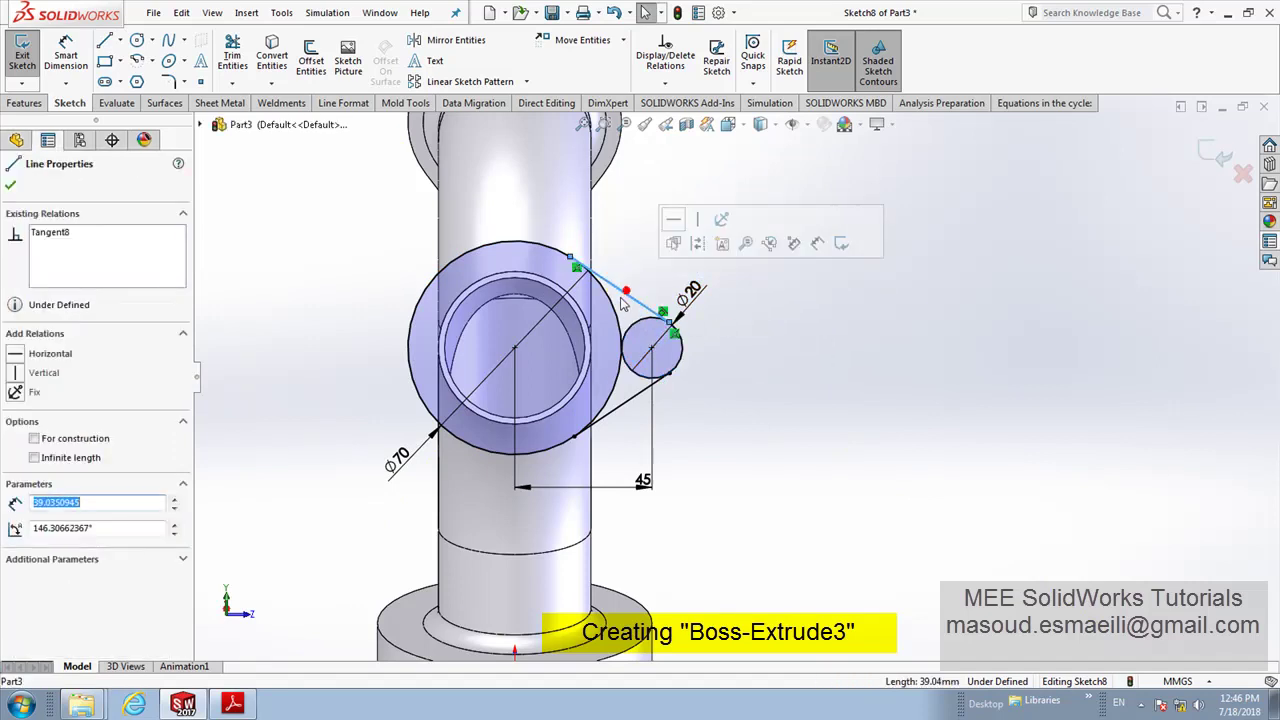
{"action": "left_click", "coordinate": [588, 270], "text": "ctrl"}
{"action": "left_click", "coordinate": [659, 233]}
{"action": "left_click", "coordinate": [760, 347]}
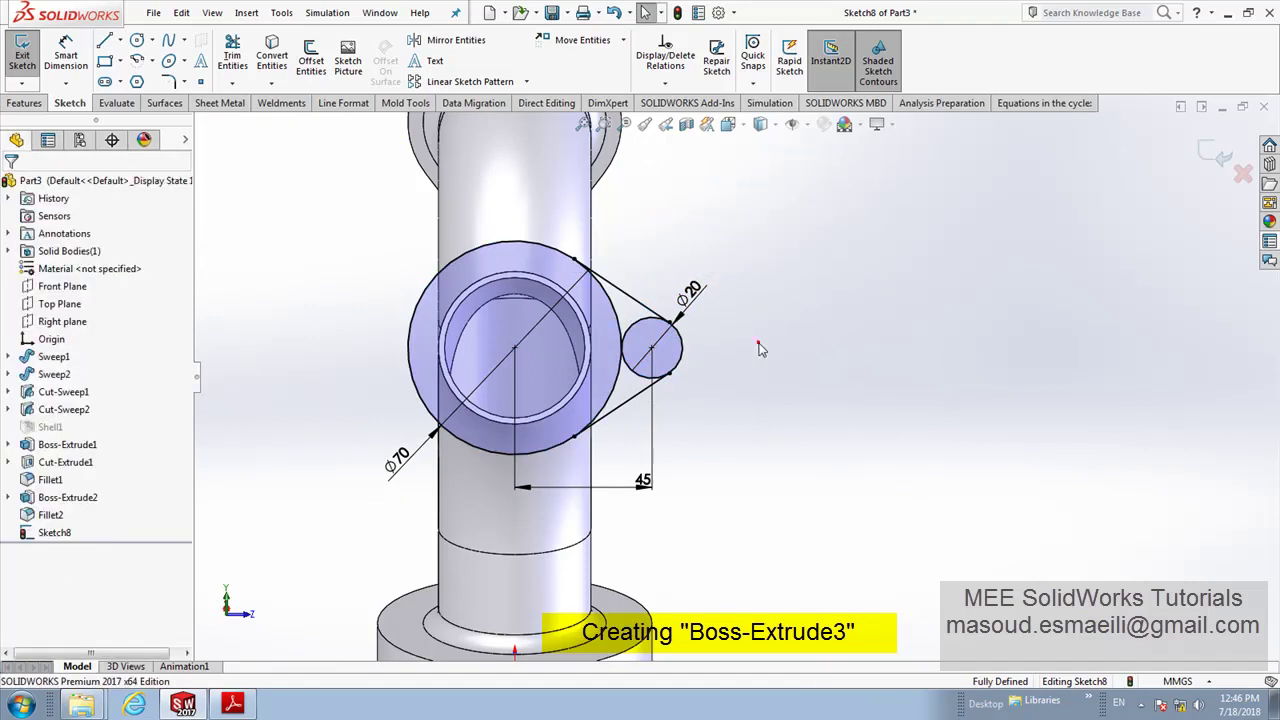
Step: Trim away the small circle's inner arc to form the lobe
{"action": "left_click", "coordinate": [236, 62]}
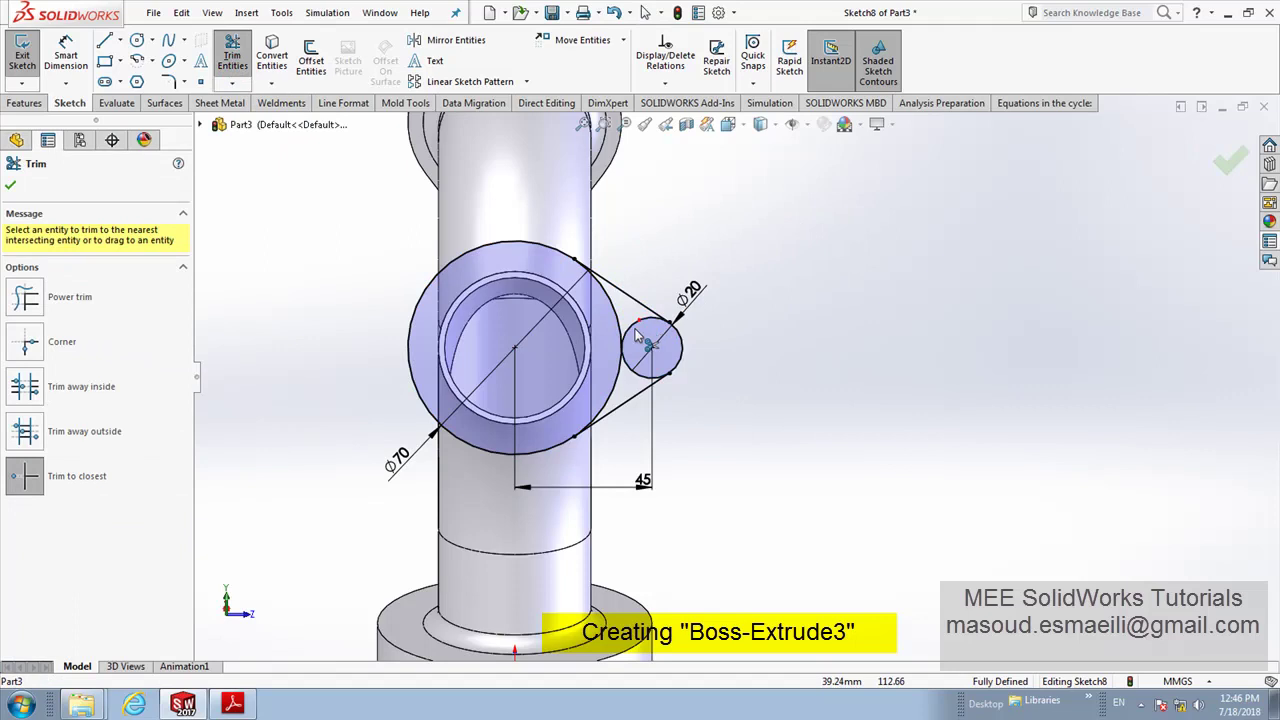
{"action": "left_click", "coordinate": [628, 372]}
{"action": "right_click", "coordinate": [682, 198]}
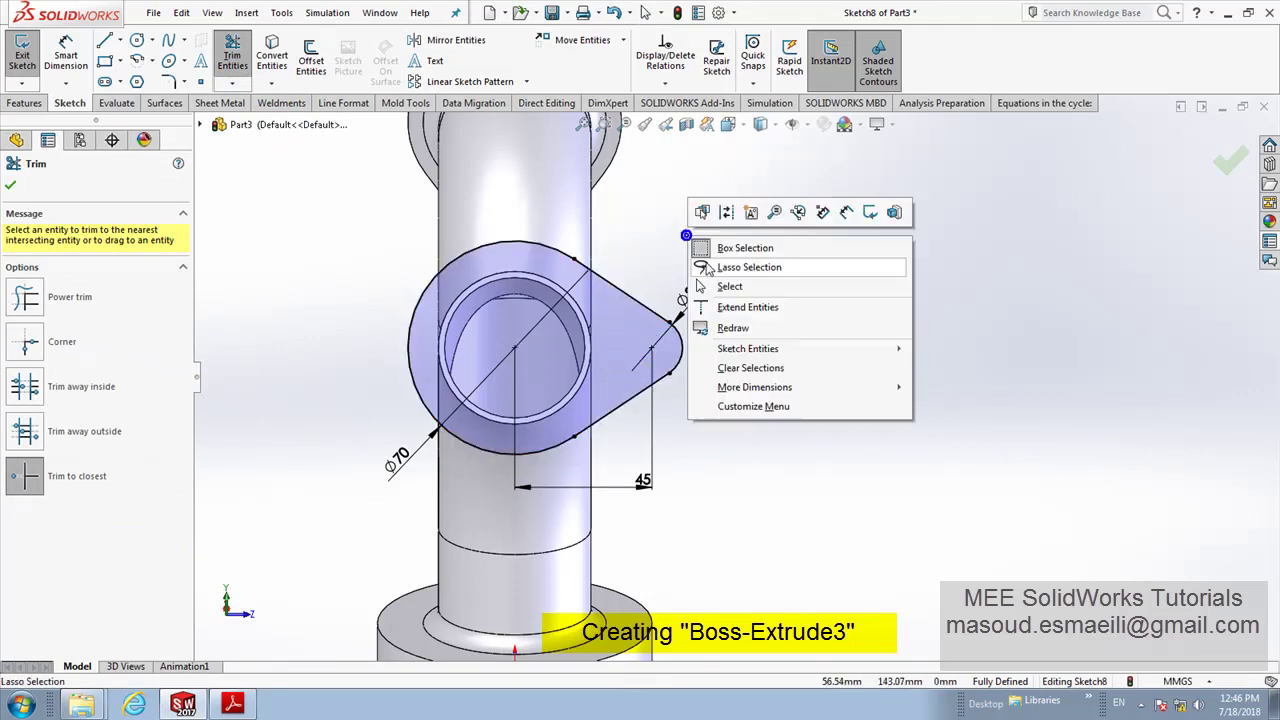
{"action": "left_click", "coordinate": [728, 286]}
Step: Draw a vertical centerline upward from the large circle's centre
{"action": "left_click", "coordinate": [119, 40]}
{"action": "left_click", "coordinate": [132, 80]}
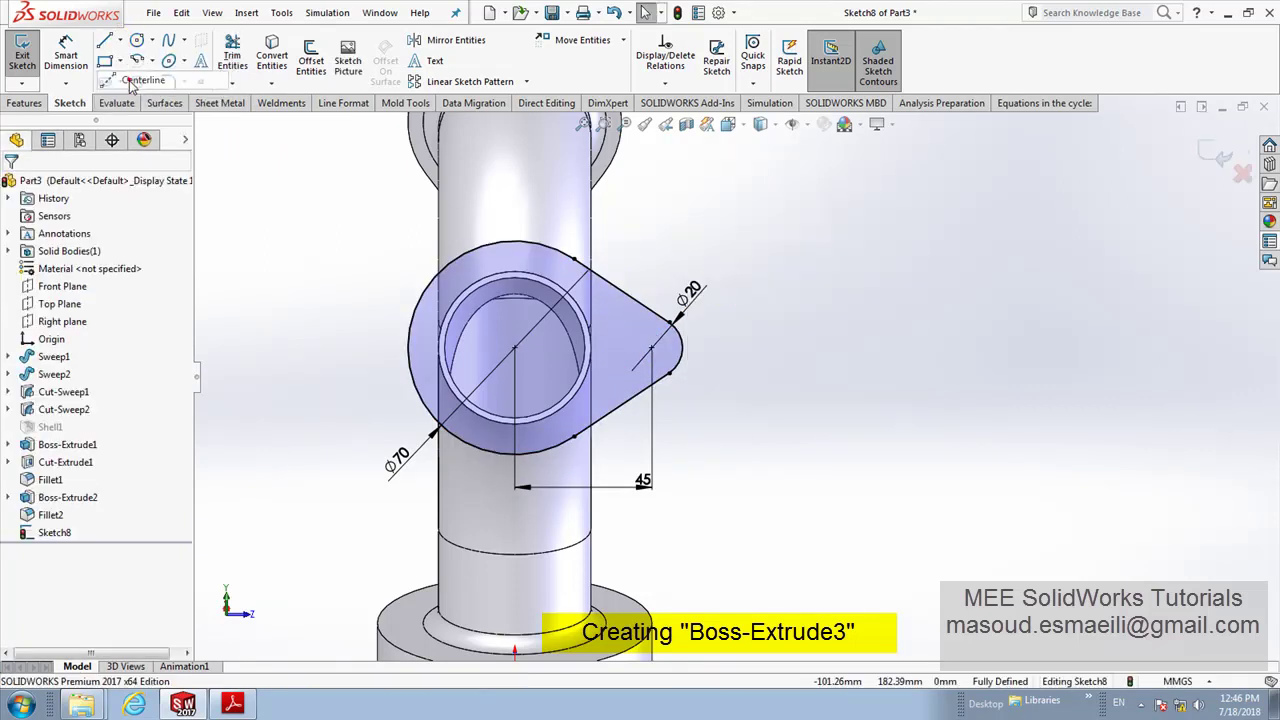
{"action": "left_click", "coordinate": [514, 347]}
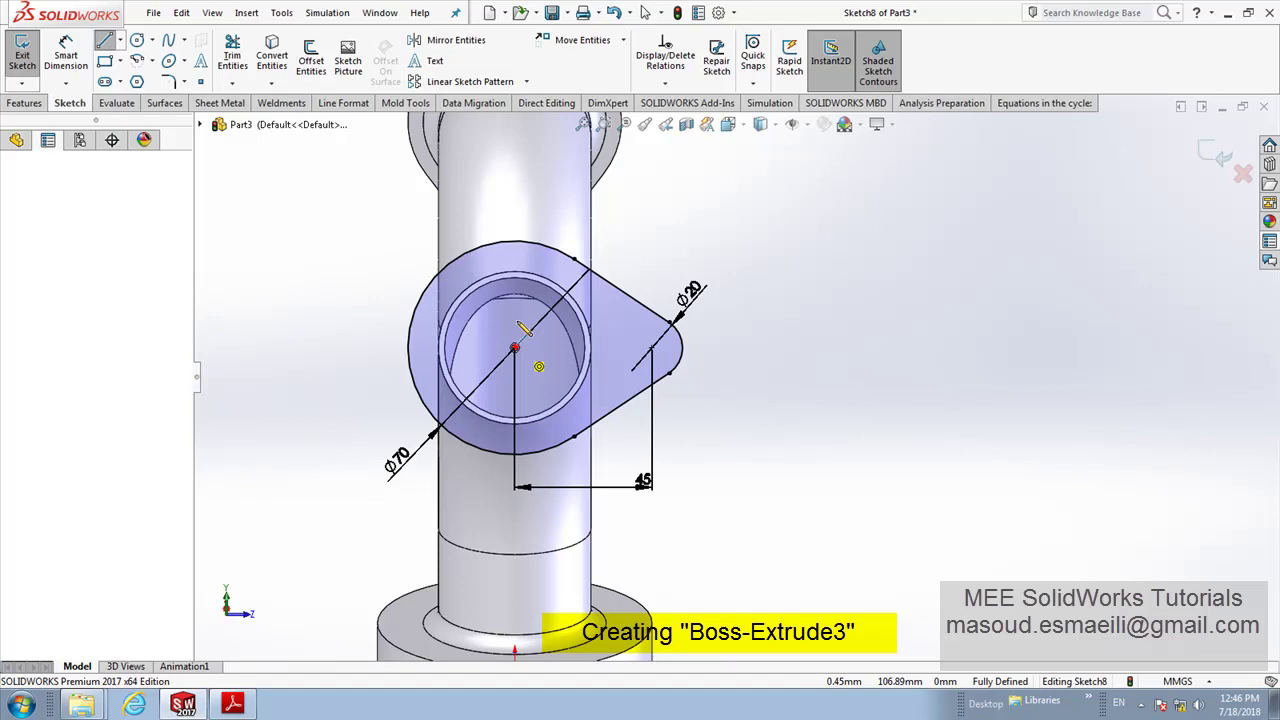
{"action": "left_click", "coordinate": [514, 218]}
{"action": "right_click", "coordinate": [537, 216]}
{"action": "left_click", "coordinate": [549, 229]}
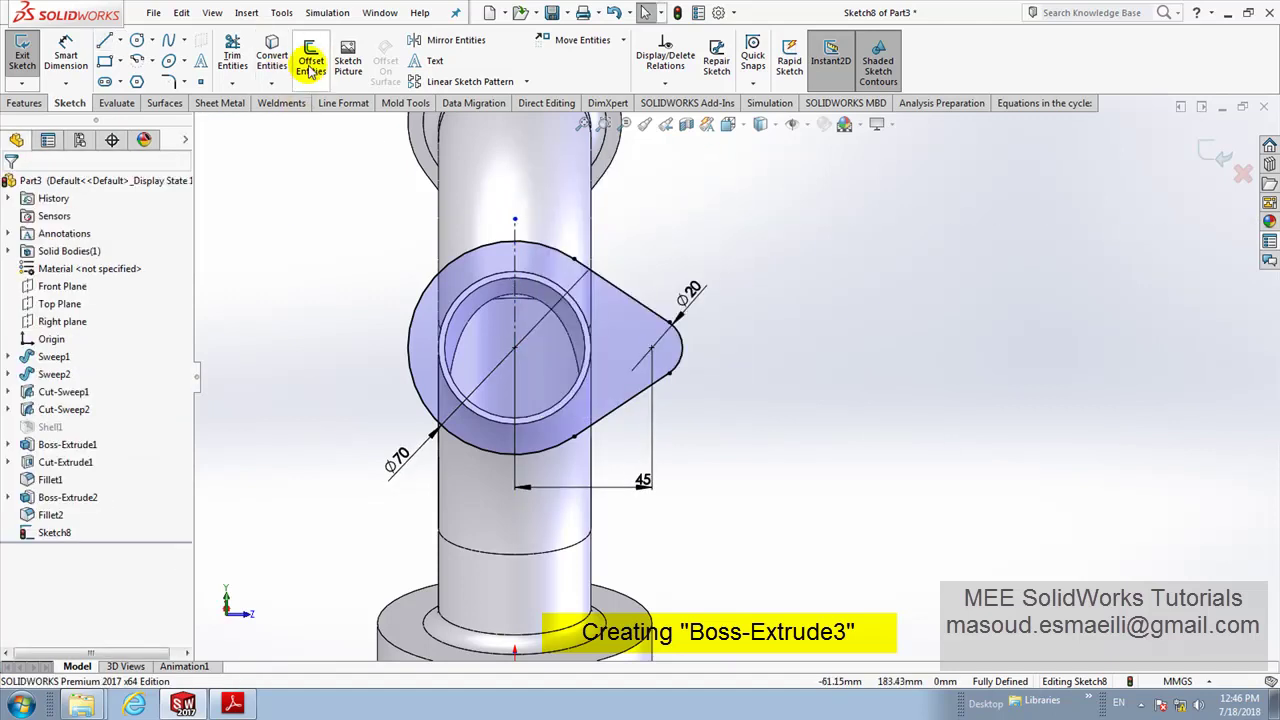
Step: Mirror the lobe's tangent lines and end arc about the vertical centerline
{"action": "left_click", "coordinate": [450, 40]}
{"action": "left_click", "coordinate": [620, 290]}
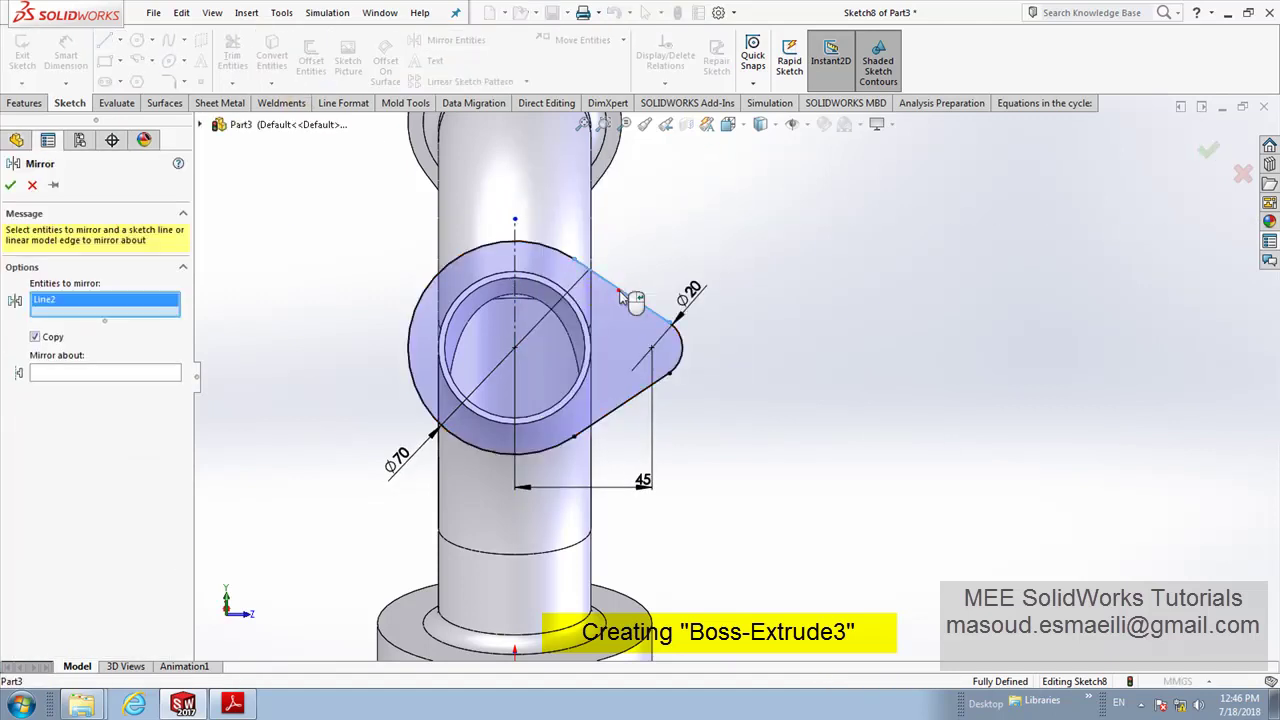
{"action": "left_click", "coordinate": [681, 353]}
{"action": "left_click", "coordinate": [641, 394]}
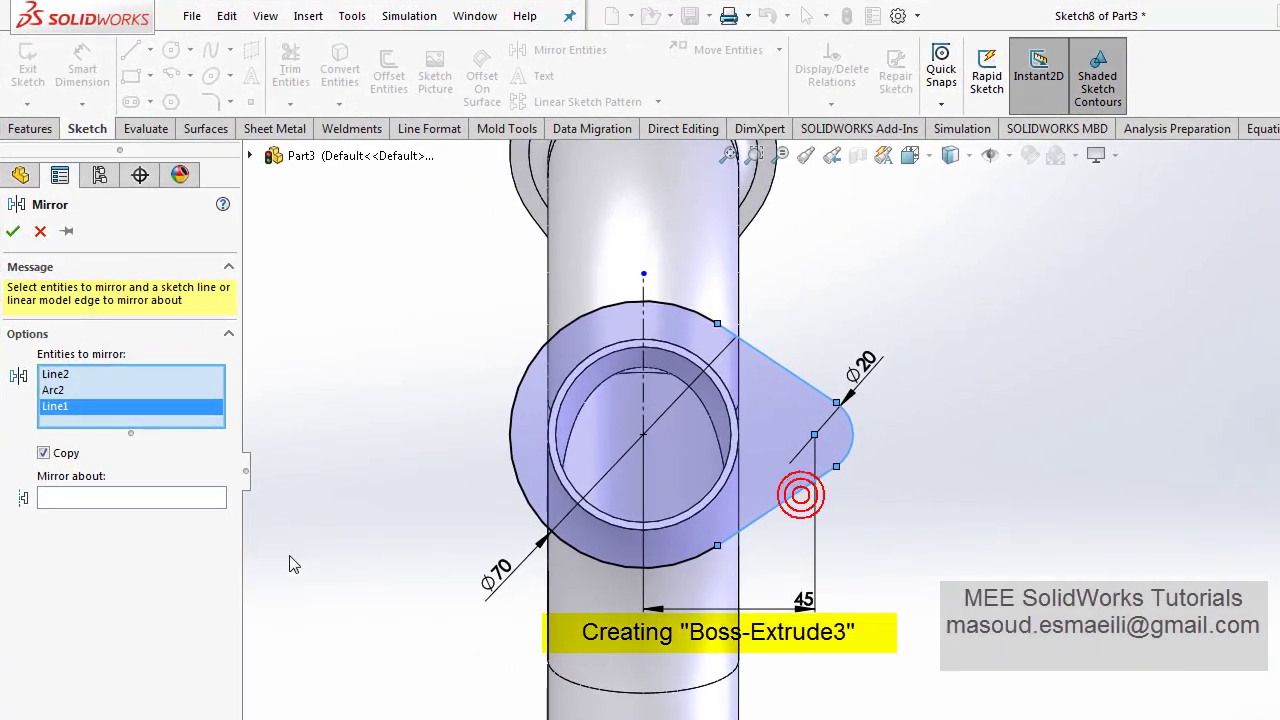
{"action": "left_click", "coordinate": [161, 505]}
{"action": "left_click", "coordinate": [645, 400]}
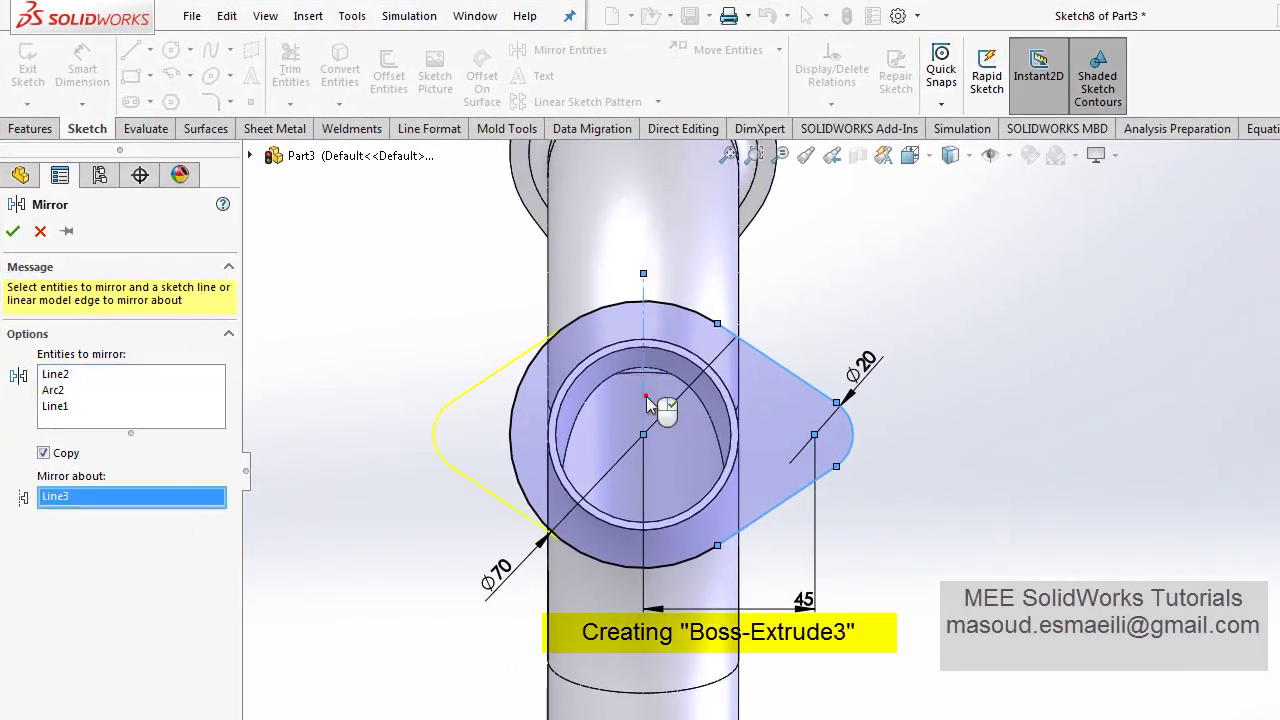
{"action": "left_click", "coordinate": [12, 233]}
Step: Trim the large circle's leftover arcs and convert the pipe's inner edge into the sketch
{"action": "left_click", "coordinate": [290, 70]}
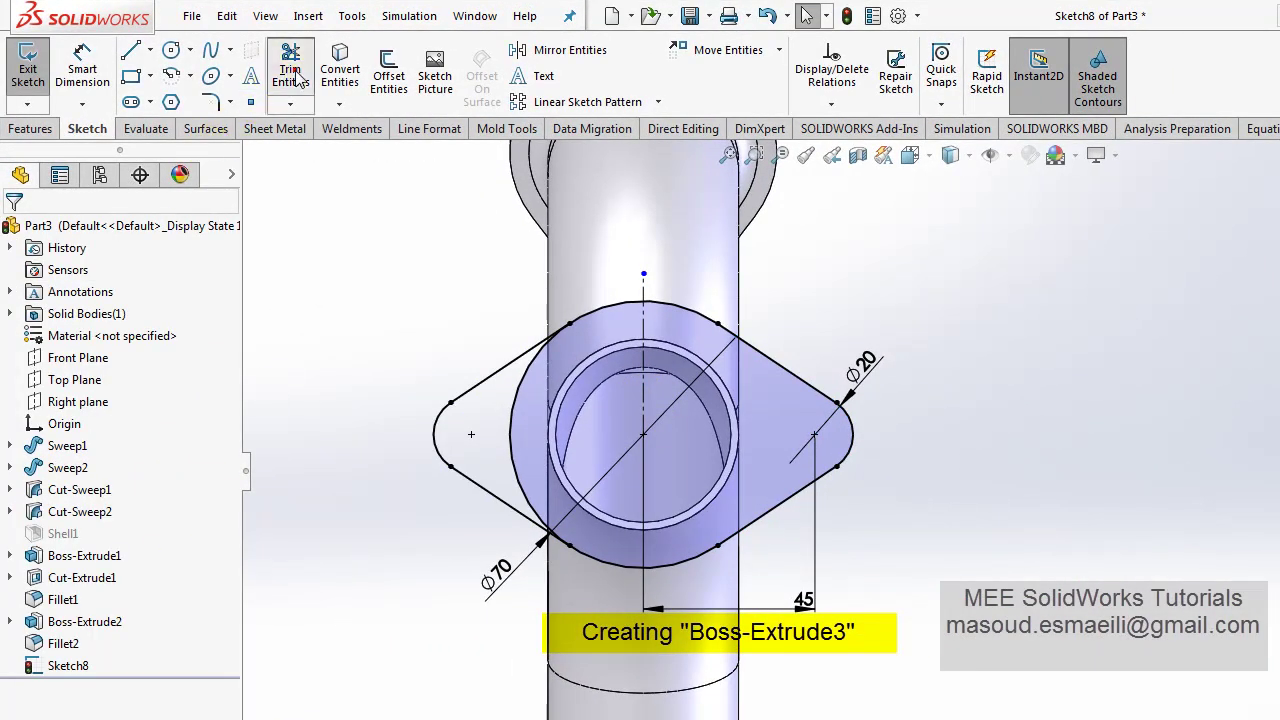
{"action": "left_click", "coordinate": [520, 395]}
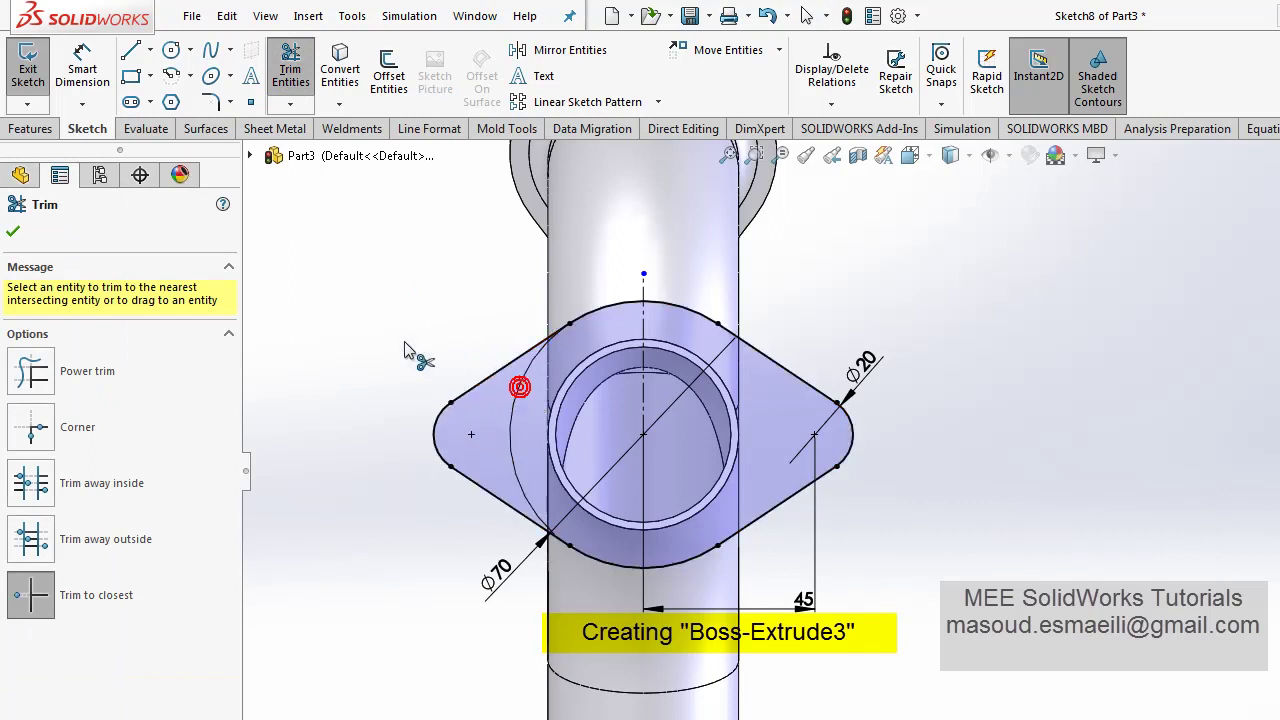
{"action": "right_click", "coordinate": [428, 286]}
{"action": "left_click", "coordinate": [482, 353]}
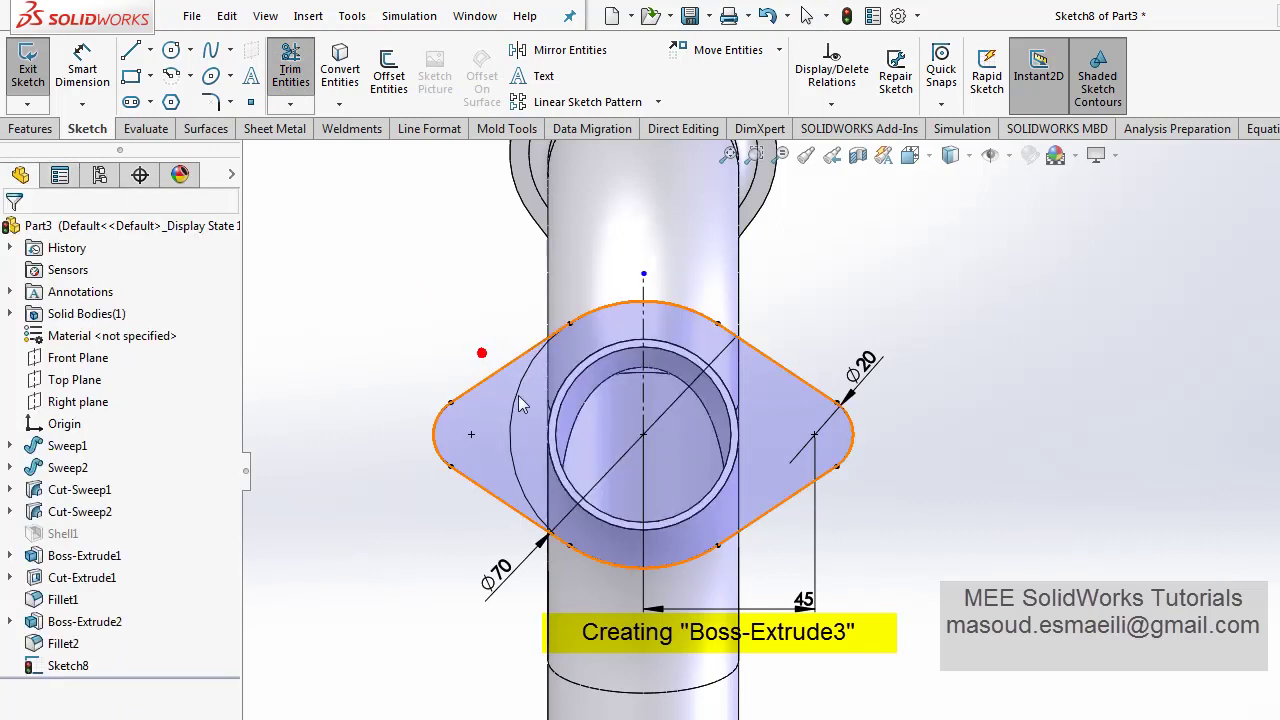
{"action": "left_click", "coordinate": [571, 378]}
{"action": "left_click", "coordinate": [340, 70]}
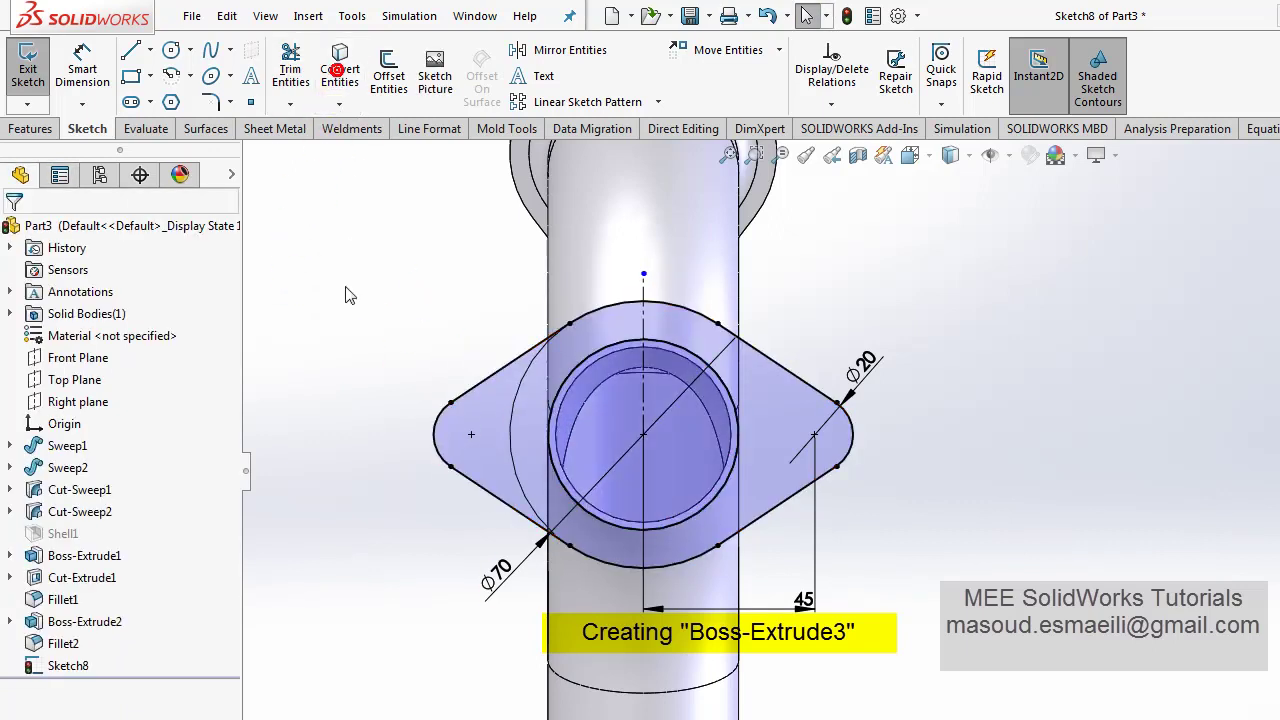
Step: Set up a Boss-Extrude of the flange sketch, reversed back along the pipe
{"action": "mouse_move", "coordinate": [514, 457]}
{"action": "middle_mouse_down"}
{"action": "mouse_move", "coordinate": [737, 403]}
{"action": "mouse_move", "coordinate": [671, 386]}
{"action": "middle_mouse_up"}
{"action": "left_click", "coordinate": [30, 127]}
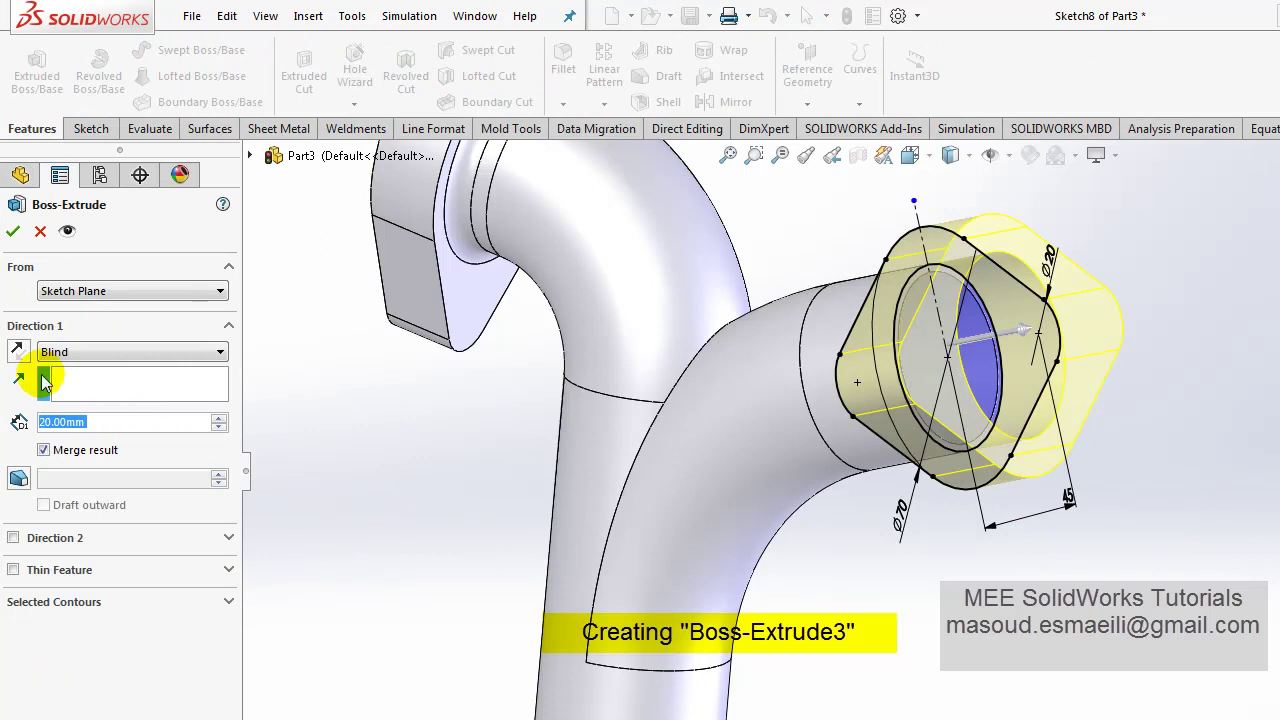
{"action": "left_click", "coordinate": [18, 351]}
{"action": "middle_click_drag", "start_coordinate": [992, 389], "coordinate": [1037, 500]}
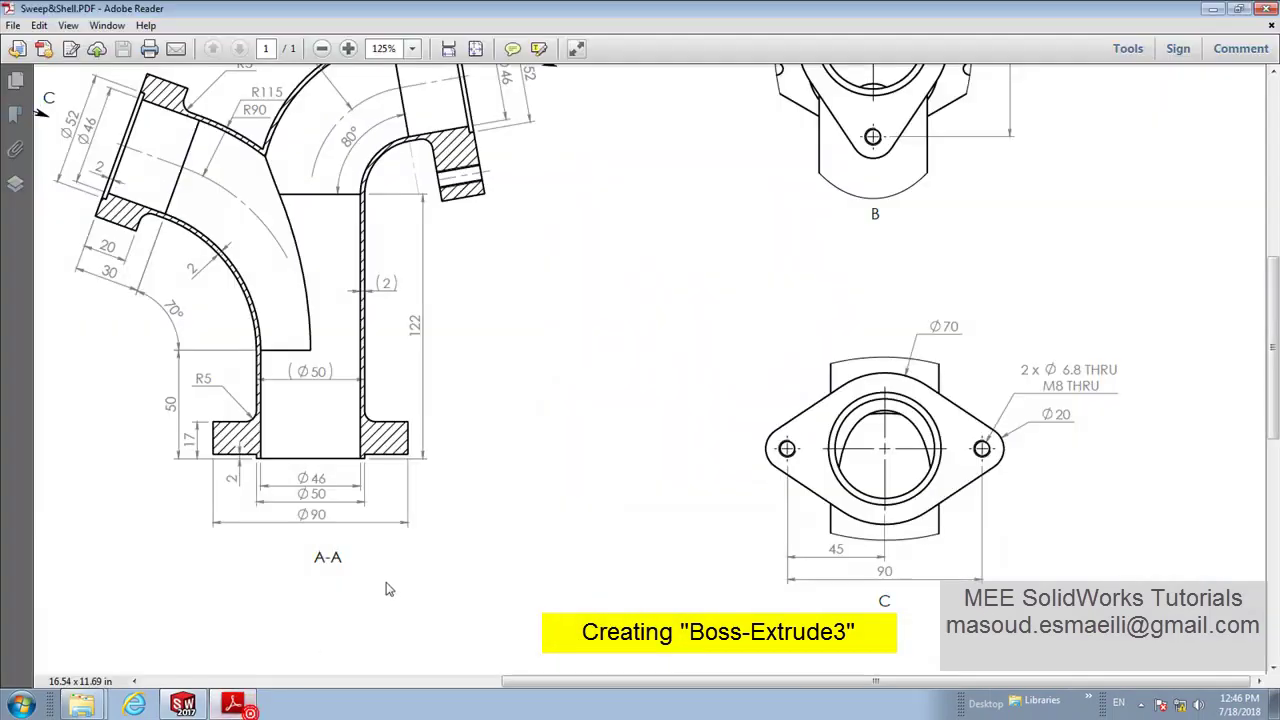
{"action": "scroll", "coordinate": [500, 470], "scroll_direction": "up", "scroll_amount": 3}
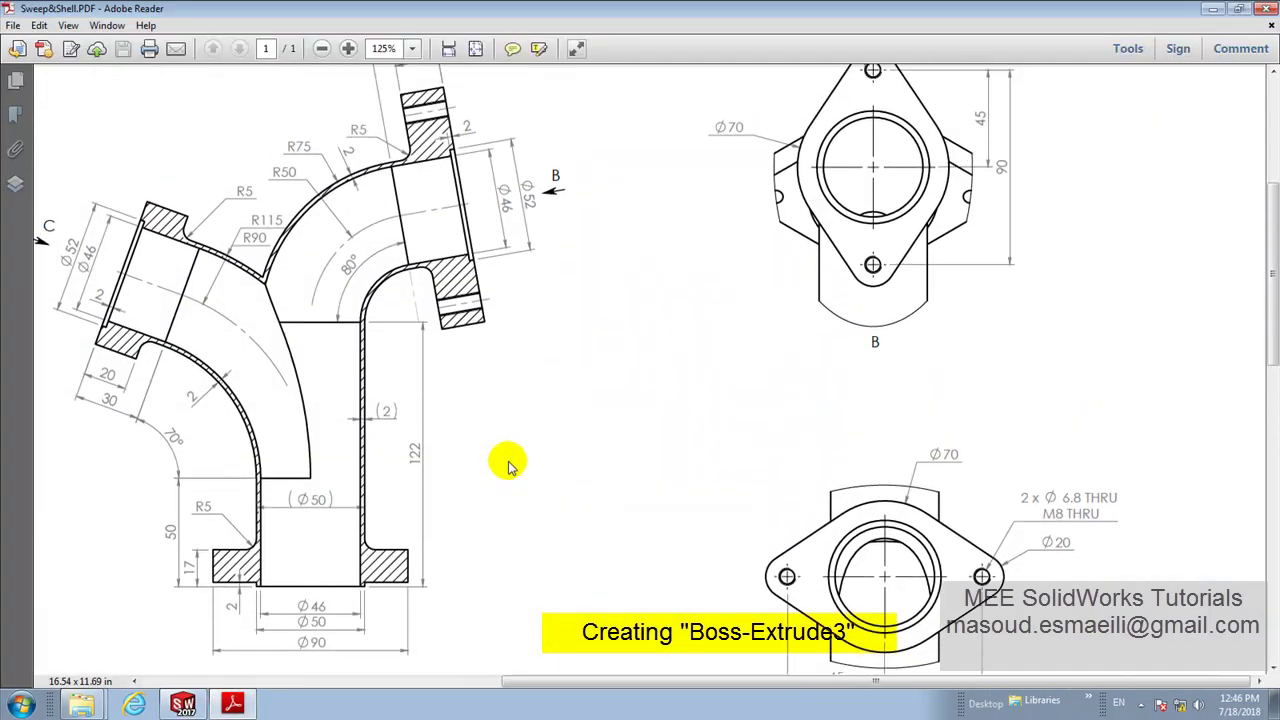
{"action": "left_click_drag", "start_coordinate": [528, 681], "coordinate": [488, 681]}
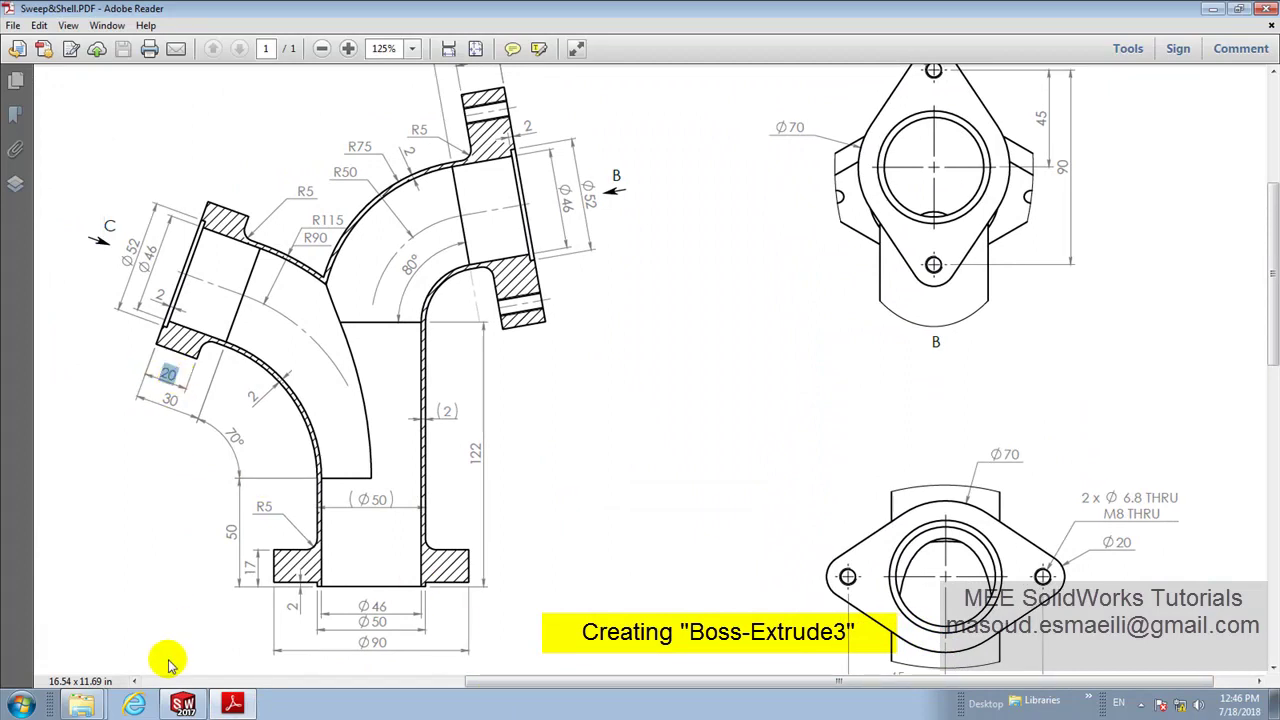
{"action": "left_click", "coordinate": [183, 705]}
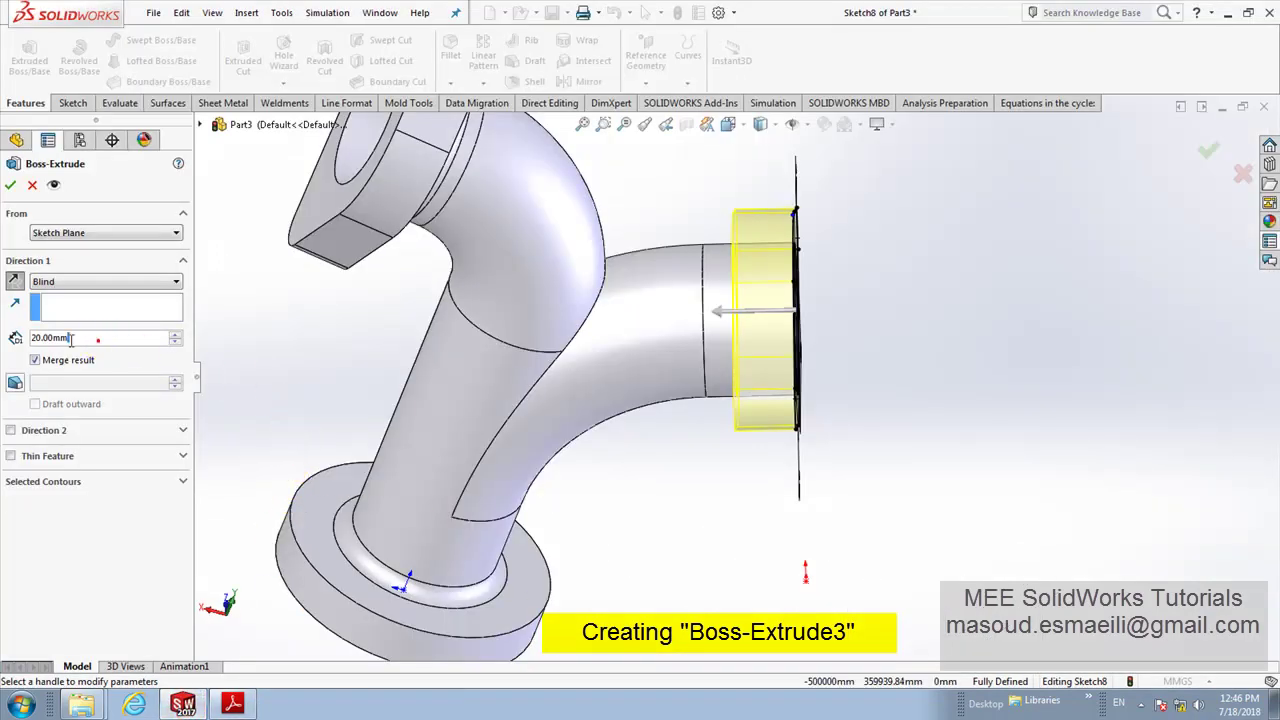
Step: Confirm the 20 mm Boss-Extrude3 and show the part isometrically, shifted left
{"action": "left_click", "coordinate": [10, 185]}
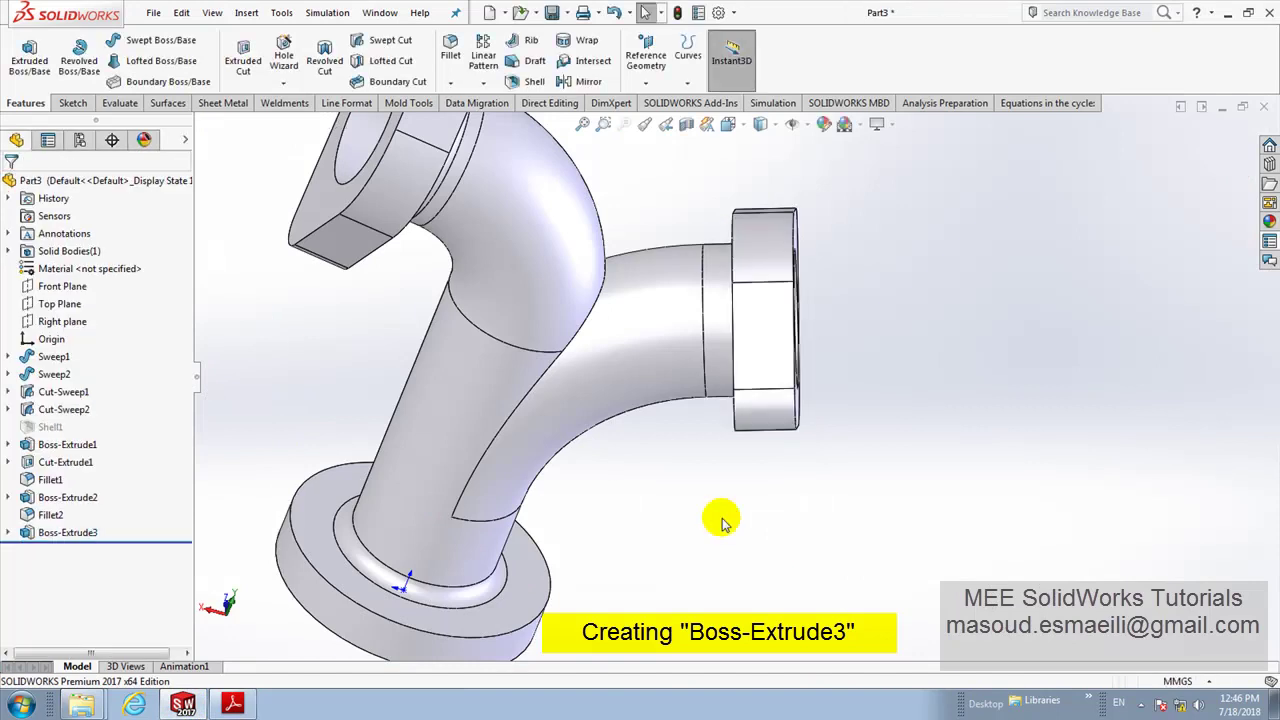
{"action": "left_click", "coordinate": [730, 133]}
{"action": "left_click", "coordinate": [816, 172]}
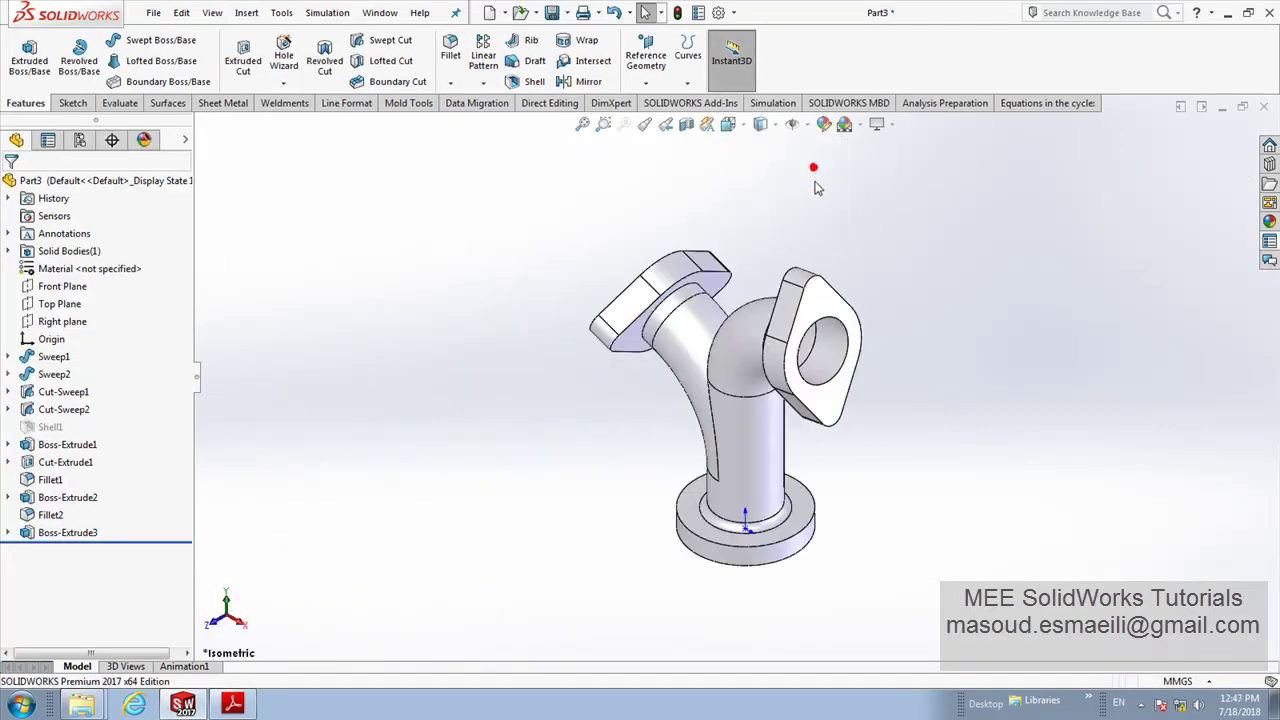
{"action": "middle_click_drag", "start_coordinate": [873, 447], "coordinate": [598, 427], "text": "ctrl"}
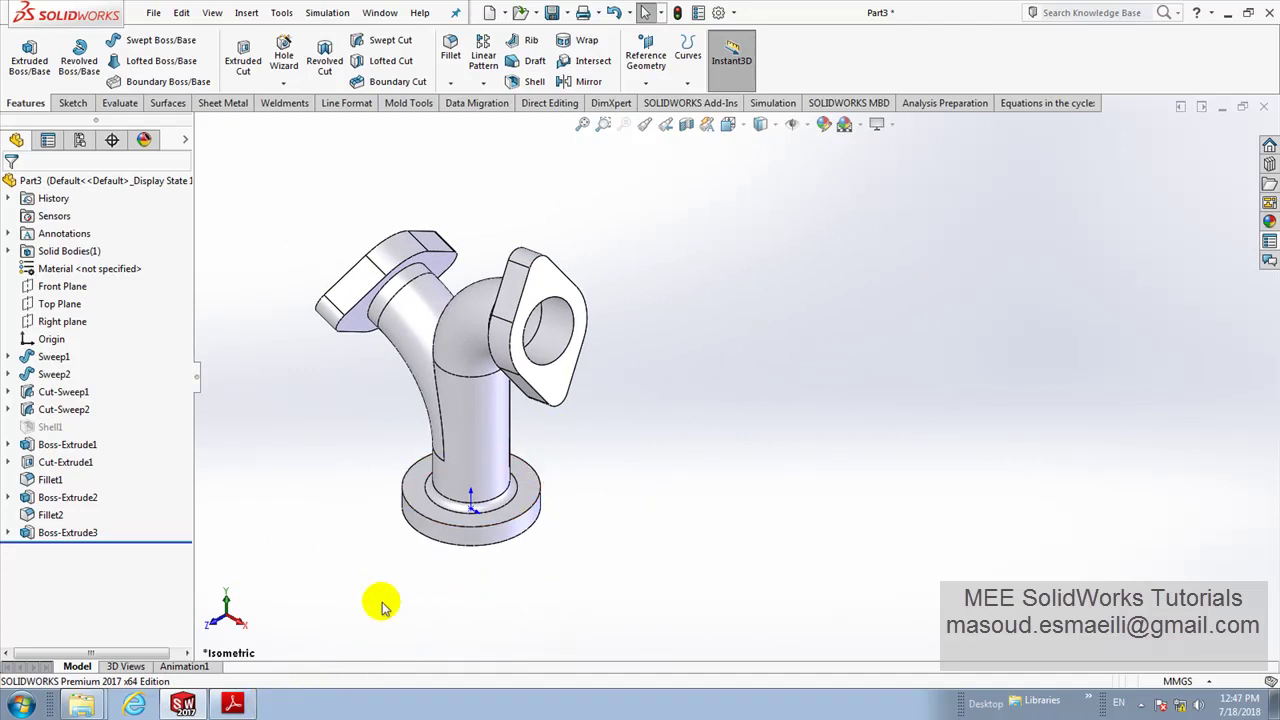
Step: Read the Ø52, 2 and Ø46 flange dimensions on the PDF, then return to SOLIDWORKS
{"action": "left_click", "coordinate": [233, 705]}
{"action": "scroll", "coordinate": [640, 300], "scroll_direction": "up", "scroll_amount": 2}
{"action": "scroll", "coordinate": [600, 214], "scroll_direction": "up", "scroll_amount": 1}
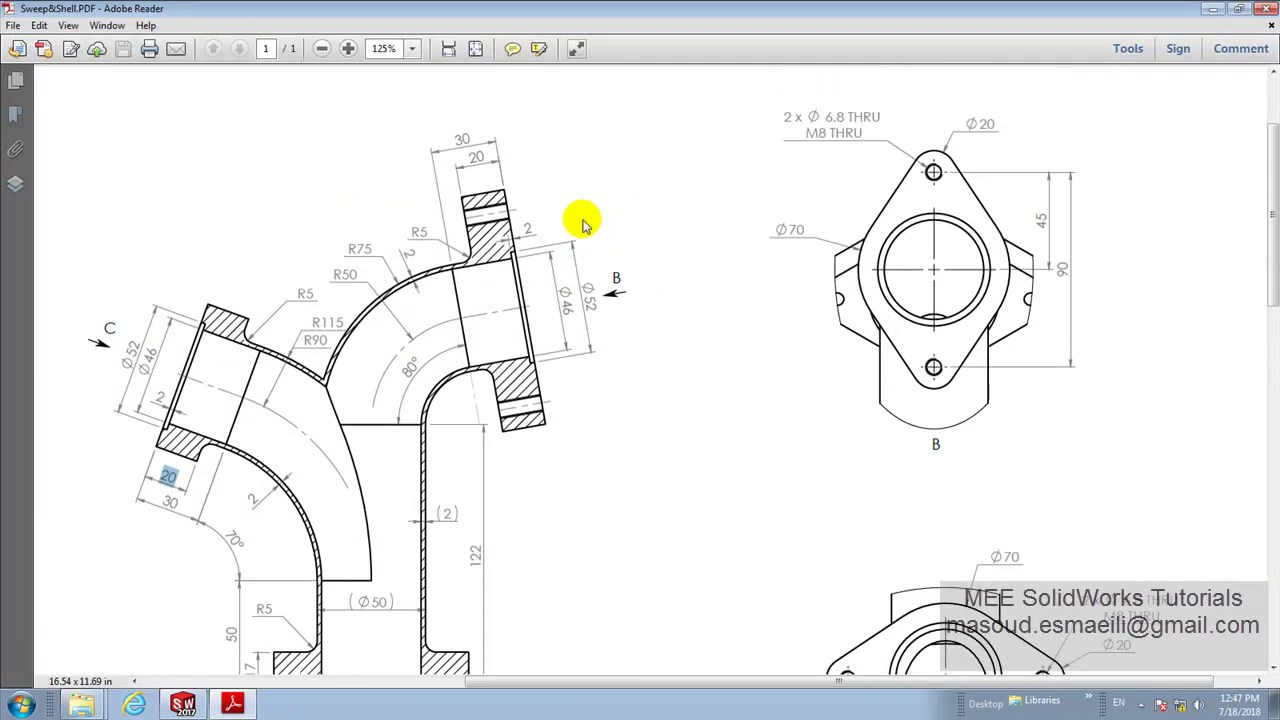
{"action": "scroll", "coordinate": [560, 280], "scroll_direction": "up", "scroll_amount": 3}
{"action": "double_click", "coordinate": [564, 328]}
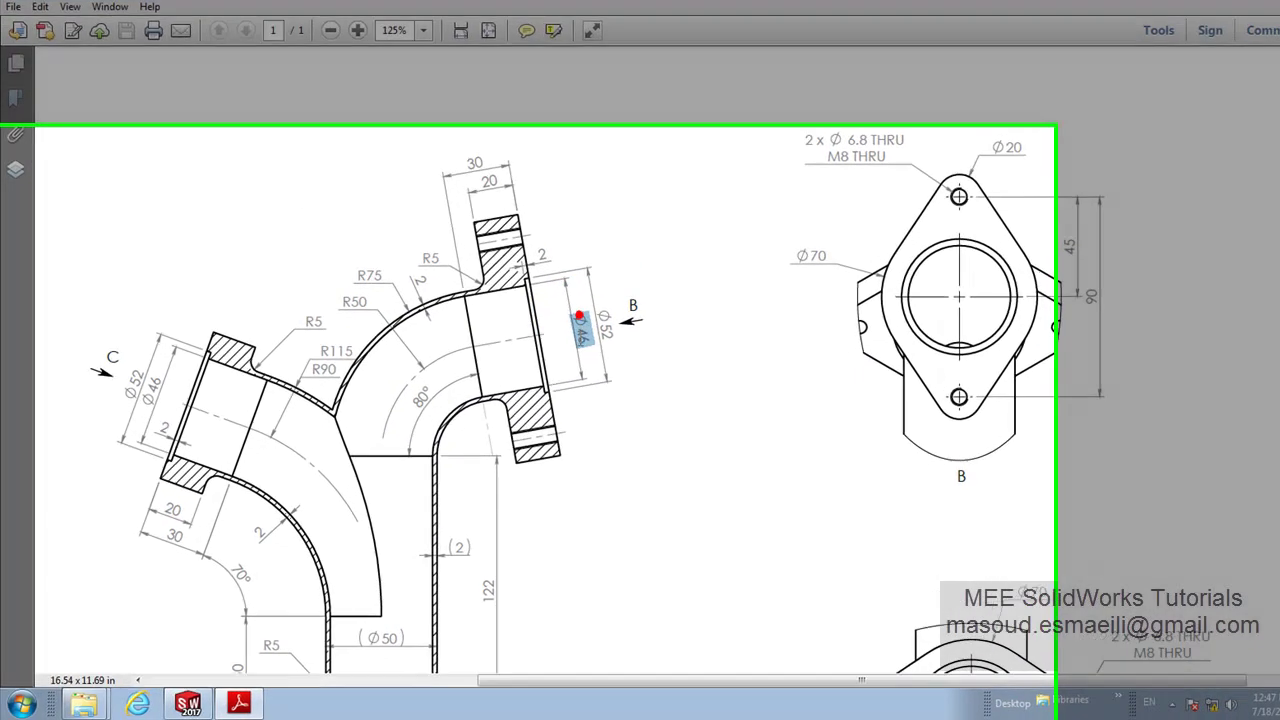
{"action": "double_click", "coordinate": [527, 267]}
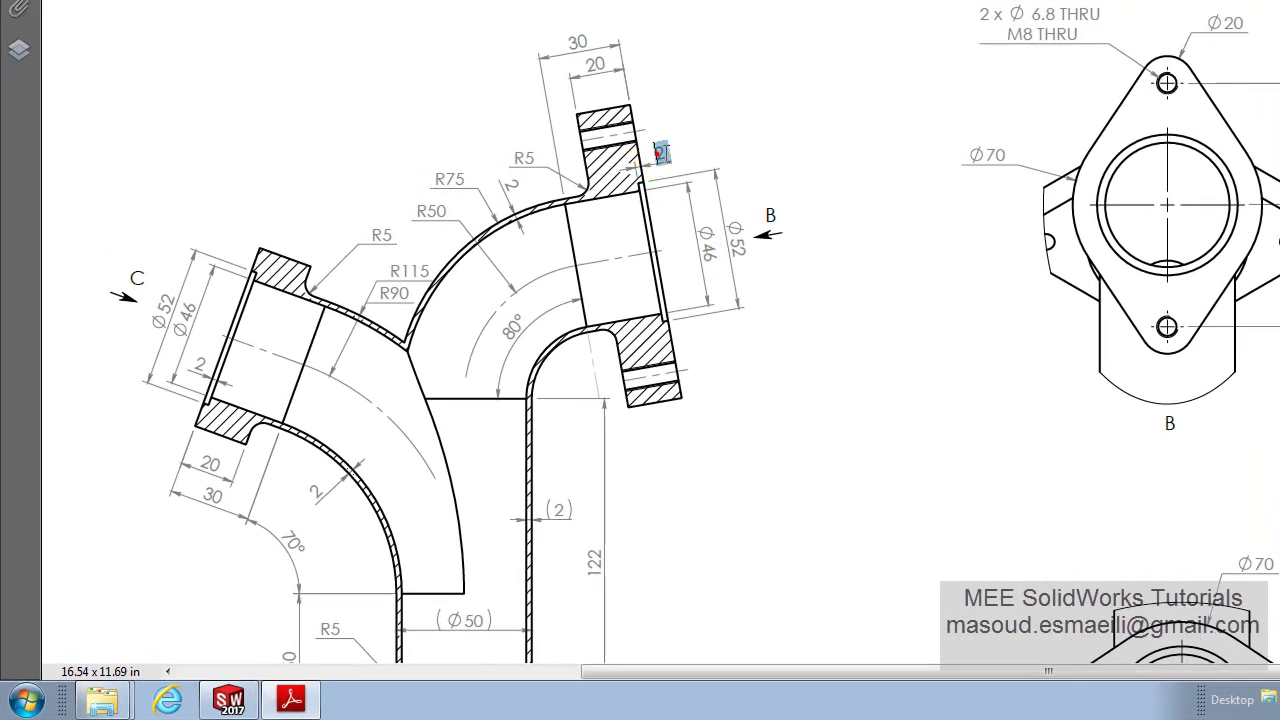
{"action": "double_click", "coordinate": [188, 308]}
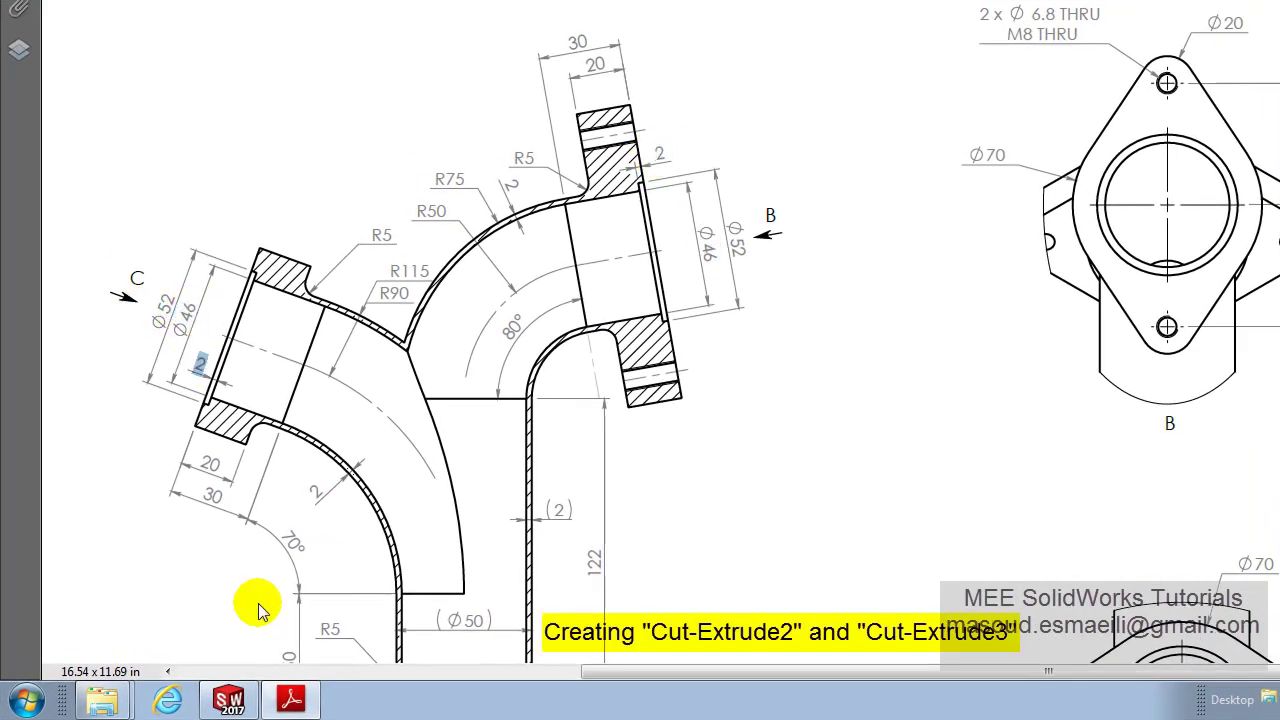
{"action": "left_click", "coordinate": [228, 698]}
{"action": "scroll", "coordinate": [800, 470], "scroll_direction": "down", "scroll_amount": 3}
Step: Start a sketch on the angled flange's outer face and draw a circle at the bore centre
{"action": "scroll", "coordinate": [709, 320], "scroll_direction": "down", "scroll_amount": 3}
{"action": "left_click", "coordinate": [645, 310]}
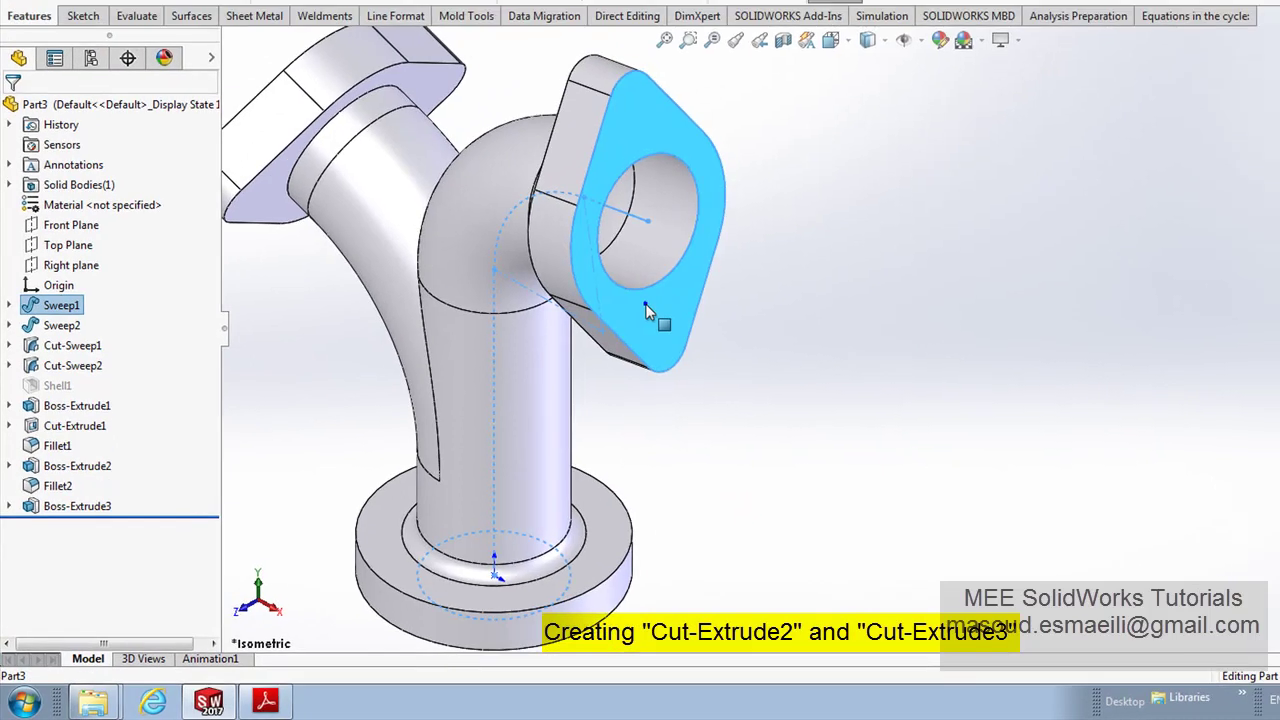
{"action": "right_click", "coordinate": [645, 310]}
{"action": "left_click", "coordinate": [681, 263]}
{"action": "scroll", "coordinate": [764, 133], "scroll_direction": "down", "scroll_amount": 3}
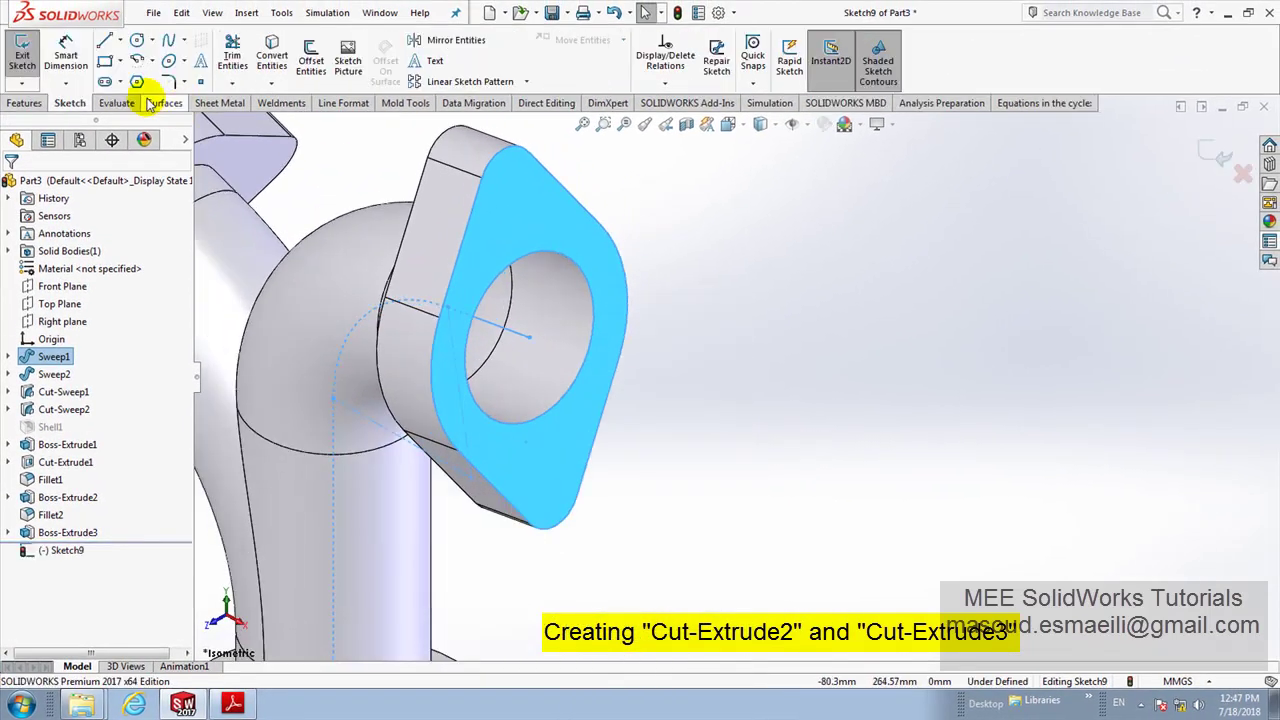
{"action": "left_click", "coordinate": [137, 40]}
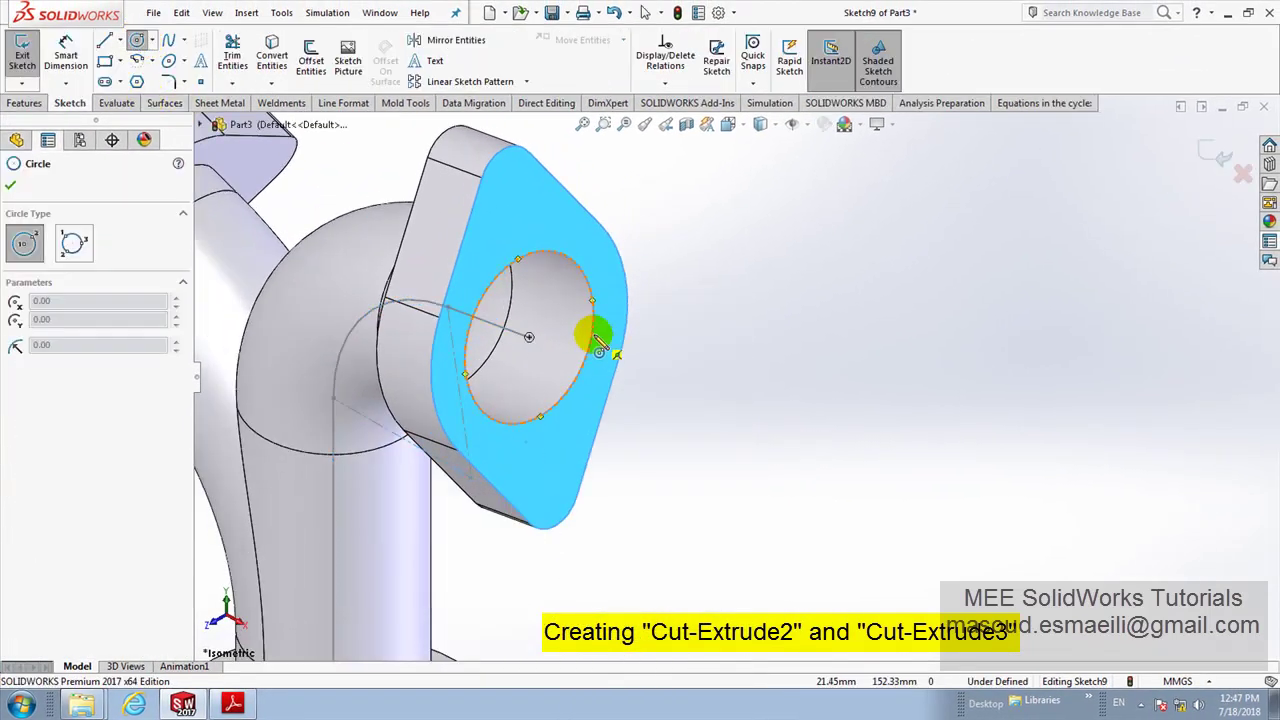
{"action": "left_click", "coordinate": [529, 337]}
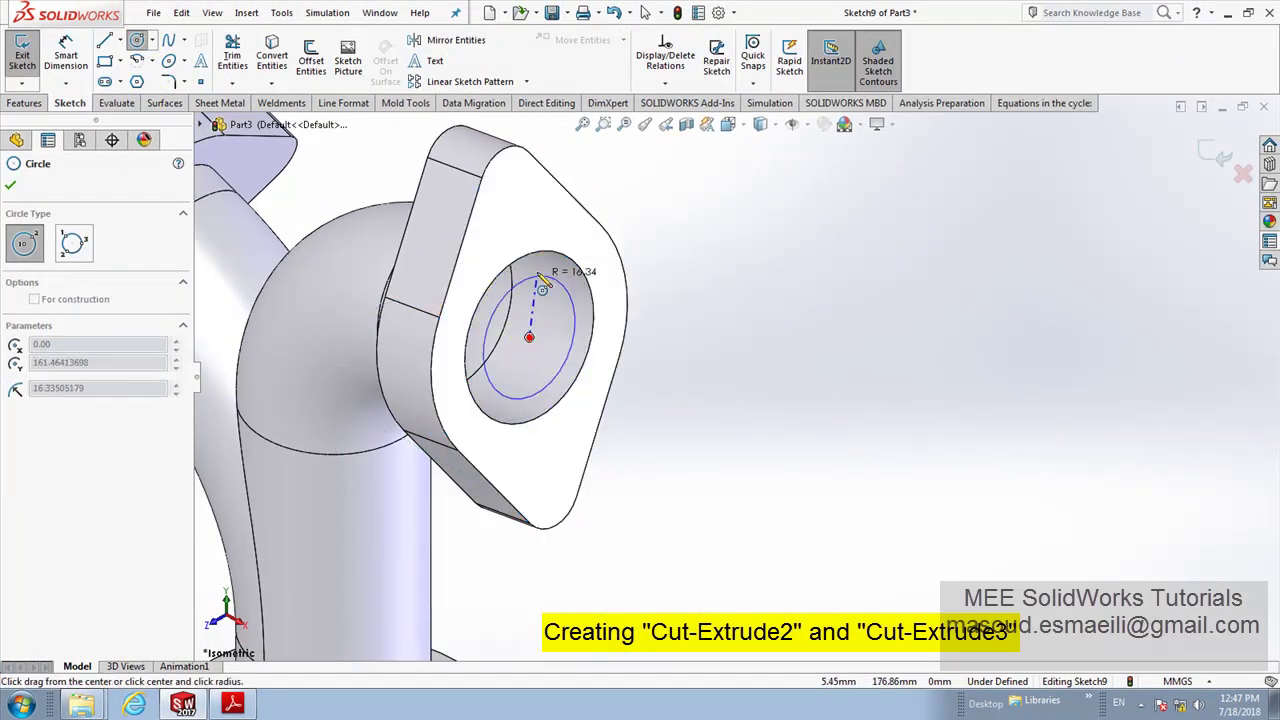
Step: Dimension the circle's diameter as 46 mm
{"action": "right_click", "coordinate": [661, 210]}
{"action": "left_click", "coordinate": [810, 178]}
{"action": "left_click", "coordinate": [602, 285]}
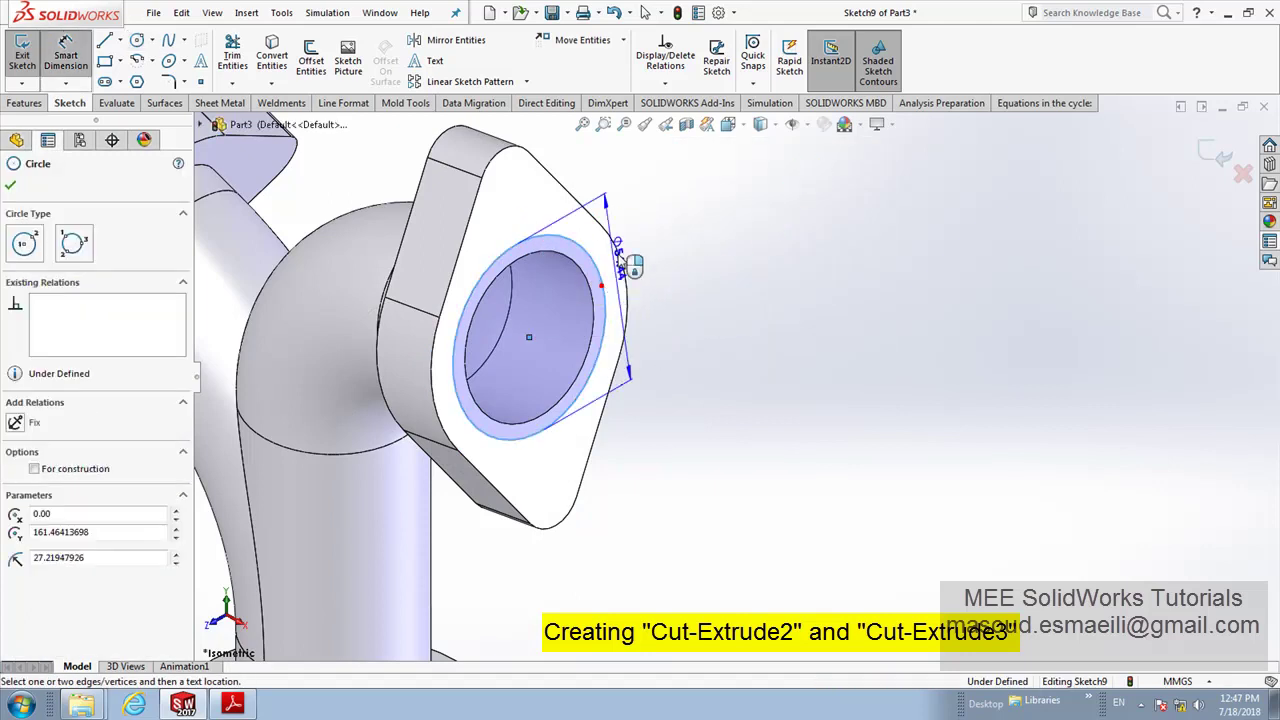
{"action": "left_click", "coordinate": [622, 262]}
{"action": "type", "text": "46"}
{"action": "left_click", "coordinate": [630, 222]}
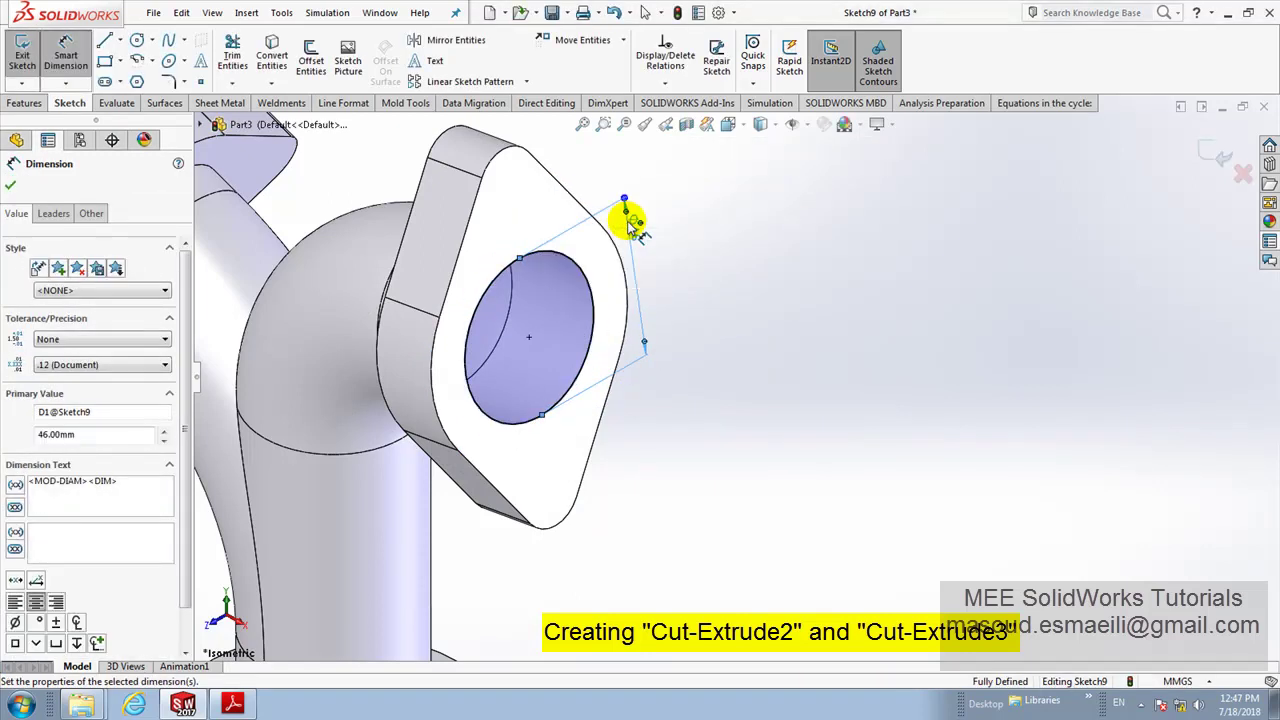
{"action": "right_click", "coordinate": [700, 252]}
{"action": "left_click", "coordinate": [712, 296]}
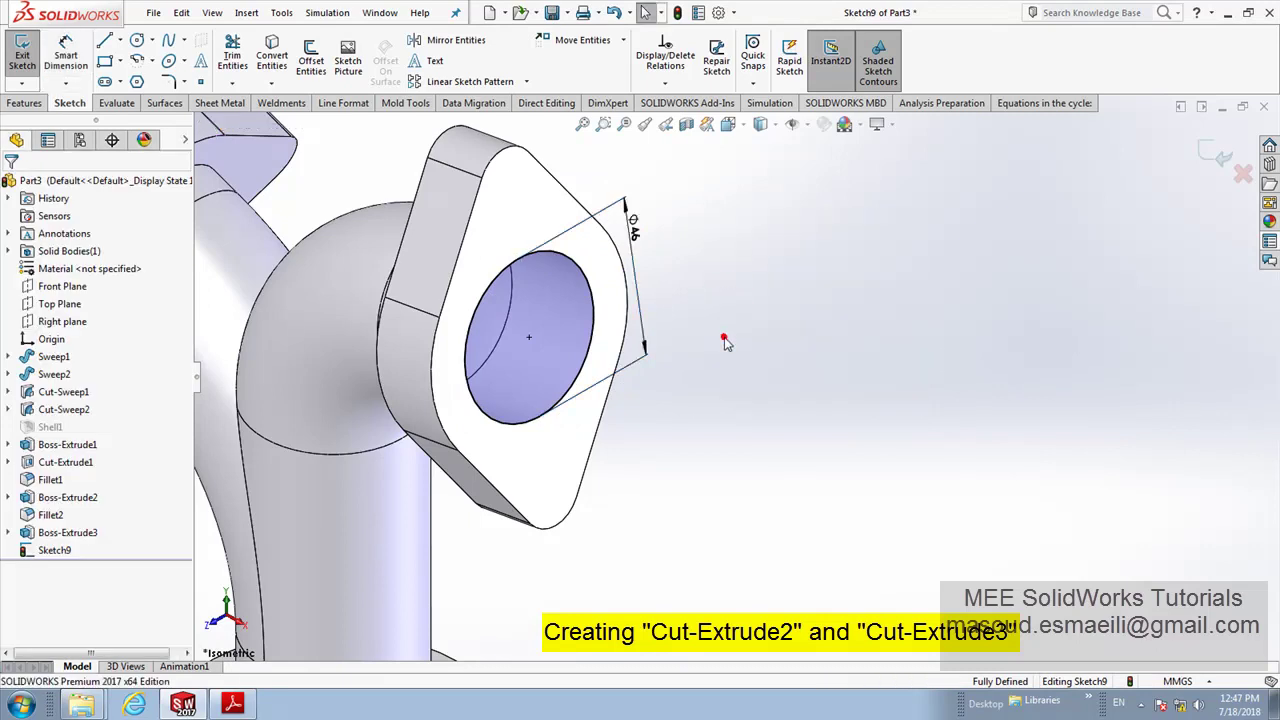
Step: Check the reference drawing and change the circle's diameter to 52 mm
{"action": "left_click", "coordinate": [232, 705]}
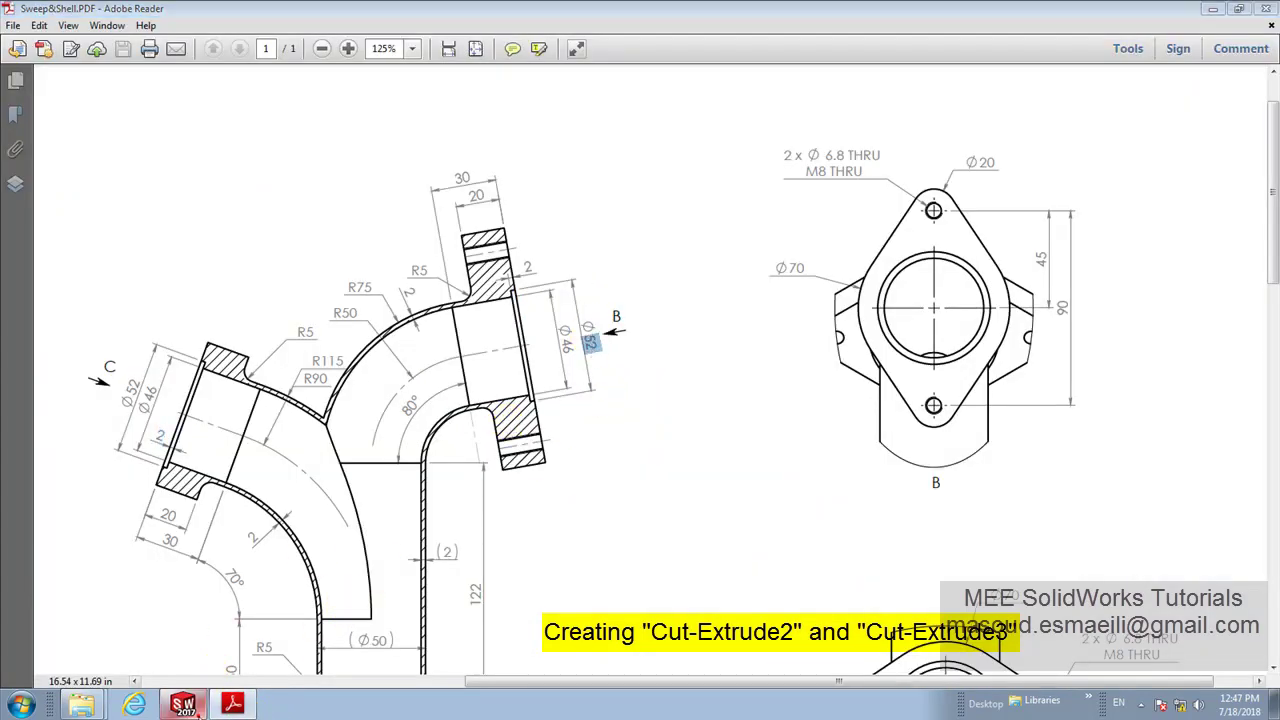
{"action": "left_click", "coordinate": [182, 705]}
{"action": "left_click", "coordinate": [640, 534]}
{"action": "double_click", "coordinate": [635, 228]}
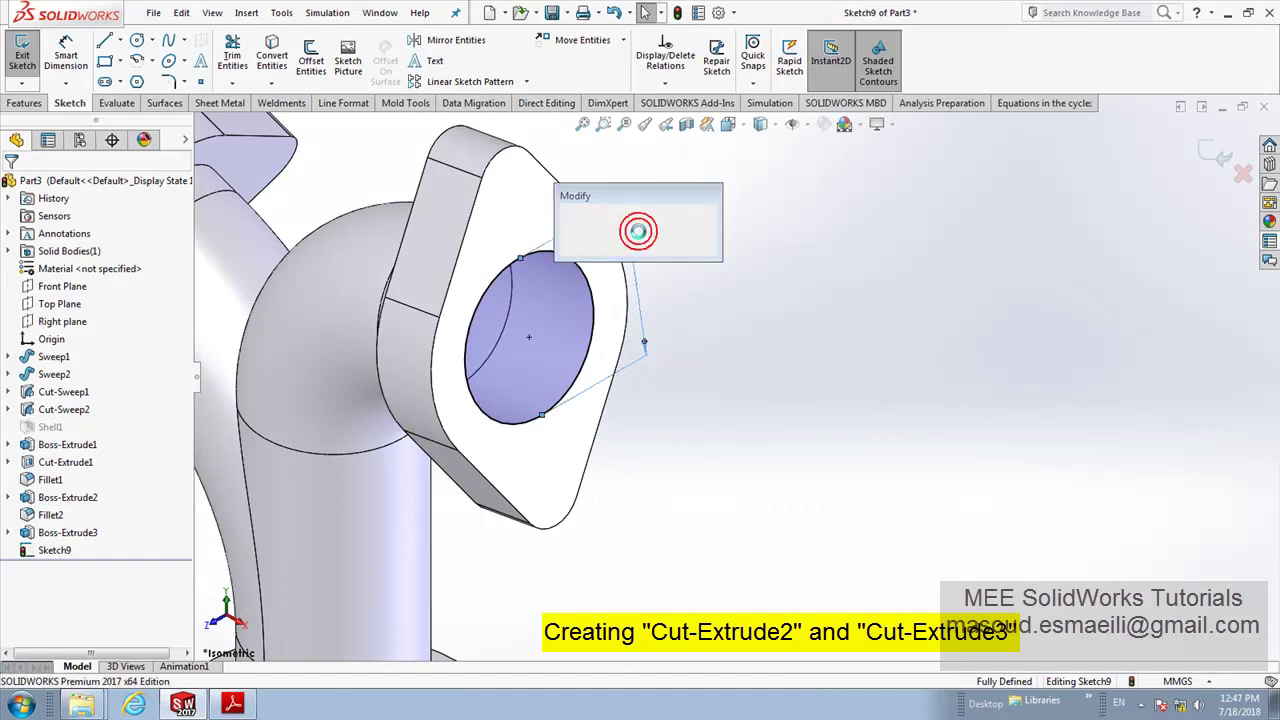
{"action": "type", "text": "52"}
{"action": "key", "text": "Return"}
{"action": "left_click", "coordinate": [711, 279]}
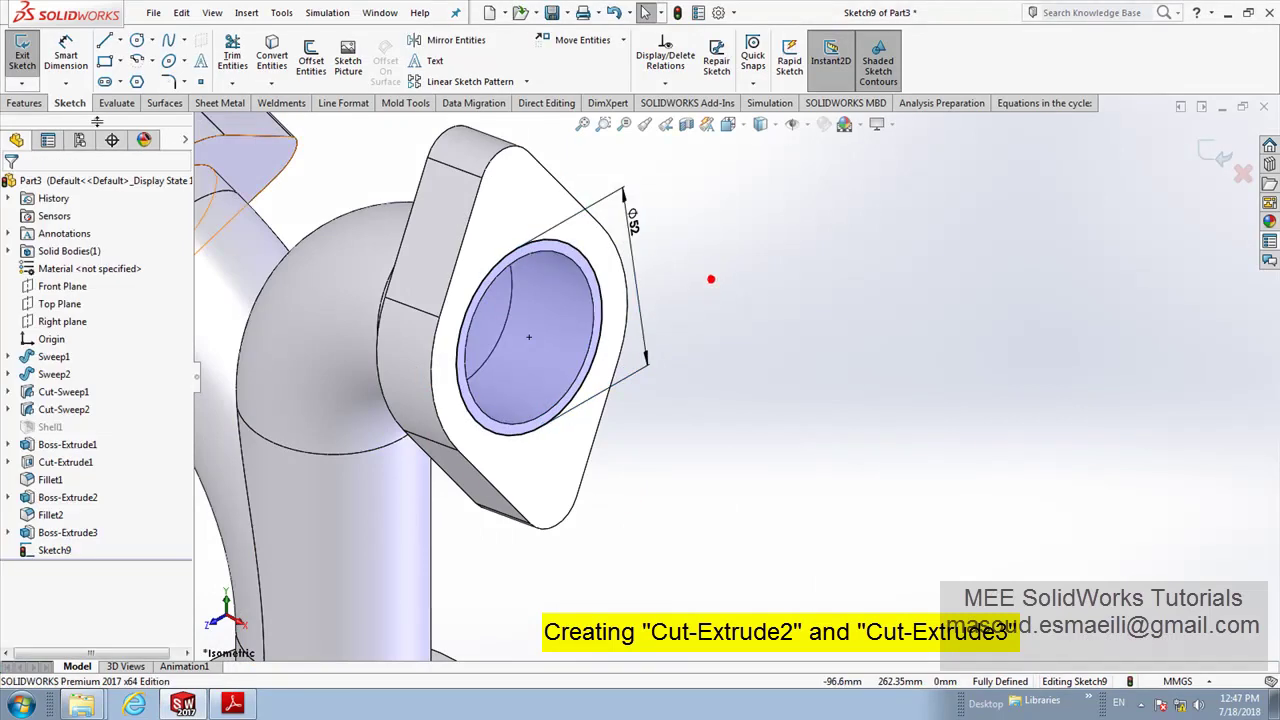
Step: Extrude-cut the Ø52 circle into the angled flange's bore as Cut-Extrude2
{"action": "left_click", "coordinate": [20, 104]}
{"action": "left_click", "coordinate": [242, 60]}
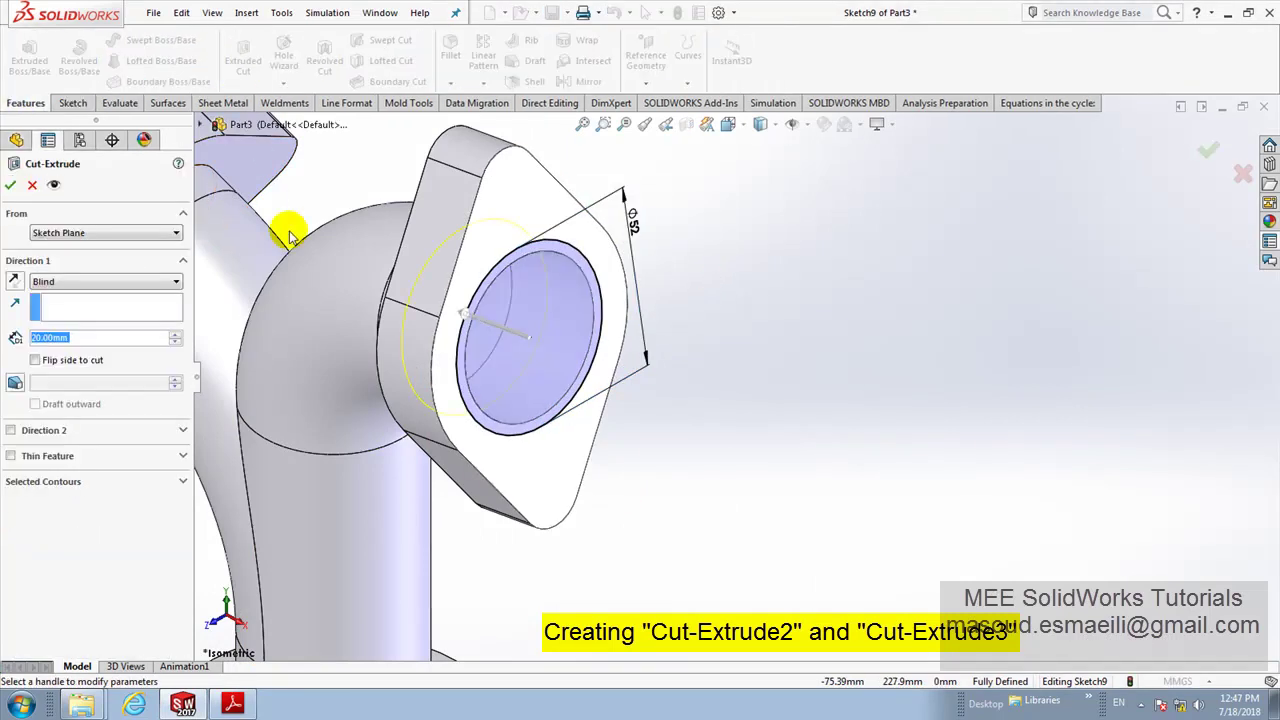
{"action": "key", "text": "Return"}
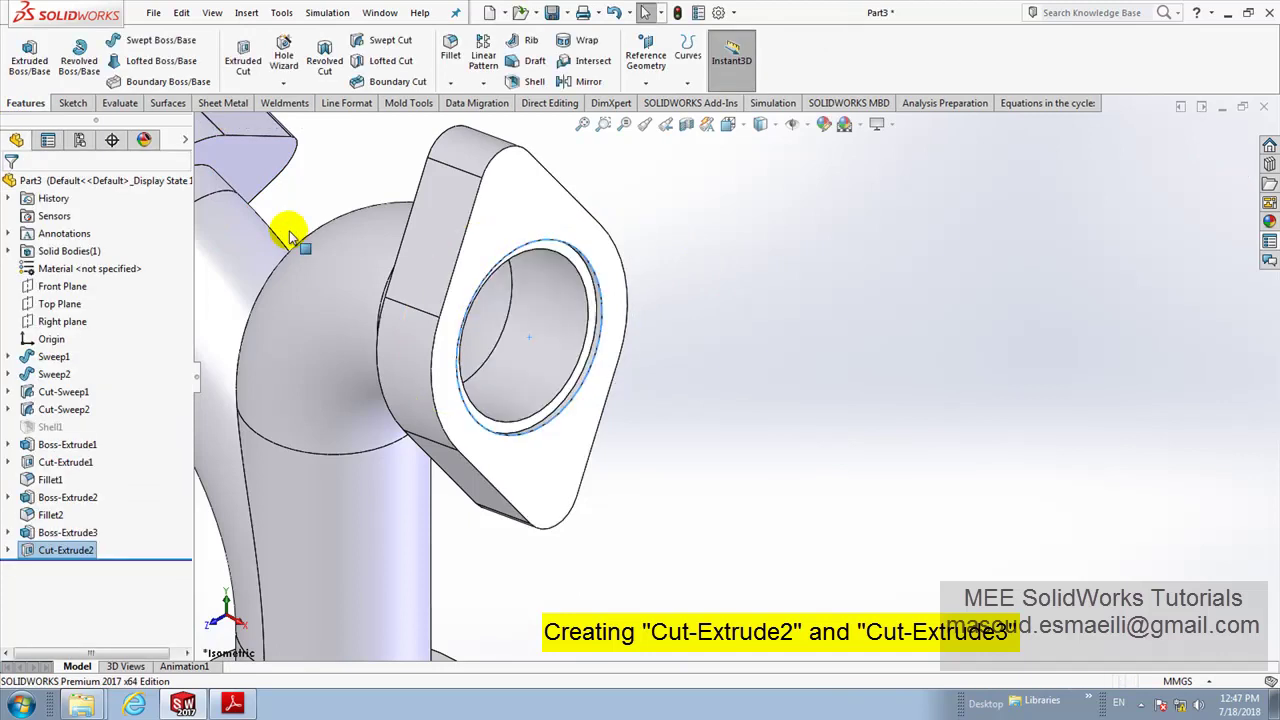
Step: Rotate the model and review the left flange in the reference drawing
{"action": "scroll", "coordinate": [523, 409], "scroll_direction": "up", "scroll_amount": 5}
{"action": "middle_click_drag", "start_coordinate": [474, 329], "coordinate": [580, 446]}
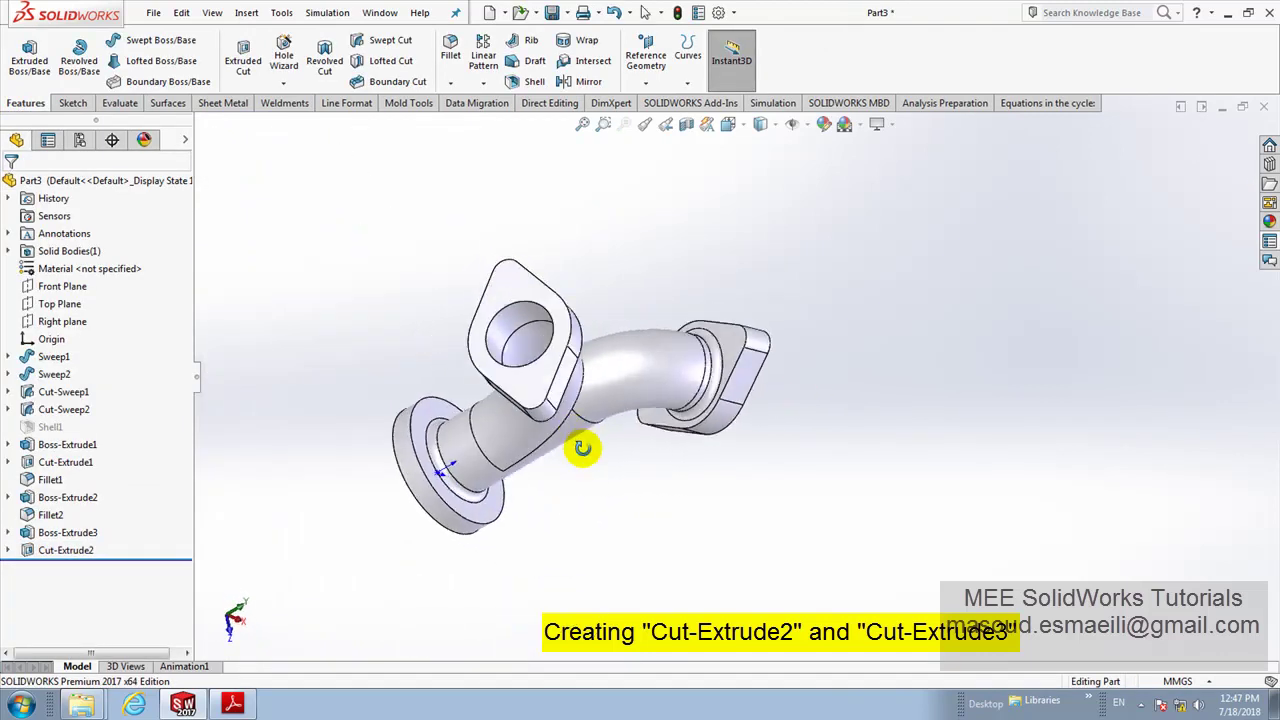
{"action": "left_click", "coordinate": [240, 704]}
{"action": "left_click_drag", "start_coordinate": [580, 681], "coordinate": [529, 681]}
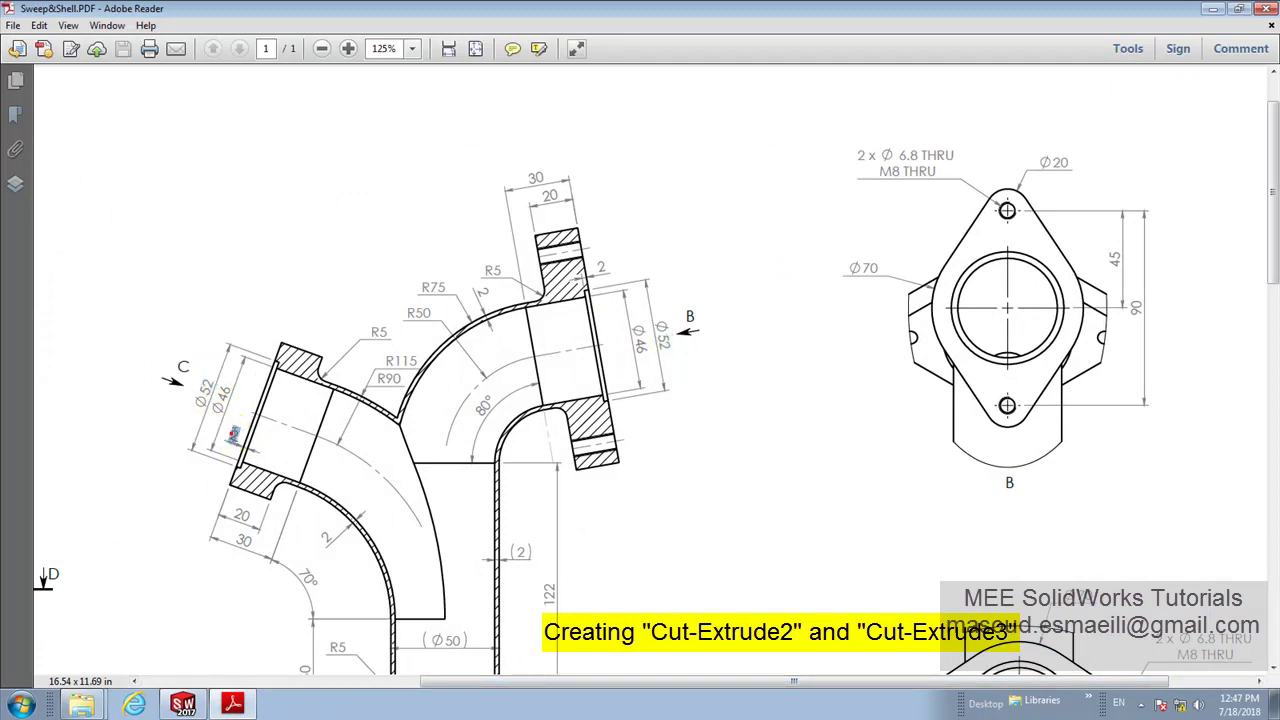
{"action": "left_click", "coordinate": [183, 704]}
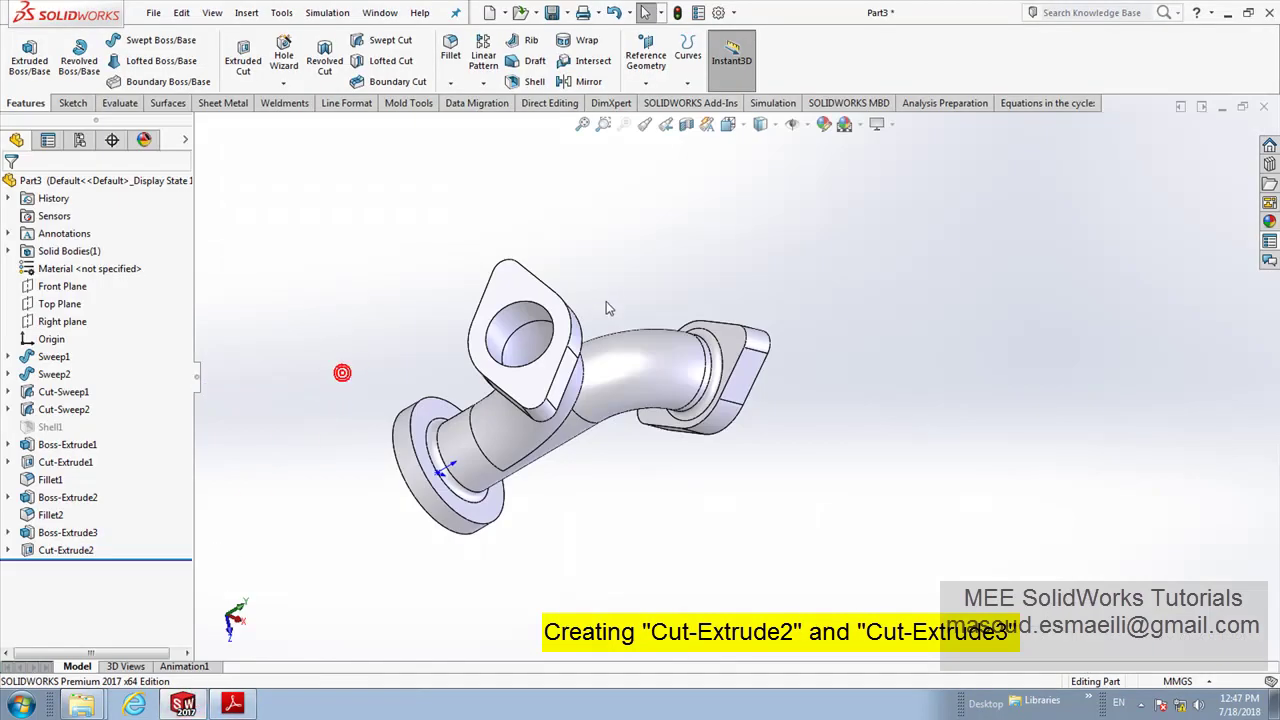
{"action": "scroll", "coordinate": [565, 294], "scroll_direction": "down", "scroll_amount": 4}
Step: Sketch a circle centred on the square flange's hole on its upper-left face
{"action": "right_click", "coordinate": [466, 286]}
{"action": "left_click", "coordinate": [503, 277]}
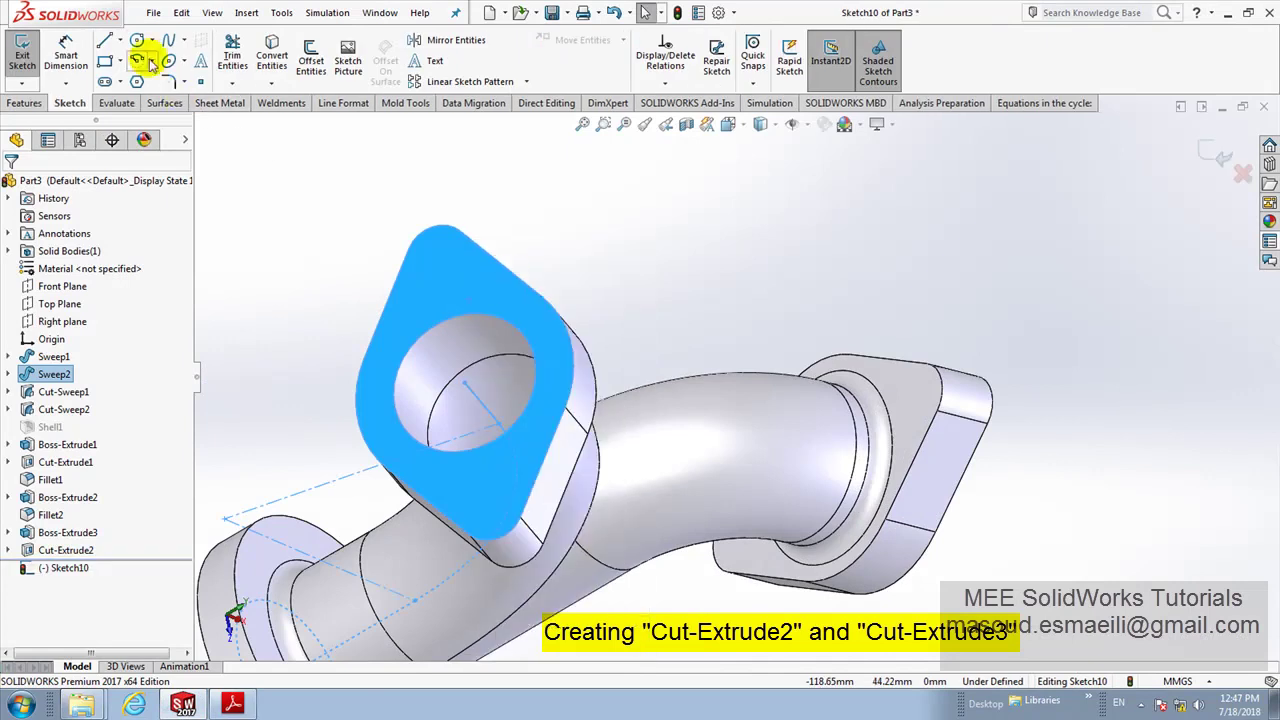
{"action": "left_click", "coordinate": [137, 40]}
{"action": "left_click", "coordinate": [465, 383]}
{"action": "left_click", "coordinate": [541, 381]}
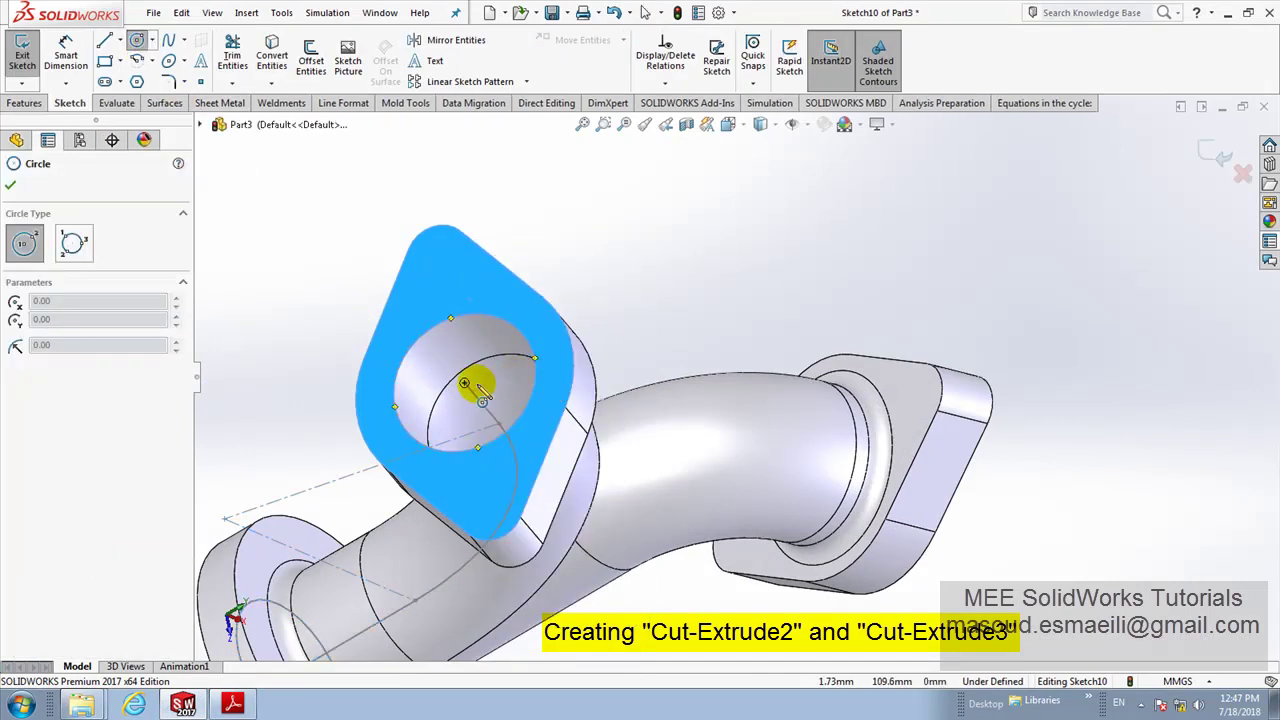
{"action": "left_click", "coordinate": [488, 318]}
Step: Dimension the circle's diameter as 52 mm
{"action": "right_click", "coordinate": [582, 230]}
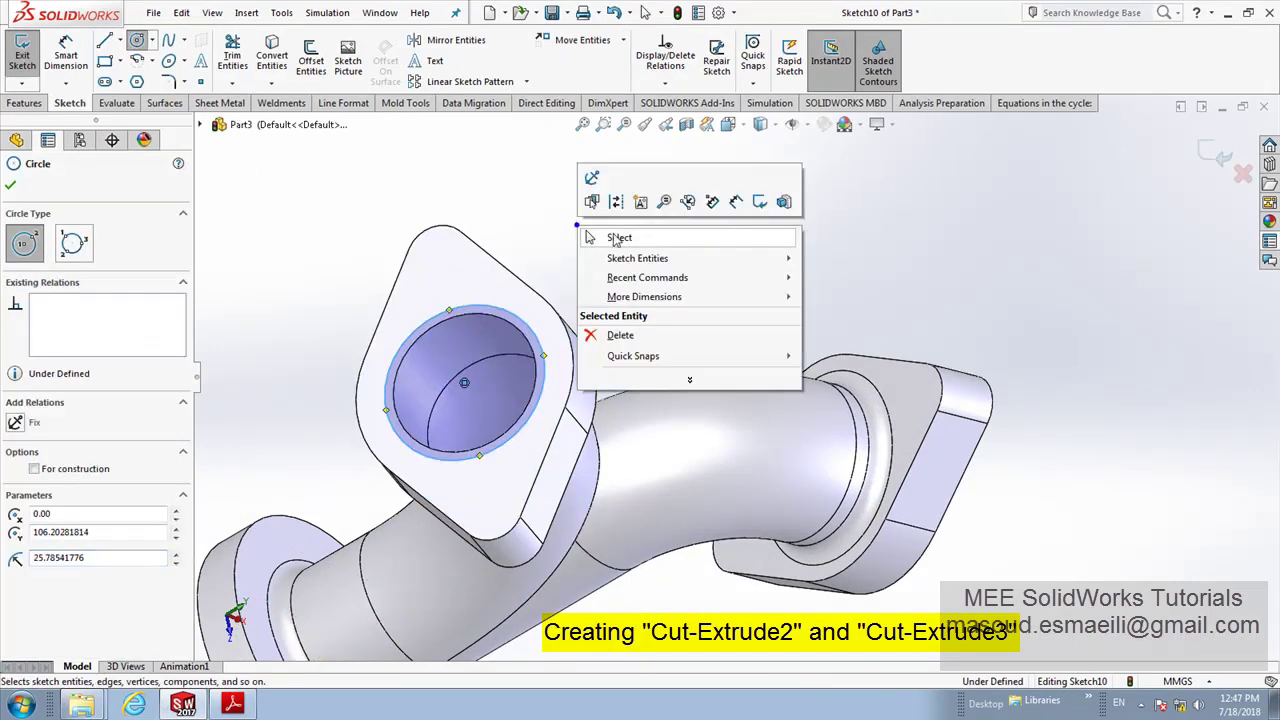
{"action": "left_click", "coordinate": [733, 203]}
{"action": "left_click", "coordinate": [541, 345]}
{"action": "left_click", "coordinate": [590, 412]}
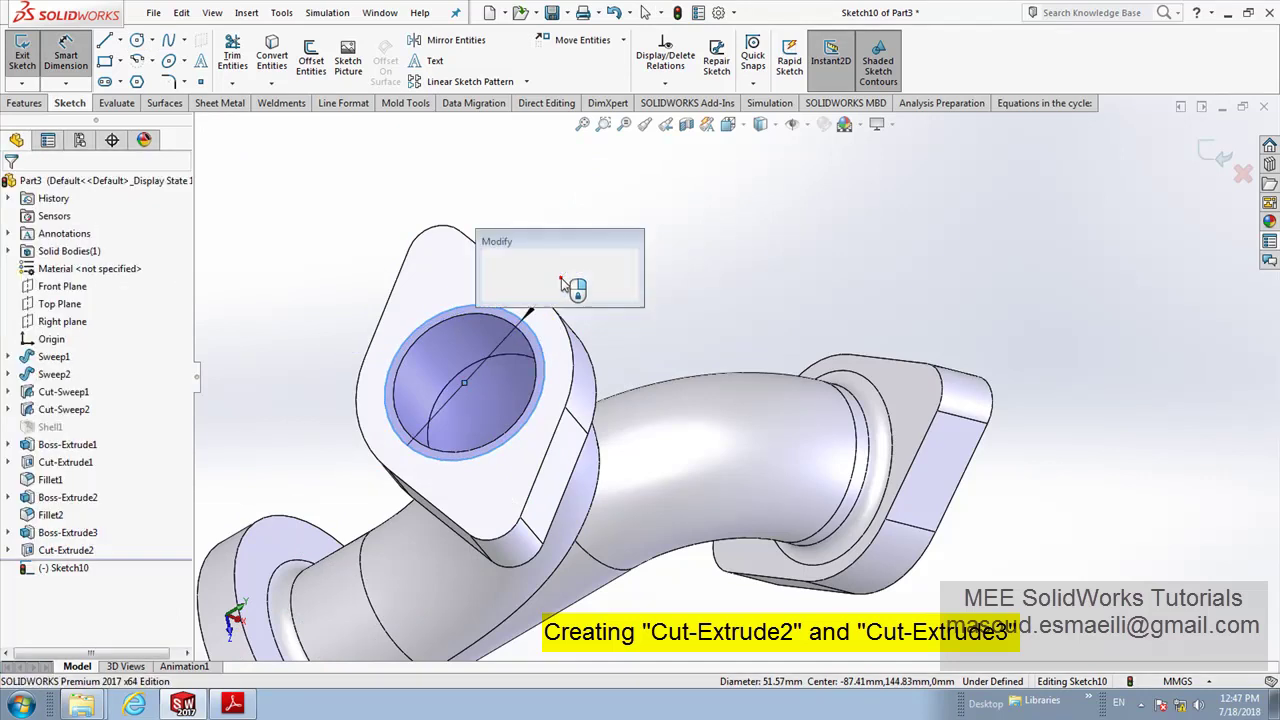
{"action": "type", "text": "52"}
{"action": "key", "text": "Return"}
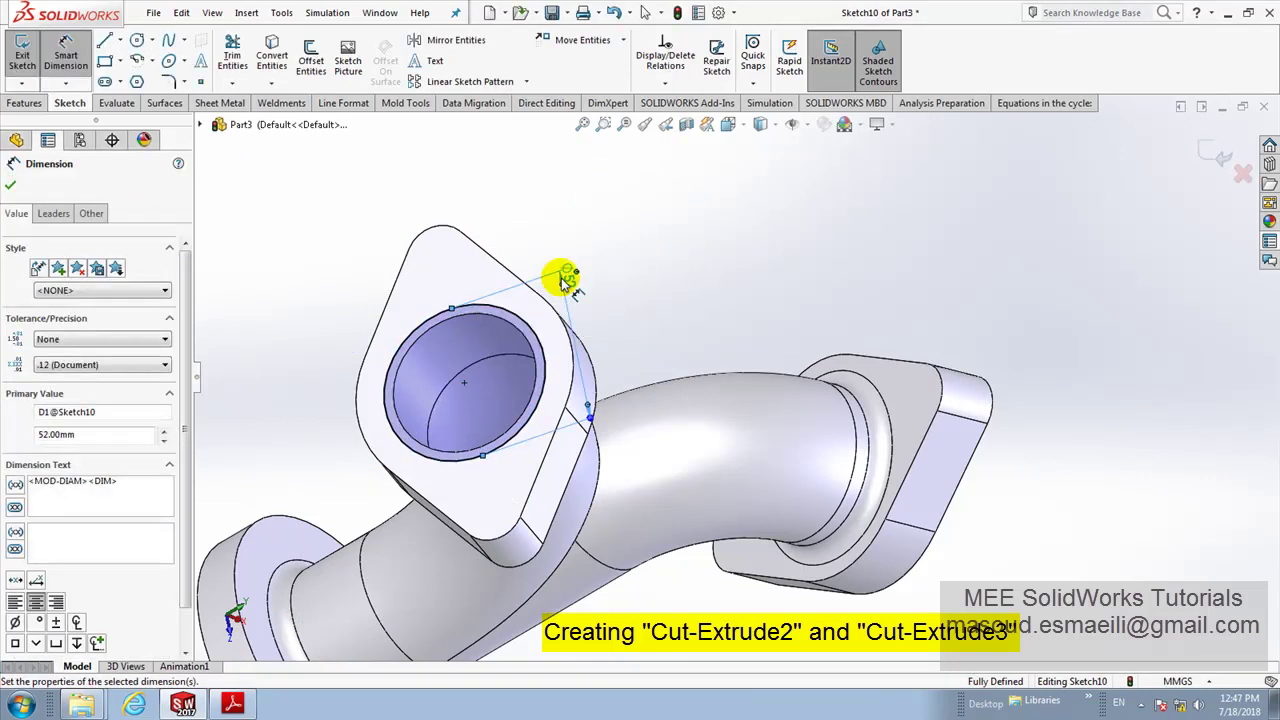
{"action": "right_click", "coordinate": [634, 239]}
{"action": "left_click", "coordinate": [668, 288]}
Step: Cut the circle 2 mm deep as Cut-Extrude3 and return to isometric view
{"action": "left_click", "coordinate": [40, 104]}
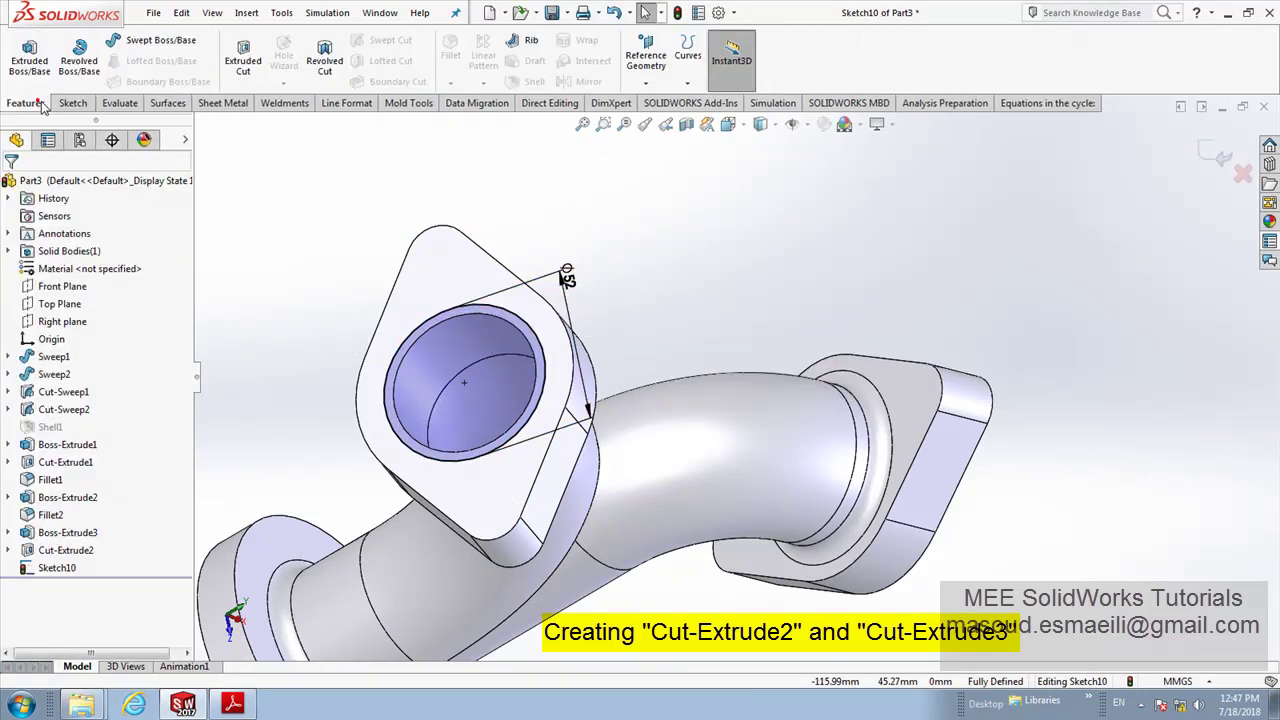
{"action": "left_click", "coordinate": [240, 68]}
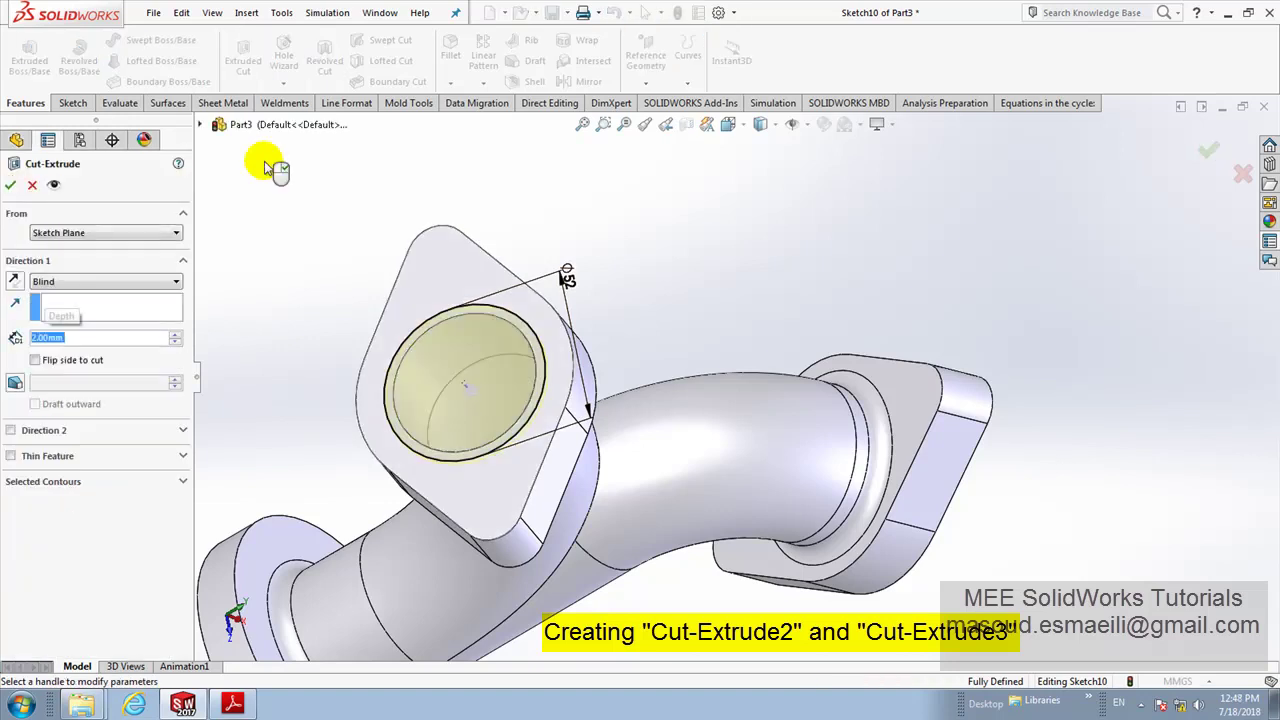
{"action": "right_click", "coordinate": [266, 164]}
{"action": "mouse_move", "coordinate": [315, 203]}
{"action": "middle_mouse_down"}
{"action": "mouse_move", "coordinate": [582, 253]}
{"action": "mouse_move", "coordinate": [586, 349]}
{"action": "mouse_move", "coordinate": [434, 423]}
{"action": "middle_mouse_up"}
{"action": "key", "text": "ctrl+7"}
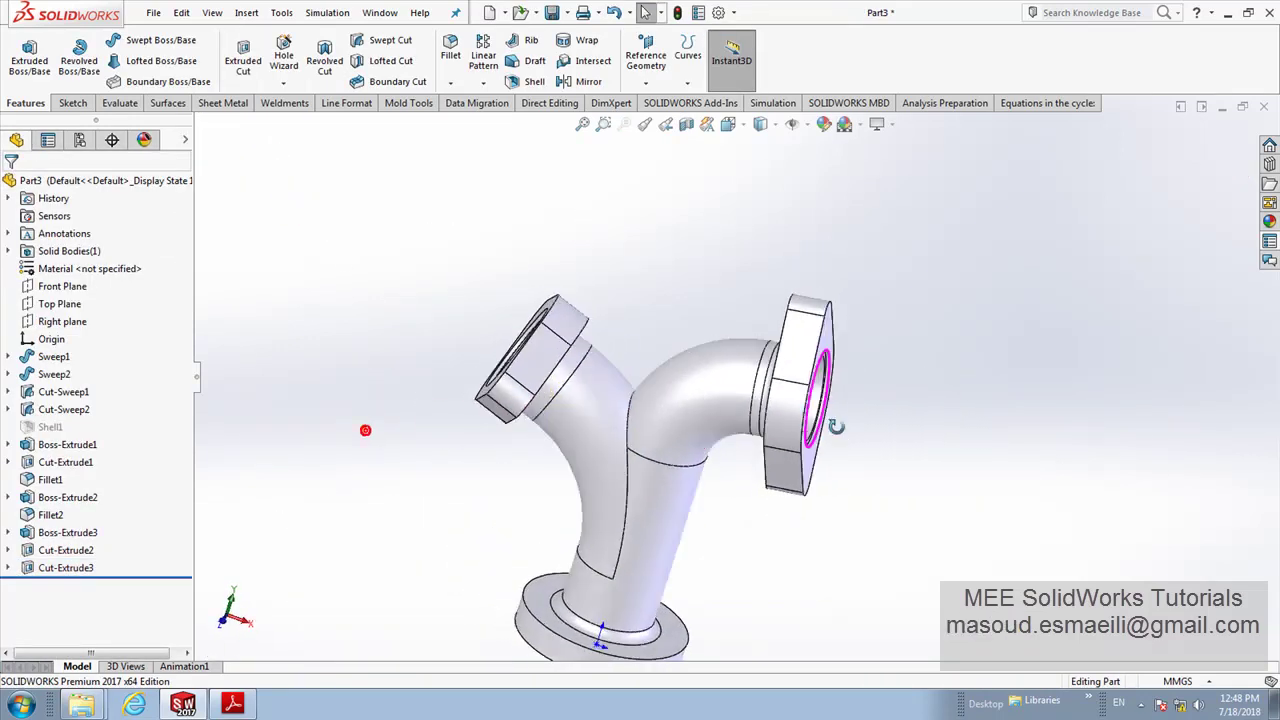
{"action": "left_click", "coordinate": [234, 704]}
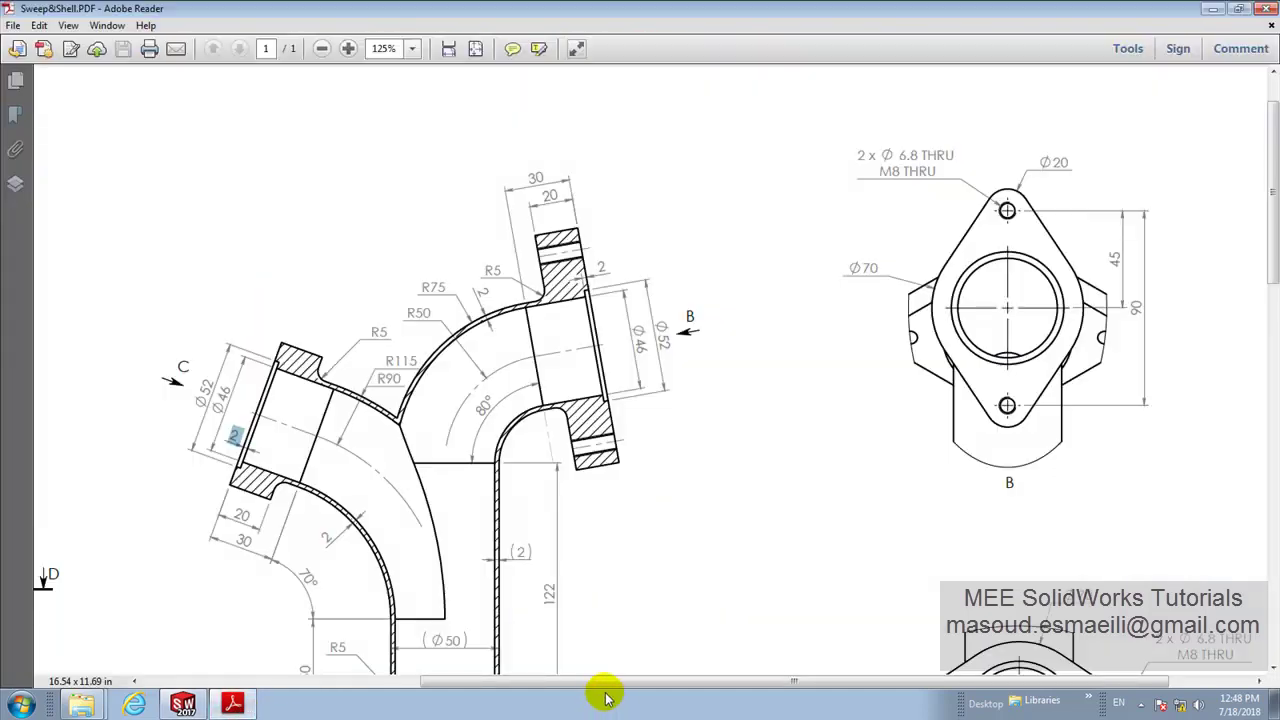
{"action": "left_click_drag", "start_coordinate": [605, 690], "coordinate": [692, 688]}
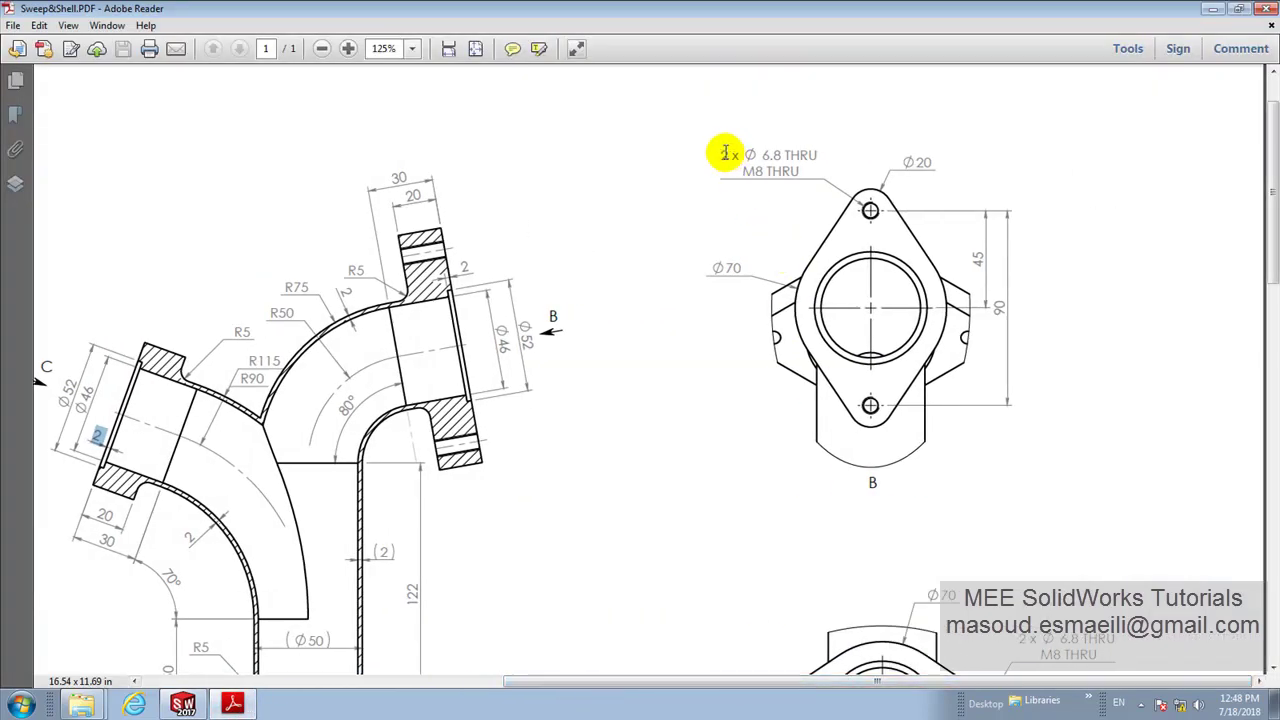
{"action": "left_click_drag", "start_coordinate": [726, 153], "coordinate": [805, 174]}
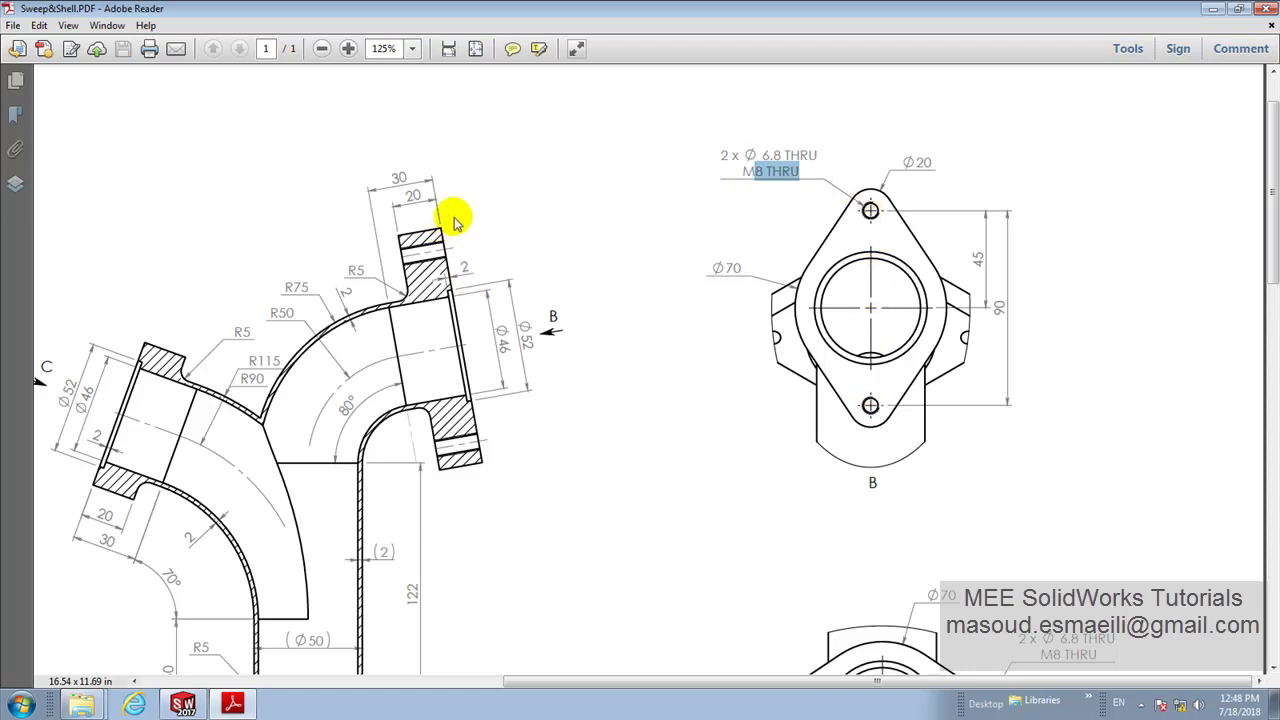
{"action": "left_click", "coordinate": [182, 705]}
Step: Select the square flange face in Hole Wizard and position holes on its lobes
{"action": "scroll", "coordinate": [829, 389], "scroll_direction": "down", "scroll_amount": 3}
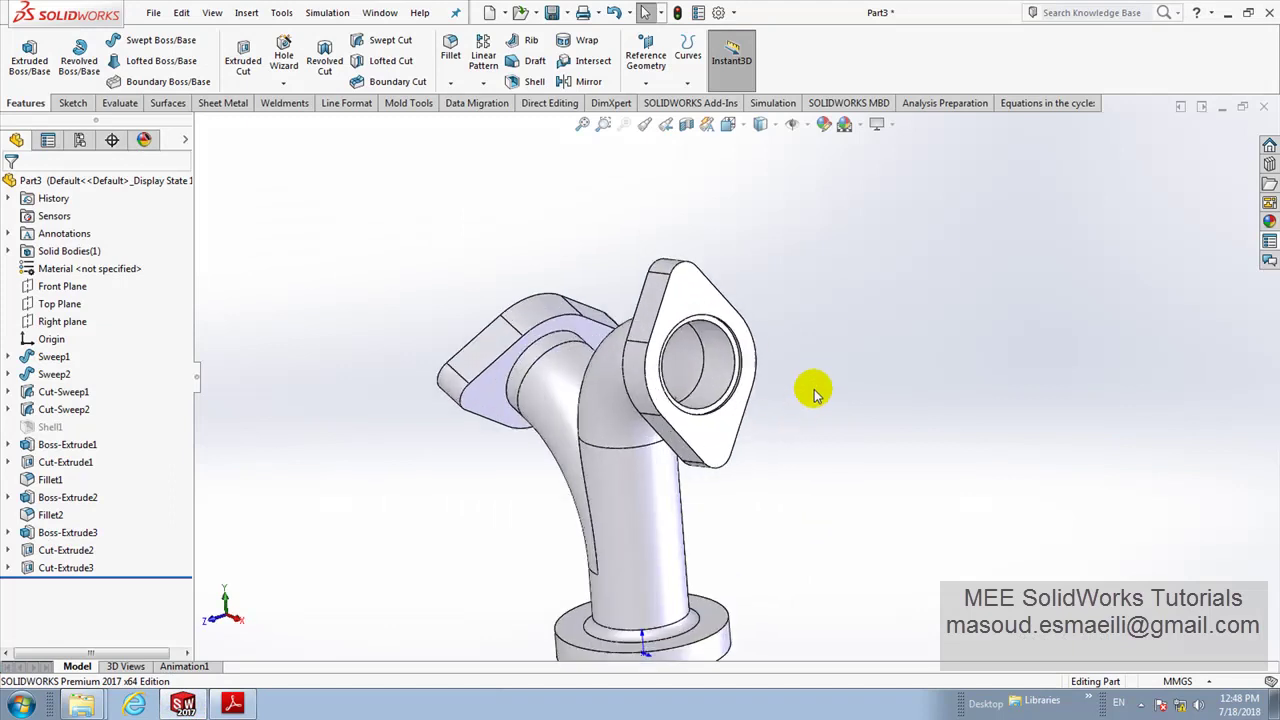
{"action": "scroll", "coordinate": [829, 389], "scroll_direction": "down", "scroll_amount": 2}
{"action": "left_click", "coordinate": [612, 230]}
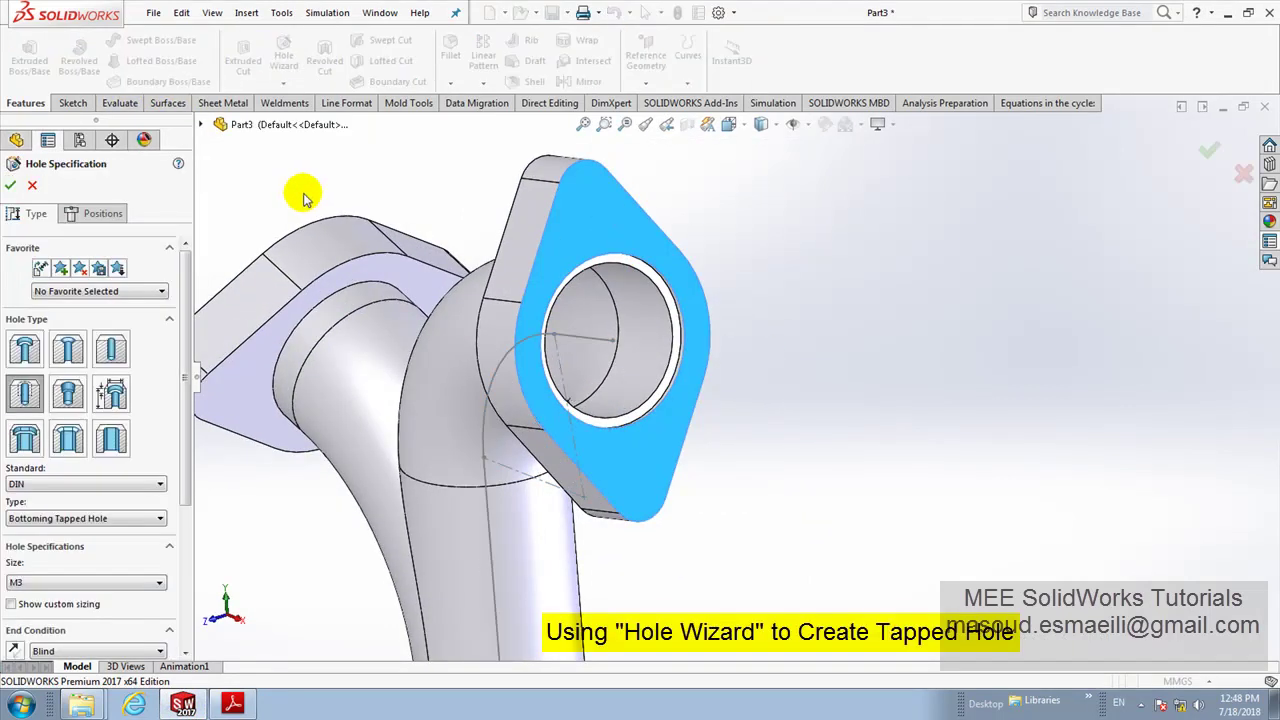
{"action": "left_click", "coordinate": [108, 216]}
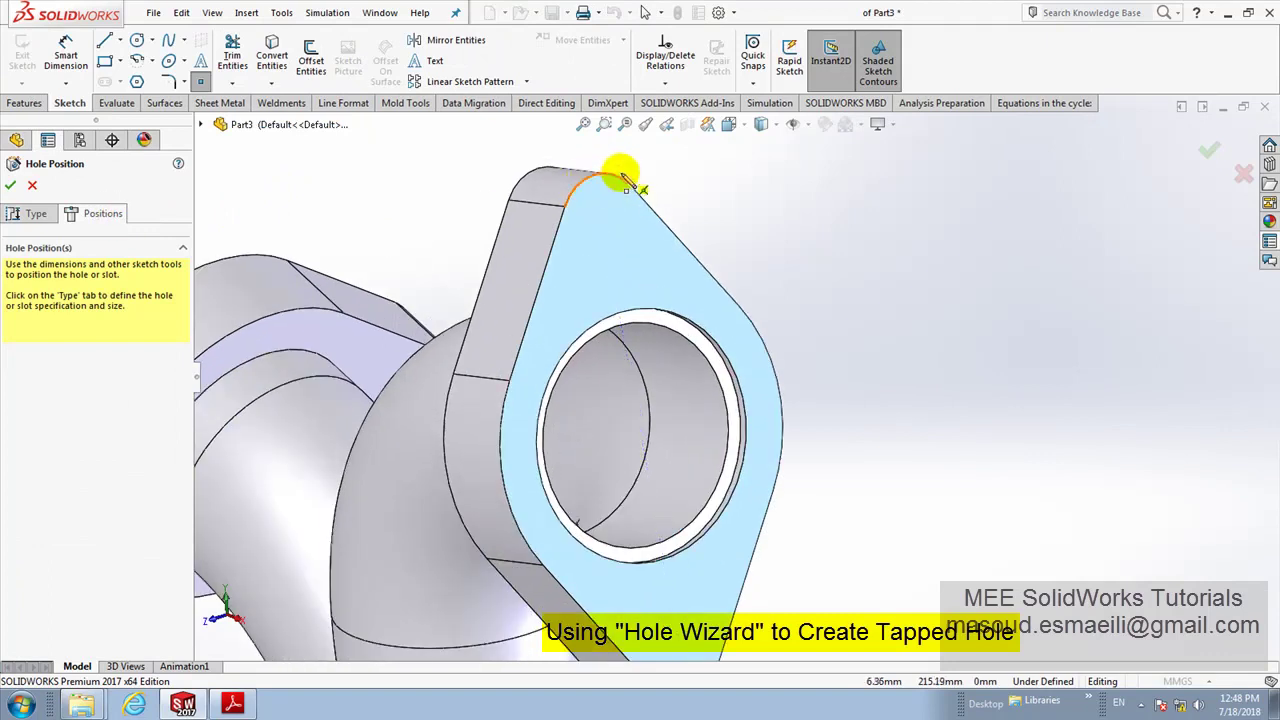
{"action": "middle_click_drag", "start_coordinate": [602, 222], "coordinate": [712, 556]}
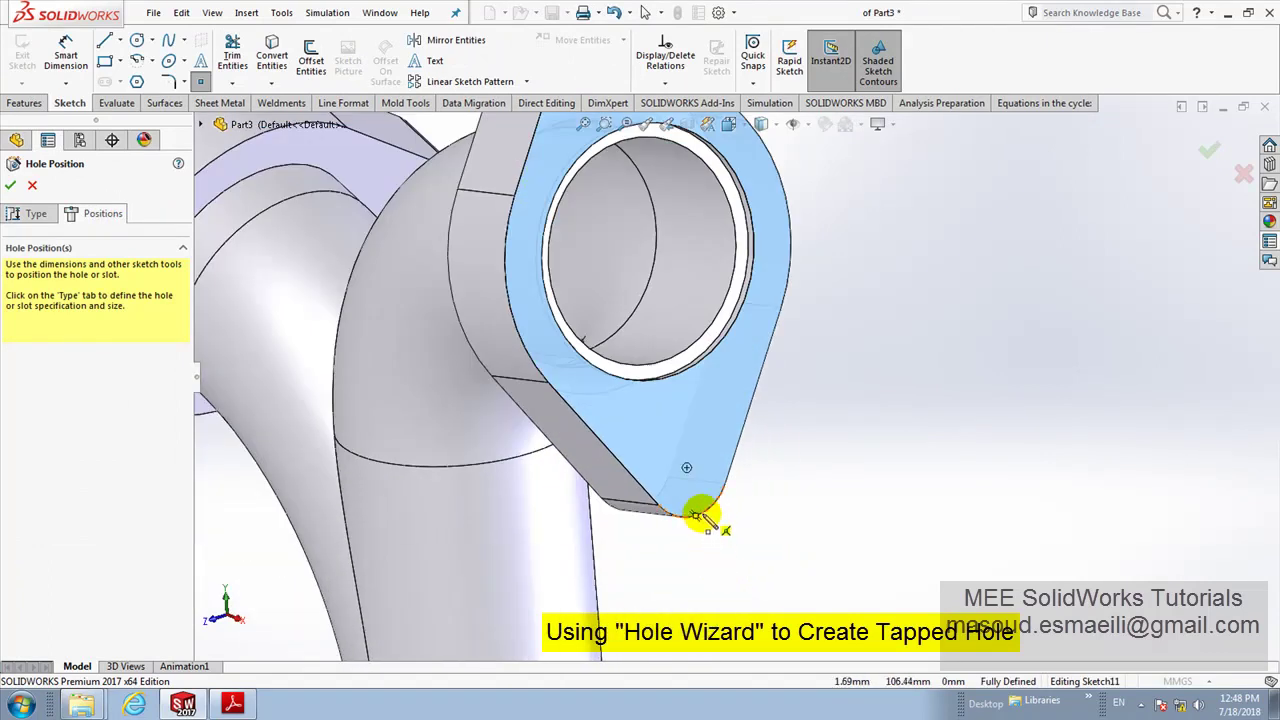
{"action": "right_click", "coordinate": [806, 358]}
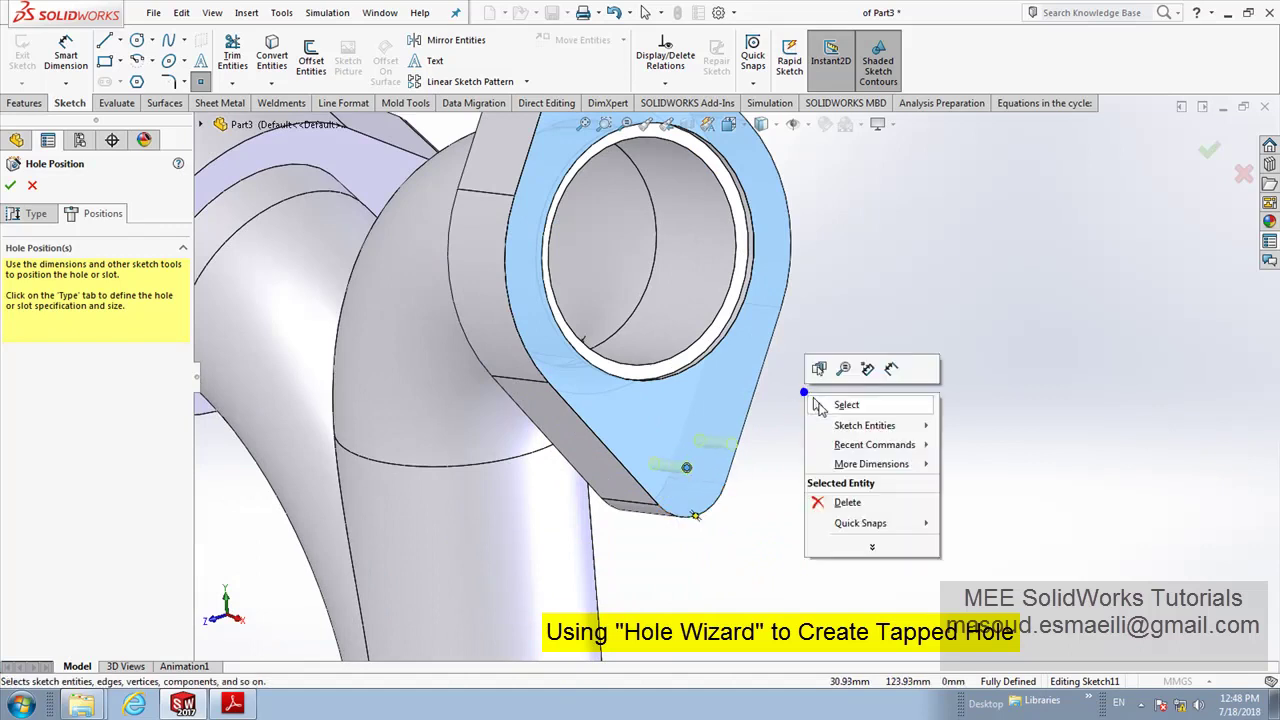
{"action": "middle_click_drag", "start_coordinate": [822, 408], "coordinate": [794, 229]}
Step: Set the DIN tapped hole size to M8
{"action": "left_click", "coordinate": [10, 213]}
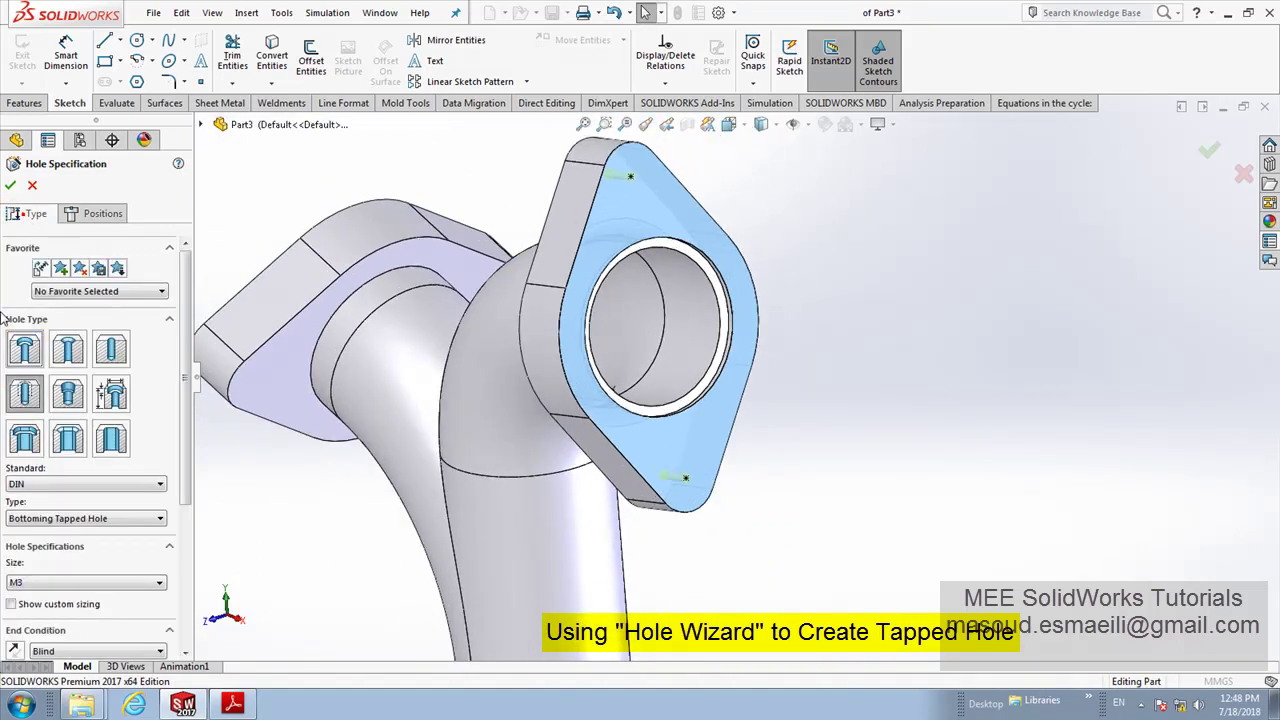
{"action": "scroll", "coordinate": [181, 485], "scroll_direction": "down", "scroll_amount": 2}
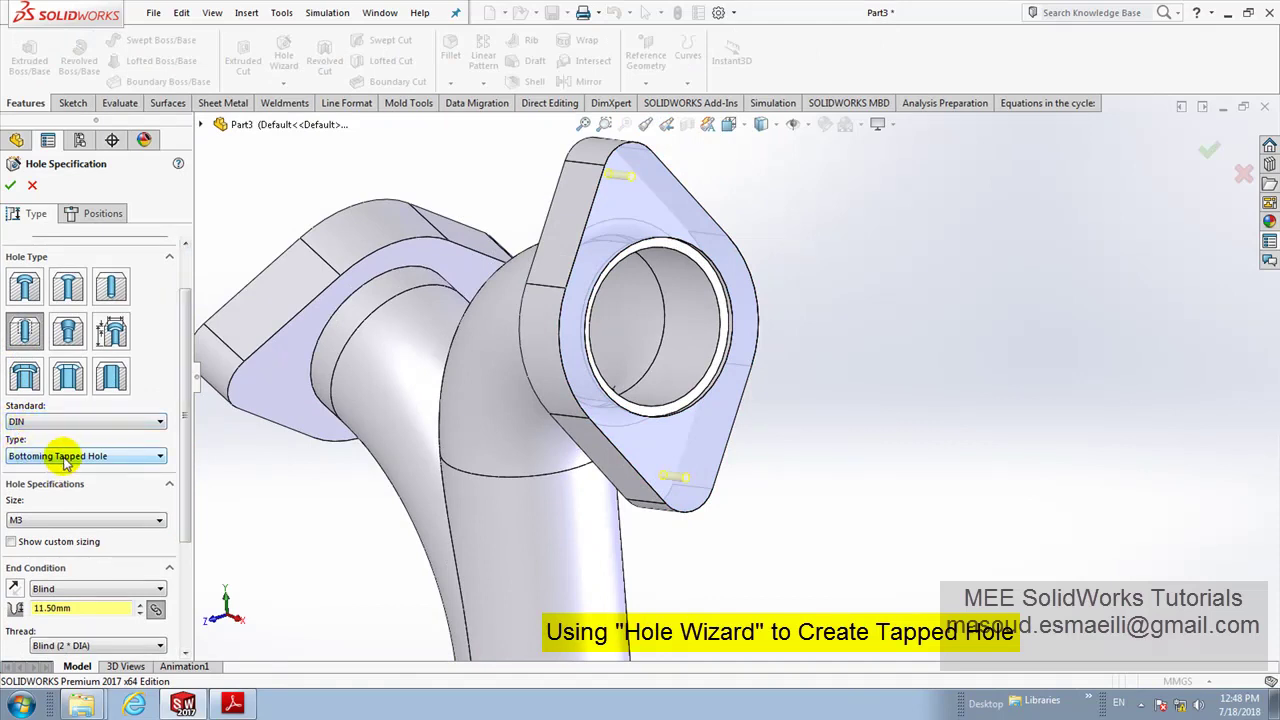
{"action": "scroll", "coordinate": [183, 490], "scroll_direction": "down", "scroll_amount": 1}
{"action": "left_click", "coordinate": [159, 491]}
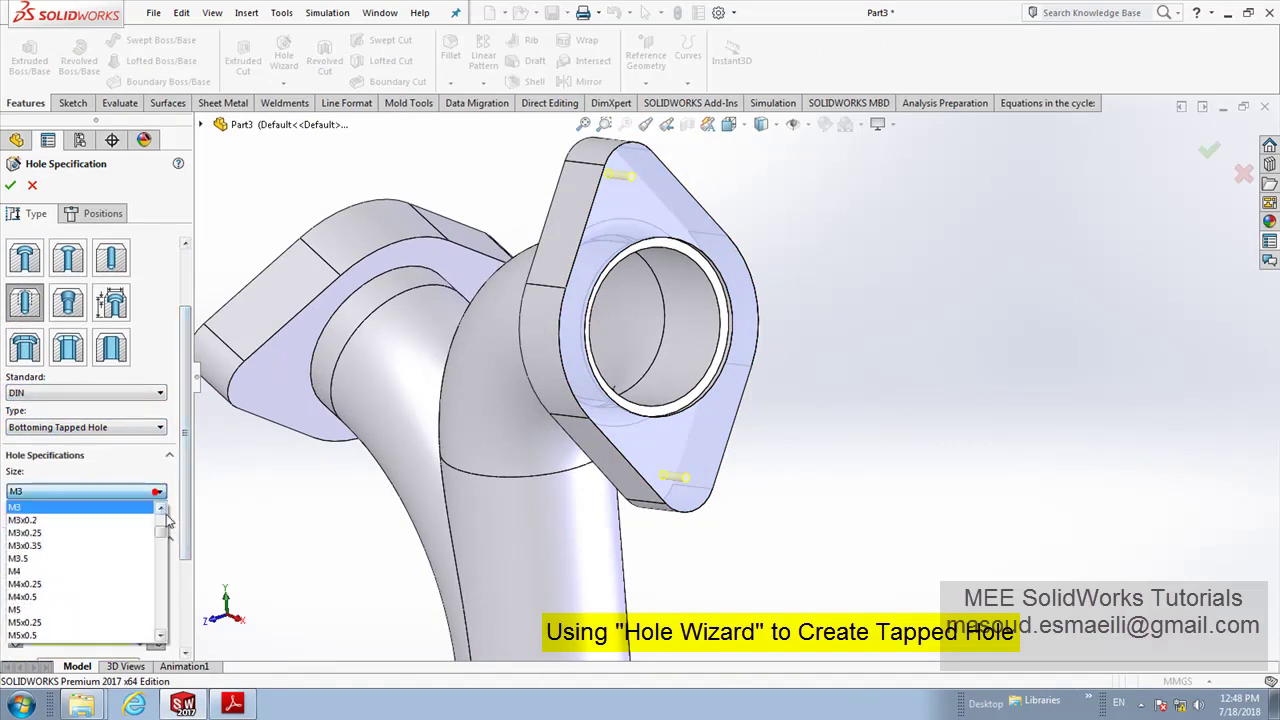
{"action": "scroll", "coordinate": [130, 600], "scroll_direction": "down", "scroll_amount": 1}
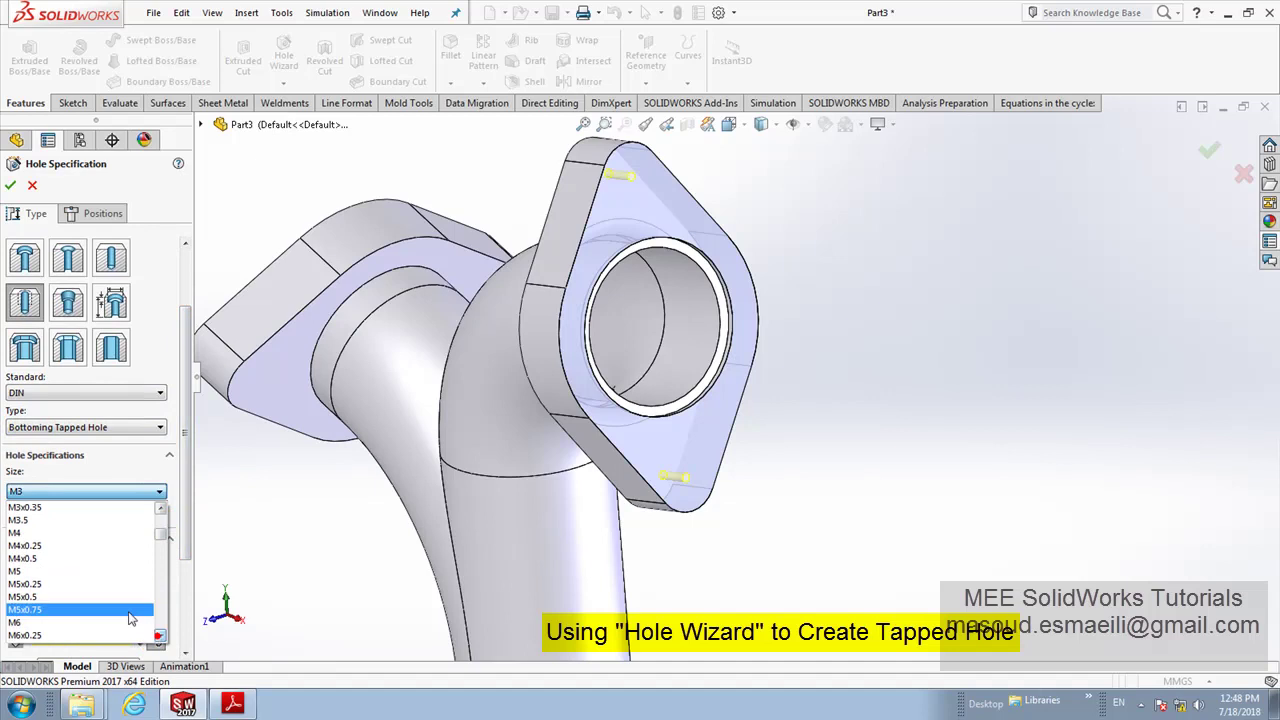
{"action": "scroll", "coordinate": [120, 600], "scroll_direction": "down", "scroll_amount": 1}
{"action": "scroll", "coordinate": [127, 610], "scroll_direction": "down", "scroll_amount": 1}
{"action": "left_click", "coordinate": [104, 608]}
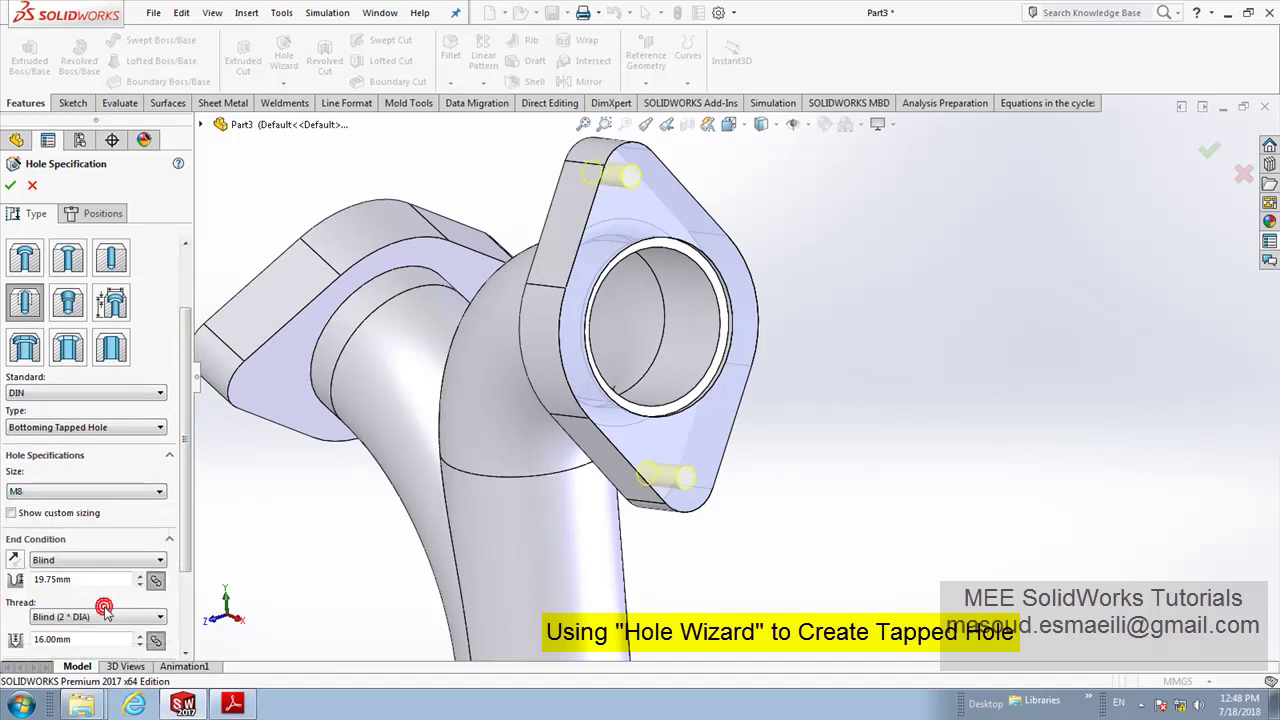
{"action": "left_click_drag", "start_coordinate": [184, 534], "coordinate": [186, 609]}
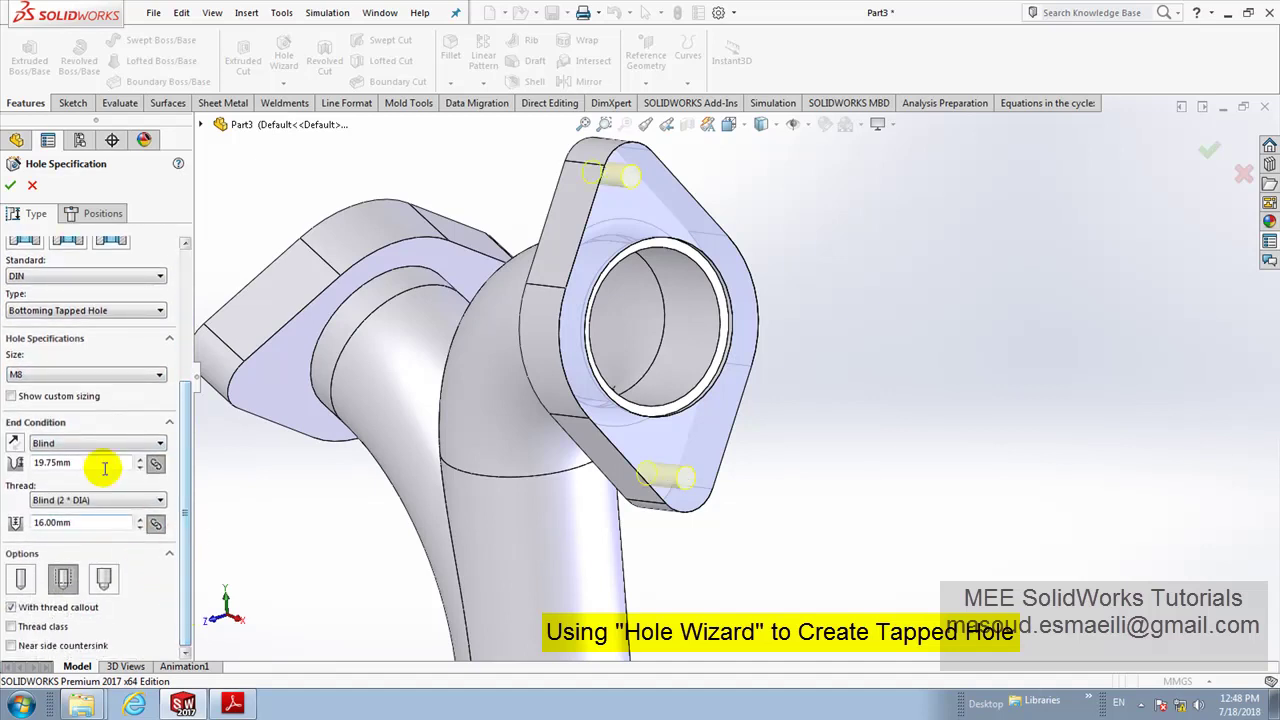
Step: Set the hole end condition to Up To Next and inspect the holes
{"action": "left_click", "coordinate": [101, 444]}
{"action": "left_click", "coordinate": [100, 469]}
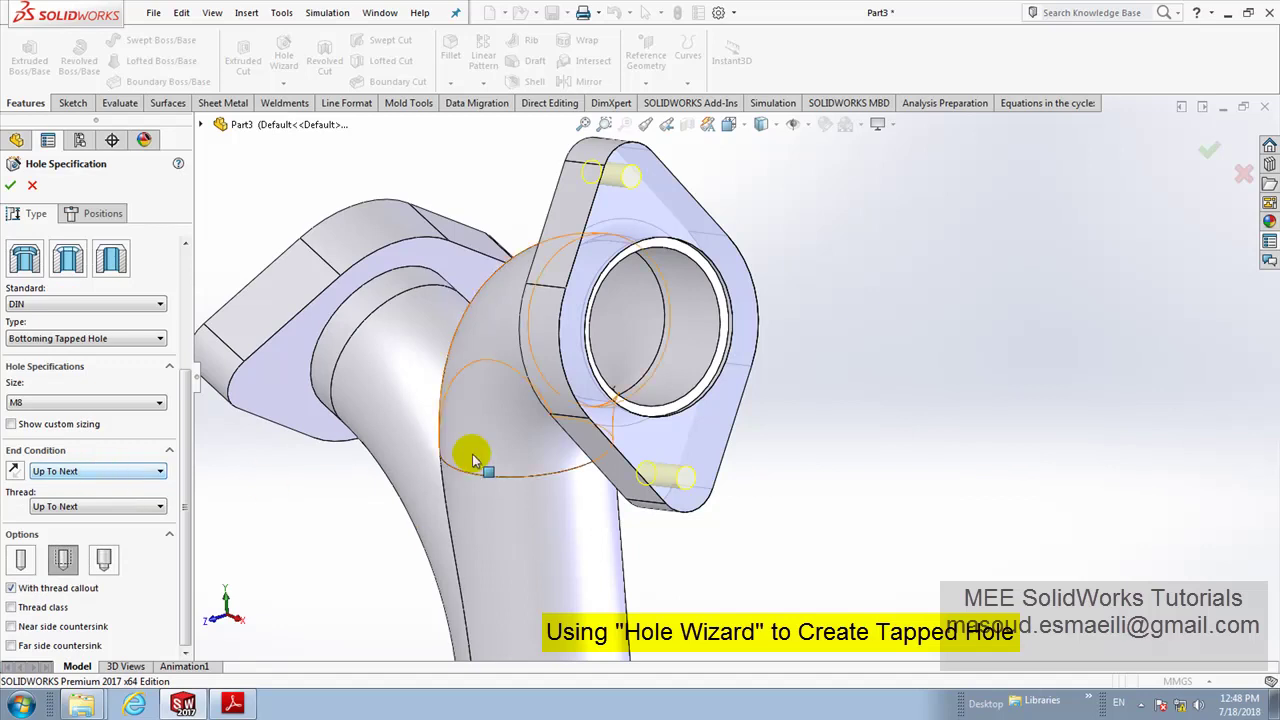
{"action": "mouse_move", "coordinate": [471, 457]}
{"action": "middle_mouse_down"}
{"action": "mouse_move", "coordinate": [625, 365]}
{"action": "mouse_move", "coordinate": [657, 374]}
{"action": "mouse_move", "coordinate": [557, 371]}
{"action": "mouse_move", "coordinate": [697, 223]}
{"action": "middle_mouse_up"}
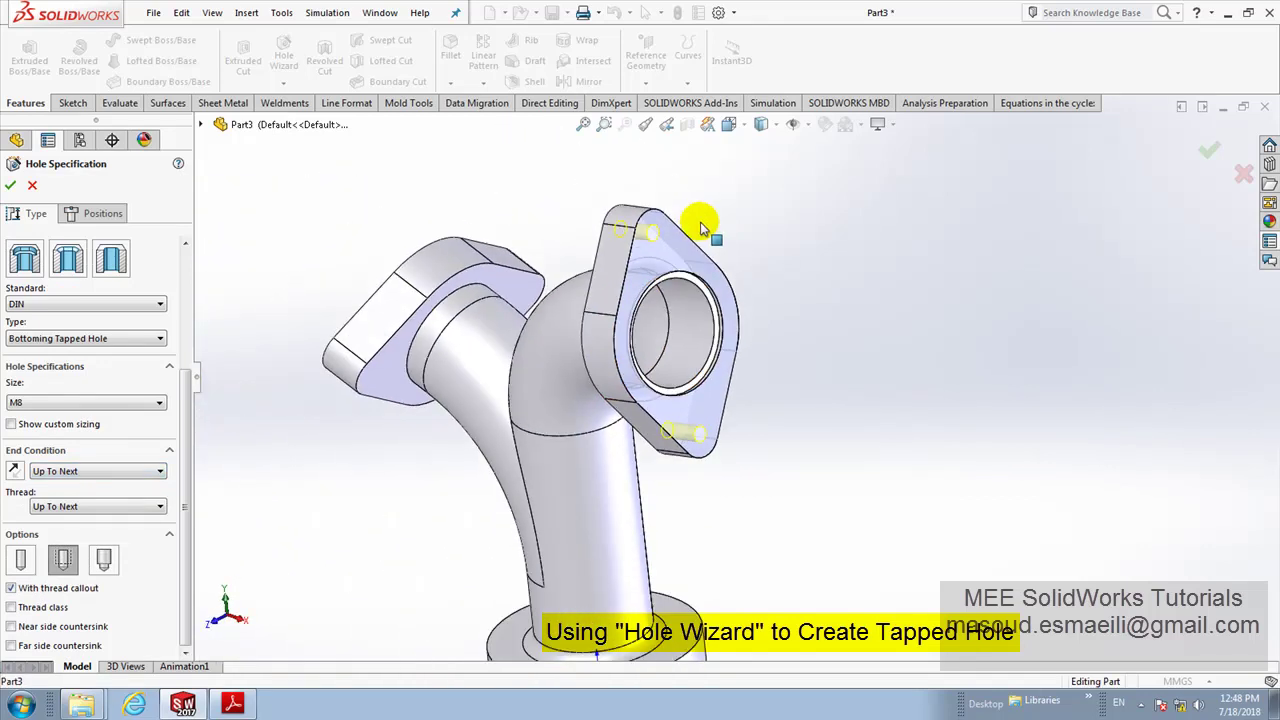
{"action": "scroll", "coordinate": [660, 313], "scroll_direction": "down", "scroll_amount": 3}
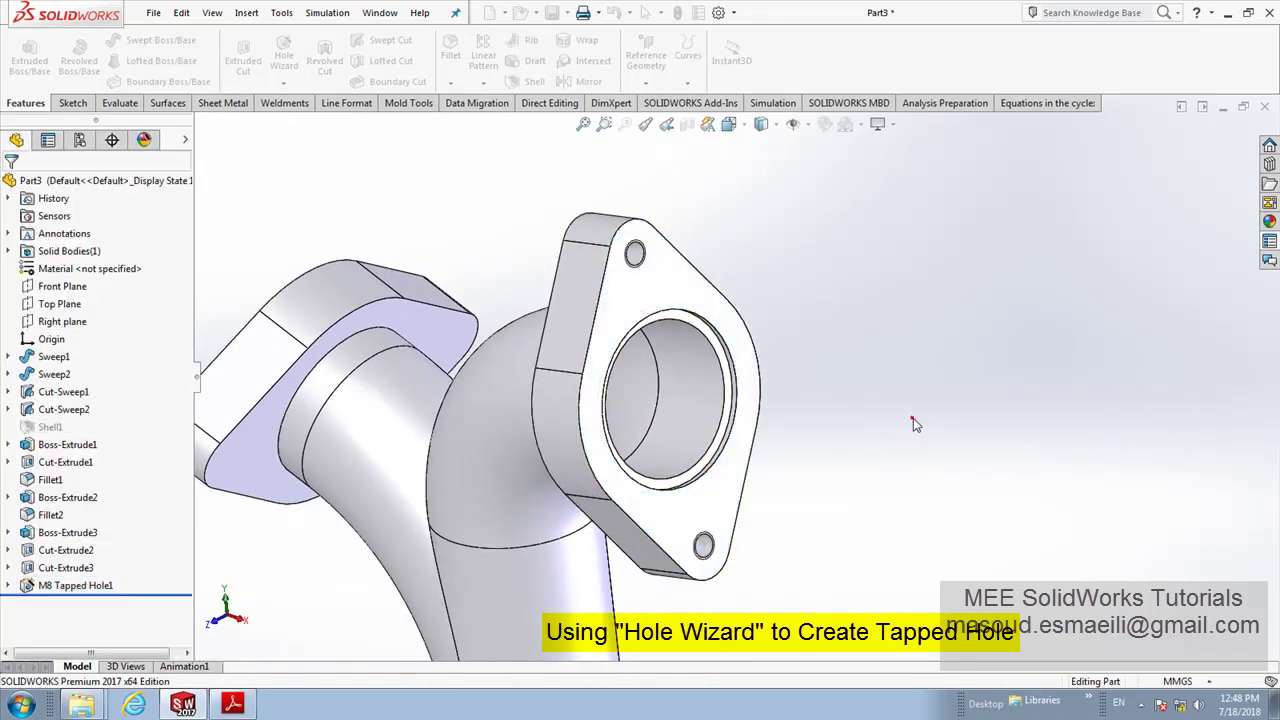
{"action": "scroll", "coordinate": [651, 477], "scroll_direction": "up", "scroll_amount": 3}
Step: Start Hole Wizard on the other flange face and place points at both lobe centres
{"action": "mouse_move", "coordinate": [651, 477]}
{"action": "middle_mouse_down"}
{"action": "mouse_move", "coordinate": [465, 371]}
{"action": "mouse_move", "coordinate": [640, 445]}
{"action": "middle_mouse_up"}
{"action": "scroll", "coordinate": [678, 470], "scroll_direction": "down", "scroll_amount": 3}
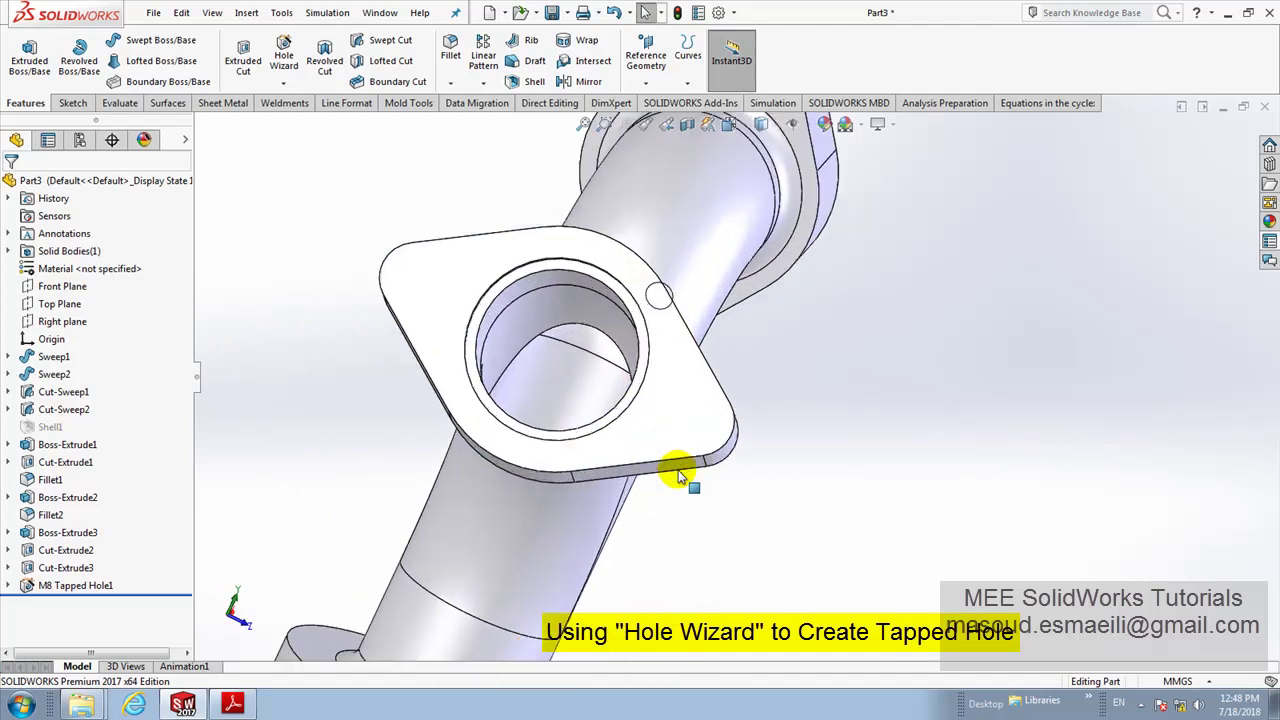
{"action": "left_click", "coordinate": [686, 430]}
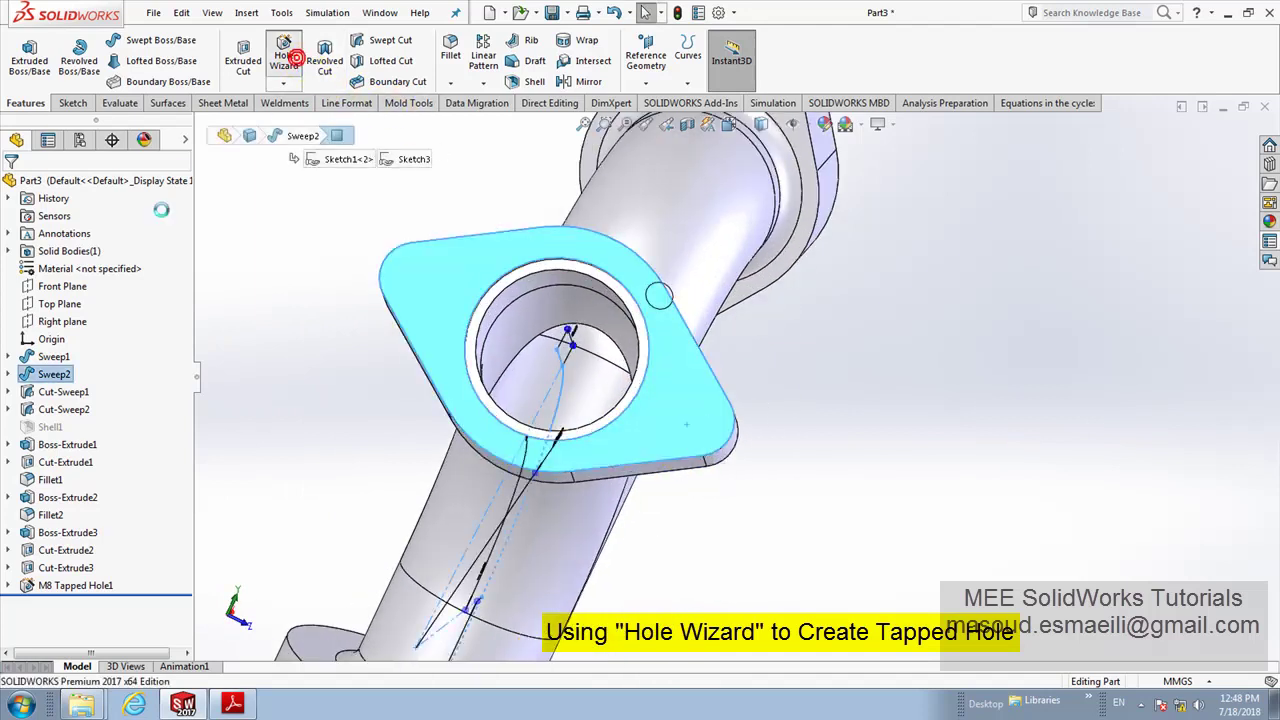
{"action": "left_click", "coordinate": [293, 56]}
{"action": "left_click", "coordinate": [103, 215]}
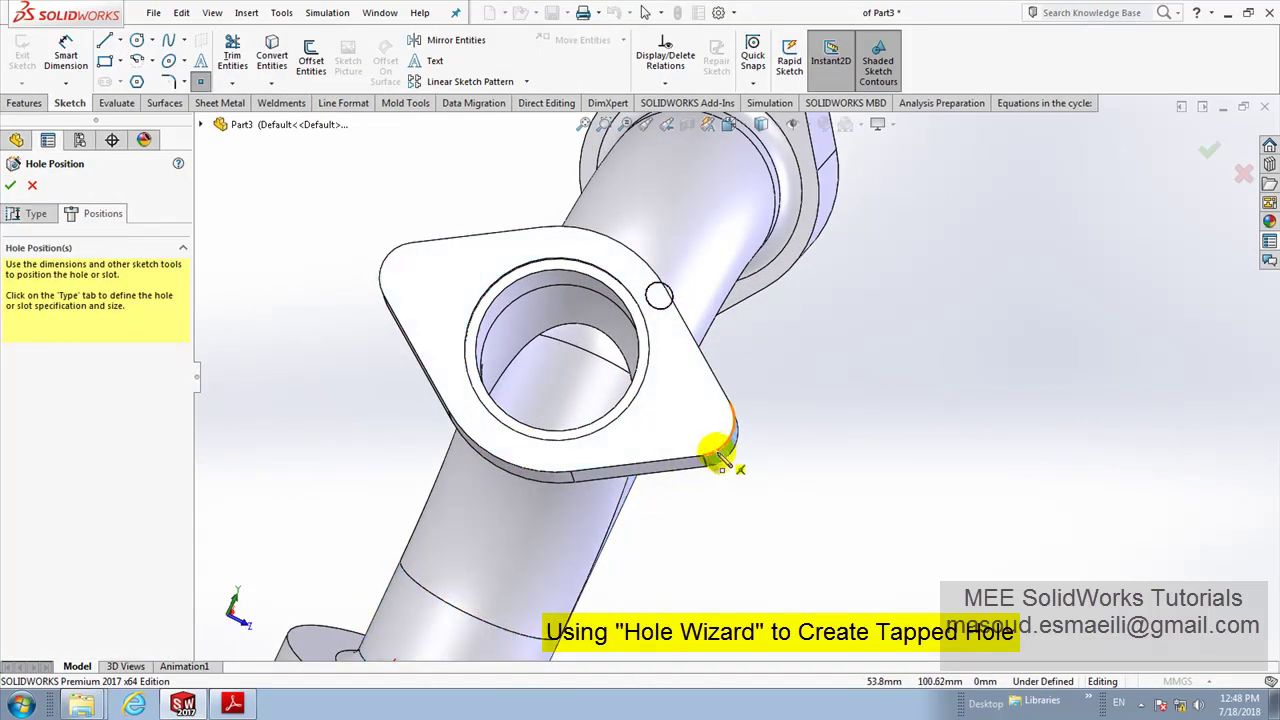
{"action": "left_click", "coordinate": [700, 421]}
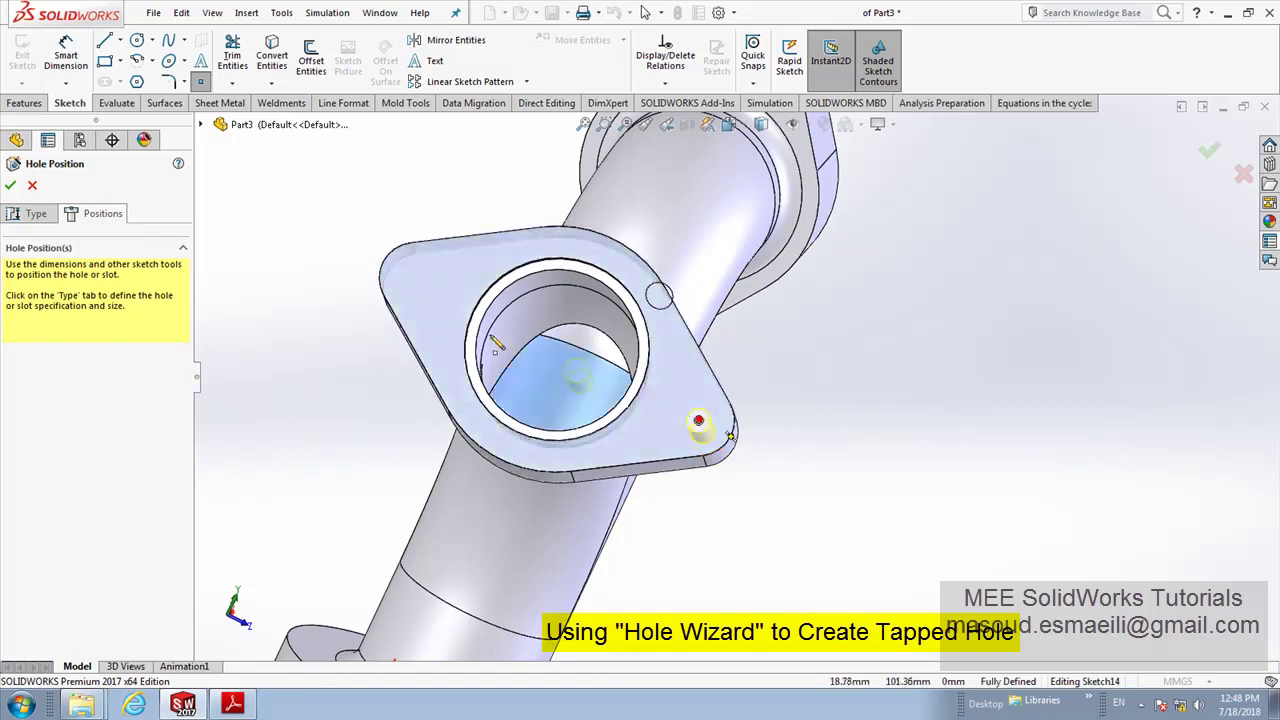
{"action": "left_click", "coordinate": [420, 276]}
{"action": "right_click", "coordinate": [420, 276]}
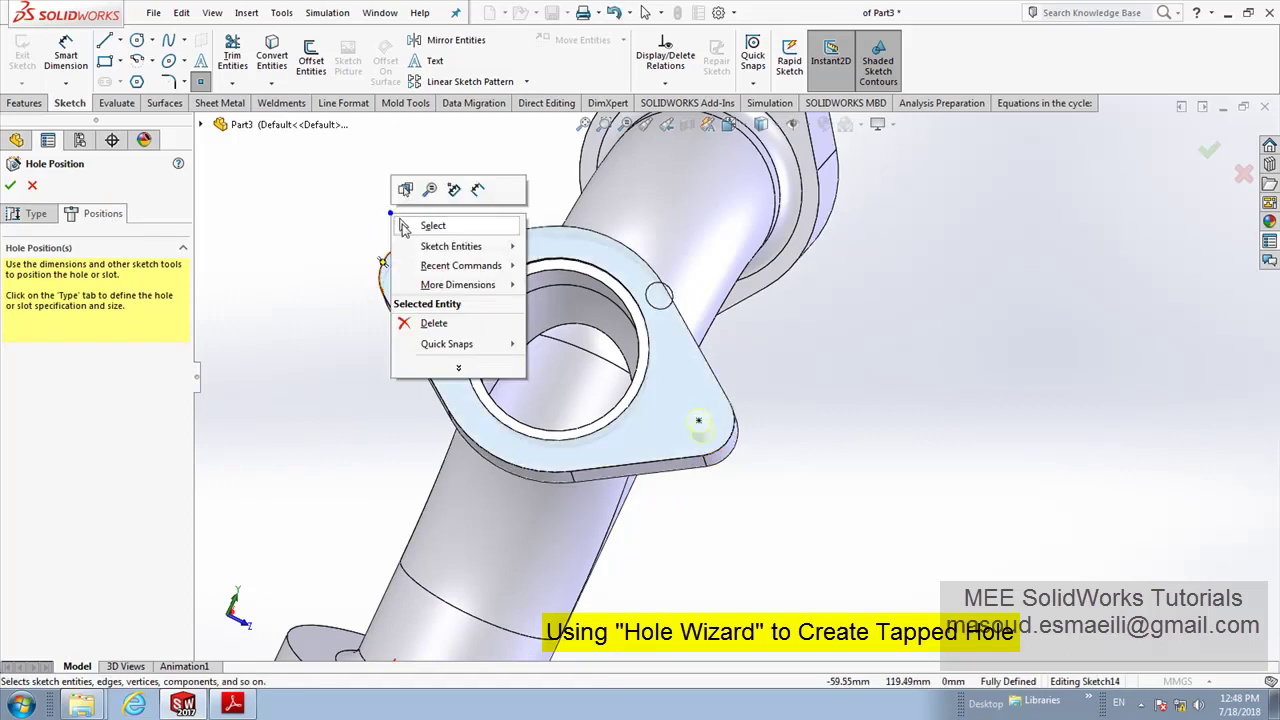
{"action": "left_click", "coordinate": [420, 223]}
Step: Confirm the M8 Up To Next holes as M8 Tapped Hole2 and return to isometric
{"action": "left_click", "coordinate": [30, 213]}
{"action": "scroll", "coordinate": [173, 458], "scroll_direction": "down", "scroll_amount": 1}
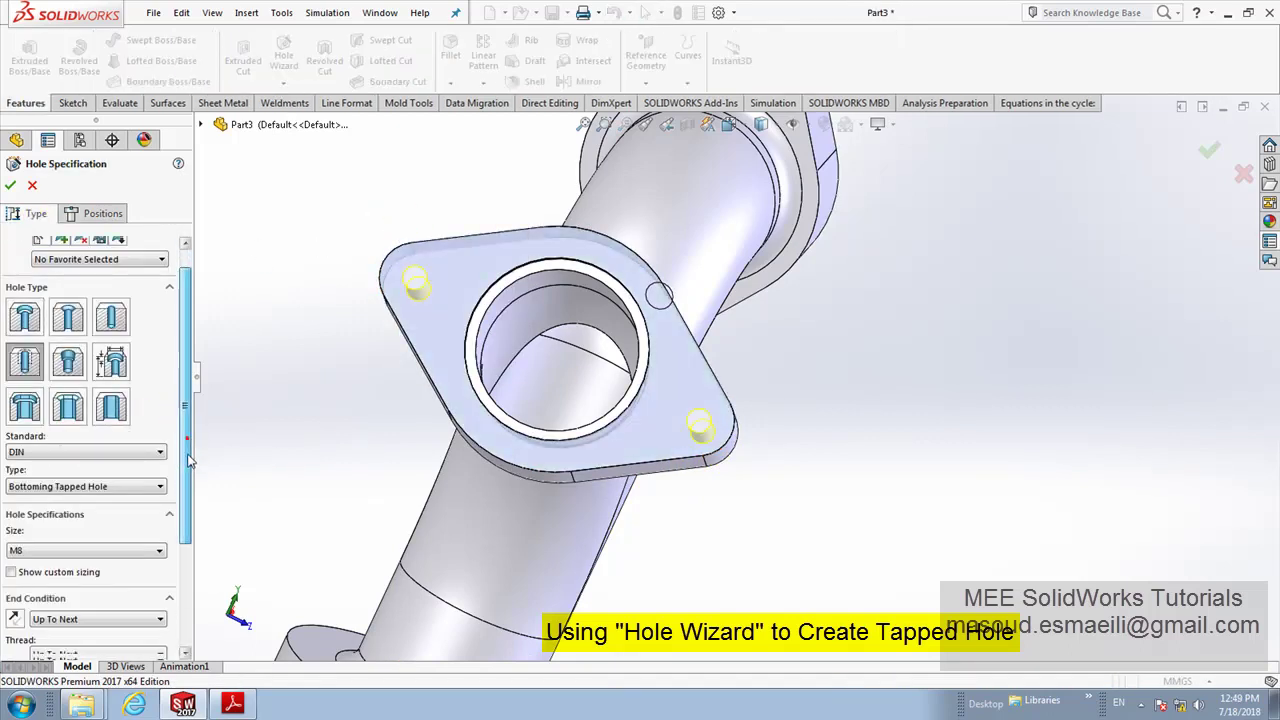
{"action": "scroll", "coordinate": [120, 420], "scroll_direction": "down", "scroll_amount": 2}
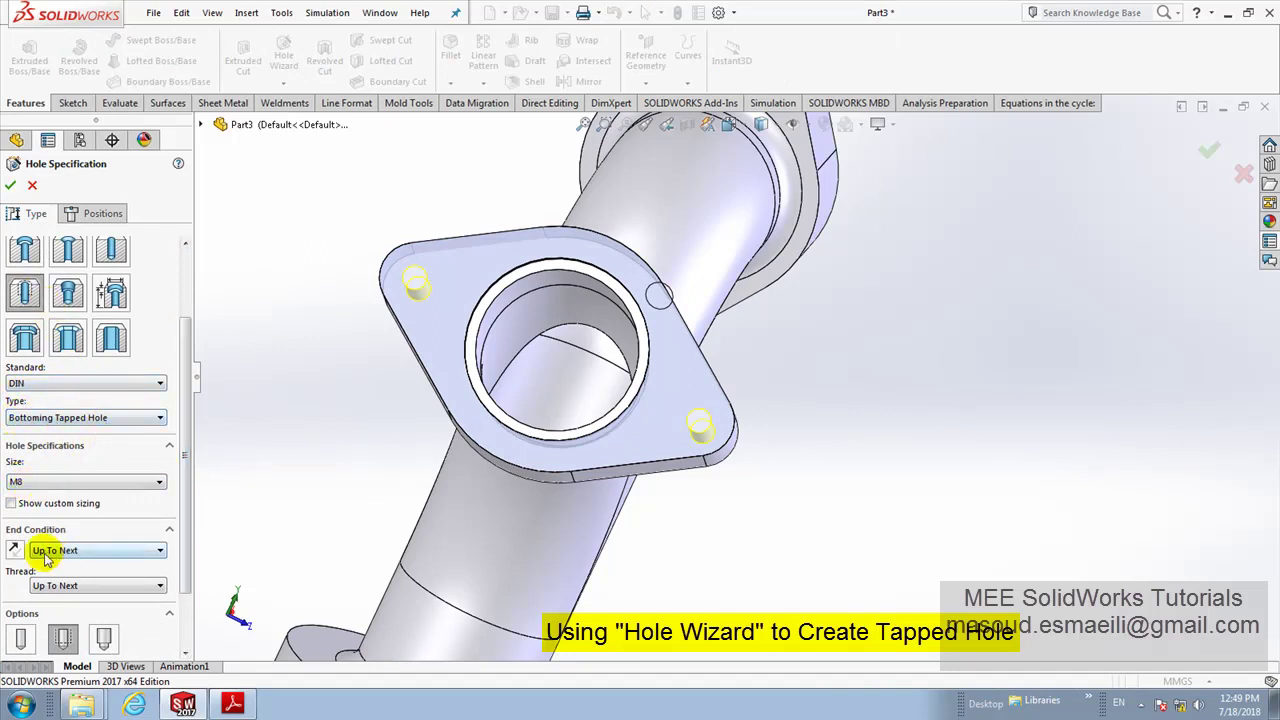
{"action": "left_click", "coordinate": [10, 185]}
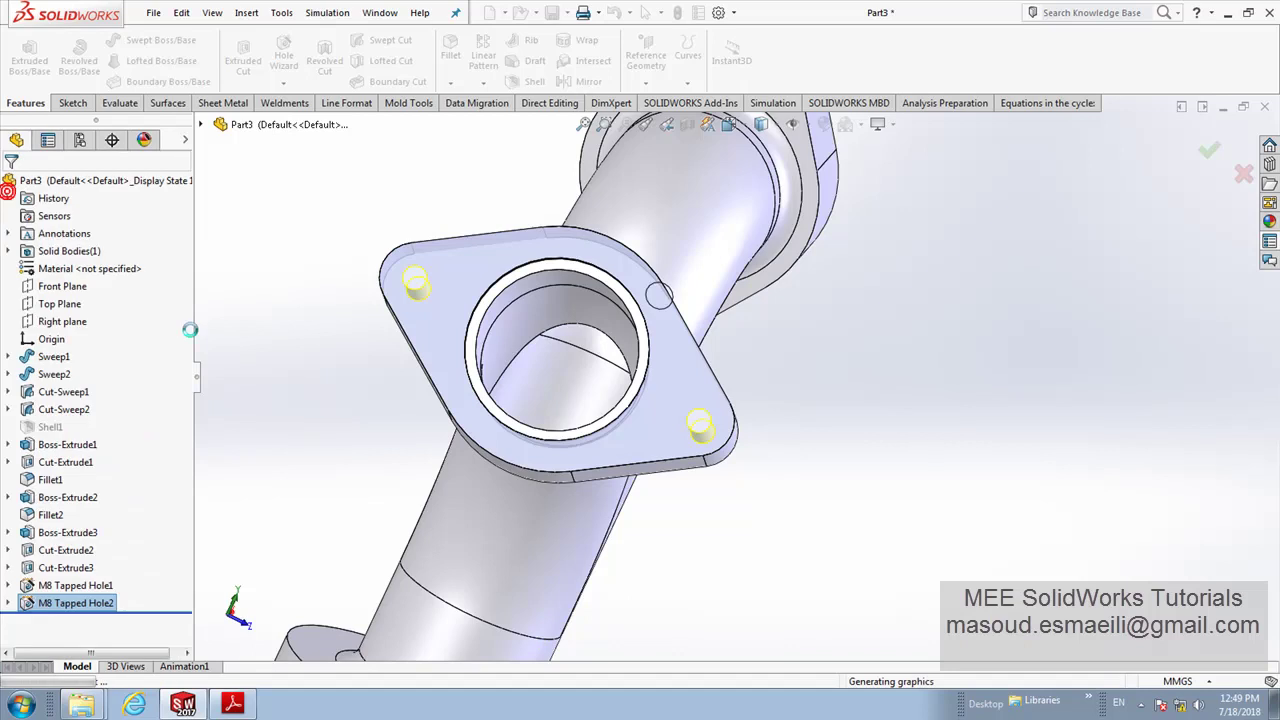
{"action": "key", "text": "ctrl+7"}
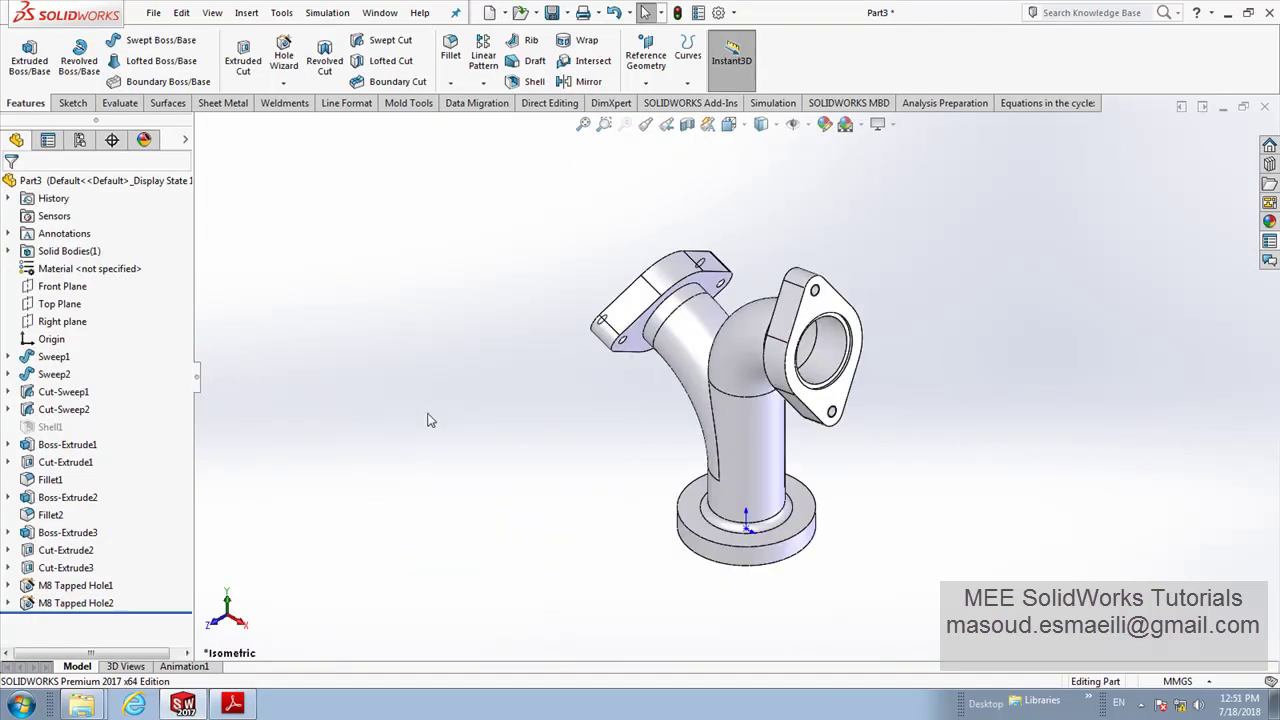
Step: Read section D-D's 6 x Ø6.6 counterbored holes on PCD 74 in the PDF
{"action": "left_click", "coordinate": [234, 702]}
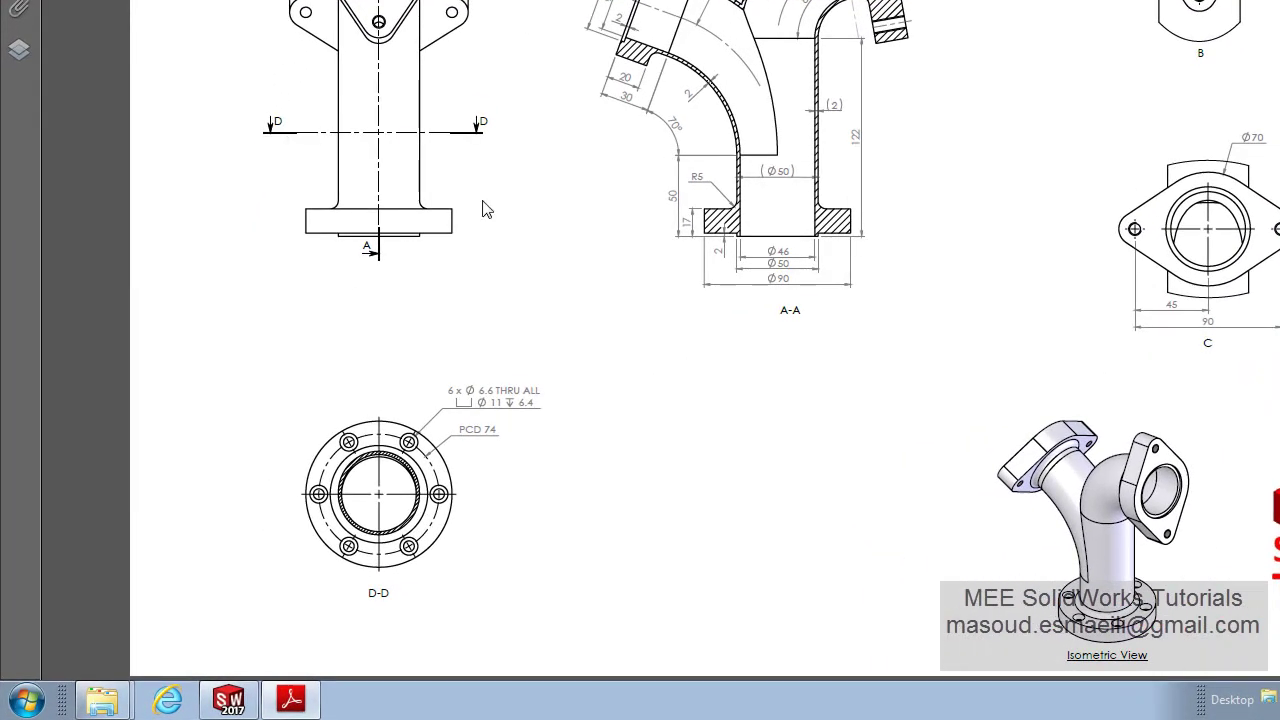
{"action": "double_click", "coordinate": [380, 598]}
{"action": "scroll", "coordinate": [367, 520], "scroll_direction": "up", "scroll_amount": 3, "text": "ctrl"}
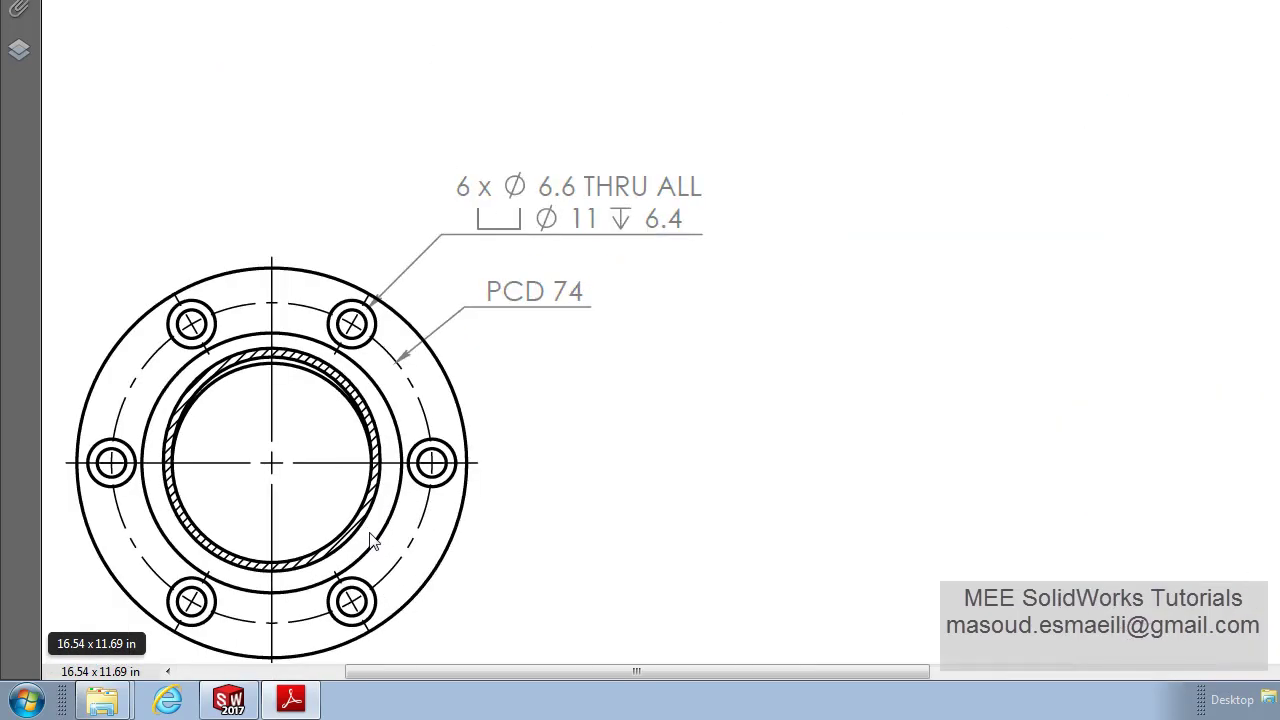
{"action": "left_click_drag", "start_coordinate": [440, 666], "coordinate": [385, 663]}
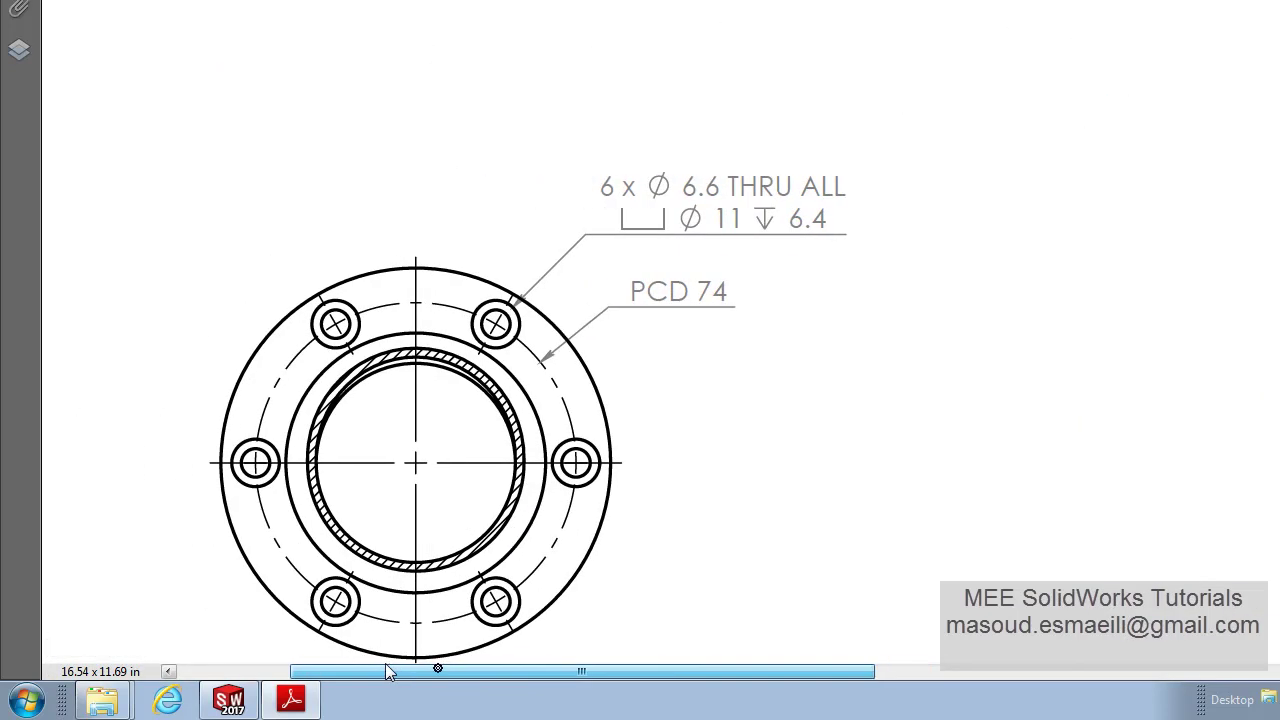
{"action": "left_click", "coordinate": [228, 703]}
Step: Start a Hole Wizard hole on the base flange top face, viewed normal, with one point
{"action": "left_click", "coordinate": [800, 517]}
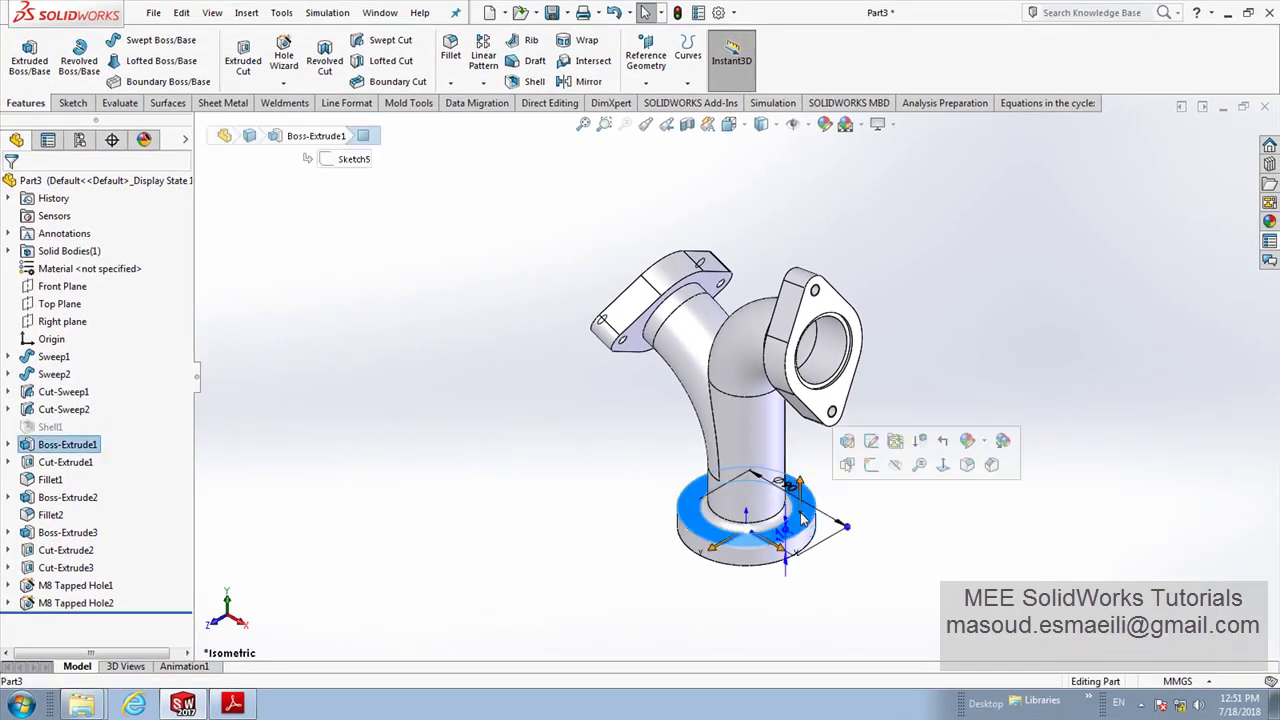
{"action": "left_click", "coordinate": [284, 56]}
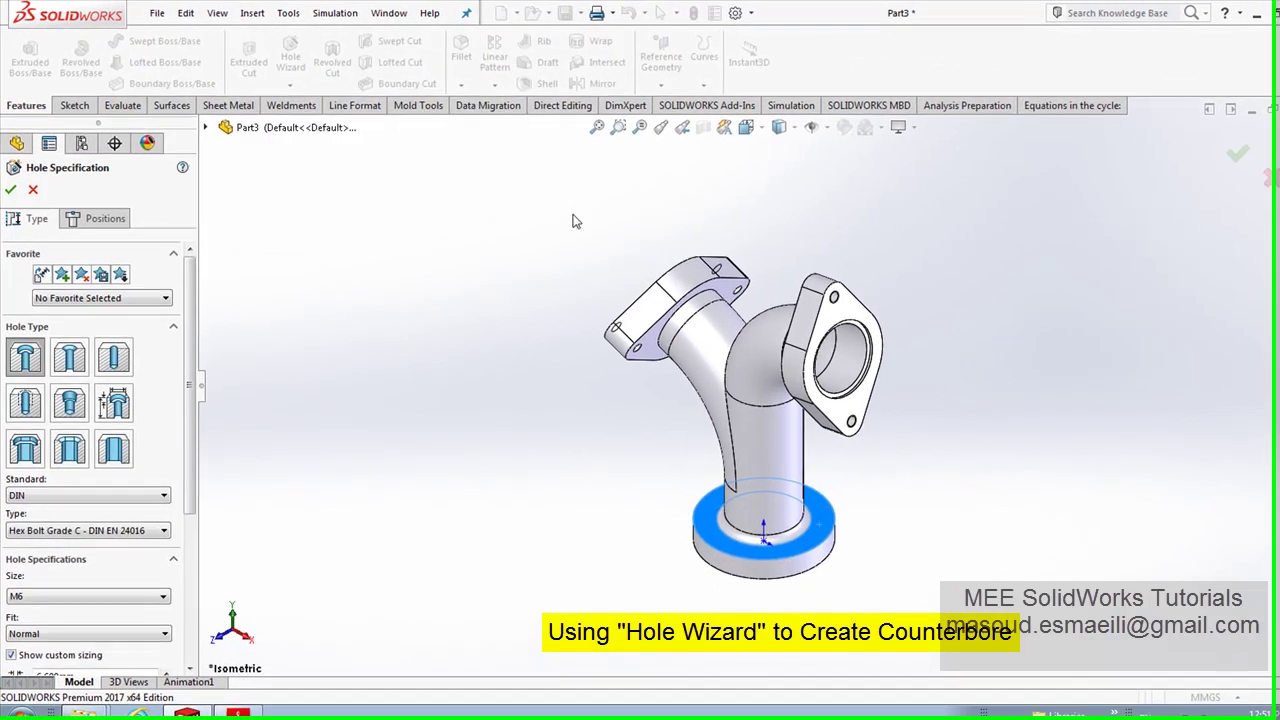
{"action": "left_click", "coordinate": [746, 127]}
{"action": "left_click", "coordinate": [844, 224]}
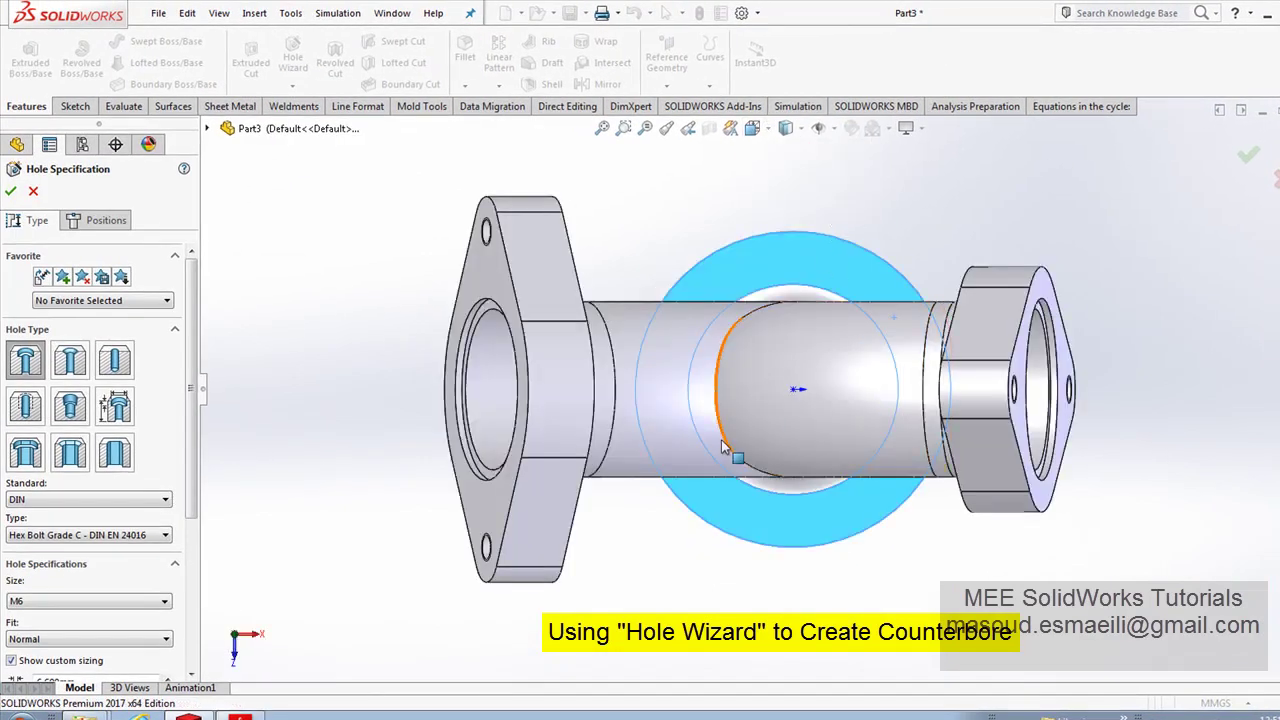
{"action": "left_click", "coordinate": [700, 492]}
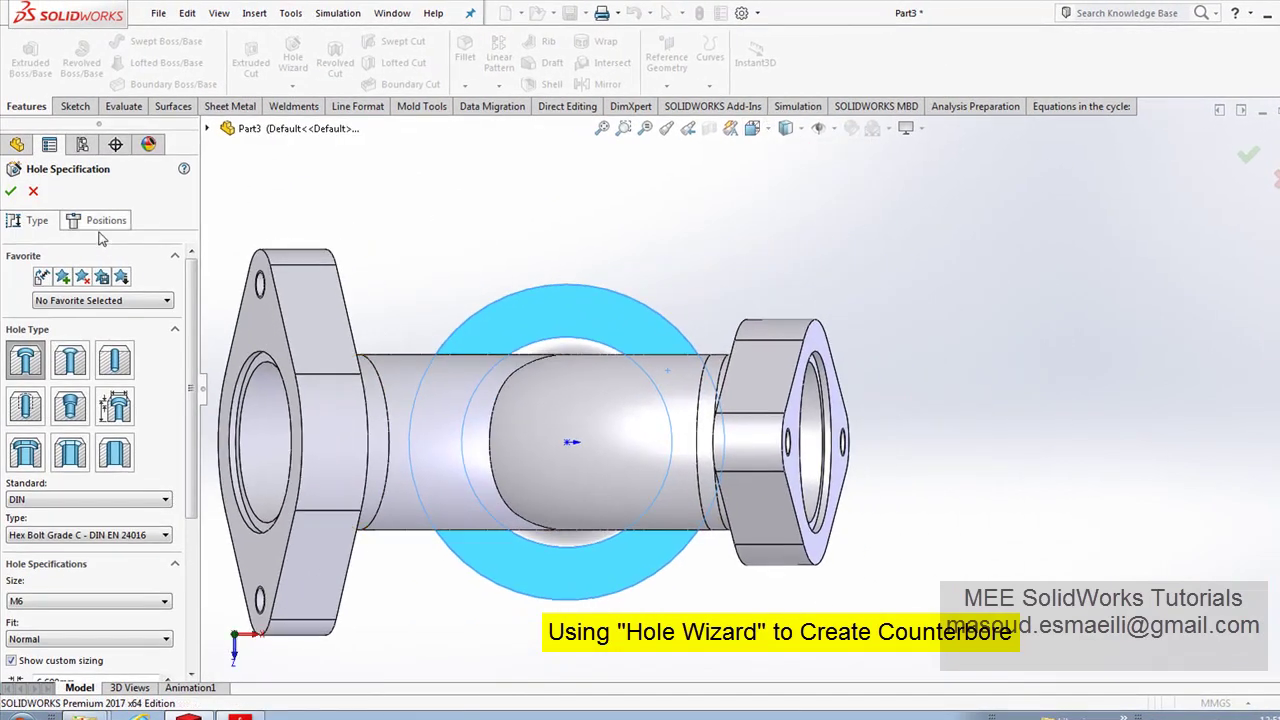
{"action": "left_click", "coordinate": [567, 314]}
{"action": "right_click", "coordinate": [597, 218]}
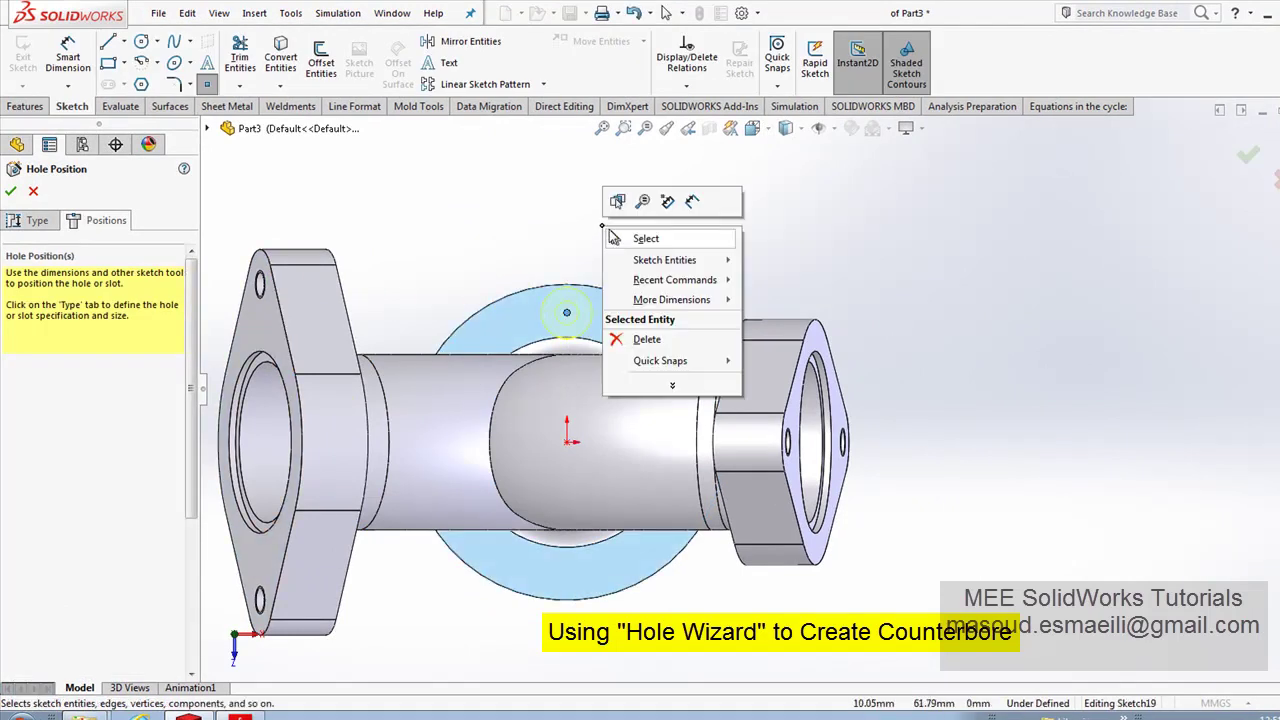
{"action": "left_click", "coordinate": [614, 234]}
Step: Make the hole point vertical with the part origin
{"action": "left_click", "coordinate": [566, 315]}
{"action": "key", "text": "Escape"}
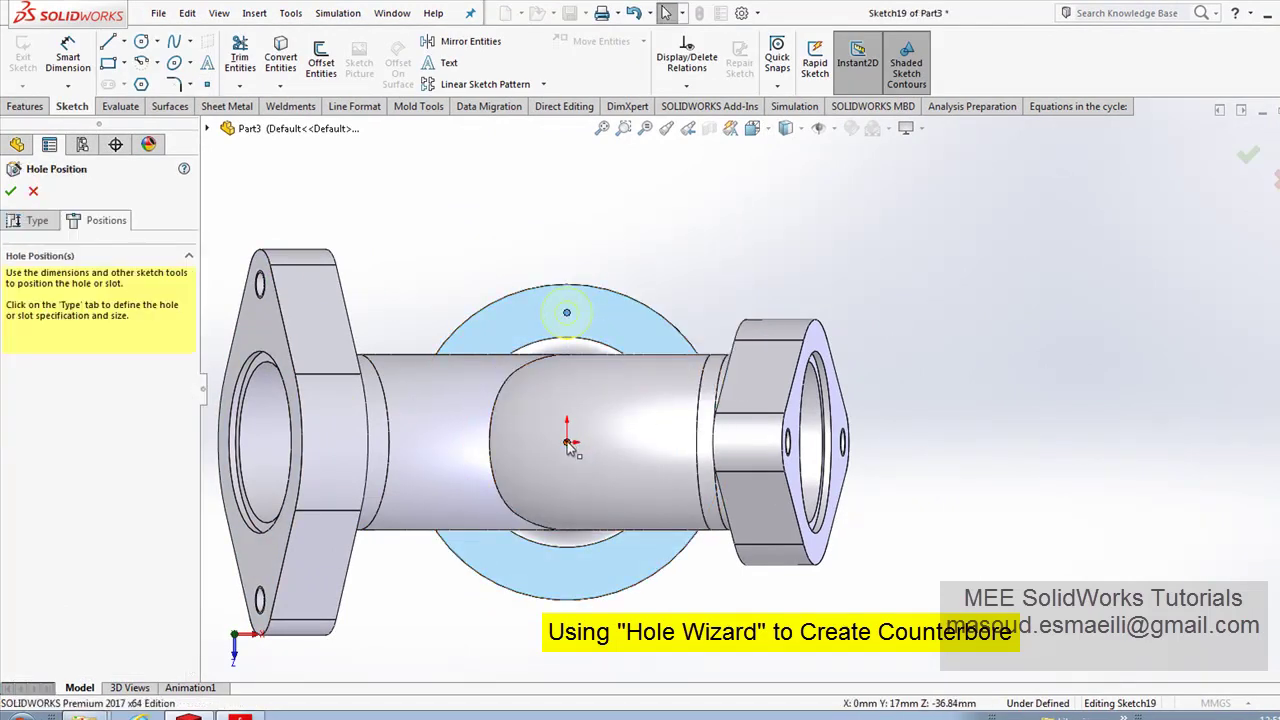
{"action": "left_click", "coordinate": [566, 314]}
{"action": "left_click", "coordinate": [566, 425], "text": "ctrl"}
{"action": "left_click", "coordinate": [640, 380]}
{"action": "key", "text": "Escape"}
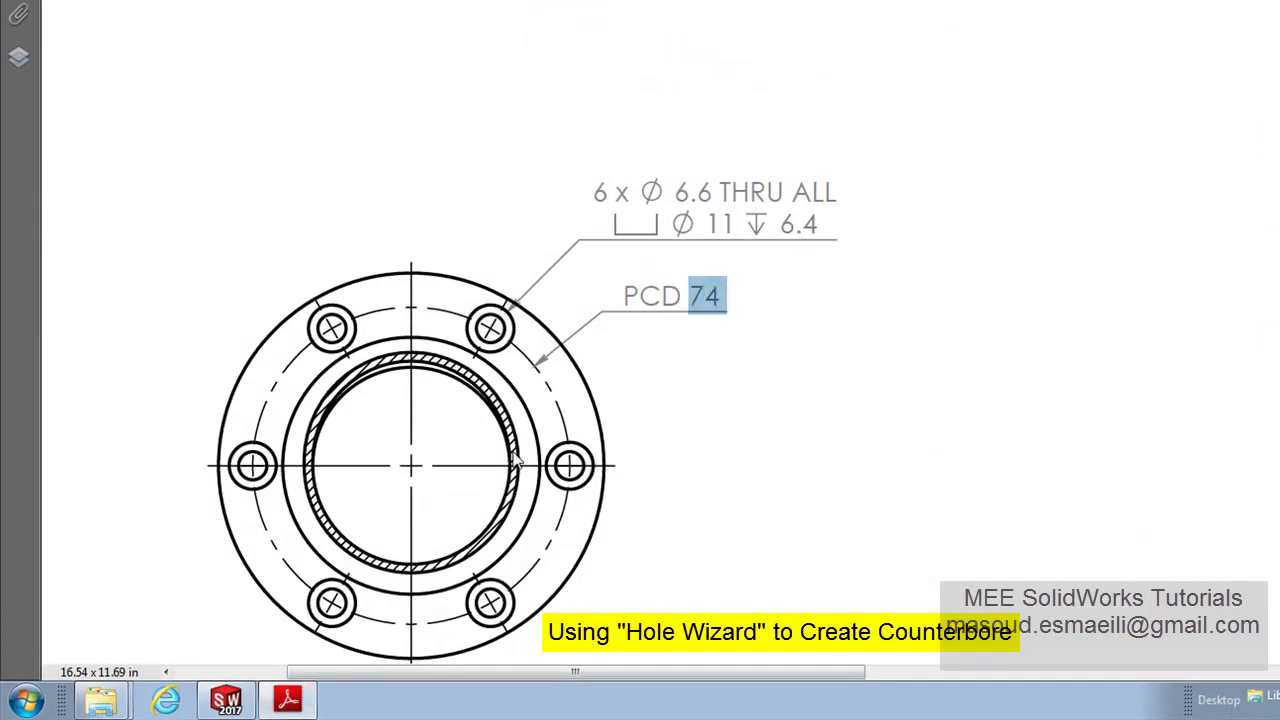
{"action": "left_click", "coordinate": [228, 703]}
Step: Dimension the hole point 37 mm above the origin
{"action": "right_click", "coordinate": [604, 125]}
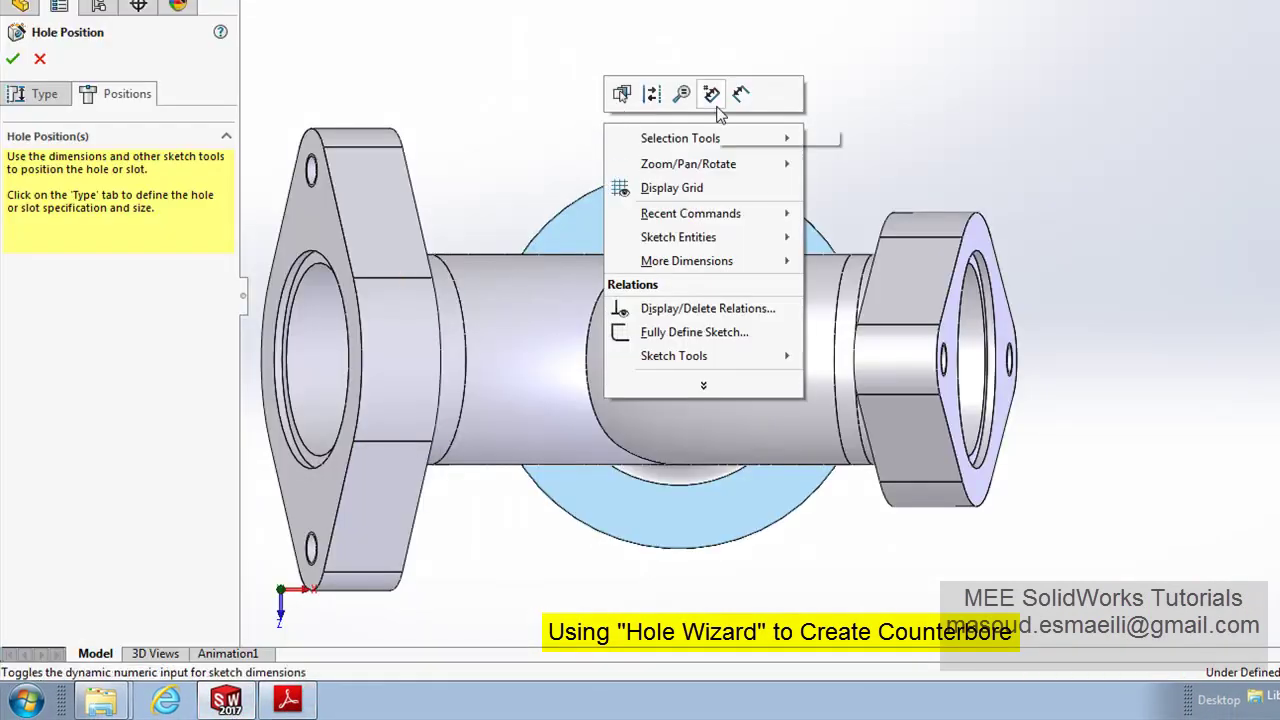
{"action": "left_click", "coordinate": [733, 91]}
{"action": "left_click", "coordinate": [680, 360]}
{"action": "left_click", "coordinate": [678, 205]}
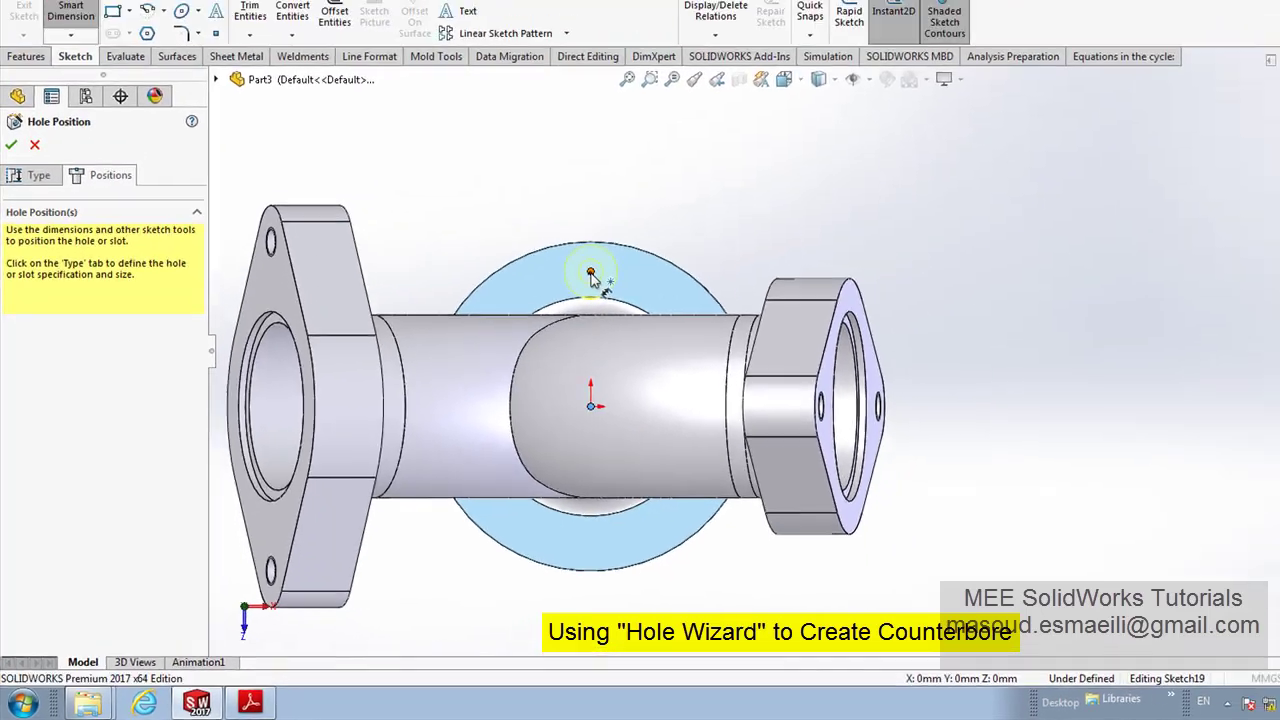
{"action": "left_click", "coordinate": [552, 159]}
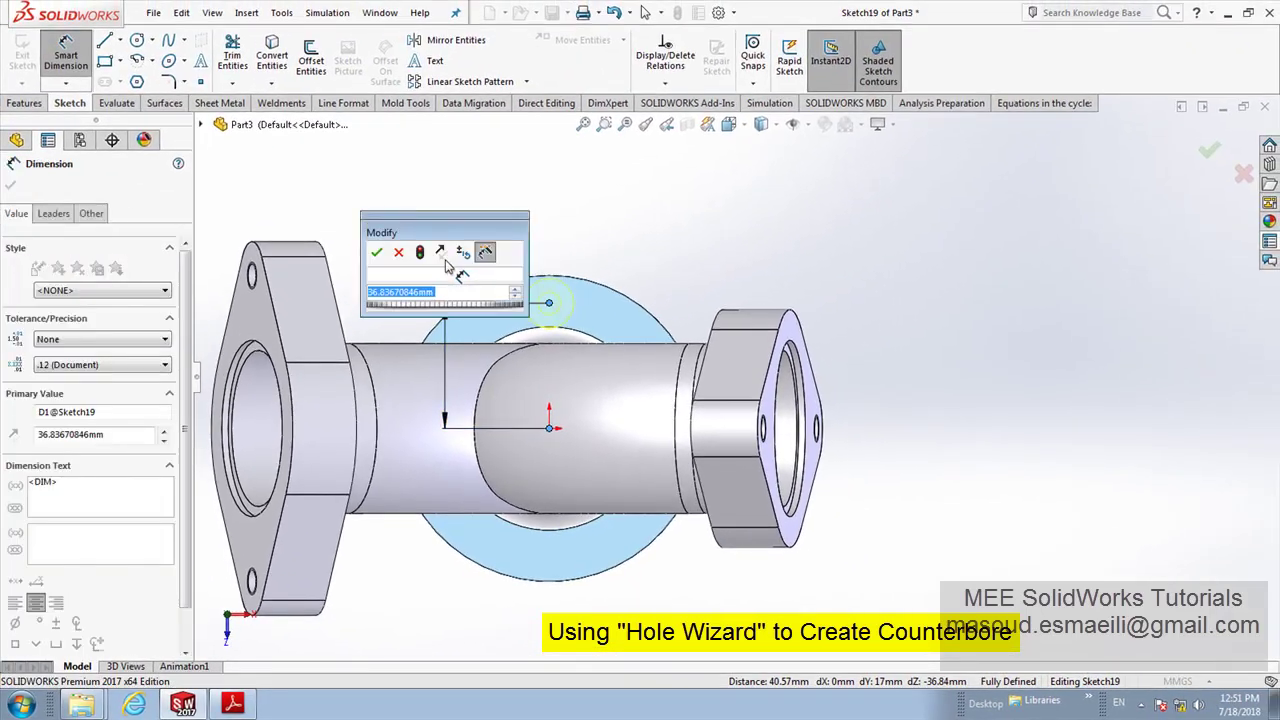
{"action": "type", "text": "37"}
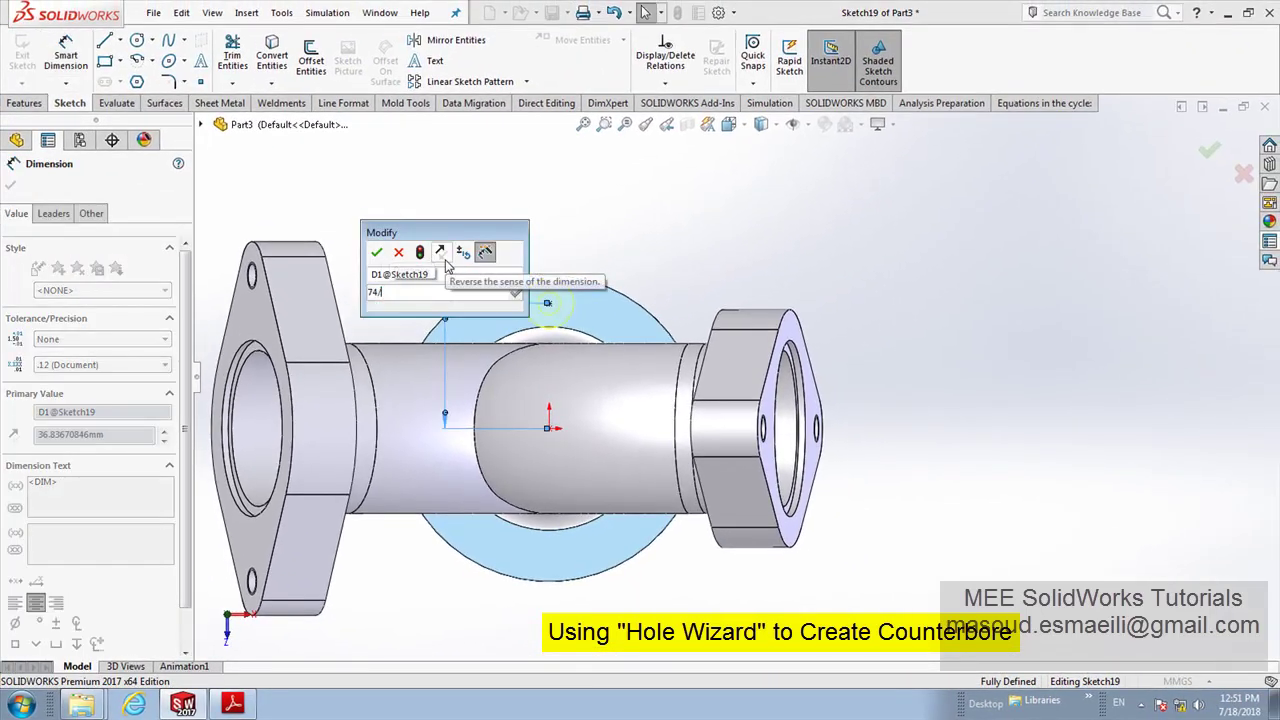
{"action": "key", "text": "Return"}
{"action": "right_click", "coordinate": [550, 222]}
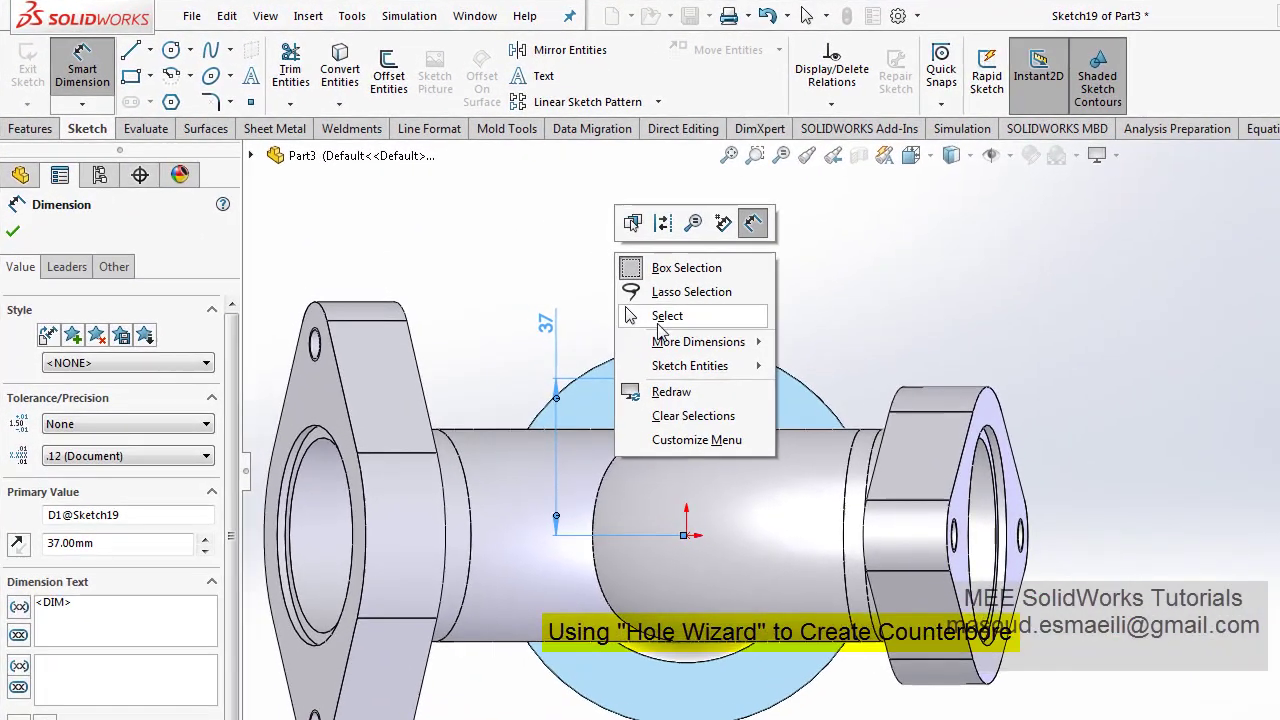
Step: Set the counterbore type to Hex Socket Head DIN 6912, size M6
{"action": "left_click", "coordinate": [590, 280]}
{"action": "left_click", "coordinate": [20, 267]}
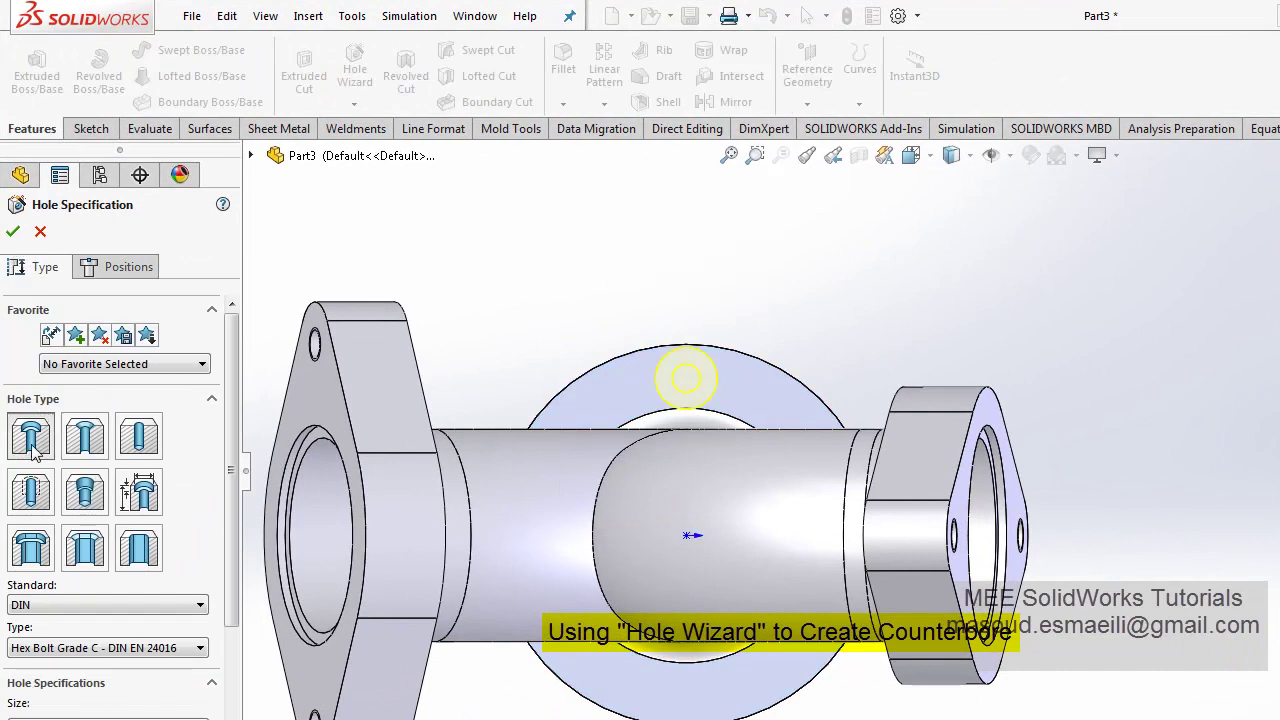
{"action": "scroll", "coordinate": [236, 538], "scroll_direction": "down", "scroll_amount": 3}
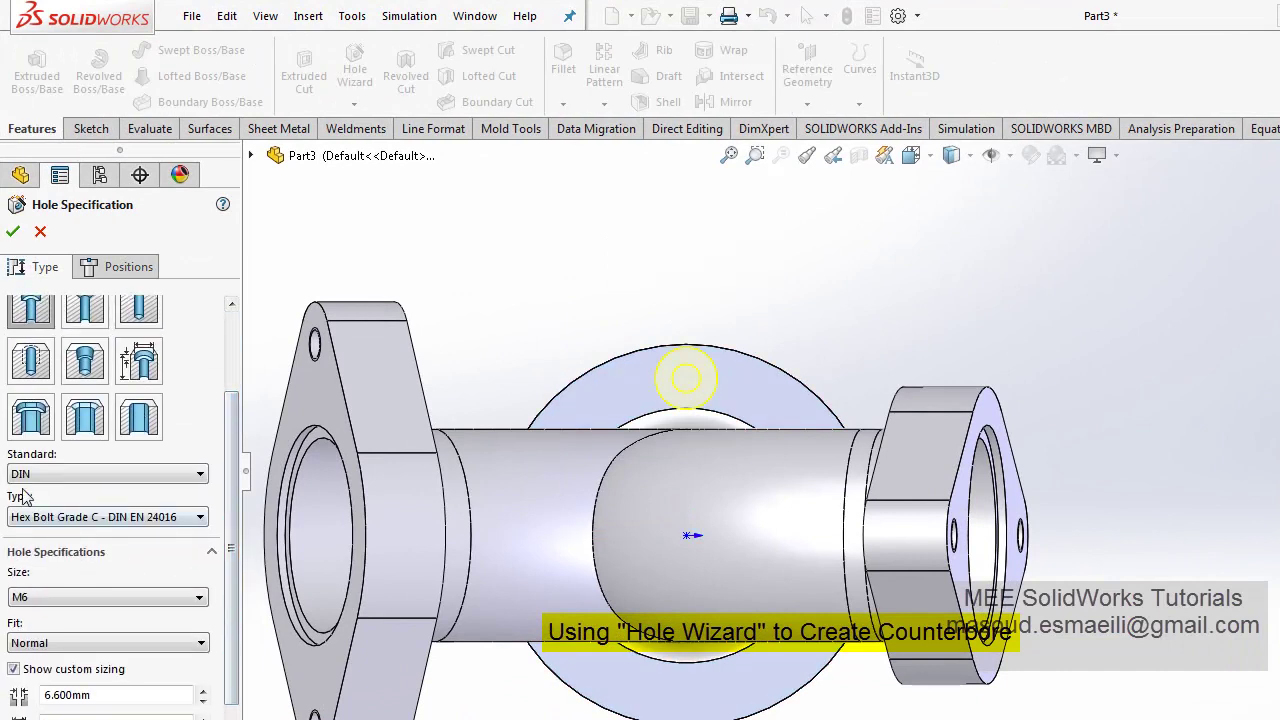
{"action": "left_click", "coordinate": [175, 517]}
{"action": "left_click", "coordinate": [183, 597]}
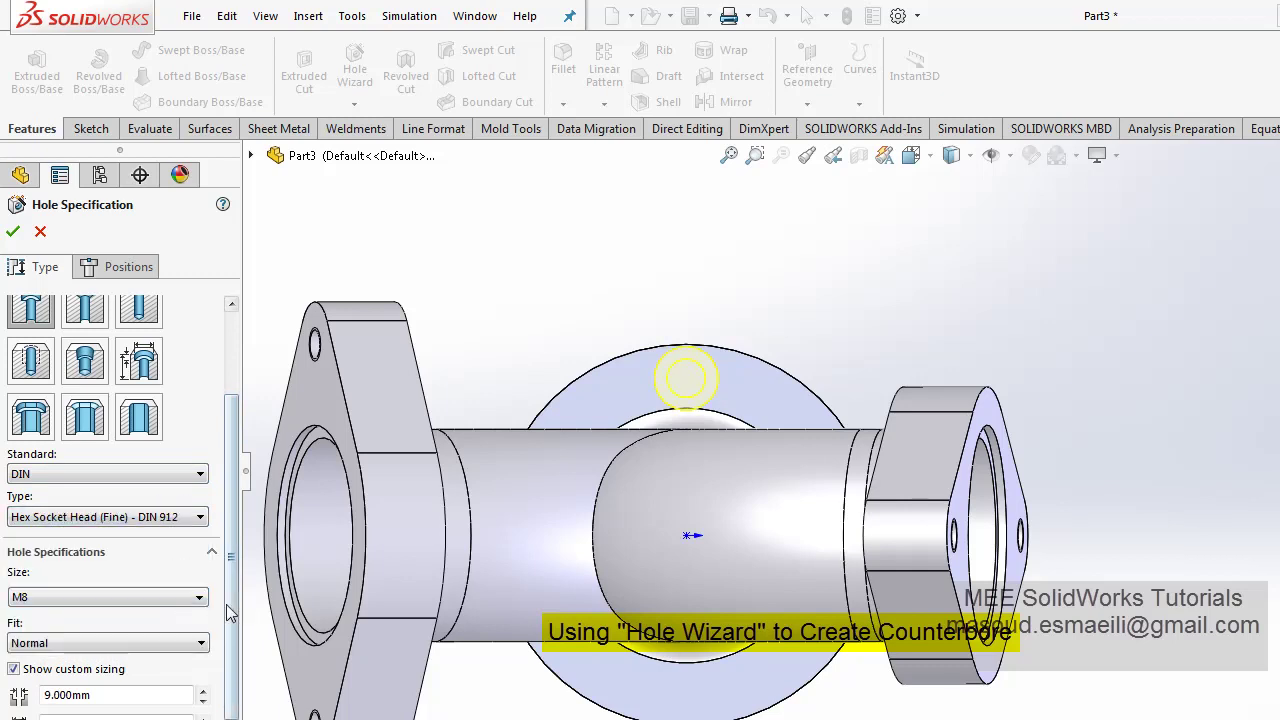
{"action": "scroll", "coordinate": [228, 613], "scroll_direction": "down", "scroll_amount": 1}
{"action": "left_click", "coordinate": [172, 566]}
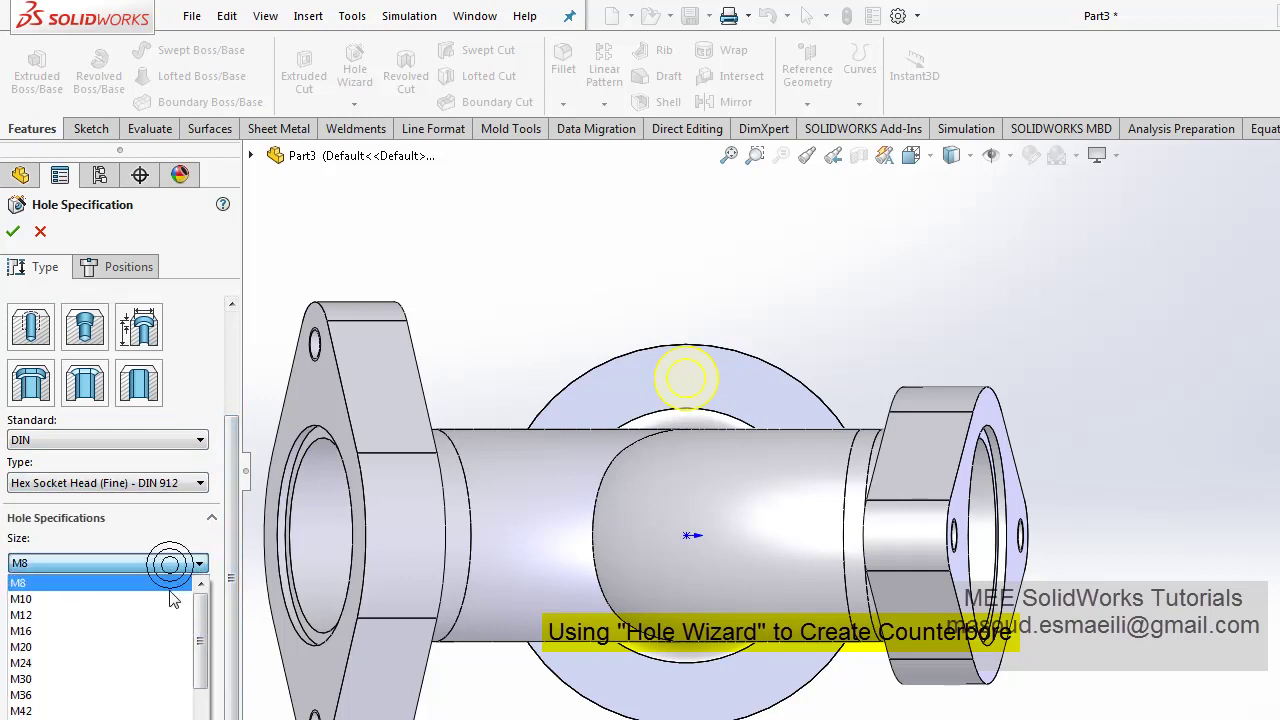
{"action": "left_click", "coordinate": [181, 500]}
{"action": "left_click", "coordinate": [184, 484]}
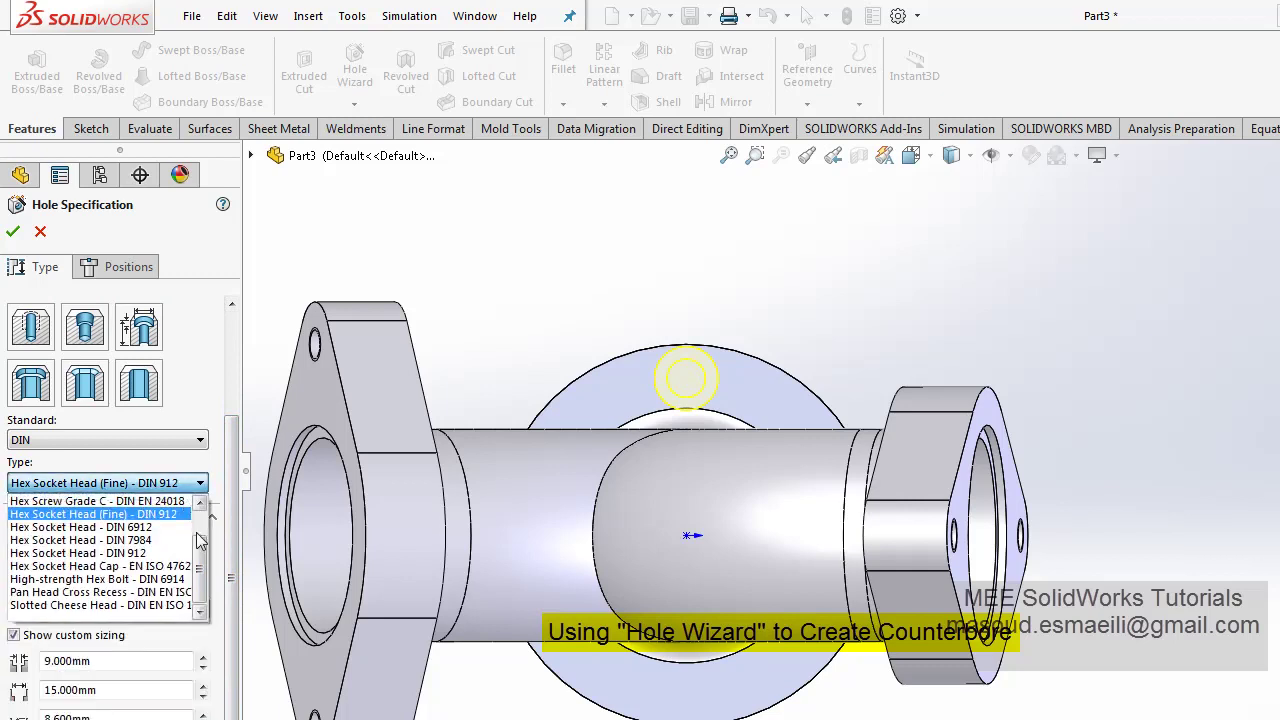
{"action": "left_click", "coordinate": [100, 527]}
{"action": "left_click", "coordinate": [170, 564]}
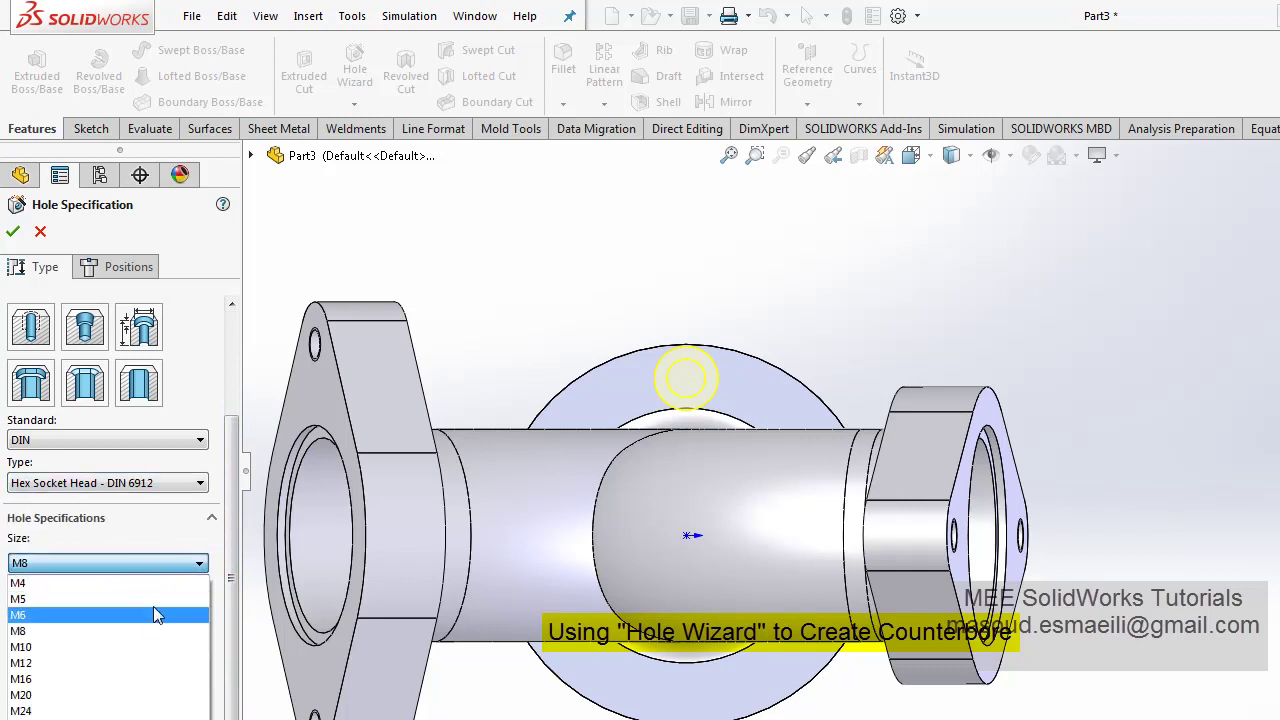
{"action": "left_click", "coordinate": [157, 614]}
{"action": "scroll", "coordinate": [213, 615], "scroll_direction": "down", "scroll_amount": 1}
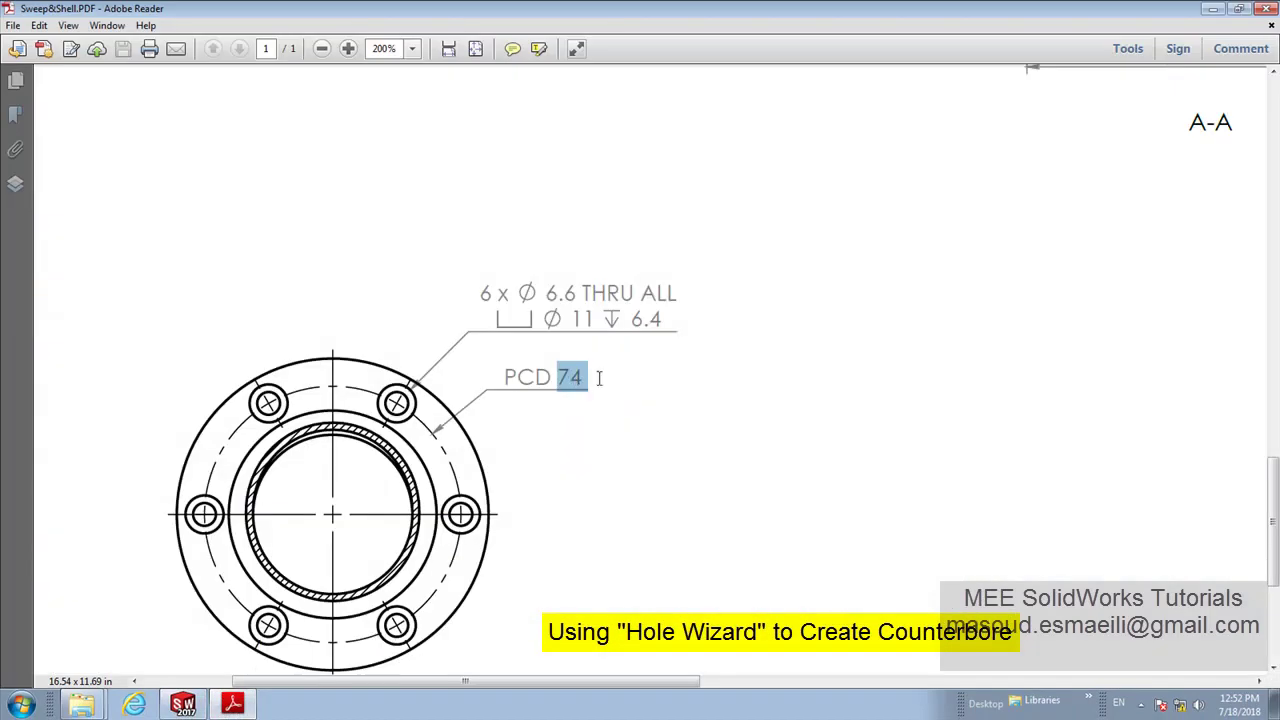
Step: Return from the PDF callout to the hole settings in SOLIDWORKS
{"action": "left_click", "coordinate": [184, 705]}
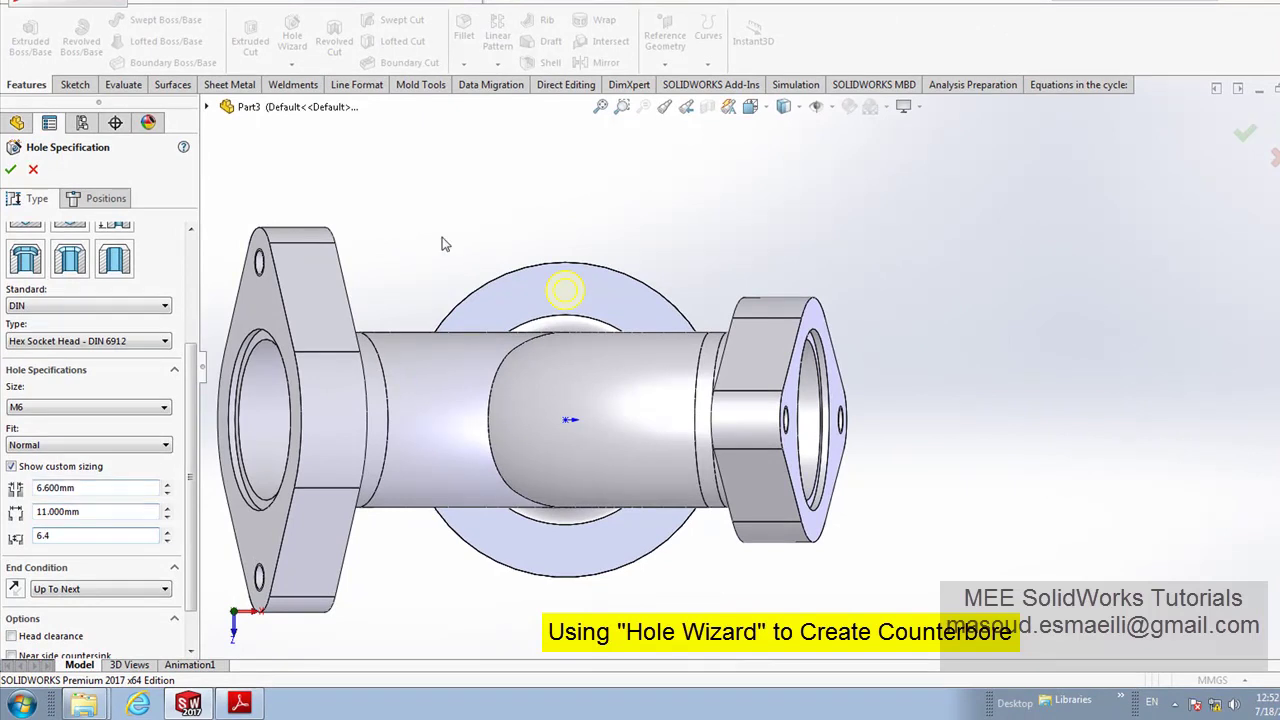
Step: Confirm the 6.4 mm counterbore depth, create the hole, and switch to isometric
{"action": "key", "text": "Return"}
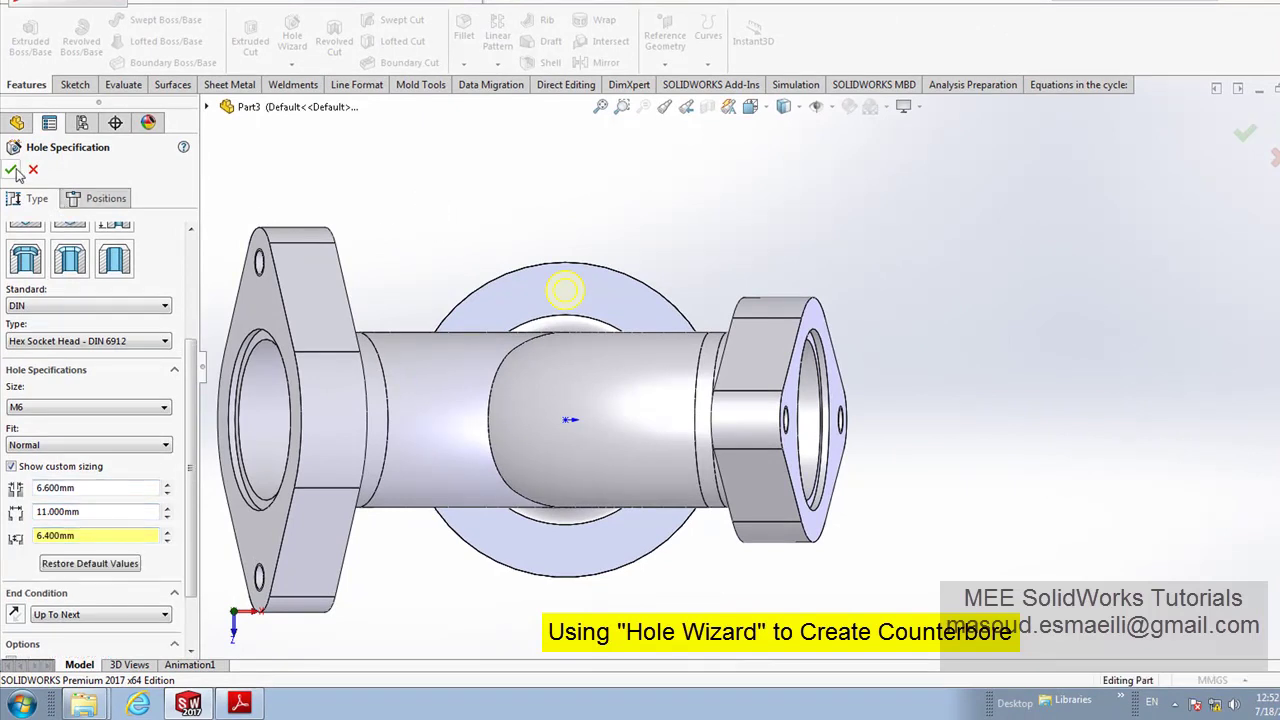
{"action": "left_click", "coordinate": [11, 170]}
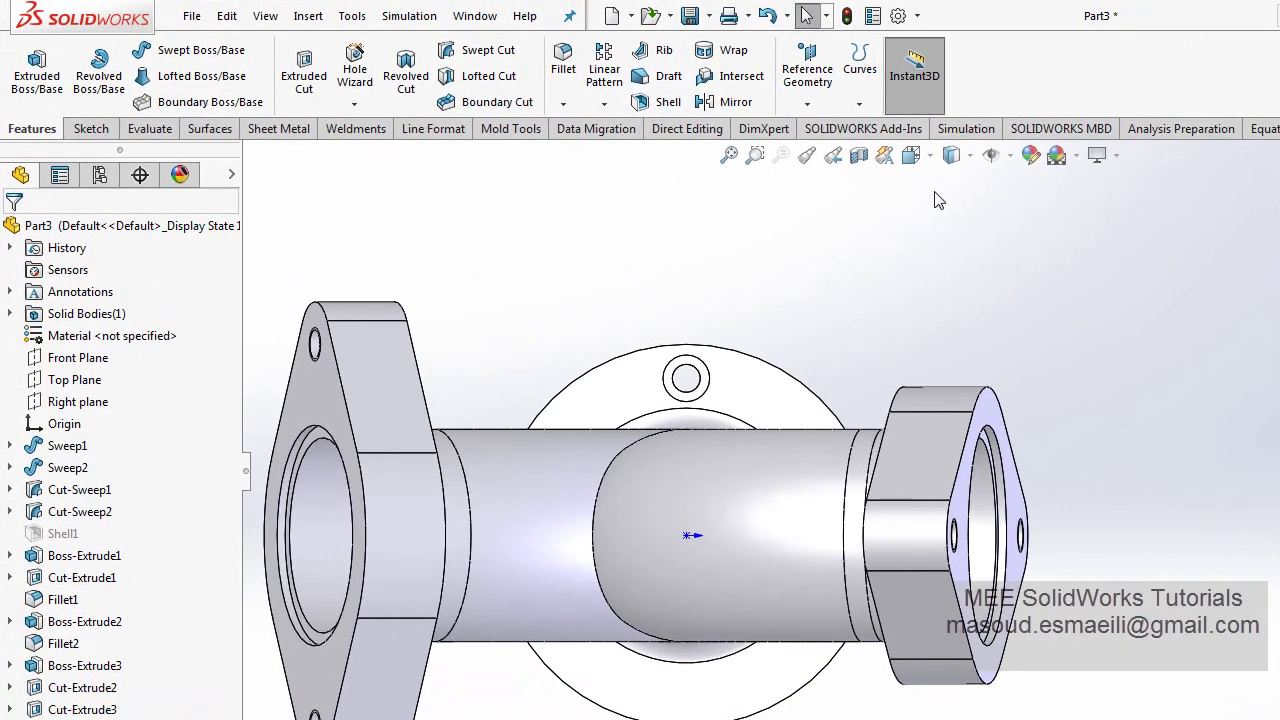
{"action": "left_click", "coordinate": [911, 155]}
{"action": "left_click", "coordinate": [1016, 305]}
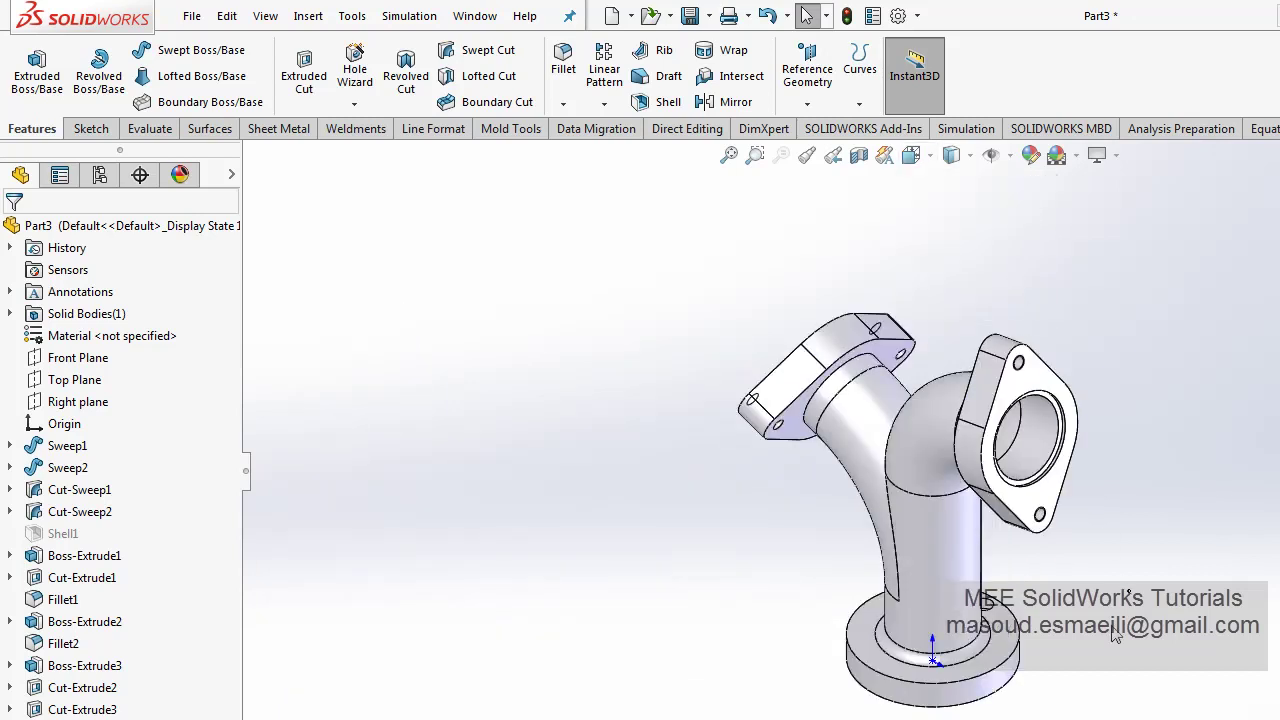
Step: Zoom to the new hole and recheck the drawing's six-hole count
{"action": "scroll", "coordinate": [1115, 635], "scroll_direction": "down", "scroll_amount": 1}
{"action": "scroll", "coordinate": [1110, 640], "scroll_direction": "down", "scroll_amount": 2}
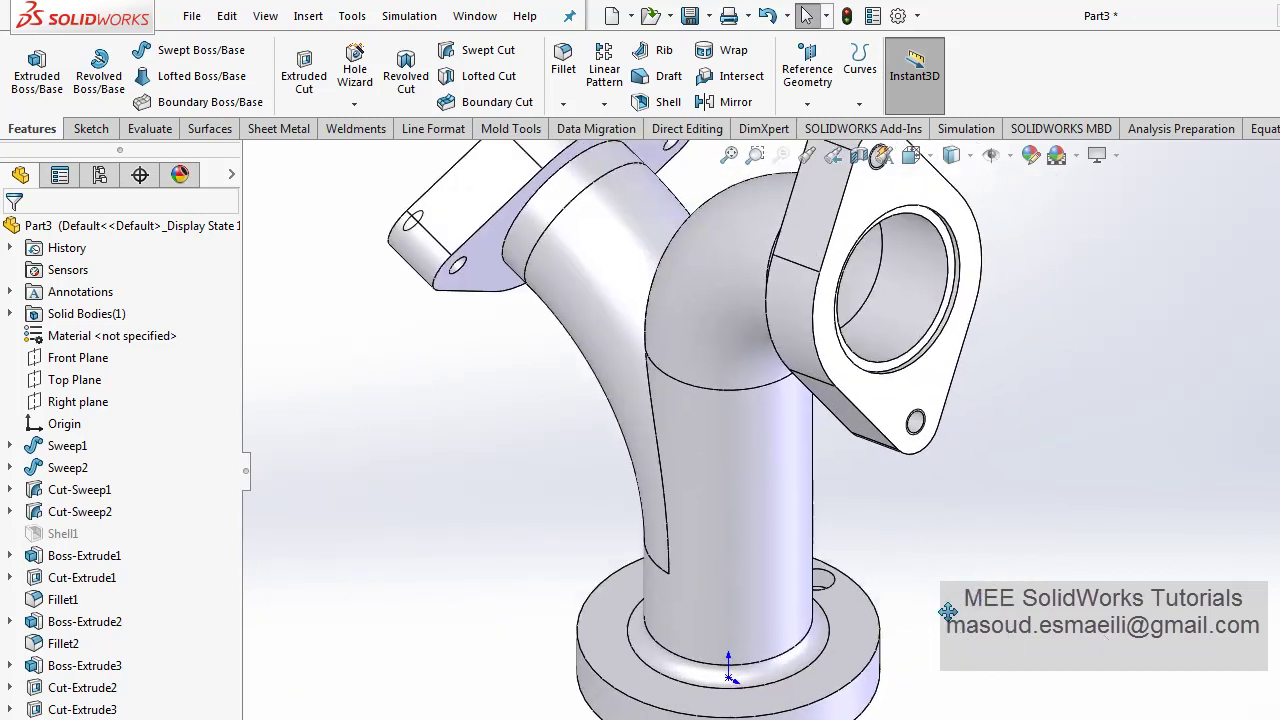
{"action": "middle_click_drag", "start_coordinate": [1000, 585], "coordinate": [877, 622], "text": "ctrl"}
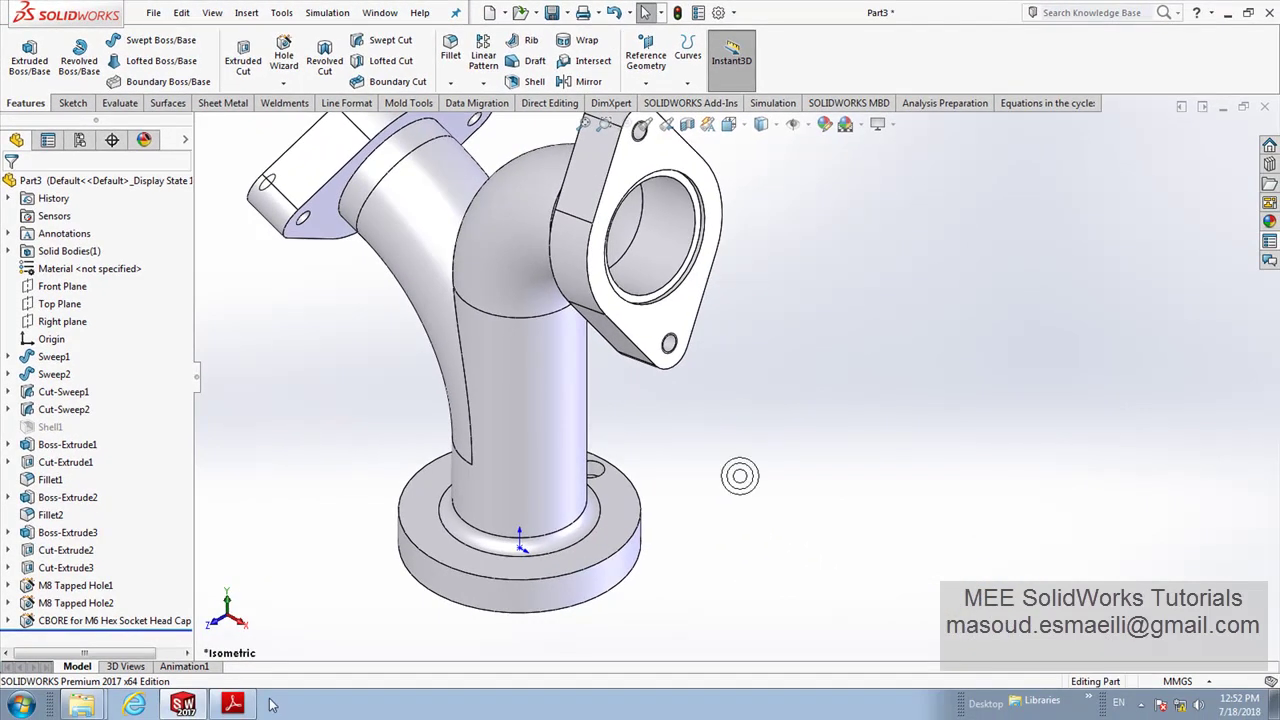
{"action": "left_click", "coordinate": [232, 705]}
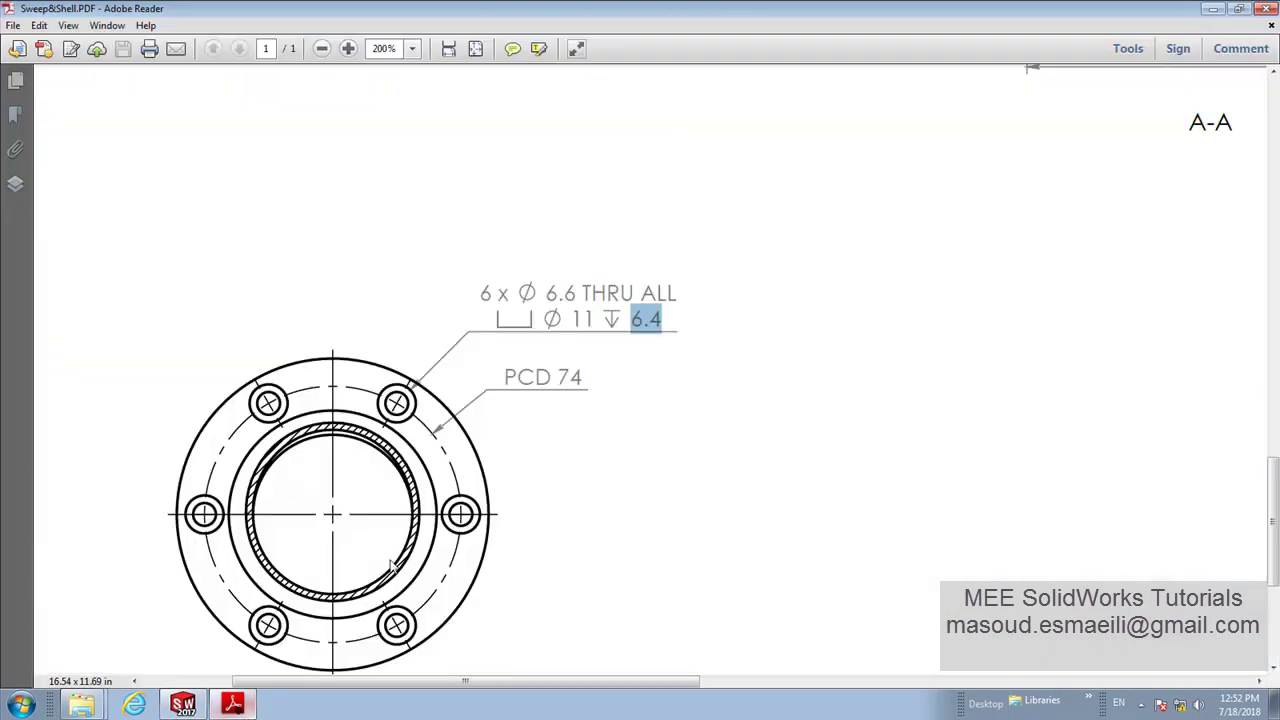
{"action": "left_click", "coordinate": [182, 705]}
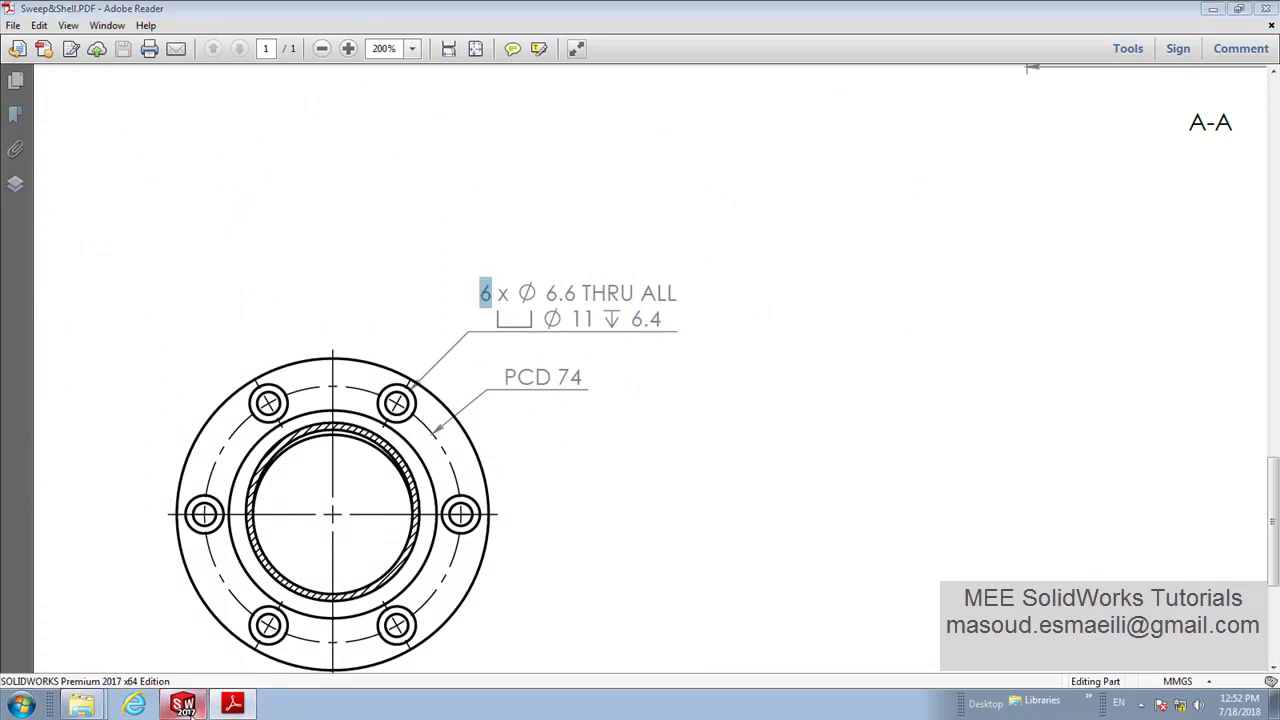
Step: Show the temporary axes and set up a circular pattern around the vertical axis
{"action": "left_click", "coordinate": [209, 12]}
{"action": "mouse_move", "coordinate": [249, 149]}
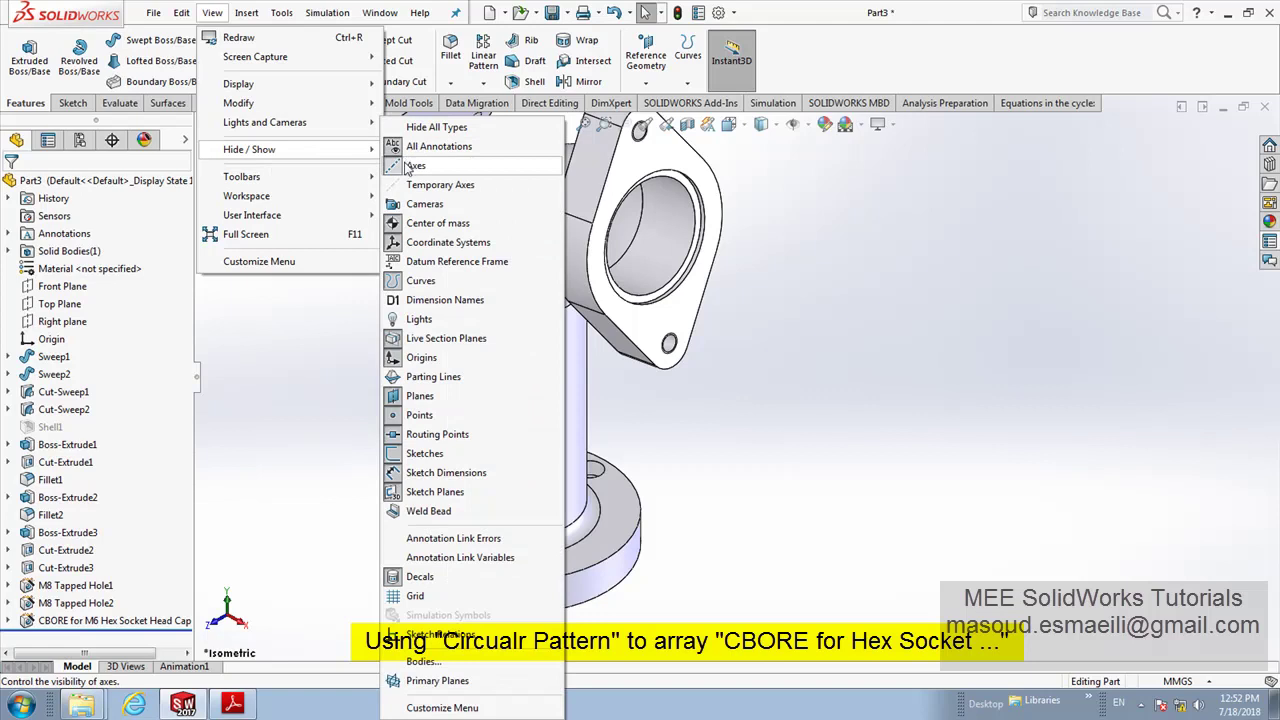
{"action": "left_click", "coordinate": [400, 185]}
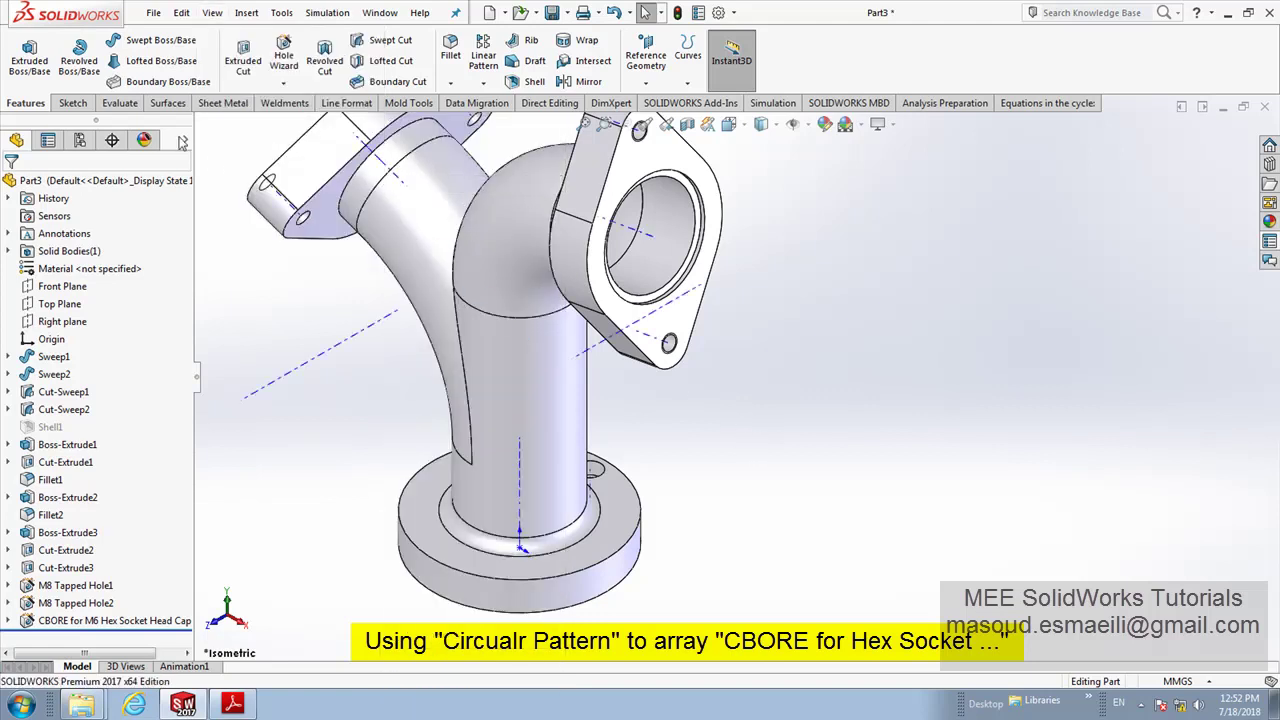
{"action": "left_click", "coordinate": [483, 83]}
{"action": "left_click", "coordinate": [484, 121]}
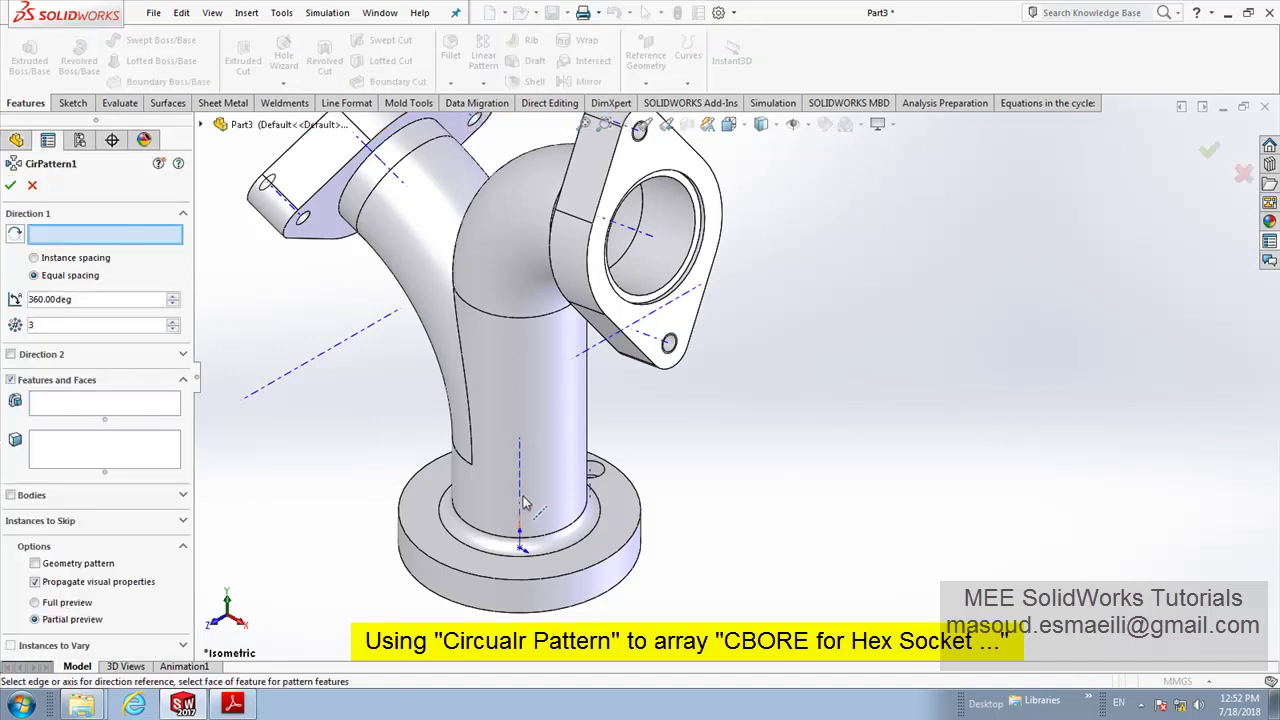
{"action": "left_click", "coordinate": [522, 504]}
{"action": "type", "text": "6"}
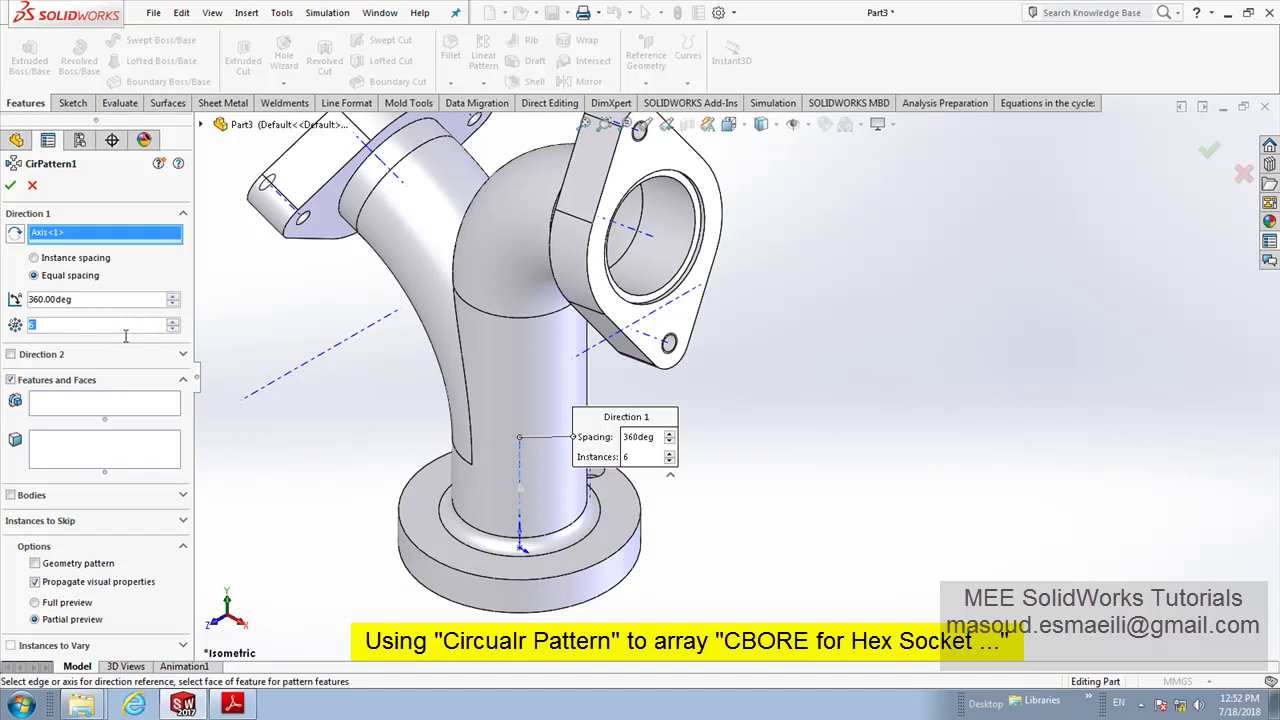
Step: Pattern the M6 counterbore six times over 360° around the base flange
{"action": "left_click", "coordinate": [63, 411]}
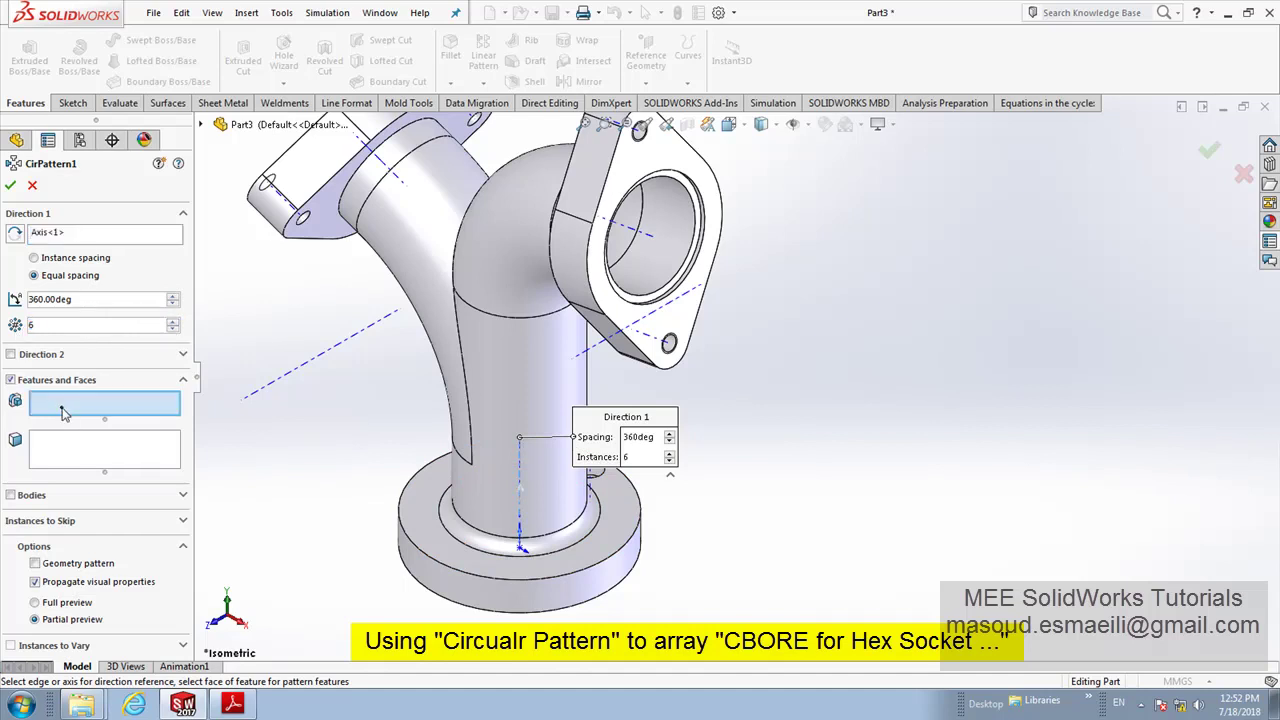
{"action": "middle_click_drag", "start_coordinate": [697, 544], "coordinate": [601, 476]}
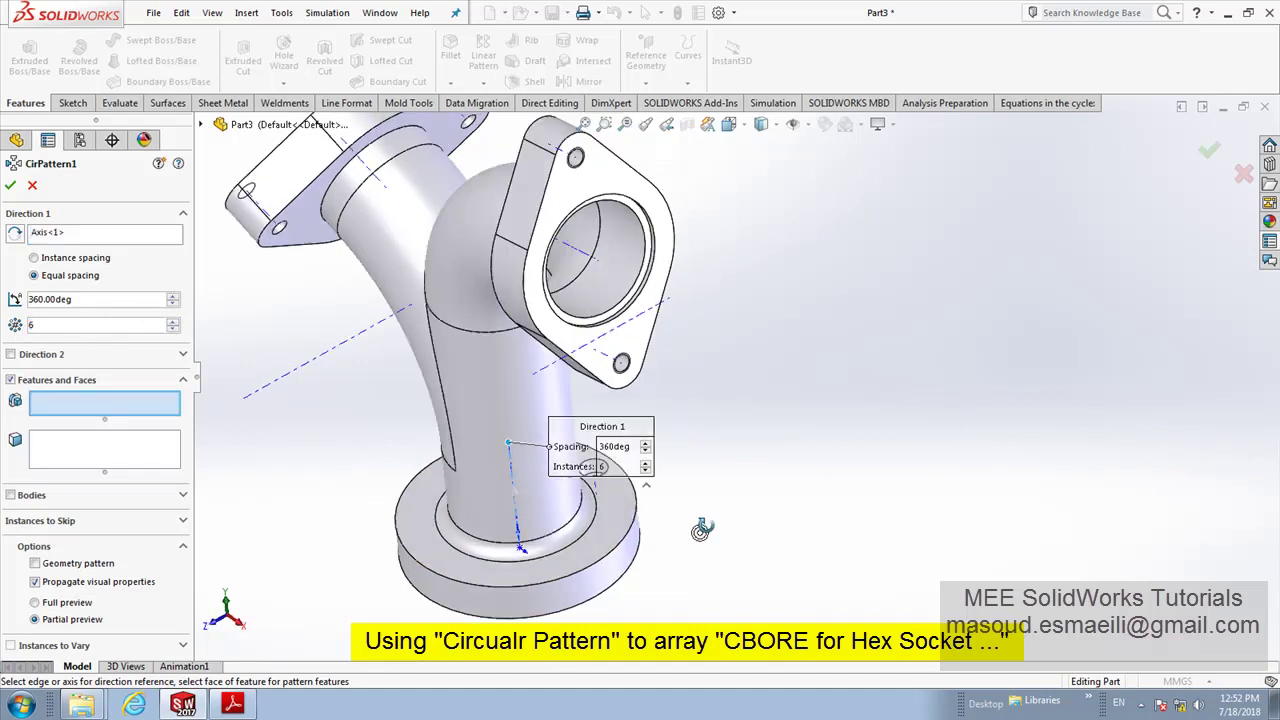
{"action": "left_click", "coordinate": [601, 470]}
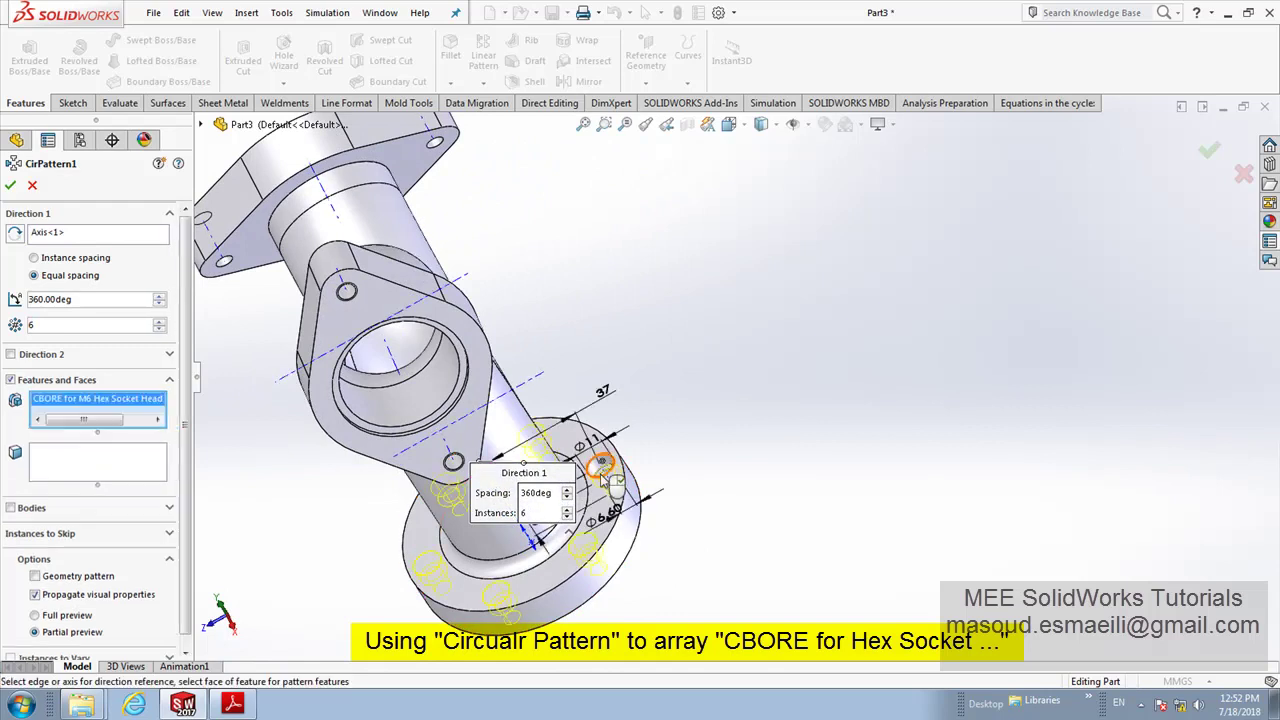
{"action": "middle_click_drag", "start_coordinate": [601, 470], "coordinate": [30, 232]}
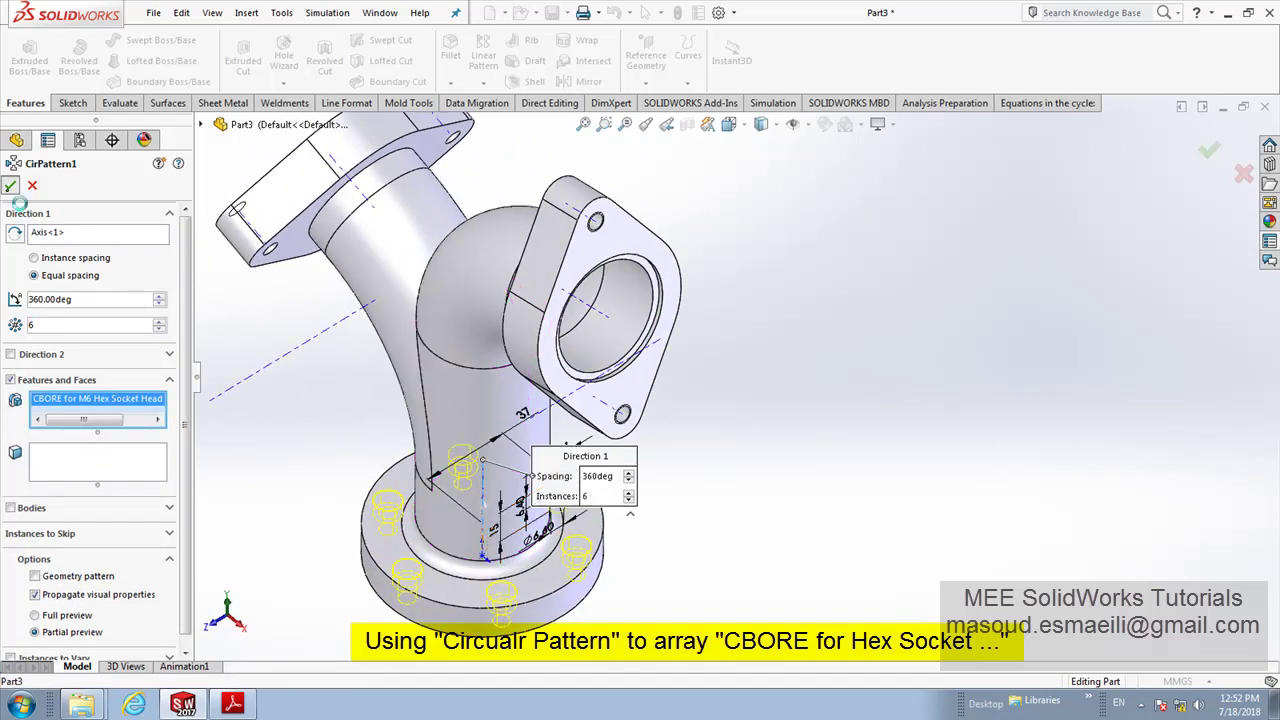
{"action": "left_click", "coordinate": [729, 124]}
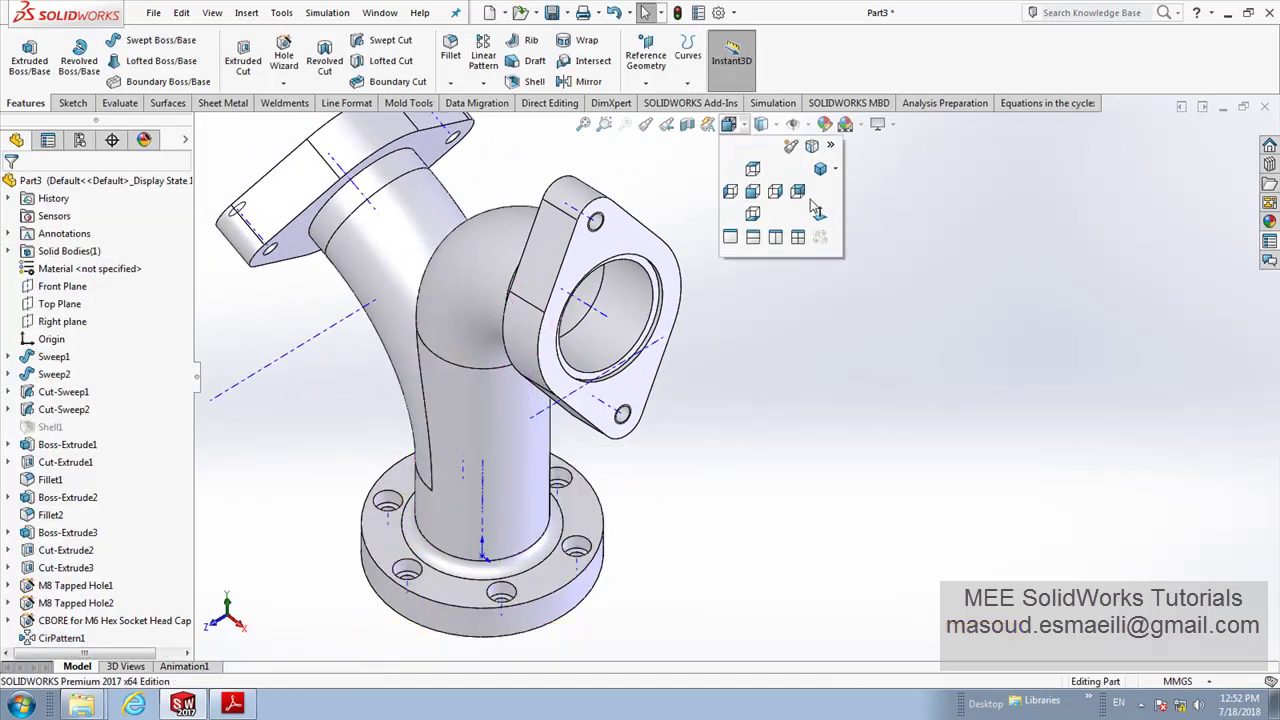
Step: Return to the isometric view, reposition the part, and hide the temporary axes
{"action": "left_click", "coordinate": [820, 169]}
{"action": "middle_click_drag", "start_coordinate": [797, 445], "coordinate": [615, 458], "text": "ctrl"}
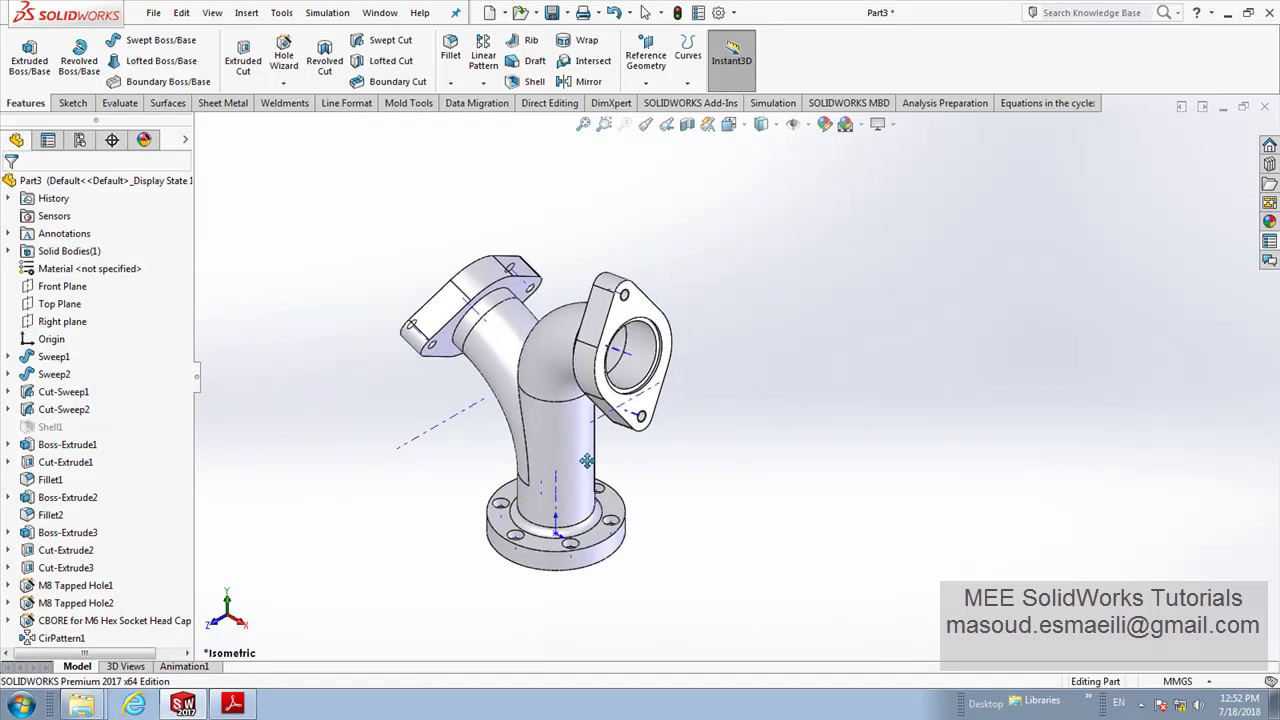
{"action": "scroll", "coordinate": [617, 450], "scroll_direction": "down", "scroll_amount": 2}
{"action": "scroll", "coordinate": [617, 450], "scroll_direction": "down", "scroll_amount": 1}
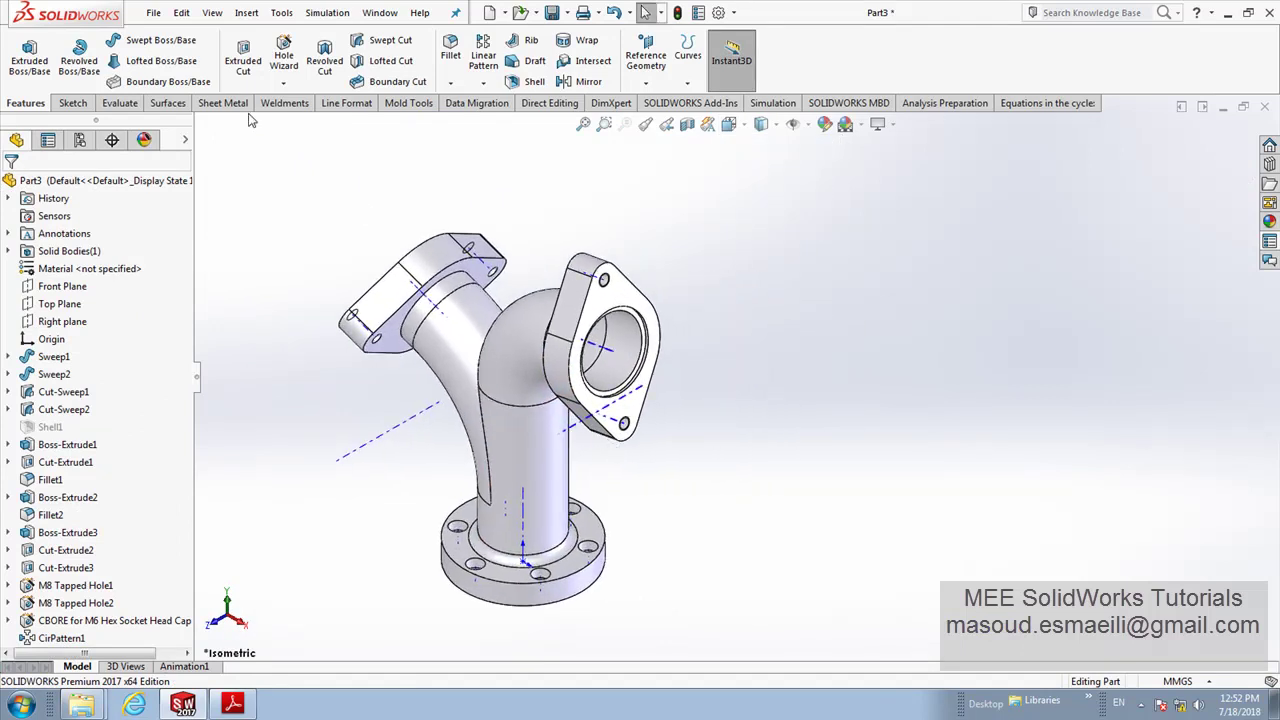
{"action": "left_click", "coordinate": [213, 13]}
{"action": "left_click", "coordinate": [423, 180]}
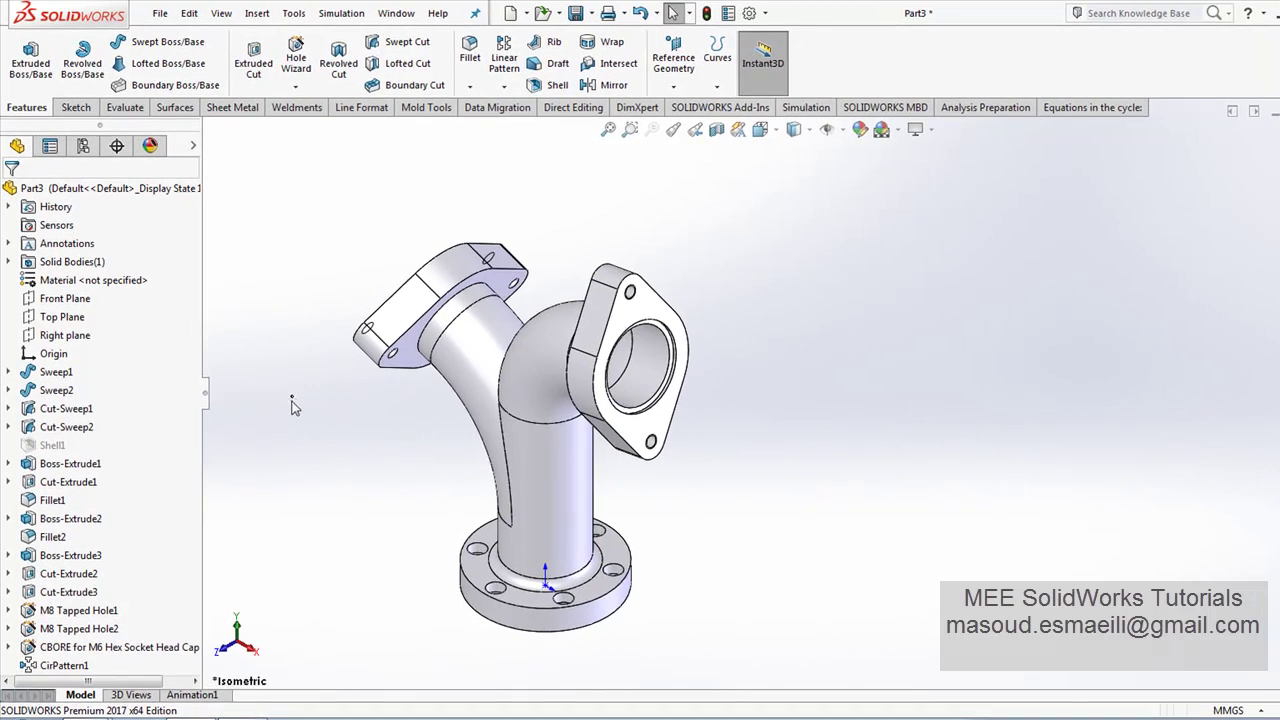
Step: Inspect the edges rounded by Fillet1 and Fillet2, leaving Fillet2 unchanged
{"action": "left_click", "coordinate": [55, 500]}
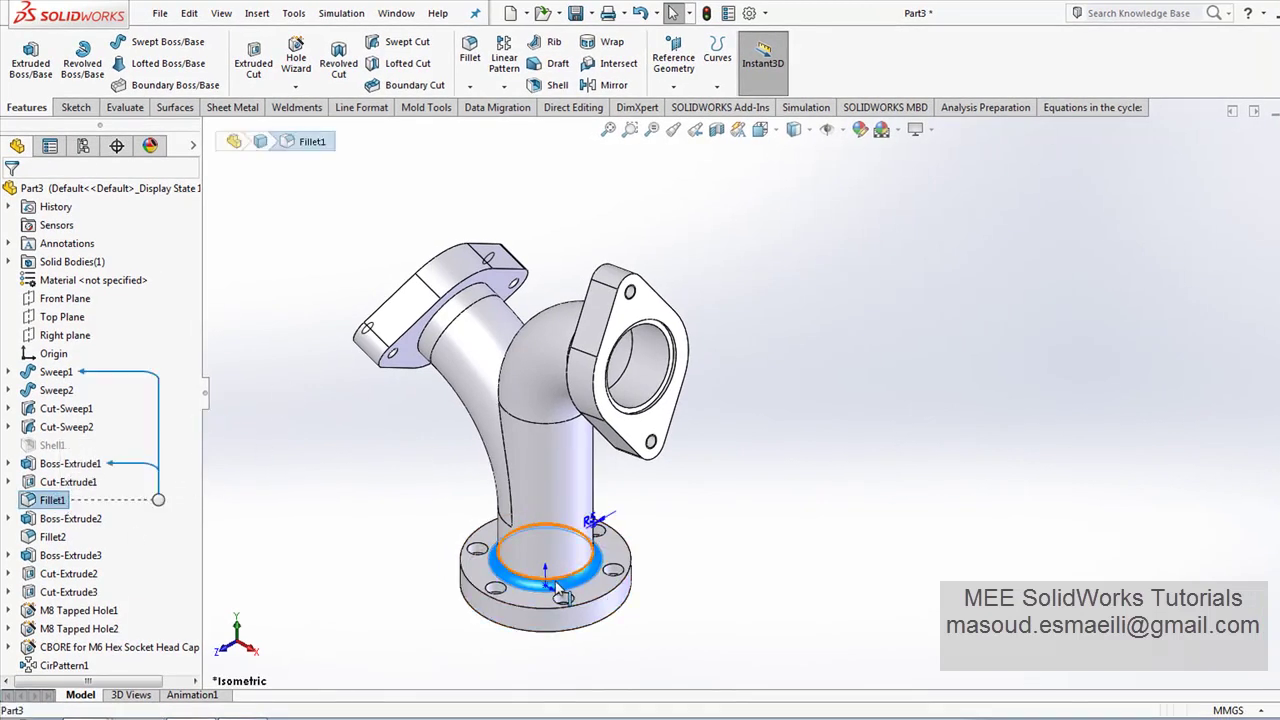
{"action": "mouse_move", "coordinate": [545, 330]}
{"action": "middle_mouse_down"}
{"action": "mouse_move", "coordinate": [610, 420]}
{"action": "mouse_move", "coordinate": [650, 418]}
{"action": "middle_mouse_up"}
{"action": "left_click", "coordinate": [52, 537]}
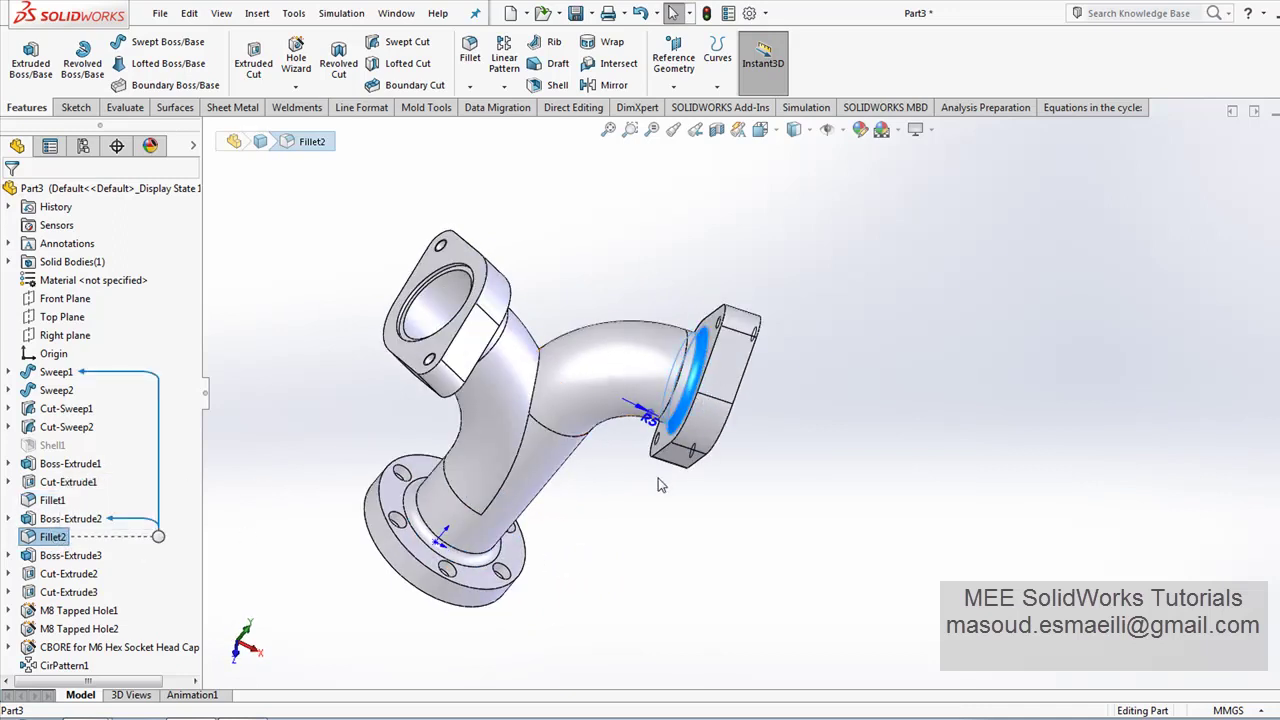
{"action": "middle_click_drag", "start_coordinate": [660, 485], "coordinate": [600, 450]}
{"action": "key", "text": "Escape"}
{"action": "middle_click_drag", "start_coordinate": [375, 487], "coordinate": [386, 397]}
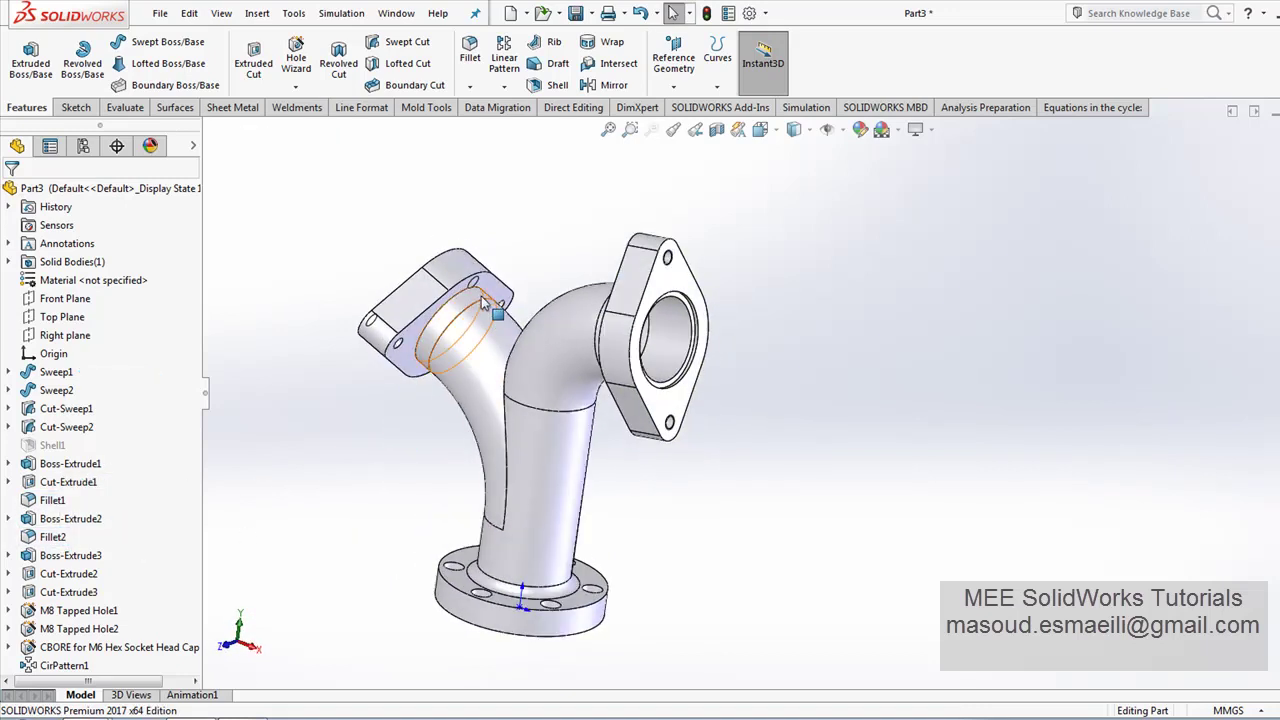
{"action": "right_click", "coordinate": [70, 541]}
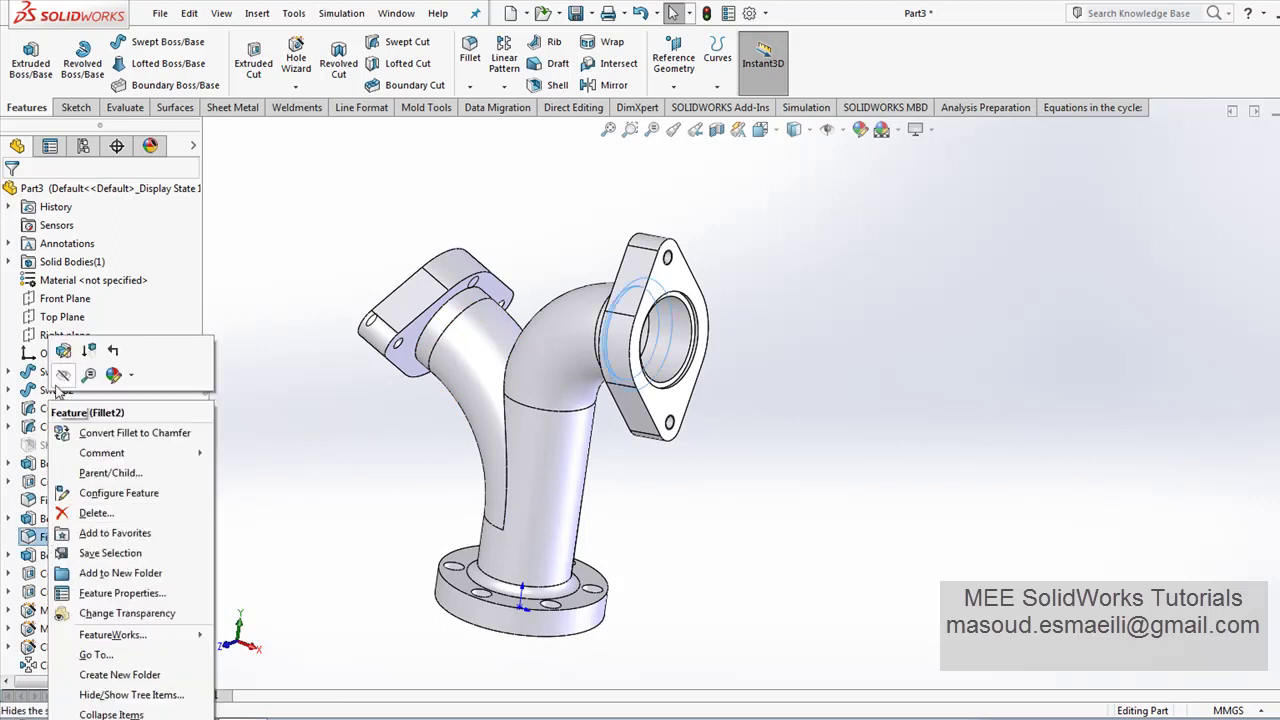
{"action": "left_click", "coordinate": [62, 350]}
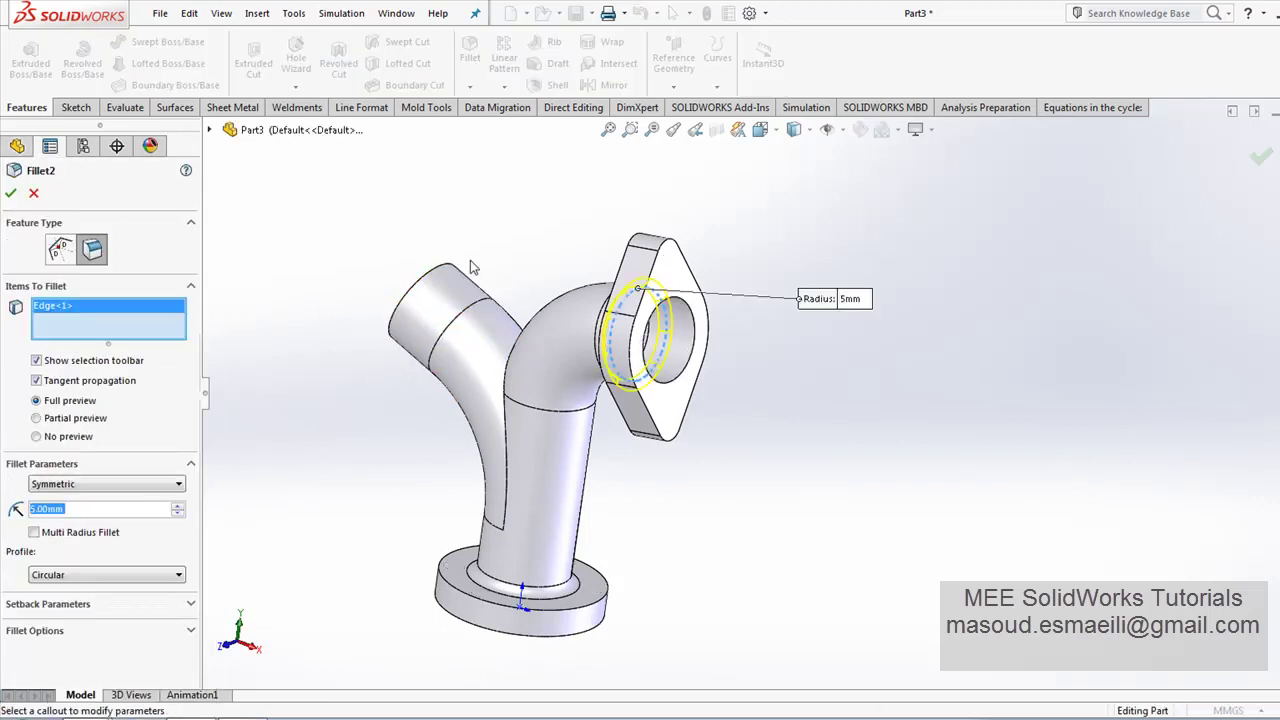
{"action": "key", "text": "Return"}
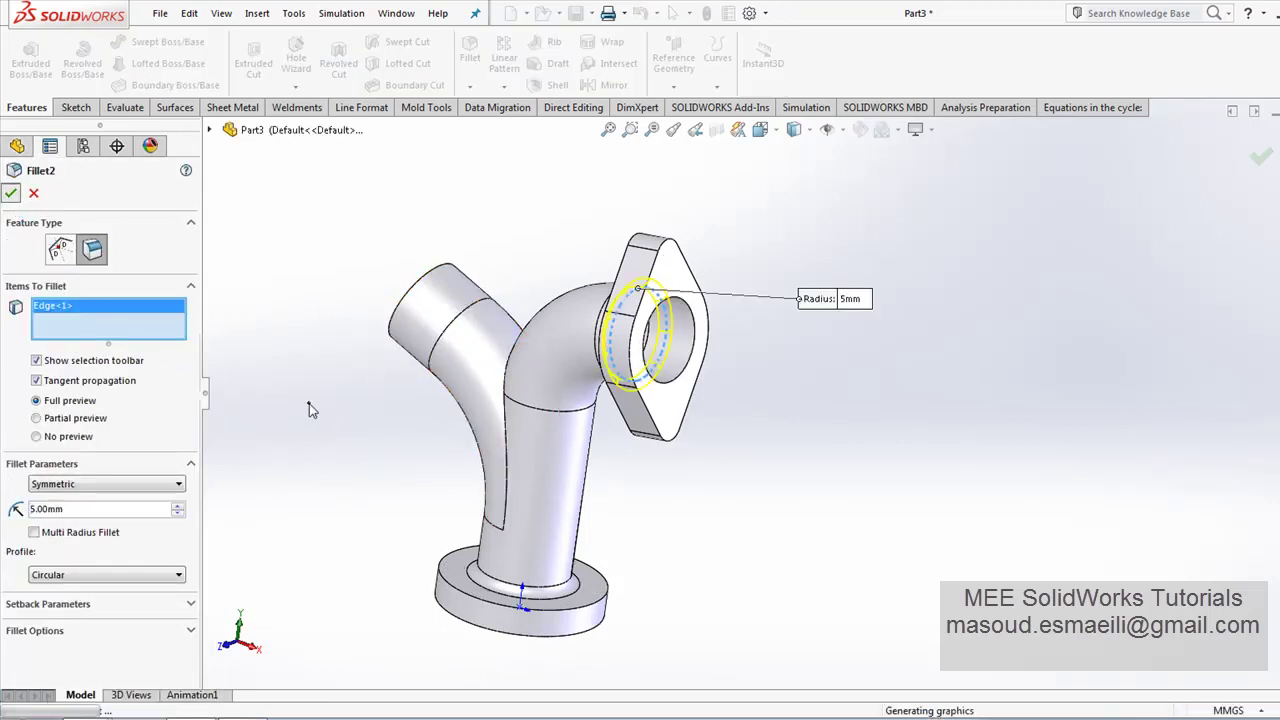
Step: Move Fillet2 below CirPattern1 and add the left flange's edge to it
{"action": "left_click", "coordinate": [57, 538]}
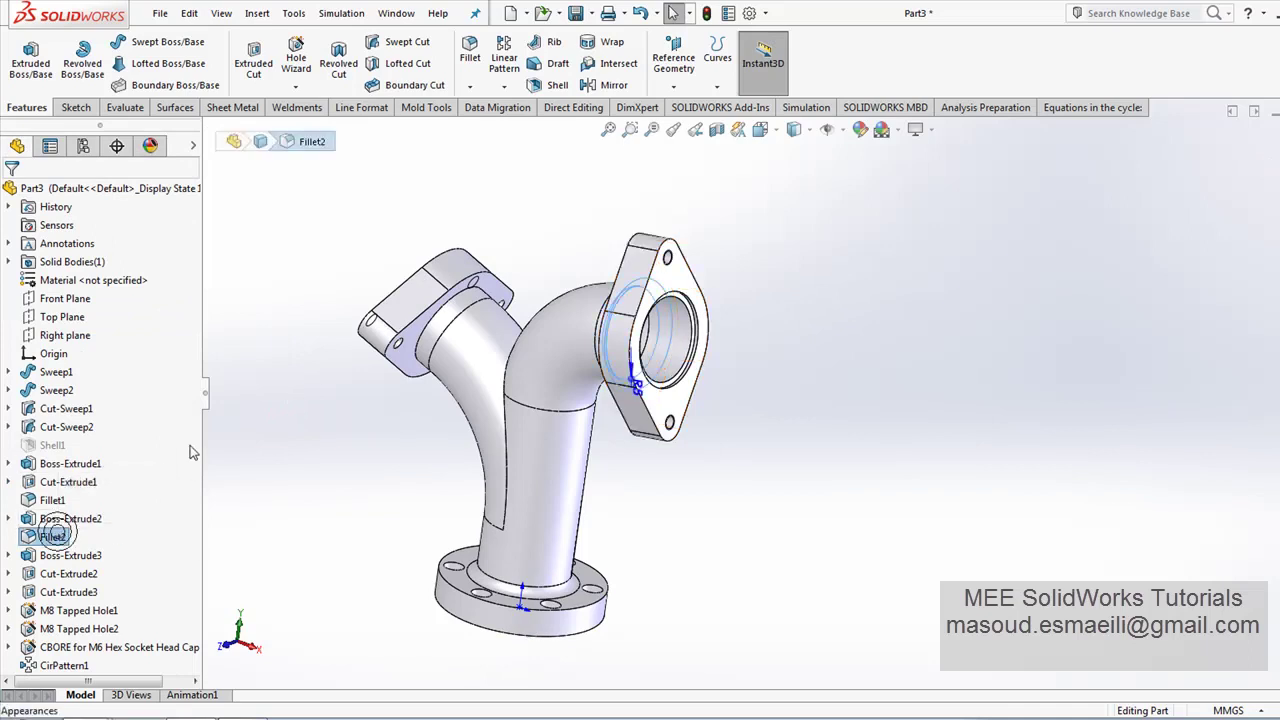
{"action": "left_click_drag", "start_coordinate": [66, 540], "coordinate": [68, 683]}
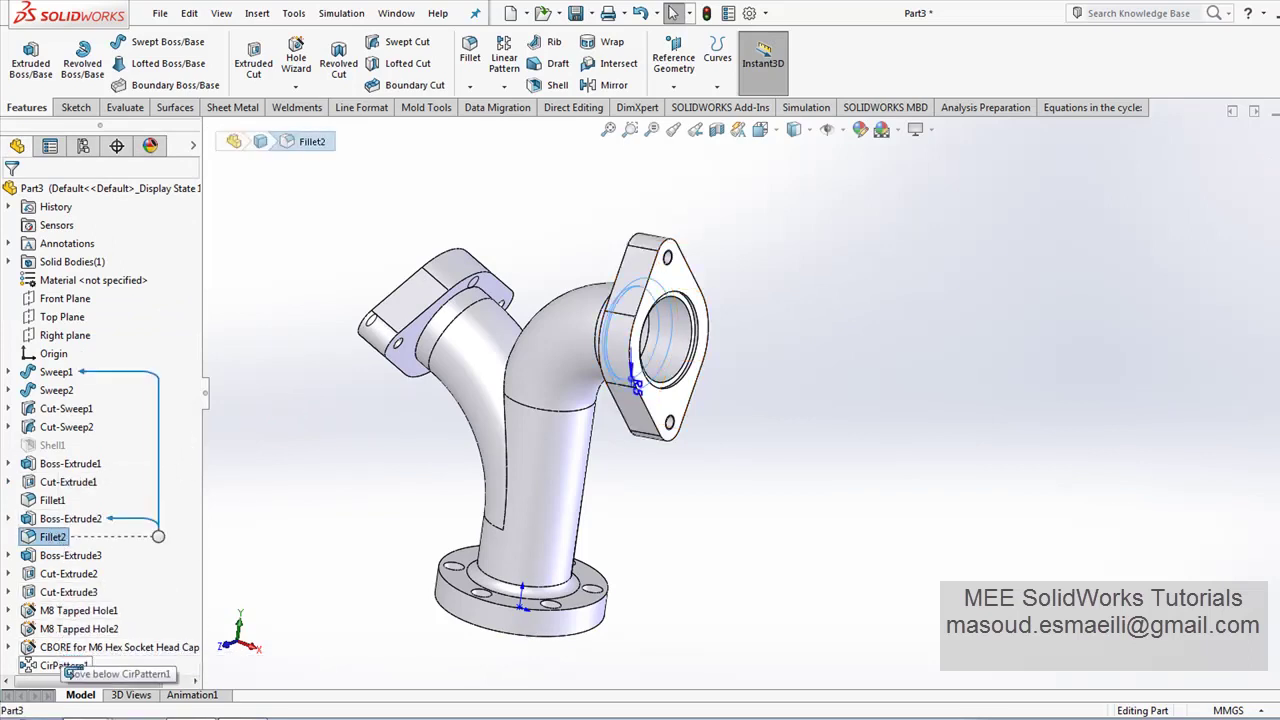
{"action": "left_click_drag", "start_coordinate": [207, 662], "coordinate": [60, 666]}
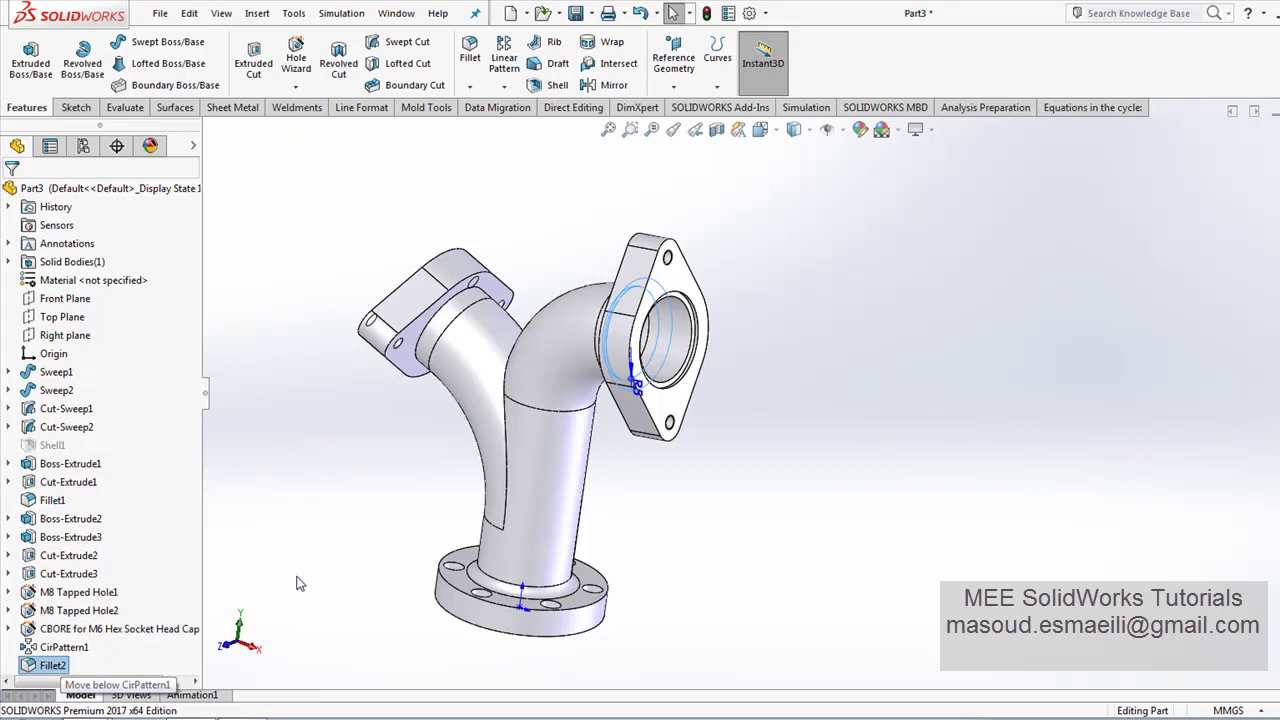
{"action": "right_click", "coordinate": [55, 665]}
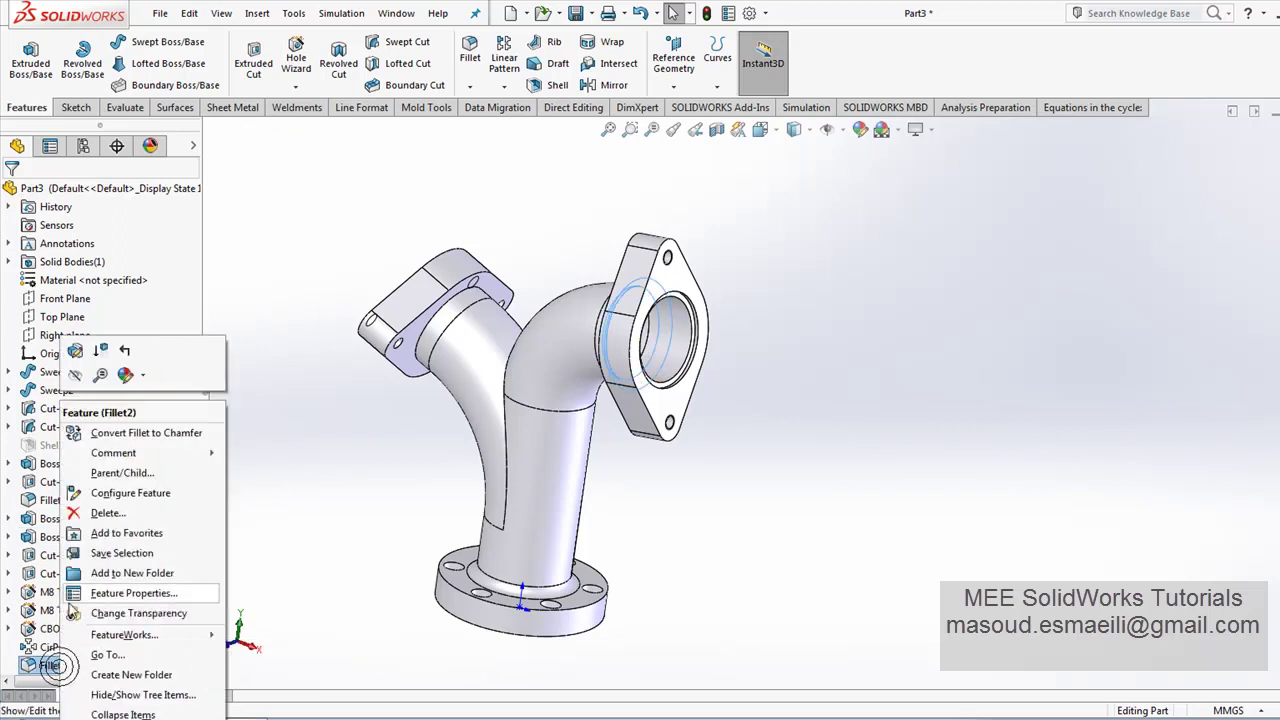
{"action": "left_click", "coordinate": [75, 350]}
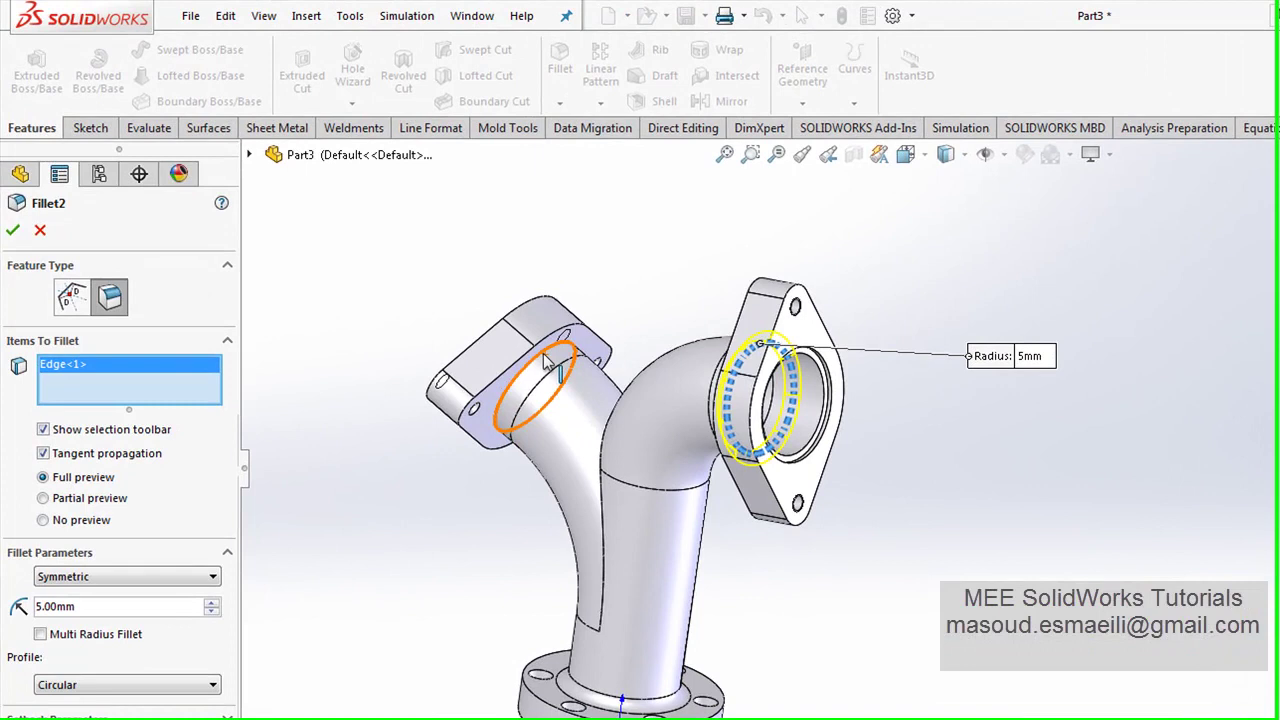
{"action": "left_click", "coordinate": [463, 322]}
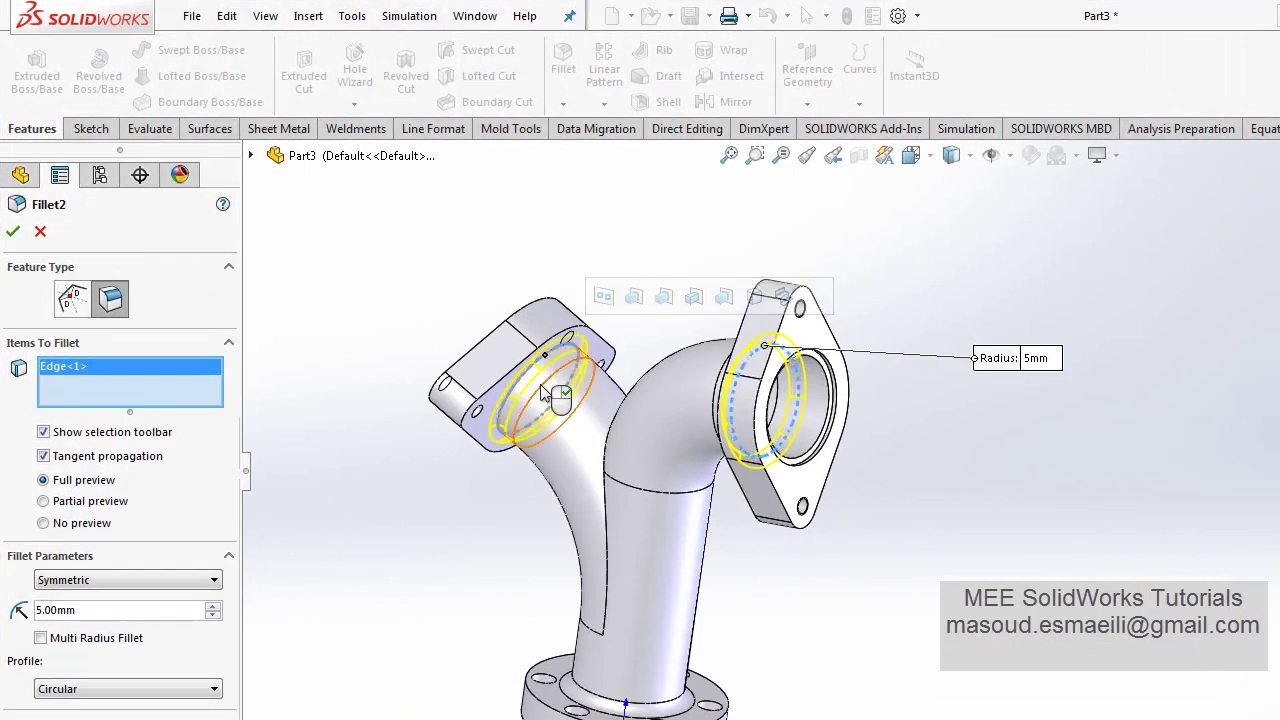
{"action": "left_click", "coordinate": [13, 233]}
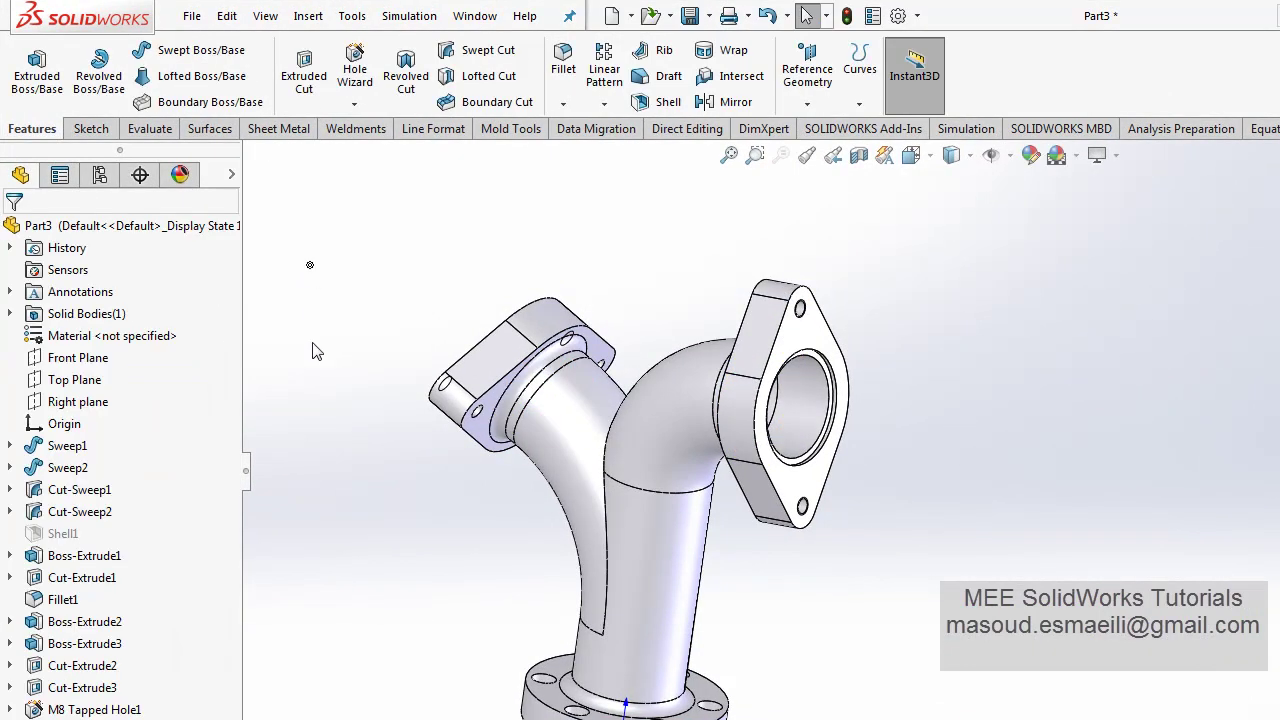
{"action": "scroll", "coordinate": [705, 420], "scroll_direction": "down", "scroll_amount": 3}
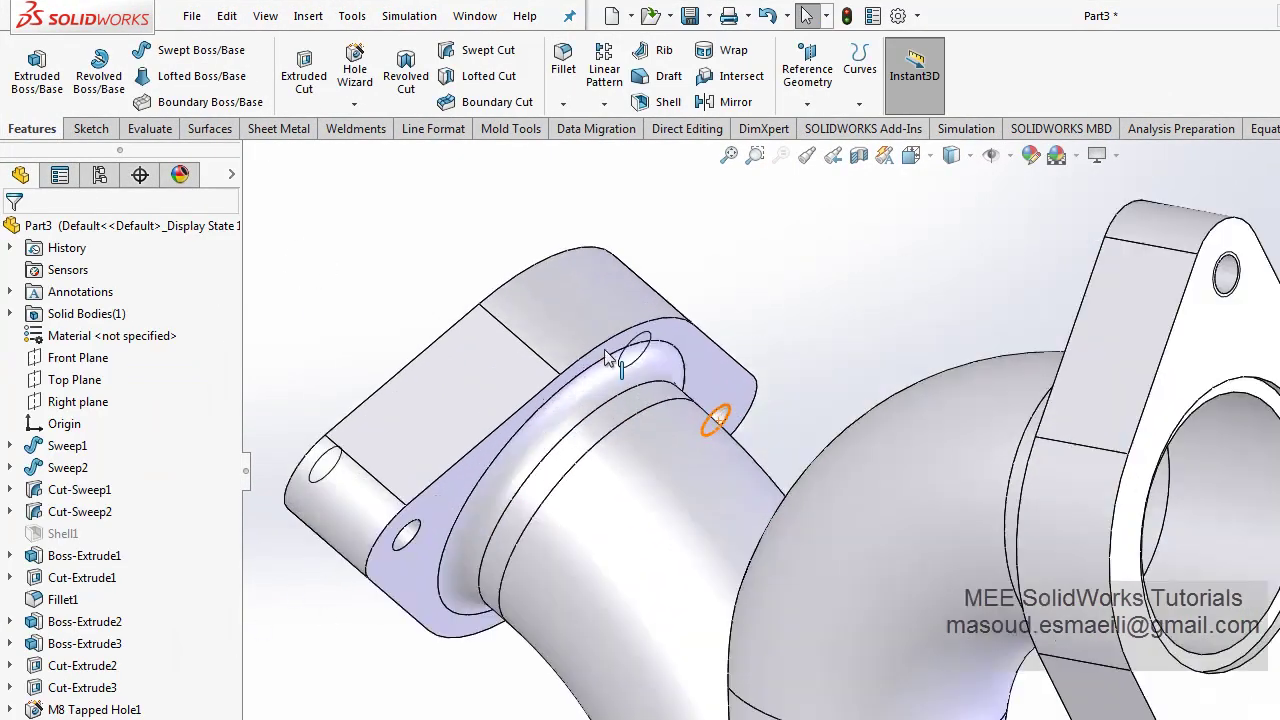
{"action": "scroll", "coordinate": [690, 385], "scroll_direction": "down", "scroll_amount": 3}
{"action": "scroll", "coordinate": [716, 399], "scroll_direction": "down", "scroll_amount": 3}
{"action": "scroll", "coordinate": [716, 399], "scroll_direction": "up", "scroll_amount": 2}
{"action": "mouse_move", "coordinate": [841, 491]}
{"action": "middle_mouse_down"}
{"action": "mouse_move", "coordinate": [846, 503]}
{"action": "mouse_move", "coordinate": [786, 534]}
{"action": "mouse_move", "coordinate": [829, 563]}
{"action": "middle_mouse_up"}
{"action": "scroll", "coordinate": [830, 540], "scroll_direction": "up", "scroll_amount": 3}
{"action": "scroll", "coordinate": [834, 486], "scroll_direction": "up", "scroll_amount": 2}
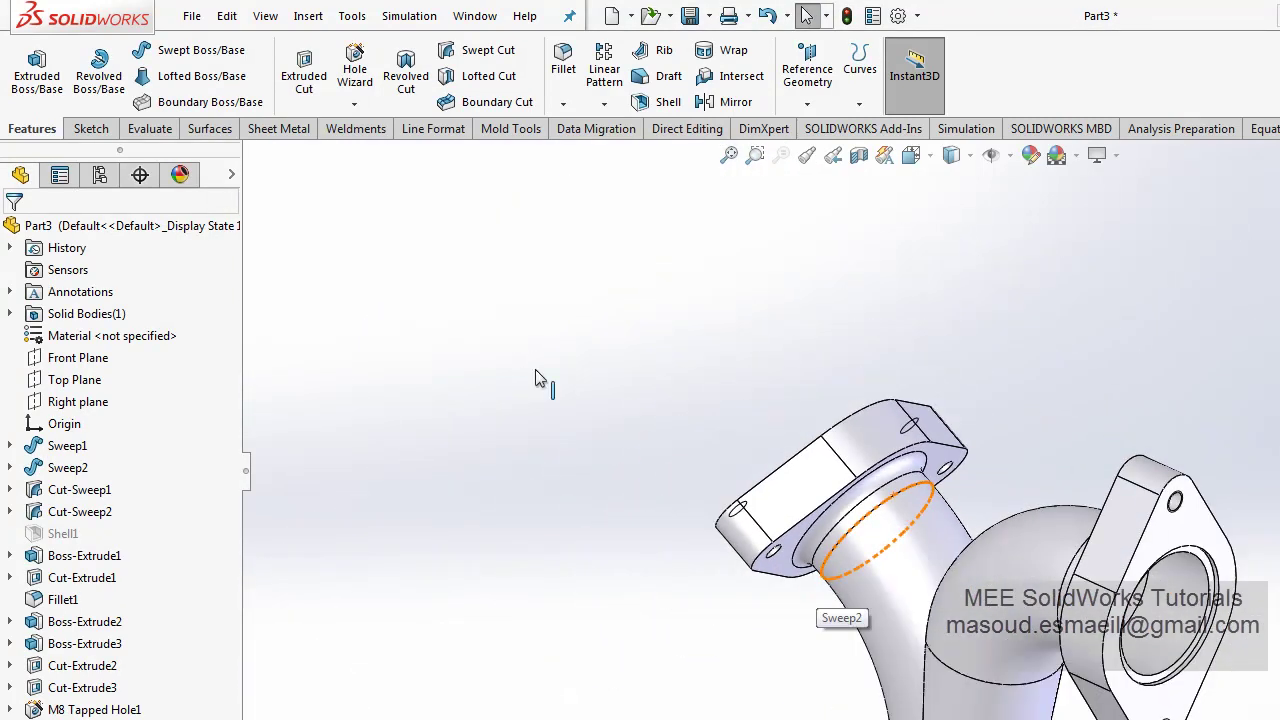
{"action": "left_click", "coordinate": [912, 155]}
{"action": "left_click", "coordinate": [1024, 210]}
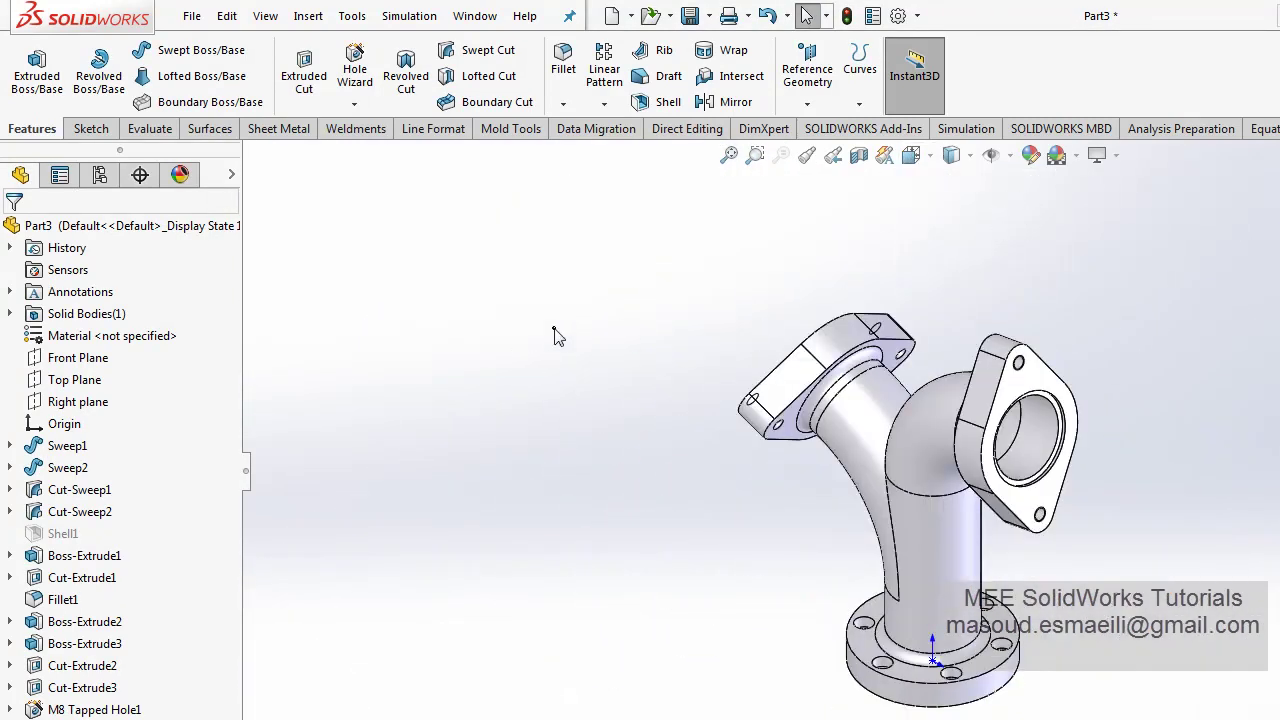
{"action": "middle_click_drag", "start_coordinate": [758, 568], "coordinate": [520, 581], "text": "ctrl"}
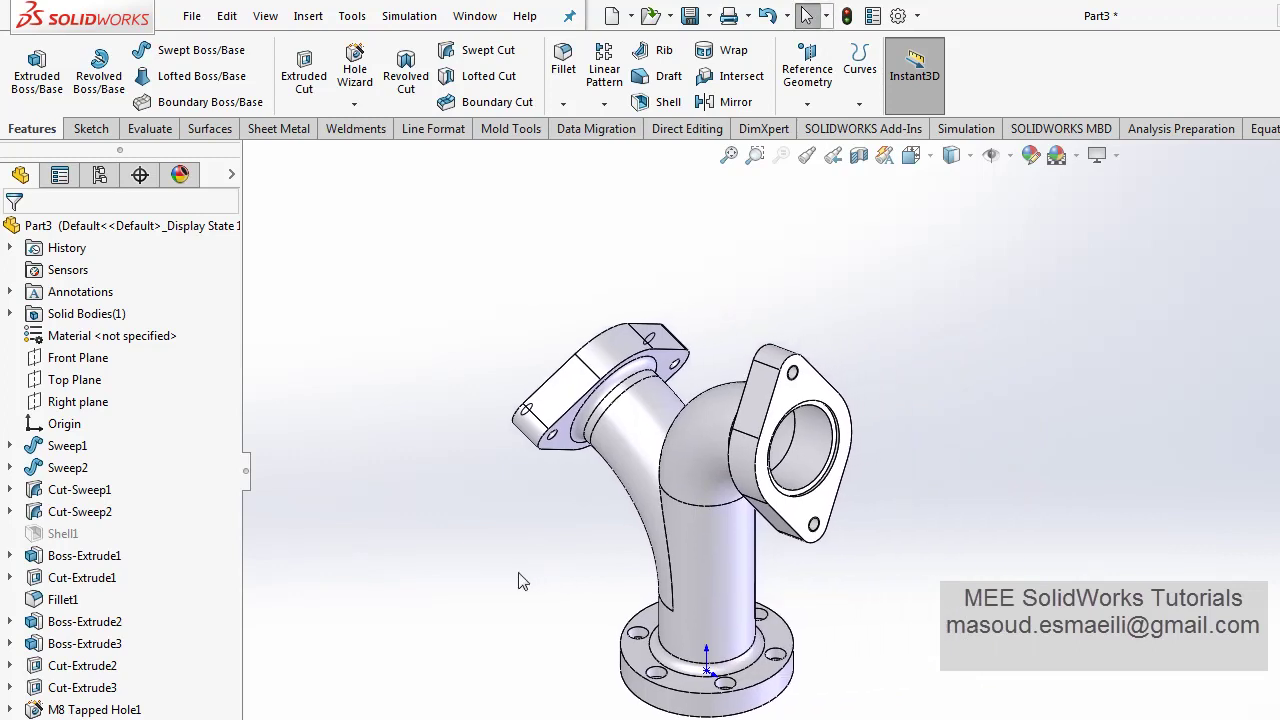